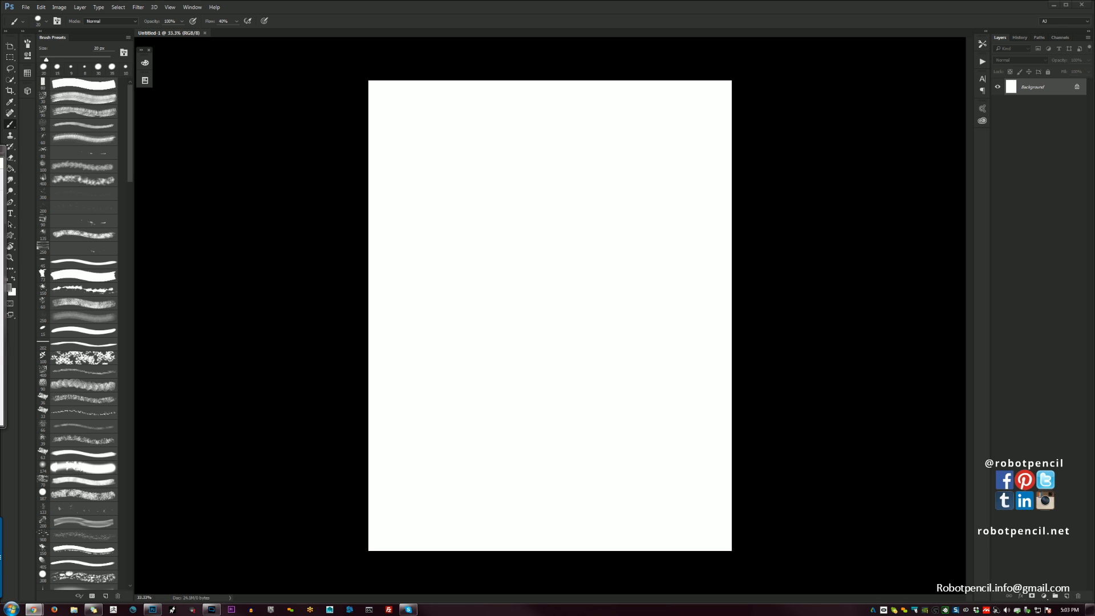
Switch the document to full-screen mode with menu bar, enlarge the brush considerably and reset the colours to black and white
click(612, 160)
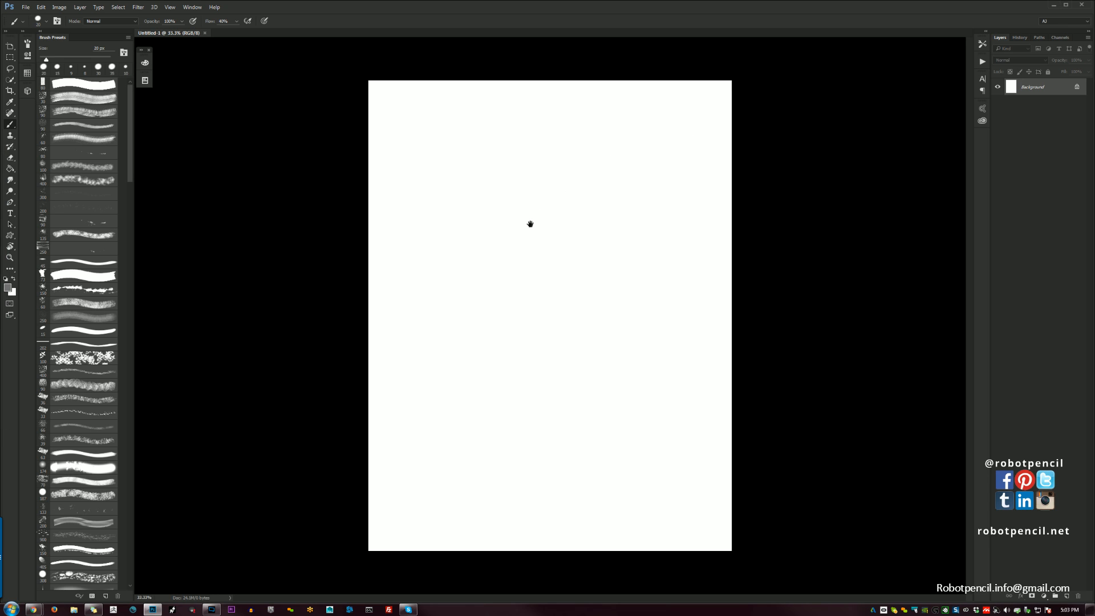
key(f)
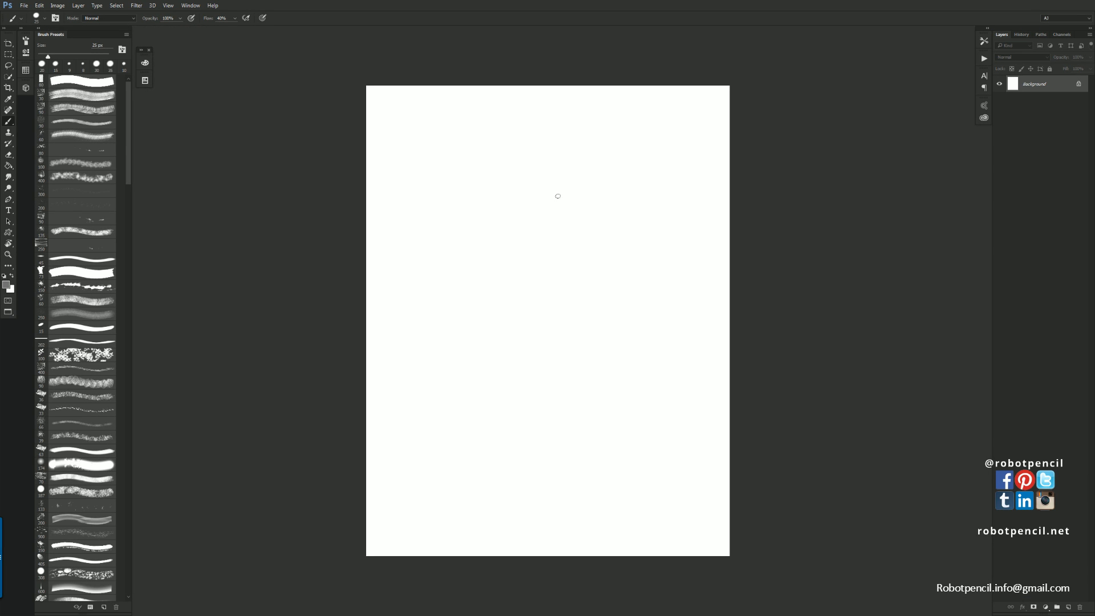
key(bracketright)
key(bracketright)
key(bracketright)
key(bracketright)
key(bracketright)
key(bracketright)
key(bracketright)
key(bracketright)
key(bracketright)
key(bracketright)
key(bracketright)
key(bracketright)
key(bracketright)
key(bracketright)
key(bracketright)
key(d)
mouse_move(582, 143)
mouse_down()
mouse_move(543, 168)
mouse_move(566, 210)
mouse_move(552, 257)
mouse_up()
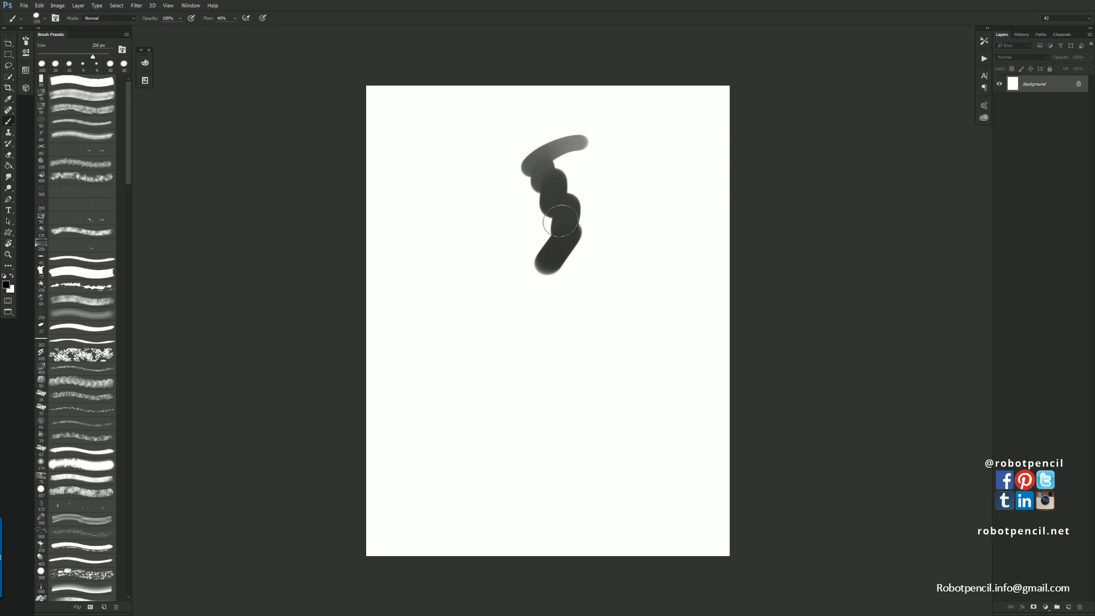
key(ctrl+z)
mouse_move(577, 142)
mouse_down()
mouse_move(514, 166)
mouse_move(526, 211)
mouse_move(588, 191)
mouse_move(540, 151)
mouse_move(556, 230)
mouse_up()
key(ctrl+z)
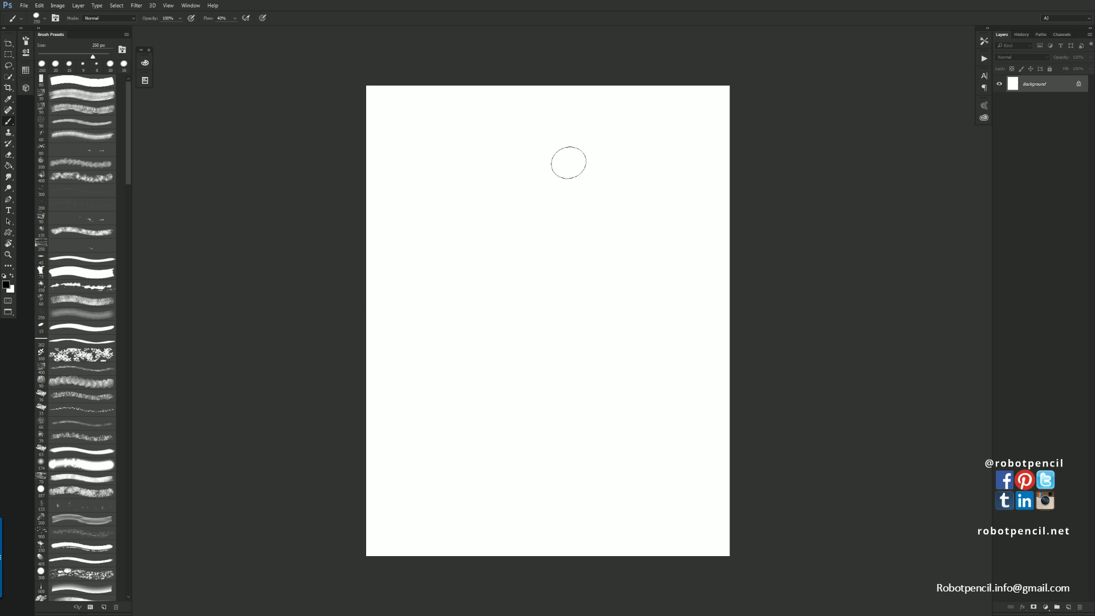
Block in one side of the head in the upper canvas with broad translucent black strokes and flip the canvas horizontally
mouse_move(573, 139)
mouse_down()
mouse_move(493, 186)
mouse_move(550, 133)
mouse_move(521, 132)
mouse_move(459, 222)
mouse_move(485, 257)
mouse_move(477, 204)
mouse_move(490, 248)
mouse_move(531, 235)
mouse_up()
mouse_move(497, 245)
mouse_down()
mouse_move(533, 236)
mouse_move(529, 150)
mouse_up()
drag(539, 150, 570, 185)
key(ctrl+shift+h)
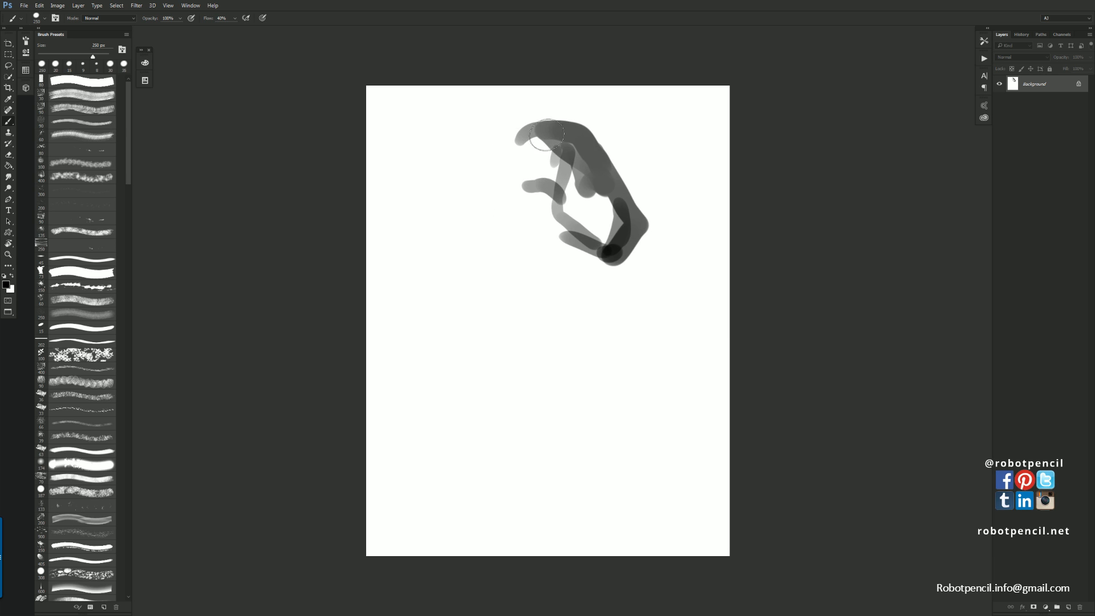
Block in the crown, back of the head and neck with broad translucent black strokes
mouse_move(552, 128)
mouse_down()
mouse_move(524, 131)
mouse_move(507, 196)
mouse_up()
drag(498, 159, 491, 201)
drag(502, 138, 489, 249)
mouse_move(494, 187)
mouse_down()
mouse_move(465, 244)
mouse_move(486, 267)
mouse_move(523, 260)
mouse_up()
click(528, 268)
mouse_move(552, 249)
mouse_down()
mouse_move(572, 247)
mouse_move(558, 230)
mouse_move(565, 250)
mouse_up()
Reduce the brush to 90 px and draw the helmet edge, neck folds and side plate lines
key(bracketleft)
key(bracketleft)
key(bracketleft)
key(bracketleft)
key(bracketleft)
key(bracketleft)
mouse_move(571, 250)
mouse_down()
mouse_move(551, 248)
mouse_move(502, 206)
mouse_move(521, 202)
mouse_up()
mouse_move(502, 186)
mouse_down()
mouse_move(535, 204)
mouse_move(569, 261)
mouse_up()
mouse_move(486, 212)
mouse_down()
mouse_move(541, 257)
mouse_move(563, 258)
mouse_move(561, 282)
mouse_move(570, 267)
mouse_up()
mouse_move(493, 194)
mouse_down()
mouse_move(496, 138)
mouse_move(493, 185)
mouse_move(486, 166)
mouse_move(544, 162)
mouse_move(508, 183)
mouse_move(550, 159)
mouse_move(562, 137)
mouse_move(589, 135)
mouse_move(609, 204)
mouse_up()
drag(618, 208, 623, 237)
Sketch the collar and throat outlines below the head, checking the drawing with the canvas flipped horizontally
key(ctrl+shift+h)
mouse_move(498, 253)
mouse_down()
mouse_move(528, 251)
mouse_move(533, 274)
mouse_move(522, 288)
mouse_move(531, 284)
mouse_move(532, 297)
mouse_up()
mouse_move(573, 264)
mouse_down()
mouse_move(570, 298)
mouse_move(587, 288)
mouse_up()
drag(564, 276, 591, 293)
mouse_move(594, 287)
mouse_down()
mouse_move(626, 260)
mouse_move(619, 222)
mouse_move(631, 230)
mouse_move(612, 209)
mouse_move(636, 225)
mouse_move(630, 249)
mouse_up()
key(F2)
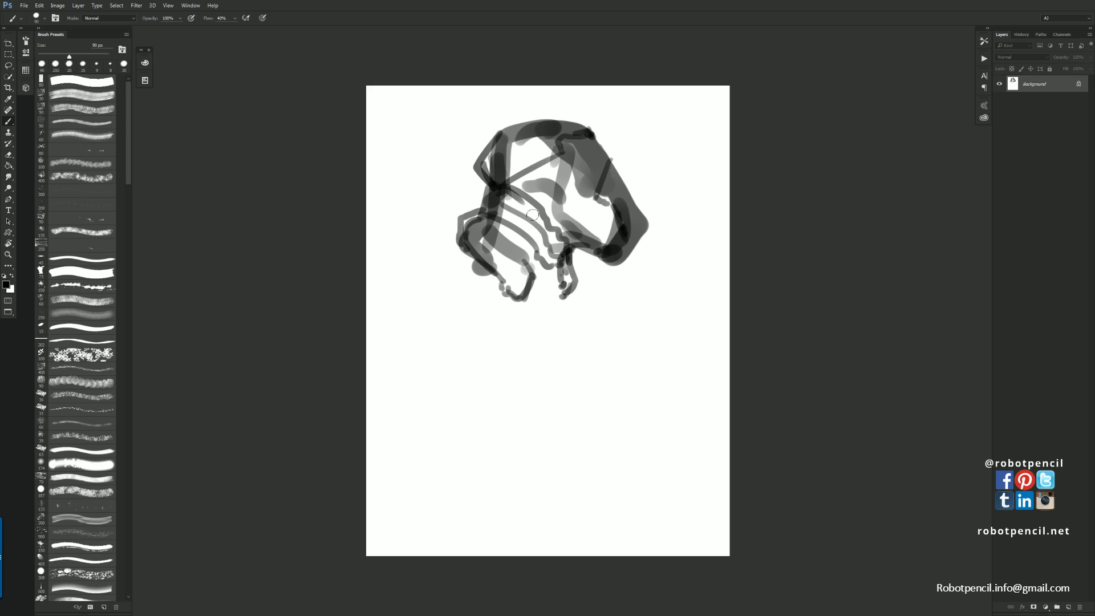
Add outline strokes along the crown of the head and down its side plate
drag(498, 134, 524, 123)
drag(545, 121, 553, 120)
drag(612, 161, 626, 199)
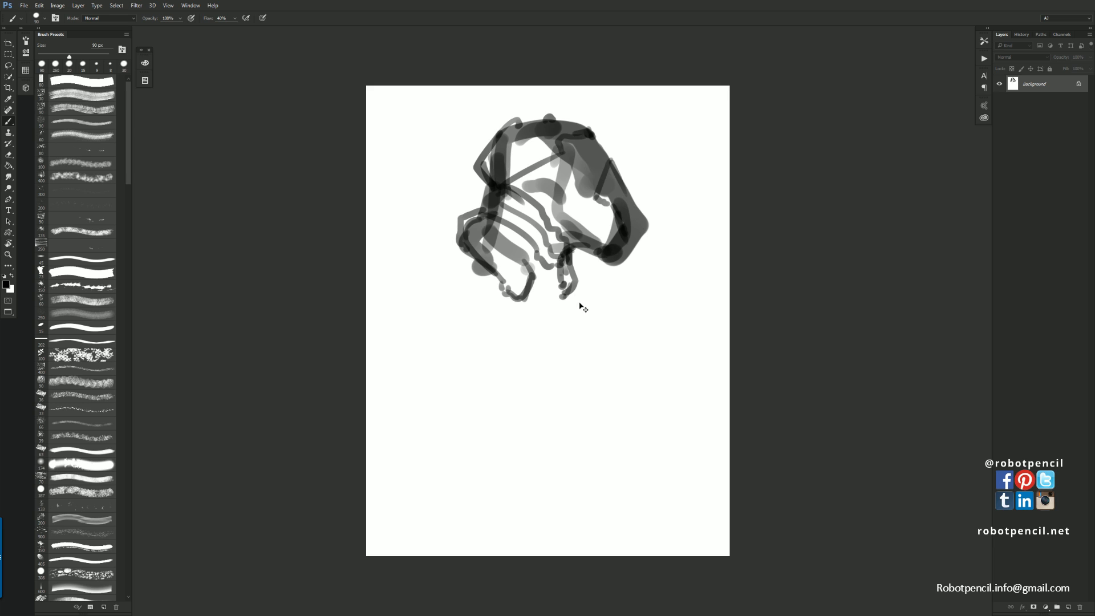
Flip the canvas, paint a white highlight band on the collar and flip the canvas back
key(ctrl+shift+h)
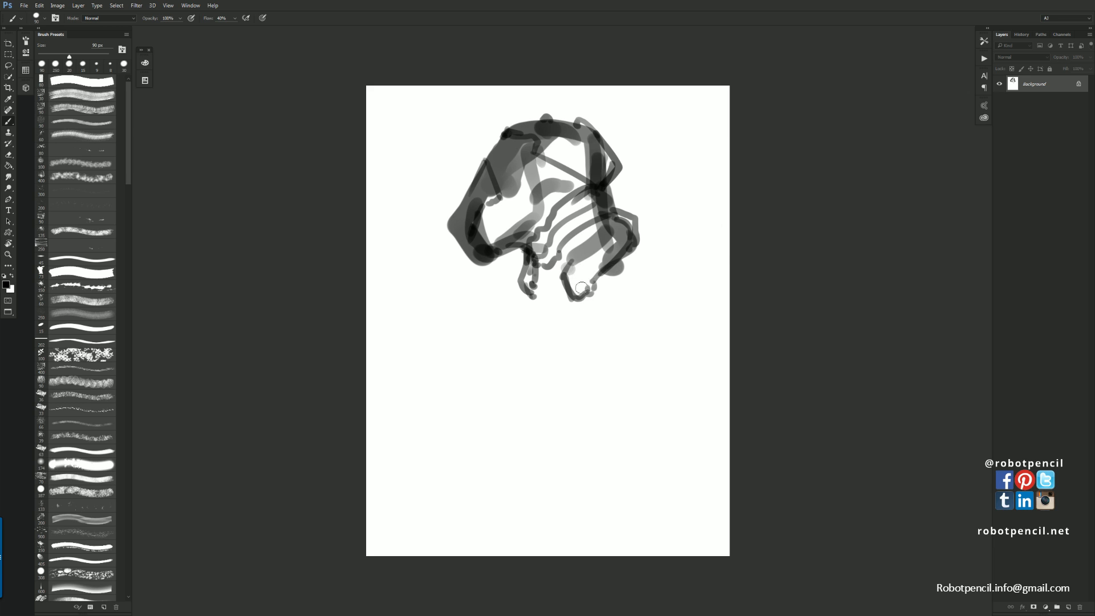
key(x)
mouse_move(599, 255)
mouse_down()
mouse_move(624, 219)
mouse_move(608, 253)
mouse_up()
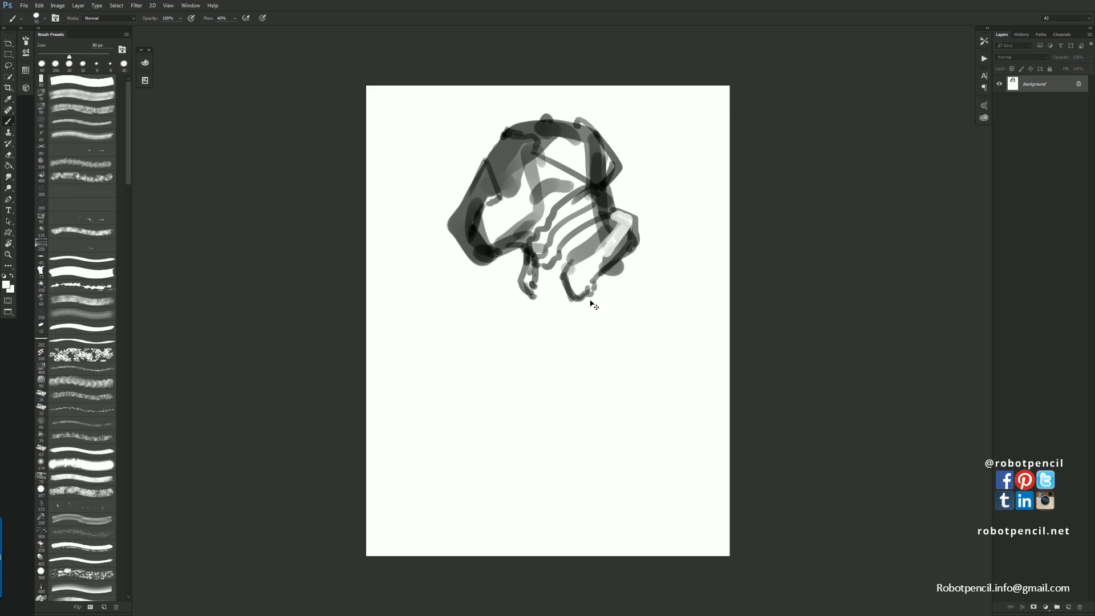
key(ctrl+shift+h)
Sample a grey from the head and fill the cheek panel with it, enlarging the brush
key(x)
alt+click(574, 186)
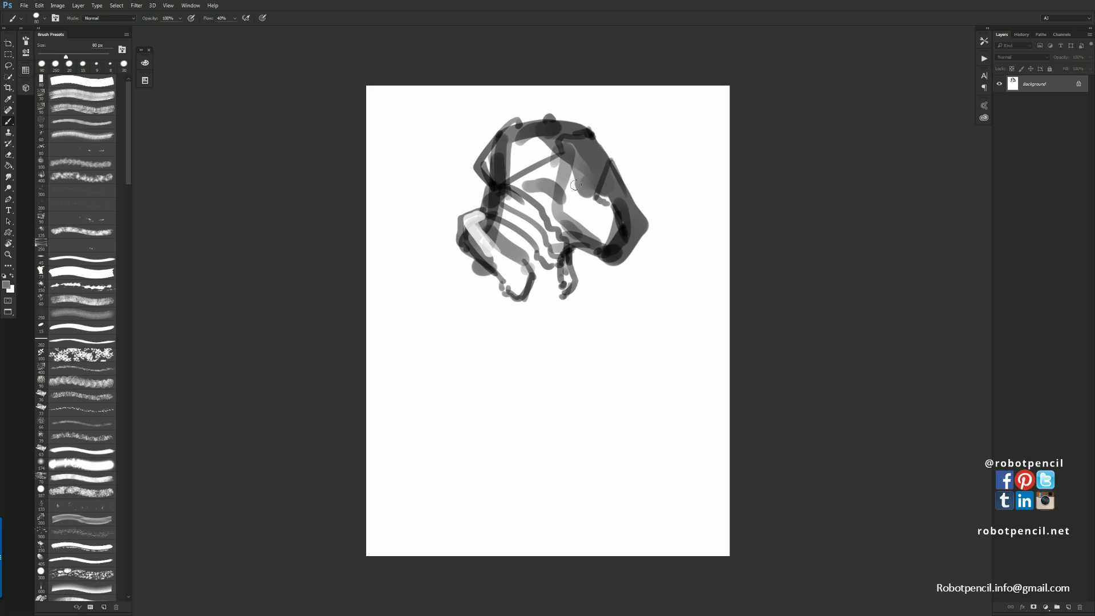
key(])
mouse_move(571, 174)
mouse_down()
mouse_move(561, 212)
mouse_move(575, 179)
mouse_move(571, 222)
mouse_move(583, 202)
mouse_move(579, 215)
mouse_move(592, 203)
mouse_move(603, 209)
mouse_move(598, 231)
mouse_move(599, 207)
mouse_move(613, 214)
mouse_move(611, 233)
mouse_move(597, 208)
mouse_up()
key(])
key(])
key(])
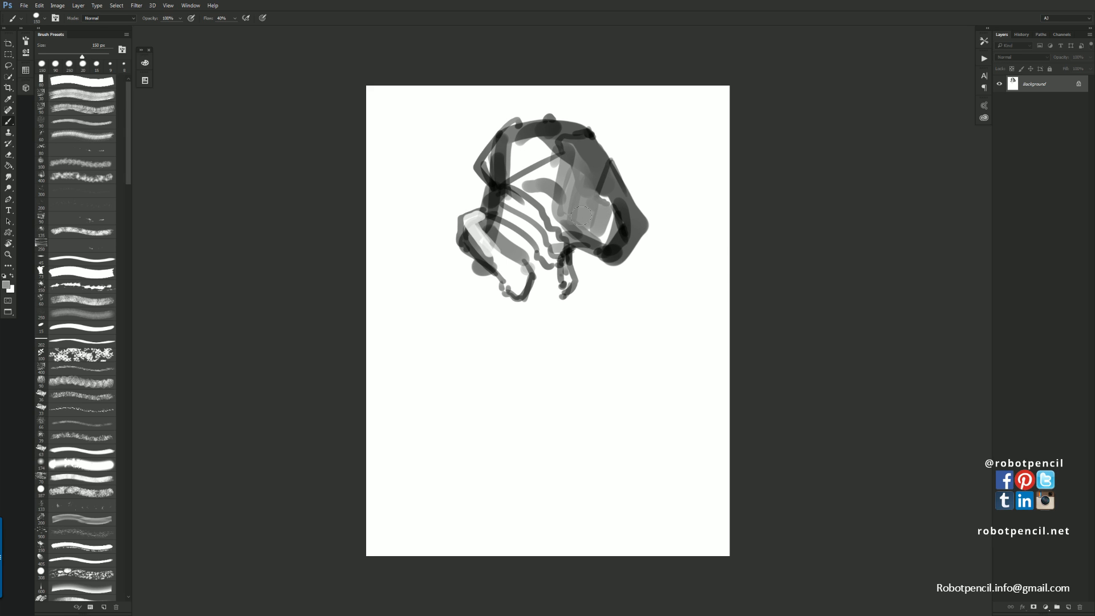
Sample greys from the head and shade the back of the helmet, the forehead and the crown
alt+click(504, 151)
drag(502, 143, 497, 182)
mouse_move(501, 143)
mouse_down()
mouse_move(487, 166)
mouse_move(502, 180)
mouse_move(517, 138)
mouse_move(522, 168)
mouse_move(524, 135)
mouse_move(535, 163)
mouse_move(540, 153)
mouse_move(534, 141)
mouse_move(519, 154)
mouse_move(529, 157)
mouse_move(525, 138)
mouse_move(533, 148)
mouse_move(544, 134)
mouse_move(551, 158)
mouse_up()
alt+click(530, 147)
alt+click(520, 154)
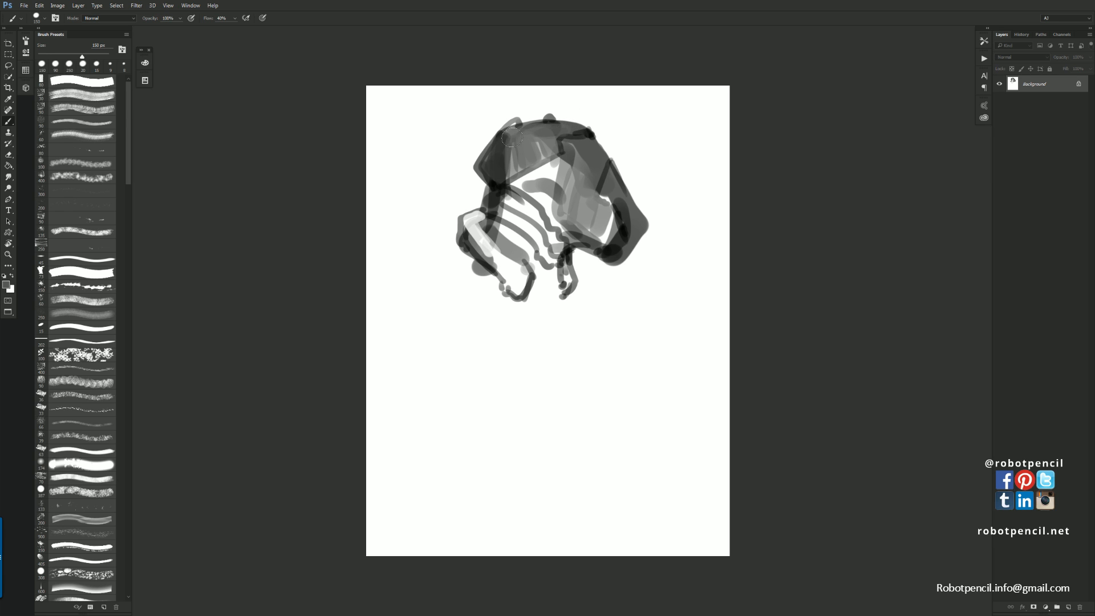
drag(512, 136, 572, 123)
Flip the canvas horizontally, reset the colours to black and white, and paint a dark eye shape below the forehead
key(ctrl+f)
key(d)
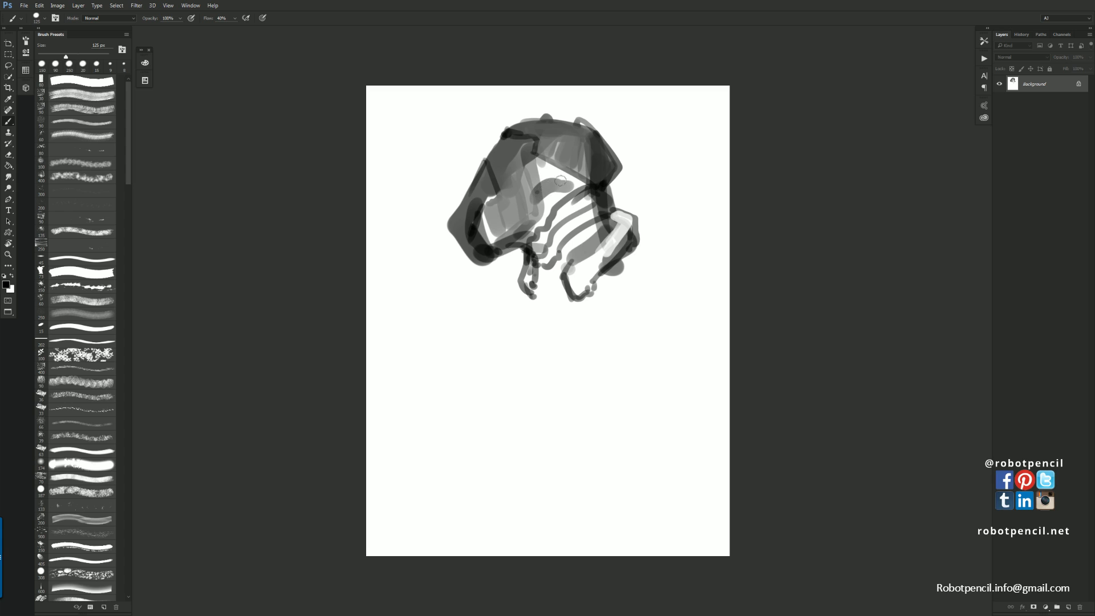
mouse_move(561, 180)
mouse_down()
mouse_move(570, 191)
mouse_move(546, 213)
mouse_move(548, 191)
mouse_move(562, 188)
mouse_move(558, 199)
mouse_move(565, 185)
mouse_up()
Reduce the brush to 30 px, draw a thin seam across the forehead plate and flip the canvas
key(bracketleft)
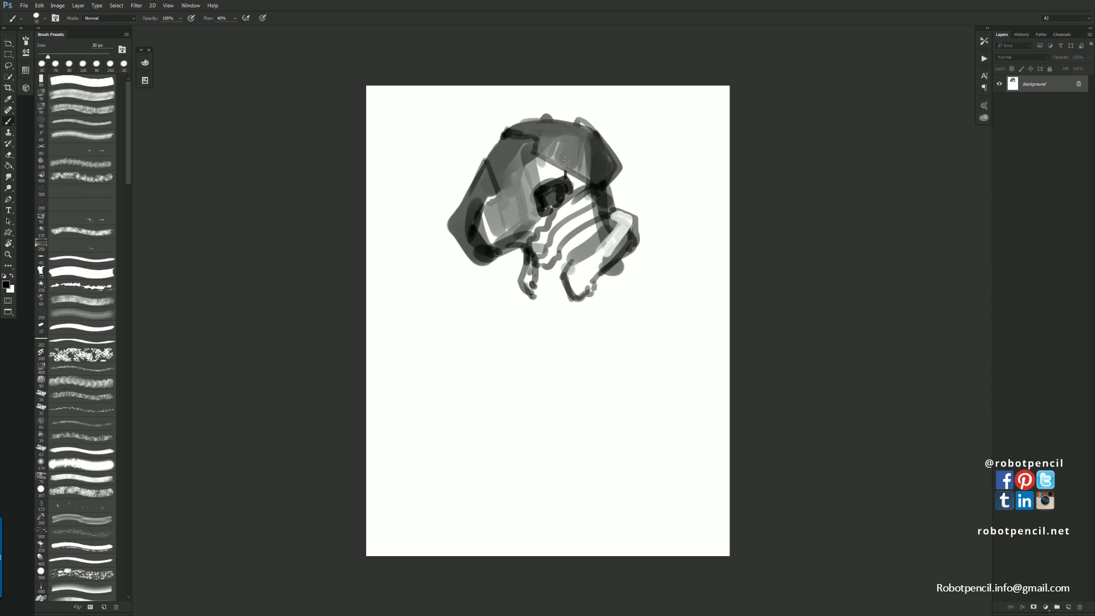
drag(565, 149, 593, 132)
key(ctrl+z)
key(ctrl+f)
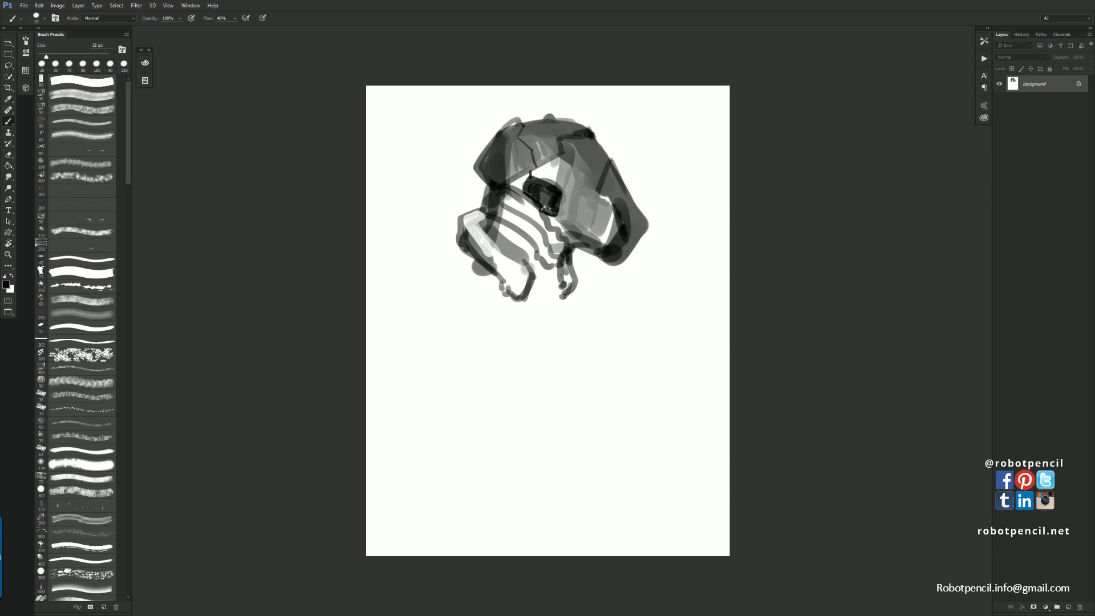
Draw a thin black seam from the eye to the side plate and darken the plate's inner edge with a 25 px brush
drag(566, 191, 589, 176)
drag(626, 222, 619, 201)
drag(629, 254, 622, 260)
Flip the canvas, enlarge the brush to 40 px, cover the side plate's lower edge with grey and flip back
key(ctrl+shift+h)
key(bracketright)
key(bracketright)
key(bracketright)
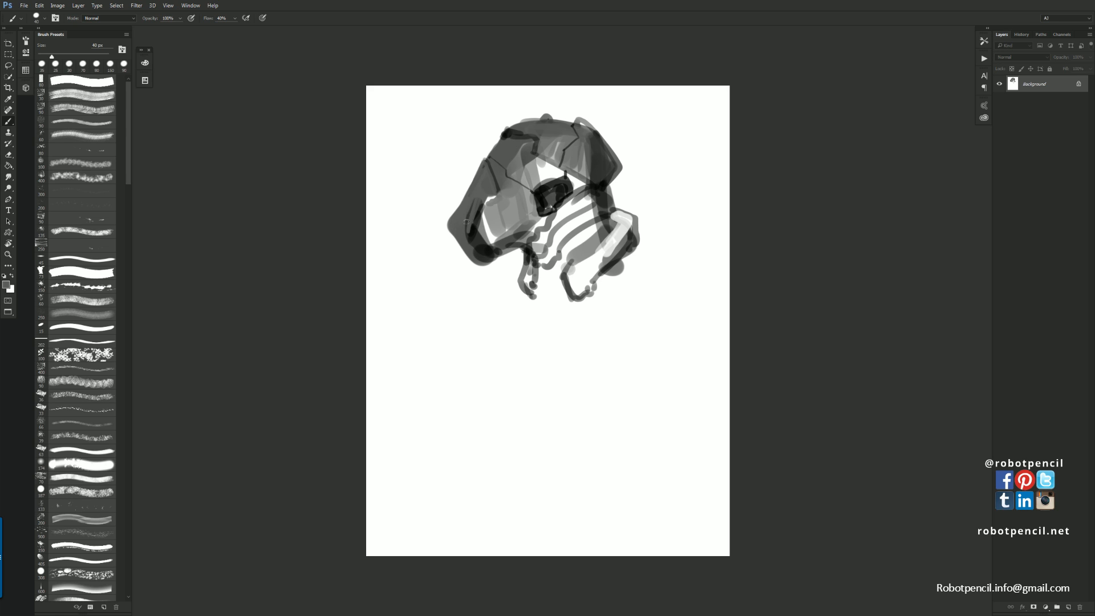
mouse_move(451, 226)
mouse_down()
mouse_move(474, 263)
mouse_move(525, 244)
mouse_move(513, 256)
mouse_up()
key(ctrl+shift+h)
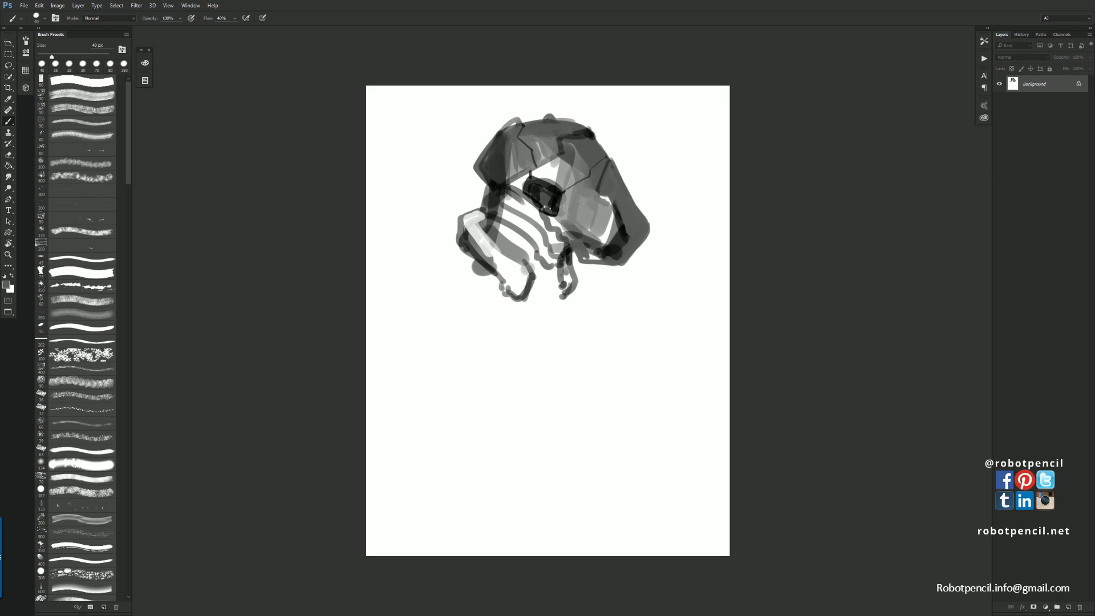
Sample a grey from the face, paint it over the eye and neck folds, and enlarge the brush to 125 px
alt+click(595, 175)
key(bracketright)
mouse_move(531, 185)
mouse_down()
mouse_move(556, 196)
mouse_move(540, 201)
mouse_move(548, 207)
mouse_move(540, 197)
mouse_move(542, 208)
mouse_move(497, 204)
mouse_move(532, 212)
mouse_move(530, 231)
mouse_move(510, 214)
mouse_move(530, 237)
mouse_move(493, 225)
mouse_move(531, 249)
mouse_up()
key(bracketright)
key(bracketright)
key(bracketright)
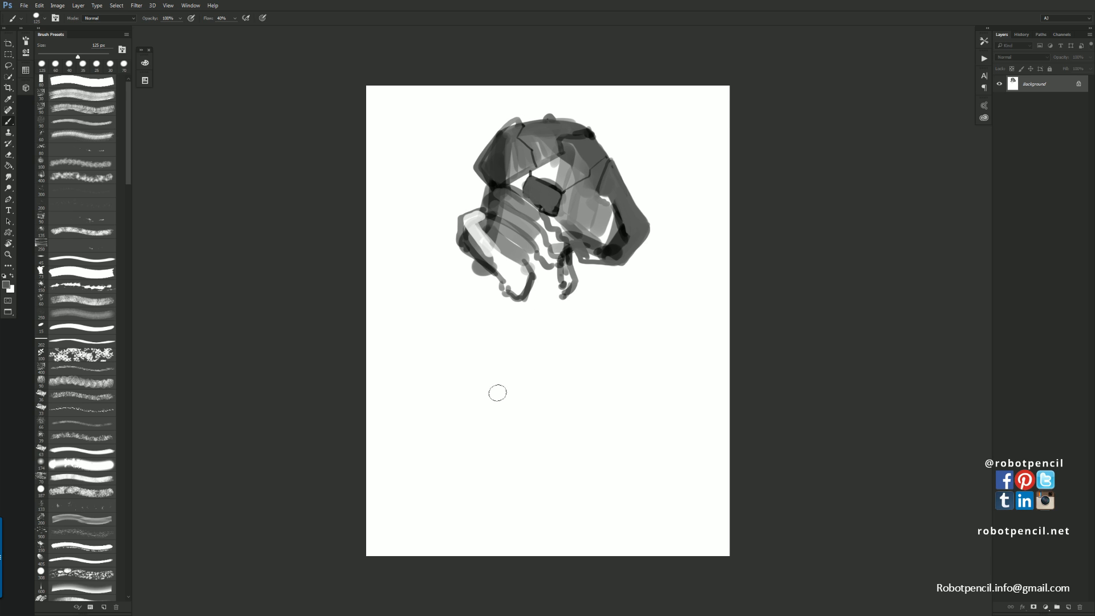
Fill the white gap between the forehead and the eye with grey and flip the canvas horizontally
key(ctrl+space)
ctrl+click(551, 170)
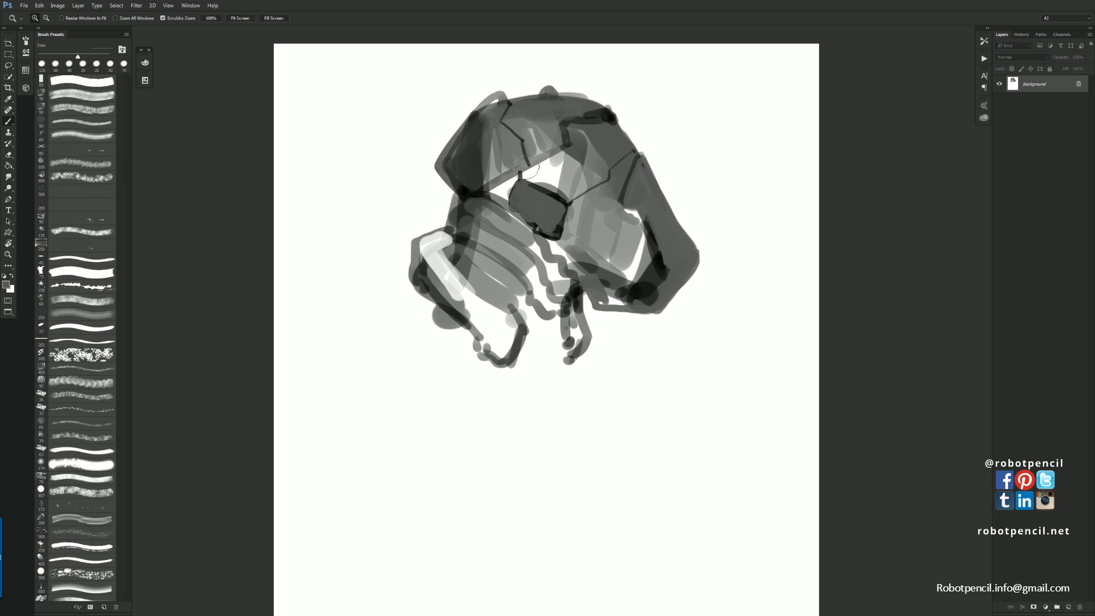
mouse_move(503, 191)
mouse_down()
mouse_move(503, 182)
mouse_move(510, 194)
mouse_move(526, 180)
mouse_move(557, 187)
mouse_up()
key(ctrl+alt+space)
ctrl+alt+click(568, 221)
ctrl+alt+click(570, 223)
key(ctrl+f)
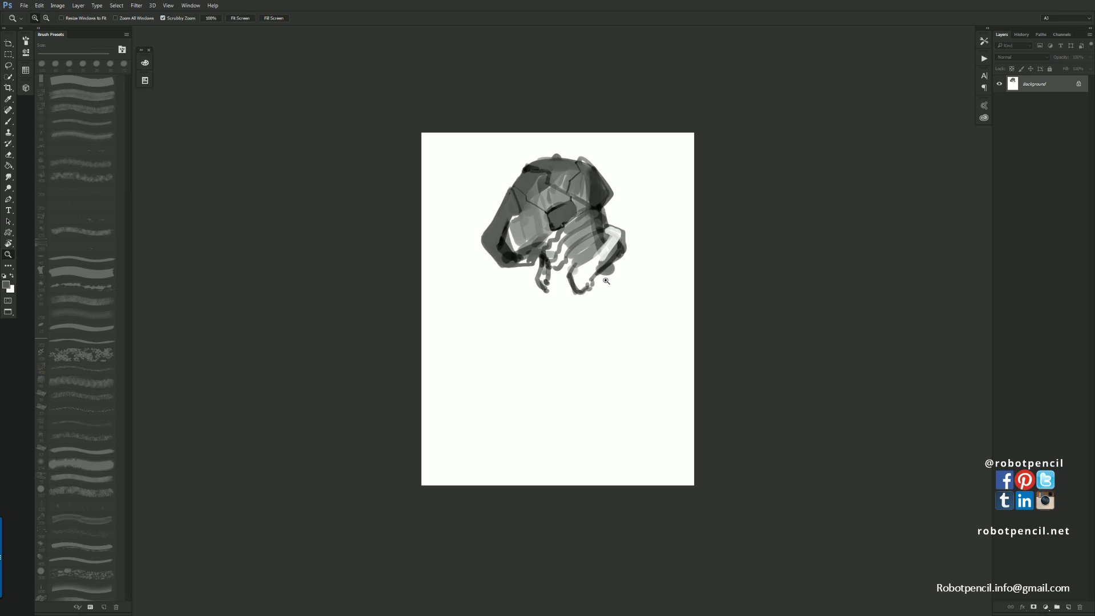
Shrink the brush, sample the dark tone beside the jaw and paint a solid dark shape at the side plate's lower corner
ctrl+click(546, 247)
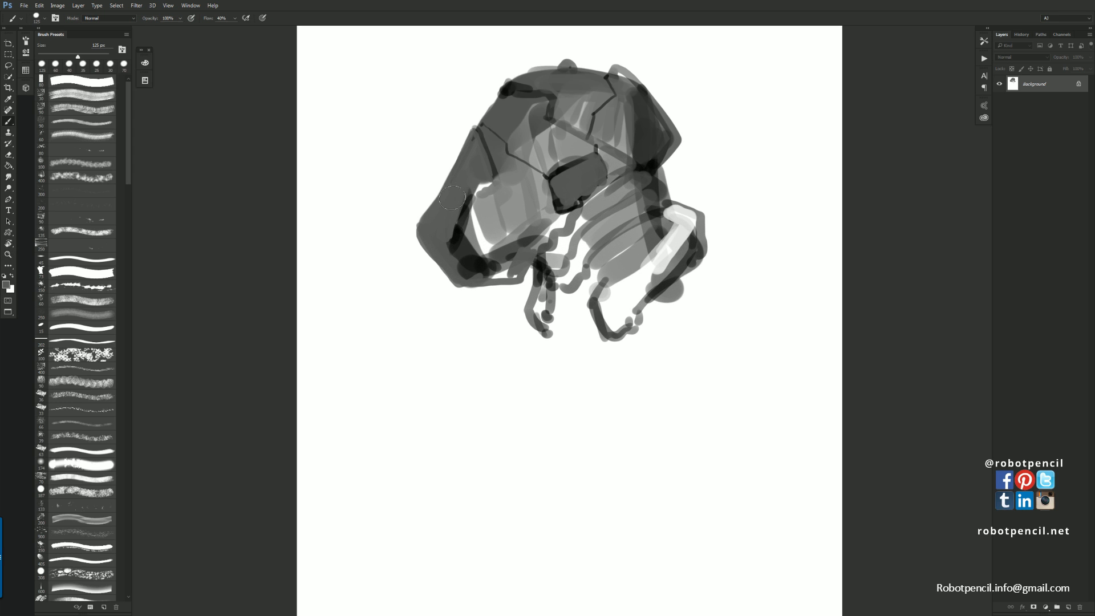
key(bracketleft)
key(bracketleft)
key(bracketleft)
key(bracketleft)
key(bracketleft)
key(bracketleft)
key(bracketleft)
key(bracketleft)
alt+click(455, 241)
mouse_move(454, 239)
mouse_down()
mouse_move(468, 272)
mouse_move(482, 268)
mouse_up()
Paint a short black slot above the eye toward the back of the helmet and flip the canvas
drag(593, 141, 623, 161)
key(ctrl+z)
key(z)
alt+click(623, 160)
alt+click(623, 160)
key(F2)
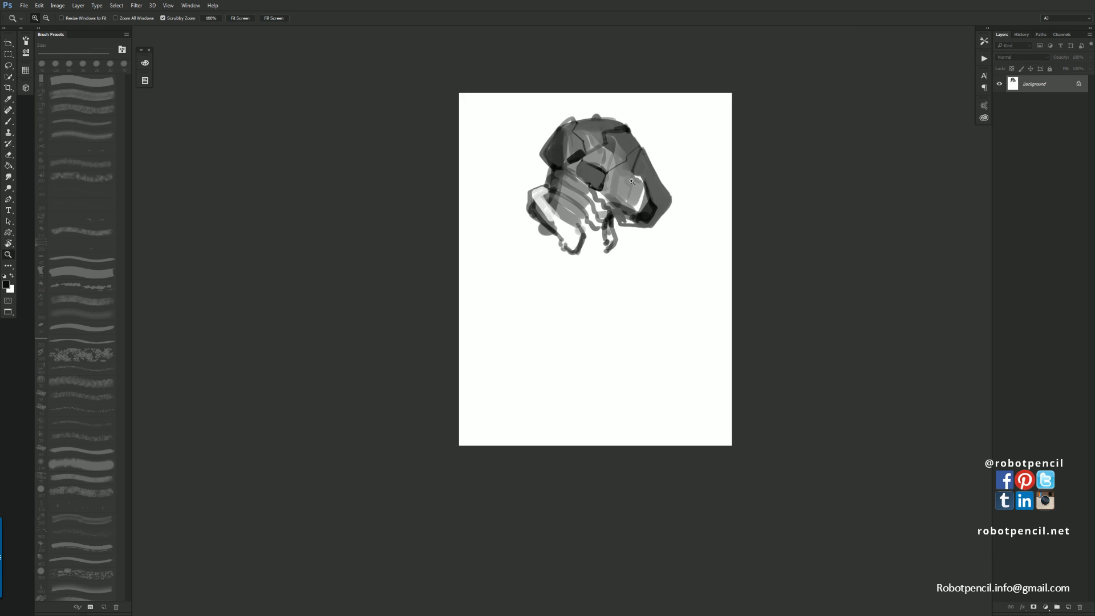
Fill the gap above the cheek panel, draw a black notch along its upper edge and flip the canvas
click(632, 205)
key(b)
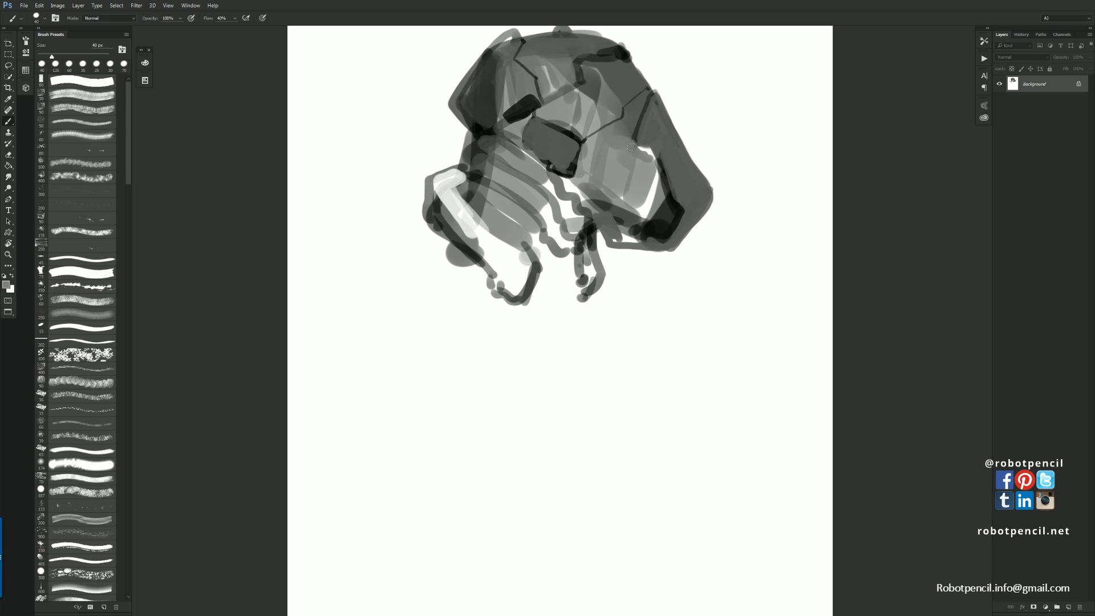
drag(632, 146, 655, 151)
key(d)
key(bracketleft)
key(F2)
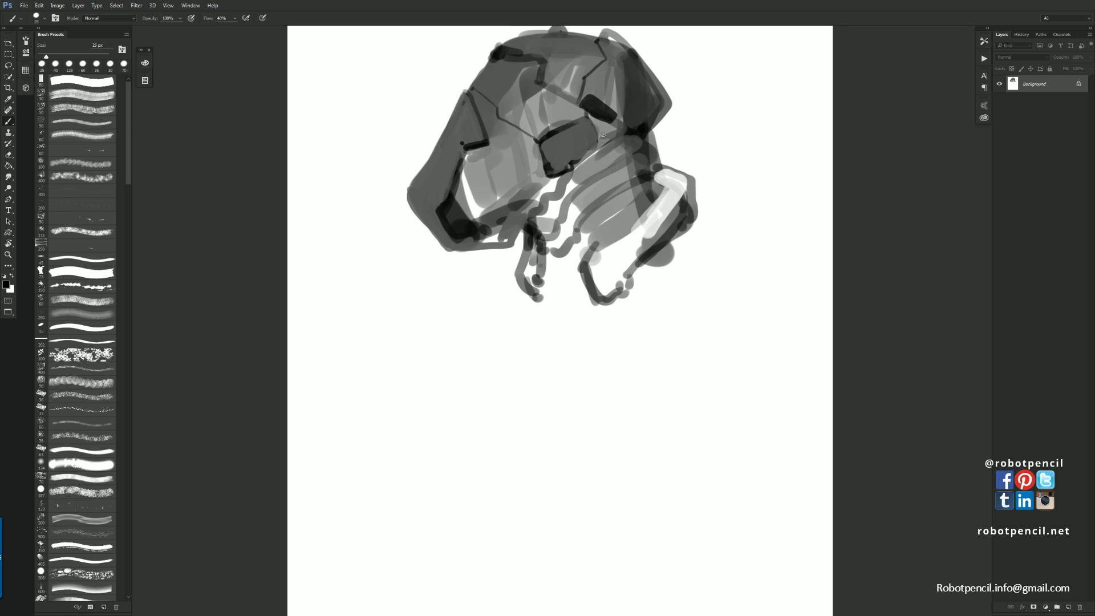
Draw thin black lines around the eye panel, across the back of the helmet and along the upper neck folds
drag(537, 148, 543, 180)
mouse_move(597, 125)
mouse_down()
mouse_move(633, 128)
mouse_move(629, 105)
mouse_move(627, 124)
mouse_move(660, 84)
mouse_up()
drag(574, 175, 632, 130)
mouse_move(570, 172)
mouse_down()
mouse_move(527, 232)
mouse_move(530, 219)
mouse_move(545, 241)
mouse_move(626, 160)
mouse_move(588, 180)
mouse_move(644, 129)
mouse_up()
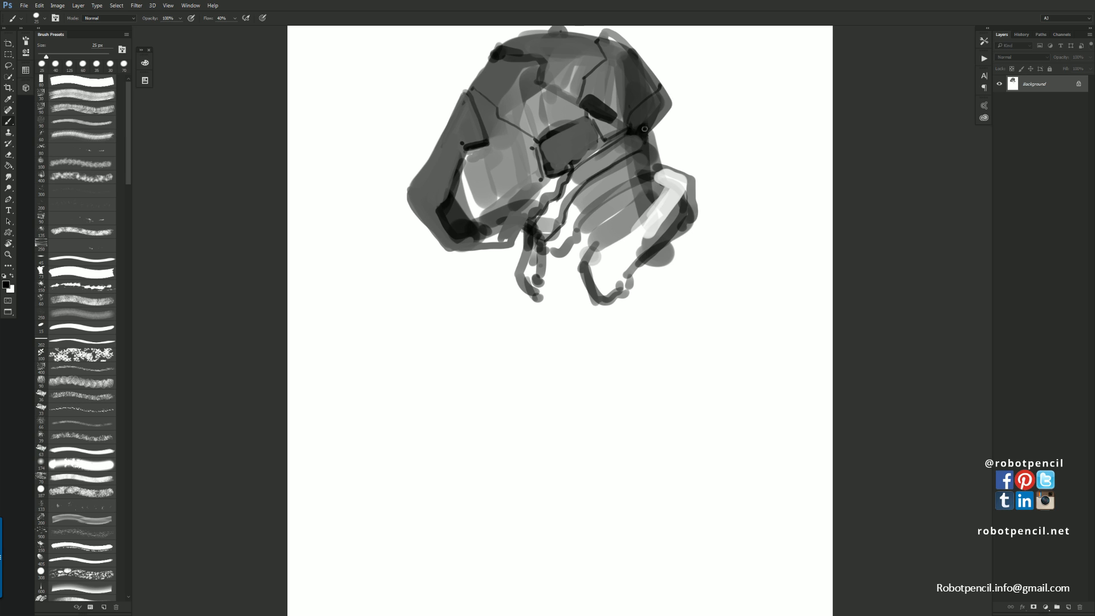
Flip the canvas, enlarge the brush to 70 px, sample a dark grey and shade the back of the neck
key(ctrl+shift+h)
key(bracketright)
key(bracketright)
key(bracketright)
key(bracketright)
key(bracketright)
key(bracketright)
key(bracketright)
alt+click(484, 141)
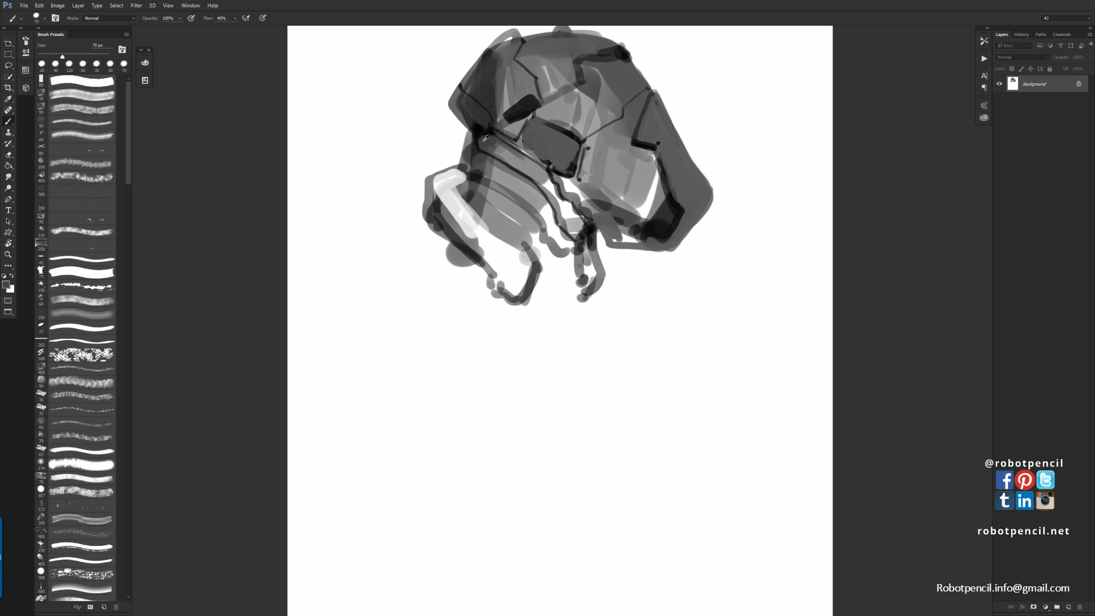
mouse_move(482, 141)
mouse_down()
mouse_move(474, 192)
mouse_move(464, 173)
mouse_move(457, 182)
mouse_move(471, 203)
mouse_up()
Paint grey strokes connecting the neck folds to the throat between the collar and the jaw
drag(531, 248, 567, 291)
drag(535, 246, 573, 291)
key(ctrl+minus)
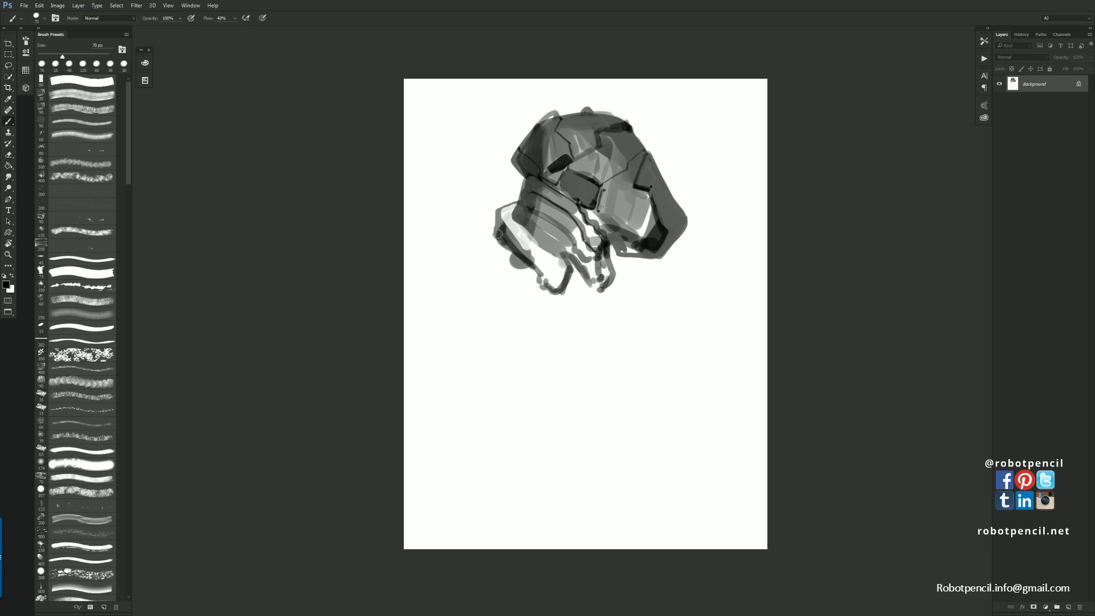
Enlarge the brush to 125 px and block in the shoulder and the front edge of the chest below the collar
mouse_move(498, 235)
mouse_down()
mouse_move(470, 270)
mouse_move(478, 310)
mouse_up()
key(bracketright)
key(bracketright)
key(bracketright)
key(bracketright)
mouse_move(486, 252)
mouse_down()
mouse_move(470, 285)
mouse_move(480, 308)
mouse_move(509, 323)
mouse_up()
drag(615, 271, 636, 335)
drag(619, 312, 625, 332)
Sample a light grey from the shoulder, fill the shoulder and upper chest, and sketch the lower torso contour
alt+click(488, 275)
drag(497, 247, 478, 269)
mouse_move(478, 269)
mouse_down()
mouse_move(498, 247)
mouse_move(528, 278)
mouse_move(490, 285)
mouse_move(509, 306)
mouse_move(525, 299)
mouse_up()
mouse_move(538, 277)
mouse_down()
mouse_move(568, 311)
mouse_move(611, 297)
mouse_move(571, 279)
mouse_move(563, 296)
mouse_move(593, 287)
mouse_move(625, 324)
mouse_move(501, 300)
mouse_move(512, 317)
mouse_move(622, 360)
mouse_up()
Reset the colours to black and white, strengthen the chest's front edge and flip the canvas horizontally
key(d)
mouse_move(624, 313)
mouse_down()
mouse_move(628, 357)
mouse_move(627, 346)
mouse_up()
click(629, 365)
key(F2)
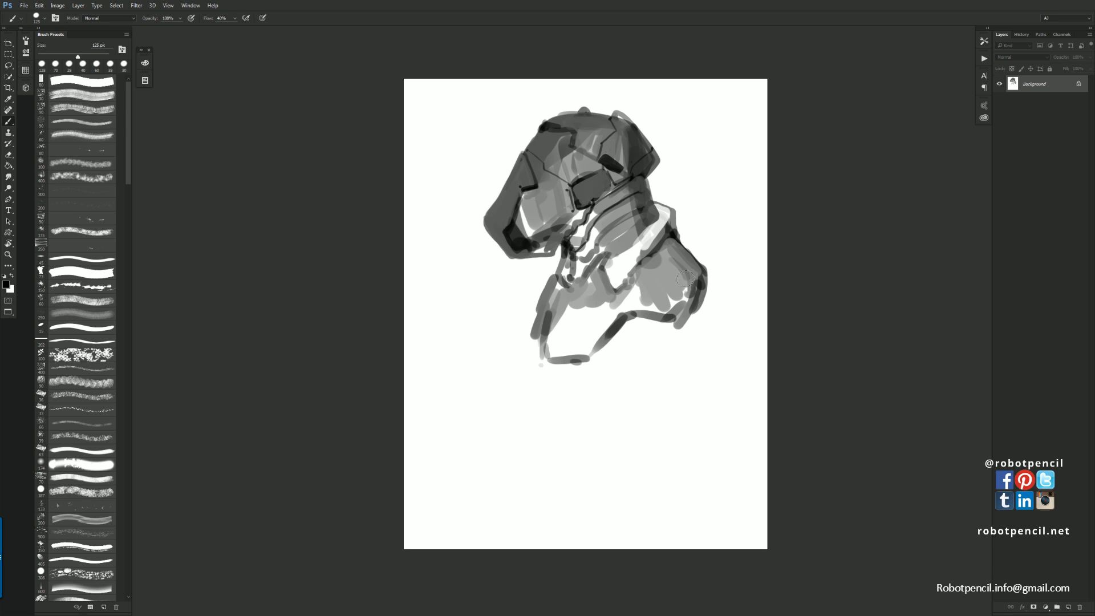
Paint the shoulder cap and the upper front of the chest with dark strokes and flip the canvas back
mouse_move(696, 281)
mouse_down()
mouse_move(668, 281)
mouse_move(651, 317)
mouse_move(708, 278)
mouse_move(725, 302)
mouse_move(691, 290)
mouse_move(676, 298)
mouse_move(691, 283)
mouse_move(720, 308)
mouse_move(695, 335)
mouse_move(703, 327)
mouse_up()
mouse_move(556, 264)
mouse_down()
mouse_move(547, 289)
mouse_move(553, 269)
mouse_move(544, 290)
mouse_move(448, 287)
mouse_move(471, 329)
mouse_up()
key(F2)
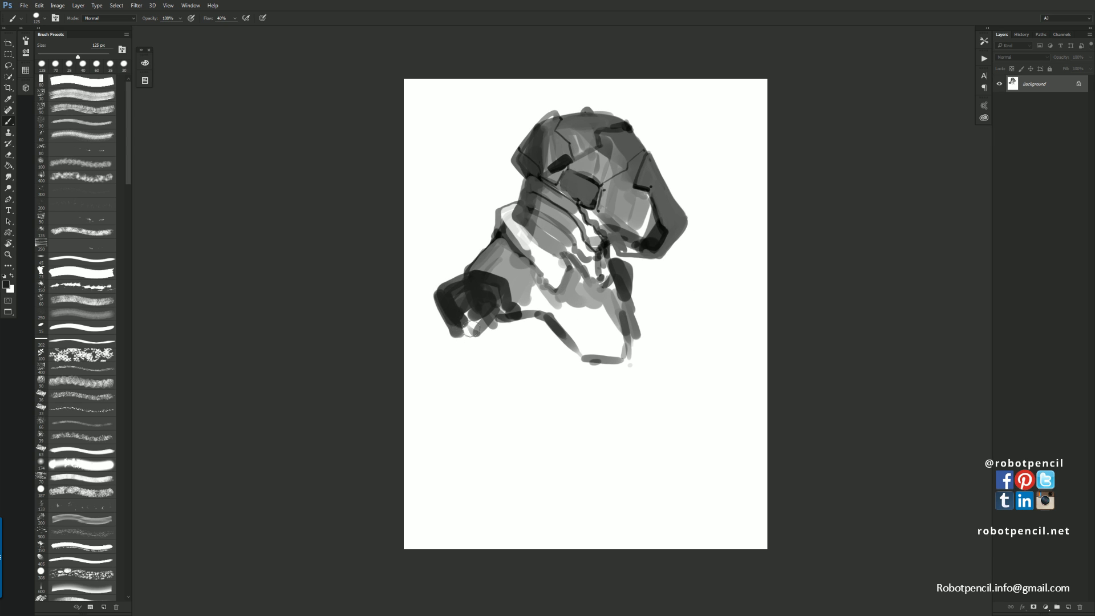
Trim the back of the head with sampled white and add black accents along the helmet's front edge with a 30 px brush
alt+click(500, 160)
mouse_move(507, 158)
mouse_down()
mouse_move(513, 173)
mouse_move(519, 151)
mouse_move(517, 171)
mouse_move(628, 140)
mouse_move(664, 183)
mouse_up()
key(bracketleft)
key(bracketleft)
key(bracketleft)
key(bracketleft)
key(bracketleft)
key(bracketleft)
key(bracketleft)
key(bracketleft)
key(bracketleft)
key(d)
key(ctrl+z)
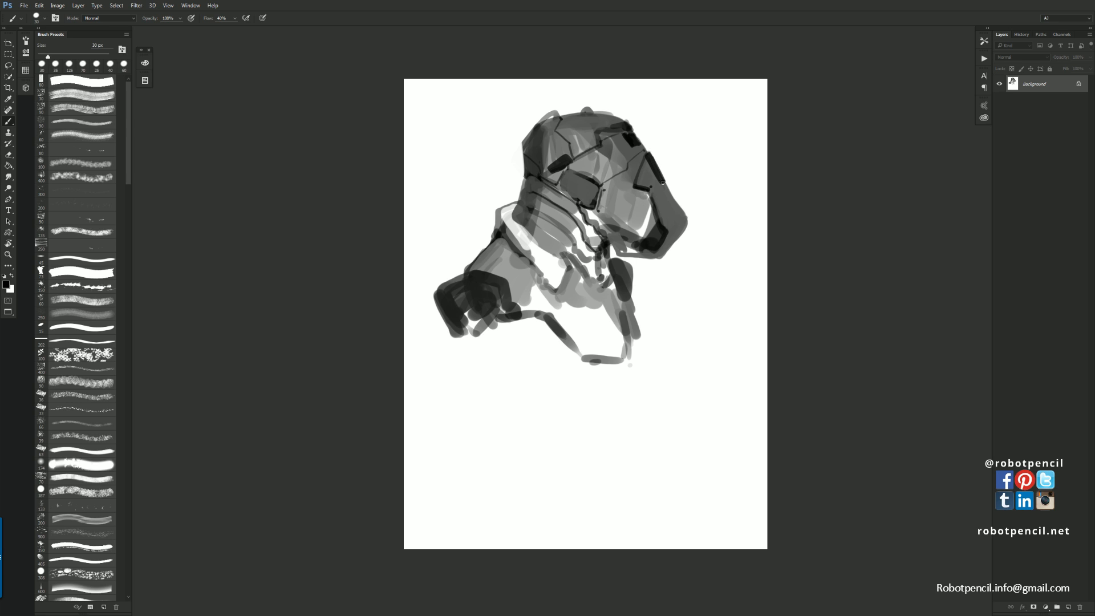
Flip the canvas horizontally, darken the front tip and lower corner of the helmet, and flip the canvas back
key(ctrl+shift+h)
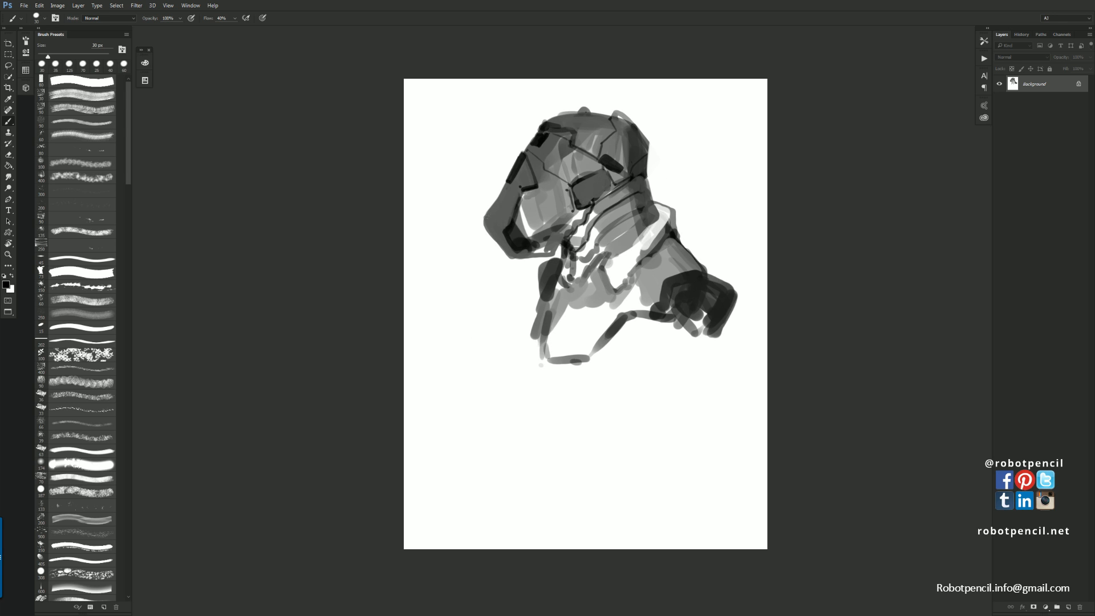
drag(486, 224, 494, 207)
drag(510, 255, 507, 252)
key(ctrl+shift+h)
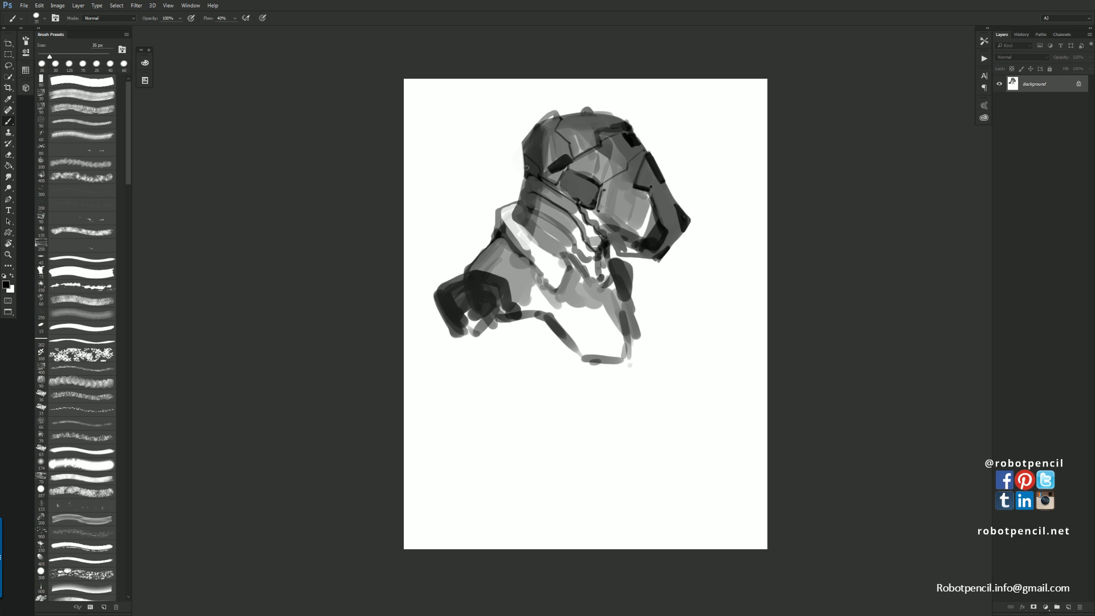
Paint a black block at the back of the head and strengthen the dark outline around the square side plate
drag(520, 157, 527, 172)
mouse_move(599, 194)
mouse_down()
mouse_move(561, 191)
mouse_move(581, 207)
mouse_move(560, 188)
mouse_move(586, 209)
mouse_move(563, 178)
mouse_up()
alt+click(594, 187)
alt+click(583, 205)
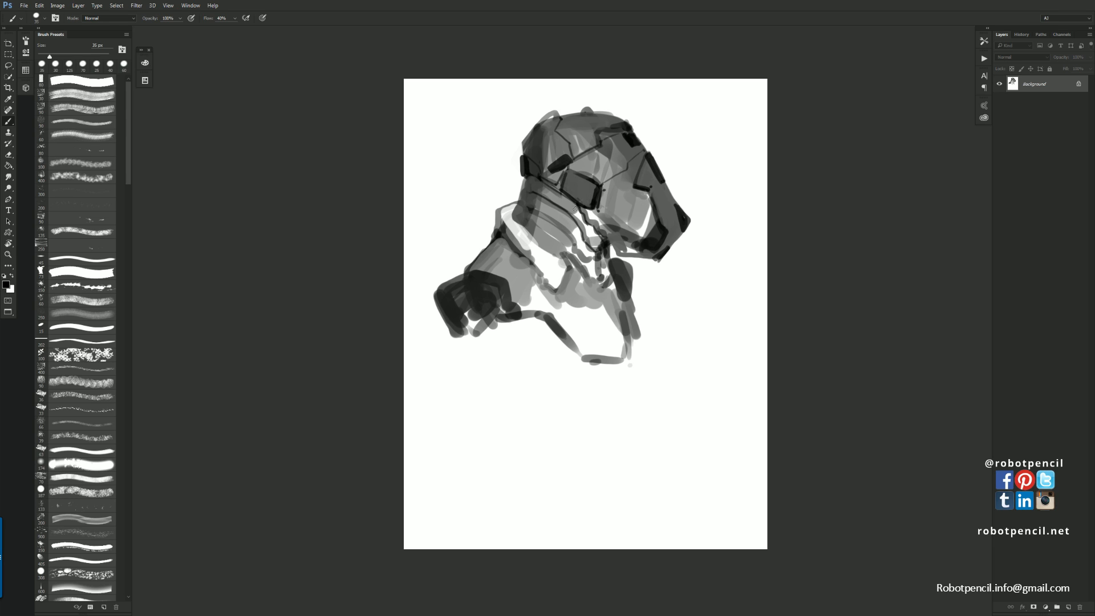
alt+click(575, 167)
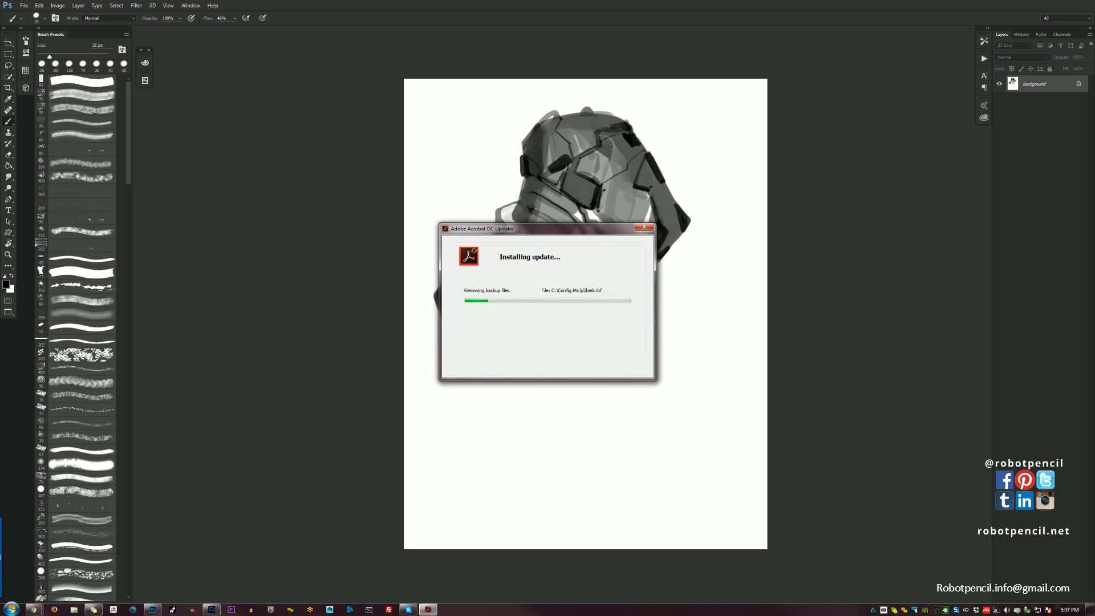
Dismiss the Adobe Acrobat DC Updater window and draw dark seam lines beside the helmet's side plate, undoing stray strokes
click(620, 367)
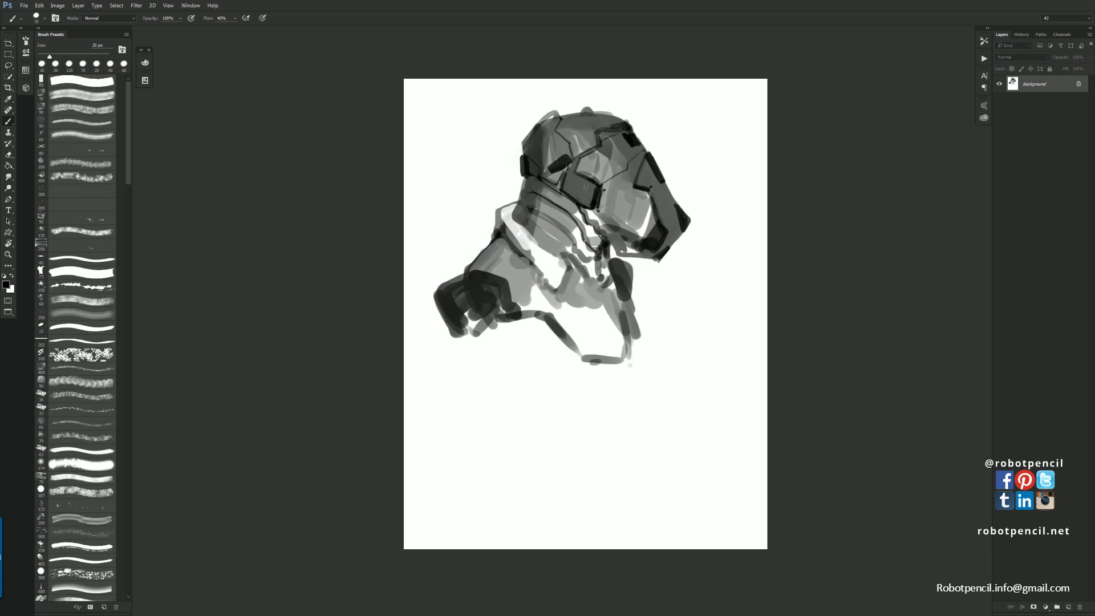
mouse_move(607, 178)
mouse_down()
mouse_move(526, 159)
mouse_move(560, 156)
mouse_up()
key(ctrl+alt+z)
key(ctrl+z)
alt+click(562, 155)
key(ctrl+z)
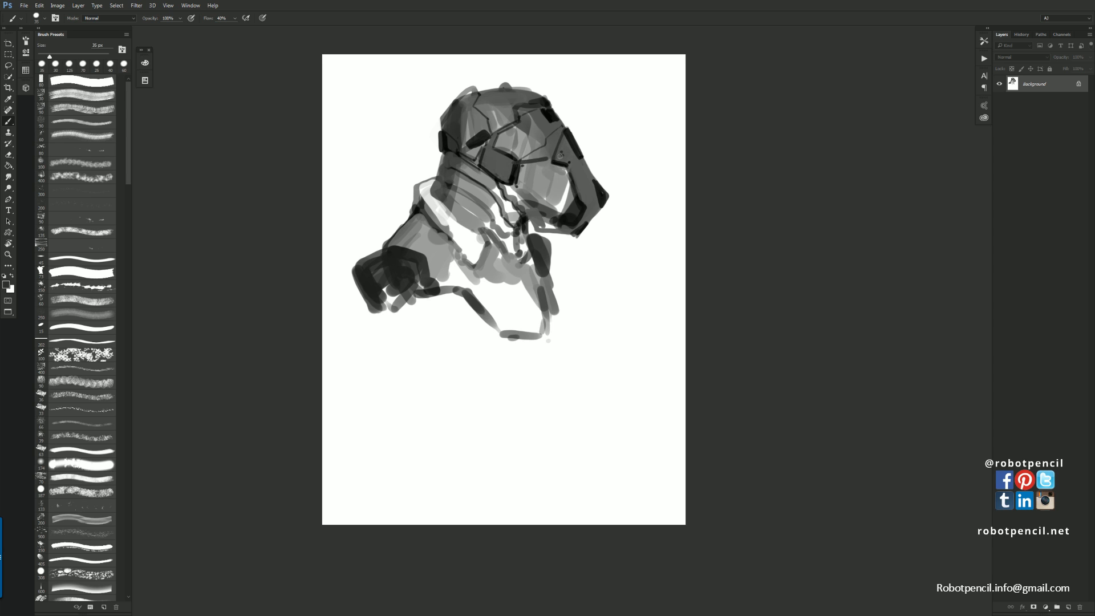
Flip the canvas horizontally, paint the open jaw area with a larger brush and sampled greys, and flip the canvas back
key(ctrl+shift+h)
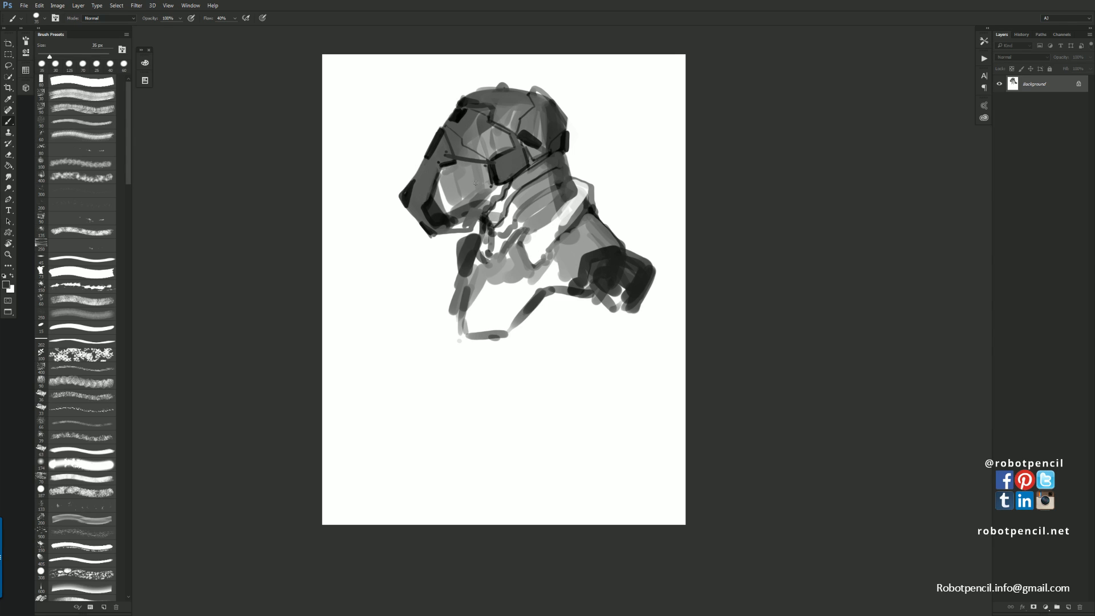
key(bracketright)
key(bracketright)
mouse_move(464, 217)
mouse_down()
mouse_move(485, 201)
mouse_move(478, 189)
mouse_move(487, 191)
mouse_move(475, 224)
mouse_move(453, 223)
mouse_move(486, 220)
mouse_move(474, 226)
mouse_move(497, 188)
mouse_move(494, 210)
mouse_move(519, 234)
mouse_move(559, 225)
mouse_move(538, 241)
mouse_move(548, 234)
mouse_move(533, 225)
mouse_up()
alt+click(485, 193)
alt+click(446, 223)
alt+click(457, 223)
alt+click(456, 224)
alt+click(492, 193)
key(ctrl+shift+h)
Build up rounded, mottled forms on the cheek and chin with sampled mid greys and a 50 px brush
alt+click(505, 194)
alt+click(545, 228)
alt+click(530, 182)
mouse_move(528, 184)
mouse_down()
mouse_move(526, 201)
mouse_move(520, 190)
mouse_up()
alt+click(531, 186)
alt+click(526, 185)
alt+click(520, 182)
alt+click(525, 184)
key(bracketleft)
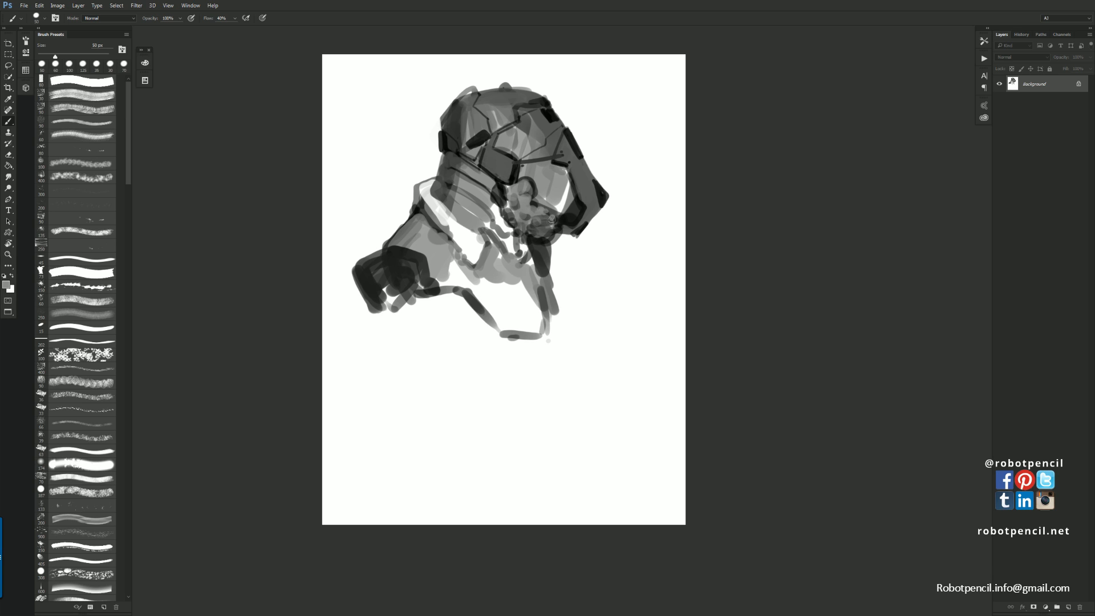
Flip the canvas, extend the chin down over the throat with an 80 px brush in sampled greys, and flip it back
key(ctrl+shift+h)
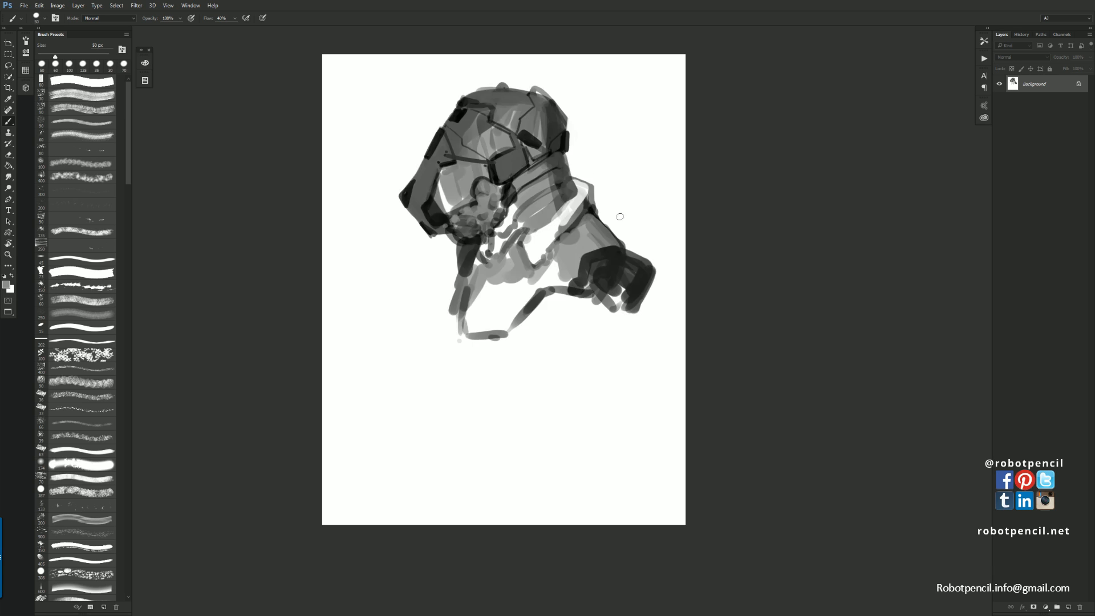
alt+click(462, 239)
key(])
key(])
key(])
mouse_move(458, 235)
mouse_down()
mouse_move(483, 246)
mouse_move(484, 229)
mouse_move(482, 241)
mouse_move(536, 230)
mouse_move(480, 240)
mouse_move(492, 233)
mouse_move(484, 254)
mouse_up()
alt+click(478, 239)
alt+click(476, 240)
key(ctrl+shift+h)
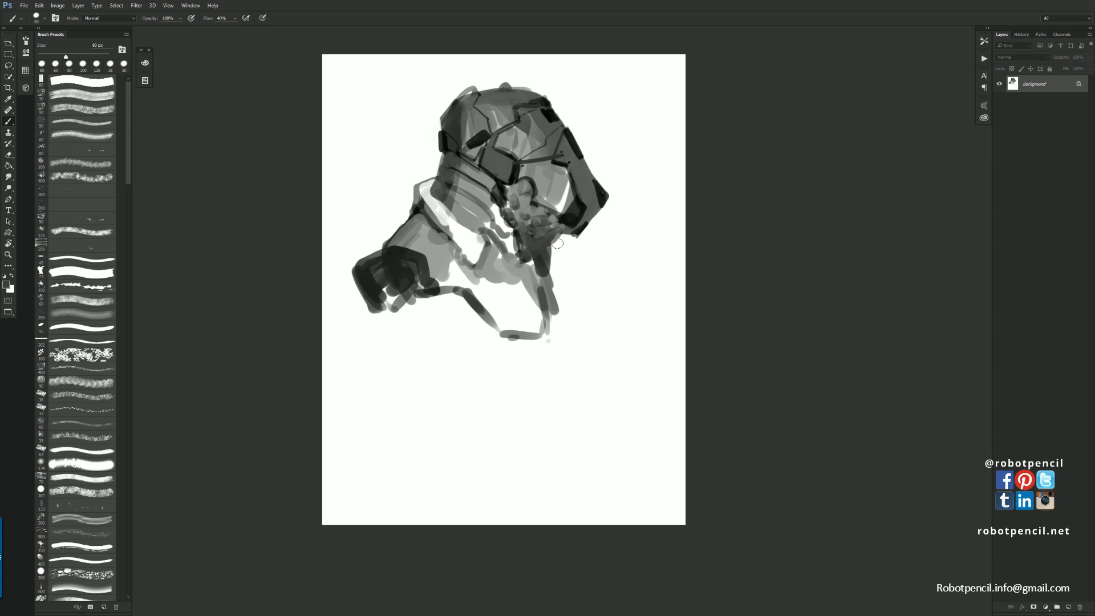
Refine the chin texture and the dark throat edge with sampled tones, flipping the canvas to check the shape
alt+click(553, 263)
drag(549, 243, 540, 272)
key(ctrl+f)
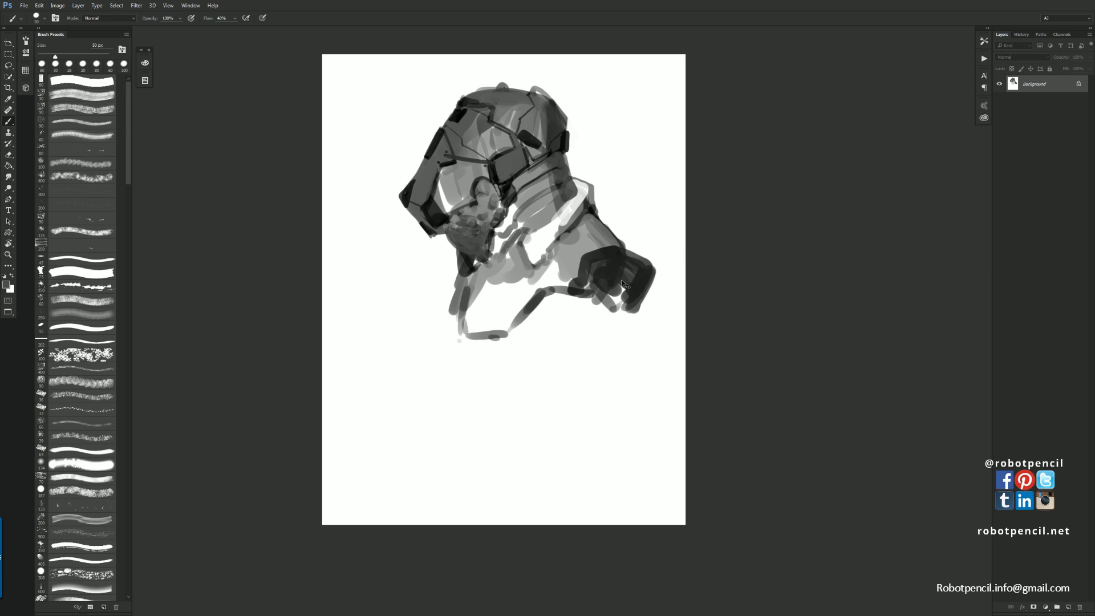
key(ctrl+f)
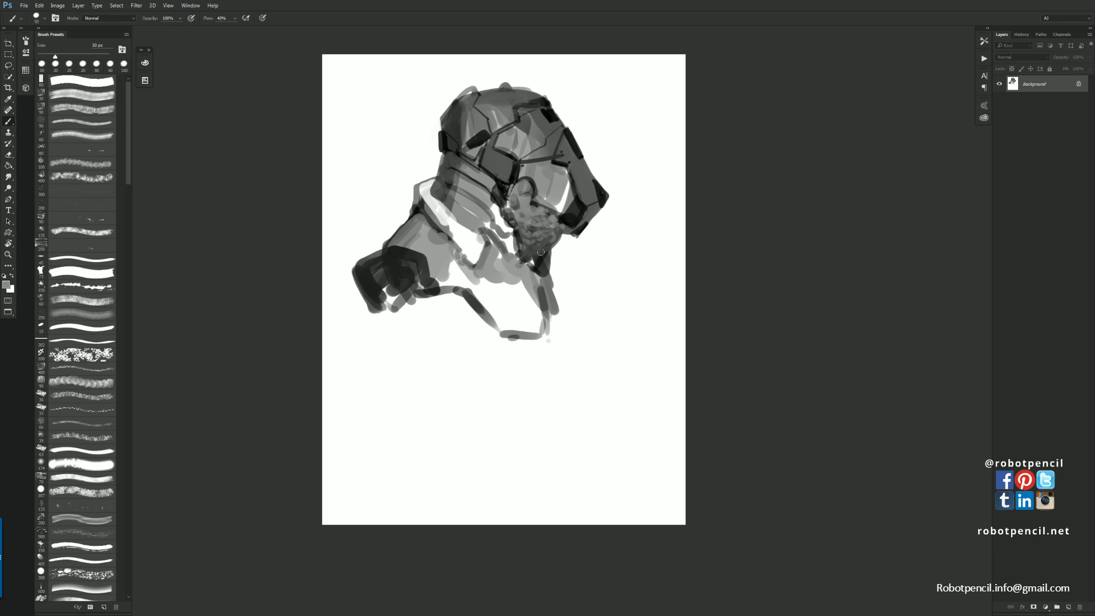
Lighten the collar and upper shoulder panel, and draw the dark seam running down toward the chest
alt+click(435, 154)
mouse_move(418, 190)
mouse_down()
mouse_move(471, 246)
mouse_move(420, 193)
mouse_move(458, 239)
mouse_move(446, 247)
mouse_move(417, 219)
mouse_move(460, 257)
mouse_up()
mouse_move(420, 215)
mouse_down()
mouse_move(406, 228)
mouse_move(459, 259)
mouse_move(415, 230)
mouse_move(458, 256)
mouse_move(496, 248)
mouse_up()
key(x)
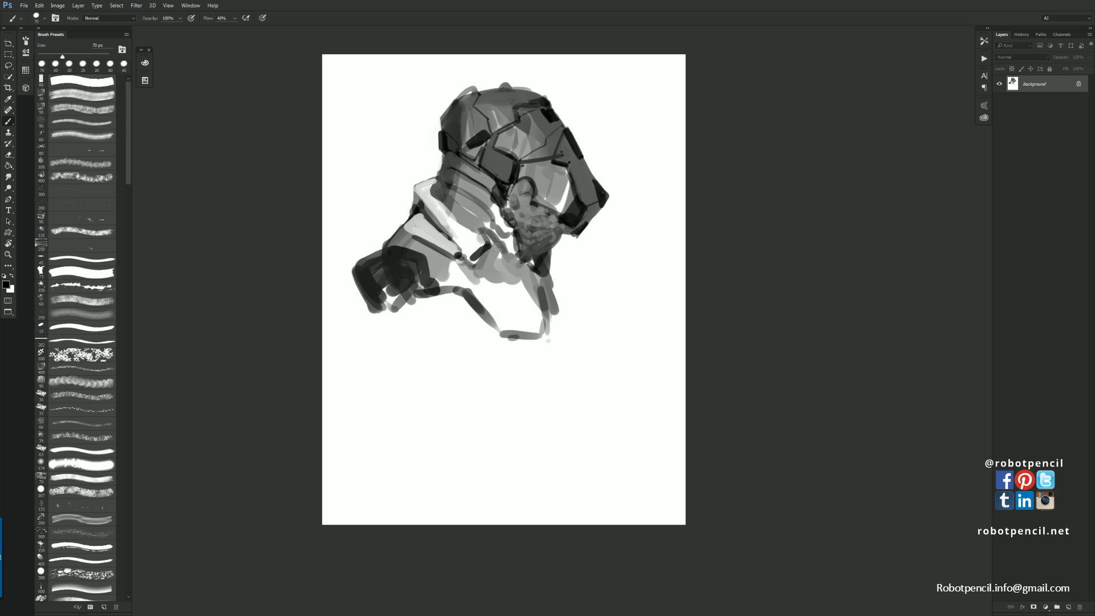
Flip the canvas, add a dark bar hanging below the helmet's front corner with a 60 px brush, and flip it back
key(F2)
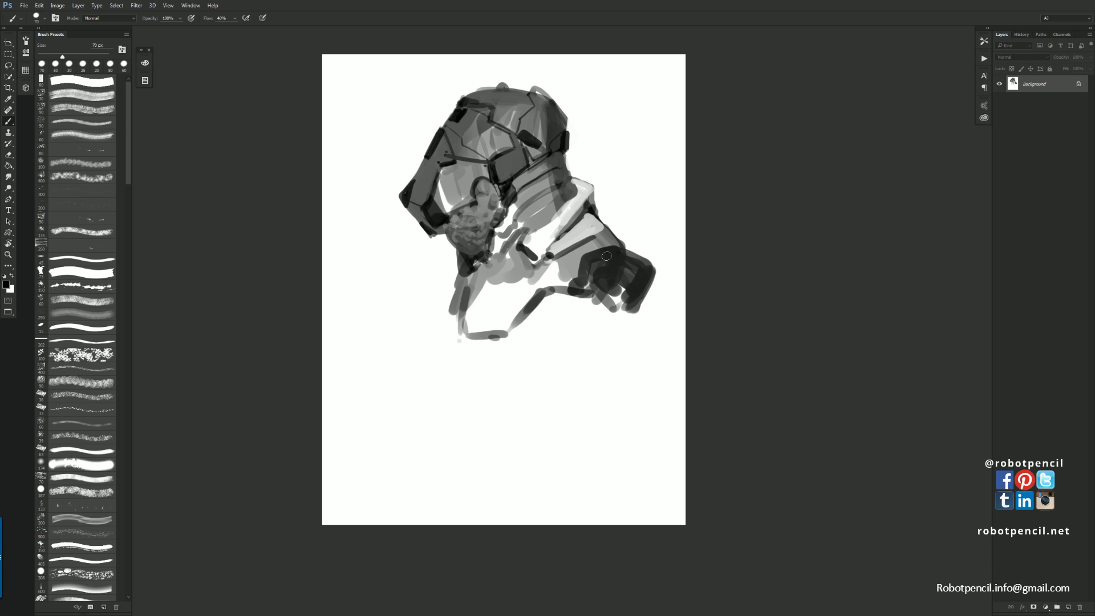
key(bracketleft)
alt+click(430, 241)
mouse_move(422, 227)
mouse_down()
mouse_move(442, 255)
mouse_move(440, 246)
mouse_up()
key(F2)
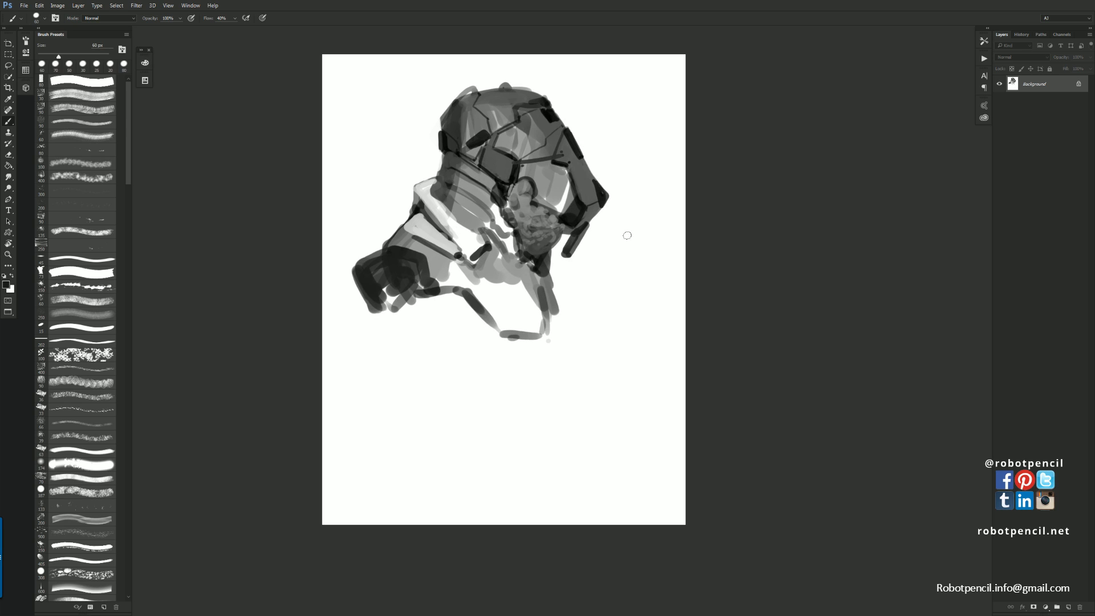
Add a dark stroke inside the lower chest contour and shade the front of the chest with sampled grey
key(bracketright)
drag(481, 312, 498, 301)
alt+click(536, 291)
drag(533, 281, 539, 325)
Enlarge the brush and fill the chest with broad light grey strokes
key(bracketright)
key(bracketright)
key(bracketright)
key(bracketright)
key(bracketright)
key(bracketright)
key(bracketright)
key(bracketright)
mouse_move(523, 268)
mouse_down()
mouse_move(533, 332)
mouse_move(520, 266)
mouse_move(513, 330)
mouse_move(506, 273)
mouse_move(505, 305)
mouse_move(453, 273)
mouse_move(498, 288)
mouse_move(499, 324)
mouse_move(573, 279)
mouse_up()
Flip the canvas, paint black accents on the chest below the collar, and brighten the collar band with white
key(F2)
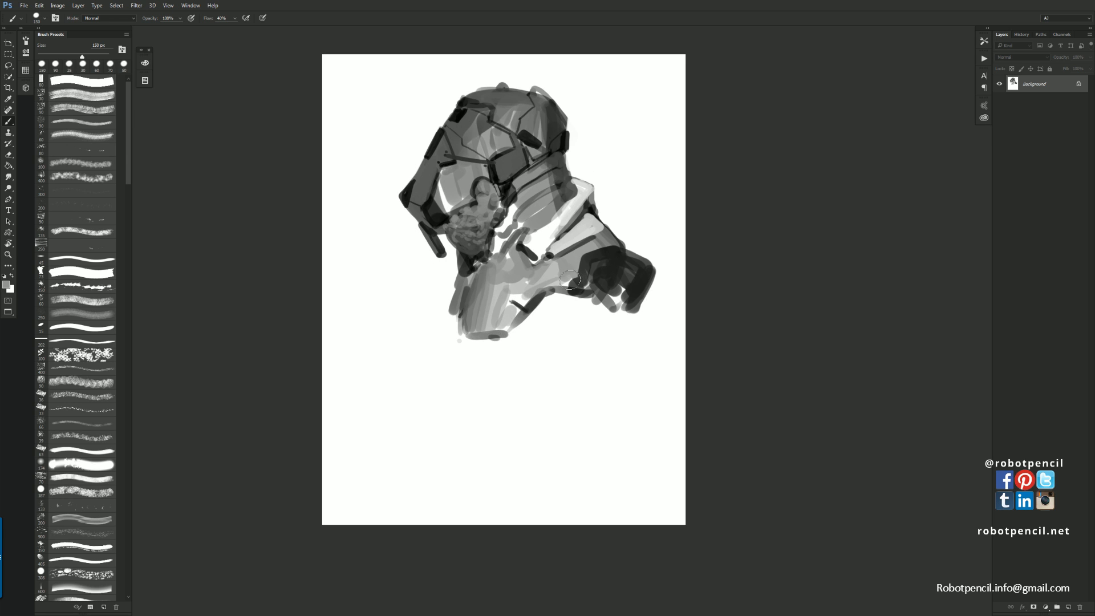
key(d)
drag(514, 240, 501, 261)
mouse_move(504, 270)
mouse_down()
mouse_move(520, 250)
mouse_move(509, 266)
mouse_move(541, 257)
mouse_move(582, 190)
mouse_up()
key(x)
drag(539, 234, 582, 190)
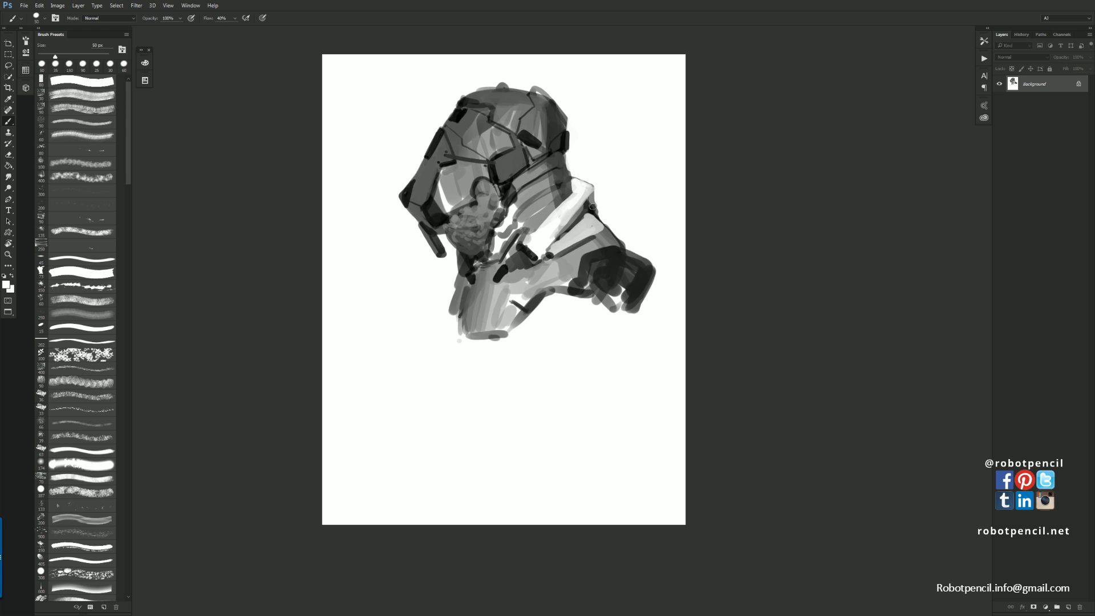
Refine the collar's edge and inner plane with sampled light greys, flipping the canvas back partway through
alt+click(591, 199)
alt+click(581, 195)
drag(578, 196, 576, 187)
alt+click(576, 183)
key(ctrl+shift+h)
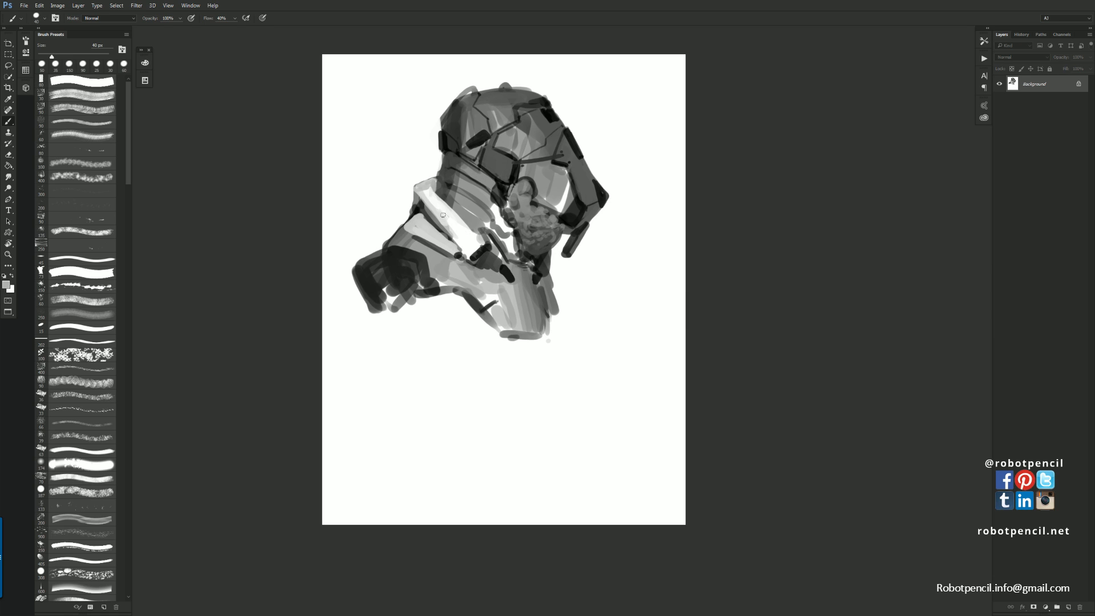
alt+click(455, 226)
drag(445, 213, 466, 243)
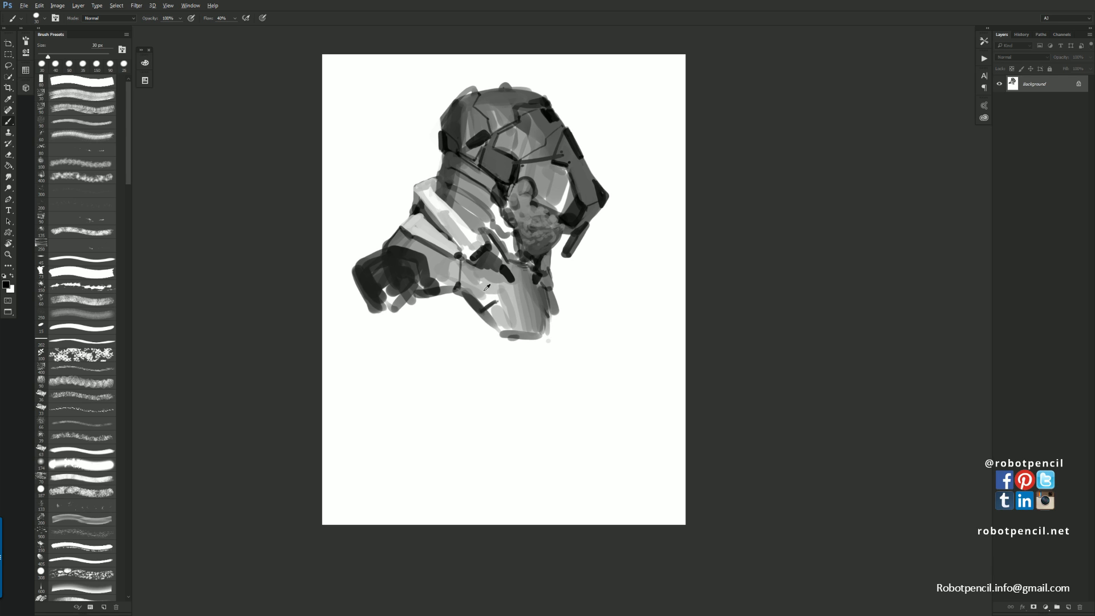
Sketch the side contour of the lower torso and fill it with light grey strokes using a larger brush
drag(447, 328, 437, 297)
drag(438, 296, 472, 331)
key(bracketright)
key(bracketright)
key(bracketright)
key(bracketright)
key(bracketright)
key(bracketright)
key(bracketright)
key(bracketright)
drag(453, 303, 495, 345)
Reset the colours to black and white and extend the torso's front edge and lower contour downward
key(d)
key(bracketleft)
drag(548, 318, 554, 363)
mouse_move(502, 337)
mouse_down()
mouse_move(485, 349)
mouse_move(455, 344)
mouse_move(451, 358)
mouse_up()
Outline a larger near shoulder reaching out to the canvas edge with a smaller brush
key(bracketleft)
drag(358, 265, 337, 277)
mouse_move(337, 275)
mouse_down()
mouse_move(380, 262)
mouse_move(366, 269)
mouse_move(376, 252)
mouse_move(340, 270)
mouse_move(382, 258)
mouse_move(399, 268)
mouse_move(366, 253)
mouse_move(404, 262)
mouse_move(355, 265)
mouse_move(337, 287)
mouse_move(318, 287)
mouse_move(338, 296)
mouse_move(375, 264)
mouse_move(374, 305)
mouse_move(355, 283)
mouse_move(389, 274)
mouse_move(400, 285)
mouse_move(372, 306)
mouse_move(336, 299)
mouse_move(358, 324)
mouse_move(321, 308)
mouse_move(344, 333)
mouse_move(369, 330)
mouse_move(352, 326)
mouse_move(374, 335)
mouse_up()
key(bracketright)
key(bracketright)
Fill the enlarged near shoulder as a rounded form with sampled light greys and define its lower edge
alt+click(361, 257)
alt+click(364, 252)
key(bracketright)
key(d)
mouse_move(330, 315)
mouse_down()
mouse_move(352, 335)
mouse_move(412, 312)
mouse_move(405, 289)
mouse_move(418, 318)
mouse_up()
alt+click(389, 274)
drag(392, 270, 416, 305)
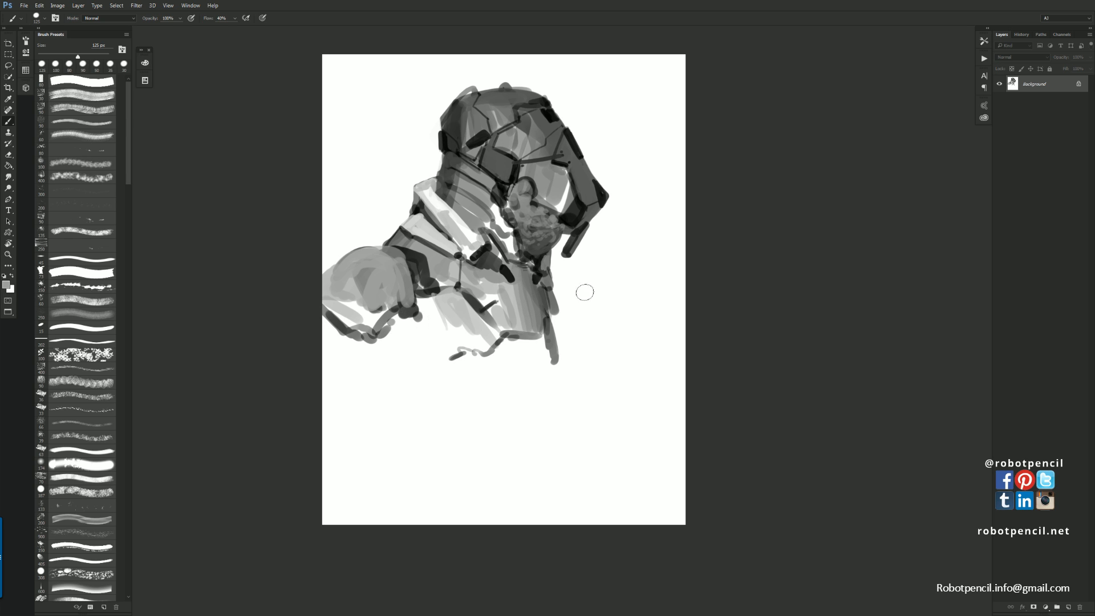
Block in the far shoulder in front of the chest and the near upper arm with a 125 px brush
key(d)
drag(551, 280, 562, 337)
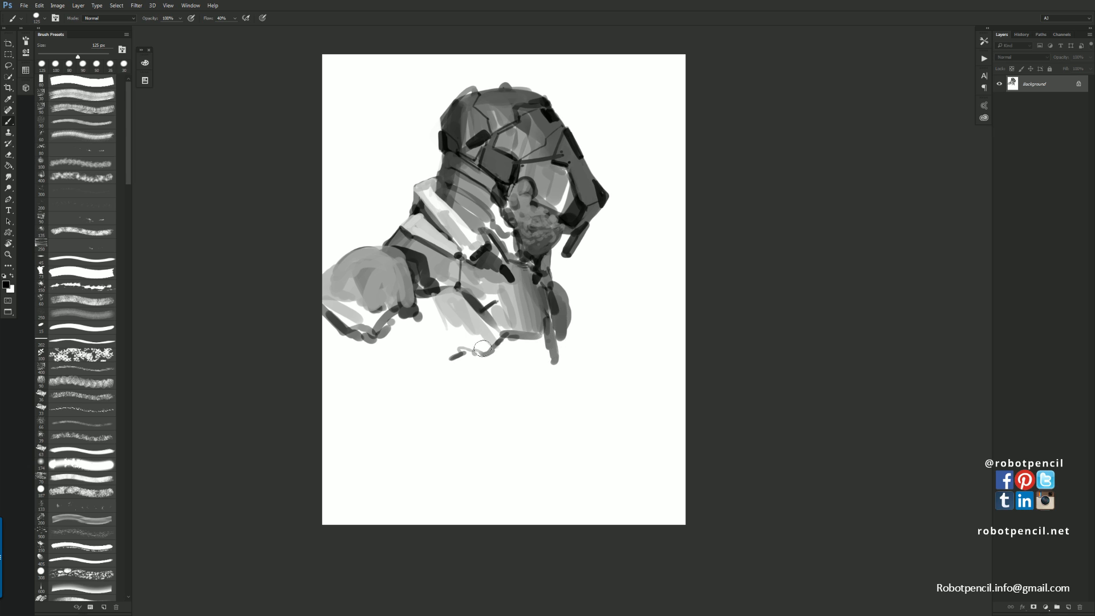
mouse_move(398, 324)
mouse_down()
mouse_move(399, 361)
mouse_move(412, 342)
mouse_move(402, 365)
mouse_up()
key(d)
mouse_move(570, 333)
mouse_down()
mouse_move(566, 381)
mouse_move(565, 284)
mouse_up()
Flip the canvas, darken the waist contour, extend the body's front line down toward the hips, and flip it back
key(ctrl+shift+h)
mouse_move(468, 240)
mouse_down()
mouse_move(461, 262)
mouse_move(465, 251)
mouse_move(521, 249)
mouse_move(557, 255)
mouse_up()
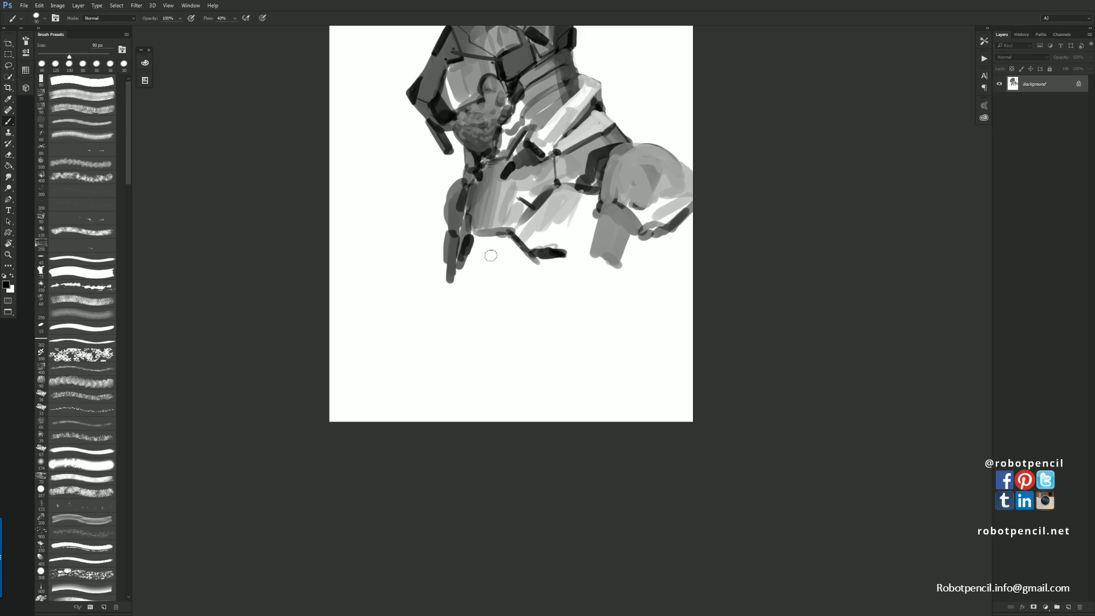
mouse_move(469, 244)
mouse_down()
mouse_move(452, 337)
mouse_move(462, 388)
mouse_up()
key(ctrl+f)
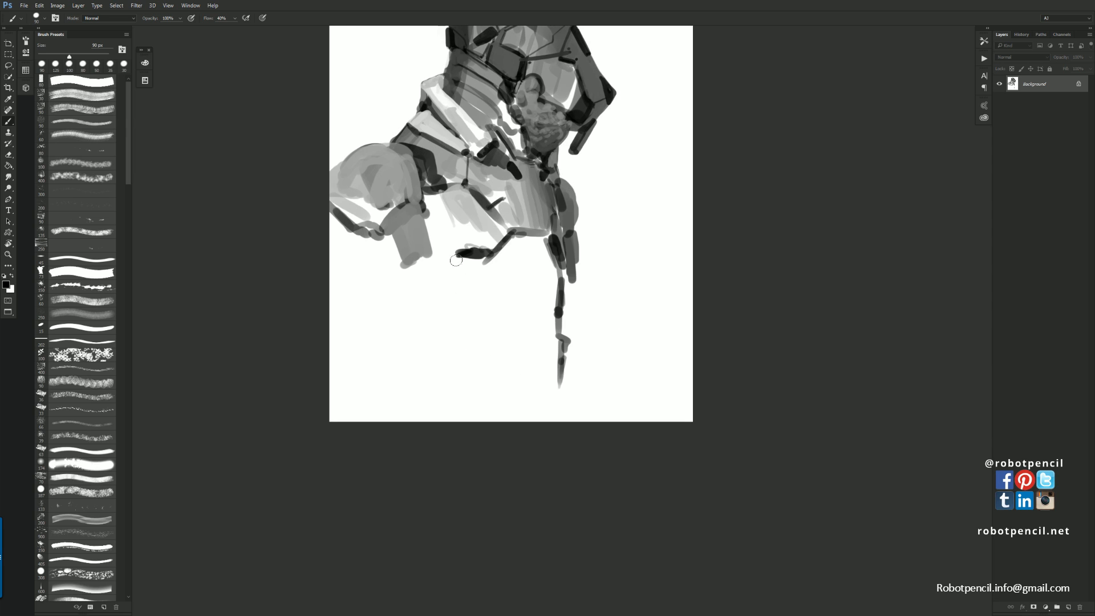
Sketch the near elbow and lower arm structure beside the canvas edge with dark strokes
drag(362, 234, 368, 243)
mouse_move(320, 229)
mouse_down()
mouse_move(355, 234)
mouse_move(368, 245)
mouse_move(355, 257)
mouse_up()
mouse_move(329, 257)
mouse_down()
mouse_move(365, 267)
mouse_move(356, 256)
mouse_up()
mouse_move(369, 244)
mouse_down()
mouse_move(384, 235)
mouse_move(368, 311)
mouse_up()
mouse_move(394, 262)
mouse_down()
mouse_move(382, 297)
mouse_move(347, 335)
mouse_move(365, 331)
mouse_up()
mouse_move(366, 331)
mouse_down()
mouse_move(341, 341)
mouse_move(361, 333)
mouse_up()
drag(336, 327, 333, 335)
drag(335, 257, 341, 341)
Outline the far forearm below the far shoulder and fill it with dark grey
drag(572, 266, 579, 340)
drag(580, 340, 565, 336)
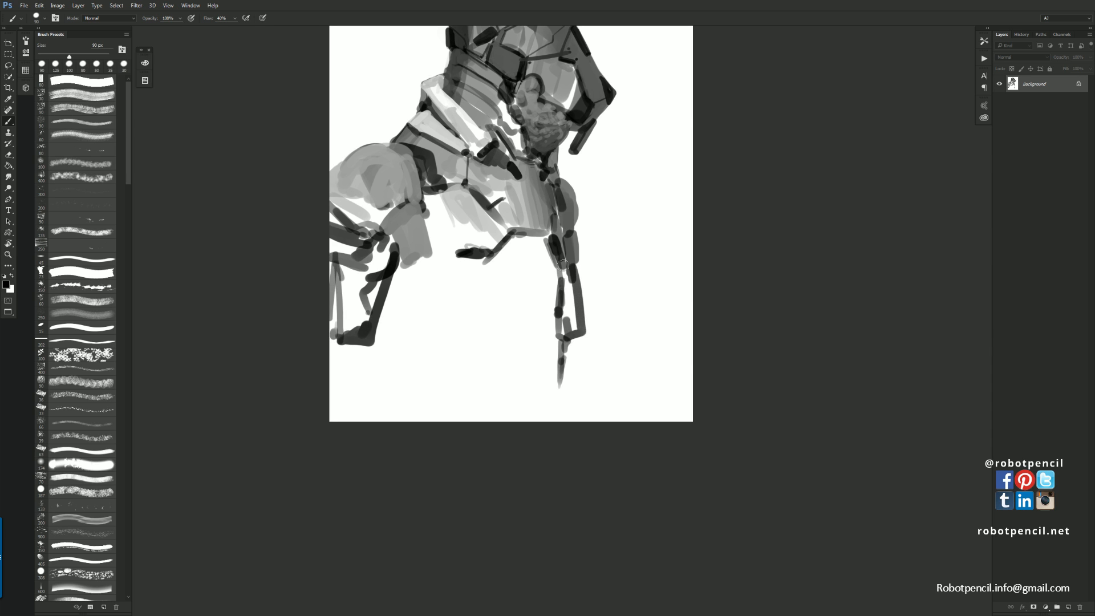
drag(565, 261, 562, 320)
drag(570, 267, 594, 383)
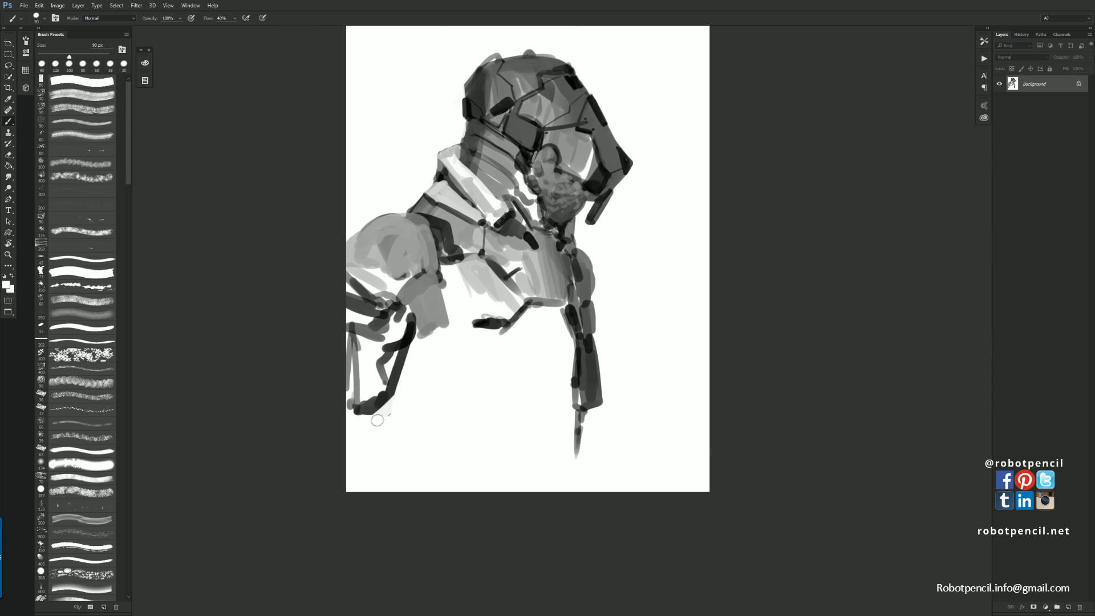
Sketch the near forearm reaching across the waist to the far arm and block in a black panel along the near upper arm
mouse_move(392, 402)
mouse_down()
mouse_move(437, 418)
mouse_move(455, 442)
mouse_move(402, 411)
mouse_move(464, 457)
mouse_up()
mouse_move(450, 419)
mouse_down()
mouse_move(518, 359)
mouse_move(572, 360)
mouse_move(525, 357)
mouse_up()
drag(530, 346, 575, 344)
drag(571, 351, 570, 373)
click(559, 401)
mouse_move(446, 429)
mouse_down()
mouse_move(440, 455)
mouse_move(452, 470)
mouse_move(535, 381)
mouse_move(565, 373)
mouse_move(580, 418)
mouse_up()
mouse_move(444, 262)
mouse_down()
mouse_move(431, 371)
mouse_move(414, 342)
mouse_move(422, 354)
mouse_move(457, 320)
mouse_move(448, 279)
mouse_move(422, 354)
mouse_move(463, 342)
mouse_up()
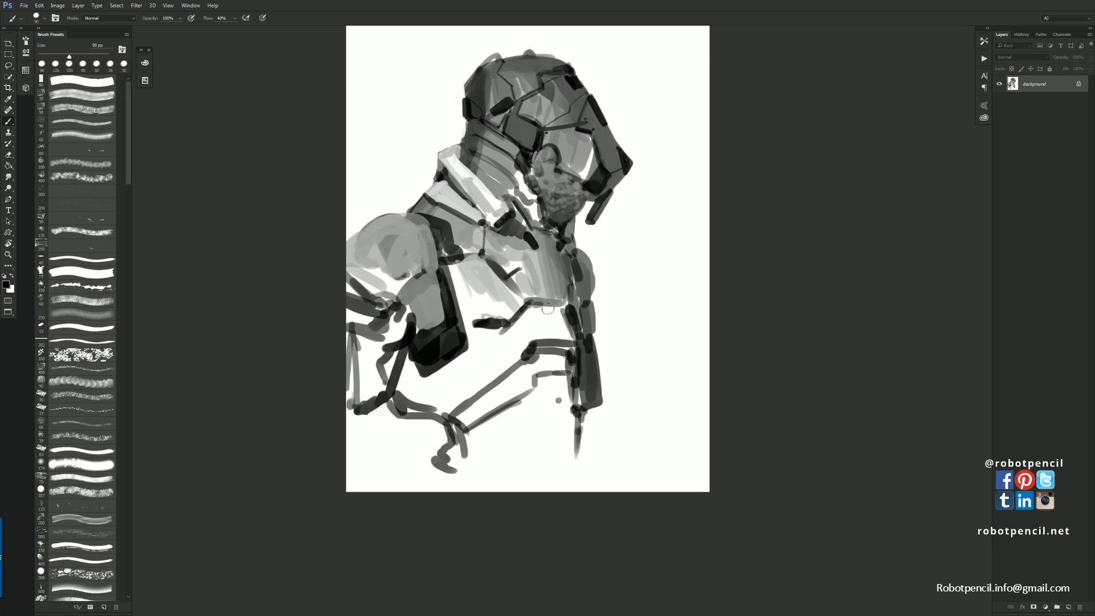
Flip the canvas horizontally to check the pose and sample a grey beside the far arm for the brush
key(z)
key(ctrl+shift+h)
key(ctrl+minus)
alt+click(578, 308)
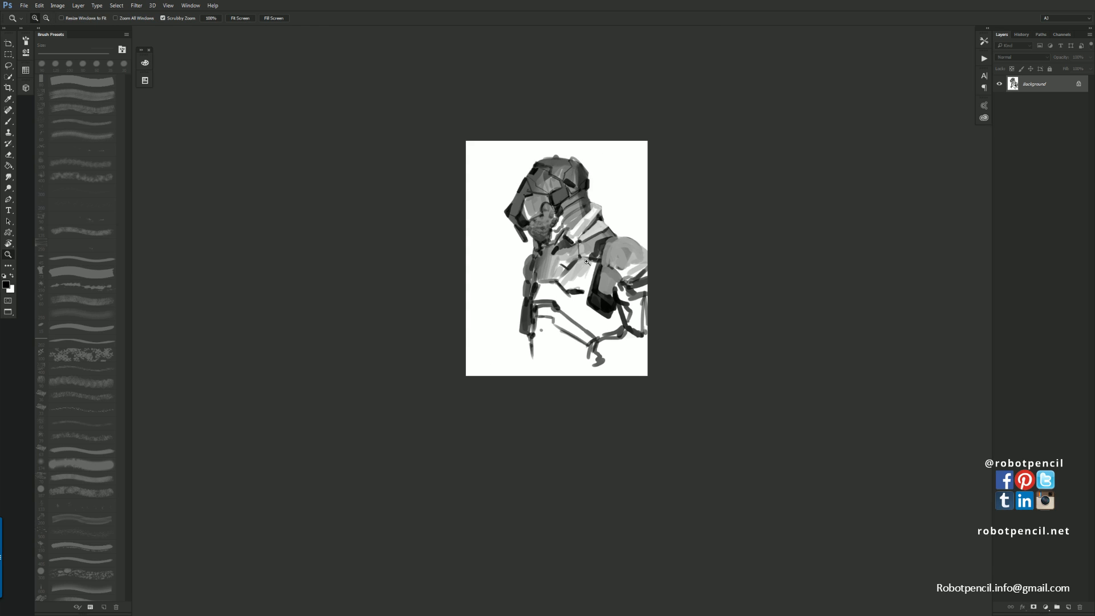
click(578, 308)
click(577, 308)
key(b)
alt+click(505, 282)
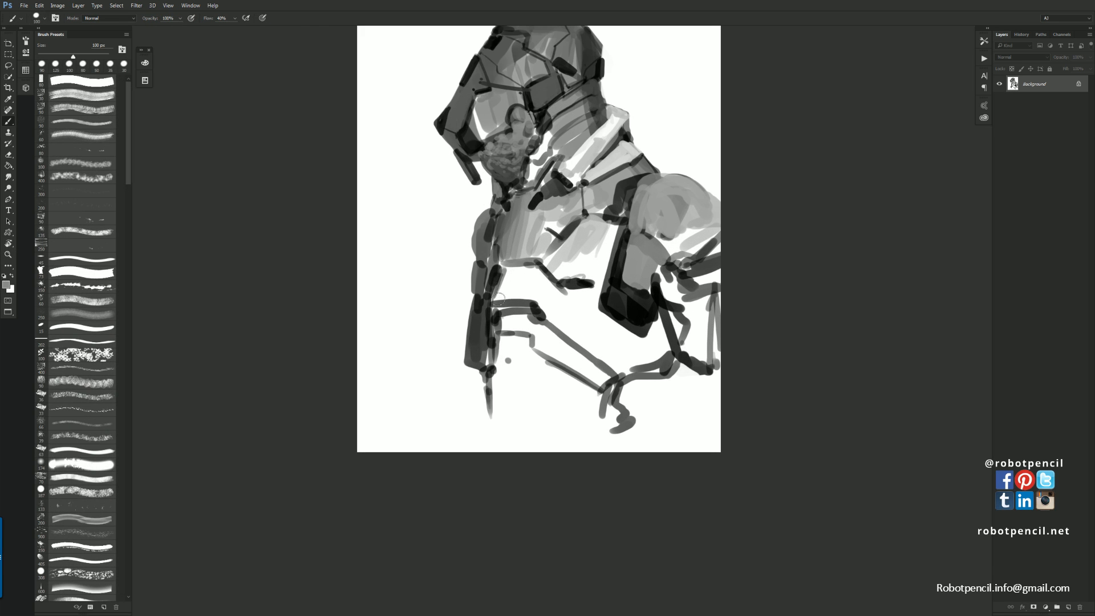
Block in the abdomen and front of the lower body with broad light-grey strokes, and flip the canvas horizontally
key(bracketright)
key(bracketright)
key(bracketright)
mouse_move(505, 291)
mouse_down()
mouse_move(525, 275)
mouse_move(542, 288)
mouse_move(501, 371)
mouse_move(505, 422)
mouse_move(521, 349)
mouse_move(505, 450)
mouse_move(540, 397)
mouse_up()
mouse_move(551, 285)
mouse_down()
mouse_move(562, 297)
mouse_move(573, 290)
mouse_move(613, 337)
mouse_move(651, 341)
mouse_move(660, 311)
mouse_move(599, 251)
mouse_move(605, 274)
mouse_move(603, 238)
mouse_up()
key(ctrl+shift+h)
Add pale grey strokes at the near hip and fill the diagonal waist band with light grey
key(d)
key(bracketleft)
mouse_move(501, 430)
mouse_down()
mouse_move(467, 406)
mouse_move(460, 419)
mouse_move(481, 430)
mouse_up()
alt+click(552, 389)
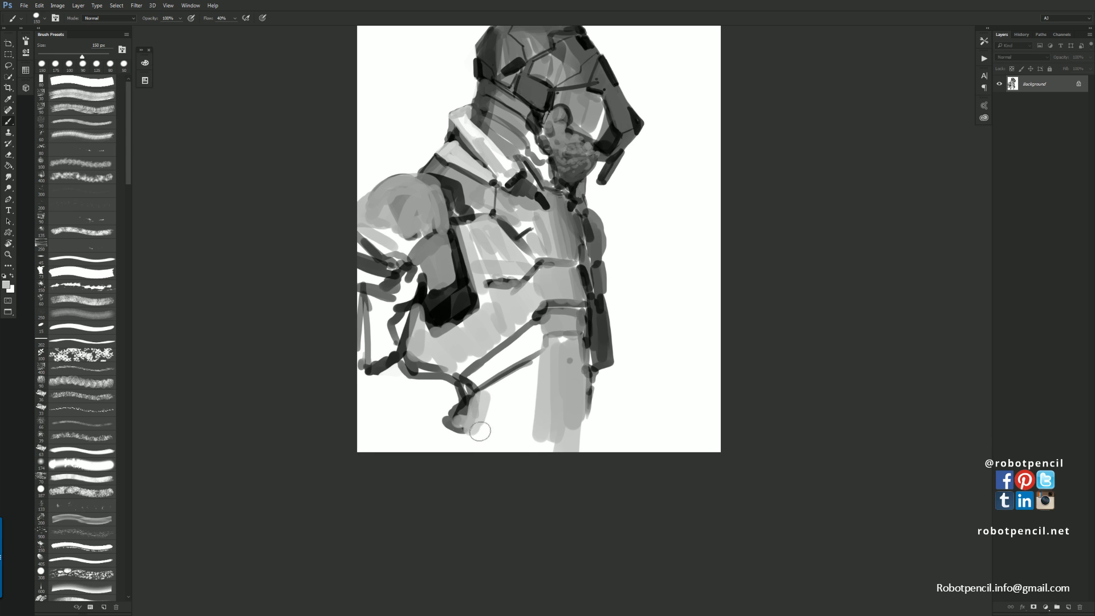
mouse_move(494, 390)
mouse_down()
mouse_move(491, 405)
mouse_move(482, 373)
mouse_move(542, 337)
mouse_move(479, 380)
mouse_move(464, 375)
mouse_up()
Reinforce the edges of the black panel beside the near upper arm, add black chest accents, and flip the canvas
key(d)
key(bracketleft)
mouse_move(425, 299)
mouse_down()
mouse_move(416, 319)
mouse_move(438, 323)
mouse_up()
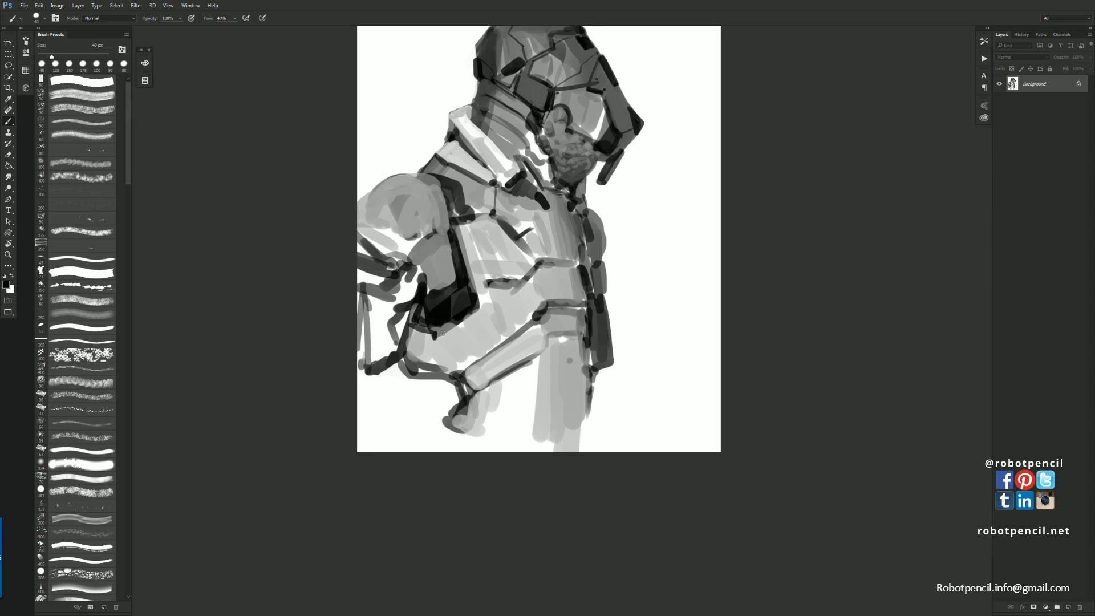
drag(461, 225, 482, 300)
key(ctrl+shift+h)
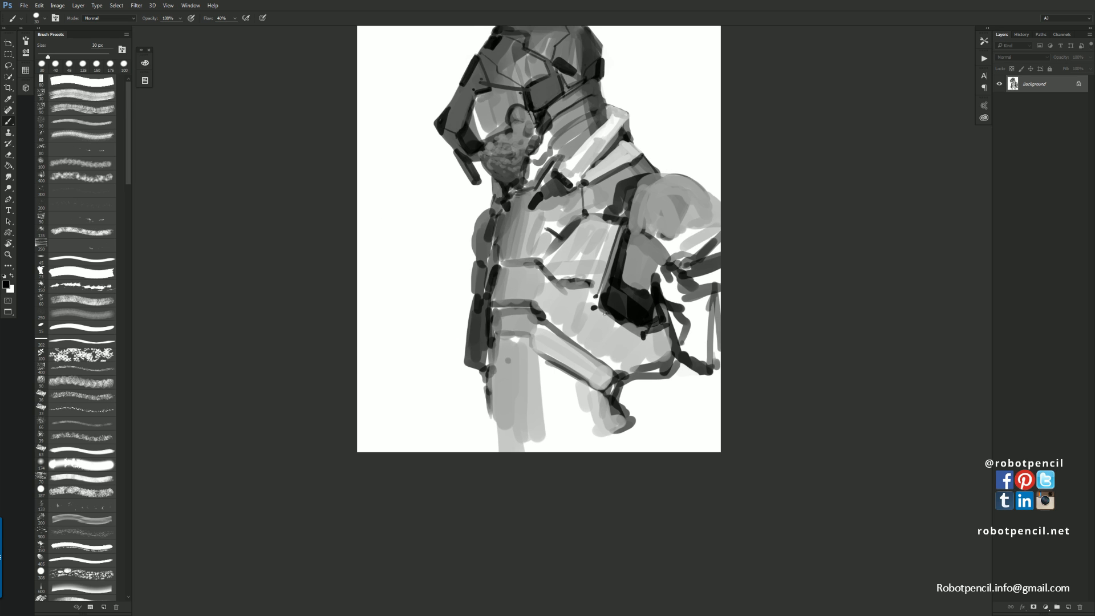
drag(564, 277, 558, 266)
Shade the front plane of the chest with a sampled mid grey, enlarging the brush for the broader strokes
alt+click(501, 217)
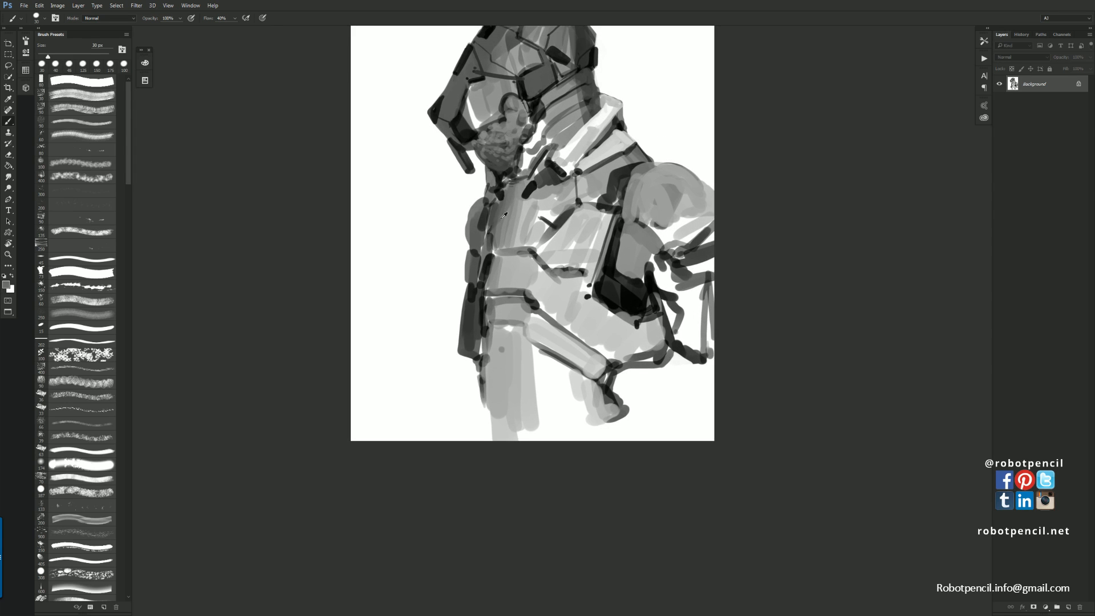
drag(498, 211, 501, 248)
key(bracketright)
key(bracketright)
key(bracketright)
key(bracketright)
drag(514, 176, 512, 184)
key(bracketright)
key(bracketright)
key(bracketright)
mouse_move(500, 258)
mouse_down()
mouse_move(498, 284)
mouse_move(511, 285)
mouse_up()
Shade the front of the abdomen with a sampled grey and extend it down to the canvas edge
alt+click(509, 268)
drag(519, 263, 496, 314)
drag(502, 307, 507, 314)
drag(511, 297, 498, 446)
drag(500, 343, 505, 446)
drag(509, 342, 509, 442)
Flip the canvas horizontally and widen the far shoulder with a grey sampled from it
key(ctrl+shift+h)
key(d)
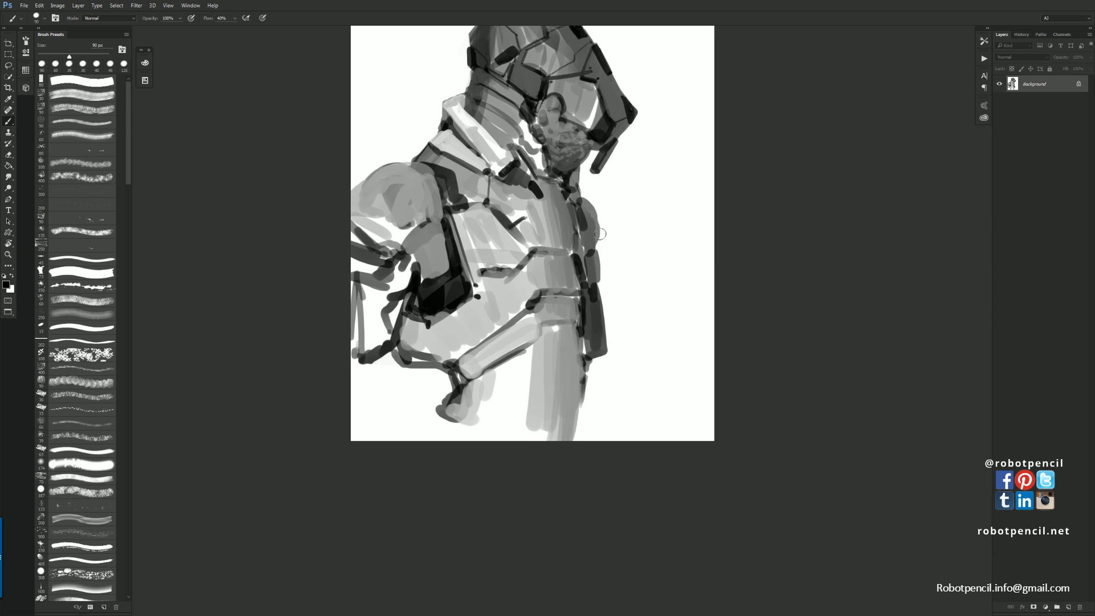
alt+click(589, 203)
drag(591, 201, 597, 241)
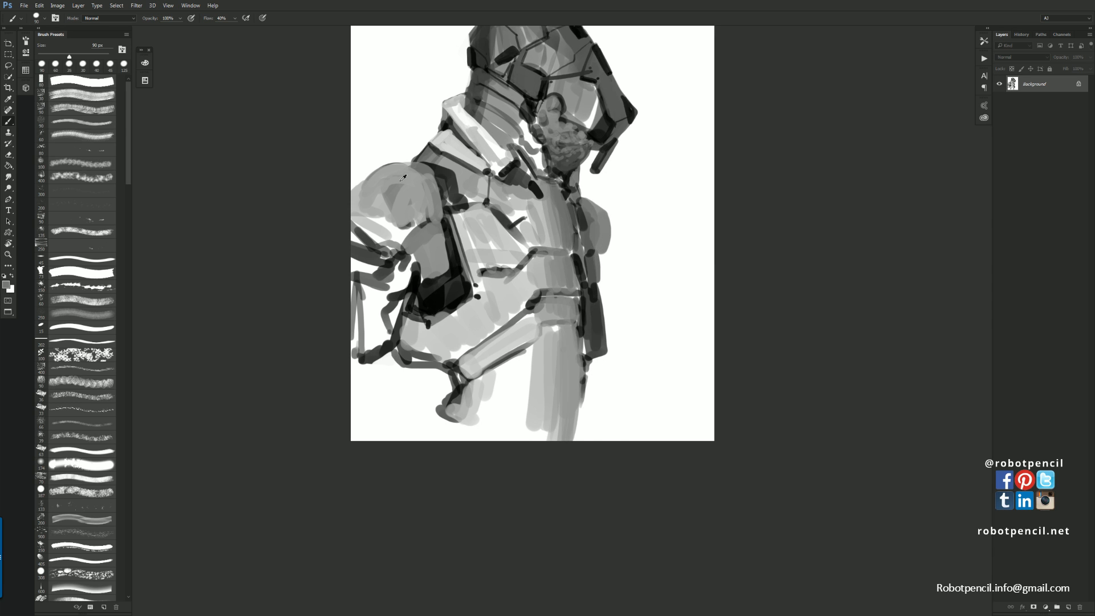
Extend the near shoulder cap to the canvas edge with greys sampled from the shoulder
alt+click(403, 177)
mouse_move(391, 171)
mouse_down()
mouse_move(350, 202)
mouse_move(392, 197)
mouse_move(389, 214)
mouse_move(353, 220)
mouse_move(376, 246)
mouse_up()
alt+click(370, 242)
alt+click(356, 213)
mouse_move(353, 209)
mouse_down()
mouse_move(375, 239)
mouse_move(355, 225)
mouse_up()
Paint out stray elbow lines with white and fill the rounded form below the near shoulder with dark grey
alt+click(436, 308)
alt+click(407, 281)
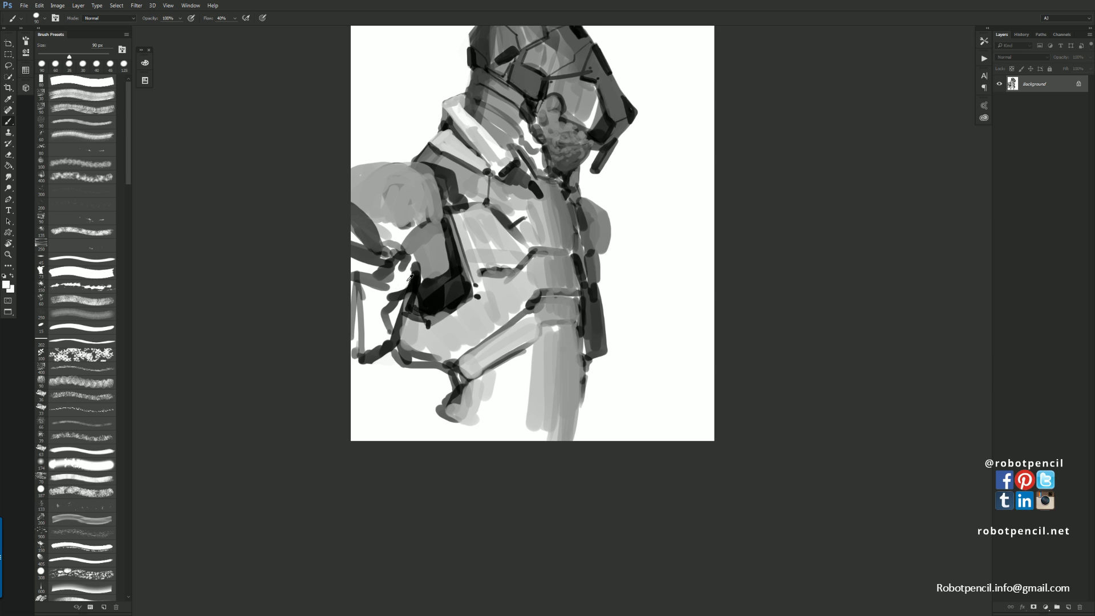
mouse_move(376, 296)
mouse_down()
mouse_move(397, 269)
mouse_move(372, 296)
mouse_move(354, 275)
mouse_up()
alt+click(378, 277)
mouse_move(377, 266)
mouse_down()
mouse_move(347, 257)
mouse_move(356, 224)
mouse_up()
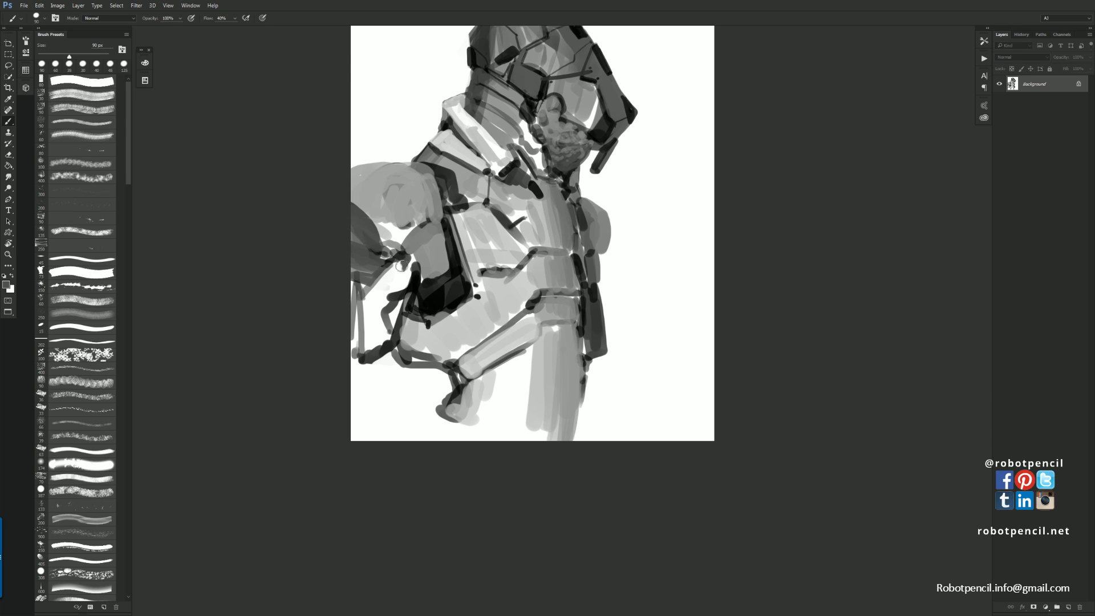
Fill the arm section between the black panel and the canvas edge with sampled light greys
alt+click(417, 249)
mouse_move(412, 254)
mouse_down()
mouse_move(392, 319)
mouse_move(361, 356)
mouse_up()
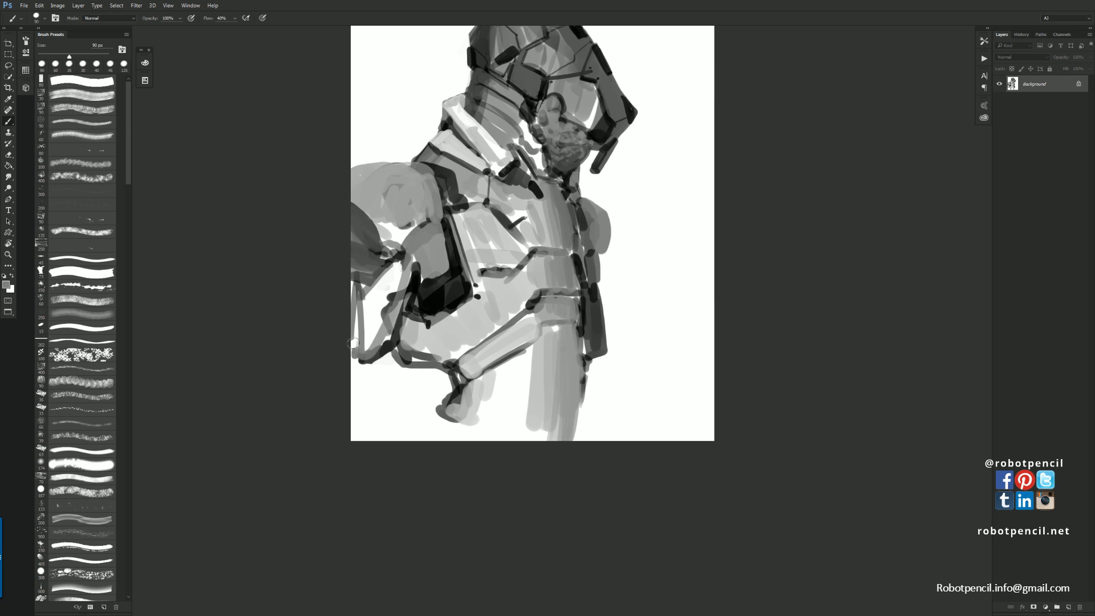
mouse_move(382, 320)
mouse_down()
mouse_move(366, 341)
mouse_move(385, 295)
mouse_move(365, 326)
mouse_up()
alt+click(378, 308)
mouse_move(397, 264)
mouse_down()
mouse_move(356, 360)
mouse_move(347, 357)
mouse_move(344, 379)
mouse_move(356, 367)
mouse_move(349, 424)
mouse_up()
Block in dark gauntlets on both lower arms and a dark piece at the near hip with a 200 px brush
key(d)
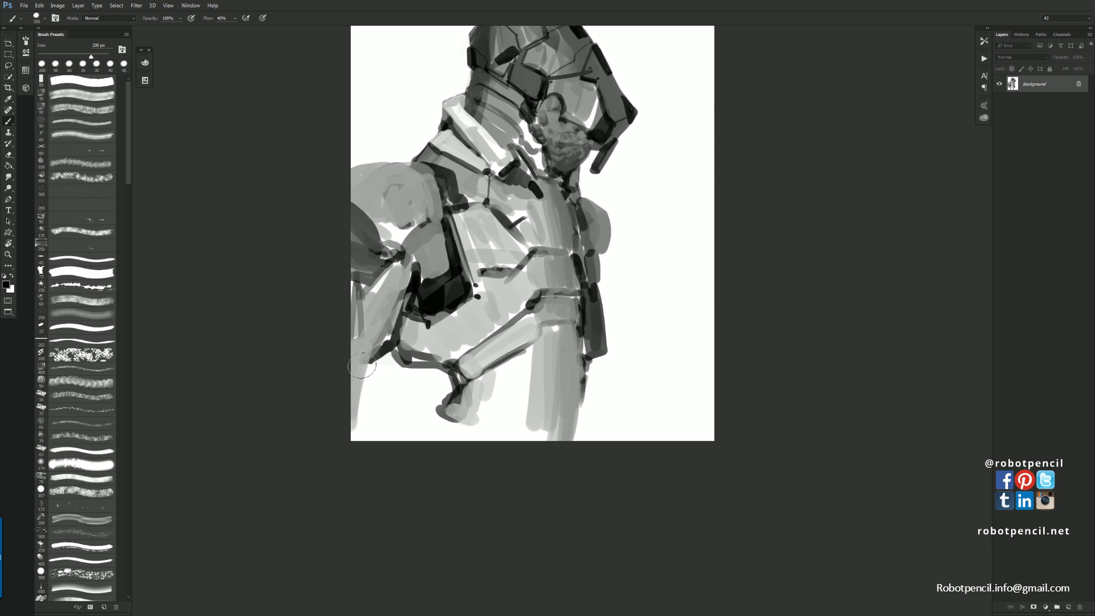
drag(361, 369, 351, 418)
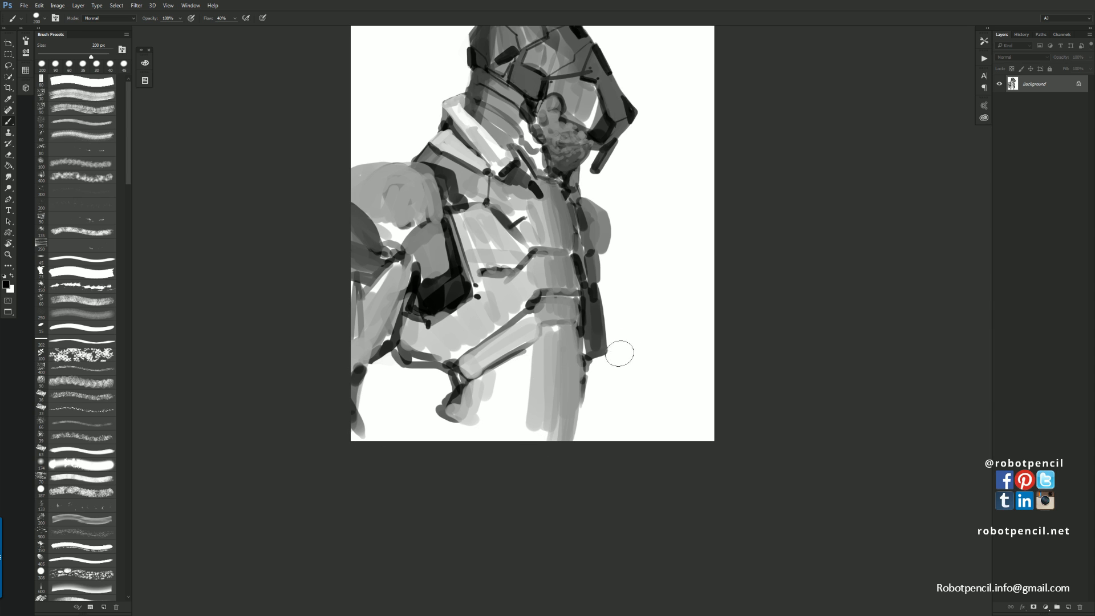
drag(599, 252, 613, 384)
mouse_move(623, 444)
mouse_down()
mouse_move(605, 363)
mouse_move(631, 457)
mouse_up()
mouse_move(602, 380)
mouse_down()
mouse_move(600, 417)
mouse_move(612, 399)
mouse_move(621, 410)
mouse_move(616, 373)
mouse_move(641, 438)
mouse_up()
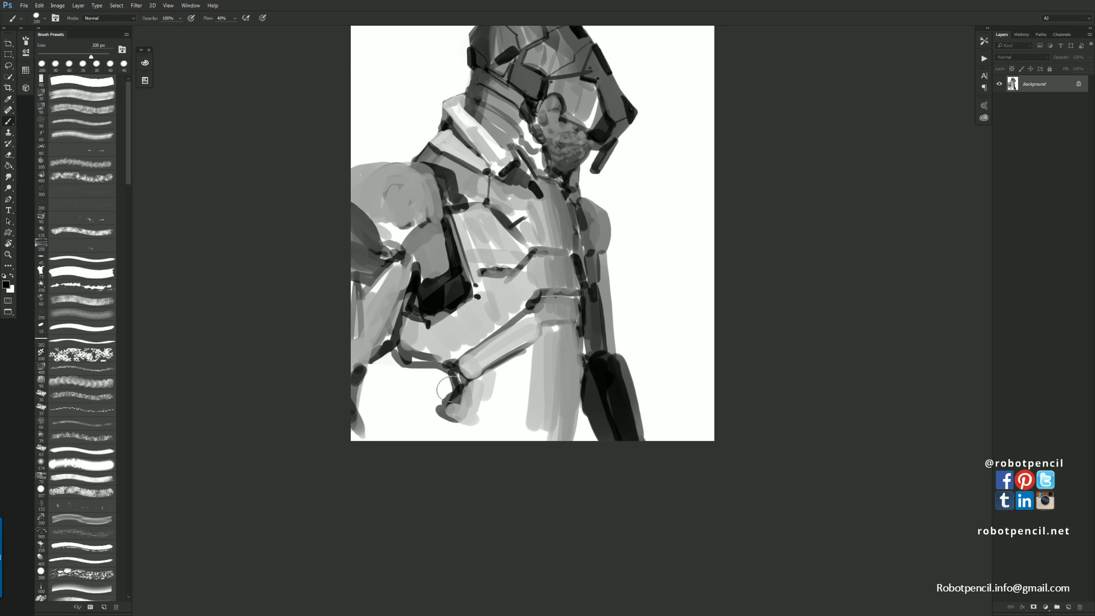
mouse_move(358, 392)
mouse_down()
mouse_move(355, 453)
mouse_move(357, 408)
mouse_up()
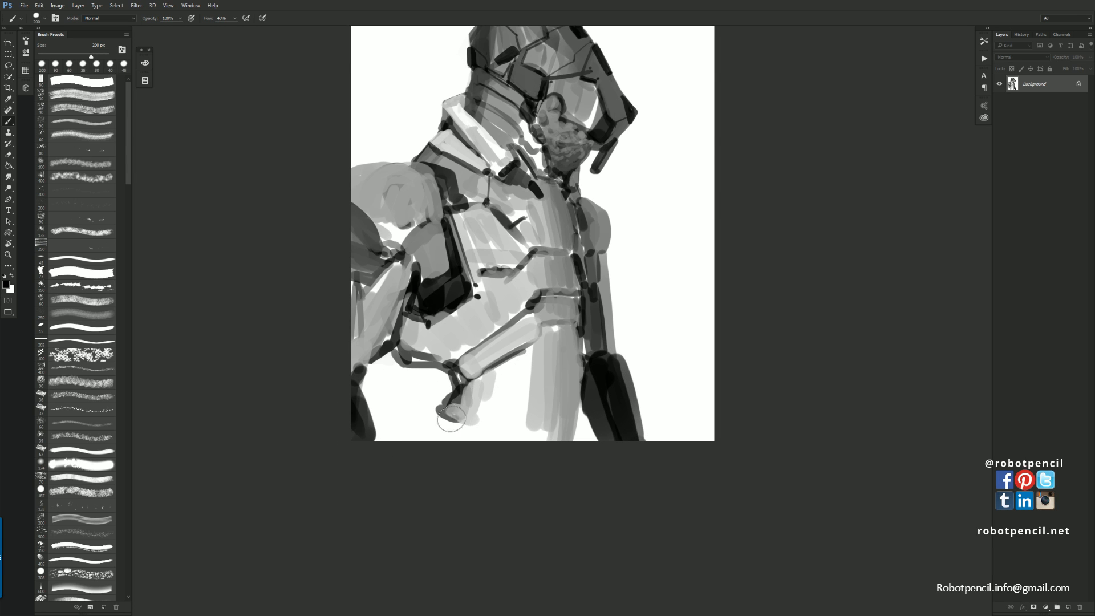
mouse_move(451, 417)
mouse_down()
mouse_move(416, 407)
mouse_move(426, 432)
mouse_move(435, 426)
mouse_move(463, 444)
mouse_move(419, 399)
mouse_move(392, 394)
mouse_move(409, 384)
mouse_move(397, 402)
mouse_move(416, 414)
mouse_move(431, 393)
mouse_move(391, 402)
mouse_move(427, 382)
mouse_move(419, 391)
mouse_move(439, 393)
mouse_move(426, 399)
mouse_move(501, 458)
mouse_move(489, 439)
mouse_up()
Reduce the brush size and draw thin dark V-shaped lines across the pelvis below the waist band
key(x)
key(bracketleft)
key(bracketleft)
key(bracketleft)
key(bracketleft)
key(bracketleft)
key(bracketleft)
key(bracketleft)
key(bracketleft)
key(bracketleft)
key(bracketleft)
key(bracketleft)
key(bracketleft)
key(x)
mouse_move(478, 382)
mouse_down()
mouse_move(517, 430)
mouse_move(544, 370)
mouse_up()
click(516, 430)
Draw a thin dark panel line along the front of the lower abdomen, and flip the canvas horizontally
key(bracketleft)
key(bracketleft)
key(bracketleft)
mouse_move(549, 355)
mouse_down()
mouse_move(572, 347)
mouse_move(547, 354)
mouse_move(573, 351)
mouse_move(580, 393)
mouse_up()
drag(572, 319, 574, 381)
alt+click(586, 353)
alt+click(586, 353)
key(ctrl+shift+h)
ctrl+click(596, 328)
ctrl+click(592, 318)
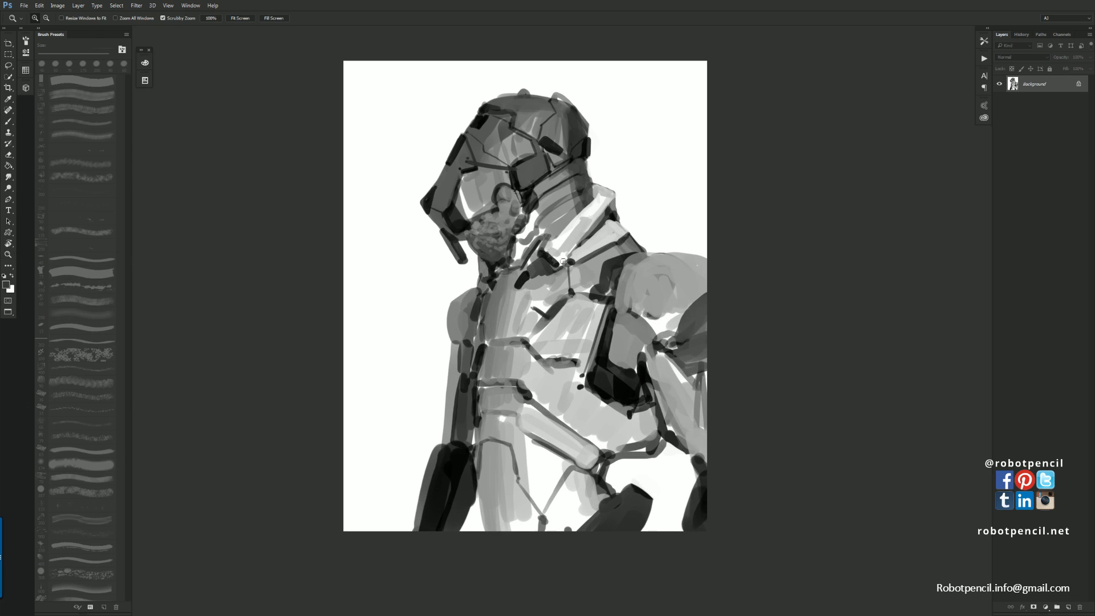
Draw thin white strap lines from beside the ear down along the jaw, and flip the canvas horizontally
mouse_move(529, 229)
mouse_down()
mouse_move(482, 261)
mouse_move(498, 263)
mouse_move(482, 262)
mouse_move(491, 276)
mouse_move(531, 198)
mouse_up()
key(bracketleft)
key(x)
key(x)
key(bracketleft)
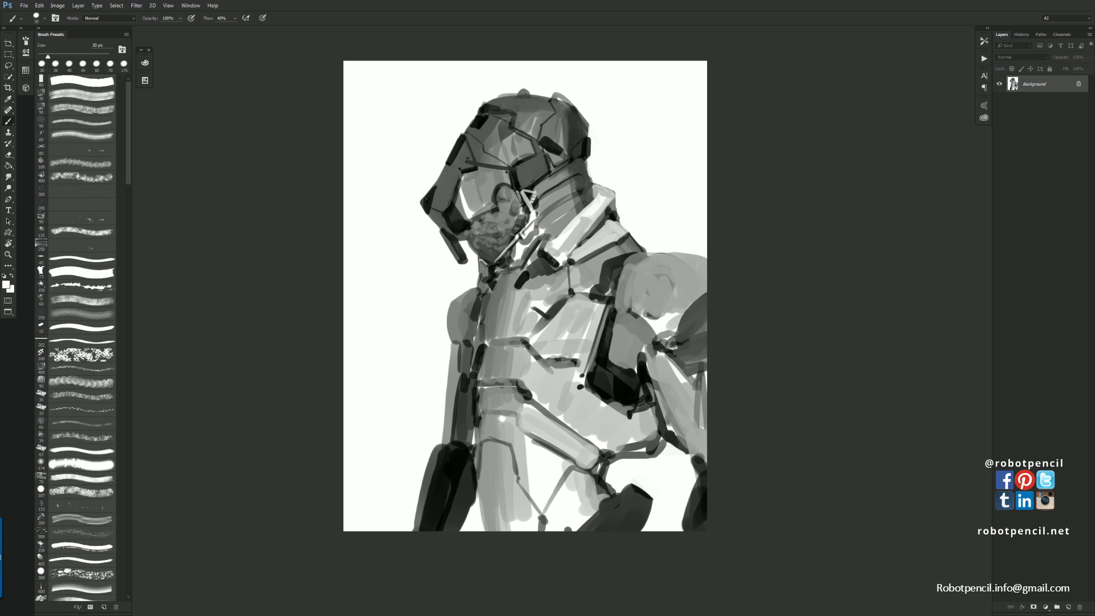
key(x)
key(ctrl+shift+h)
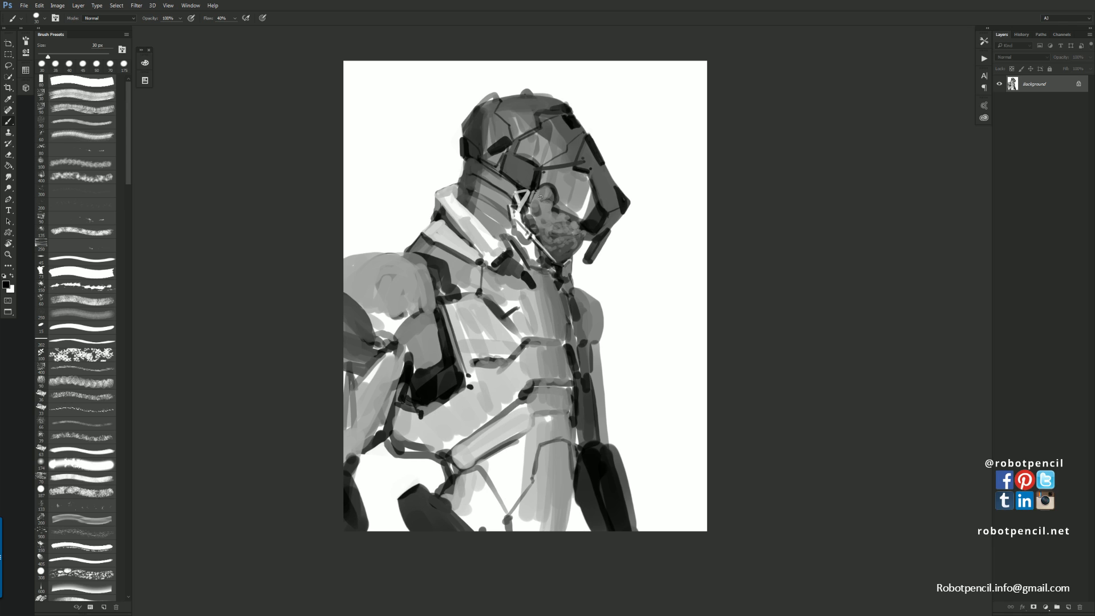
Refine the visor and cheek plates with sampled greys, filling the white gap along the front of the face
alt+click(530, 191)
mouse_move(533, 172)
mouse_down()
mouse_move(554, 155)
mouse_move(534, 168)
mouse_move(550, 158)
mouse_move(539, 169)
mouse_move(580, 199)
mouse_move(564, 210)
mouse_up()
key(ctrl+z)
key(d)
key(x)
alt+click(562, 193)
drag(586, 208, 583, 216)
drag(593, 178, 607, 202)
alt+click(591, 174)
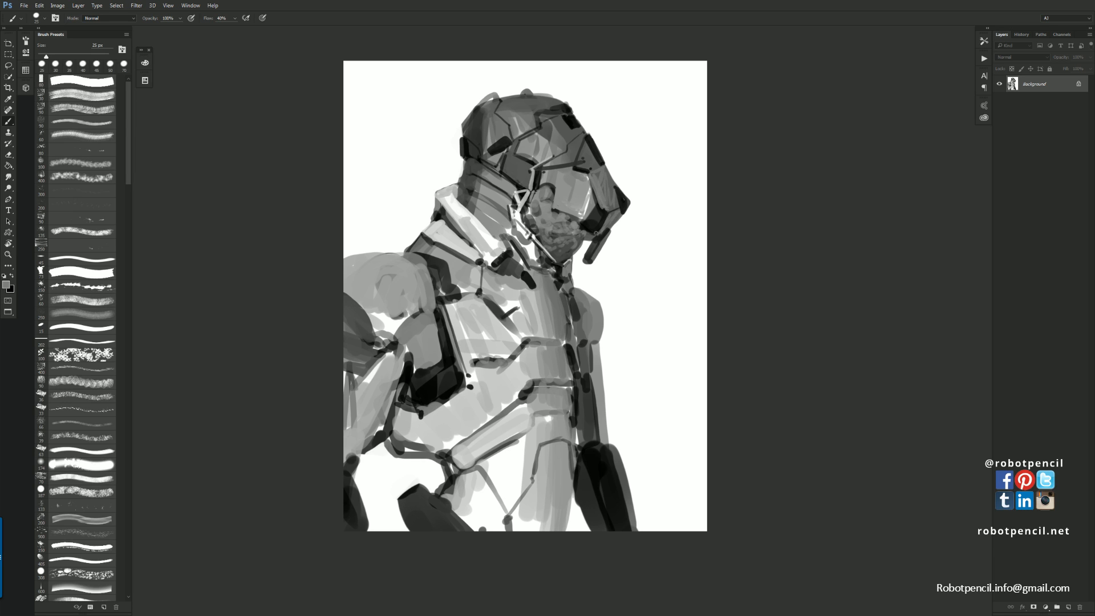
Flip the canvas and define the mouth area under the visor with black and sampled grey strokes
key(d)
alt+click(563, 231)
key(ctrl+h)
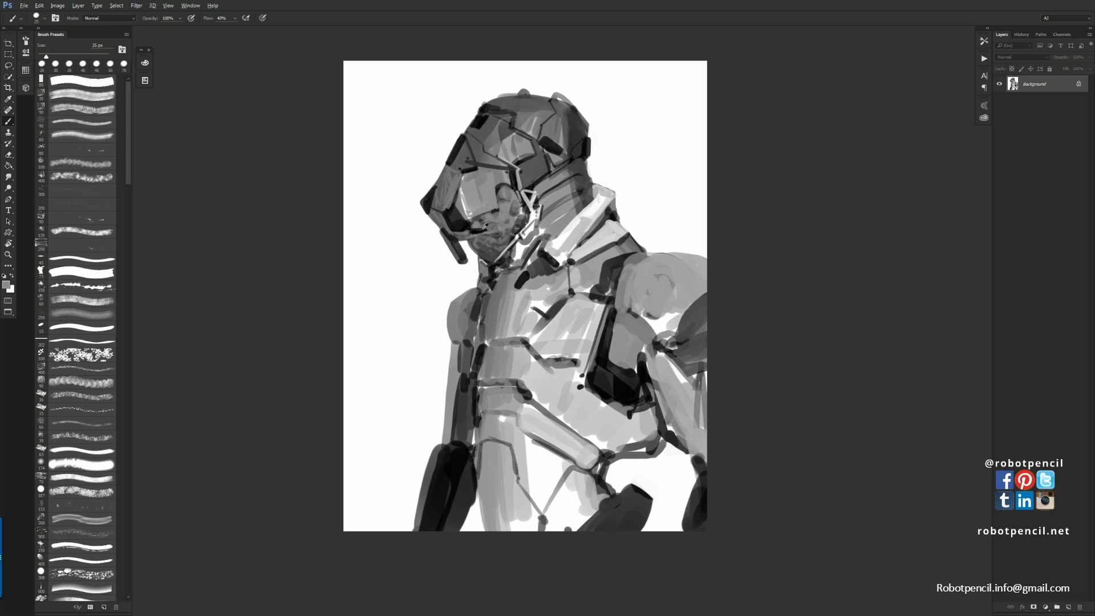
alt+click(481, 230)
drag(470, 219, 491, 214)
Enlarge the brush and flip the canvas horizontally to review the whole figure at a small size
key(])
key(])
key(])
key(])
key(])
key(])
key(])
key(])
ctrl+alt+click(495, 266)
ctrl+alt+click(496, 266)
key(F2)
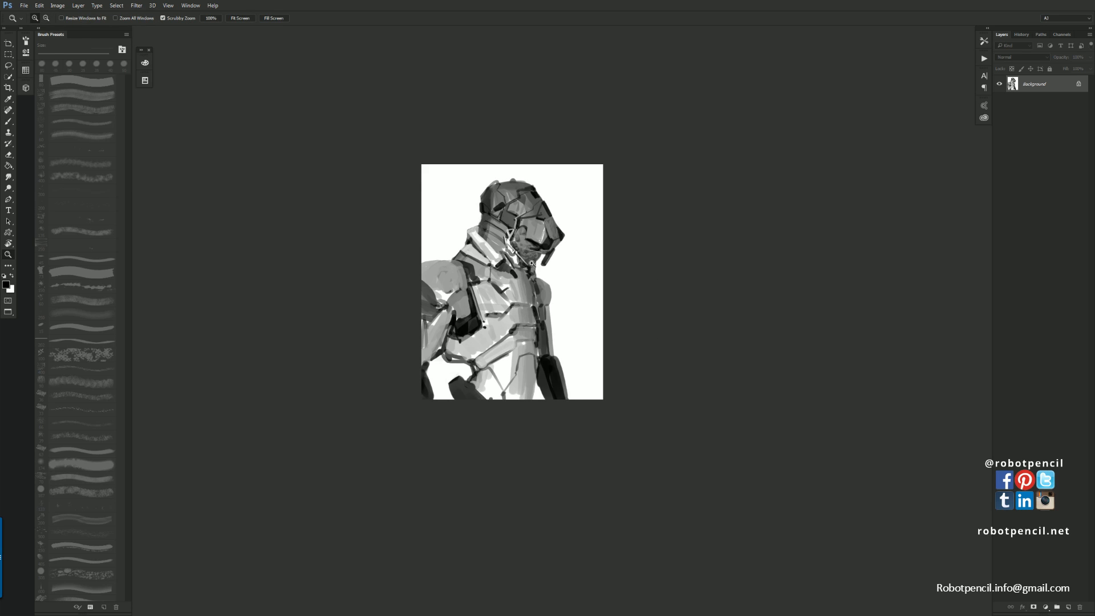
ctrl+click(533, 284)
ctrl+click(533, 284)
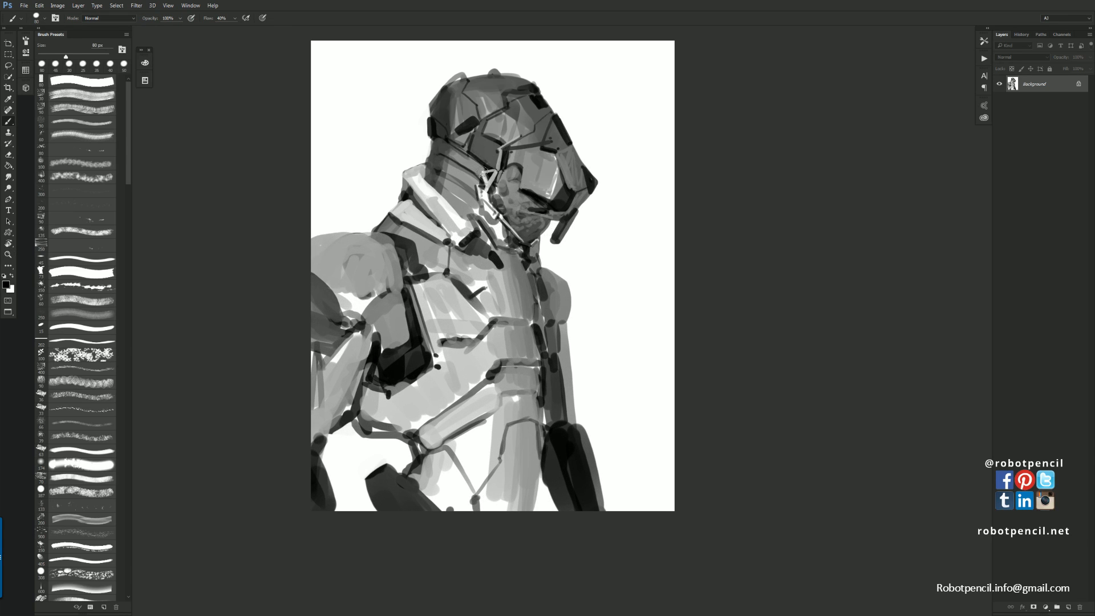
alt+click(448, 164)
key(bracketleft)
mouse_move(433, 156)
mouse_down()
mouse_move(437, 165)
mouse_move(439, 148)
mouse_up()
alt+click(425, 148)
alt+click(424, 166)
alt+click(471, 219)
mouse_move(473, 236)
mouse_down()
mouse_move(529, 251)
mouse_move(530, 278)
mouse_move(472, 237)
mouse_move(513, 276)
mouse_move(531, 270)
mouse_move(470, 230)
mouse_move(494, 250)
mouse_up()
key(ctrl+alt+z)
key(ctrl+alt+z)
key(ctrl+alt+z)
key(ctrl+alt+z)
key(ctrl+alt+z)
alt+click(467, 226)
key(ctrl+alt+z)
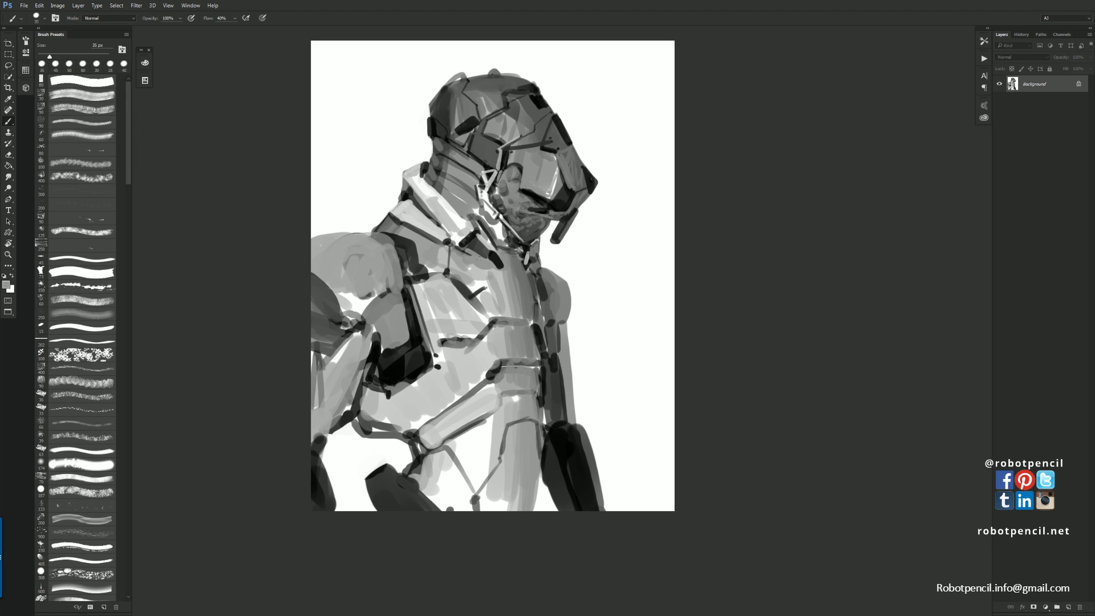
Touch up the collar base with grey and draw a thin black panel line across the lower chest
drag(468, 250, 481, 257)
key(d)
key(z)
alt+click(520, 336)
click(513, 349)
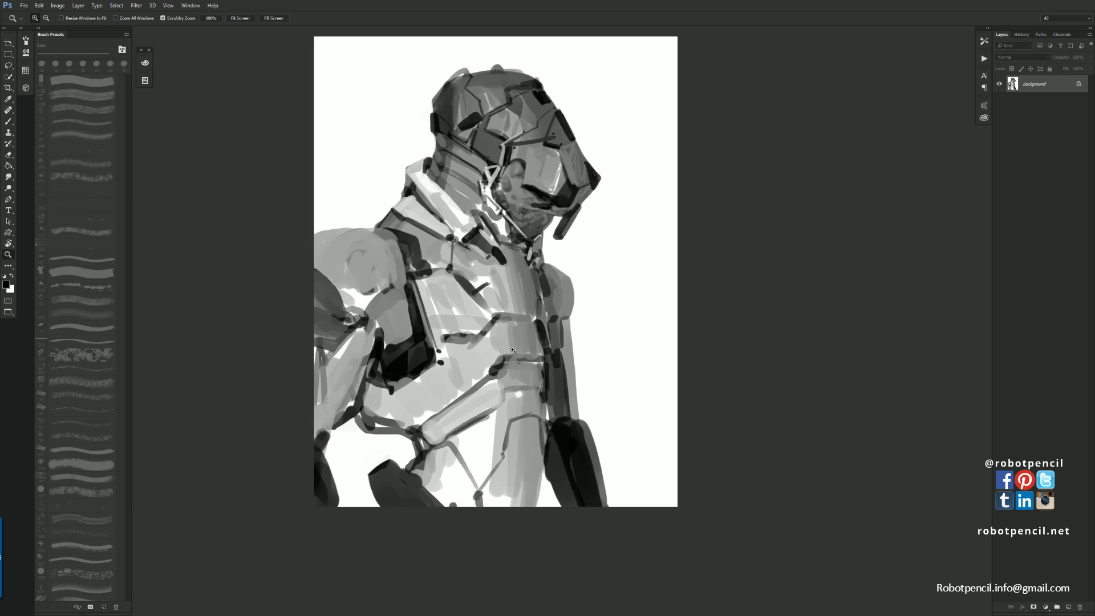
click(433, 325)
key(b)
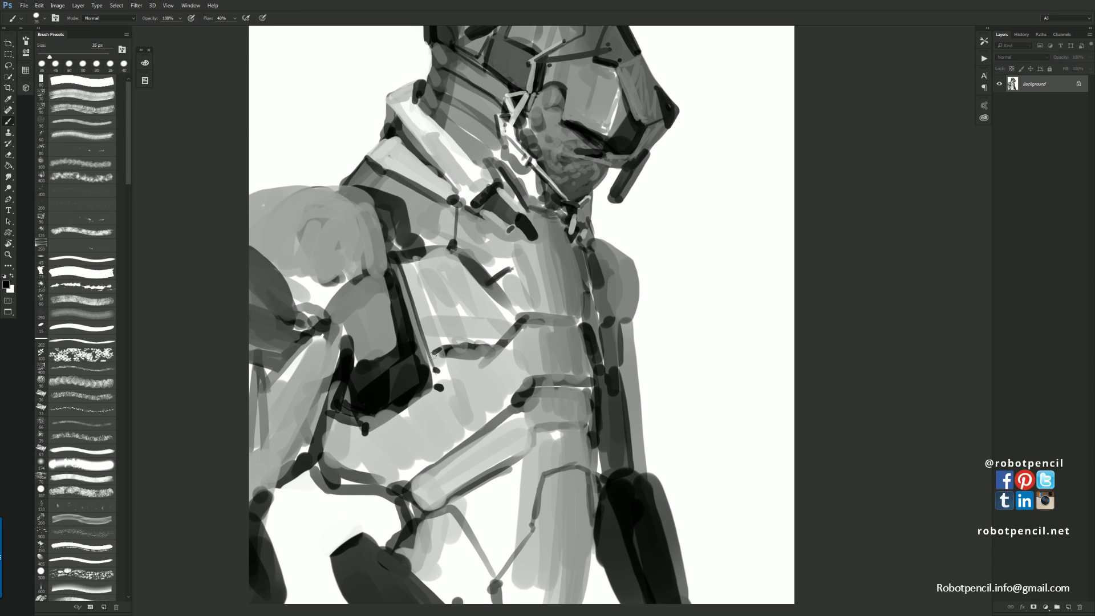
mouse_move(434, 356)
mouse_down()
mouse_move(434, 337)
mouse_move(502, 314)
mouse_up()
click(496, 314)
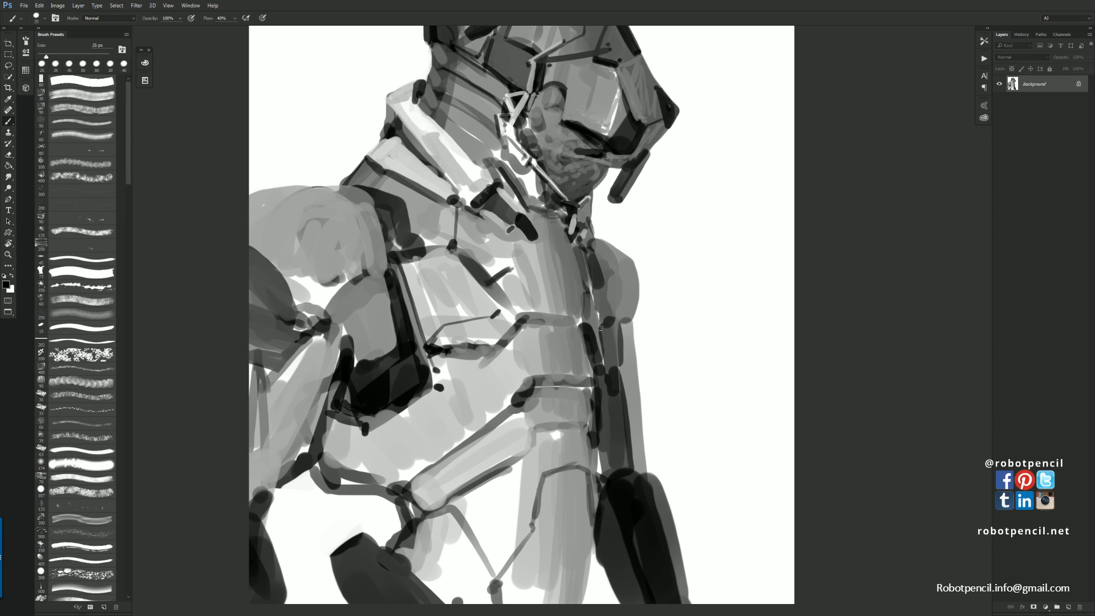
Flip the canvas horizontally and repaint the rear plate of the helmet with a sampled dark grey
key(z)
drag(606, 373, 583, 373)
key(ctrl+shift+h)
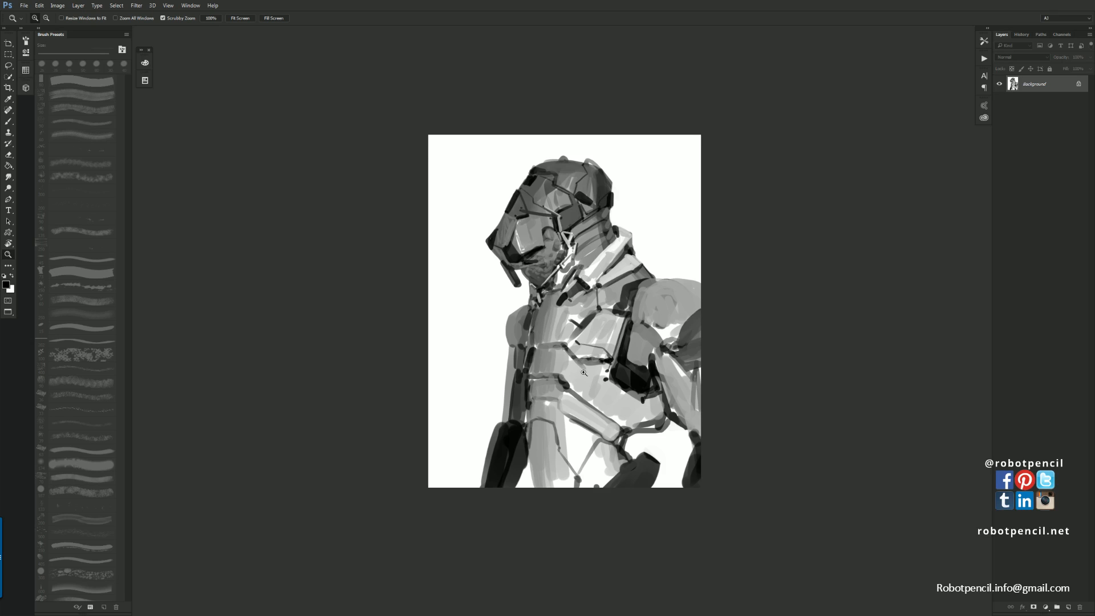
key(b)
key(z)
click(617, 185)
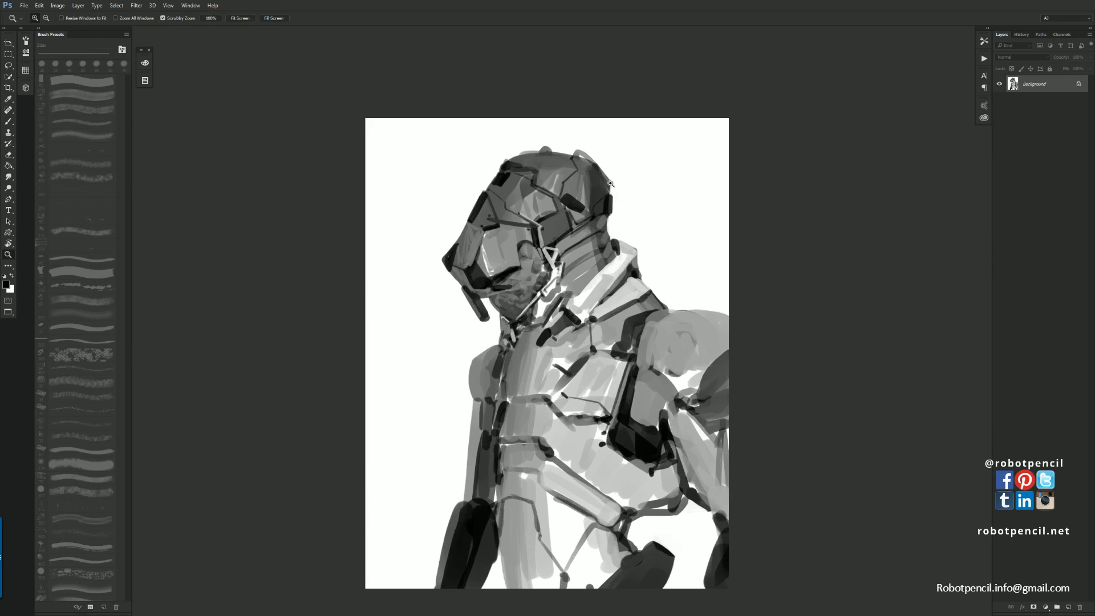
click(618, 185)
key(b)
alt+click(574, 182)
key(bracketright)
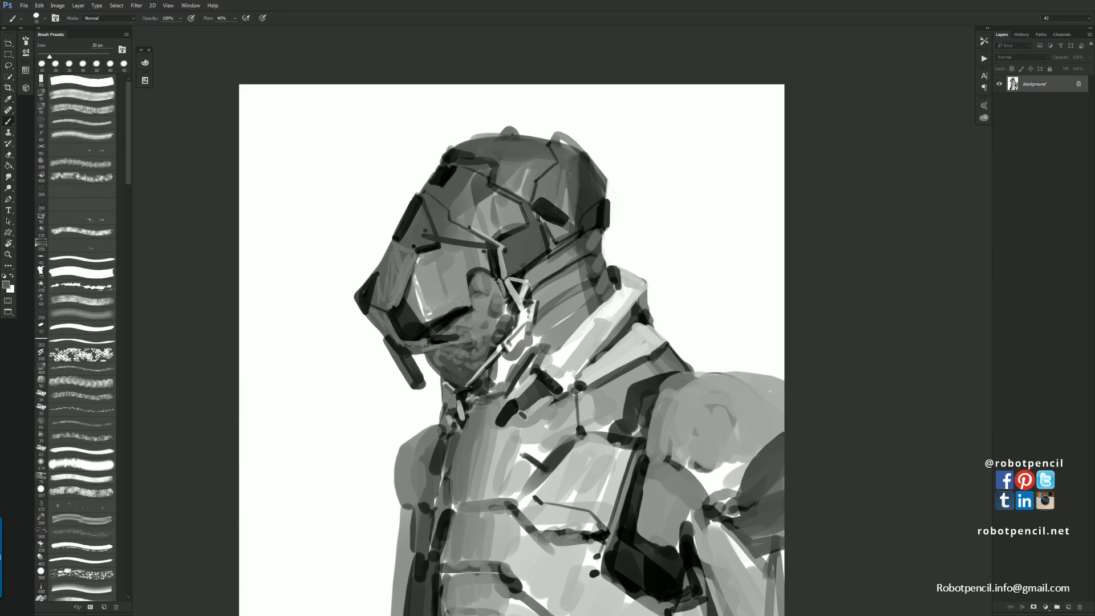
key(bracketright)
mouse_move(561, 167)
mouse_down()
mouse_move(540, 191)
mouse_move(559, 174)
mouse_move(556, 138)
mouse_move(560, 147)
mouse_move(578, 131)
mouse_up()
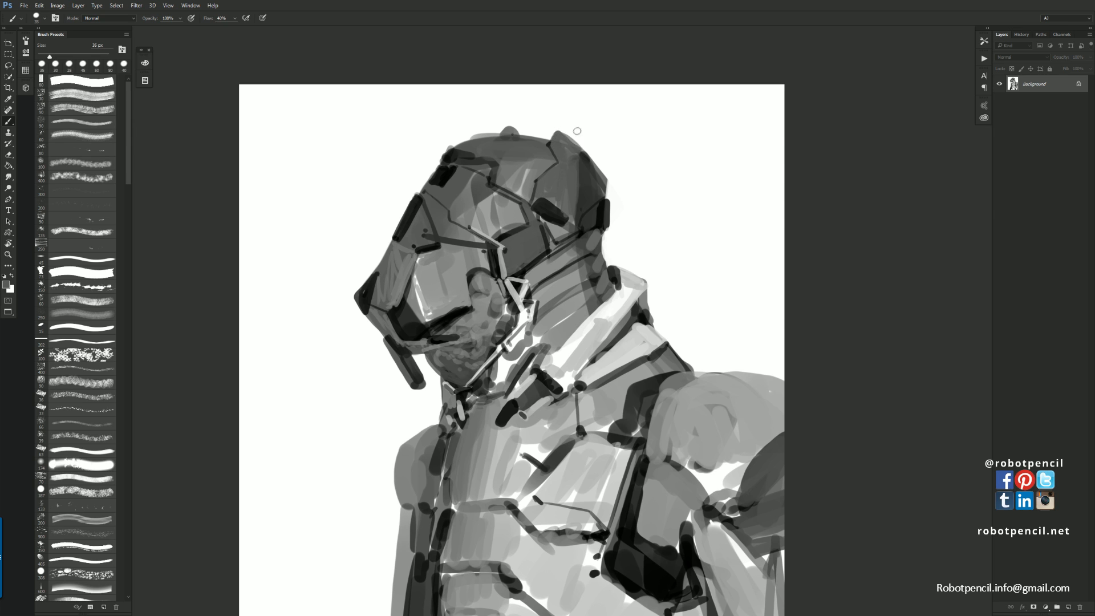
Sample the white background beside the crown and flip the canvas horizontally to review the full figure
alt+click(552, 120)
key(z)
key(ctrl+minus)
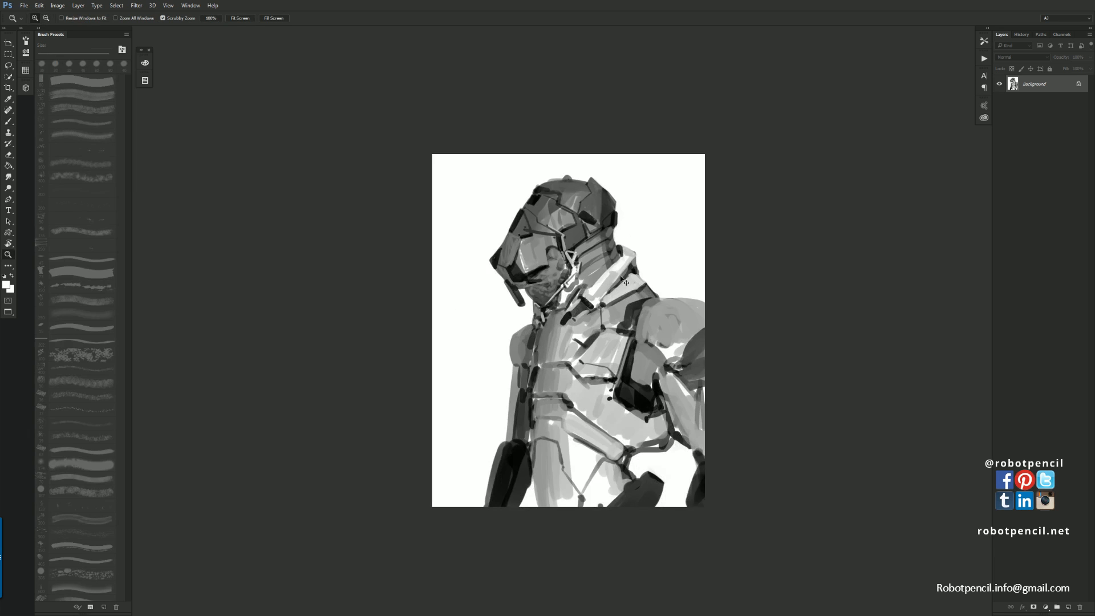
key(h)
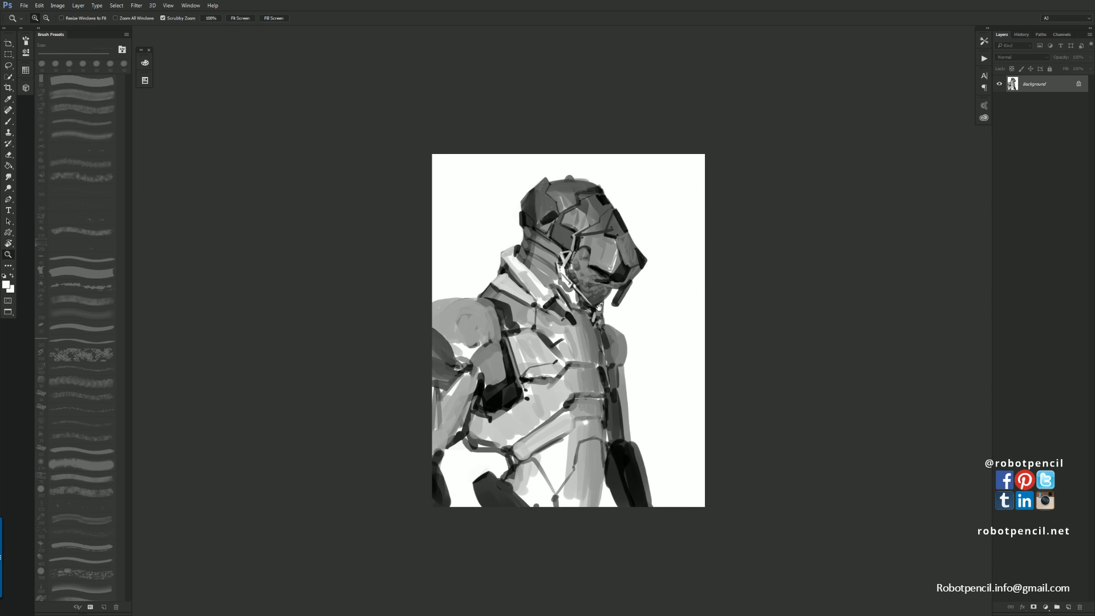
Redraw the arm joint beneath the near shoulder pad with a black brush stroke
drag(599, 308, 558, 183)
click(464, 243)
key(b)
key(d)
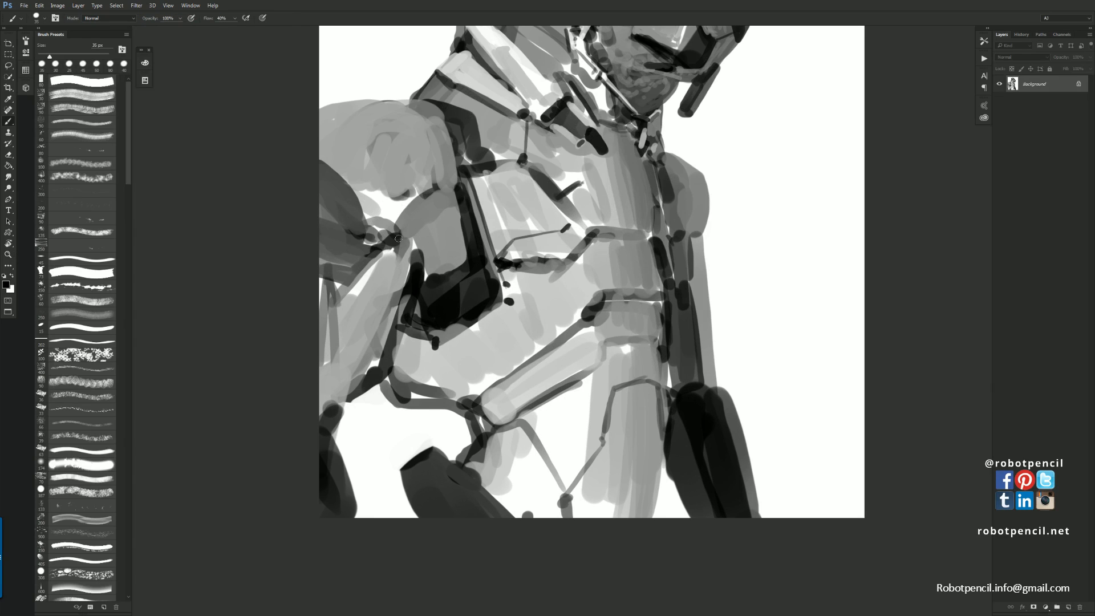
mouse_move(399, 238)
mouse_down()
mouse_move(419, 256)
mouse_move(365, 243)
mouse_move(361, 197)
mouse_move(364, 243)
mouse_move(393, 211)
mouse_move(363, 201)
mouse_move(352, 246)
mouse_up()
Enlarge the brush to 60 px and repaint the area around the rear shoulder plate's edge
key(x)
key(bracketright)
key(bracketright)
key(bracketright)
key(x)
key(x)
mouse_move(365, 194)
mouse_down()
mouse_move(354, 244)
mouse_move(384, 240)
mouse_move(357, 194)
mouse_move(359, 237)
mouse_move(379, 249)
mouse_up()
key(x)
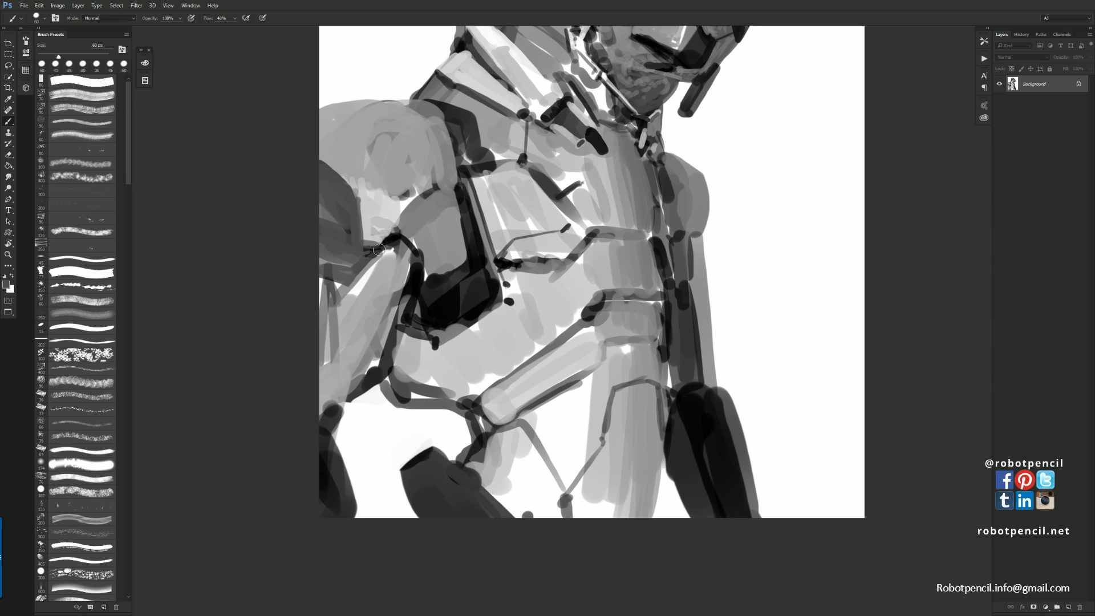
Draw a dark line along the lower edge of the near shoulder pad, from the arm joint up to the chest
ctrl+alt+click(521, 265)
drag(534, 277, 595, 369)
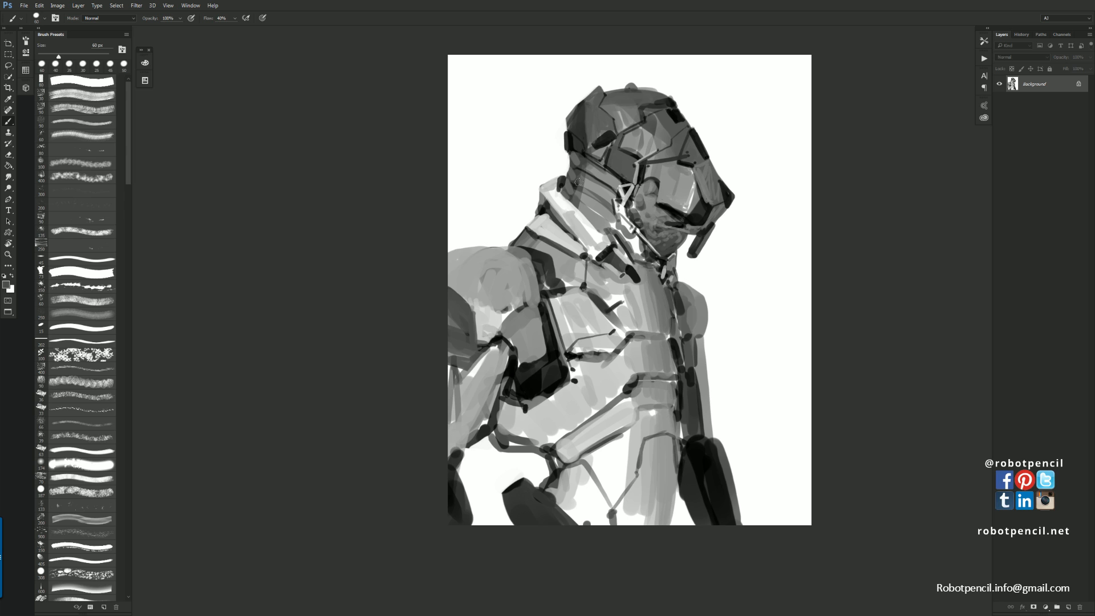
mouse_move(483, 310)
mouse_down()
mouse_move(497, 266)
mouse_move(499, 289)
mouse_move(538, 258)
mouse_move(507, 296)
mouse_move(541, 263)
mouse_up()
alt+click(520, 263)
alt+click(514, 296)
Reduce the brush to 40 px and paint a small dark-outlined cap at the top of the armpit plate
key(bracketleft)
key(bracketleft)
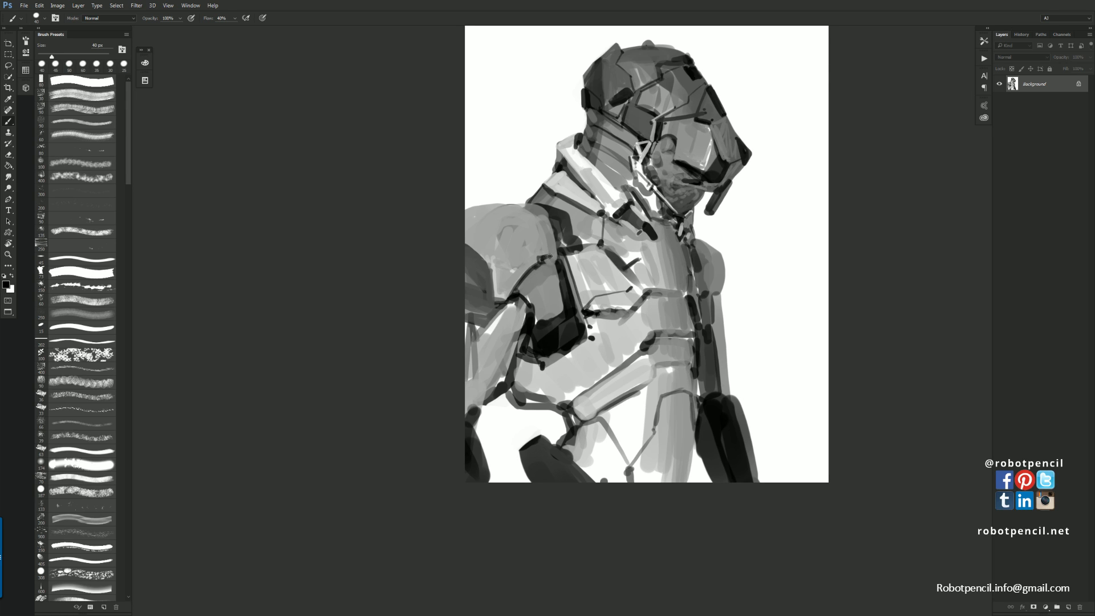
mouse_move(541, 257)
mouse_down()
mouse_move(551, 264)
mouse_move(540, 258)
mouse_up()
alt+click(545, 257)
alt+click(552, 253)
Add small dark panel marks to the far shoulder and blend them with sampled grey
key(d)
drag(703, 275, 704, 289)
alt+click(709, 273)
drag(700, 279, 699, 249)
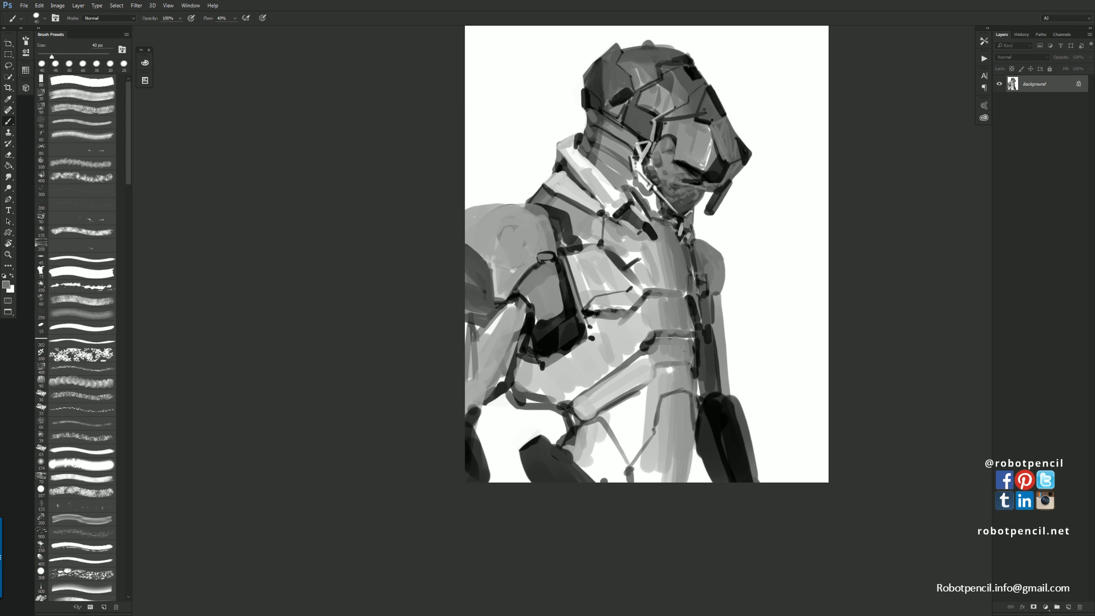
Repaint the near shoulder pad with sampled light and dark greys, defining its facets and the rear plate's edge
alt+click(499, 263)
alt+click(491, 269)
mouse_move(465, 242)
mouse_down()
mouse_move(490, 252)
mouse_move(479, 243)
mouse_move(485, 252)
mouse_move(495, 231)
mouse_move(557, 230)
mouse_move(500, 245)
mouse_move(507, 234)
mouse_move(477, 231)
mouse_move(484, 245)
mouse_move(515, 219)
mouse_move(487, 244)
mouse_up()
alt+click(494, 264)
alt+click(485, 244)
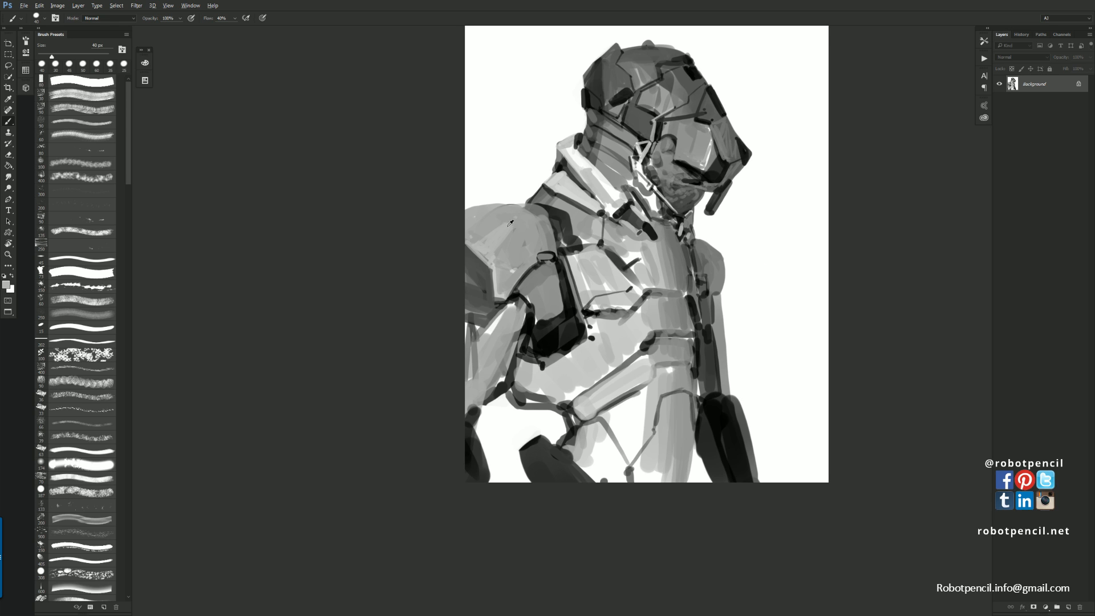
mouse_move(507, 220)
mouse_down()
mouse_move(545, 217)
mouse_move(529, 205)
mouse_move(482, 207)
mouse_move(513, 204)
mouse_move(454, 216)
mouse_move(524, 206)
mouse_move(463, 213)
mouse_move(523, 210)
mouse_move(456, 225)
mouse_move(534, 213)
mouse_move(457, 219)
mouse_up()
Enlarge the brush to 90 px and smooth the top of the near shoulder pad with sampled mid grey
alt+click(538, 208)
key(bracketright)
key(bracketright)
key(bracketright)
key(bracketright)
key(bracketright)
key(bracketright)
alt+click(517, 209)
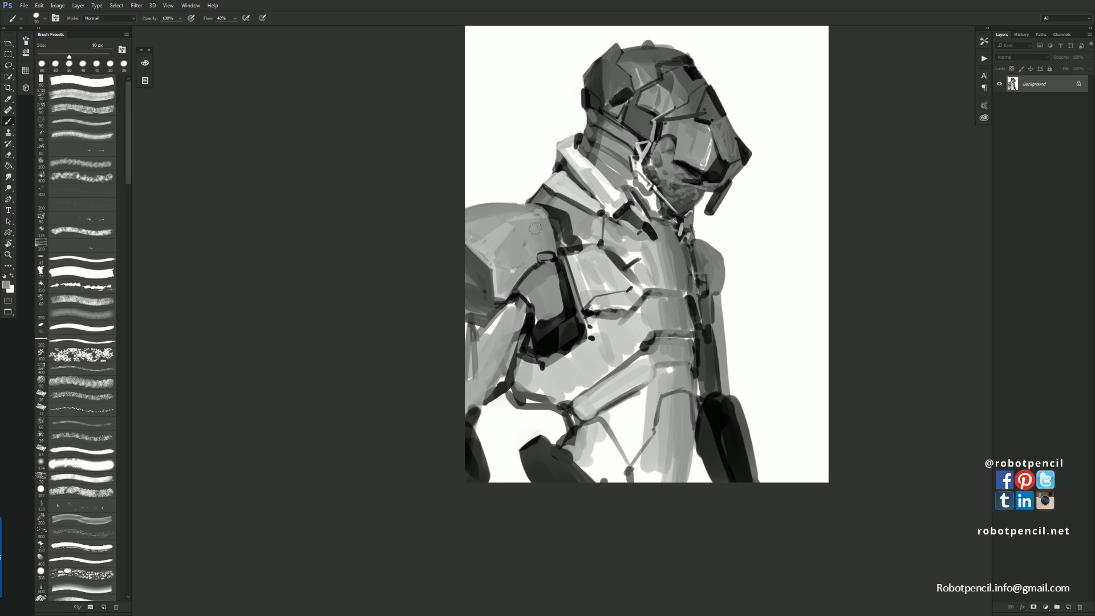
Try a black stroke along the inner edge of the near shoulder pad at several brush sizes and undo it
drag(687, 311, 631, 323)
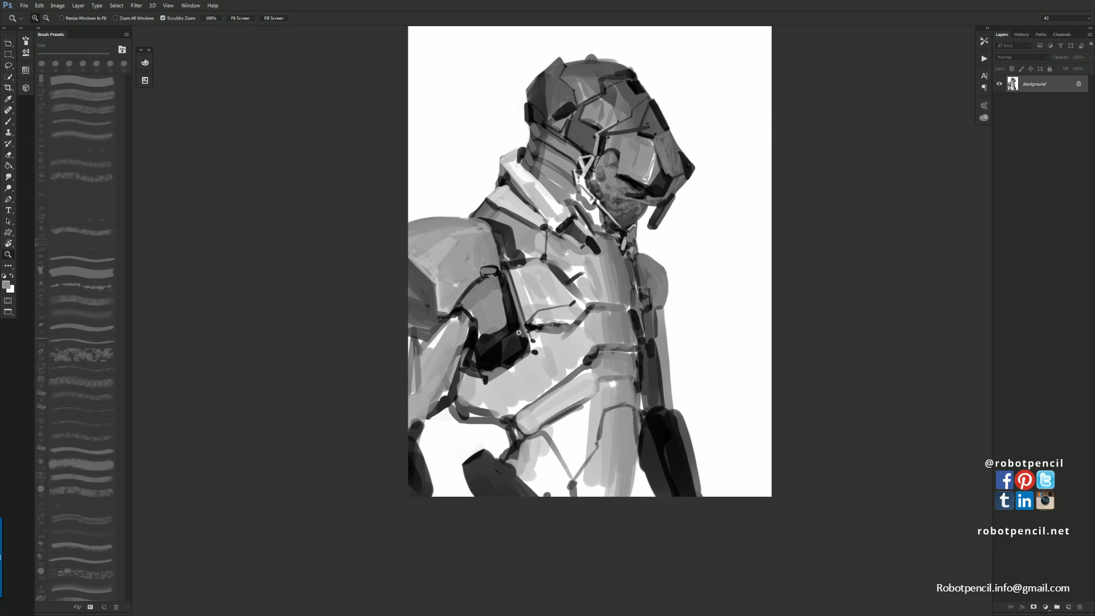
ctrl+click(523, 328)
key(d)
key(bracketleft)
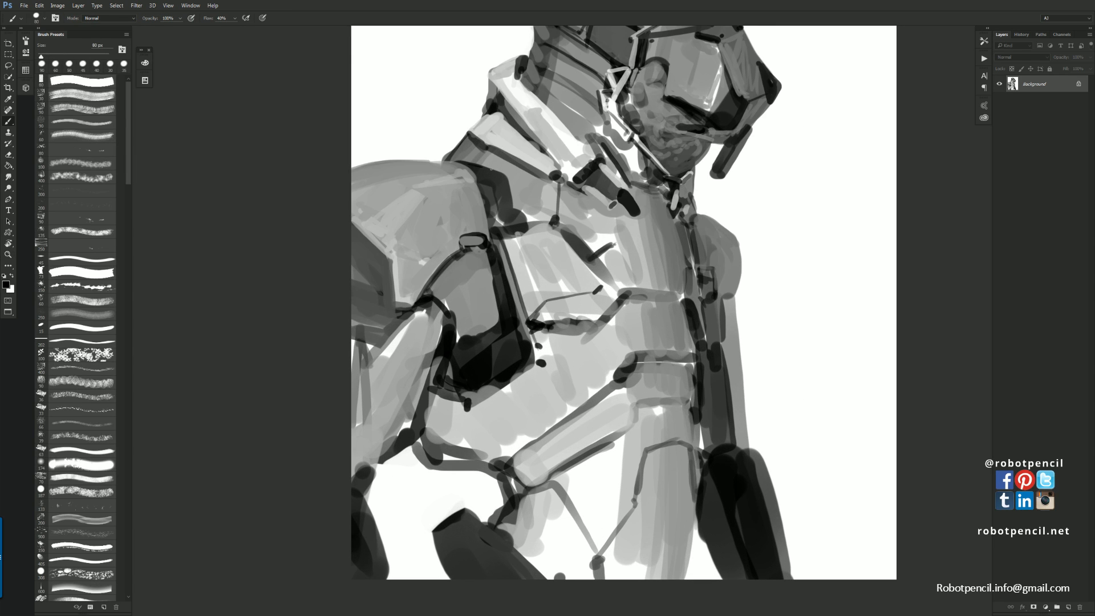
key(bracketleft)
key(bracketleft)
key(bracketleft)
key(bracketleft)
key(bracketleft)
key(bracketleft)
key(bracketleft)
key(bracketleft)
key(bracketleft)
key(bracketleft)
key(bracketleft)
key(bracketright)
key(bracketright)
mouse_move(460, 162)
mouse_down()
mouse_move(505, 174)
mouse_move(495, 187)
mouse_up()
key(bracketright)
key(bracketright)
key(bracketright)
key(bracketright)
key(bracketright)
key(ctrl+z)
key(ctrl+z)
key(bracketleft)
key(bracketleft)
key(bracketleft)
key(ctrl+z)
Flip the canvas horizontally and draw a small dark-outlined piece at the throat below the chin
key(z)
alt+click(600, 289)
key(ctrl+shift+h)
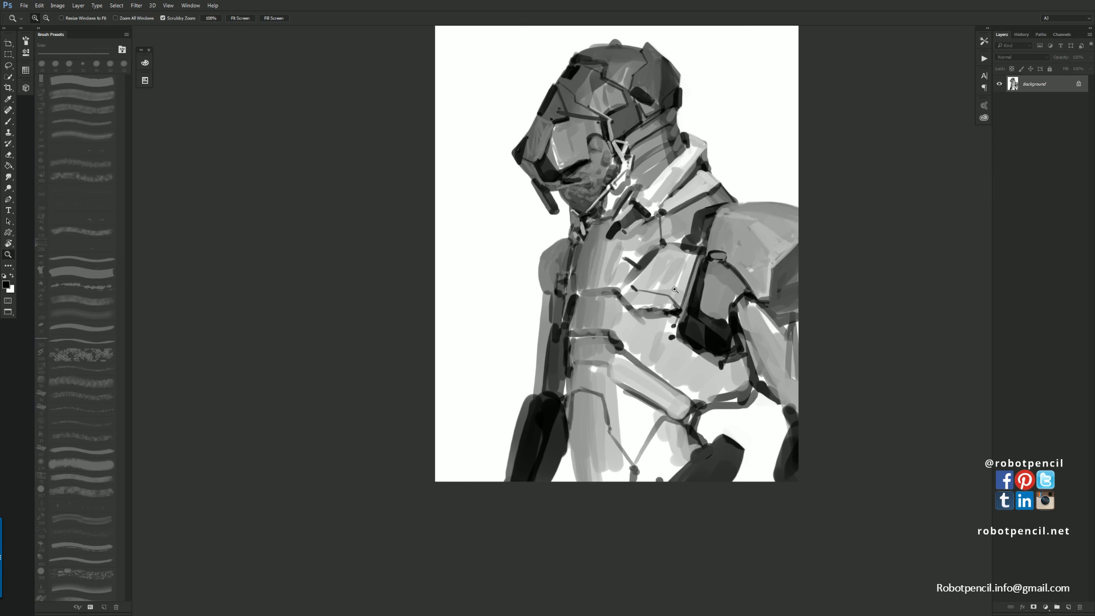
click(647, 203)
key(b)
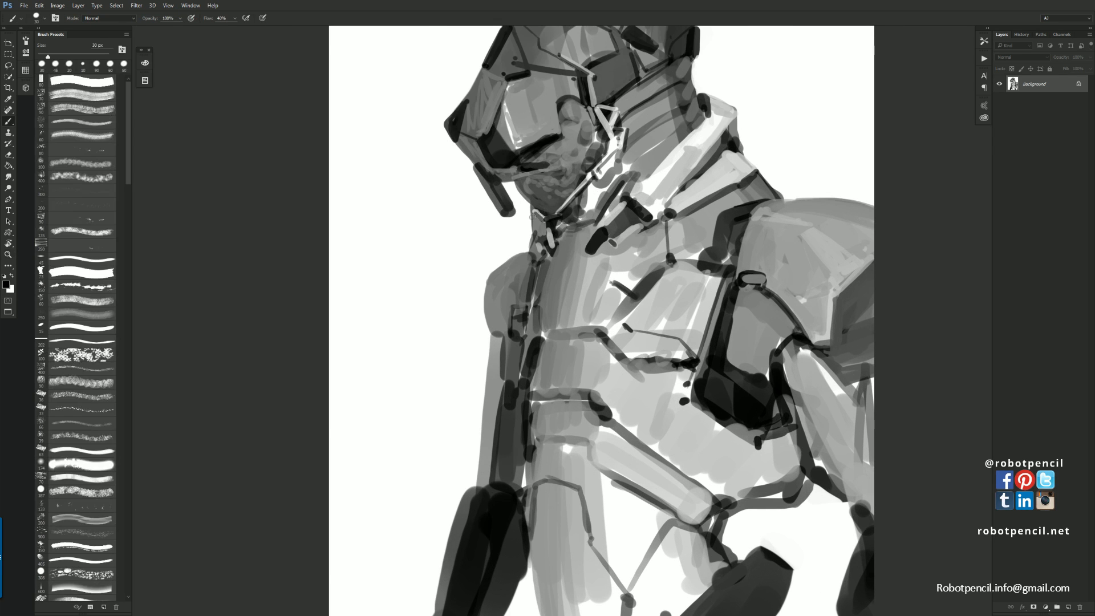
mouse_move(531, 209)
mouse_down()
mouse_move(531, 241)
mouse_move(529, 216)
mouse_move(545, 238)
mouse_up()
alt+click(538, 226)
alt+click(535, 211)
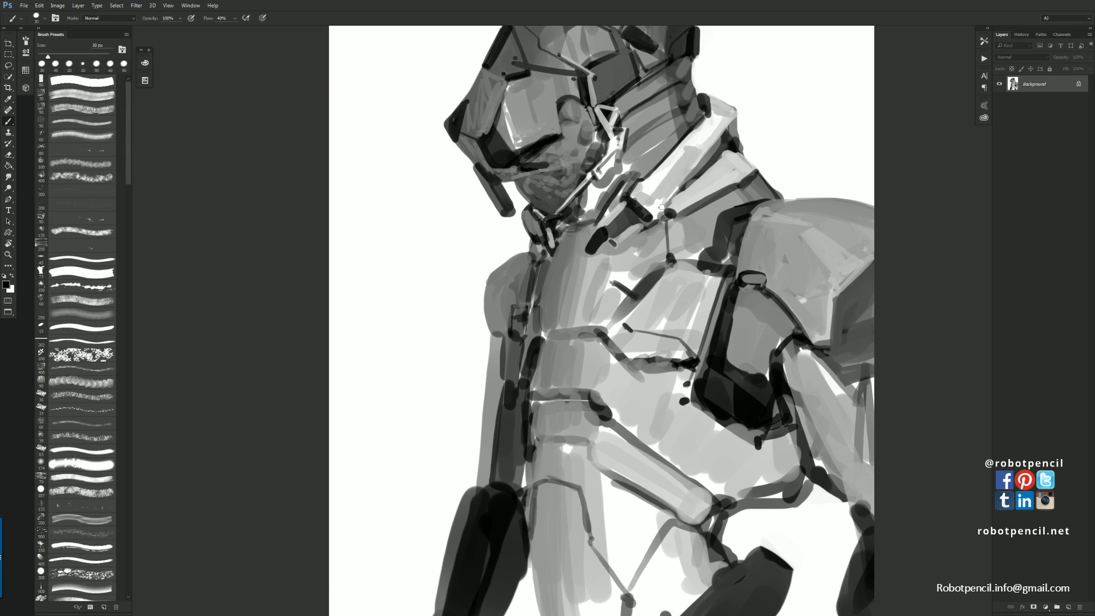
Touch up the length and top corner of the tall collar plate with sampled greys and a 40 px brush
alt+click(715, 139)
mouse_move(715, 139)
mouse_down()
mouse_move(658, 216)
mouse_move(734, 119)
mouse_move(690, 173)
mouse_up()
alt+click(737, 126)
key(ctrl+z)
key(])
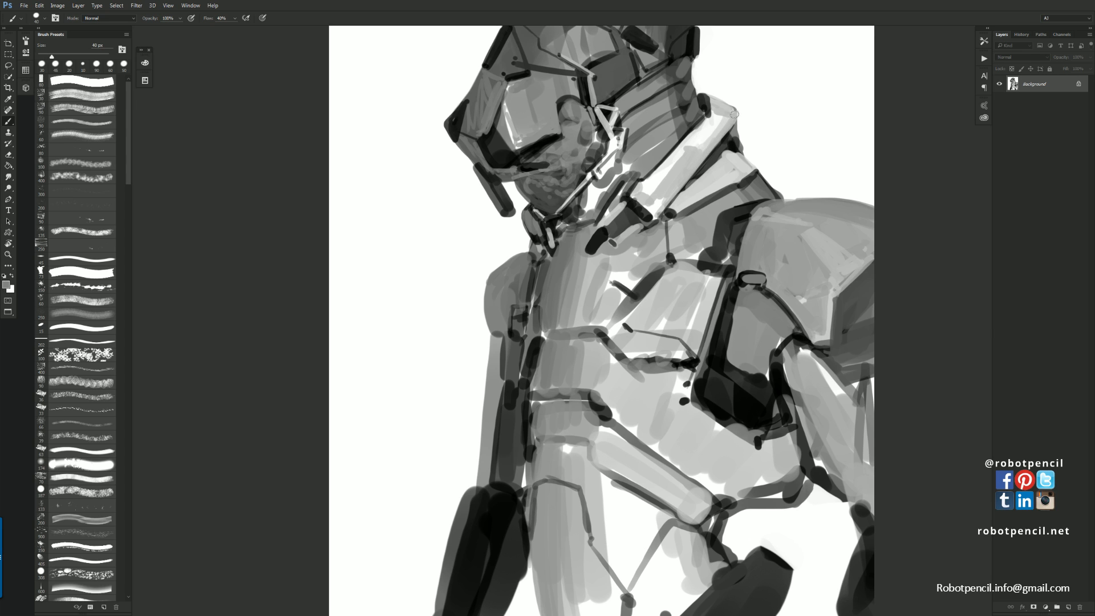
mouse_move(734, 114)
mouse_down()
mouse_move(660, 210)
mouse_move(732, 113)
mouse_up()
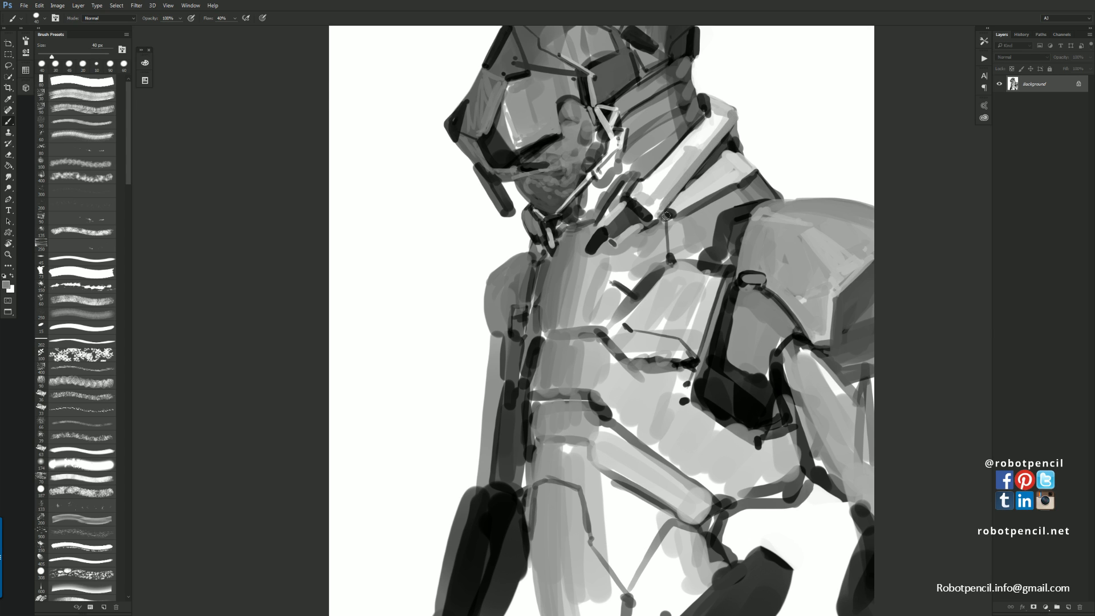
Flip the canvas horizontally and rework the top of the tall collar plate with sampled light tones
key(z)
alt+click(666, 216)
alt+click(665, 219)
key(F2)
click(616, 182)
click(618, 179)
key(b)
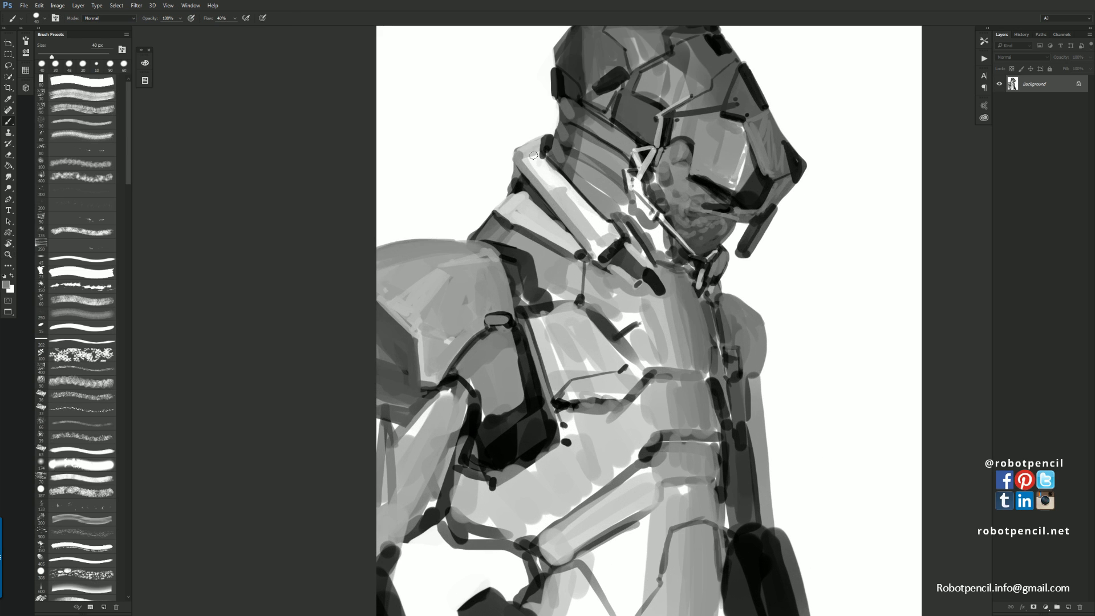
alt+click(533, 156)
mouse_move(528, 152)
mouse_down()
mouse_move(544, 172)
mouse_move(568, 166)
mouse_move(515, 150)
mouse_move(542, 136)
mouse_move(507, 187)
mouse_up()
key(ctrl+z)
key(ctrl+alt+z)
alt+click(529, 150)
alt+click(532, 131)
Reshape the rear tip of the lower collar plate with sampled greys and the white background colour
alt+click(654, 255)
alt+click(653, 256)
ctrl+click(654, 250)
ctrl+click(653, 249)
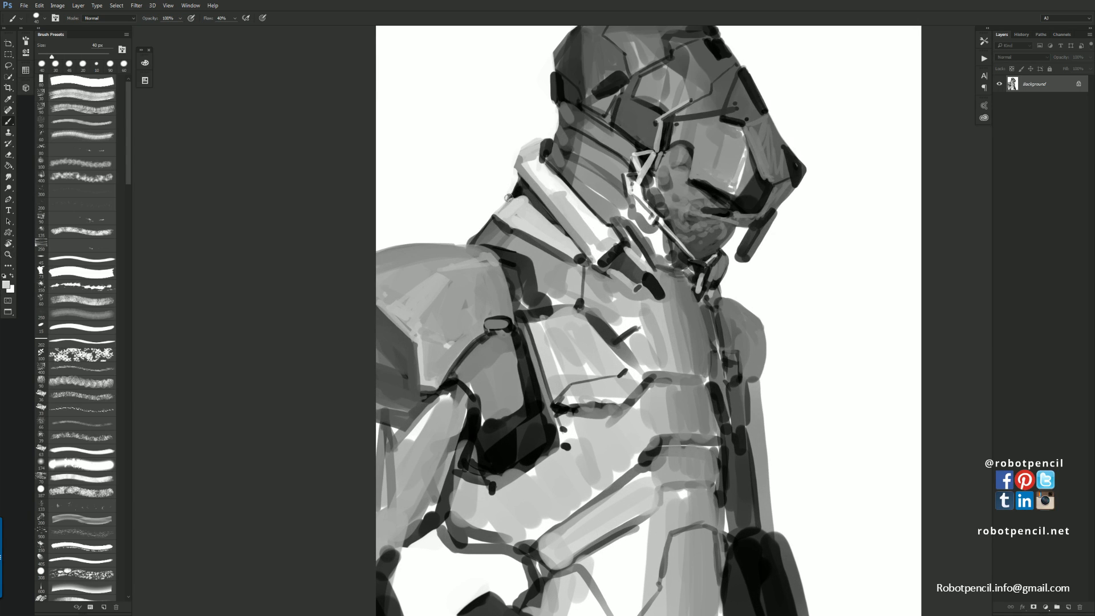
mouse_move(495, 207)
mouse_down()
mouse_move(512, 194)
mouse_move(507, 208)
mouse_move(521, 196)
mouse_move(502, 217)
mouse_move(509, 222)
mouse_move(486, 206)
mouse_up()
alt+click(517, 193)
alt+click(501, 196)
alt+click(502, 201)
alt+click(490, 190)
alt+click(499, 213)
alt+click(500, 183)
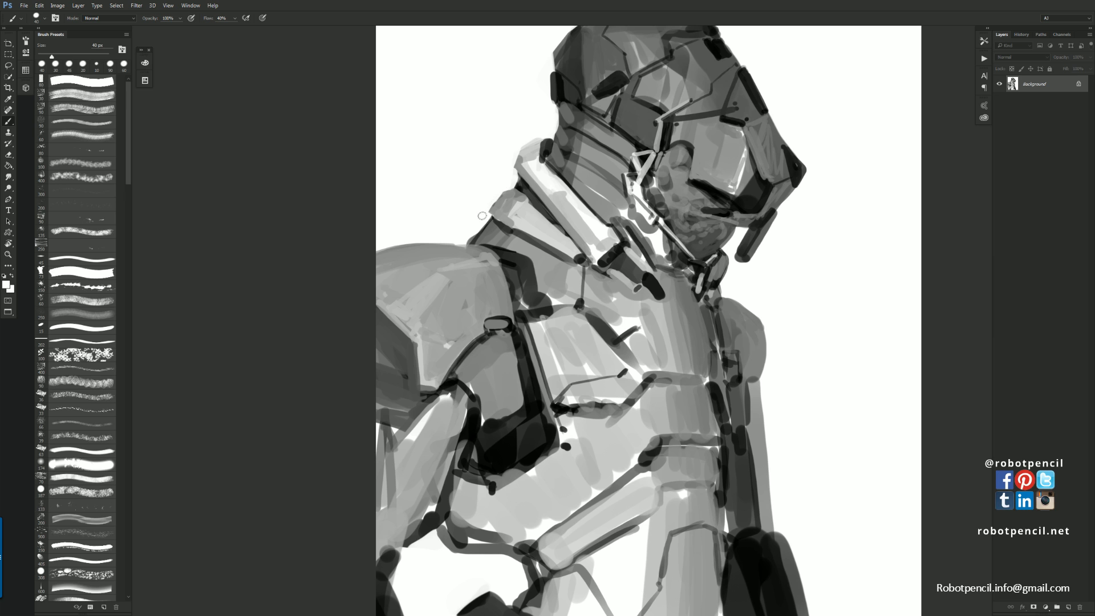
Flip the canvas horizontally and paint white edge highlights around the upper chest plate
key(z)
alt+click(524, 243)
alt+click(524, 242)
key(F2)
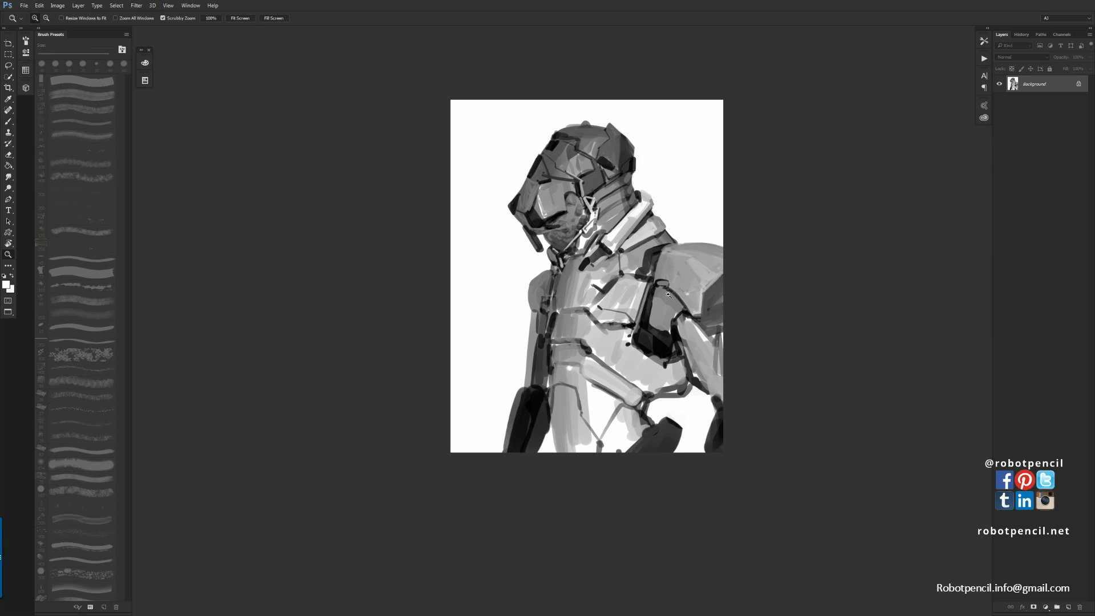
drag(621, 311, 609, 238)
key(b)
click(604, 243)
key(b)
key(bracketleft)
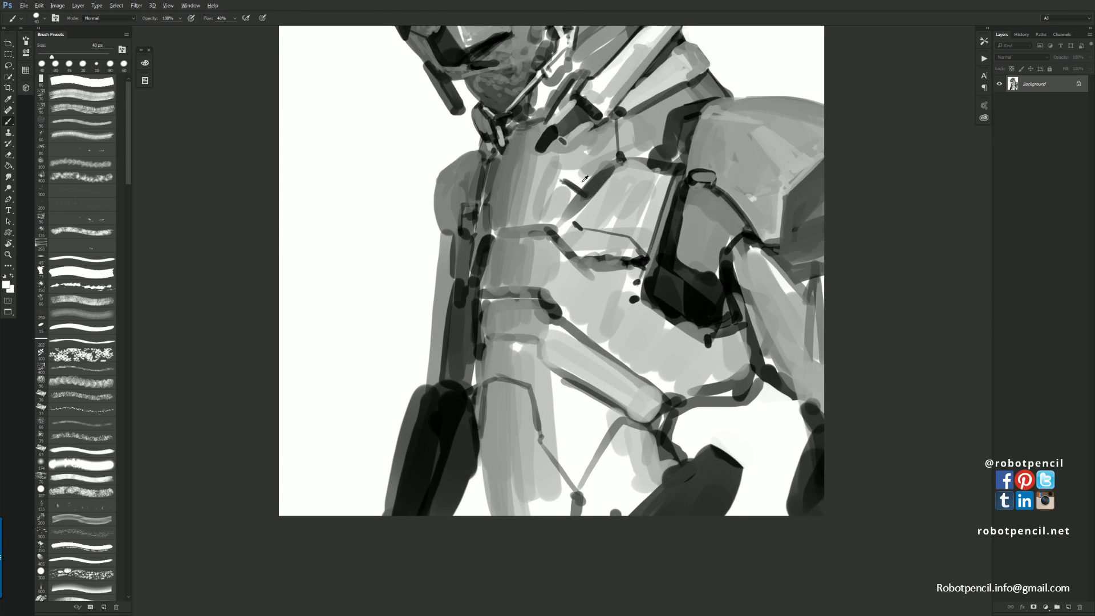
drag(620, 173, 560, 235)
key(ctrl+z)
mouse_move(621, 170)
mouse_down()
mouse_move(562, 240)
mouse_move(623, 173)
mouse_up()
mouse_move(576, 227)
mouse_down()
mouse_move(631, 173)
mouse_move(618, 173)
mouse_move(683, 172)
mouse_move(631, 164)
mouse_move(675, 176)
mouse_up()
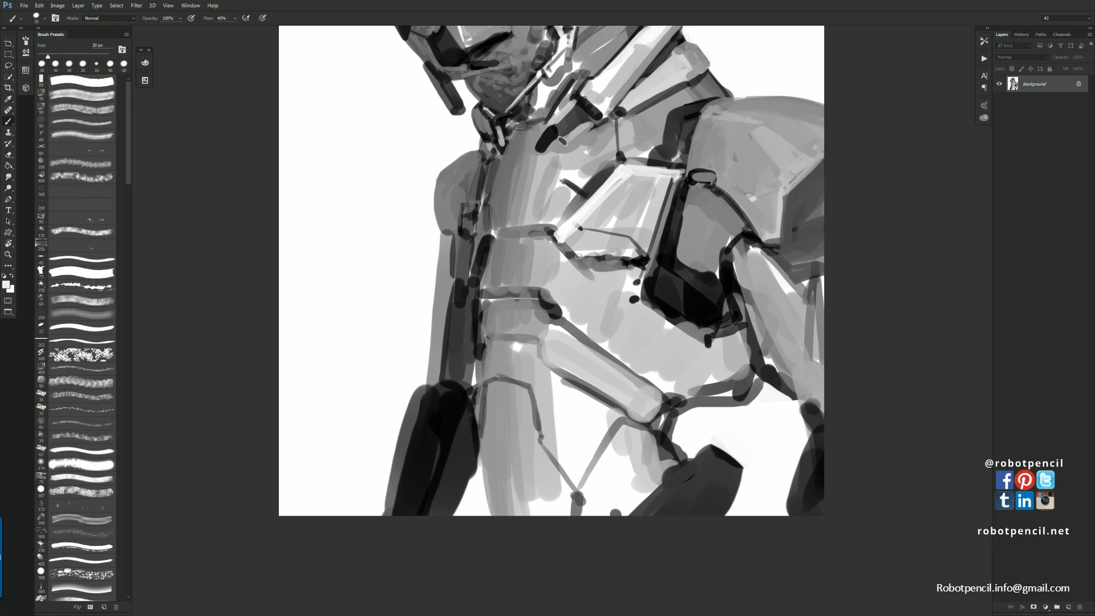
drag(570, 255, 648, 260)
Flip the canvas horizontally and paint a thin white highlight along the seam between the chest and far arm
key(z)
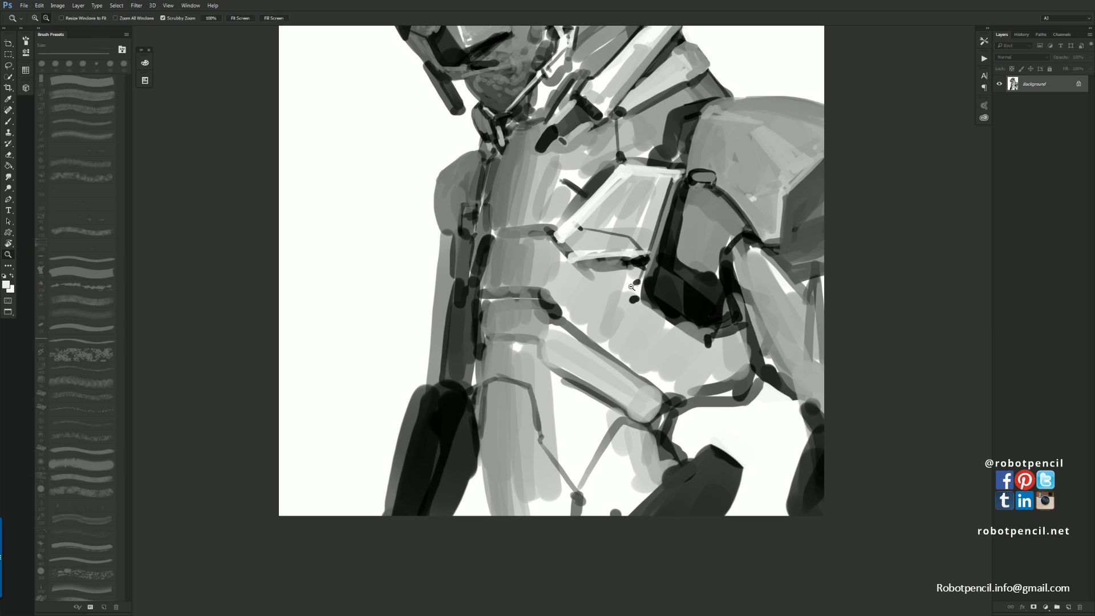
alt+click(631, 287)
click(596, 258)
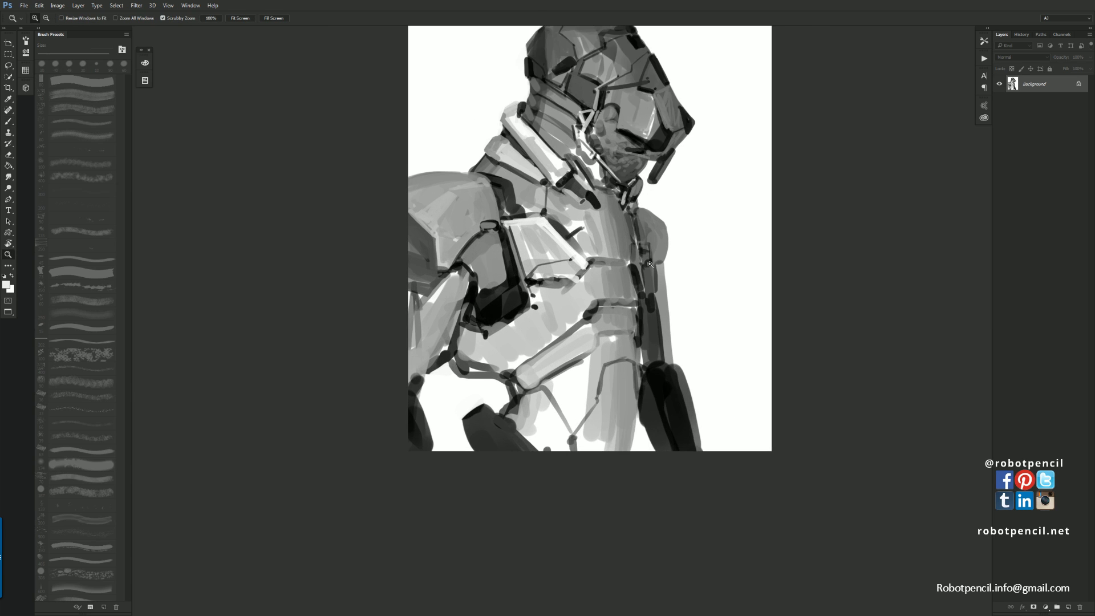
click(613, 271)
key(b)
drag(631, 285, 639, 322)
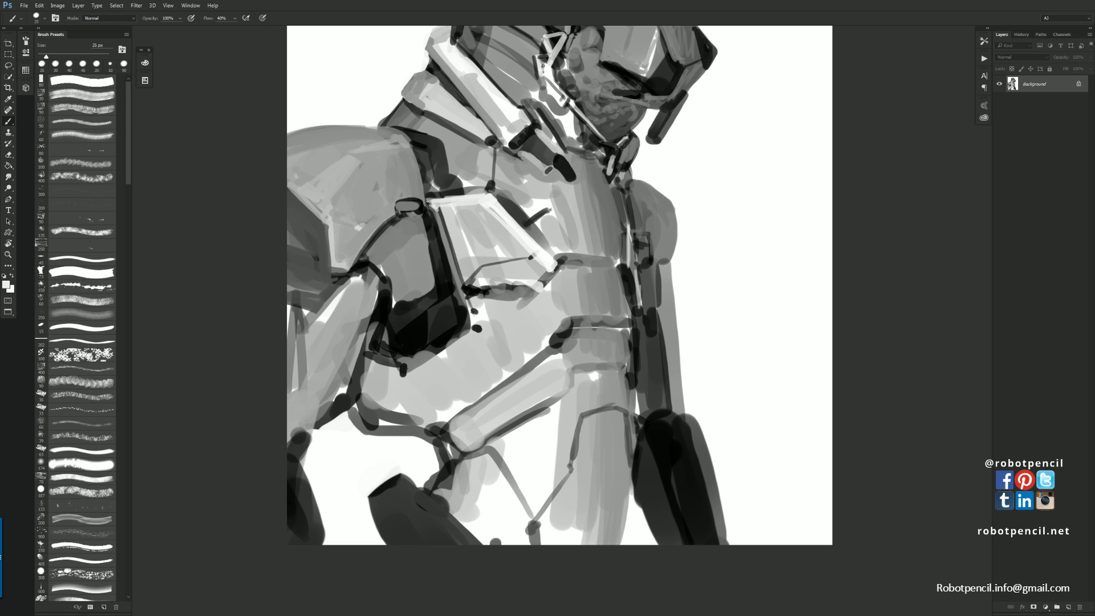
Touch up the upper chest plate's inner corner with sampled tones and add a stroke along the far arm's seam
alt+click(430, 211)
alt+click(439, 199)
mouse_move(442, 199)
mouse_down()
mouse_move(427, 197)
mouse_move(453, 197)
mouse_up()
alt+click(449, 190)
key(ctrl+z)
drag(643, 282, 645, 314)
ctrl+alt+click(643, 341)
ctrl+alt+click(644, 340)
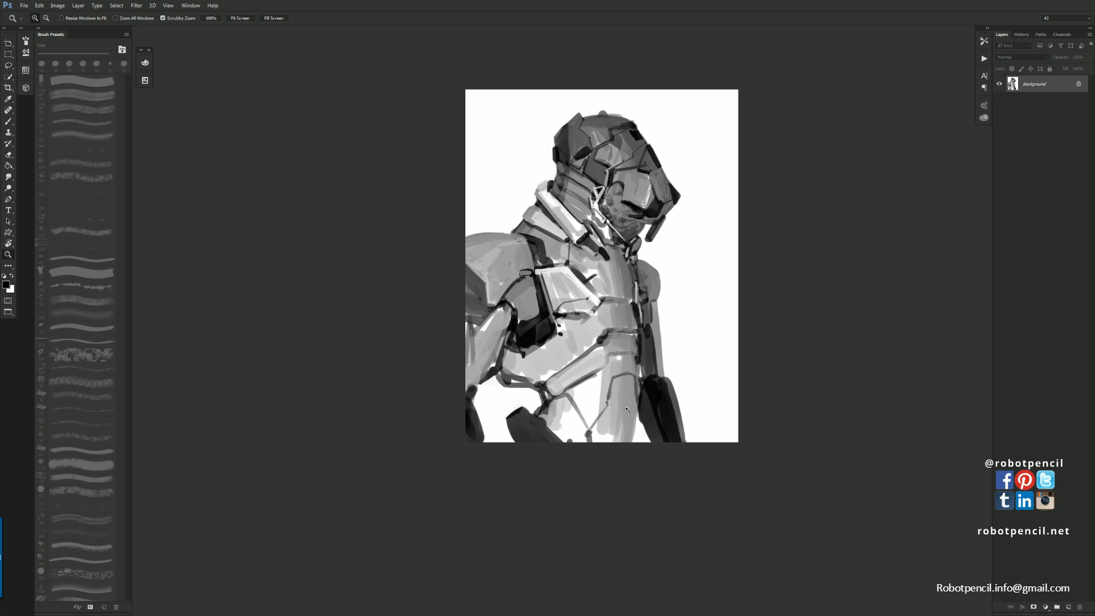
Duplicate the painting onto a new layer, then lasso the head and collar and copy them to their own layer
key(ctrl+shift+alt+n)
key(b)
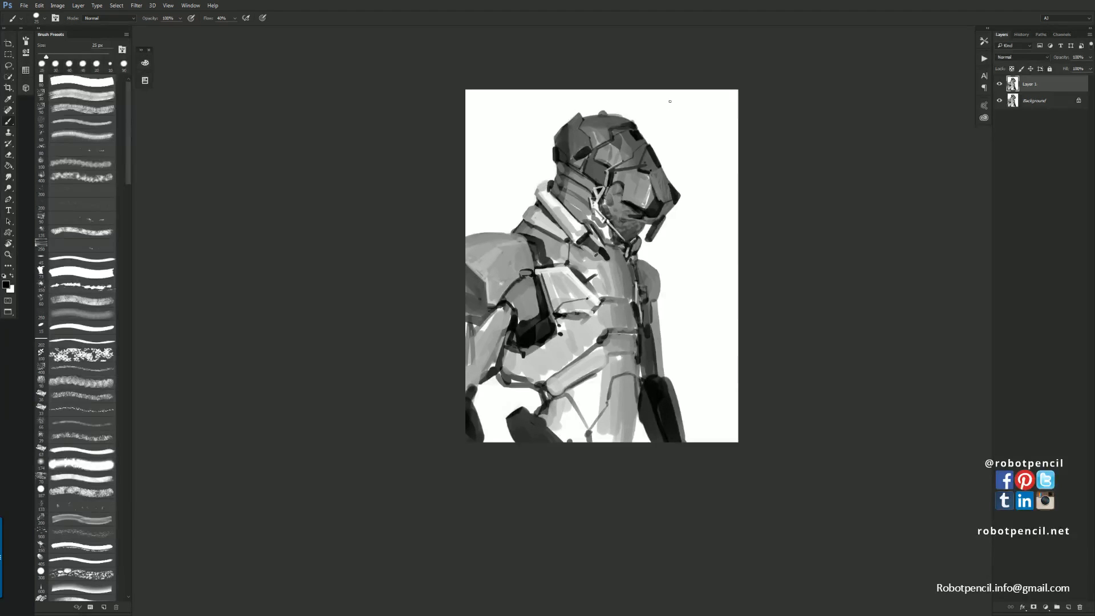
key(l)
mouse_move(661, 108)
mouse_down()
mouse_move(532, 158)
mouse_move(516, 223)
mouse_move(608, 264)
mouse_move(683, 237)
mouse_move(720, 181)
mouse_up()
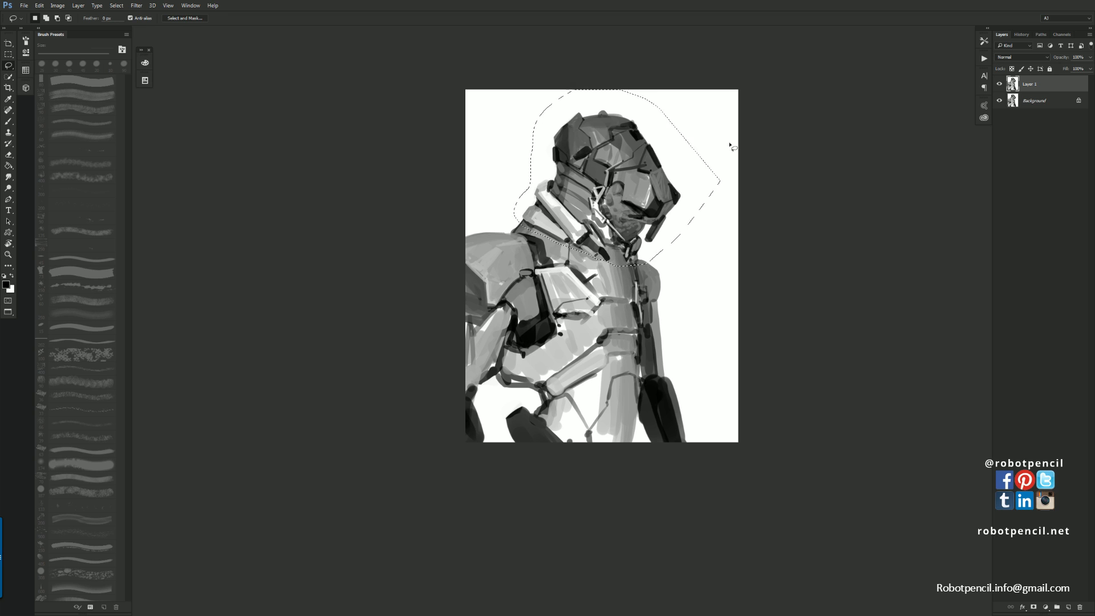
key(ctrl+j)
Scale the copied head and collar down slightly and shift them into place over the neck
key(ctrl+t)
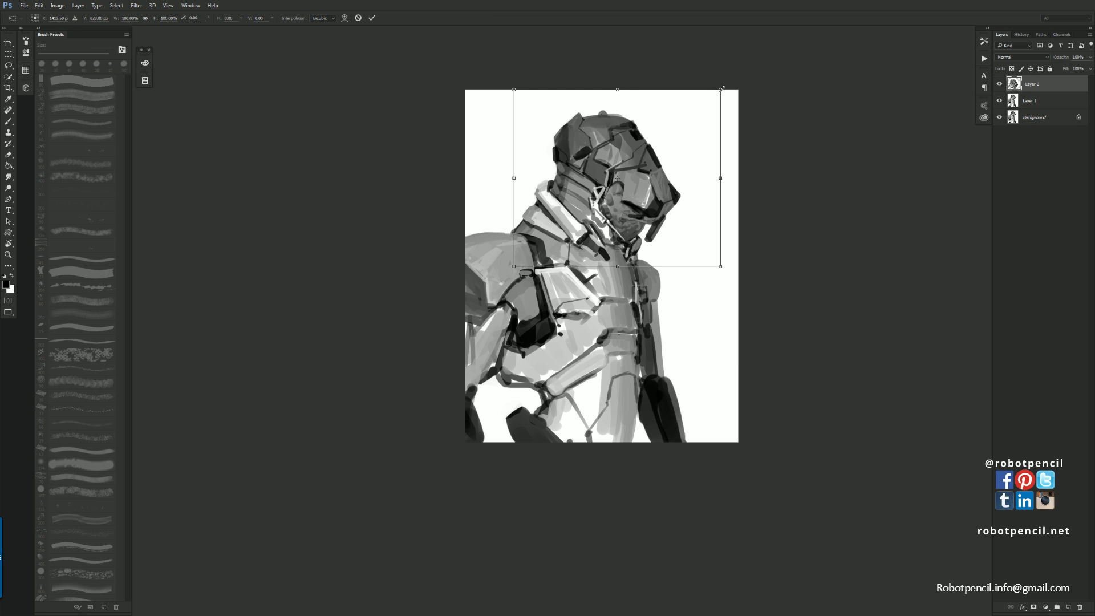
drag(722, 87, 705, 103)
drag(672, 153, 662, 156)
key(Return)
key(l)
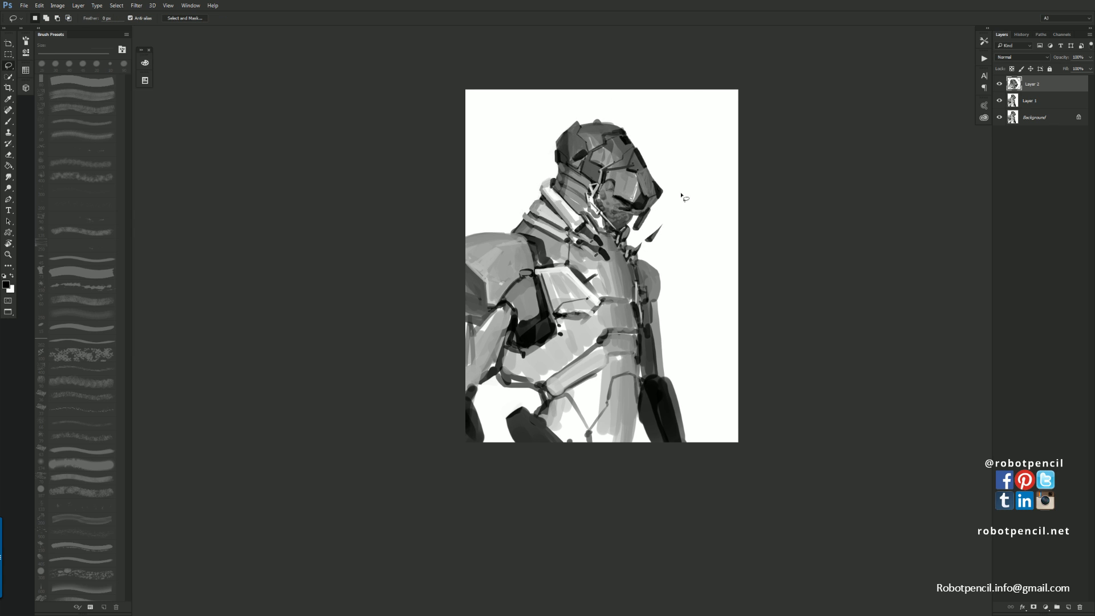
Paint white over the stray dark fragments floating in front of the neck, enlarging the brush for the bigger areas
key(b)
scroll(662, 239, up, 1)
key(x)
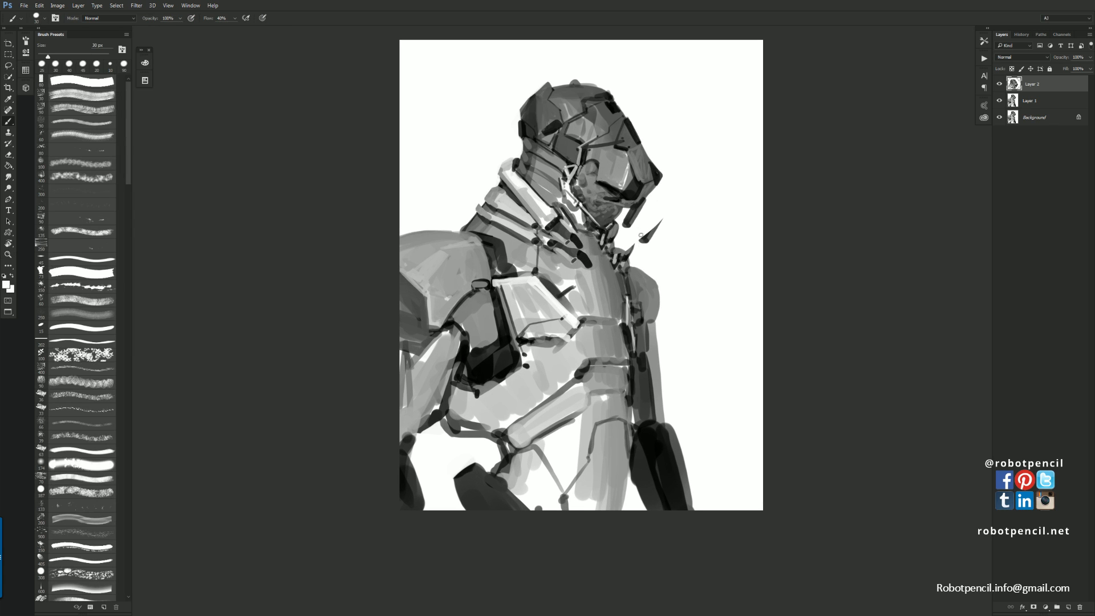
drag(641, 235, 631, 254)
key(bracketright)
key(bracketright)
key(bracketright)
key(bracketright)
drag(636, 250, 659, 222)
key(bracketright)
key(bracketright)
key(bracketright)
key(bracketright)
mouse_move(648, 244)
mouse_down()
mouse_move(653, 233)
mouse_move(620, 257)
mouse_move(661, 226)
mouse_up()
Paint a thin dark angled strut from the collar to the front of the mask, stepping back through unwanted strokes
alt+click(627, 256)
key(bracketleft)
key(bracketleft)
key(bracketleft)
key(bracketleft)
key(bracketleft)
key(bracketleft)
key(bracketleft)
mouse_move(617, 259)
mouse_down()
mouse_move(682, 206)
mouse_move(658, 220)
mouse_move(650, 193)
mouse_move(657, 221)
mouse_up()
key(ctrl+alt+z)
key(ctrl+alt+z)
key(ctrl+alt+z)
key(ctrl+alt+z)
key(ctrl+alt+z)
Paint a bold black tube down the jaw into the collar and refine the mask's lower front edge with sampled greys
mouse_move(597, 178)
mouse_down()
mouse_move(607, 233)
mouse_move(582, 262)
mouse_move(594, 194)
mouse_move(605, 240)
mouse_up()
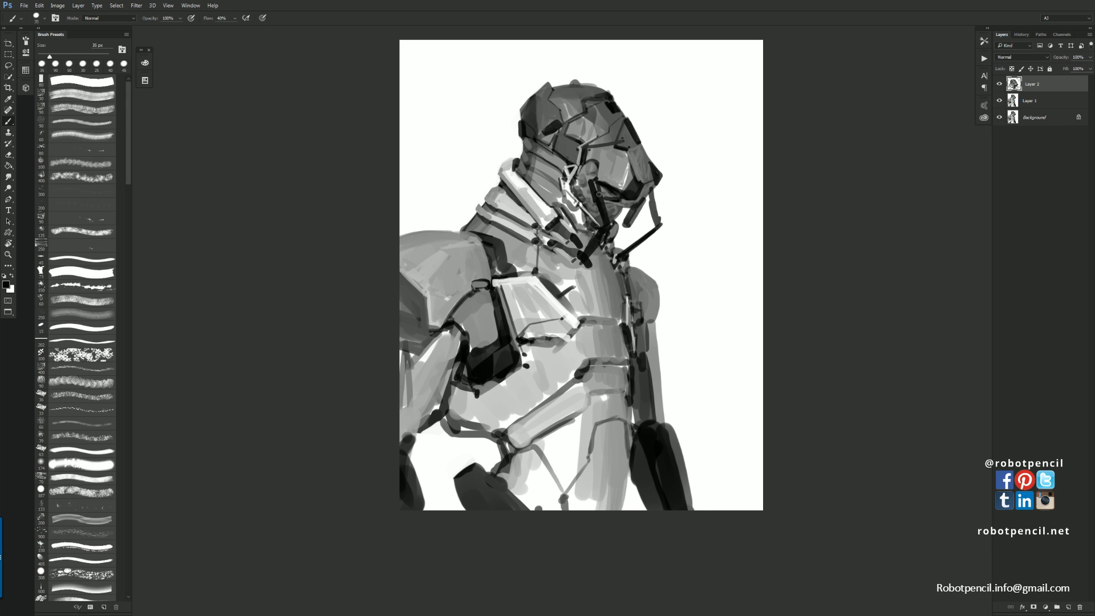
drag(596, 182, 602, 223)
alt+click(652, 188)
drag(655, 184, 651, 188)
alt+click(655, 183)
drag(654, 184, 627, 225)
alt+click(647, 186)
alt+click(631, 219)
alt+click(644, 191)
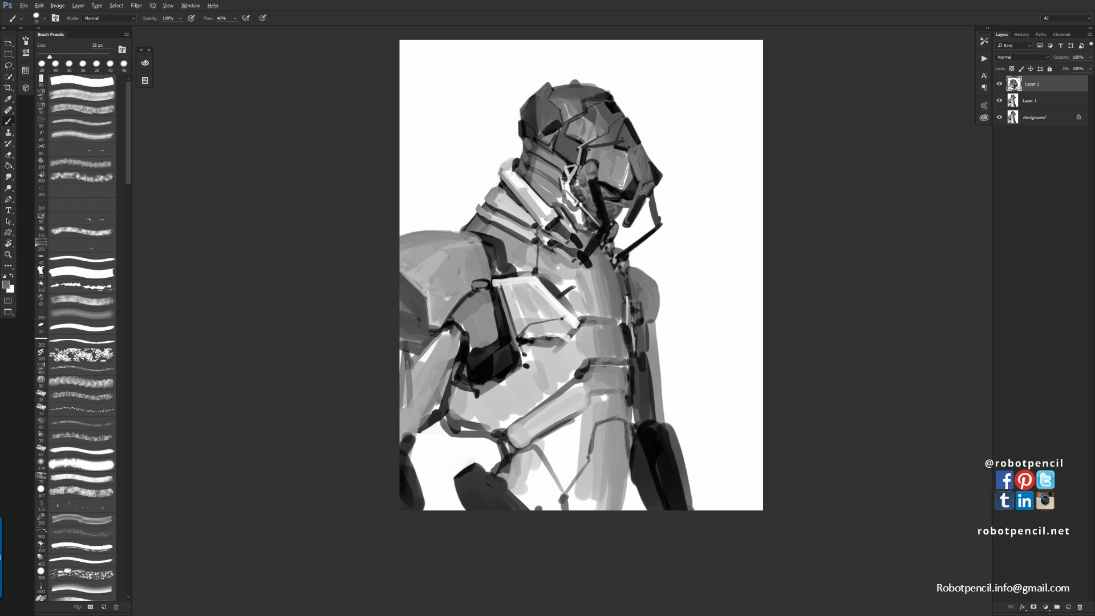
alt+click(632, 235)
Flip the canvas horizontally and paint a small tapered plate with a light outline at the top centre of the chest
alt+click(539, 98)
alt+click(532, 91)
alt+click(537, 104)
key(h)
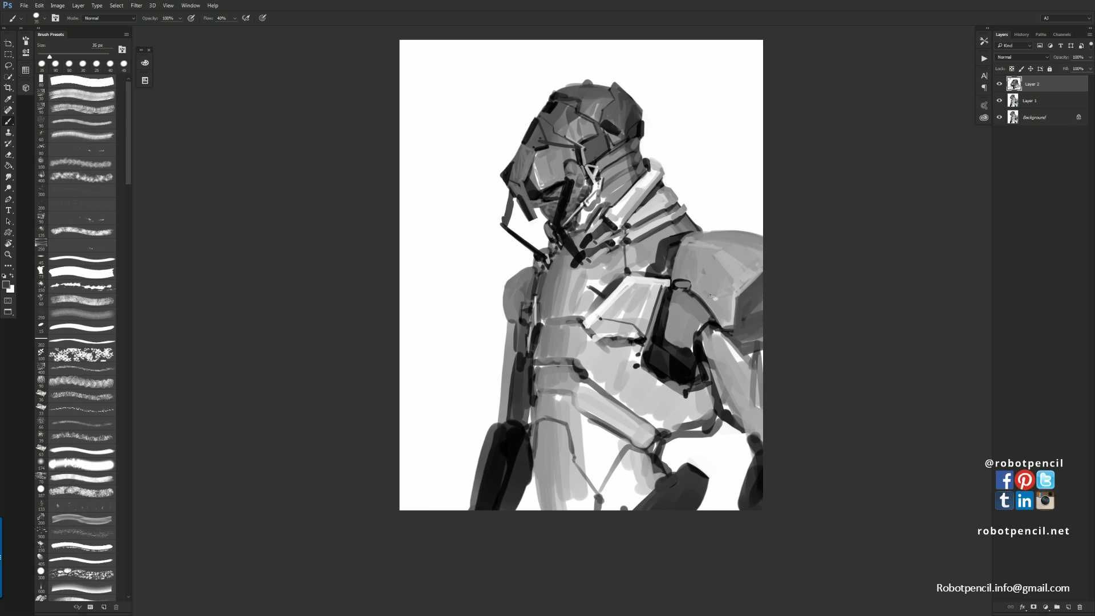
alt+click(619, 213)
mouse_move(574, 266)
mouse_down()
mouse_move(555, 290)
mouse_move(550, 276)
mouse_move(566, 291)
mouse_move(547, 294)
mouse_move(567, 293)
mouse_move(575, 275)
mouse_move(558, 312)
mouse_move(571, 341)
mouse_move(560, 261)
mouse_move(552, 291)
mouse_up()
key(d)
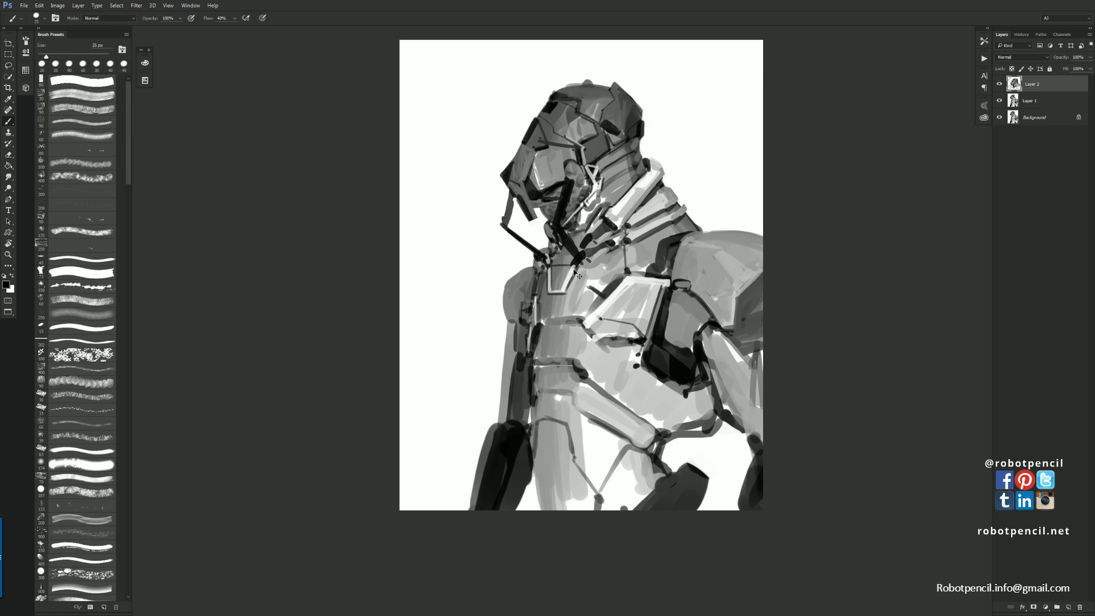
Flip the canvas back, extend the collar's rear base with sampled dark grey and darken the front of the neck
key(ctrl+shift+h)
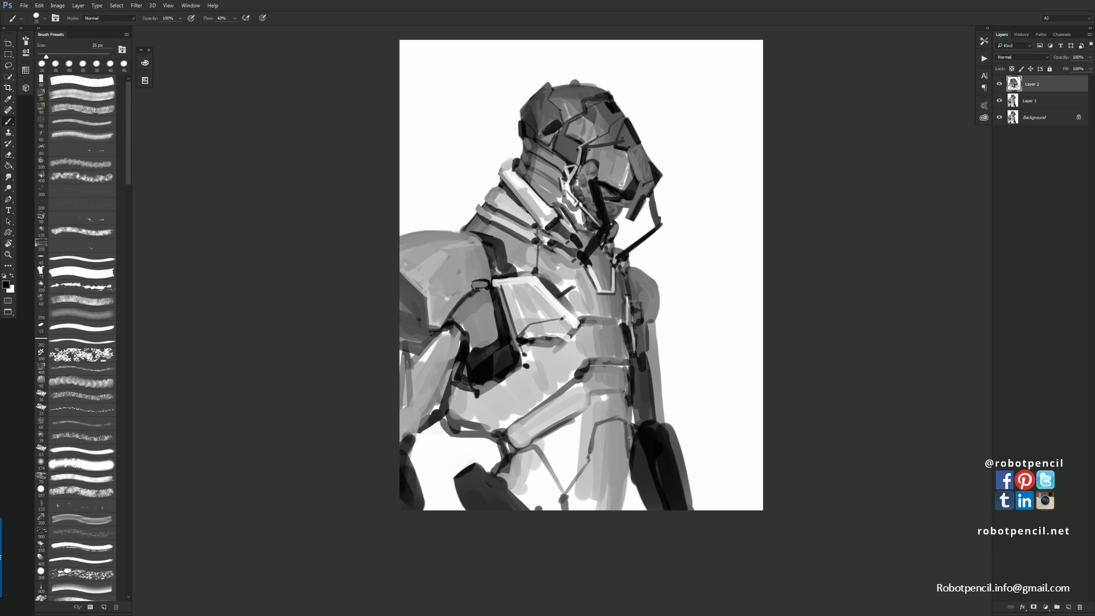
alt+click(475, 220)
alt+click(475, 218)
key(bracketright)
mouse_move(475, 217)
mouse_down()
mouse_move(454, 232)
mouse_move(469, 228)
mouse_up()
key(bracketright)
drag(628, 261, 629, 277)
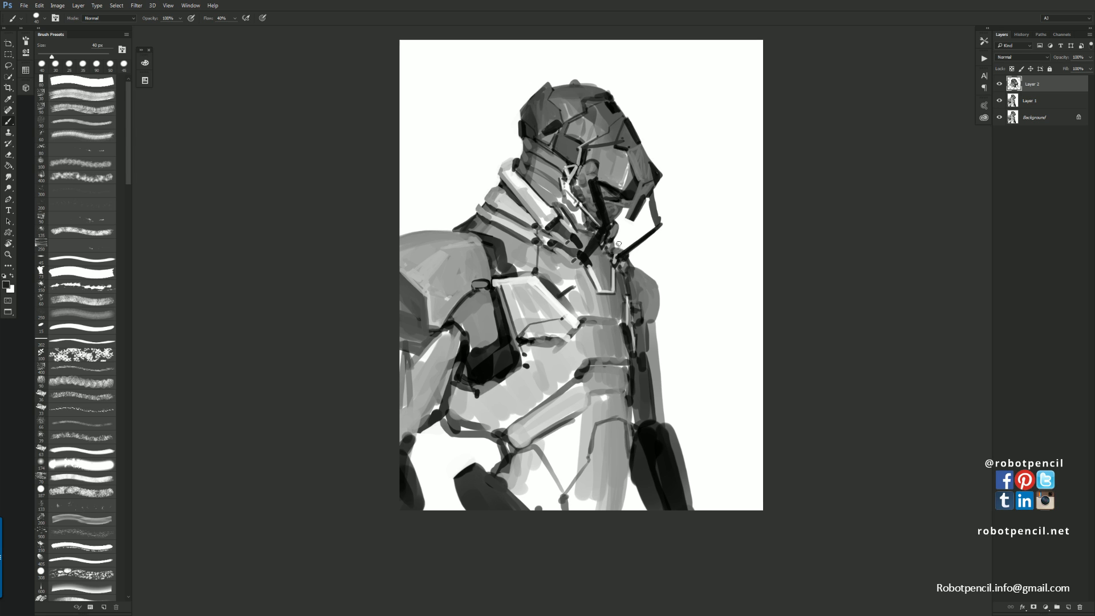
drag(614, 238, 620, 250)
Extend the top of the helmet forward into a pointed crest with a sampled grey
alt+click(573, 90)
mouse_move(572, 85)
mouse_down()
mouse_move(612, 87)
mouse_move(613, 102)
mouse_up()
alt+click(611, 103)
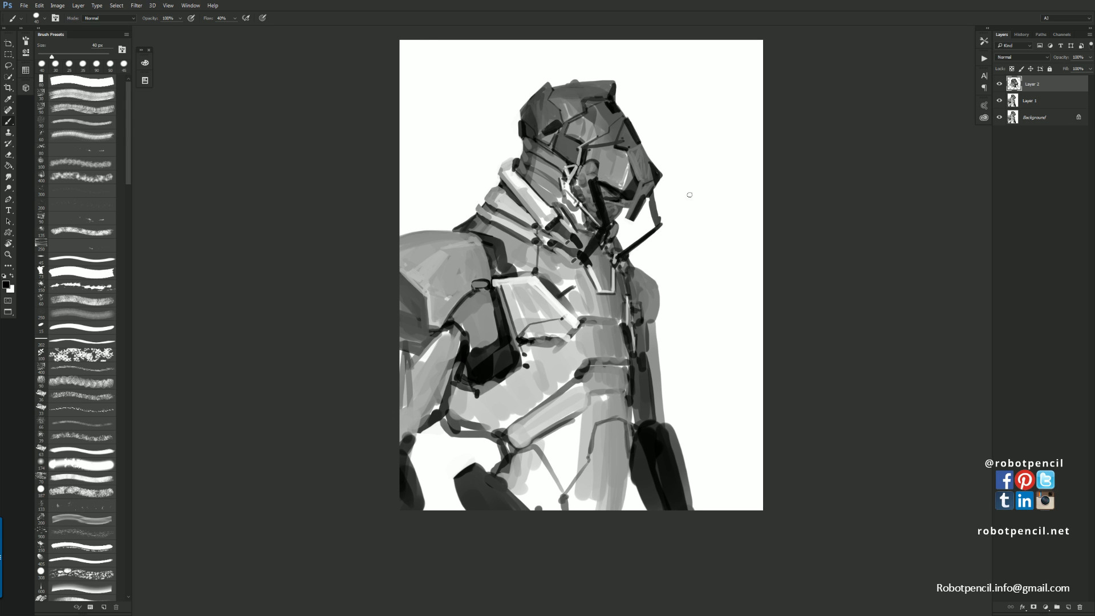
Add small dark details to the helmet's brow plates using a smaller brush and sampled tones
key(ctrl+plus)
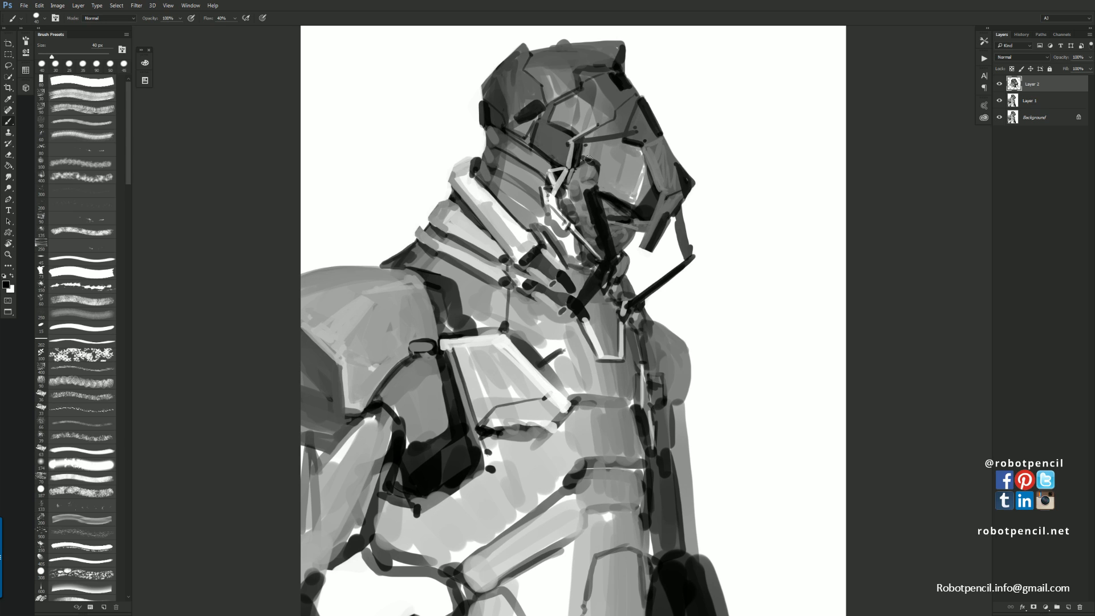
alt+click(583, 154)
key(bracketleft)
key(bracketleft)
key(bracketleft)
key(bracketleft)
alt+click(640, 130)
key(z)
alt+click(635, 164)
alt+click(635, 165)
Flip the canvas horizontally and paint a raised grey plate over the front of the mask with sampled tones
key(F2)
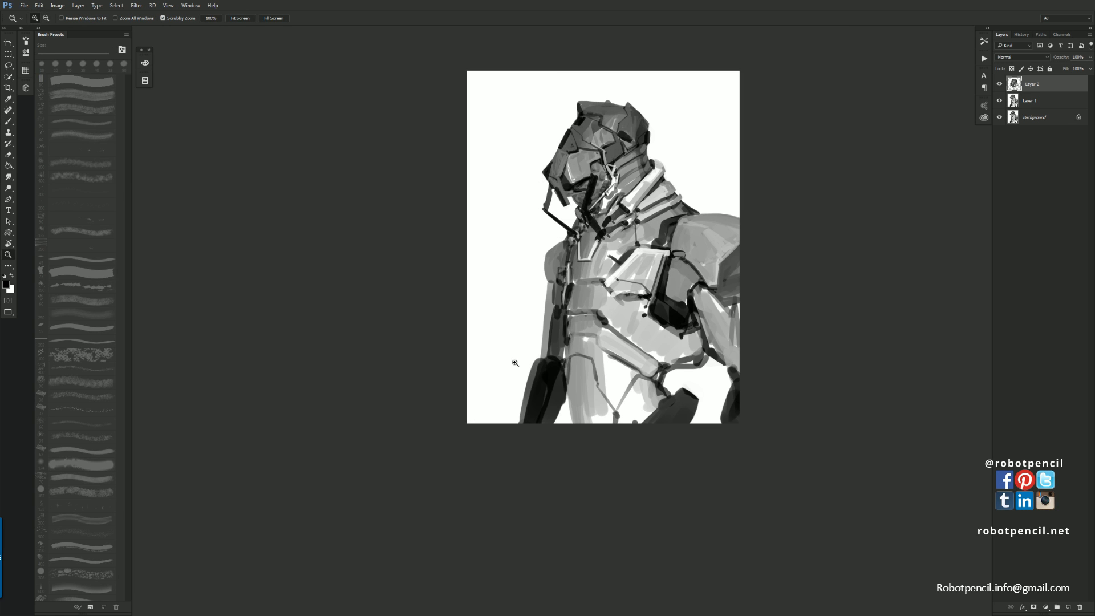
key(b)
key(ctrl+plus)
key(ctrl+plus)
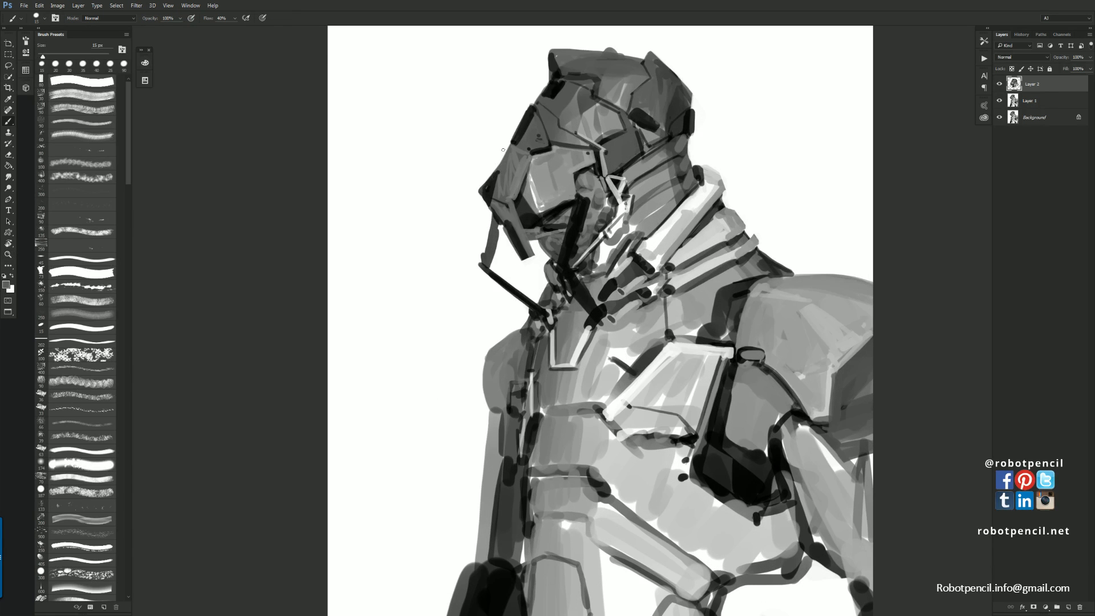
mouse_move(494, 174)
mouse_down()
mouse_move(503, 138)
mouse_move(494, 184)
mouse_up()
alt+click(505, 126)
key(bracketright)
alt+click(505, 153)
drag(504, 137, 489, 195)
alt+click(496, 133)
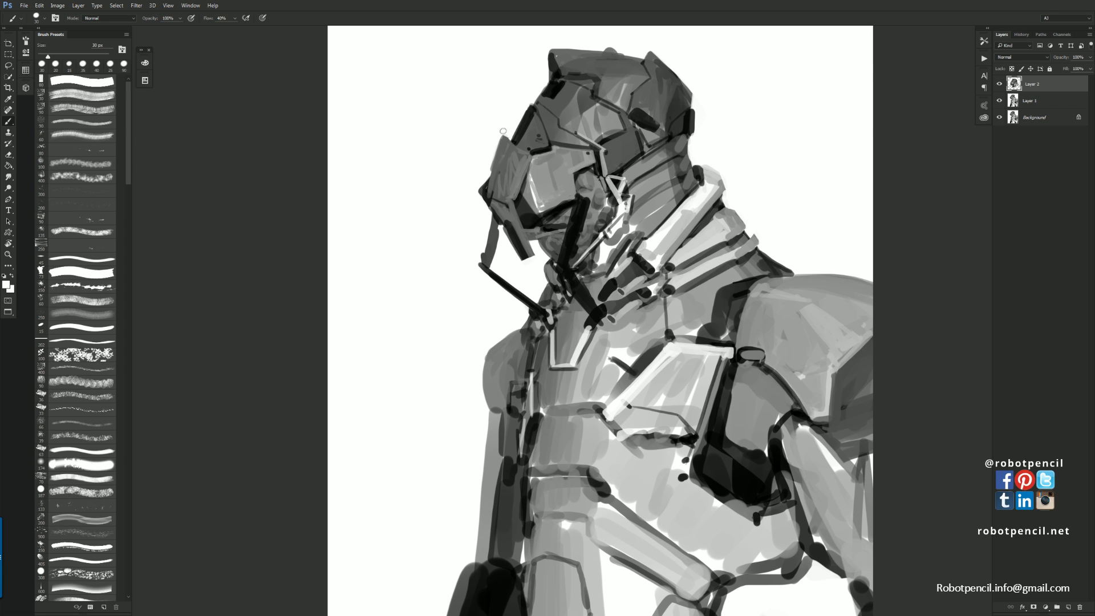
Flip the canvas back, darken the new mask plate's edge and trim the mask's protruding front corner with white
key(ctrl+f)
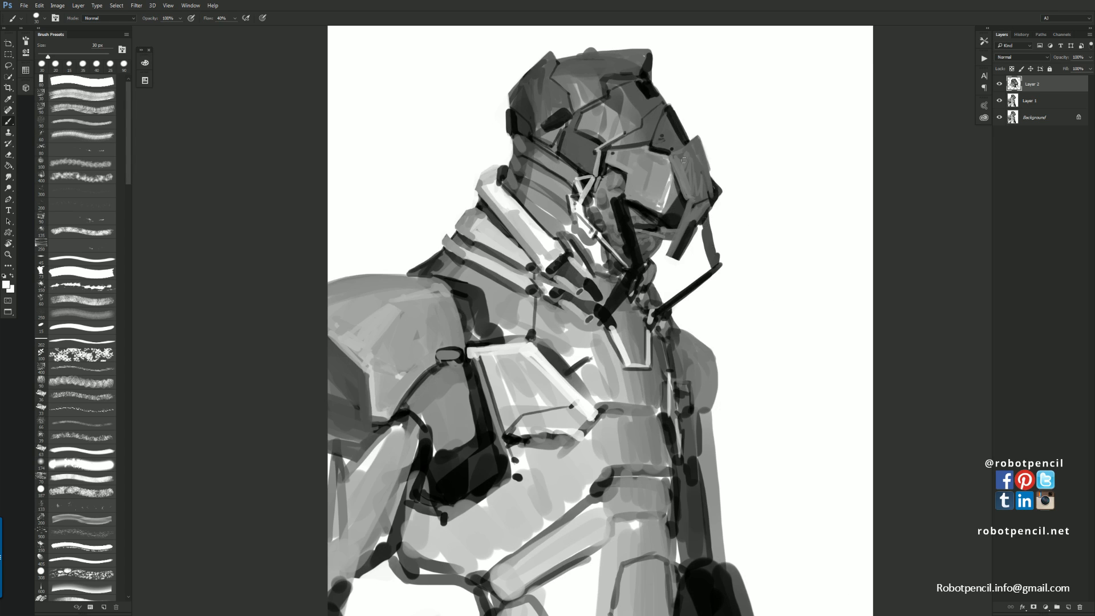
key(x)
drag(708, 170, 695, 196)
key(x)
key(x)
key(x)
drag(720, 181, 717, 205)
alt+click(710, 192)
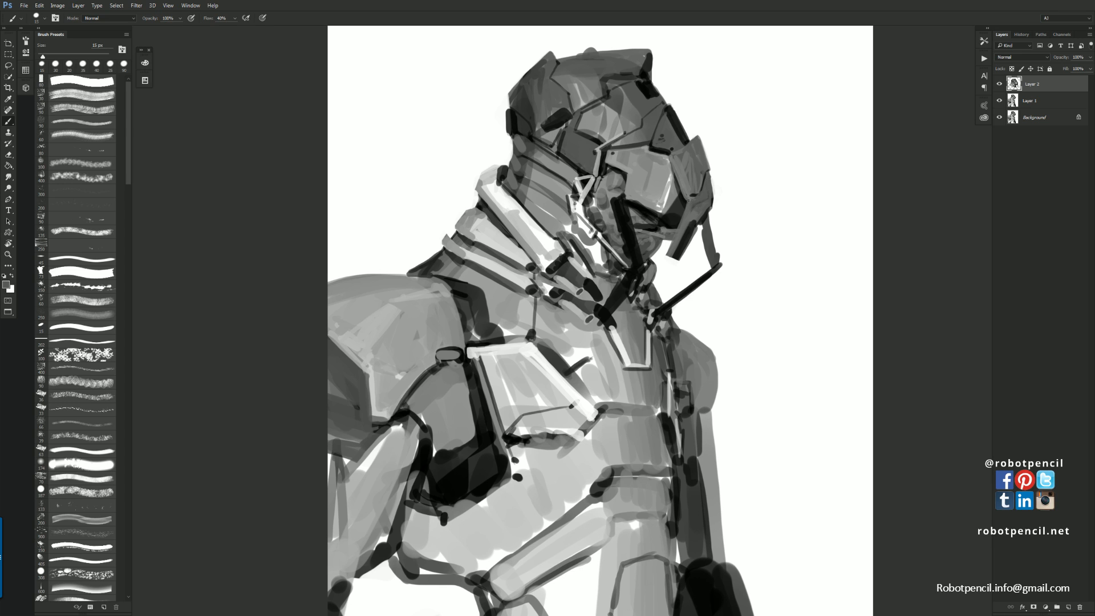
key(d)
alt+click(685, 200)
Flip the canvas horizontally and clean up the helmet's pointed crest with sampled tones
key(z)
drag(693, 226, 657, 268)
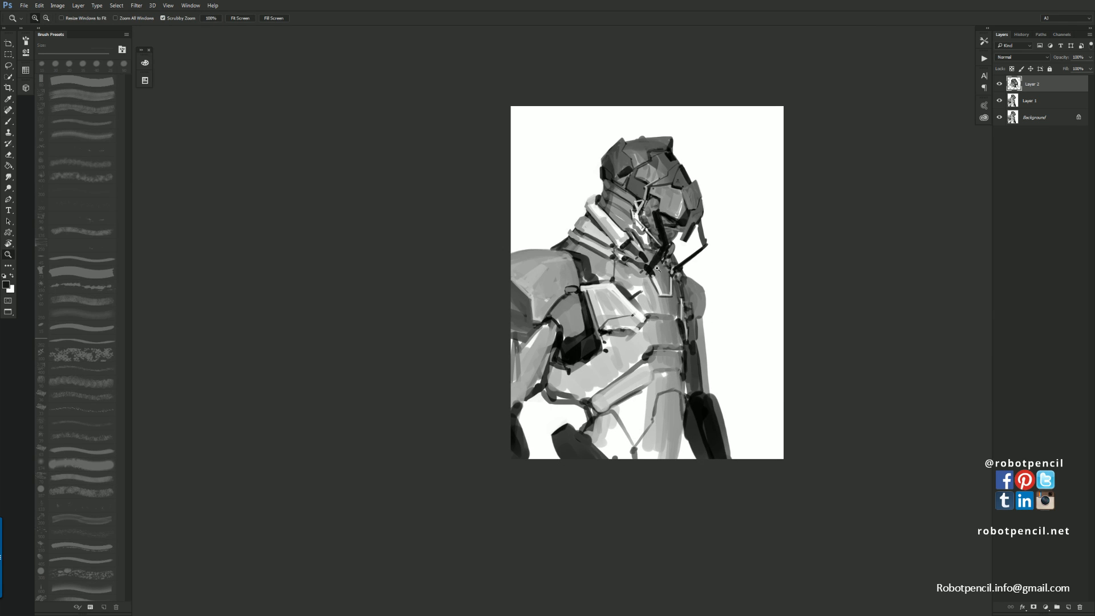
key(F2)
click(687, 190)
key(b)
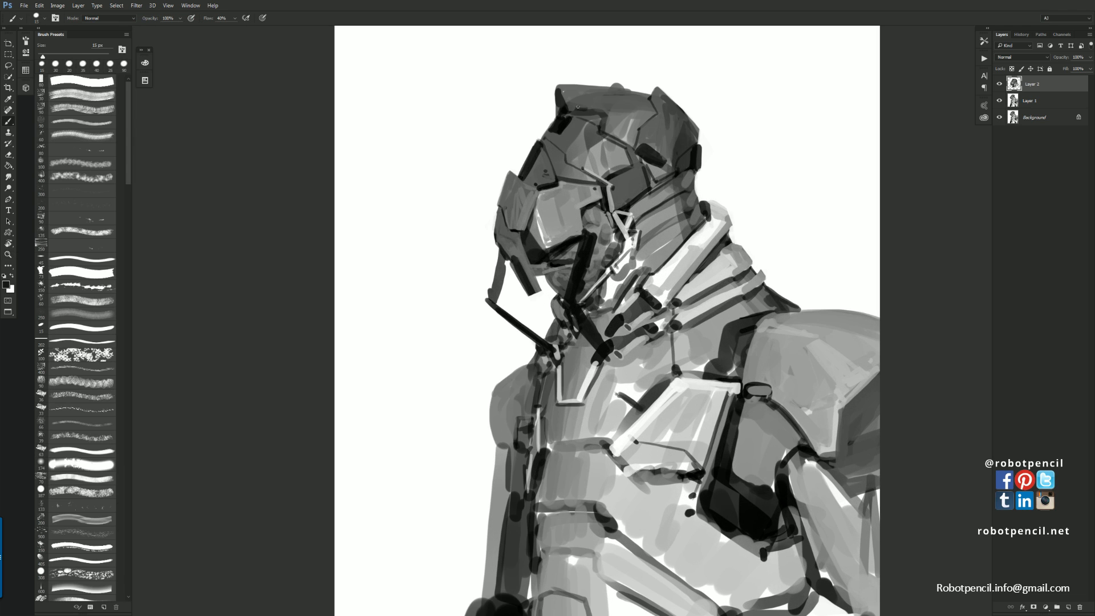
alt+click(553, 101)
drag(554, 85, 561, 98)
alt+click(565, 97)
alt+click(575, 90)
Flip the canvas back, undo an unwanted stroke and touch up the helmet's side plates with sampled tones
key(ctrl+shift+h)
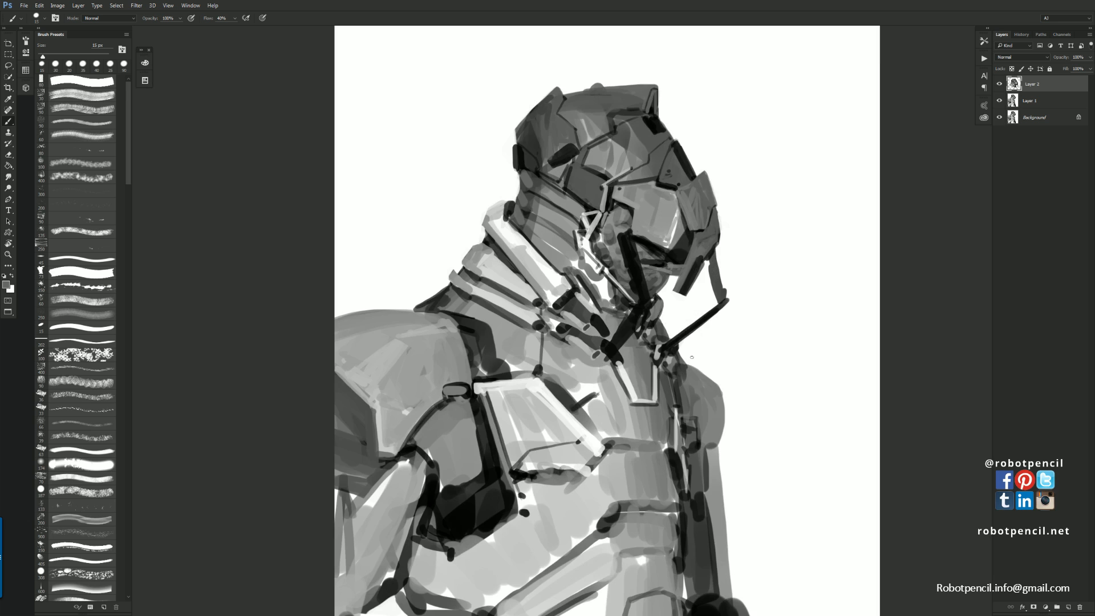
mouse_move(714, 259)
mouse_down()
mouse_move(673, 223)
mouse_move(626, 212)
mouse_up()
alt+click(636, 191)
key(ctrl+z)
drag(593, 173, 597, 191)
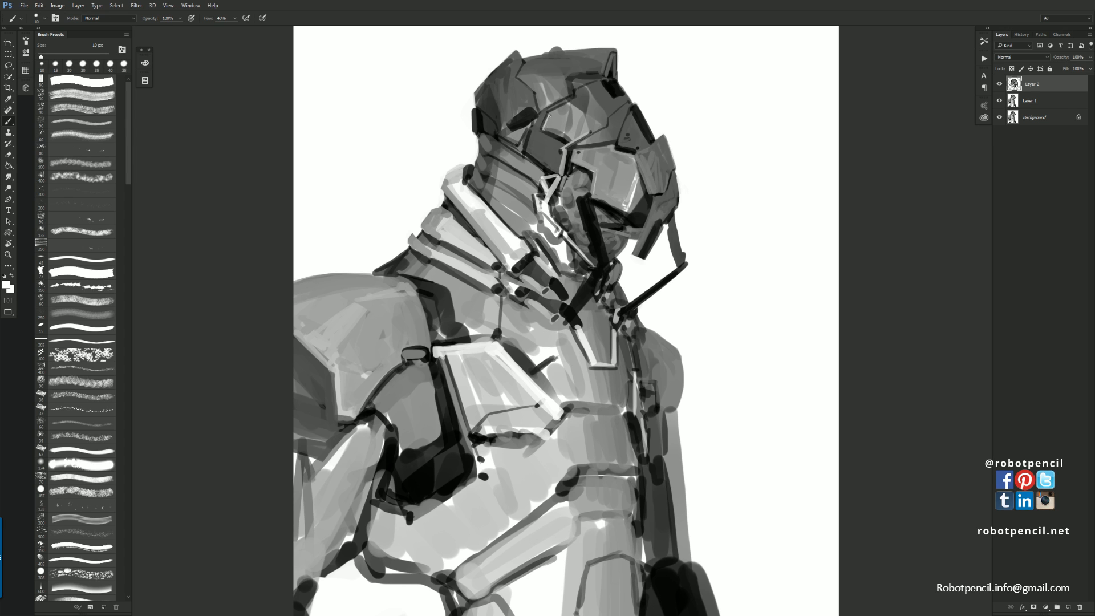
alt+click(546, 126)
drag(550, 115, 552, 125)
Flip the canvas horizontally and paint a black seam beside the far forearm at the waist, plus a dark dab below the hip
key(z)
alt+click(663, 247)
alt+click(663, 247)
key(ctrl+shift+h)
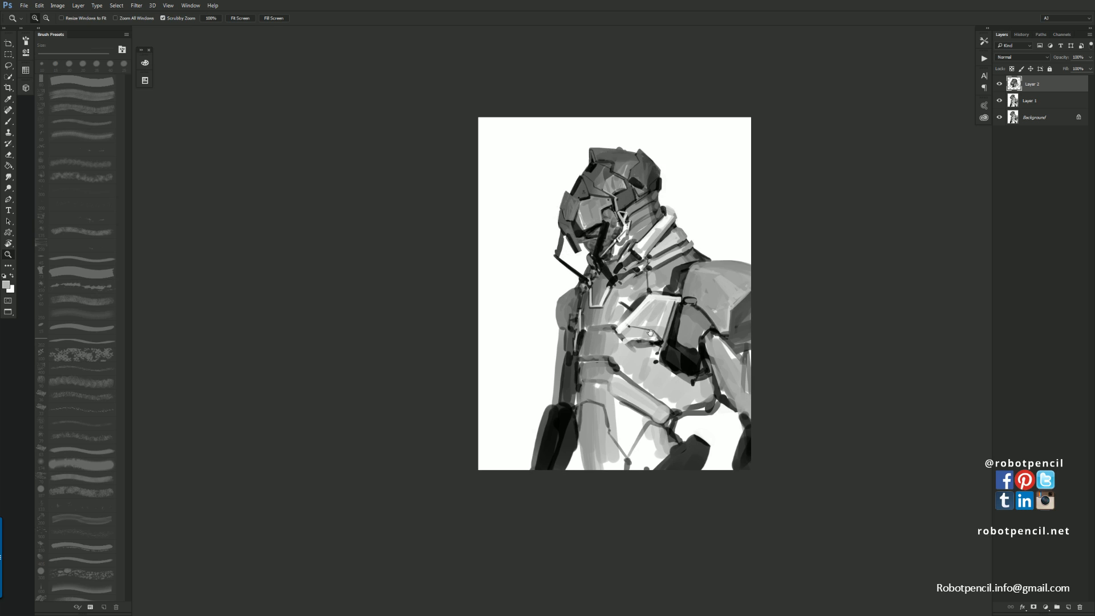
drag(650, 335, 631, 253)
click(630, 253)
key(b)
key(d)
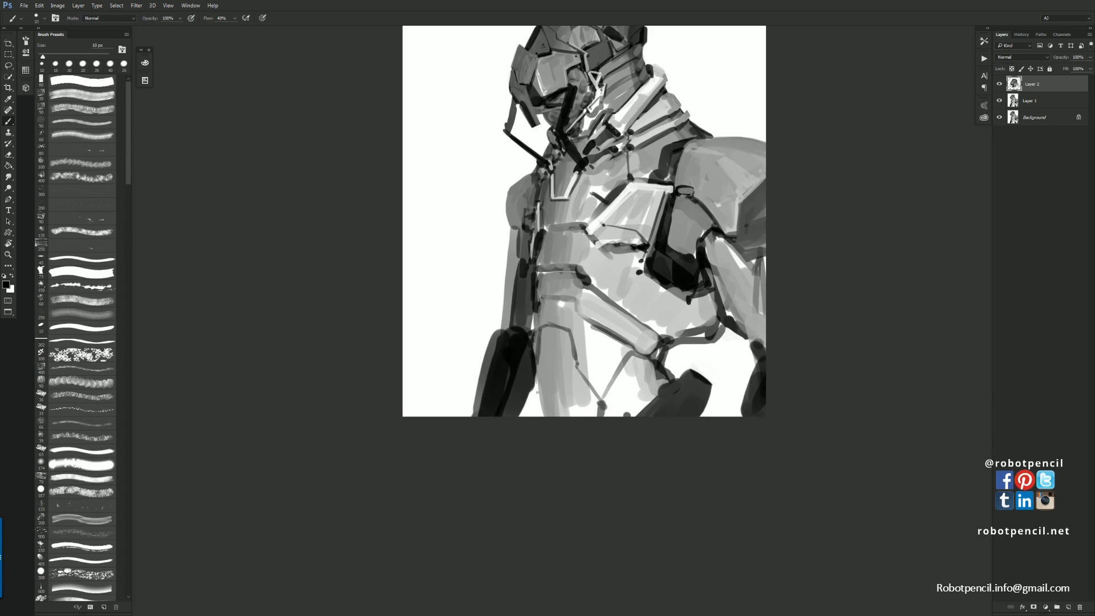
drag(535, 393, 532, 416)
key(bracketright)
key(bracketright)
key(bracketright)
key(bracketright)
key(bracketright)
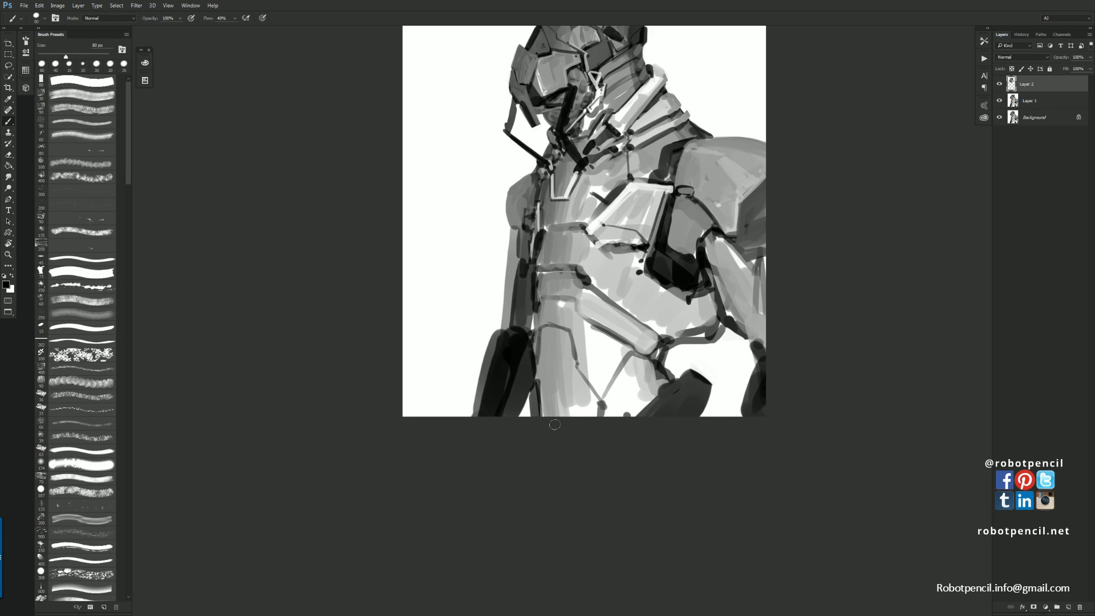
key(bracketright)
key(bracketright)
key(bracketright)
key(bracketright)
key(bracketright)
drag(666, 339, 630, 388)
Undo a stroke near the shoulder and rework the dark band between chest and shoulder with a smaller brush and sampled tones
key(bracketleft)
key(bracketleft)
key(bracketleft)
key(bracketleft)
key(bracketleft)
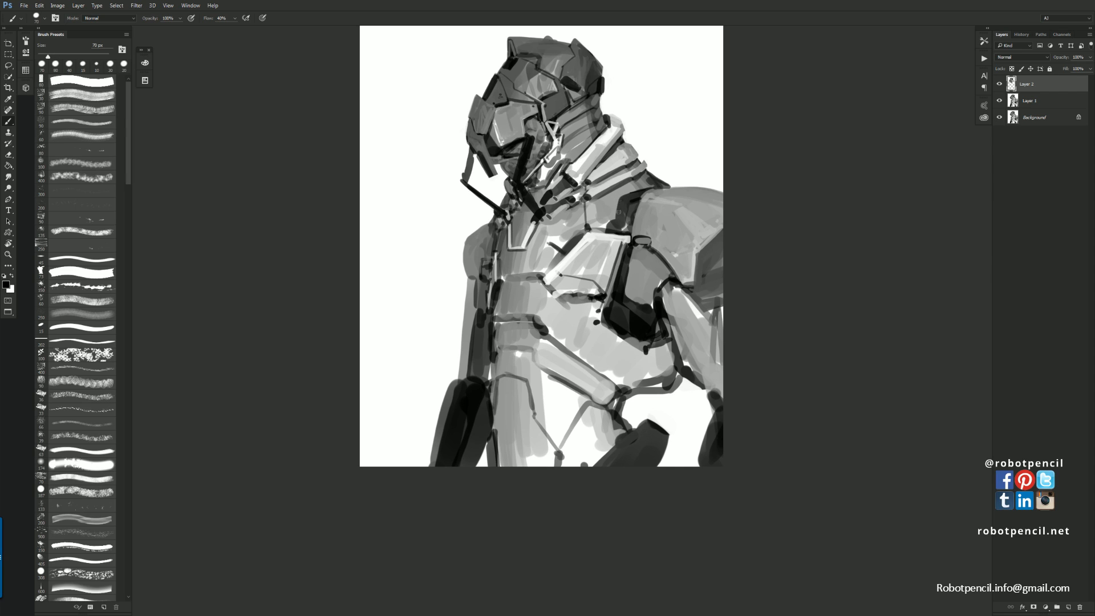
mouse_move(620, 201)
mouse_down()
mouse_move(613, 225)
mouse_move(594, 207)
mouse_move(593, 226)
mouse_move(597, 217)
mouse_up()
key(ctrl+z)
alt+click(609, 215)
alt+click(602, 220)
alt+click(599, 209)
drag(503, 233, 502, 252)
Check the figure in both canvas orientations and darken the gaps where the jaw tube meets the collar
key(F2)
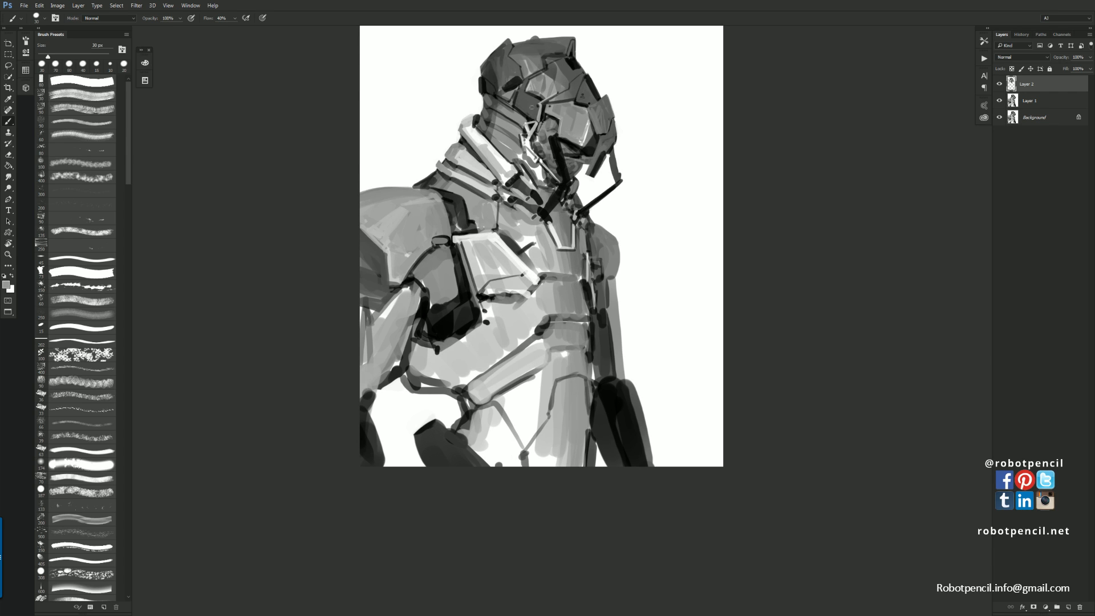
key(d)
key(bracketright)
alt+click(575, 167)
key(ctrl+shift+h)
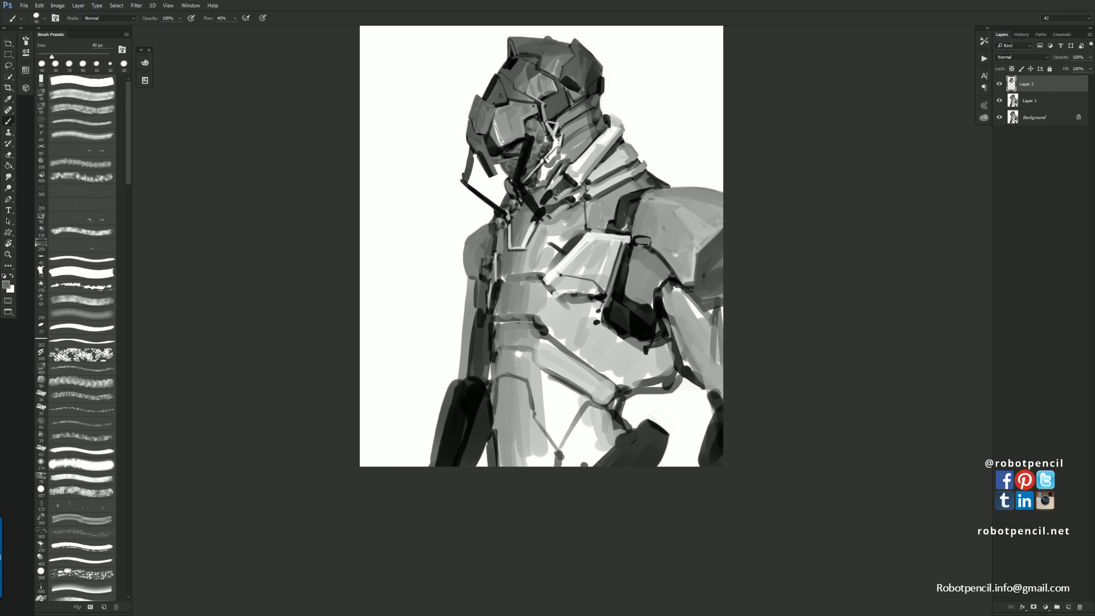
key(ctrl+space)
ctrl+click(534, 221)
alt+click(505, 203)
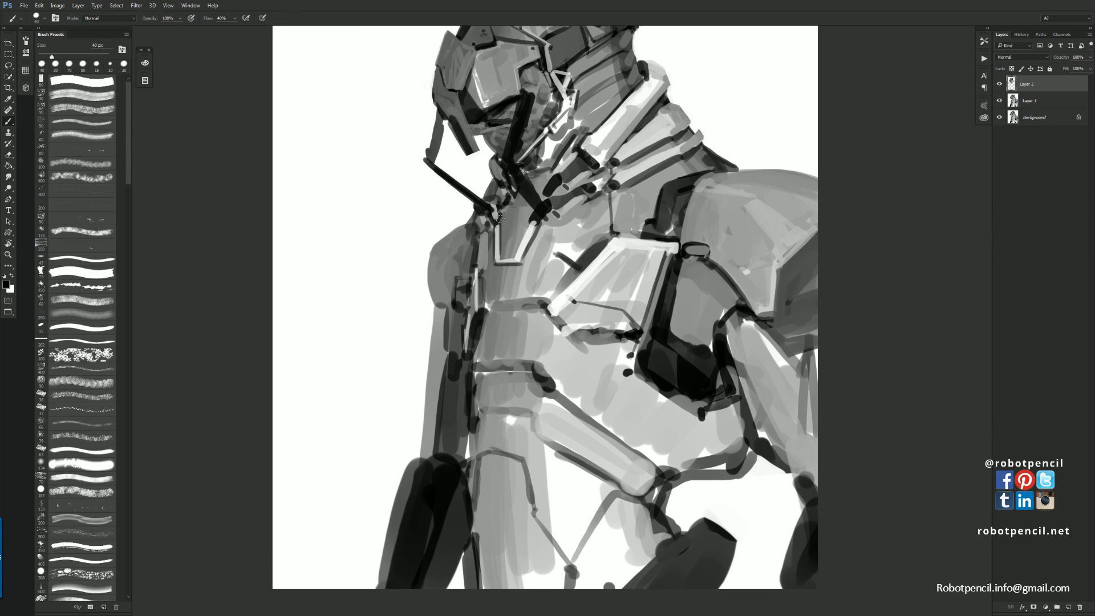
key([)
mouse_move(499, 219)
mouse_down()
mouse_move(513, 197)
mouse_move(530, 219)
mouse_move(524, 207)
mouse_move(531, 218)
mouse_move(571, 168)
mouse_move(546, 174)
mouse_up()
key(z)
alt+click(553, 211)
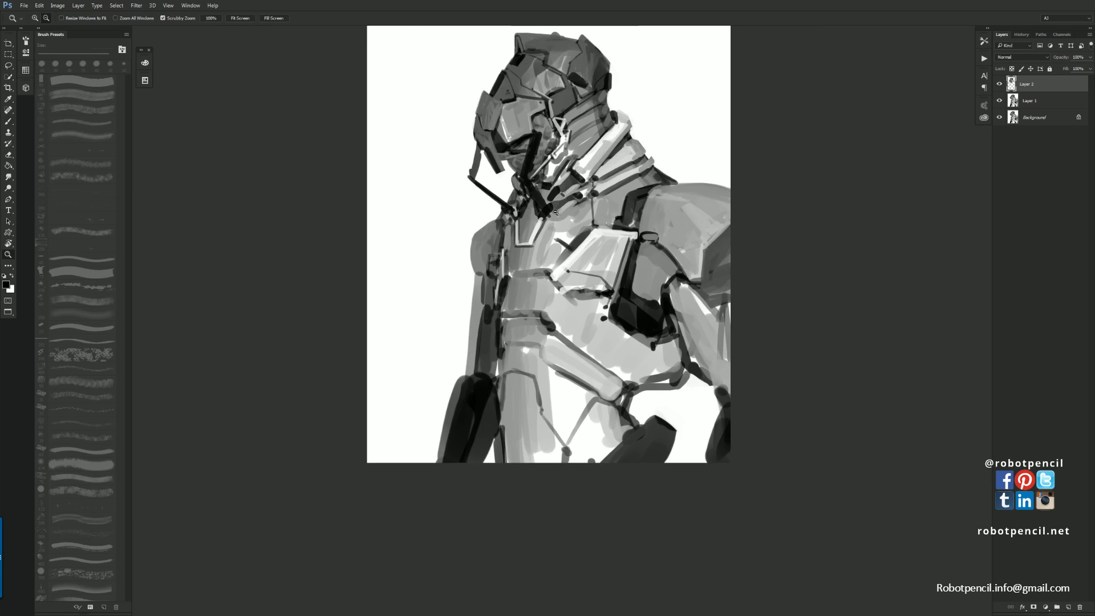
alt+click(551, 211)
Flip the canvas horizontally, try a sampled-grey stroke along the collar's rear upper edge and undo it
key(ctrl+shift+h)
drag(526, 230, 521, 258)
click(489, 186)
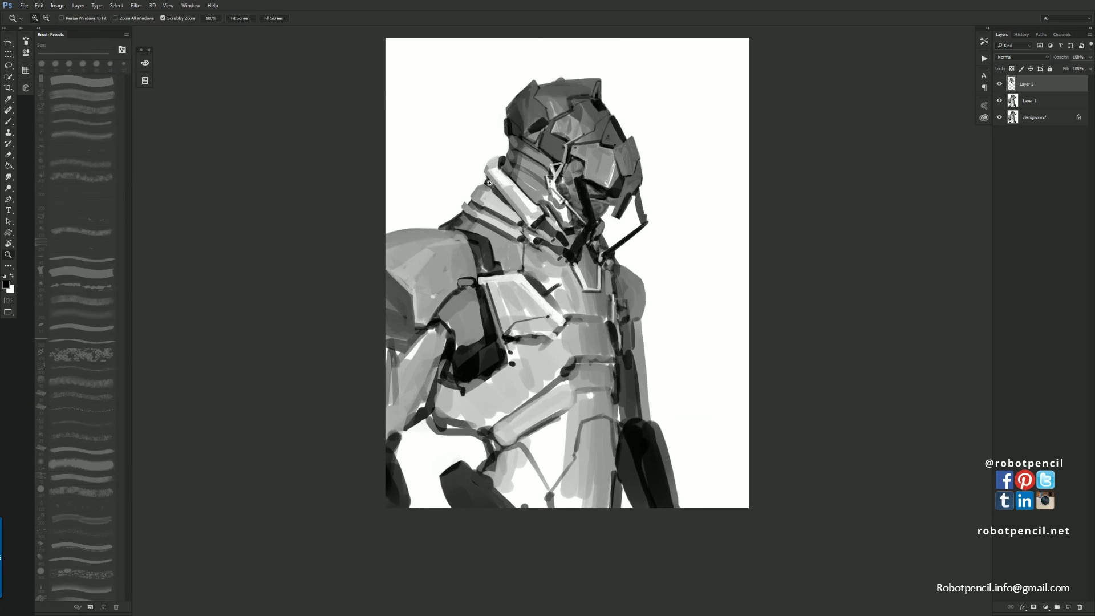
click(489, 185)
key(b)
alt+click(489, 160)
drag(486, 160, 505, 143)
key(ctrl+z)
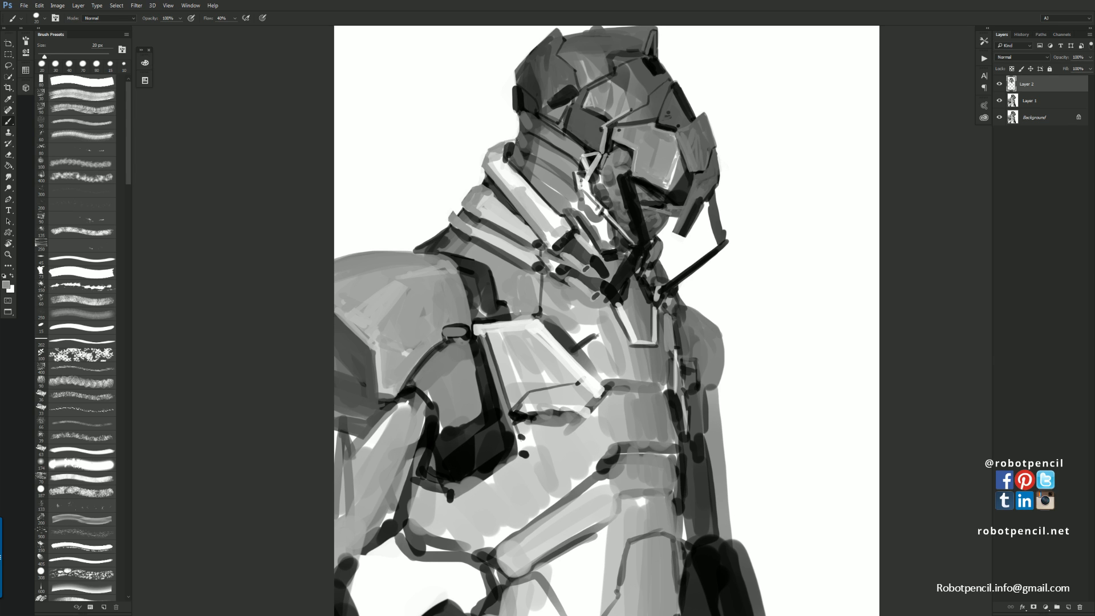
key(z)
alt+click(610, 251)
alt+click(610, 251)
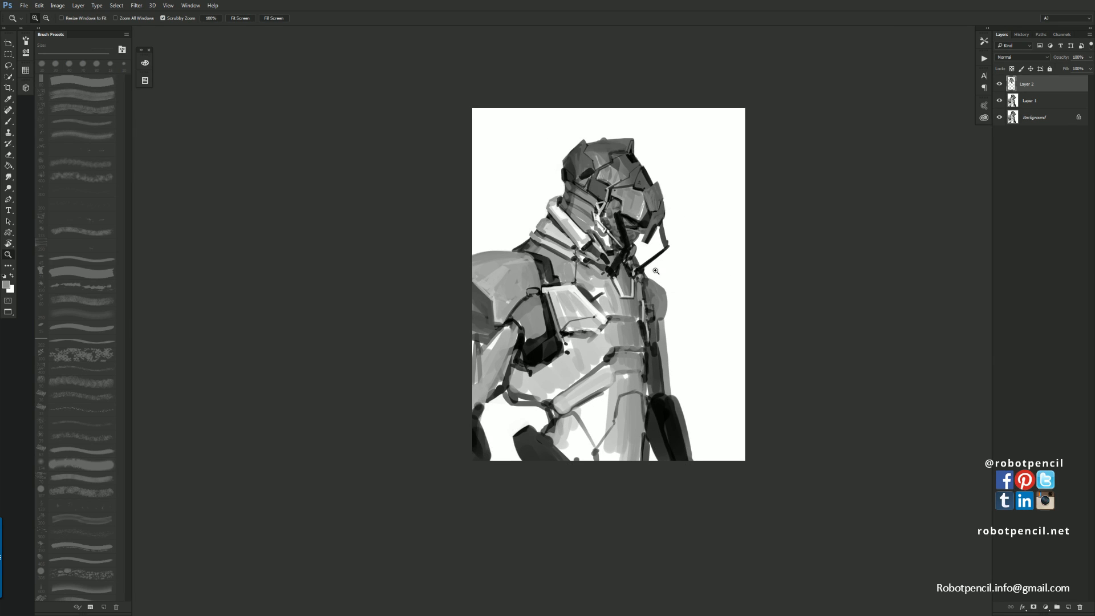
drag(650, 305, 642, 255)
ctrl+click(621, 247)
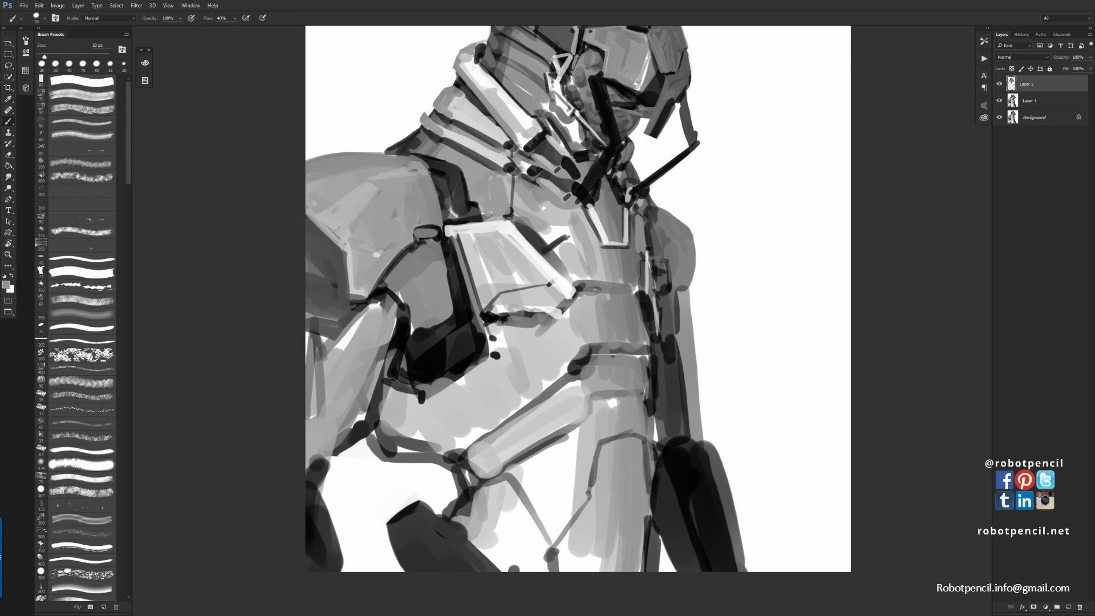
Paint a light trim line around the top edge of the upper abdominal plate, undoing the unwanted stroke
alt+click(575, 291)
mouse_move(576, 289)
mouse_down()
mouse_move(596, 265)
mouse_move(646, 265)
mouse_move(634, 264)
mouse_move(646, 299)
mouse_move(637, 266)
mouse_move(645, 295)
mouse_move(635, 267)
mouse_move(644, 295)
mouse_move(623, 268)
mouse_move(602, 266)
mouse_move(624, 267)
mouse_up()
key(ctrl+z)
Paint a short black slot beneath the light trim and shade the upper abdominal plate with sampled greys
alt+click(644, 298)
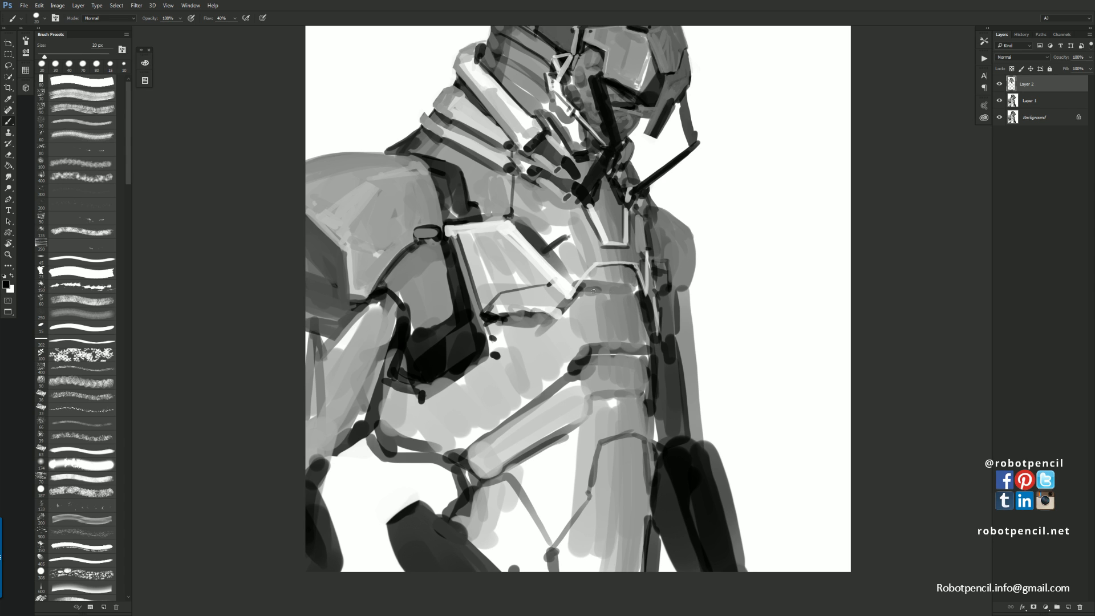
mouse_move(593, 290)
mouse_down()
mouse_move(641, 292)
mouse_move(602, 287)
mouse_move(634, 290)
mouse_move(649, 339)
mouse_up()
key(ctrl+z)
key(bracketright)
alt+click(637, 289)
alt+click(638, 303)
mouse_move(639, 299)
mouse_down()
mouse_move(648, 347)
mouse_move(648, 312)
mouse_move(595, 340)
mouse_up()
alt+click(591, 307)
Shade the side of the abdomen towards the ribs with a larger brush and a sampled grey
key(bracketright)
mouse_move(593, 302)
mouse_down()
mouse_move(594, 348)
mouse_move(588, 328)
mouse_move(569, 351)
mouse_move(544, 346)
mouse_move(556, 369)
mouse_up()
key(bracketright)
key(bracketright)
key(bracketright)
key(bracketright)
key(bracketright)
key(bracketright)
key(bracketright)
key(bracketright)
mouse_move(577, 338)
mouse_down()
mouse_move(565, 356)
mouse_move(539, 359)
mouse_up()
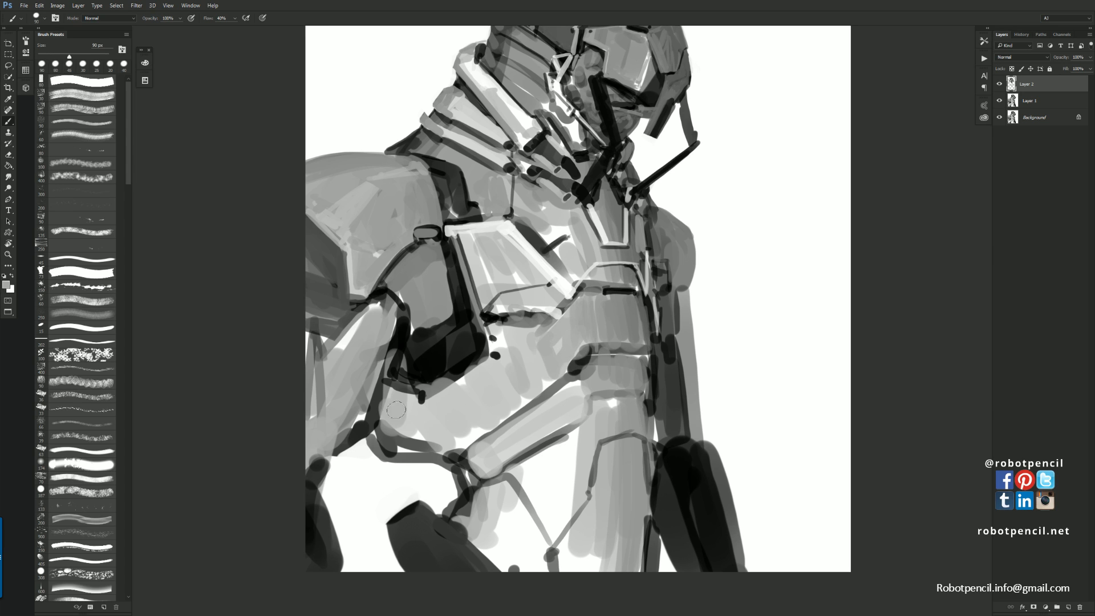
Block in the lower rib panel beneath the black armpit cavity with overlapping sampled grey strokes
mouse_move(388, 396)
mouse_down()
mouse_move(390, 422)
mouse_move(404, 429)
mouse_up()
drag(406, 409, 436, 445)
alt+click(414, 437)
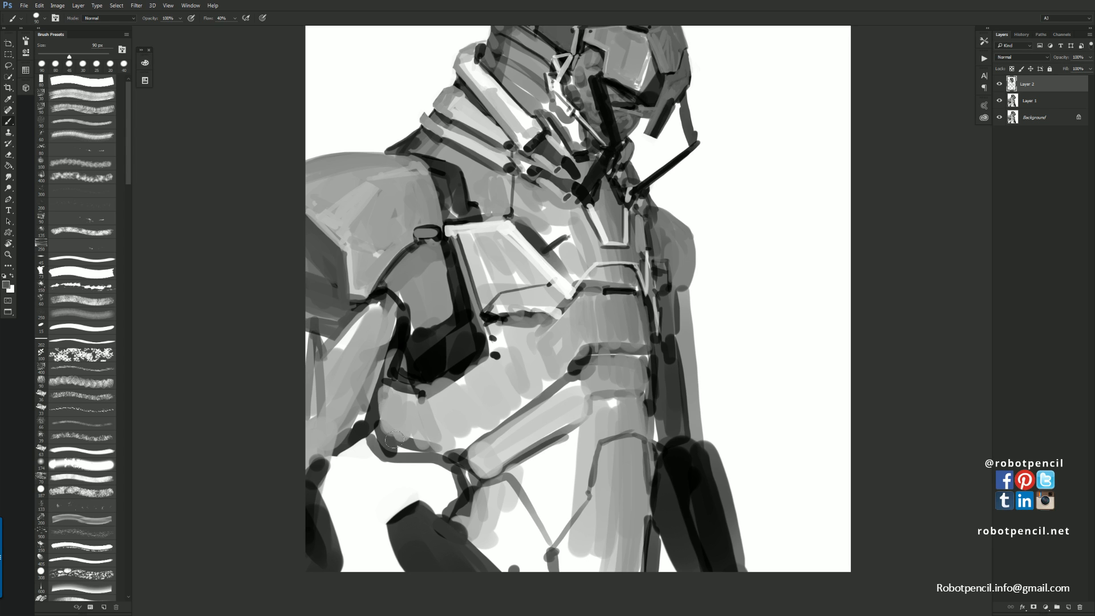
drag(385, 388, 397, 439)
mouse_move(393, 392)
mouse_down()
mouse_move(401, 441)
mouse_move(418, 442)
mouse_up()
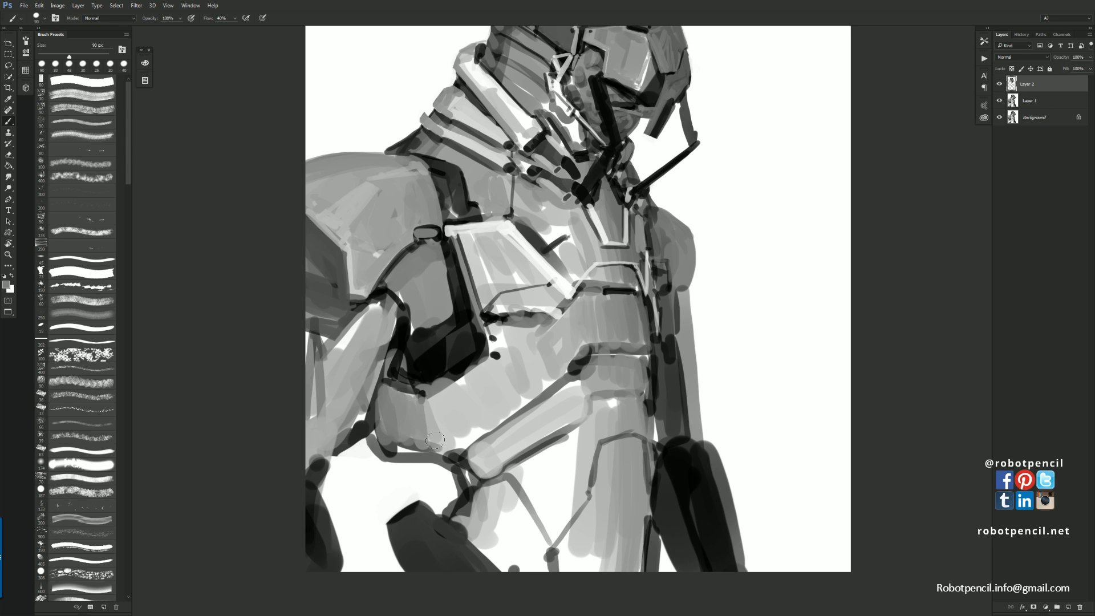
mouse_move(429, 404)
mouse_down()
mouse_move(452, 416)
mouse_move(439, 395)
mouse_move(425, 402)
mouse_move(457, 414)
mouse_move(464, 399)
mouse_move(481, 419)
mouse_up()
Sharpen the lower and inner outlines of the armpit cavity with sampled black and a smaller brush
alt+click(472, 351)
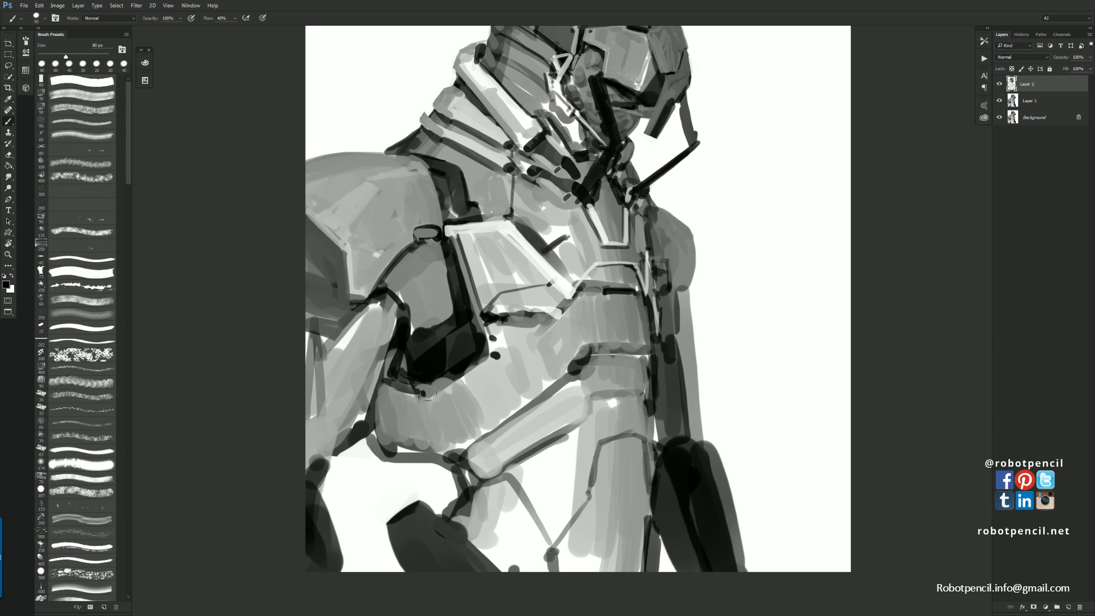
mouse_move(418, 394)
mouse_down()
mouse_move(484, 358)
mouse_move(433, 387)
mouse_up()
mouse_move(485, 359)
mouse_down()
mouse_move(429, 392)
mouse_move(482, 362)
mouse_up()
mouse_move(455, 248)
mouse_down()
mouse_move(485, 341)
mouse_move(449, 244)
mouse_up()
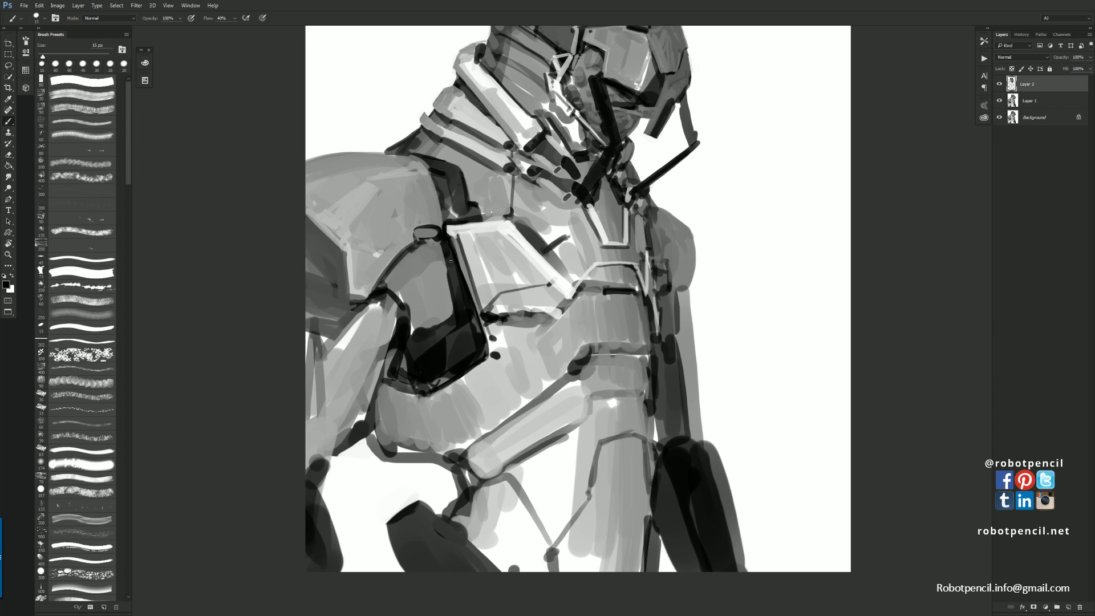
Paint a black gap between the torso and the far upper arm
key(z)
alt+click(473, 298)
alt+click(472, 298)
alt+click(476, 299)
click(546, 318)
click(544, 317)
click(540, 309)
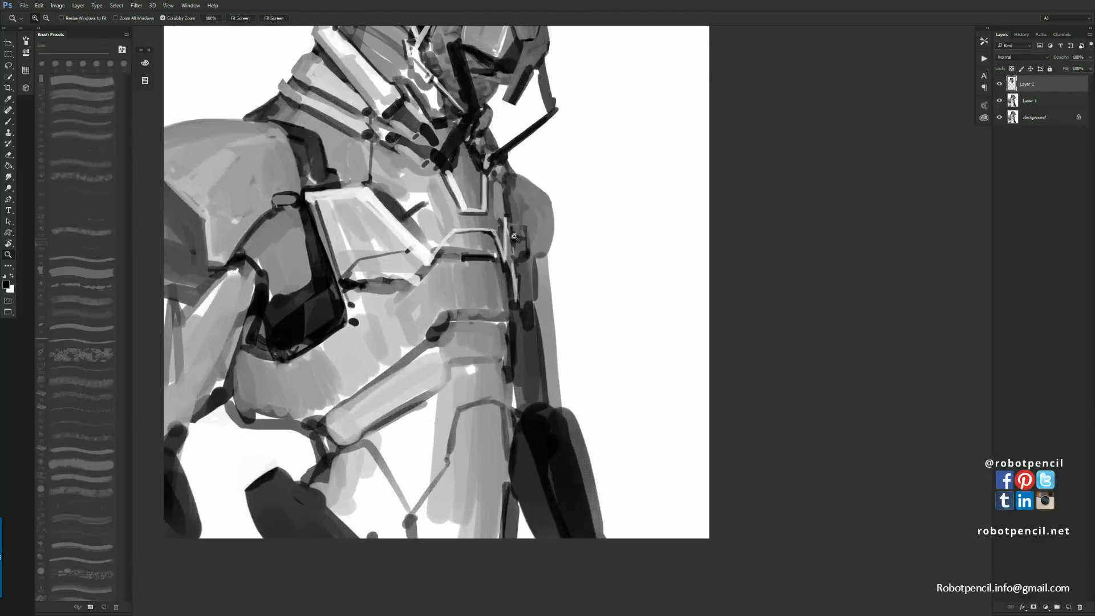
key(b)
mouse_move(513, 236)
mouse_down()
mouse_move(517, 308)
mouse_move(524, 253)
mouse_move(516, 346)
mouse_move(514, 240)
mouse_move(524, 306)
mouse_up()
mouse_move(524, 306)
mouse_down()
mouse_move(515, 241)
mouse_move(527, 317)
mouse_up()
key(])
mouse_move(521, 263)
mouse_down()
mouse_move(517, 342)
mouse_move(549, 278)
mouse_move(563, 292)
mouse_up()
Check the whole figure and flip the canvas horizontally
key(z)
alt+click(527, 352)
alt+click(526, 352)
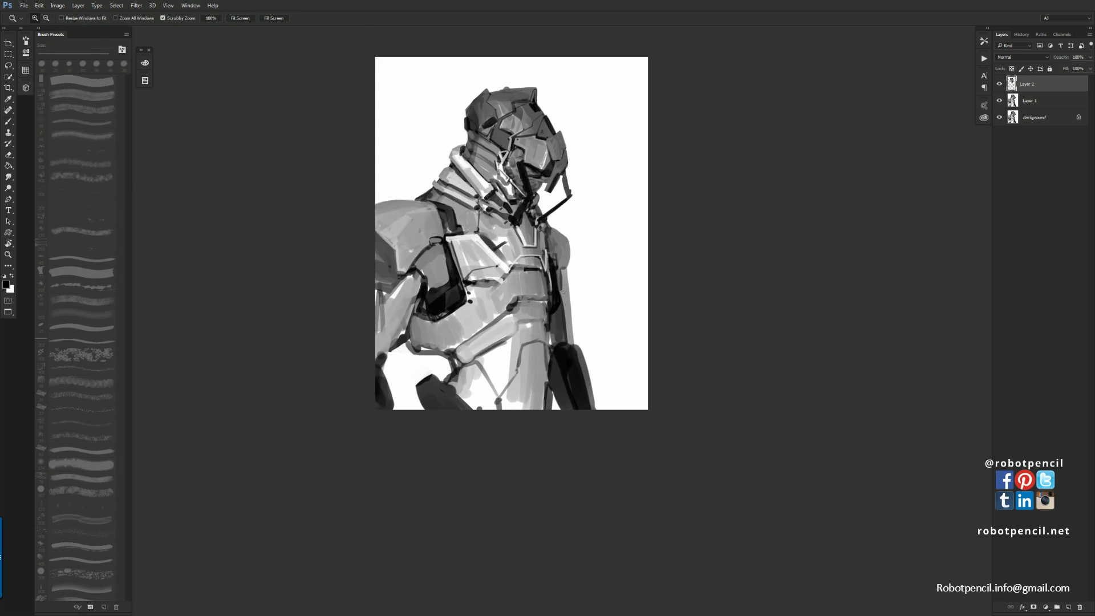
key(b)
key(ctrl+shift+h)
key(z)
click(520, 322)
click(520, 322)
key(b)
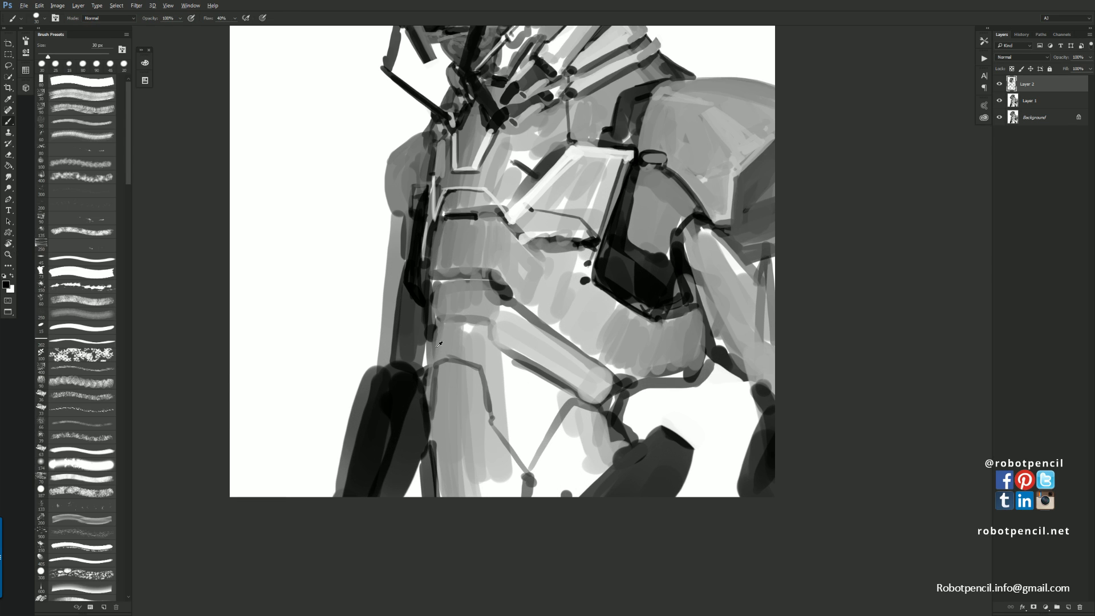
alt+click(438, 344)
drag(439, 284, 487, 282)
key(d)
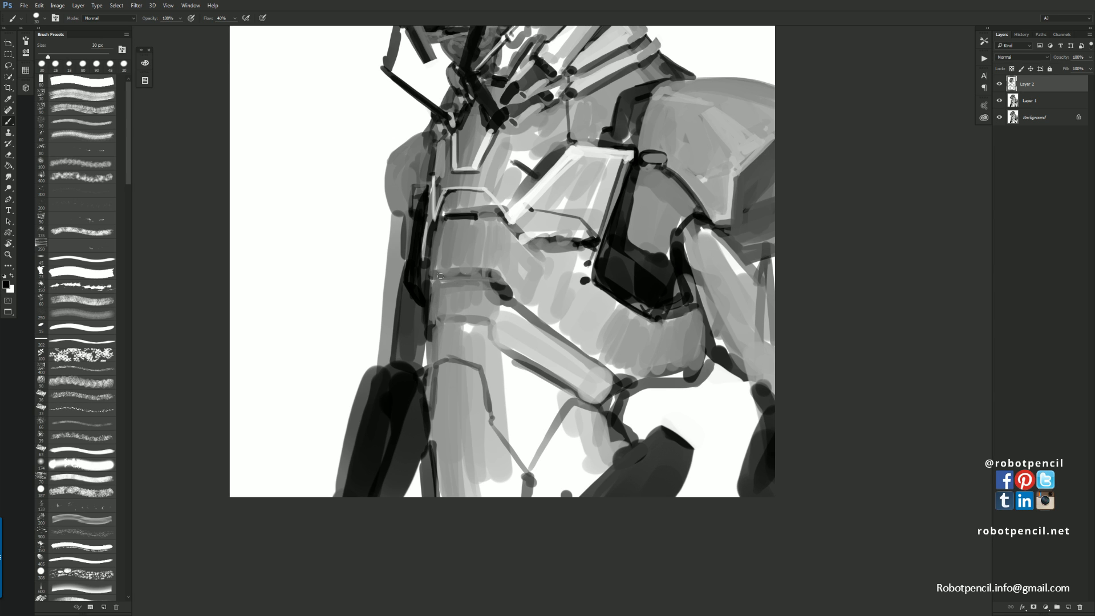
drag(438, 276, 491, 273)
key(ctrl+z)
key(ctrl+z)
Paint dark seams across the middle and lower abdominal plates using 10 px and 20 px brushes
key(bracketleft)
key(bracketleft)
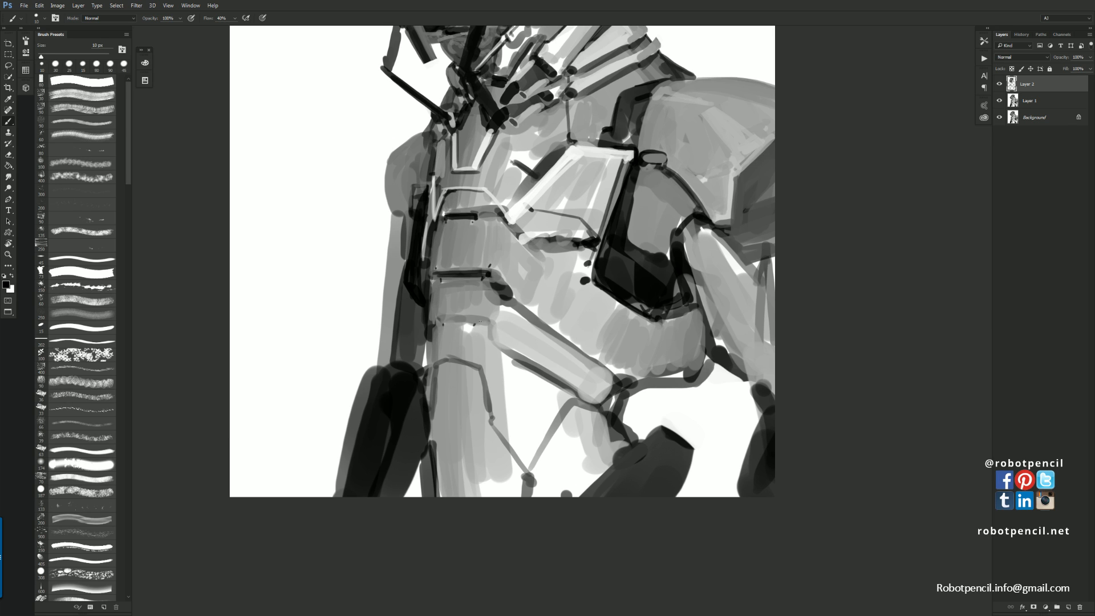
alt+click(459, 331)
alt+click(503, 287)
key(bracketright)
key(bracketright)
mouse_move(436, 322)
mouse_down()
mouse_move(489, 318)
mouse_move(472, 320)
mouse_move(490, 320)
mouse_move(494, 338)
mouse_up()
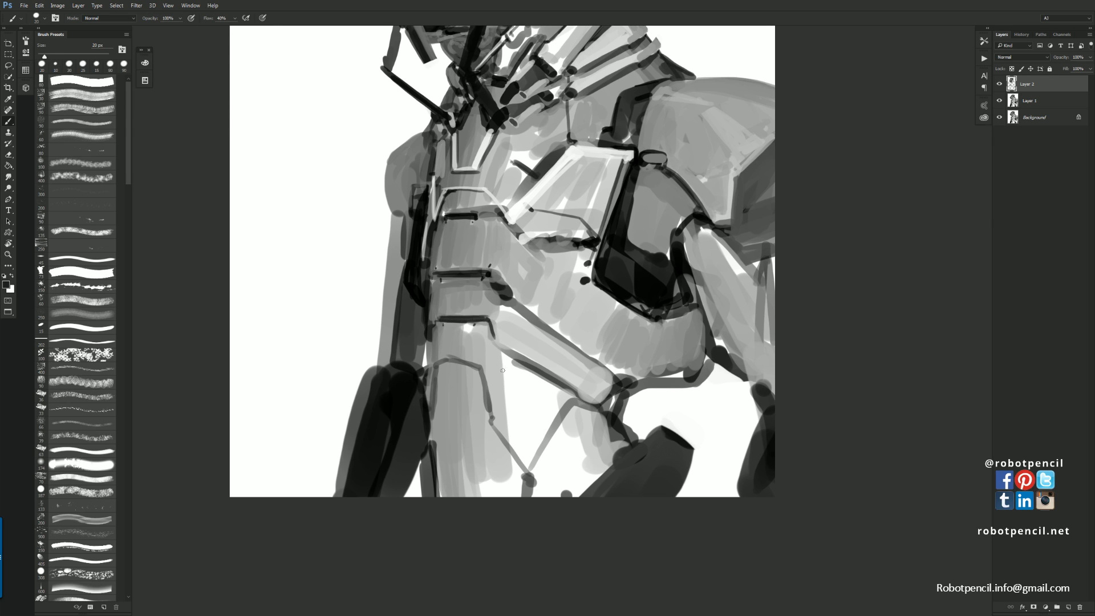
Flip the canvas back and line the upper edge of the diagonal waist strut in black
alt+double_click(520, 369)
key(ctrl+shift+h)
ctrl+double_click(537, 376)
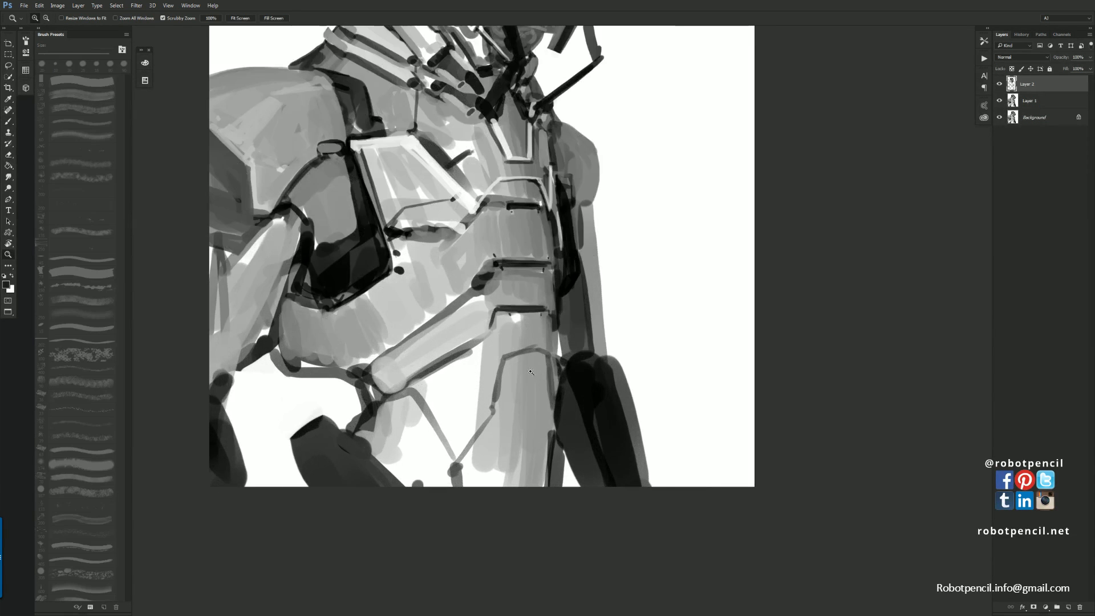
key(b)
alt+click(484, 303)
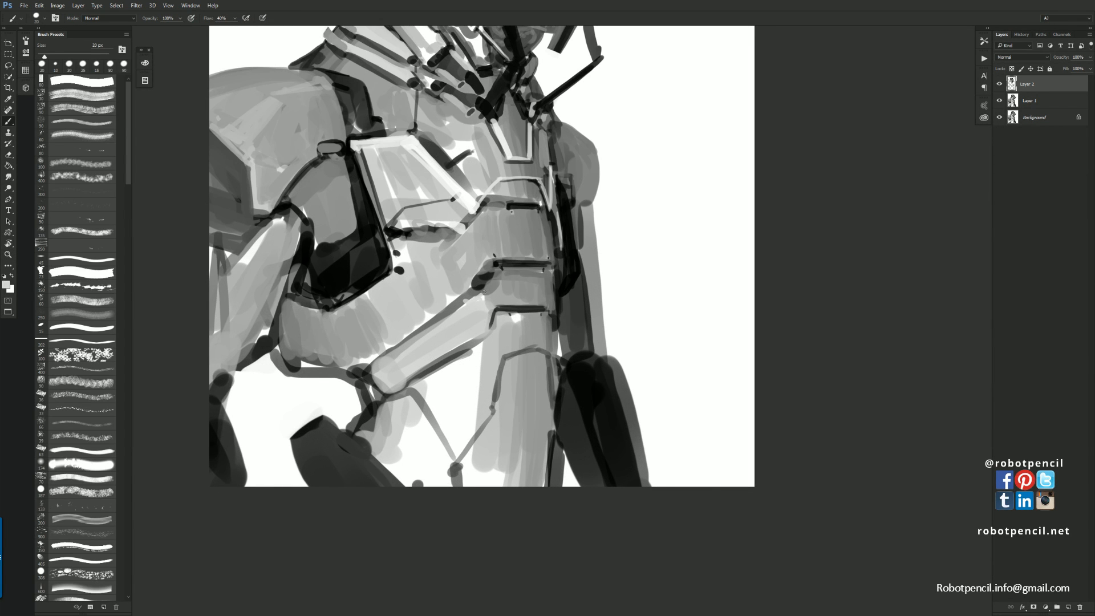
key(bracketright)
key(bracketright)
key(d)
drag(454, 309, 368, 368)
Paint a thin black seam across the lower rib panel, undoing and retrying strokes at different brush sizes
key(bracketleft)
key(bracketleft)
key(bracketleft)
key(bracketleft)
key(bracketleft)
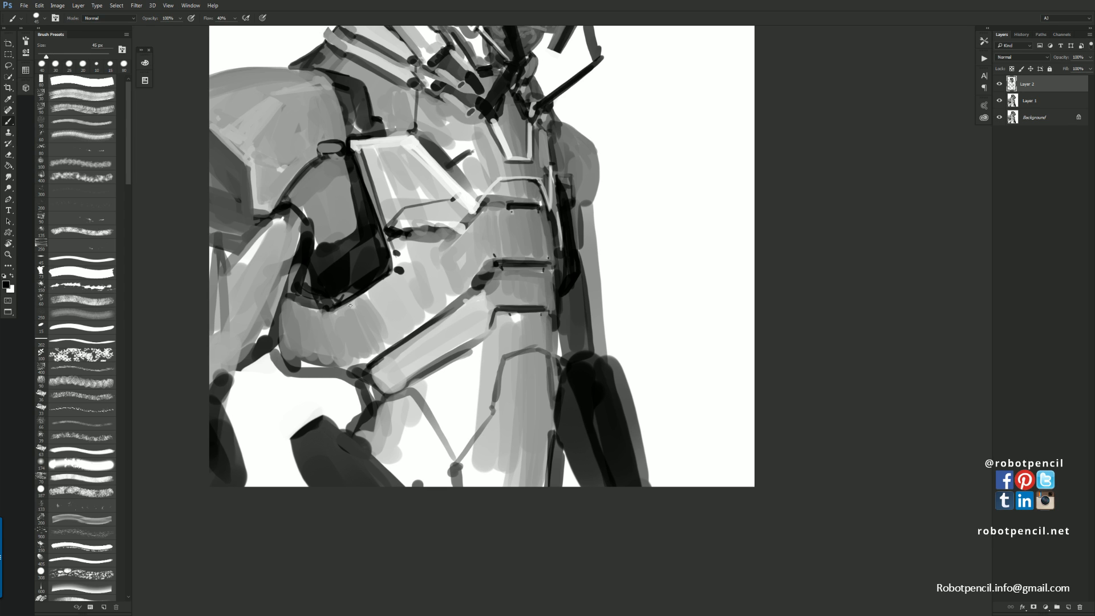
drag(350, 306, 368, 342)
drag(351, 304, 374, 347)
key(ctrl+alt+z)
key(ctrl+alt+z)
key(bracketright)
key(bracketright)
drag(350, 303, 377, 358)
key(ctrl+alt+z)
key(ctrl+alt+z)
Examine the whole figure and the helmet with the canvas flipped horizontally
key(z)
alt+click(390, 370)
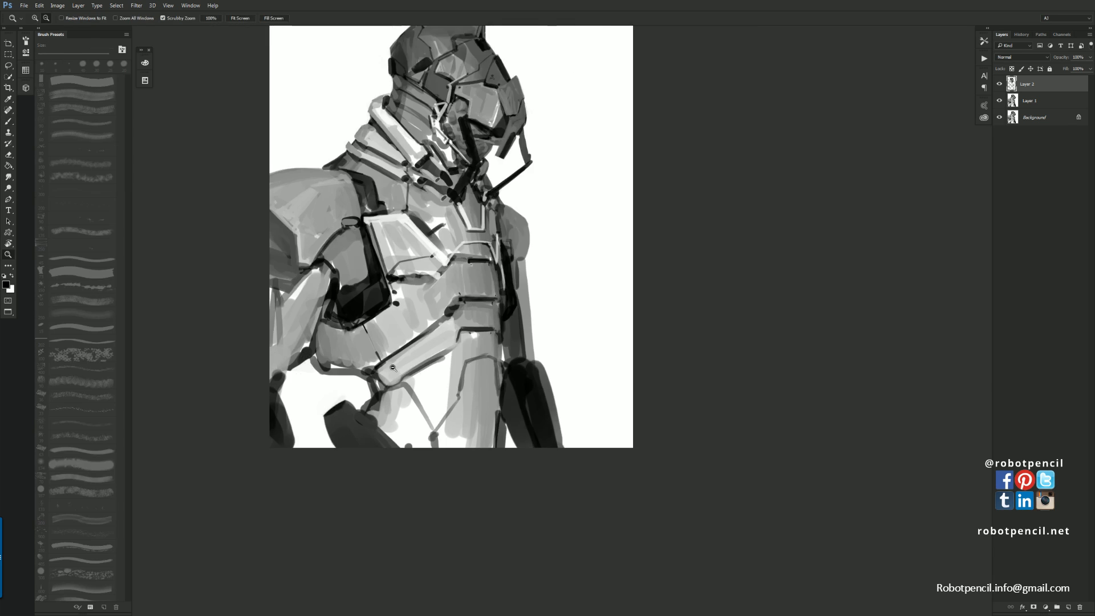
alt+click(389, 370)
key(ctrl+shift+h)
click(480, 228)
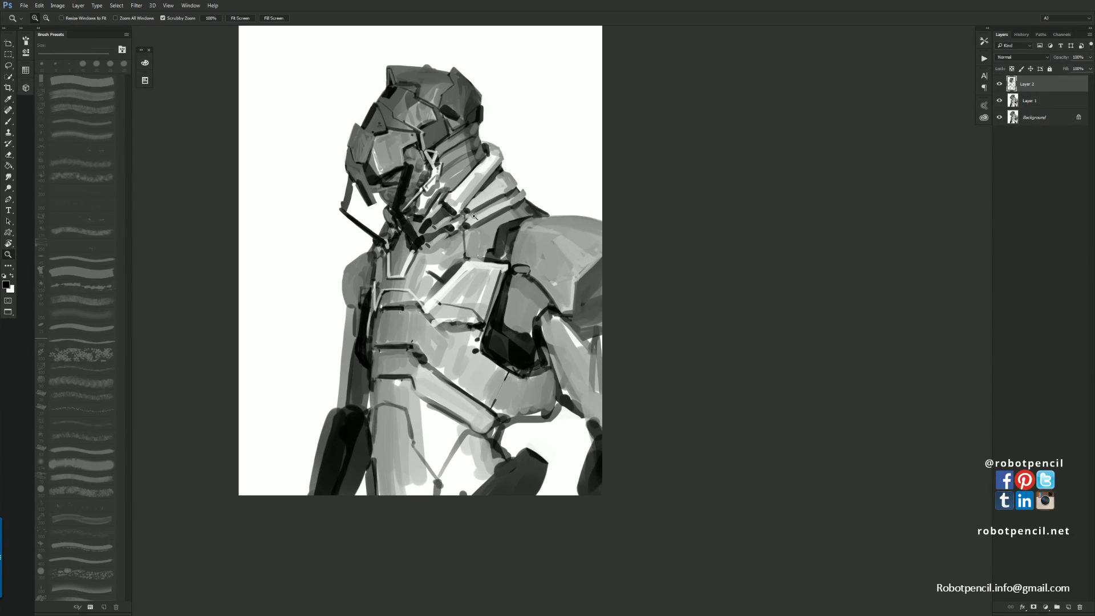
drag(462, 196, 480, 231)
click(480, 231)
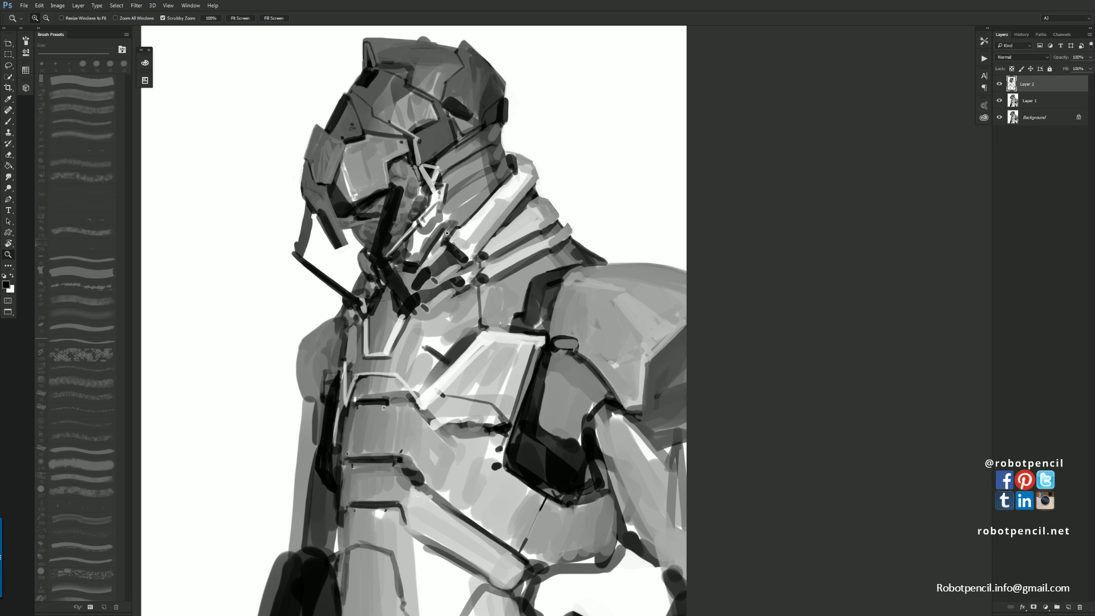
drag(355, 176, 455, 220)
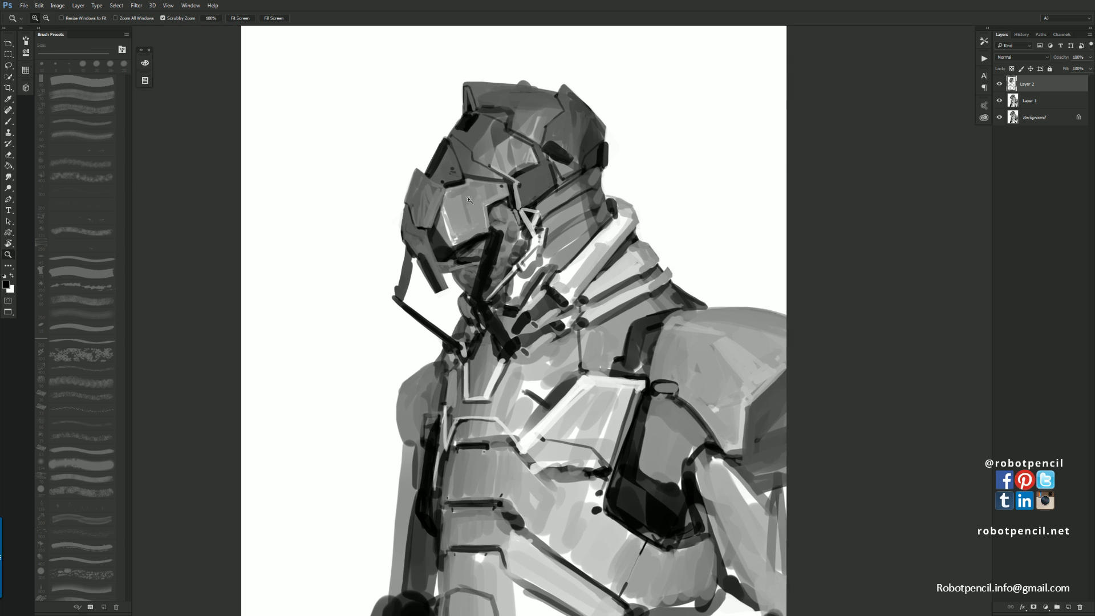
ctrl+click(506, 203)
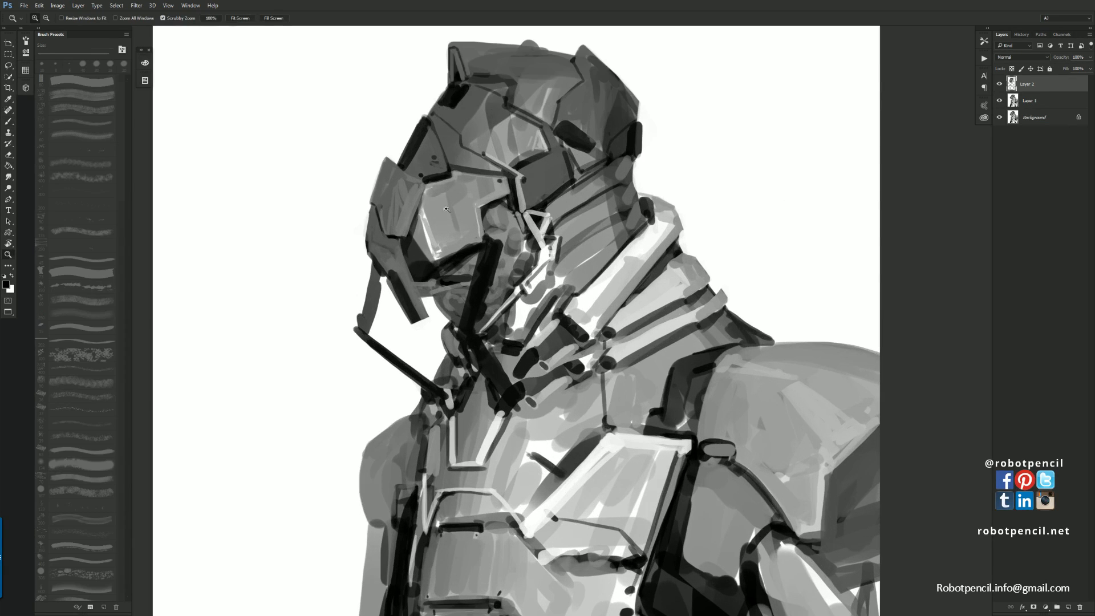
Add light highlights along the lower edges of the large face plate with a 10 px brush and sampled greys
alt+click(432, 211)
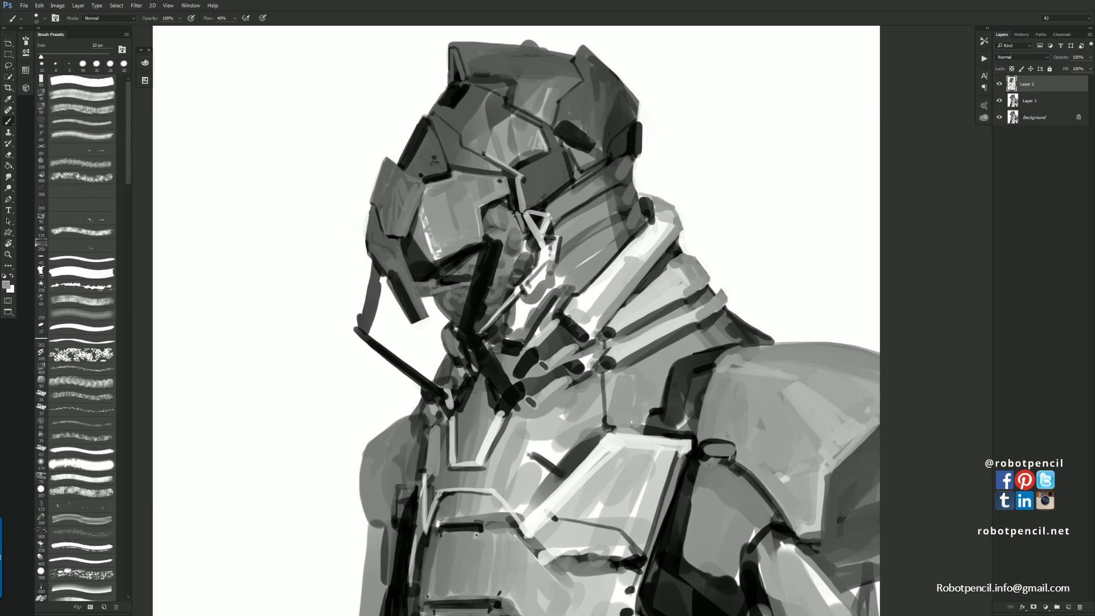
mouse_move(526, 269)
mouse_down()
mouse_move(500, 228)
mouse_move(504, 252)
mouse_up()
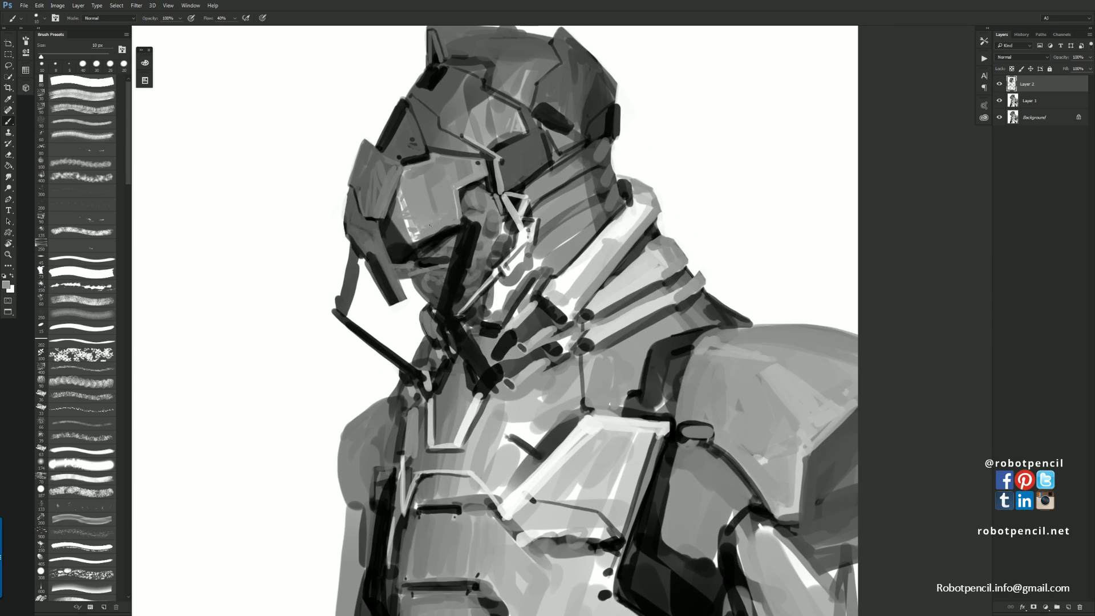
alt+click(416, 239)
alt+click(421, 235)
mouse_move(436, 232)
mouse_down()
mouse_move(414, 242)
mouse_move(462, 218)
mouse_move(414, 241)
mouse_move(435, 235)
mouse_up()
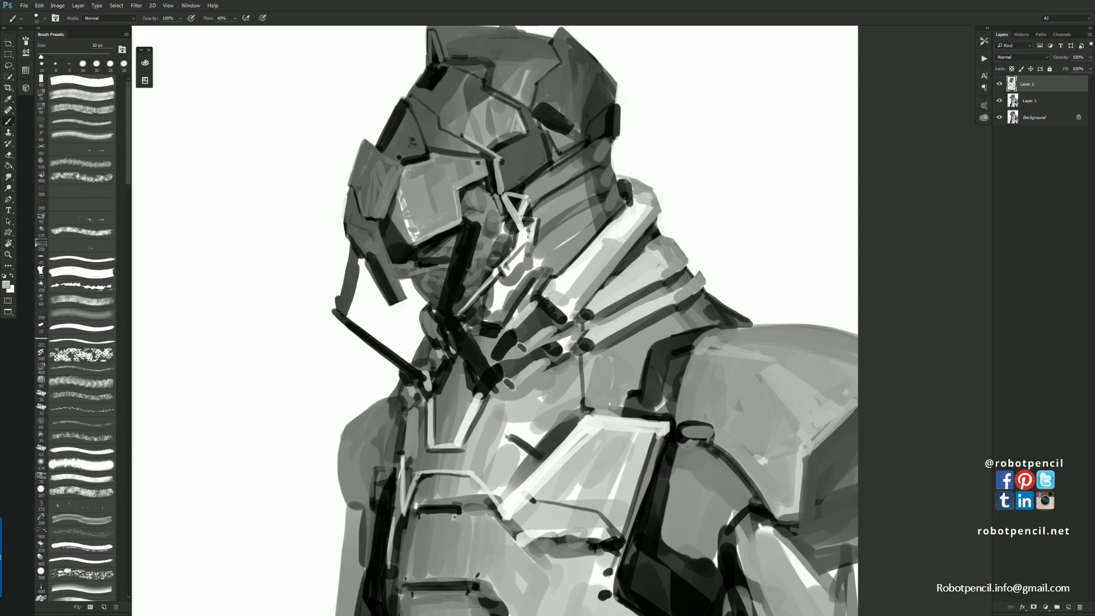
drag(454, 188, 468, 166)
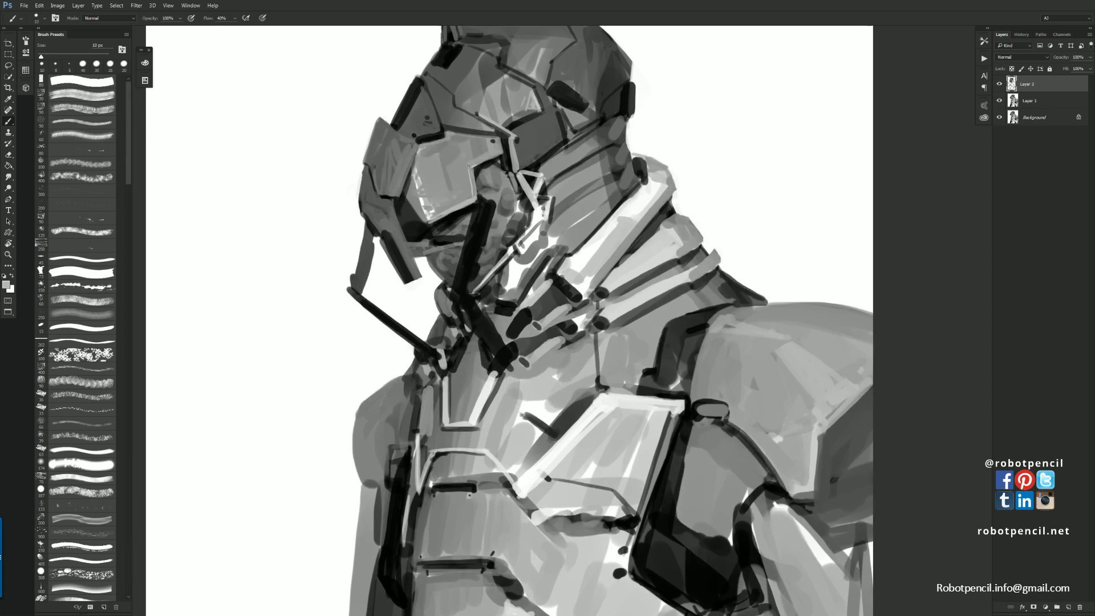
Sample greys on the mask and blend the tones of its front plates with the Smudge tool
alt+click(419, 150)
alt+click(409, 150)
key(r)
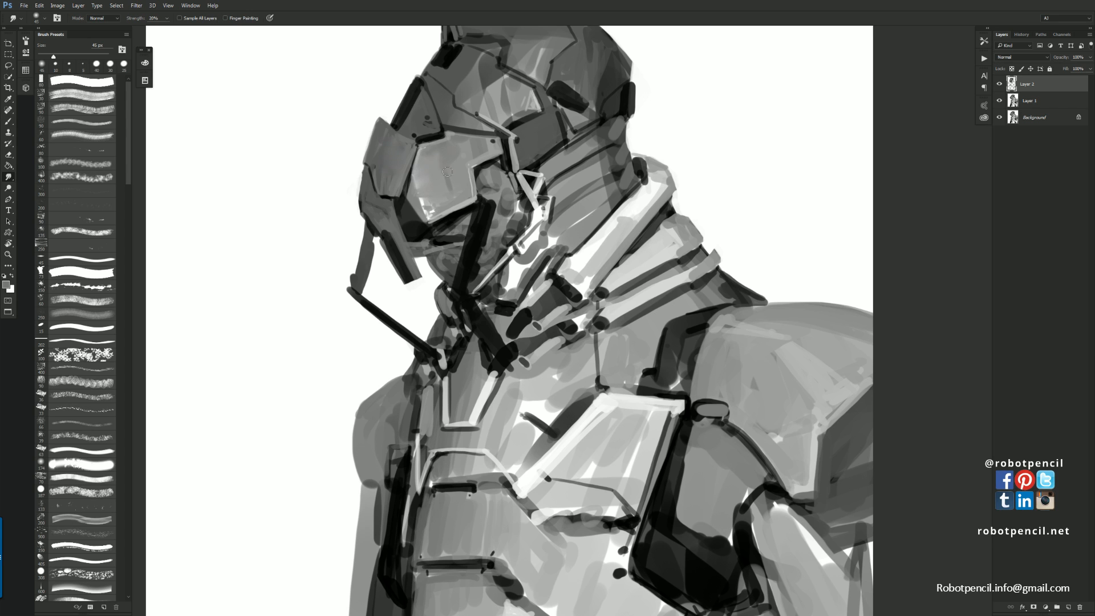
Flip the canvas horizontally and rework the large face plate's inner corner and edge with sampled greys at 10 px
key(z)
alt+click(459, 204)
alt+click(459, 204)
key(F2)
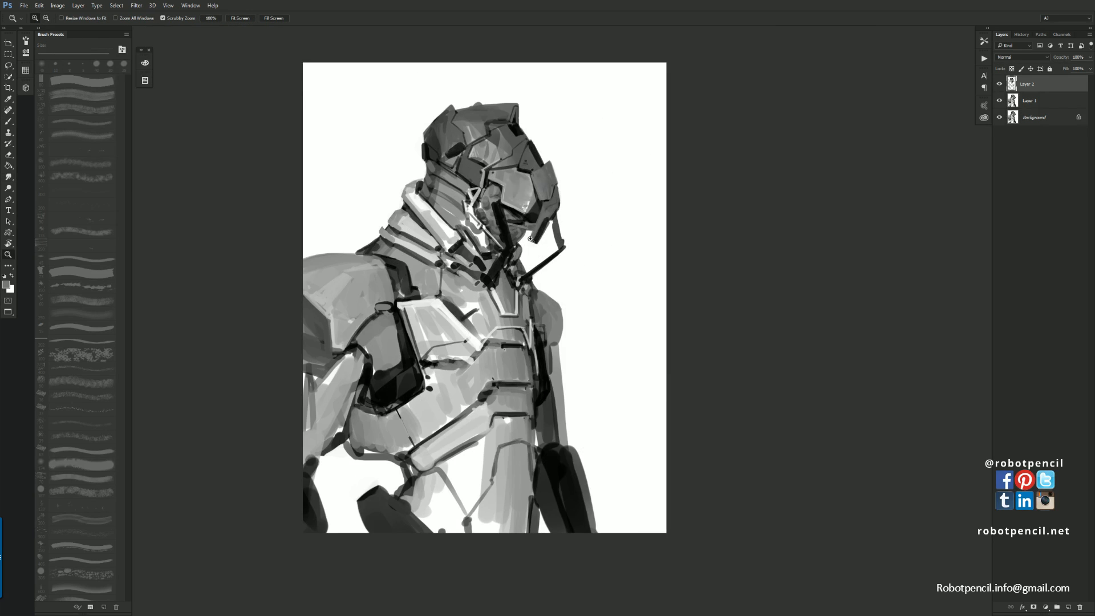
click(524, 185)
key(b)
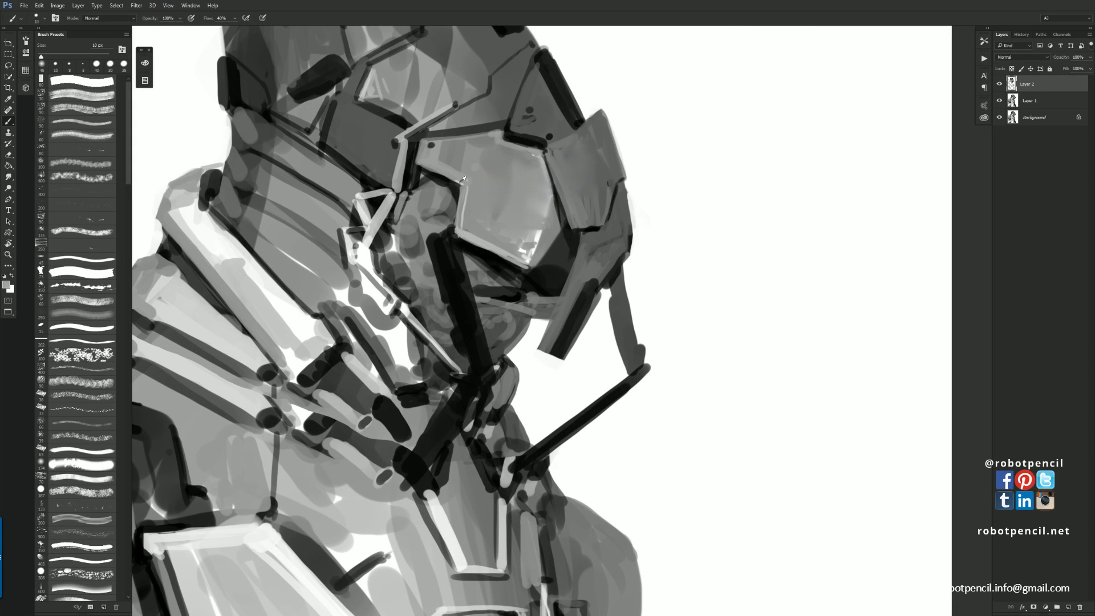
alt+click(460, 182)
mouse_move(460, 183)
mouse_down()
mouse_move(423, 166)
mouse_move(464, 181)
mouse_move(455, 168)
mouse_move(478, 143)
mouse_move(497, 166)
mouse_up()
alt+click(455, 174)
mouse_move(460, 215)
mouse_down()
mouse_move(460, 186)
mouse_move(457, 226)
mouse_up()
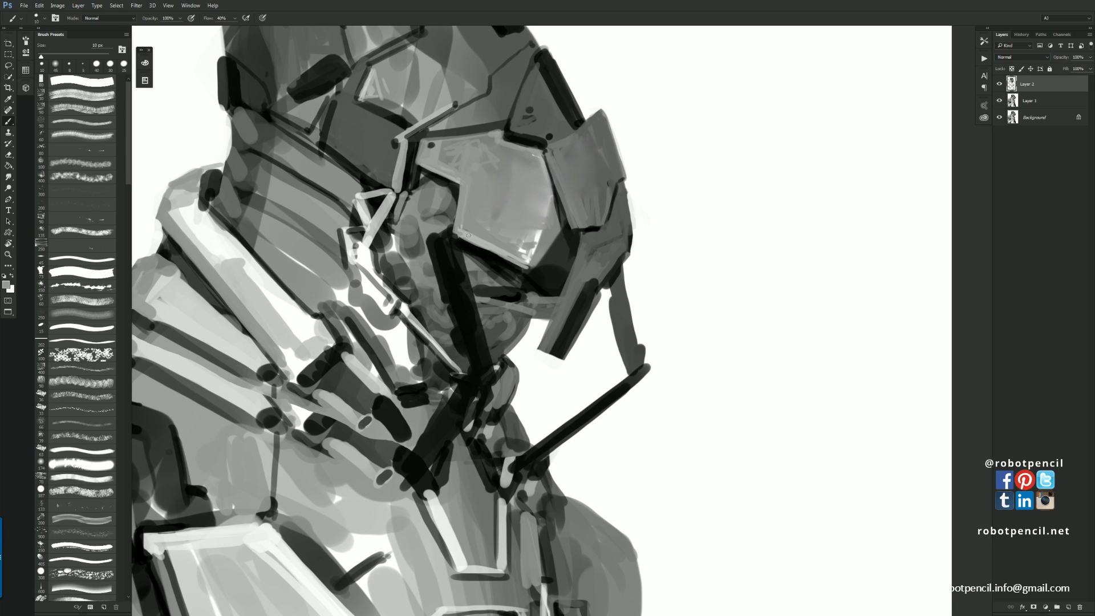
Paint a dark accent on the lower outer edge of the mask's front jaw guard with a sampled tone
key(z)
alt+click(536, 251)
alt+click(536, 251)
alt+click(534, 257)
drag(534, 258, 552, 183)
click(555, 184)
click(556, 183)
key(b)
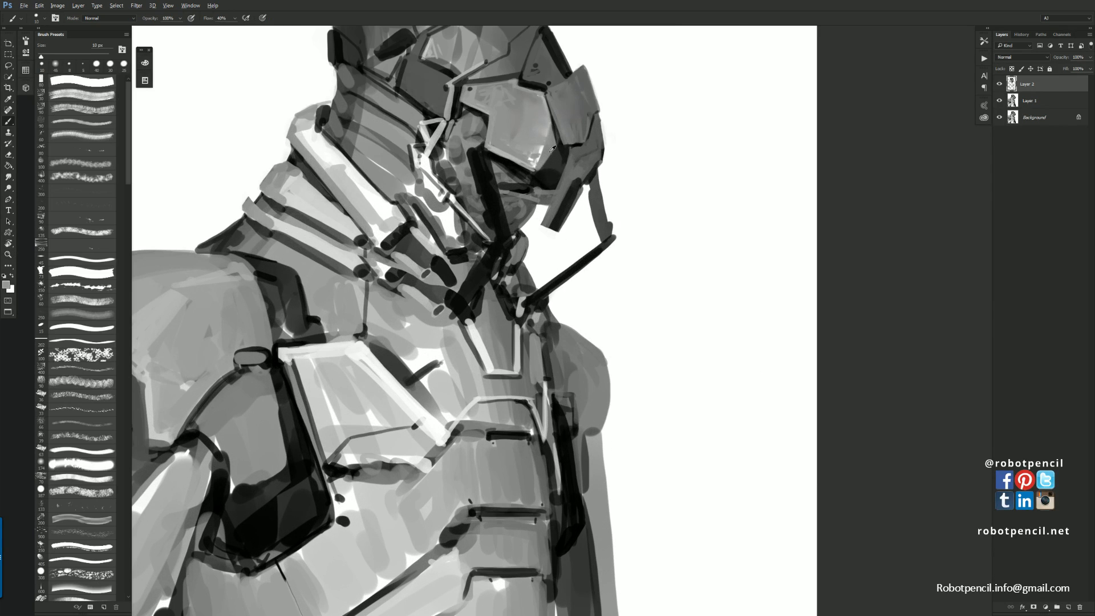
alt+click(555, 149)
alt+click(556, 149)
drag(584, 195, 591, 182)
Refine the jaw guard's facets and edges with sampled tones and a 9 px brush
alt+click(602, 153)
alt+click(579, 182)
alt+click(590, 173)
alt+click(599, 163)
key(bracketleft)
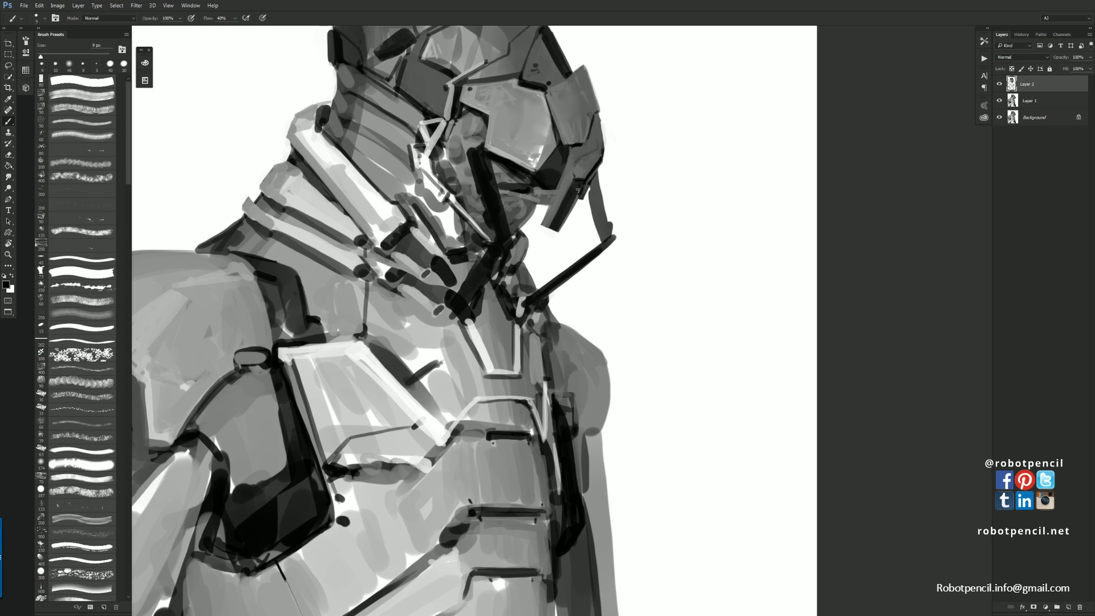
alt+click(579, 167)
mouse_move(565, 169)
mouse_down()
mouse_move(568, 155)
mouse_move(557, 189)
mouse_up()
mouse_move(581, 145)
mouse_down()
mouse_move(596, 137)
mouse_move(584, 156)
mouse_move(596, 157)
mouse_up()
Flip the canvas horizontally, touch up the face plate with a sampled tone, and ready a 7 px black brush
key(bracketright)
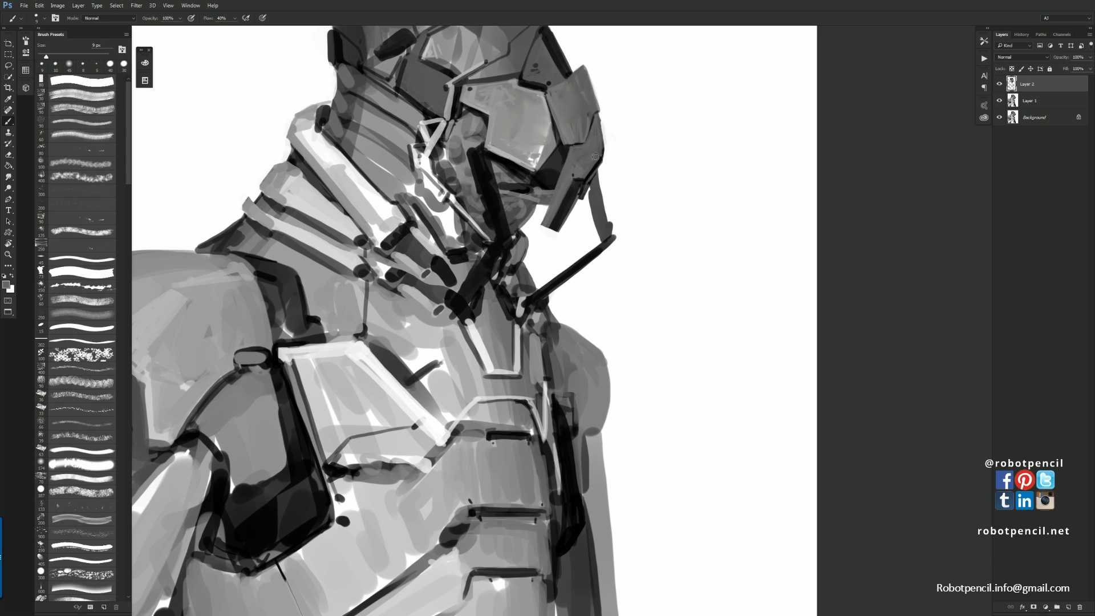
key(bracketright)
key(bracketright)
key(bracketright)
scroll(582, 161, up, 3)
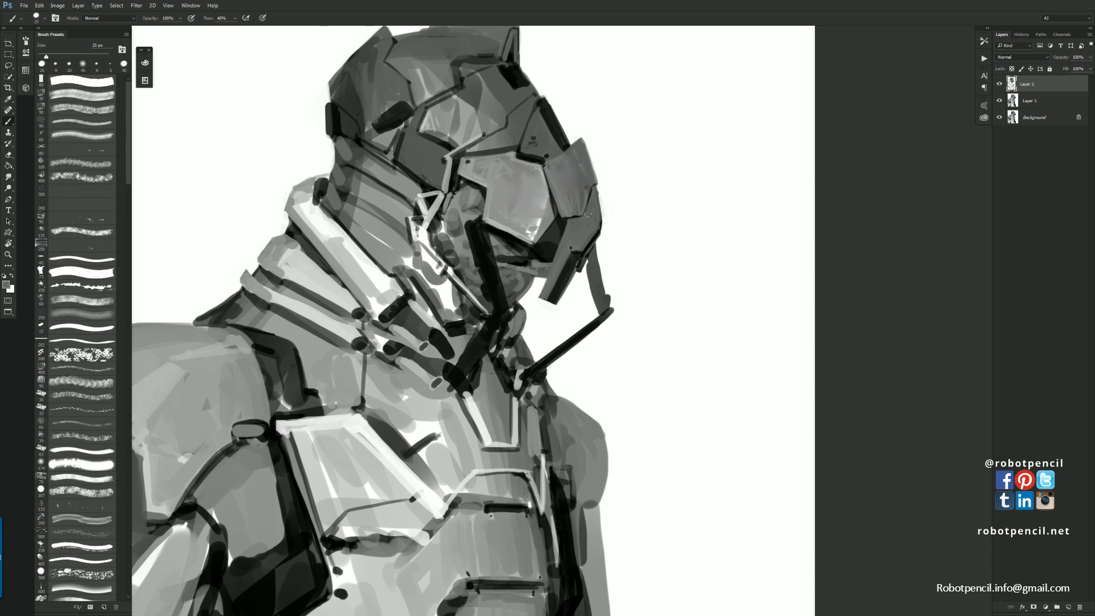
key(F2)
drag(374, 219, 524, 223)
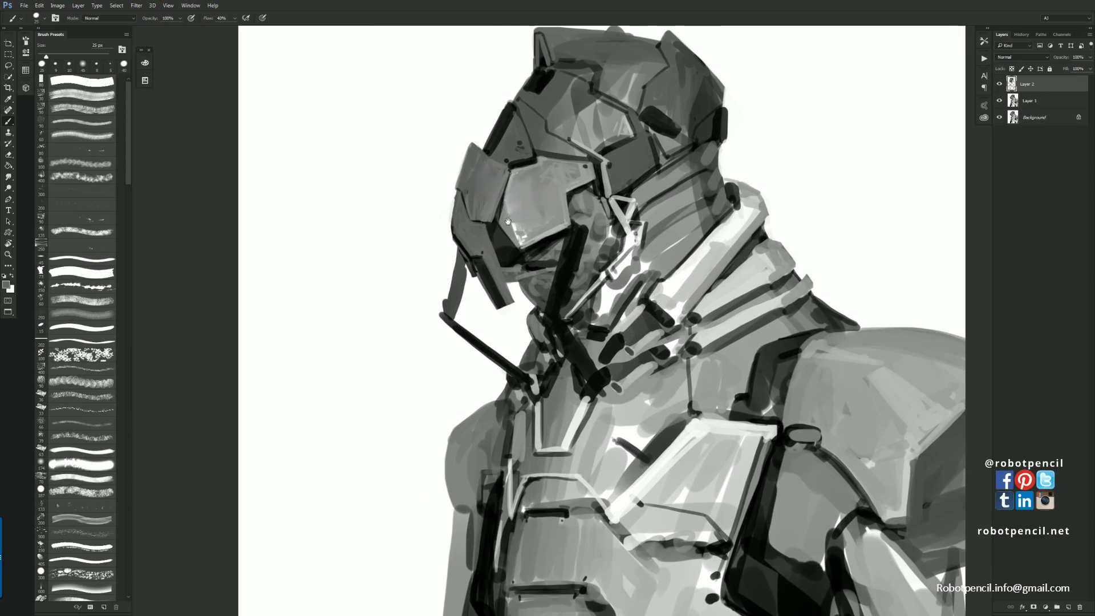
alt+click(522, 223)
key(bracketleft)
key(bracketleft)
key(bracketleft)
key(bracketleft)
key(bracketleft)
key(bracketleft)
key(d)
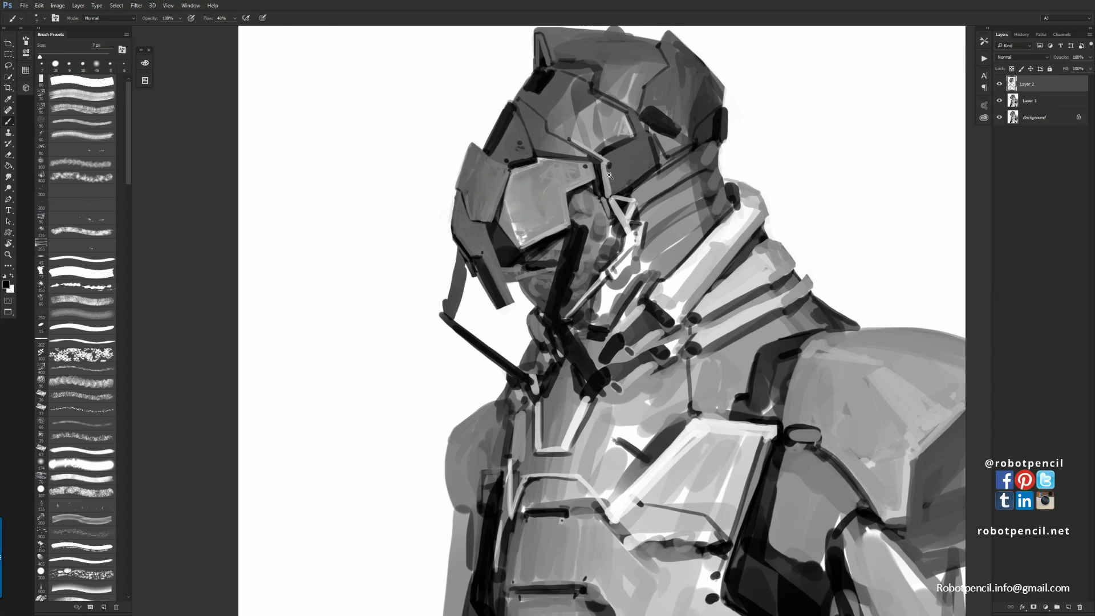
Flip the canvas horizontally and enlarge the brush to paint sampled greys over the cheek area beside the face plate's inner corner
key(z)
drag(609, 184, 530, 185)
key(F2)
drag(637, 249, 645, 146)
key(z)
drag(505, 90, 557, 178)
key(b)
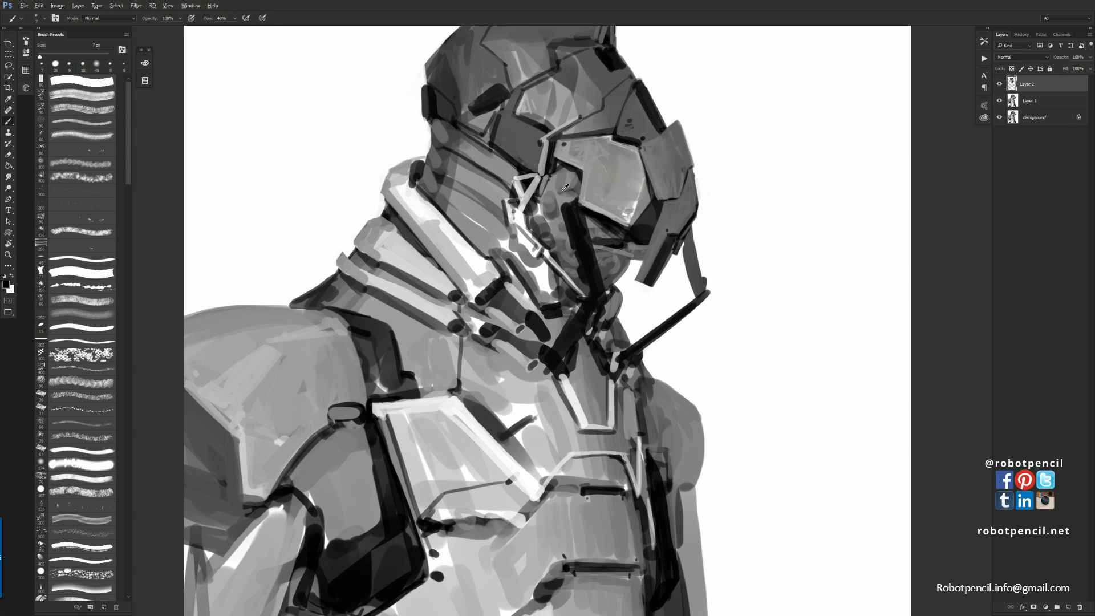
alt+click(553, 188)
alt+click(566, 197)
key(bracketright)
key(bracketright)
key(bracketright)
key(bracketright)
alt+click(560, 185)
key(bracketright)
key(bracketright)
key(bracketright)
key(bracketright)
key(bracketright)
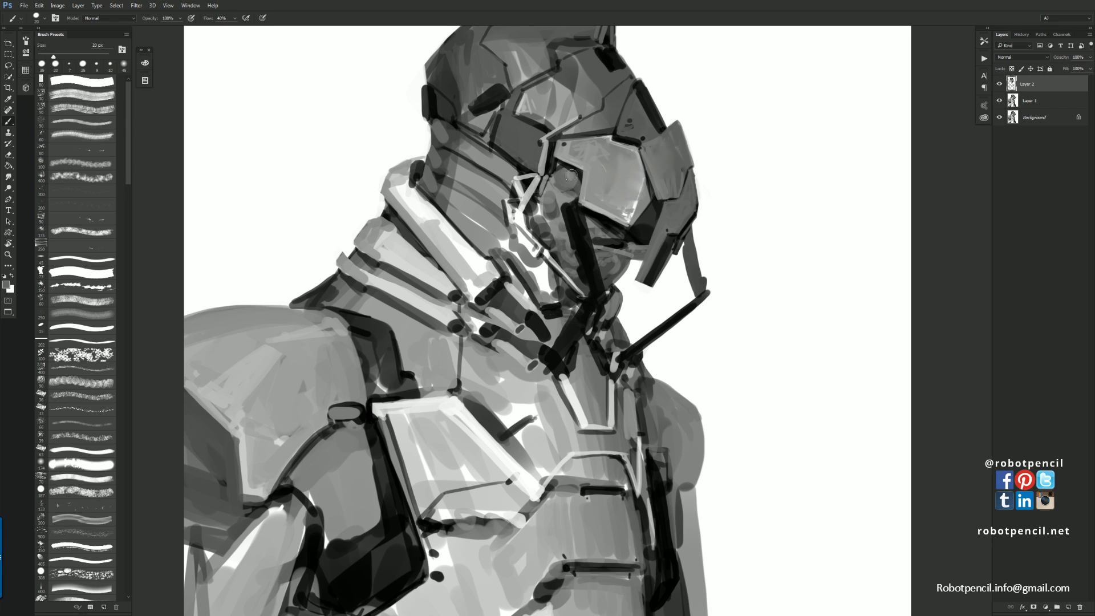
Block in the cheek beneath the face plate's inner corner with a broad stroke of sampled mid-grey
alt+click(556, 189)
mouse_move(551, 192)
mouse_down()
mouse_move(553, 206)
mouse_move(549, 179)
mouse_move(568, 200)
mouse_move(564, 223)
mouse_move(533, 210)
mouse_move(550, 220)
mouse_up()
alt+click(563, 220)
alt+click(555, 217)
alt+click(539, 209)
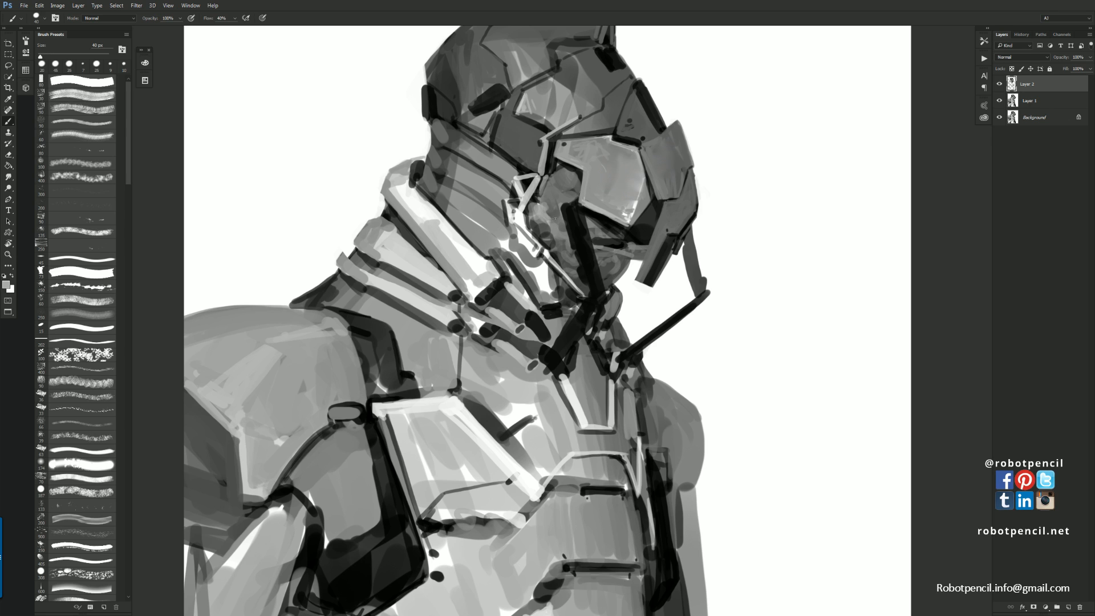
Blend the cheek next to the light side bracket with sampled greys, varying the brush size
alt+click(553, 212)
key(bracketleft)
key(bracketleft)
key(bracketleft)
key(bracketleft)
key(bracketleft)
key(bracketright)
key(bracketright)
key(bracketright)
key(bracketright)
key(bracketright)
key(bracketright)
alt+click(548, 213)
alt+click(556, 190)
Shade the recess under the face plate, next to the black strut, with sampled dark greys and a larger brush
alt+click(587, 215)
alt+click(606, 226)
alt+click(623, 234)
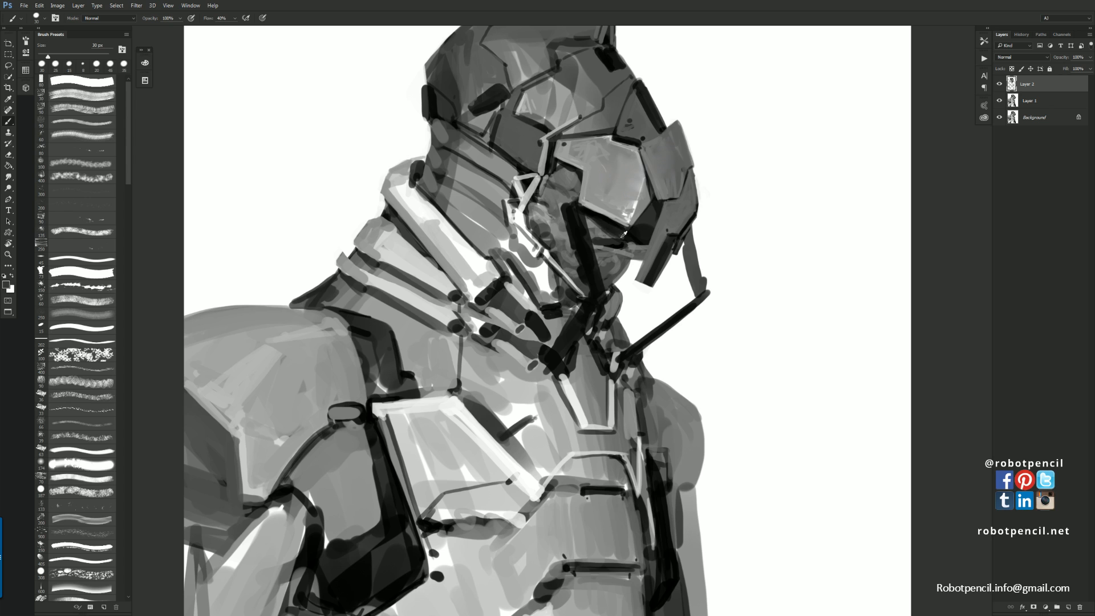
key(bracketright)
key(bracketright)
key(bracketright)
drag(592, 218, 615, 238)
alt+click(590, 222)
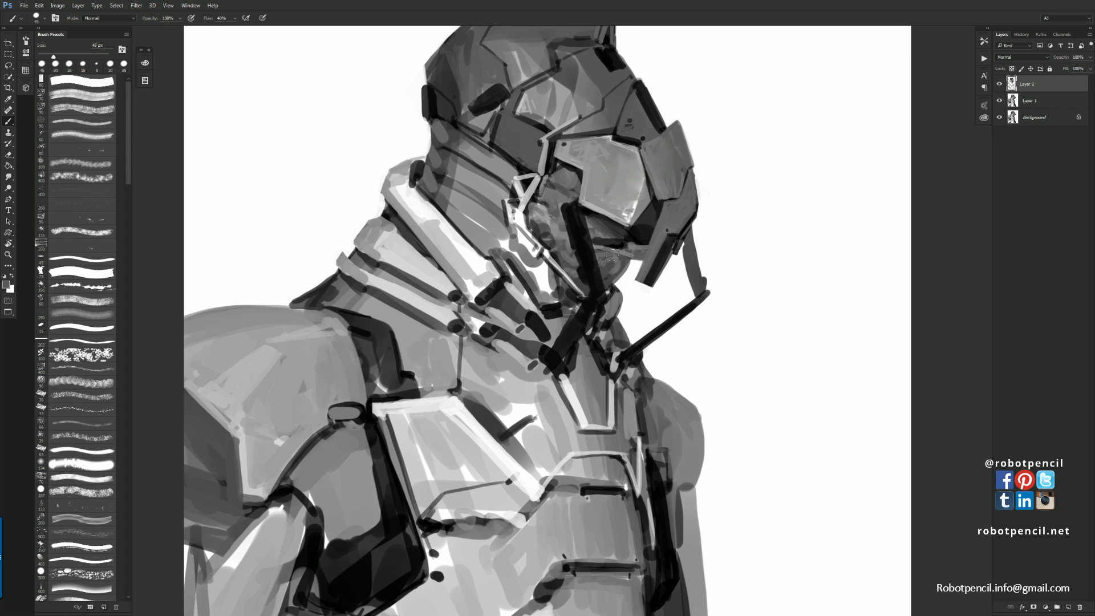
Touch up the shadow beneath the face plate and the black strut's upper end with sampled tones
ctrl+alt+click(611, 258)
ctrl+alt+click(611, 258)
ctrl+click(616, 255)
ctrl+click(616, 255)
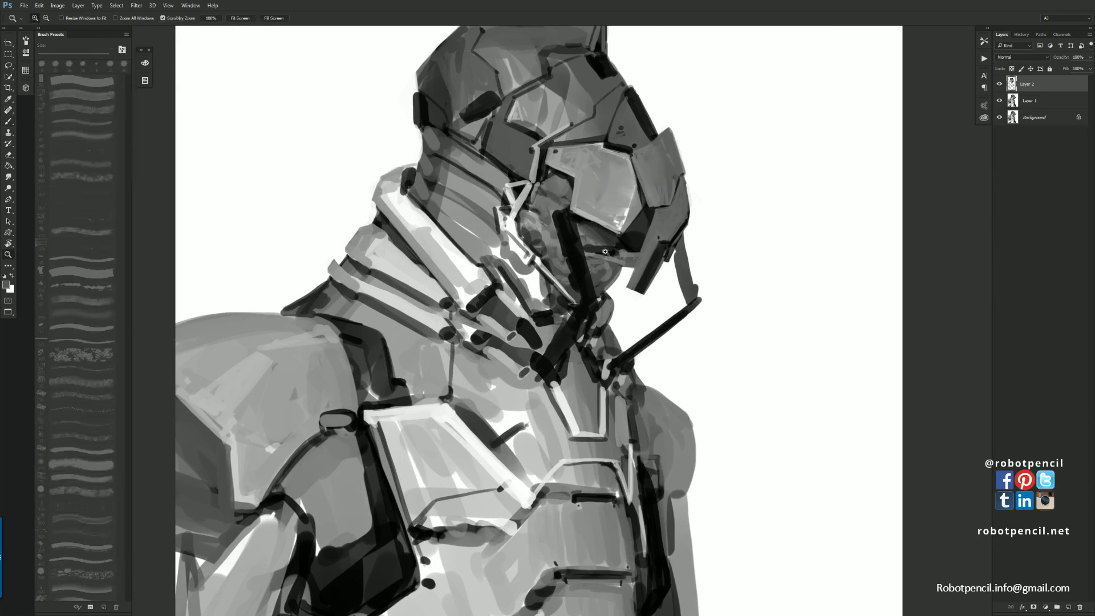
ctrl+click(605, 252)
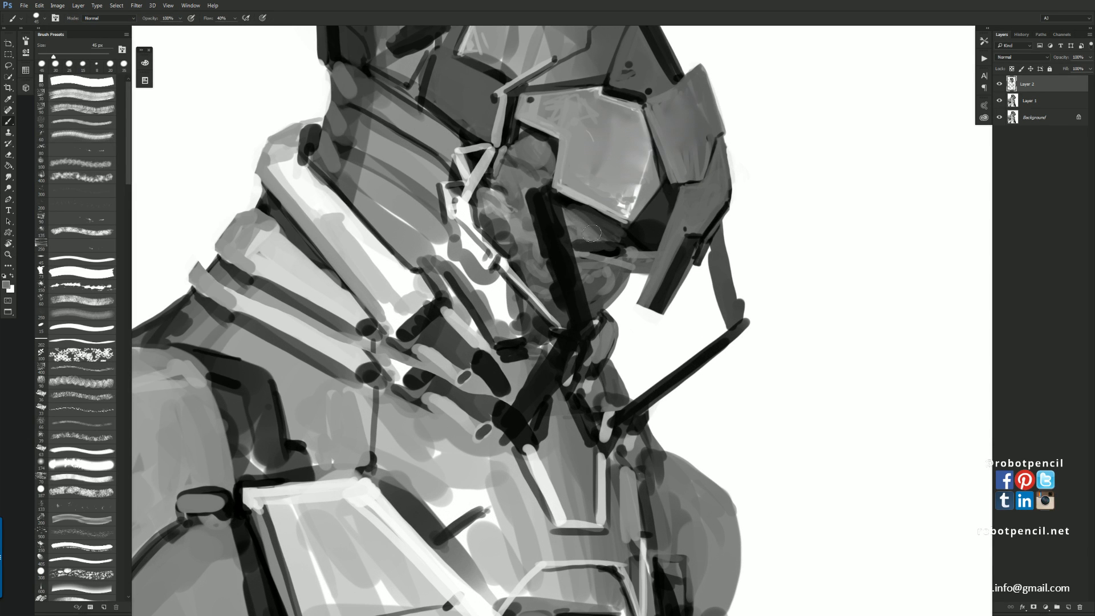
mouse_move(580, 215)
mouse_down()
mouse_move(566, 206)
mouse_move(601, 224)
mouse_up()
alt+click(573, 207)
alt+click(563, 202)
alt+click(552, 198)
key([)
drag(551, 197, 538, 189)
Reinforce the long edge of the black strut in front of the cheek with a 9 px black brush
key([)
key([)
key([)
key([)
key([)
key([)
key(bracketleft)
key(bracketleft)
key(bracketleft)
key(bracketleft)
key(bracketleft)
key(bracketleft)
key(bracketleft)
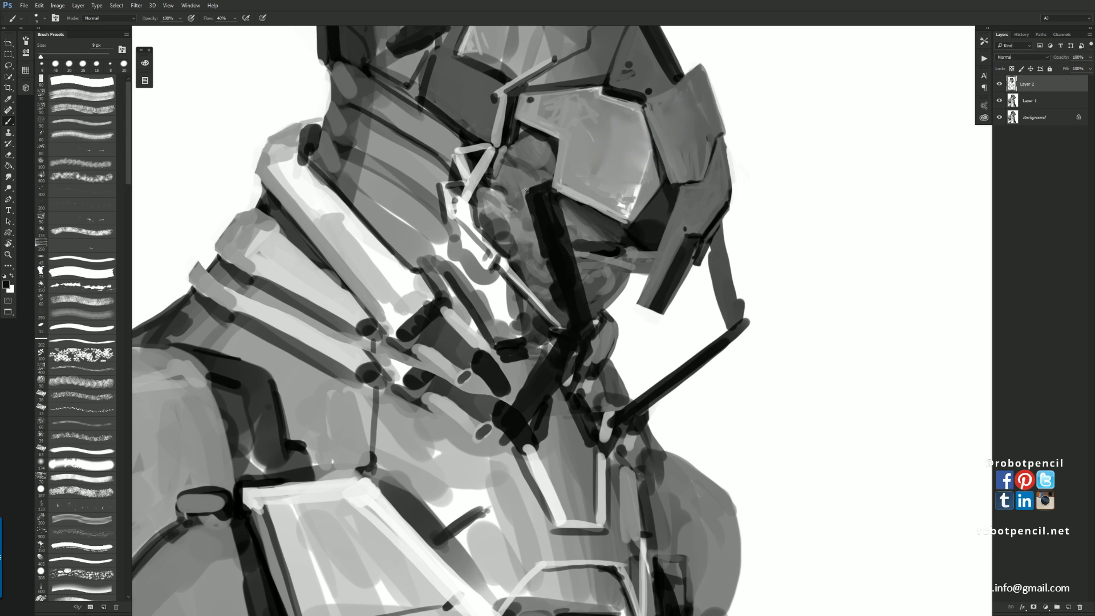
drag(526, 190, 553, 304)
drag(541, 250, 565, 291)
Touch up the face plate's lower inner surface with greys sampled around its corner
alt+click(554, 183)
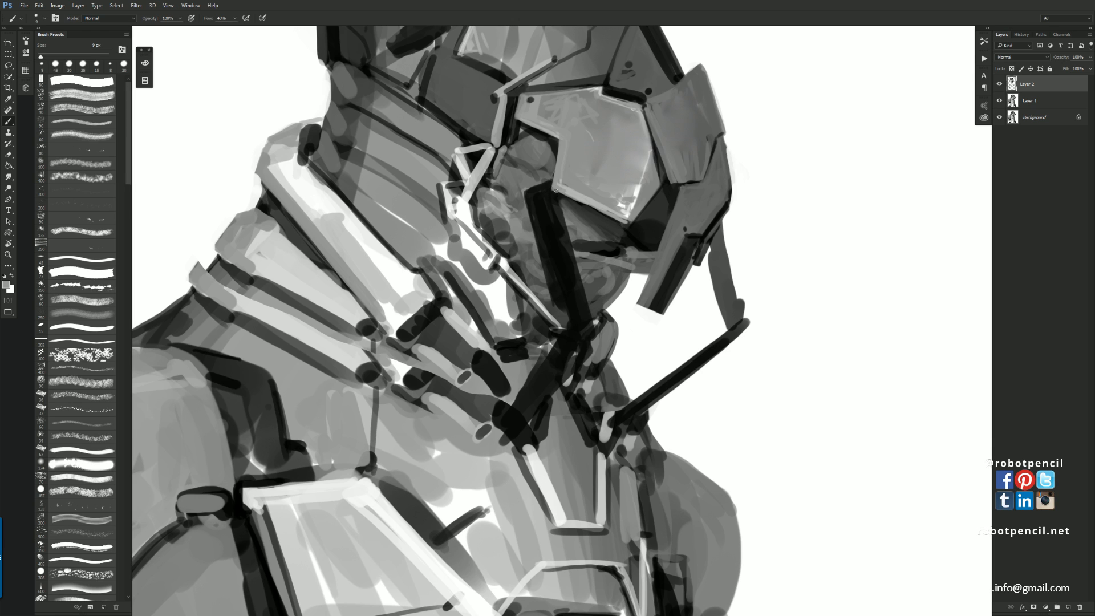
alt+click(557, 194)
alt+click(573, 187)
alt+click(575, 157)
mouse_move(603, 169)
mouse_down()
mouse_move(556, 169)
mouse_move(574, 195)
mouse_move(593, 197)
mouse_up()
Flip the canvas horizontally and add thin light strokes to the forehead plates with sampled greys
key(ctrl+f)
drag(594, 197, 582, 335)
alt+click(470, 312)
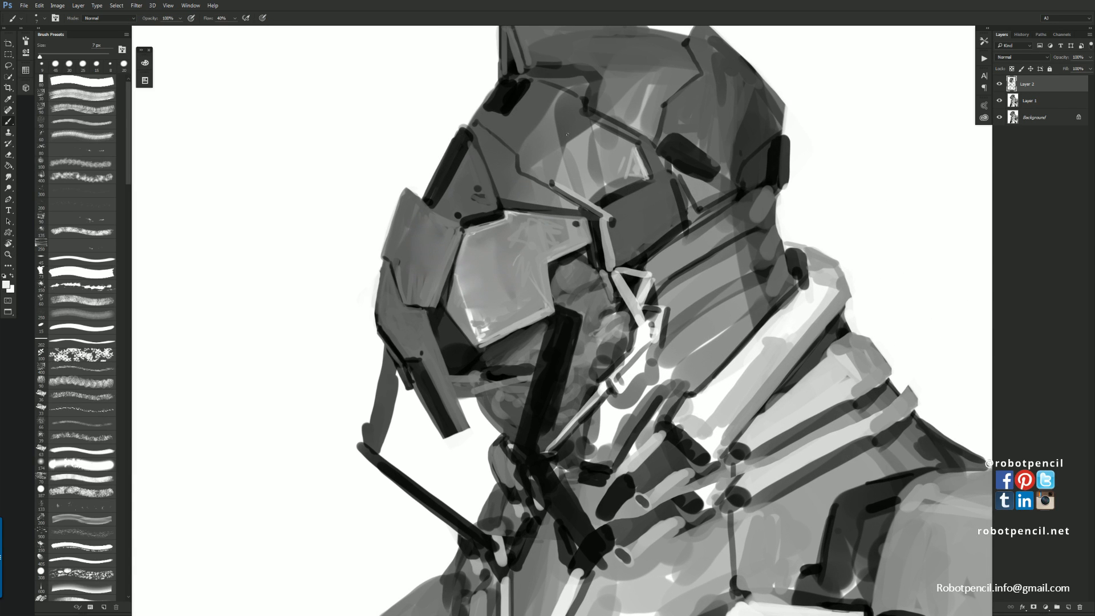
drag(567, 142, 592, 130)
alt+click(574, 140)
alt+click(582, 134)
alt+click(577, 130)
mouse_move(583, 132)
mouse_down()
mouse_move(564, 156)
mouse_move(555, 148)
mouse_move(562, 90)
mouse_up()
alt+click(577, 138)
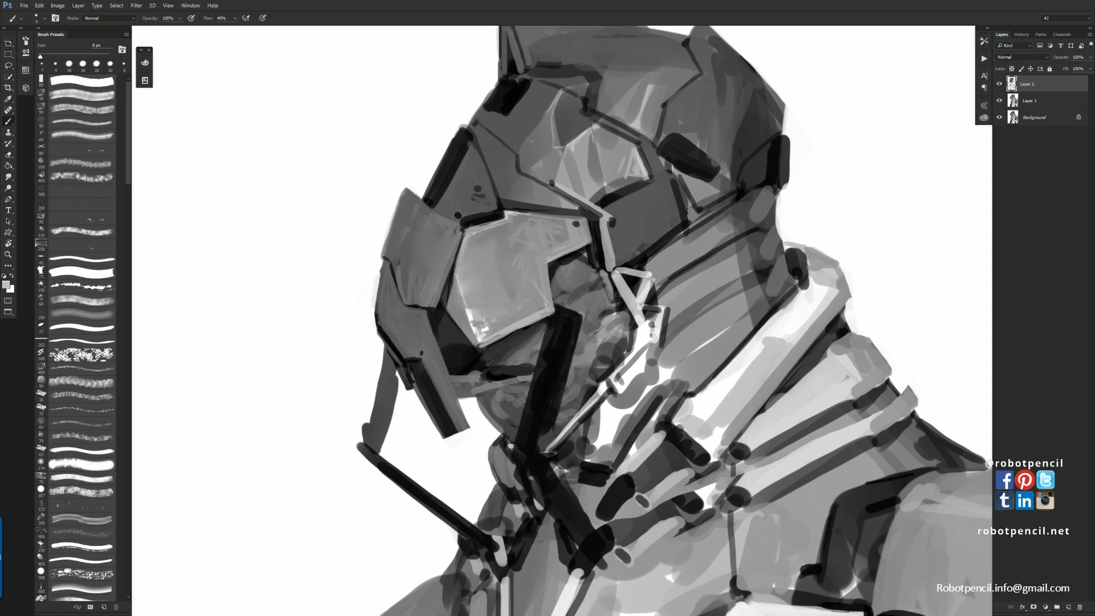
Rework the front forehead plate with sampled greys at 15 px, undoing the last stroke beside its seam
key(bracketright)
key(bracketright)
key(bracketright)
mouse_move(531, 140)
mouse_down()
mouse_move(557, 93)
mouse_move(530, 143)
mouse_move(529, 114)
mouse_move(519, 140)
mouse_move(500, 133)
mouse_move(527, 113)
mouse_up()
alt+click(548, 115)
alt+click(534, 123)
alt+click(556, 100)
alt+click(532, 128)
alt+click(529, 114)
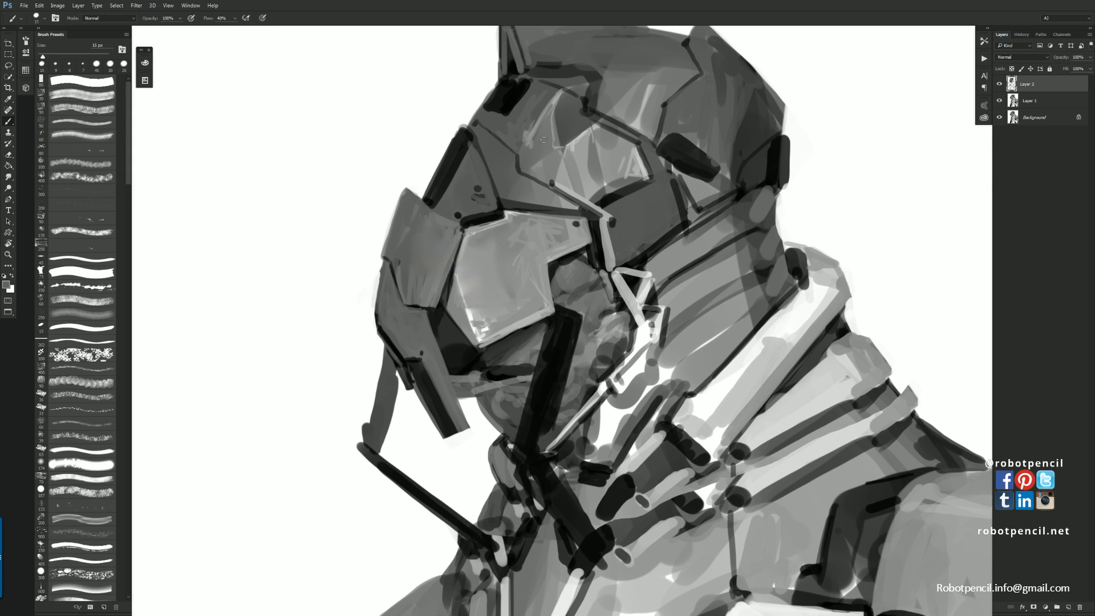
drag(594, 131, 607, 173)
key(ctrl+z)
Flip the canvas horizontally and outline the outer end of the lower collar band with a dark edge
key(z)
alt+click(620, 190)
alt+click(620, 190)
alt+click(621, 189)
alt+click(624, 190)
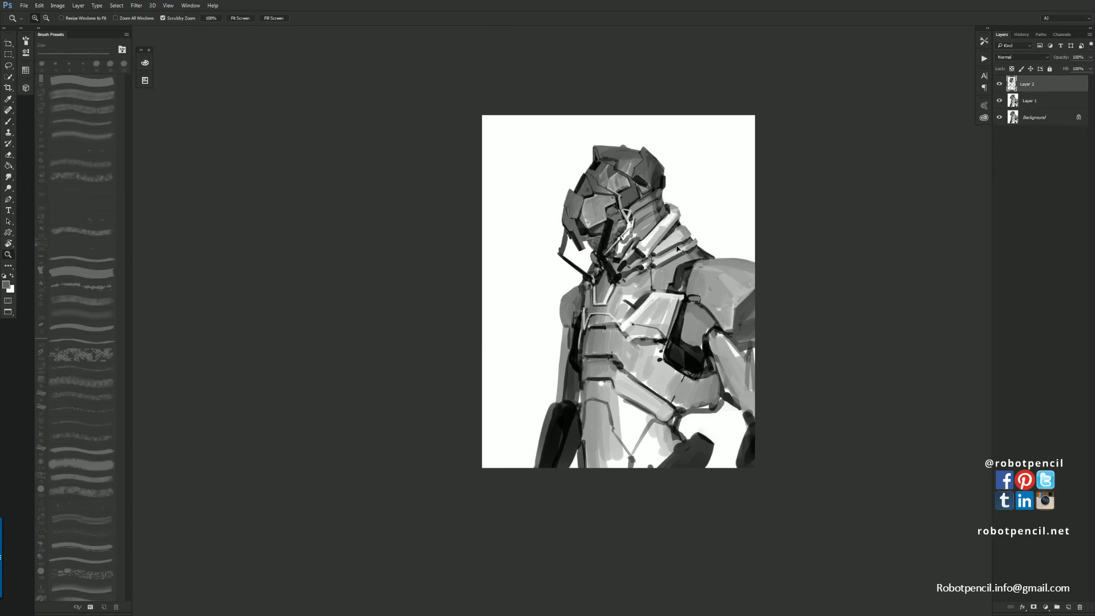
key(ctrl+shift+h)
click(639, 232)
click(640, 233)
mouse_move(640, 232)
mouse_down()
mouse_move(580, 124)
mouse_move(572, 188)
mouse_up()
key(b)
alt+click(381, 200)
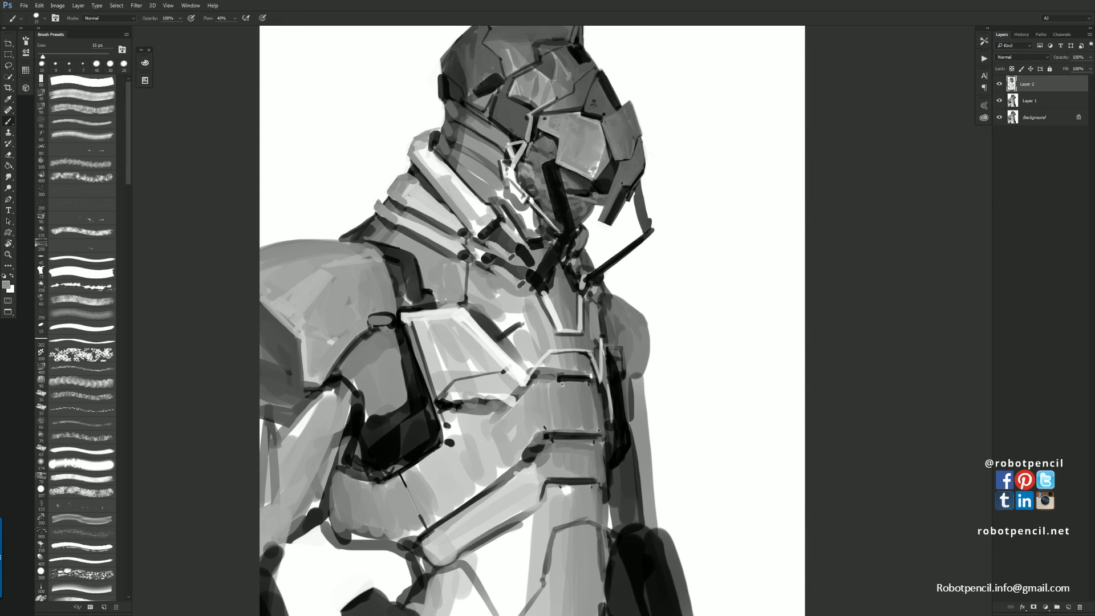
drag(381, 202, 379, 196)
key(d)
alt+click(383, 210)
Shade along the middle collar bands with sampled greys and a larger brush
alt+click(432, 158)
alt+click(432, 190)
key(bracketright)
key(bracketright)
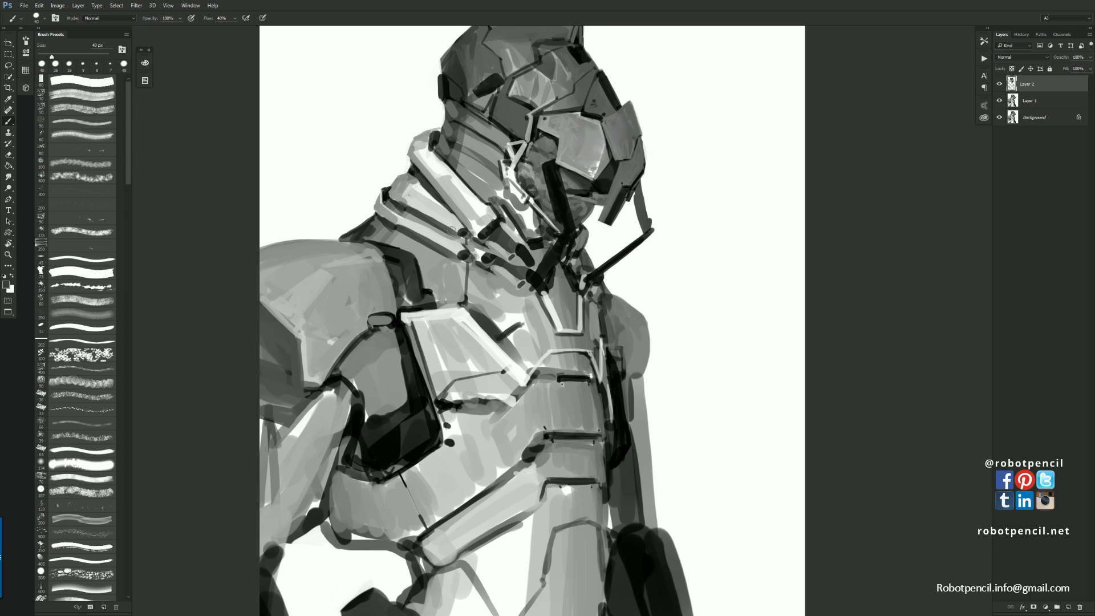
drag(402, 200, 458, 230)
alt+click(433, 216)
mouse_move(410, 200)
mouse_down()
mouse_move(454, 223)
mouse_move(423, 172)
mouse_up()
alt+click(427, 207)
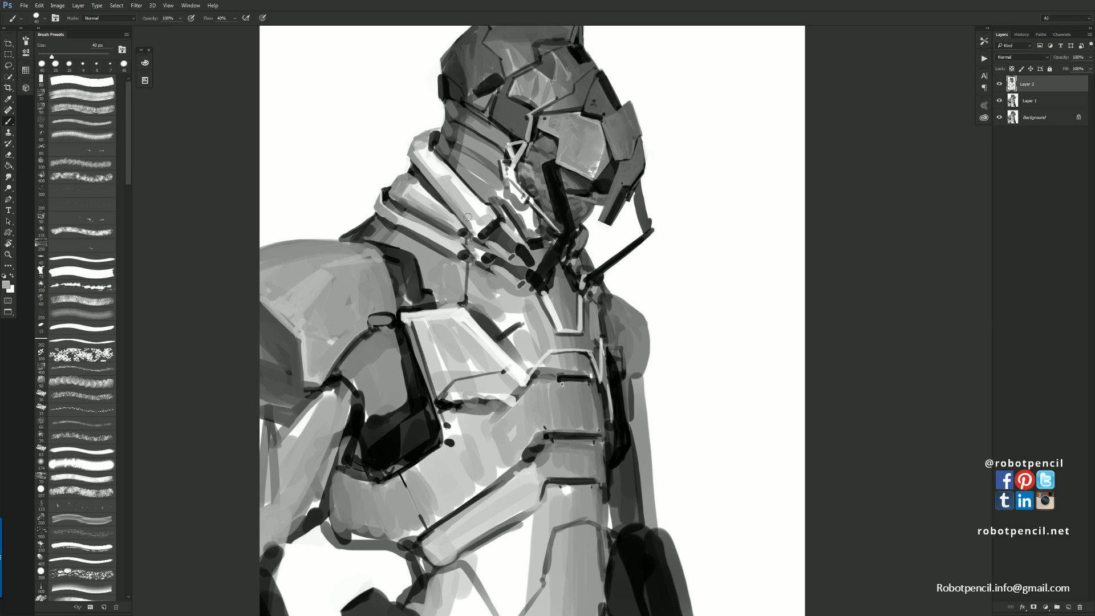
alt+click(428, 178)
alt+click(431, 180)
Flip the canvas horizontally and darken the small struts at the front of the neck using a 15 px brush
key(z)
alt+click(444, 259)
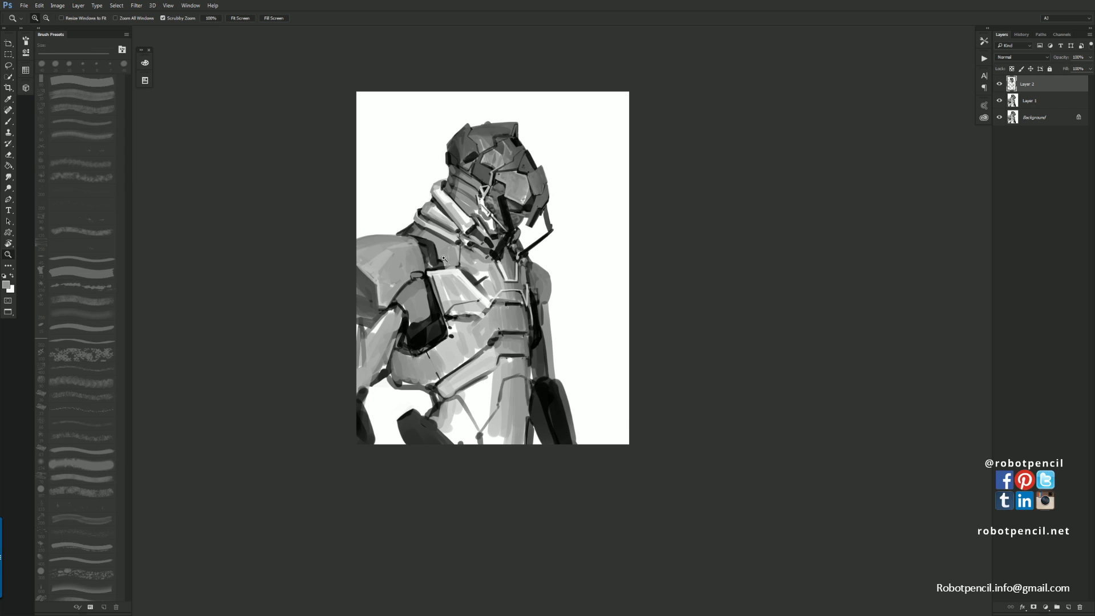
key(h)
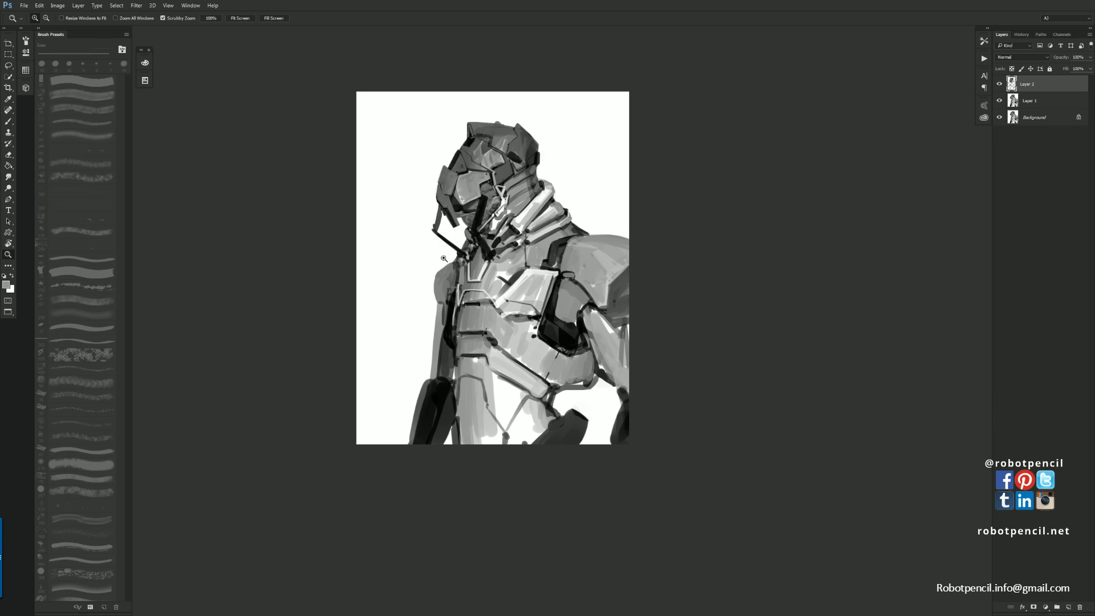
click(534, 231)
click(492, 240)
key(b)
key(d)
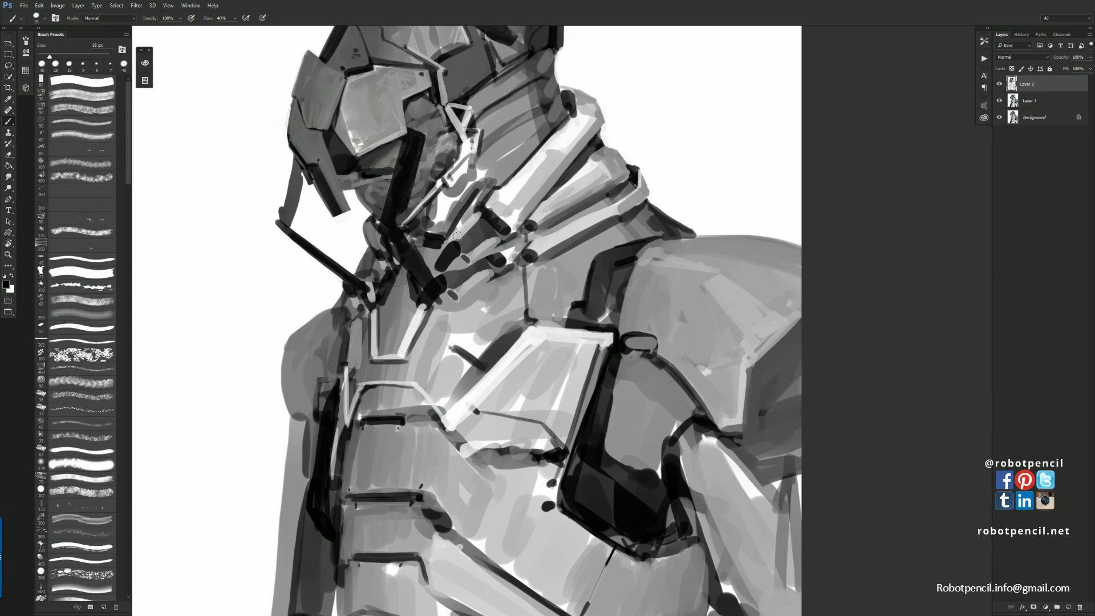
key(bracketleft)
key(bracketleft)
key(bracketleft)
key(bracketleft)
key(bracketleft)
key(bracketleft)
key(bracketleft)
key(bracketright)
key(bracketright)
key(bracketright)
drag(462, 235, 480, 212)
alt+click(460, 235)
alt+click(471, 219)
Try a dark stroke below the front neck struts and undo it
mouse_move(473, 253)
mouse_down()
mouse_move(501, 238)
mouse_move(464, 265)
mouse_up()
alt+click(501, 241)
key(ctrl+alt+z)
key(ctrl+alt+z)
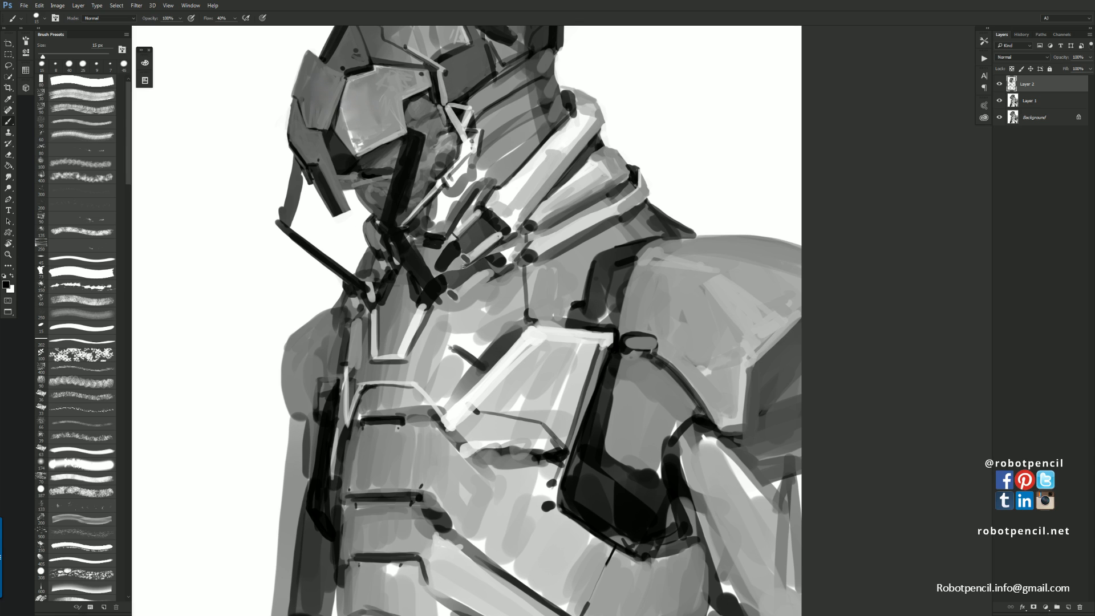
Draw a thin black panel line across the upper chest with a 10 px brush, redoing the first attempt
key(bracketleft)
drag(527, 280, 456, 336)
key(ctrl+z)
drag(526, 280, 439, 333)
Flip the canvas horizontally and draw dark panel lines along the chest plate's lower edge and beside the upper abdominal segment
key(z)
alt+click(479, 343)
alt+click(479, 343)
alt+click(479, 343)
key(ctrl+shift+h)
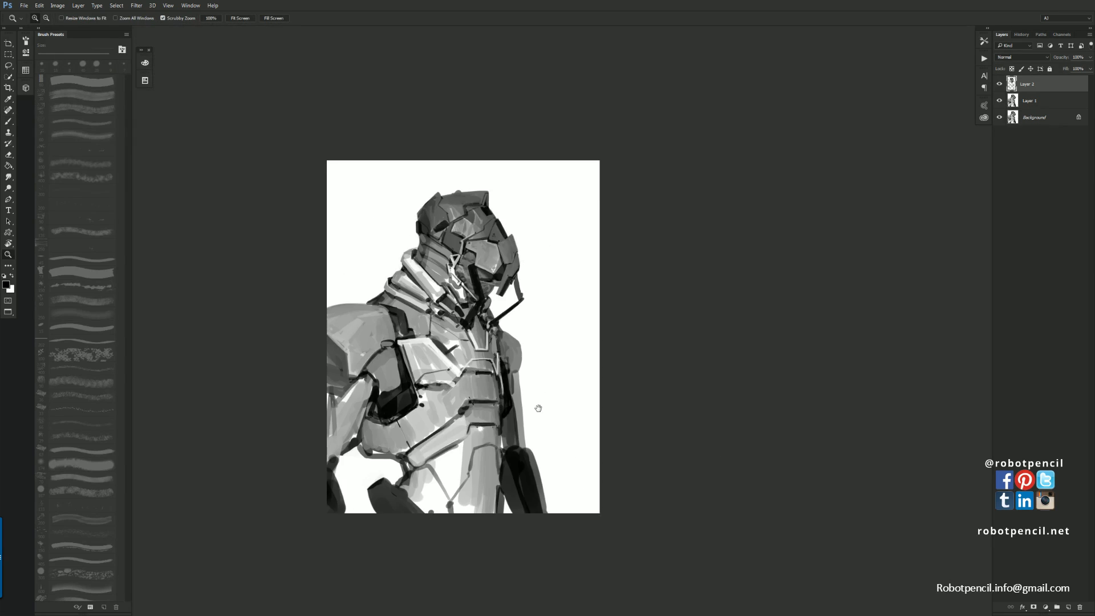
drag(539, 408, 539, 231)
click(484, 211)
key(b)
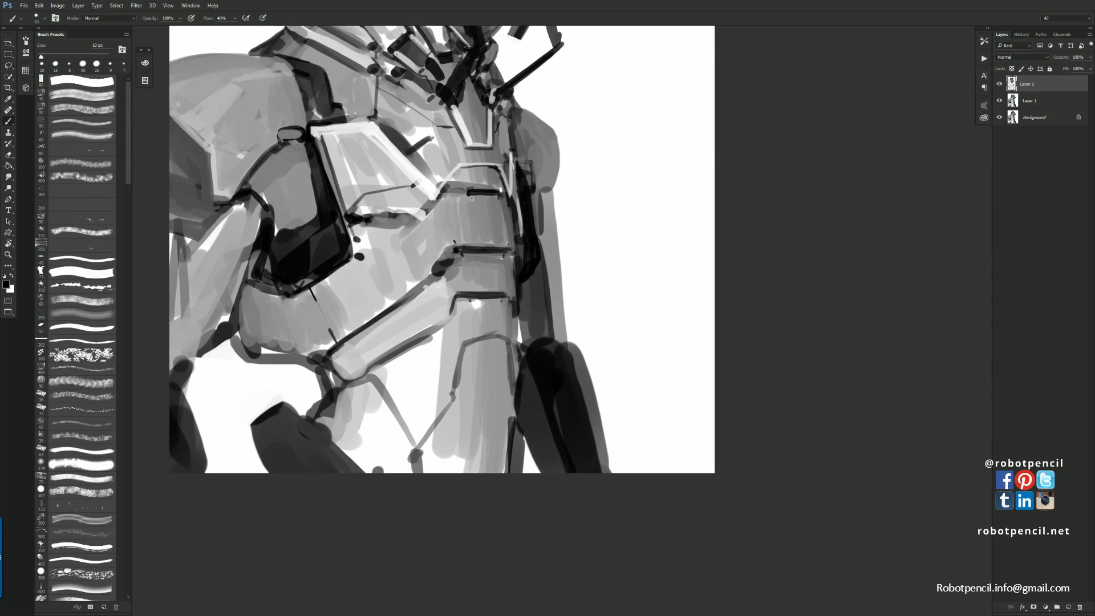
drag(448, 188, 459, 215)
drag(514, 231, 515, 260)
mouse_move(396, 178)
mouse_down()
mouse_move(455, 284)
mouse_move(388, 282)
mouse_move(443, 281)
mouse_move(399, 279)
mouse_up()
key(bracketright)
key(bracketright)
key(bracketright)
key(bracketright)
click(452, 288)
Paint edge strokes along the dark gap between the torso and the far arm, using sampled tones and a 25 px brush
key(bracketleft)
alt+click(467, 265)
key(bracketleft)
key(bracketleft)
key(bracketleft)
key(bracketleft)
key(bracketleft)
key(bracketright)
key(bracketright)
key(bracketright)
key(bracketright)
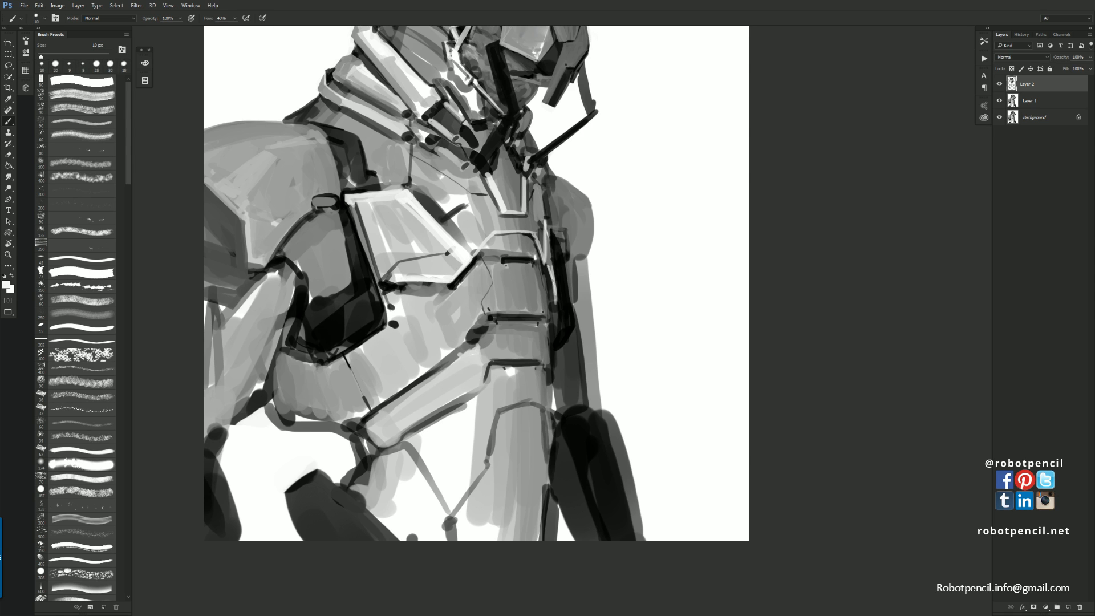
key(d)
alt+click(551, 251)
drag(552, 245, 555, 279)
key(bracketright)
key(bracketright)
key(bracketright)
drag(553, 232, 557, 289)
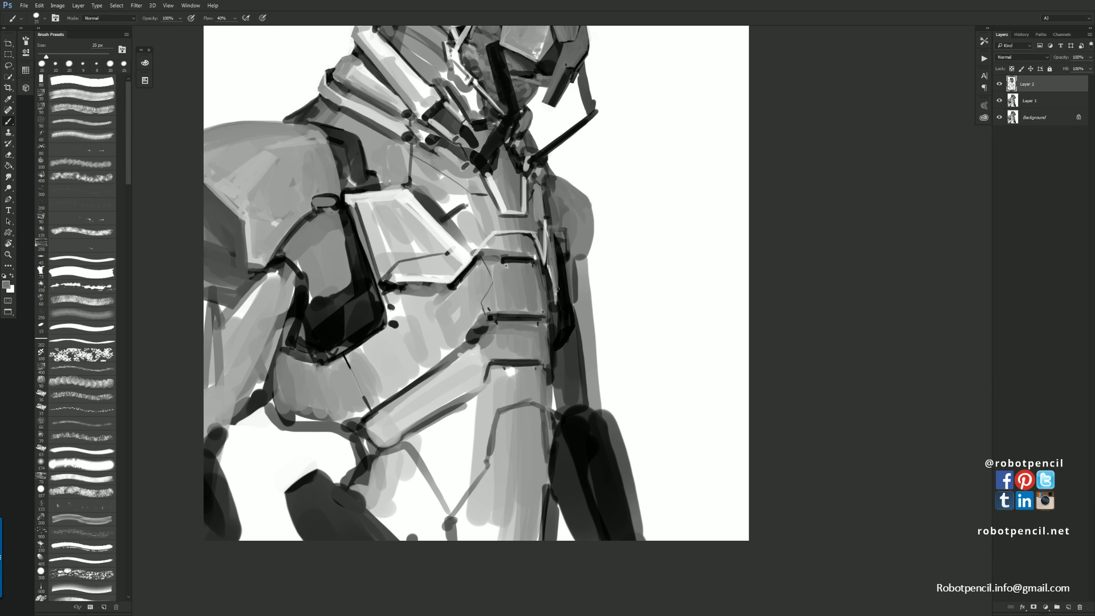
key(d)
drag(553, 237, 558, 302)
alt+click(555, 296)
Paint a sampled light grey over the lower inner corner of the black underarm panel
alt+click(384, 287)
mouse_move(384, 287)
mouse_down()
mouse_move(382, 322)
mouse_move(368, 295)
mouse_move(379, 316)
mouse_up()
alt+click(382, 321)
alt+click(379, 289)
alt+click(379, 303)
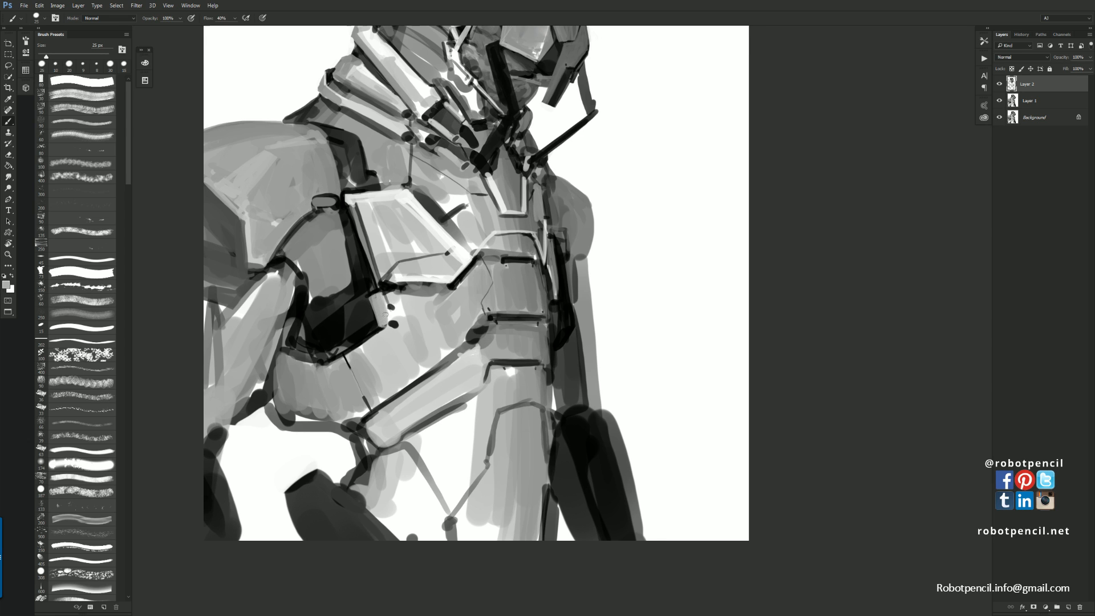
Flip the canvas horizontally, try a grey stroke down the black jaw strut and undo it
alt+click(549, 305)
key(z)
alt+click(542, 407)
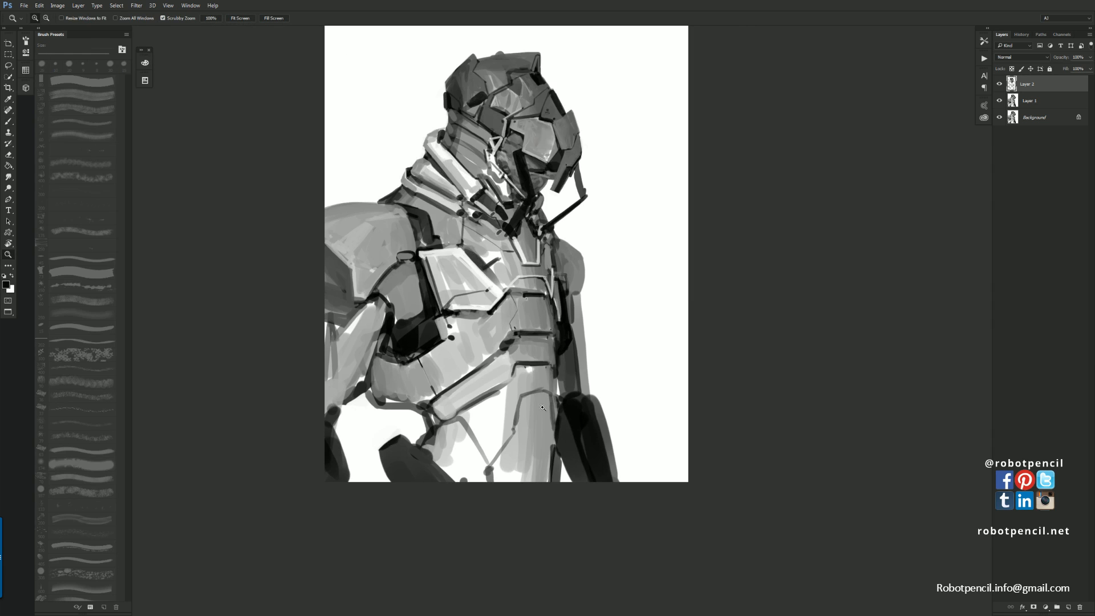
key(ctrl+shift+h)
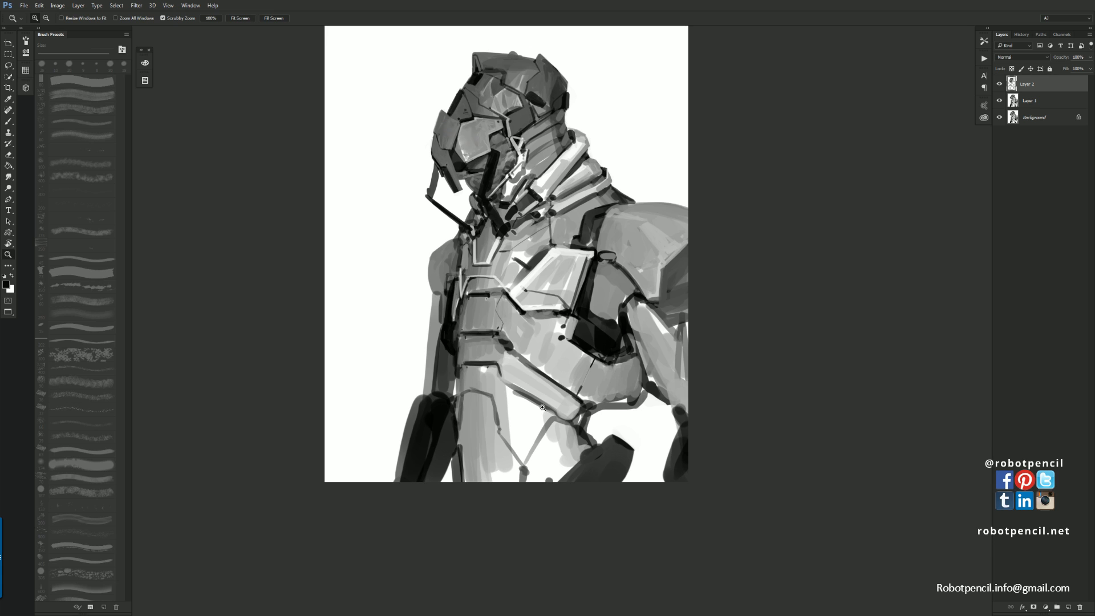
key(b)
key(z)
click(528, 158)
click(527, 159)
key(b)
alt+click(447, 140)
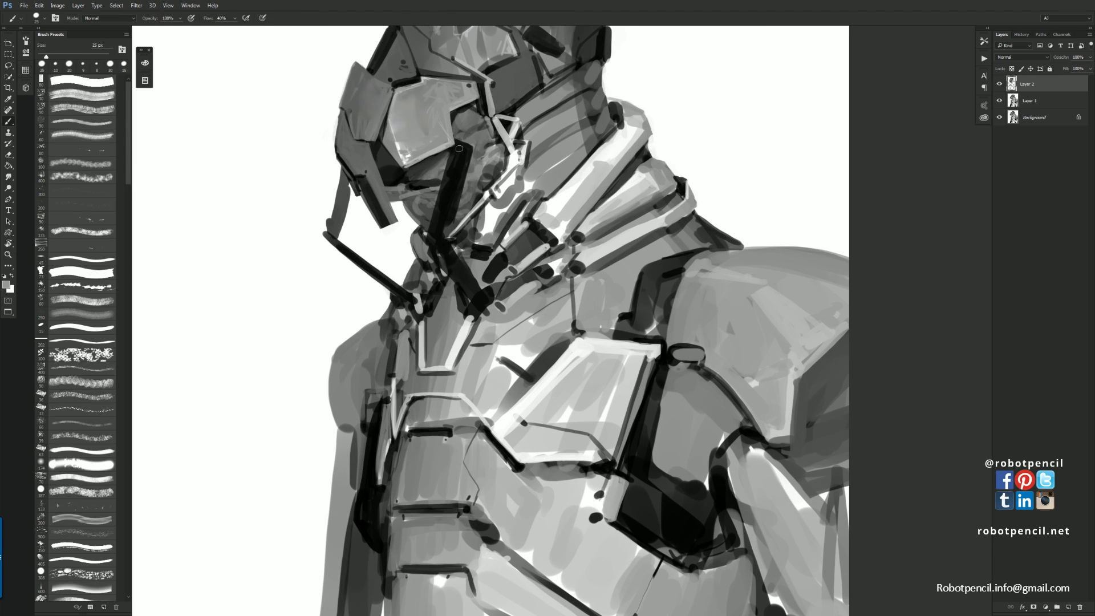
drag(459, 148, 440, 220)
key(ctrl+z)
Paint sampled greys over the face of the black jaw strut and add a small dark joint at its lower end
alt+click(447, 139)
alt+click(458, 154)
drag(447, 183, 435, 228)
drag(465, 154, 437, 230)
alt+click(455, 187)
alt+click(450, 217)
click(439, 225)
alt+click(440, 213)
alt+click(439, 224)
alt+click(438, 227)
click(440, 229)
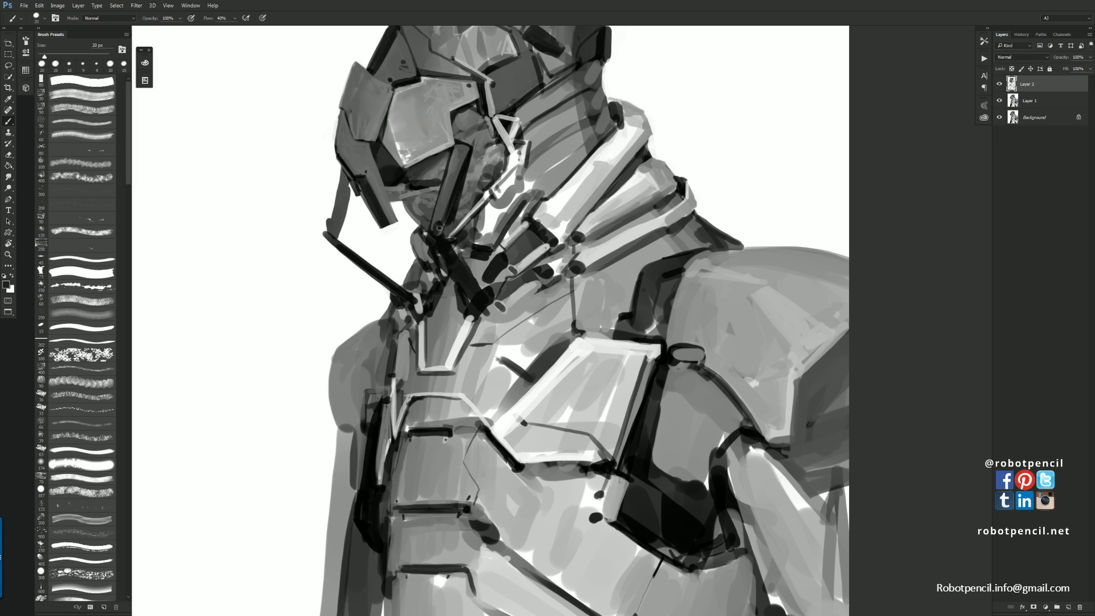
Slim the thin strut hanging from the front of the mask with repeated strokes of the sampled background white
alt+click(444, 209)
alt+click(355, 214)
drag(351, 195, 343, 229)
drag(350, 192, 342, 233)
drag(350, 188, 340, 237)
Flip the canvas horizontally and paint the jaw strut black again
key(alt+space)
alt+click(353, 259)
alt+click(353, 259)
alt+click(354, 259)
key(ctrl+shift+h)
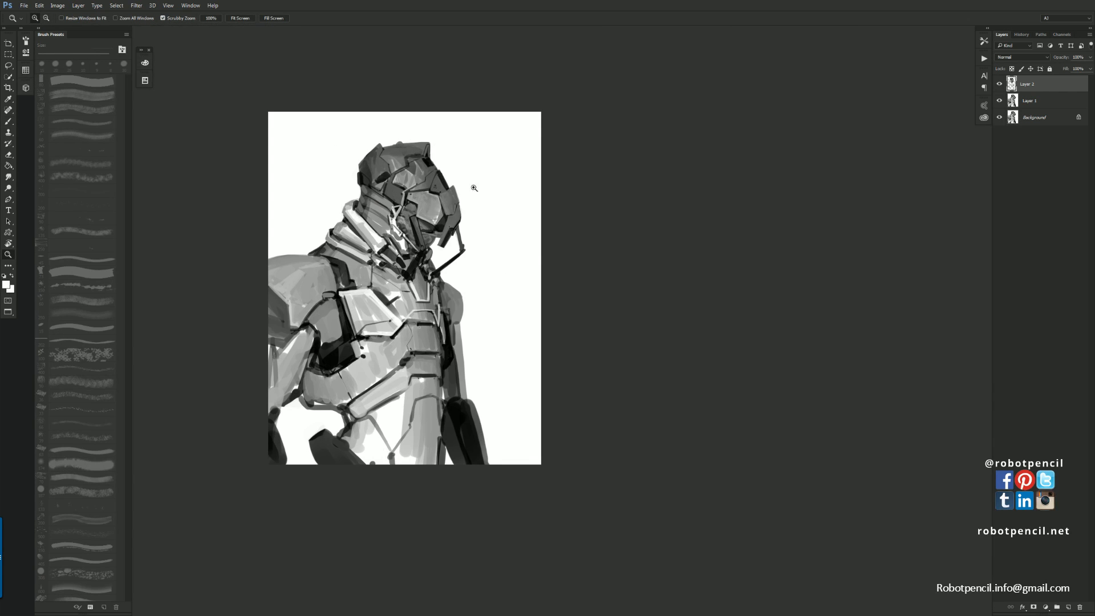
ctrl+click(435, 227)
ctrl+click(436, 227)
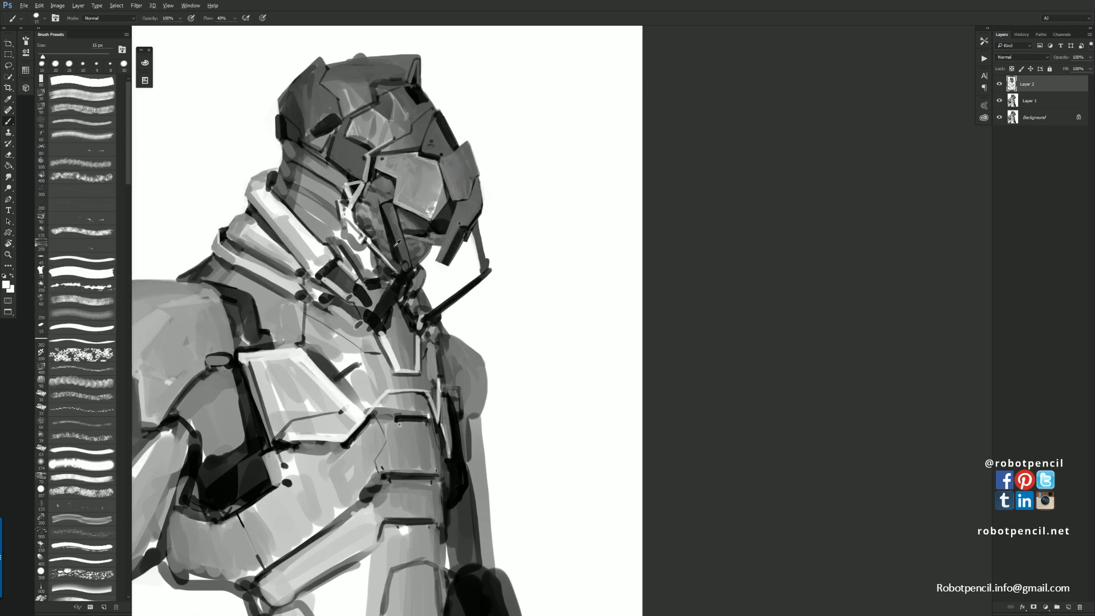
key(d)
key(bracketright)
mouse_move(386, 211)
mouse_down()
mouse_move(396, 237)
mouse_move(387, 202)
mouse_move(406, 261)
mouse_up()
Darken the thin strut hanging from the mask's front with a 45 px brush, undoing and redoing the first stroke
key(bracketright)
key(bracketright)
key(bracketright)
key(bracketright)
key(bracketright)
drag(476, 228, 486, 268)
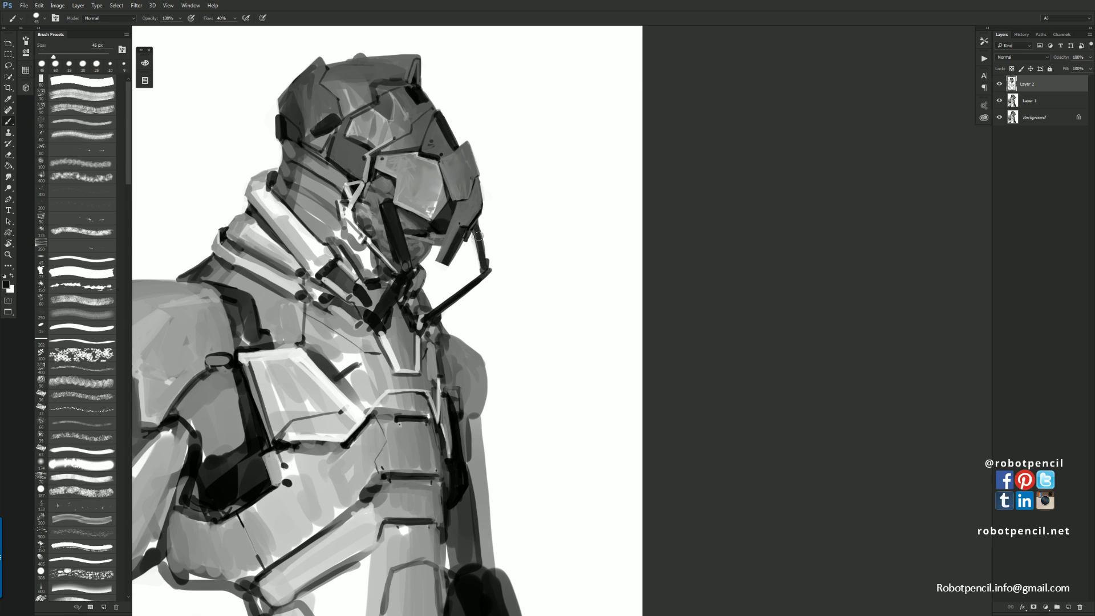
key(ctrl+z)
mouse_move(475, 228)
mouse_down()
mouse_move(484, 267)
mouse_move(481, 238)
mouse_move(484, 266)
mouse_move(472, 252)
mouse_move(471, 235)
mouse_move(485, 283)
mouse_move(471, 239)
mouse_move(472, 284)
mouse_move(485, 284)
mouse_move(539, 228)
mouse_up()
alt+click(473, 253)
Darken the upper end of the front neck strut and extend a black tip from the mask strut's elbow with a smaller brush
key(bracketleft)
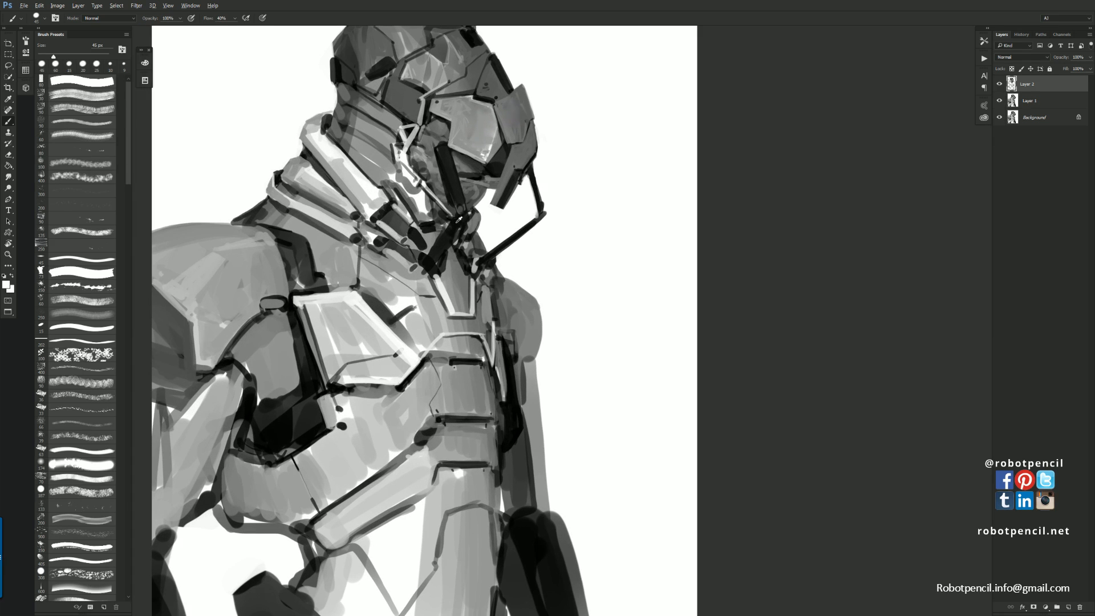
alt+click(457, 223)
mouse_move(459, 212)
mouse_down()
mouse_move(474, 206)
mouse_move(438, 267)
mouse_move(459, 229)
mouse_up()
key(bracketleft)
key(bracketleft)
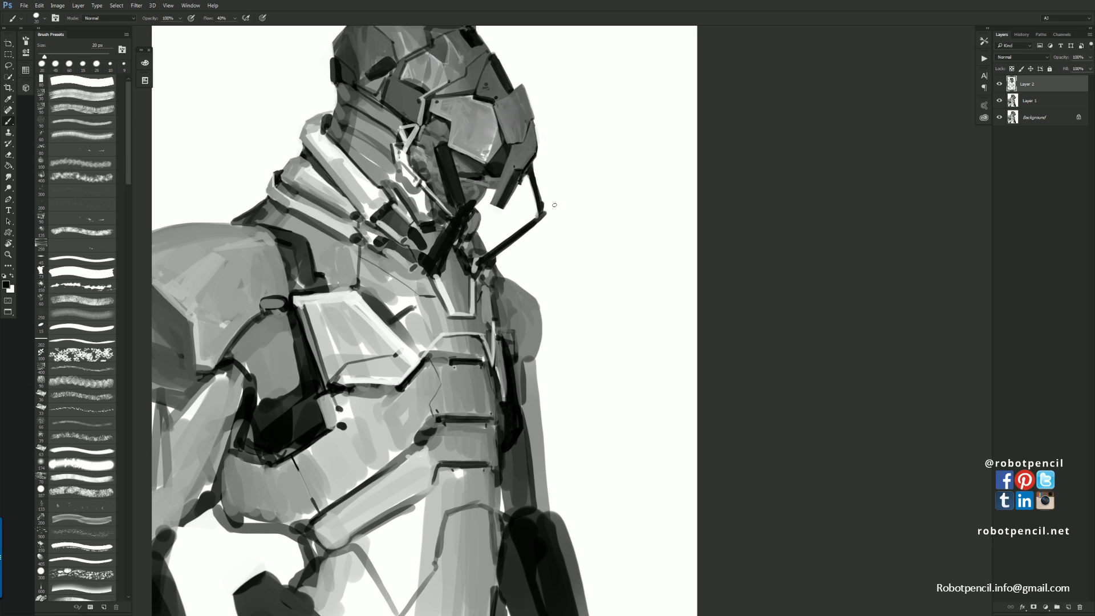
drag(544, 213, 557, 276)
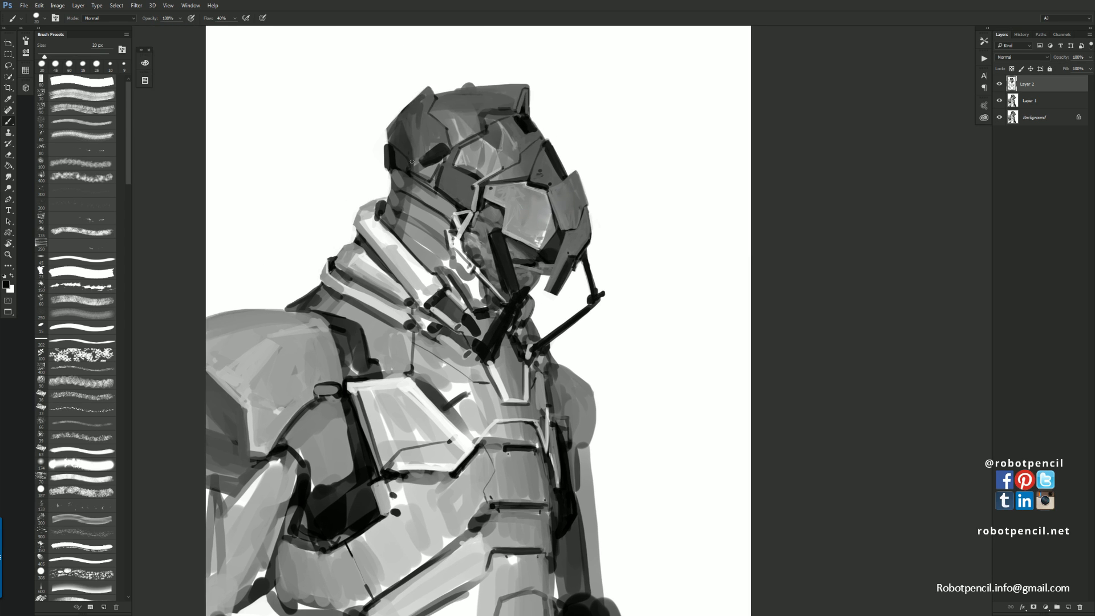
Draw thin black cable loops down the back of the helmet with a 10 px brush
key(bracketleft)
drag(388, 162, 390, 194)
mouse_move(388, 149)
mouse_down()
mouse_move(385, 129)
mouse_move(380, 200)
mouse_up()
Paint a sampled grey around the dark slot on the side of the helmet, enlarging the brush between strokes
alt+click(452, 172)
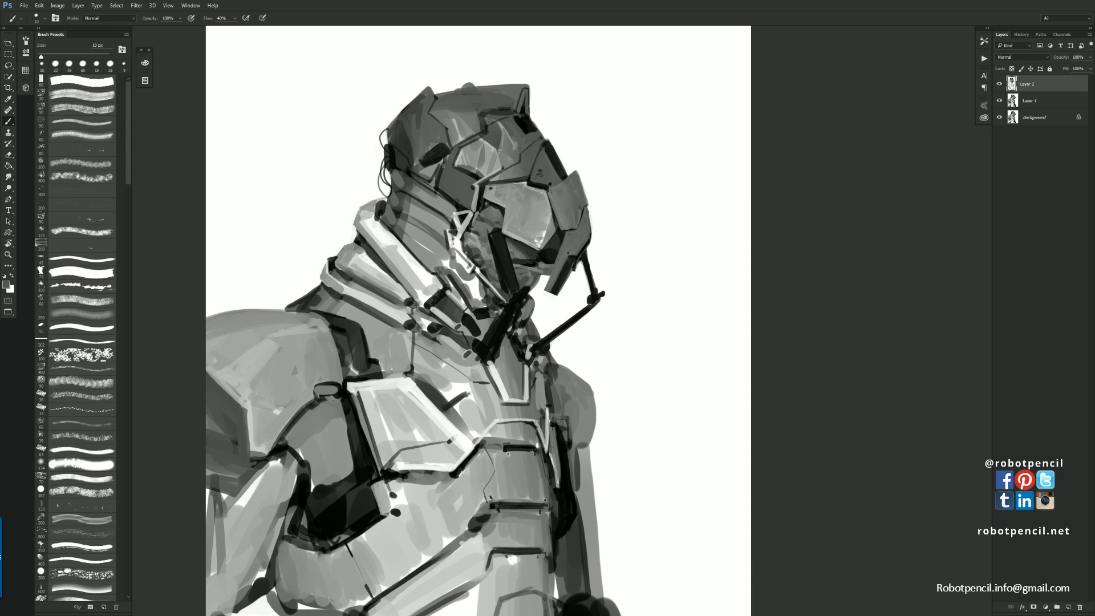
key(])
key(])
key(])
key(])
key(])
drag(442, 169, 428, 180)
key(])
key(])
key(])
mouse_move(428, 174)
mouse_down()
mouse_move(406, 125)
mouse_move(416, 114)
mouse_up()
Flip the canvas horizontally and paint sampled grey strokes on the throat below the mask's chin with a 50 px brush
key(z)
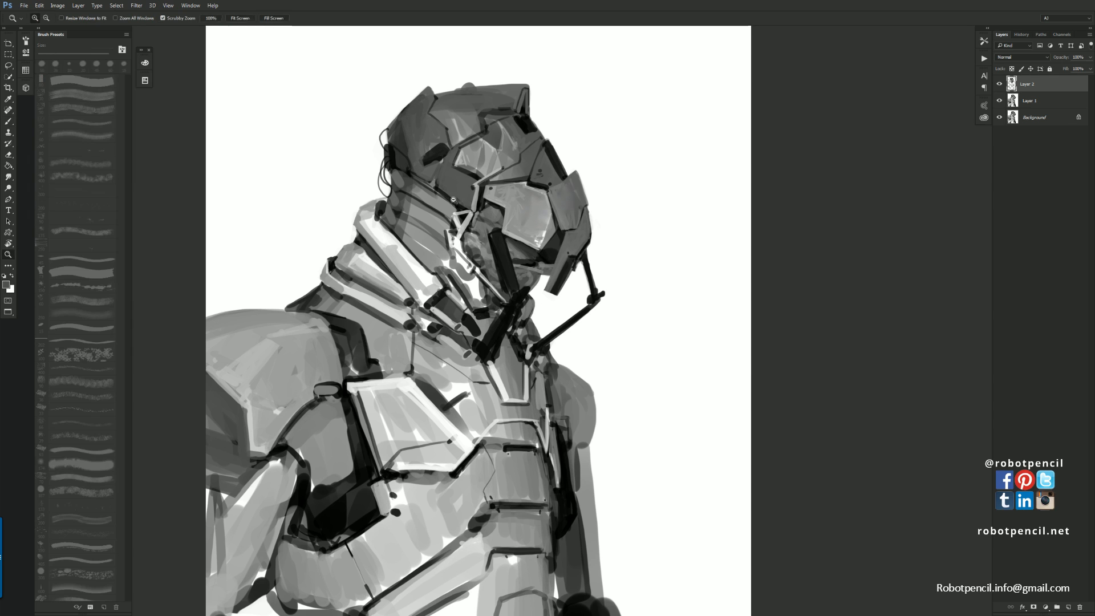
alt+click(454, 200)
alt+click(454, 201)
key(F2)
click(448, 244)
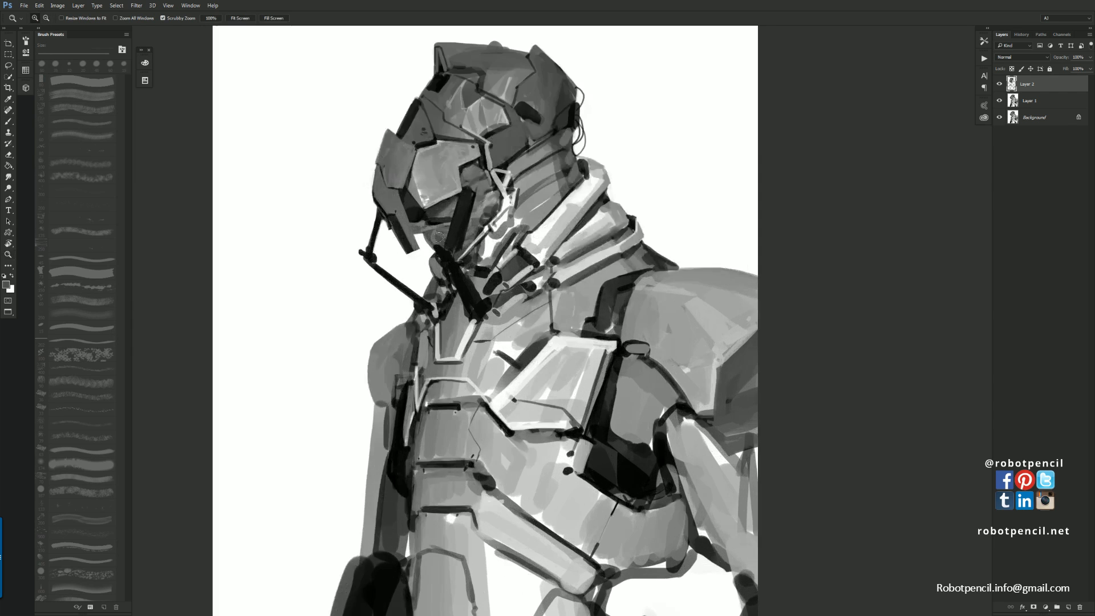
key(b)
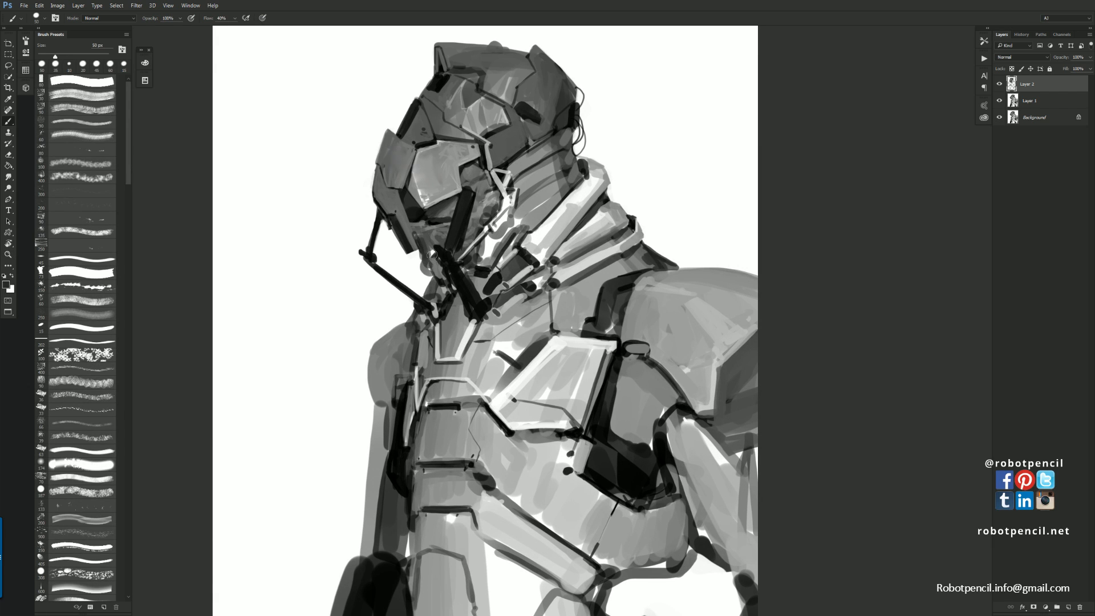
alt+click(428, 267)
drag(429, 266, 445, 288)
alt+click(438, 263)
alt+click(432, 267)
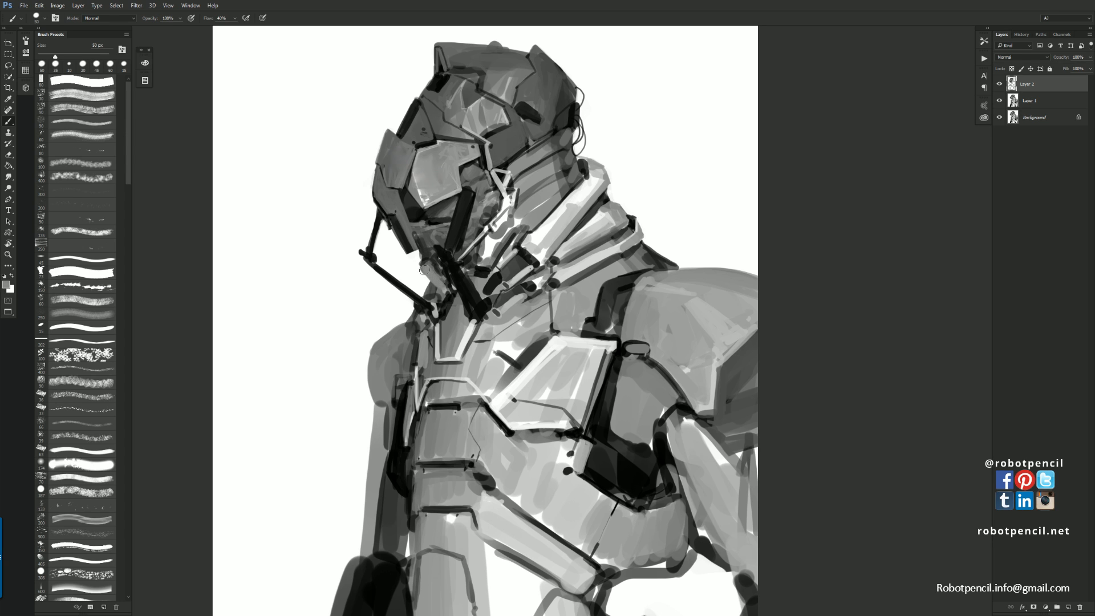
Flip the canvas horizontally and refine the throat area behind the mask strut with sampled tones and varied brush sizes
key(ctrl+shift+h)
alt+click(518, 269)
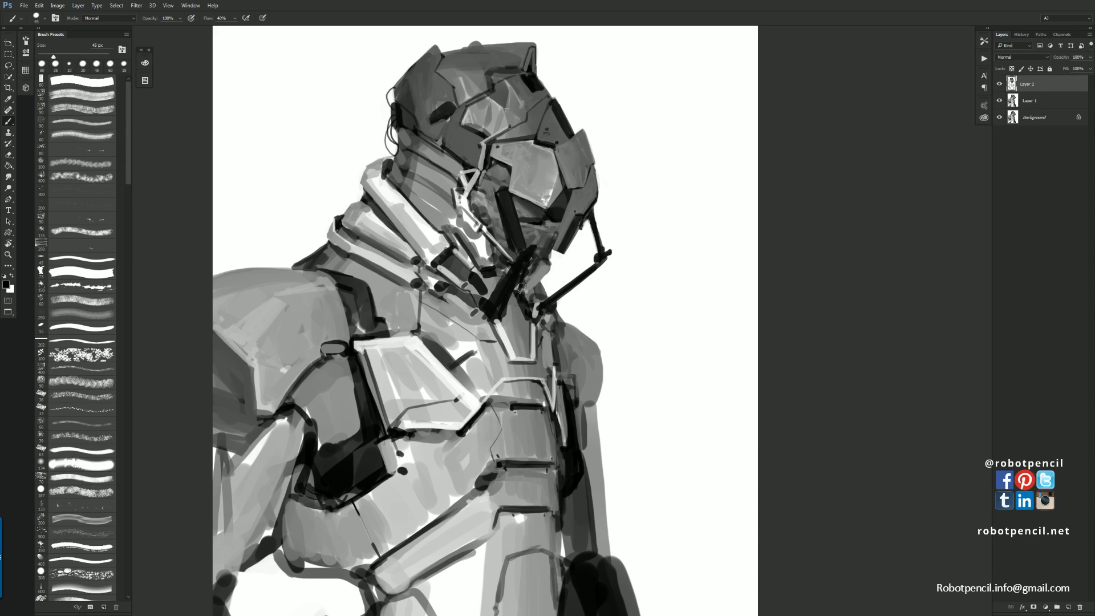
key(bracketleft)
drag(523, 289, 567, 256)
key(bracketleft)
key(bracketleft)
key(bracketleft)
key(bracketleft)
key(bracketleft)
key(bracketleft)
alt+click(540, 278)
key(bracketleft)
key(bracketleft)
key(bracketleft)
key(bracketright)
key(bracketright)
key(bracketright)
key(bracketright)
key(bracketright)
key(bracketright)
key(bracketright)
alt+click(531, 276)
alt+click(537, 277)
key(bracketright)
key(bracketright)
Try a stroke on the upper chest below the collar and undo it
key(z)
alt+click(541, 304)
alt+click(540, 304)
key(b)
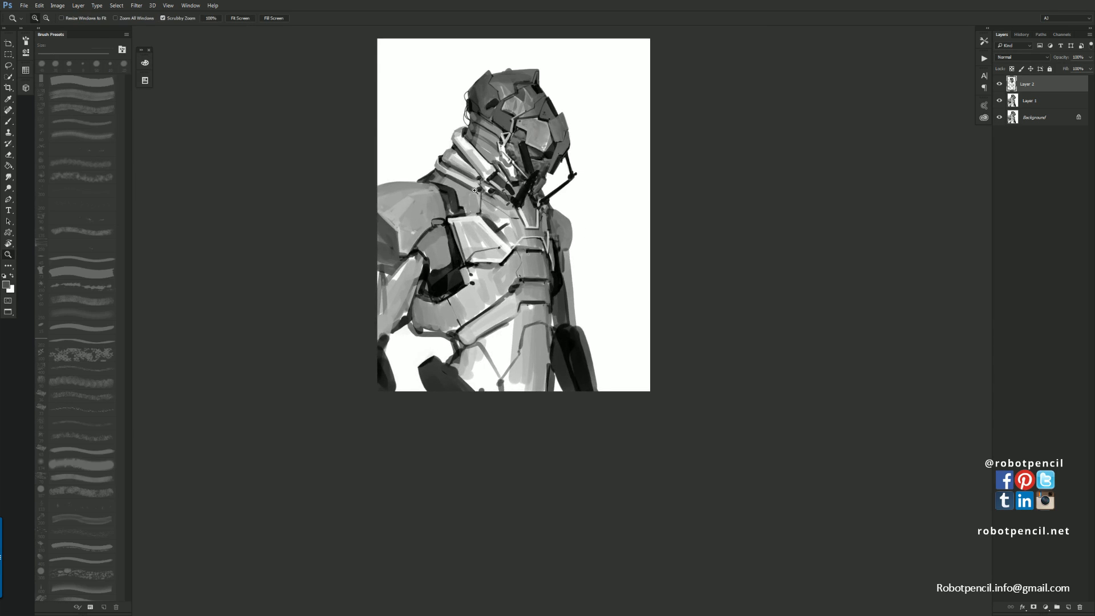
key(ctrl+plus)
drag(474, 196, 479, 231)
key(ctrl+z)
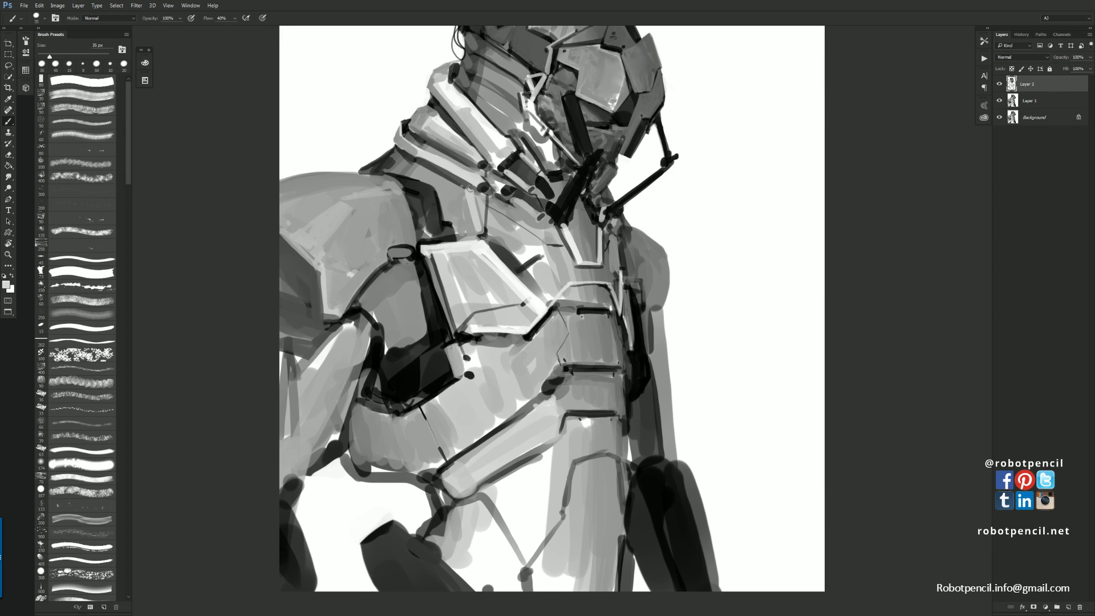
Add dark strokes at the base of the collar and between the neck and the far shoulder, checking the whole figure
key(d)
mouse_move(464, 190)
mouse_down()
mouse_move(475, 231)
mouse_move(465, 196)
mouse_move(471, 229)
mouse_move(464, 206)
mouse_up()
mouse_move(623, 224)
mouse_down()
mouse_move(630, 258)
mouse_move(612, 293)
mouse_up()
key(z)
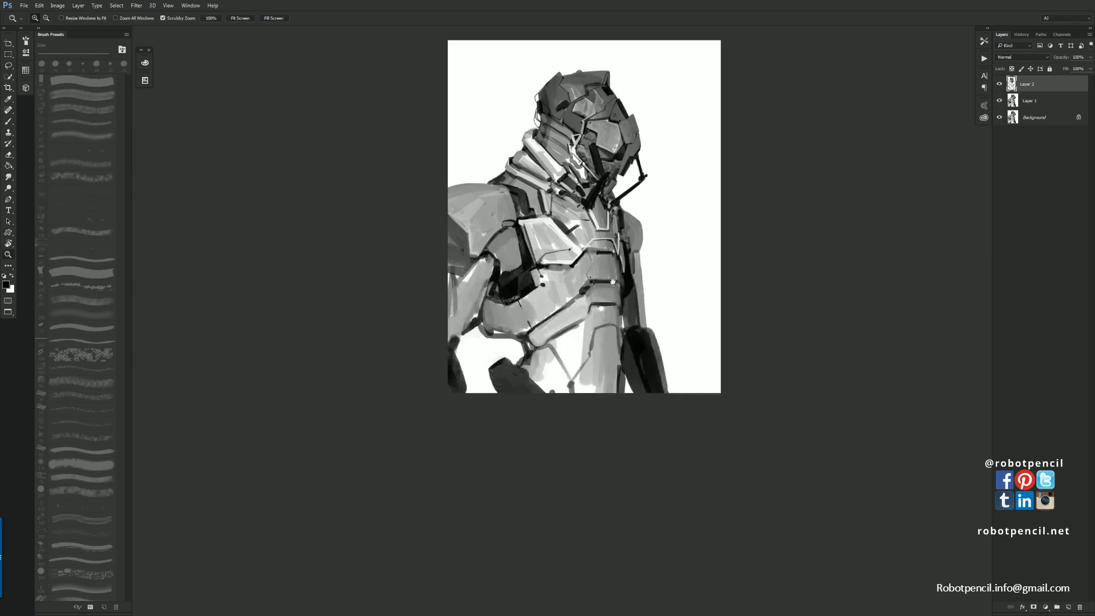
Paint sampled light grey strokes along the diagonal rib panel beside the abdominal plates
click(591, 274)
click(590, 271)
key(b)
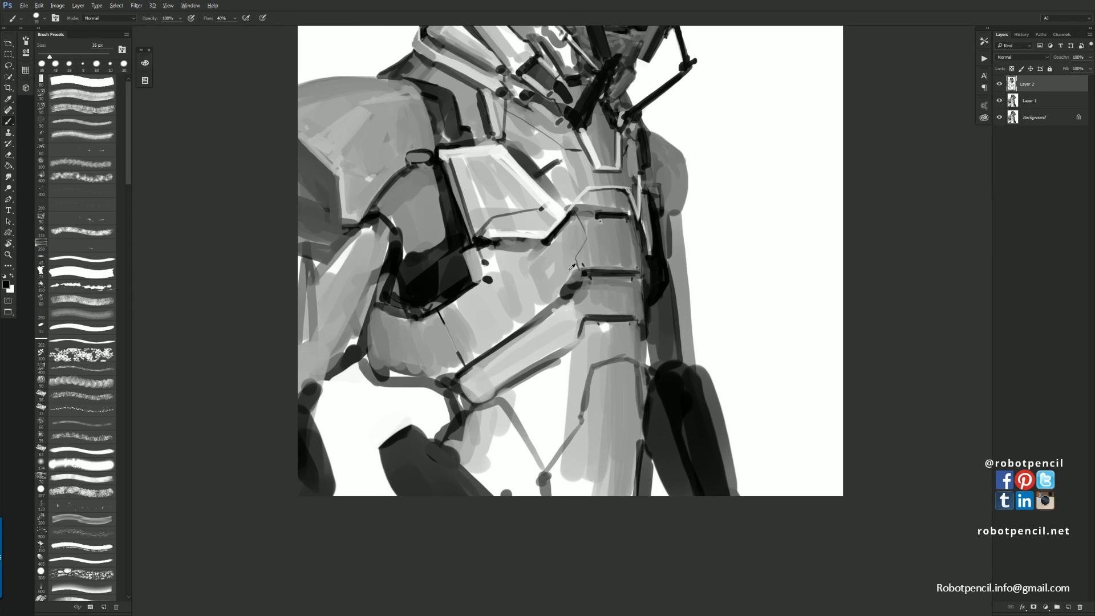
alt+click(570, 266)
alt+click(575, 267)
mouse_move(568, 279)
mouse_down()
mouse_move(571, 301)
mouse_move(613, 284)
mouse_move(575, 295)
mouse_move(476, 364)
mouse_up()
alt+click(576, 302)
alt+click(567, 304)
key(ctrl+z)
mouse_move(567, 302)
mouse_down()
mouse_move(479, 363)
mouse_move(522, 336)
mouse_up()
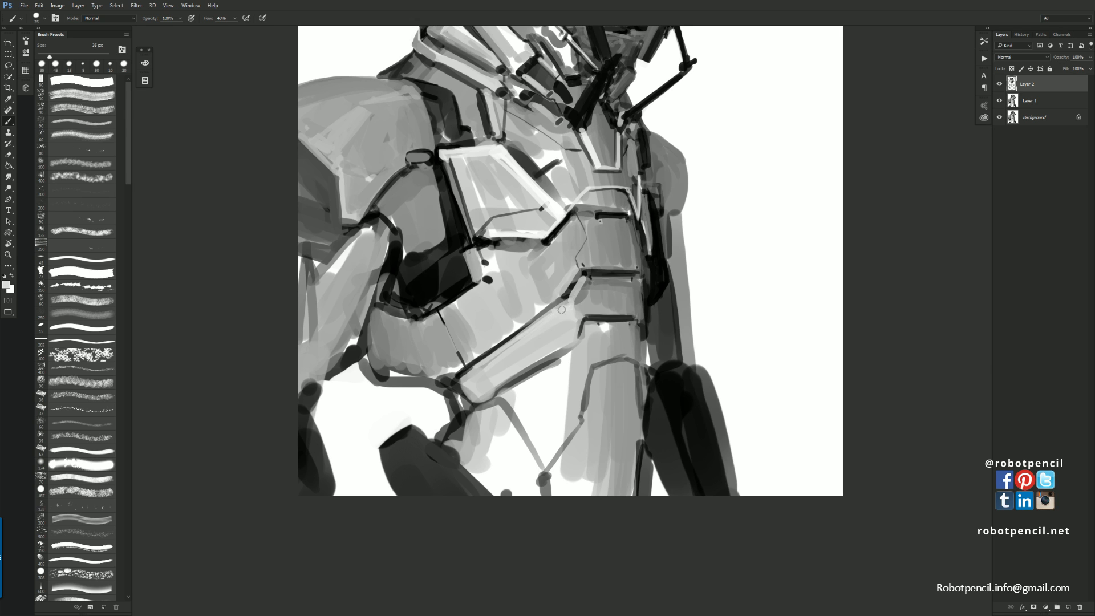
Touch up the rib panel's inner corner and the lower corner of the light chest plate
drag(581, 279, 575, 294)
drag(572, 219, 546, 248)
alt+click(561, 275)
alt+click(561, 275)
Flip the canvas horizontally and refine the joint between the abdominal plates and the rib panel with sampled tones
key(ctrl+shift+h)
ctrl+click(559, 290)
ctrl+click(559, 290)
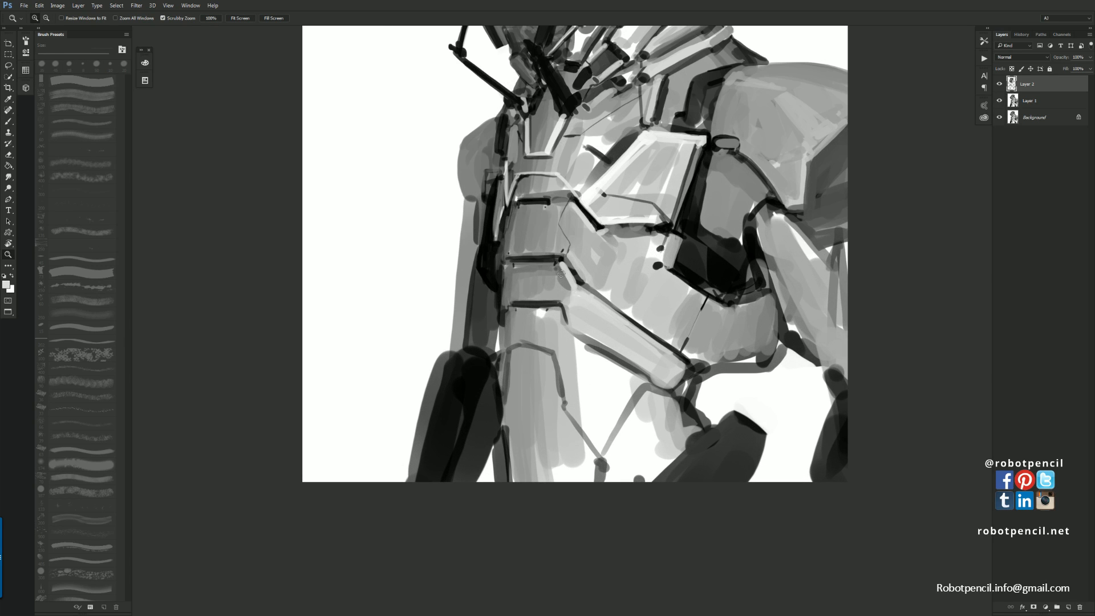
alt+click(560, 276)
drag(563, 267, 564, 289)
alt+click(569, 285)
mouse_move(554, 289)
mouse_down()
mouse_move(520, 299)
mouse_move(563, 292)
mouse_move(525, 303)
mouse_move(563, 303)
mouse_up()
alt+click(531, 307)
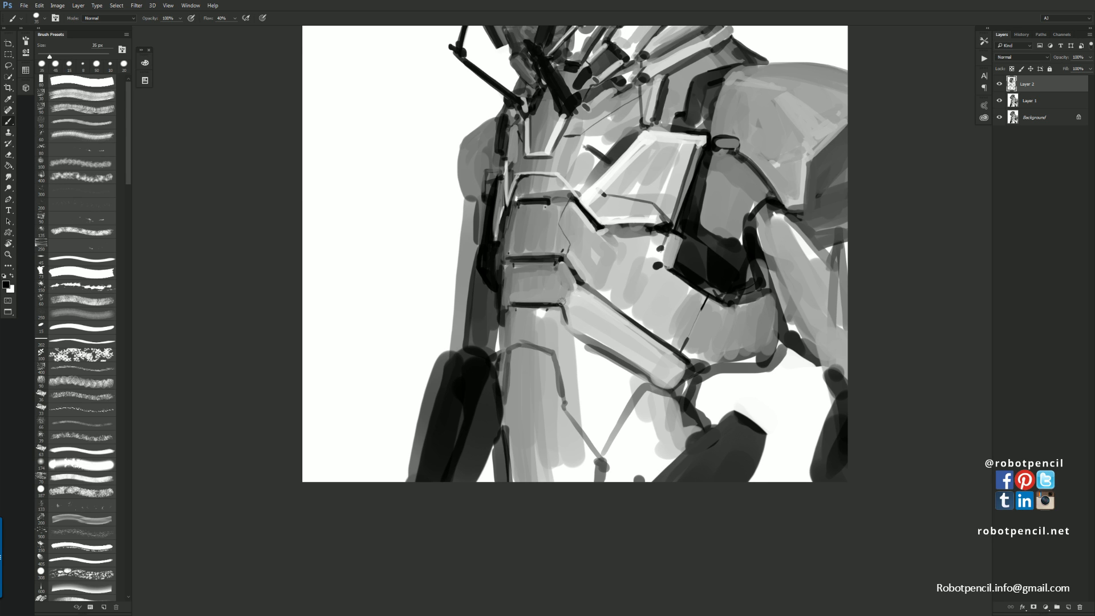
Paint a stroke just below the lowest abdominal plate seam with a smaller brush
key(bracketleft)
mouse_move(526, 337)
mouse_down()
mouse_move(509, 292)
mouse_move(559, 329)
mouse_up()
alt+click(509, 292)
alt+click(539, 322)
Flip the canvas horizontally and paint black strokes on the near shoulder joint and around the armpit with a larger brush
key(F2)
alt+click(446, 317)
key(bracketright)
key(bracketright)
key(bracketright)
key(bracketright)
key(bracketright)
key(bracketright)
key(bracketright)
key(bracketright)
key(bracketright)
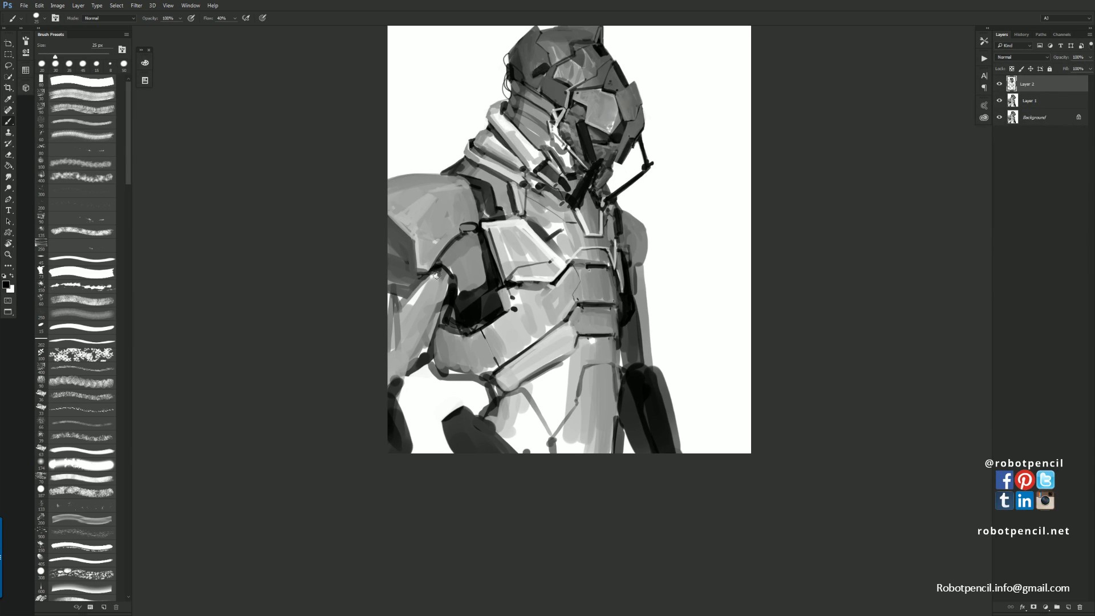
mouse_move(436, 274)
mouse_down()
mouse_move(449, 282)
mouse_move(445, 254)
mouse_move(478, 240)
mouse_up()
key(bracketleft)
mouse_move(453, 276)
mouse_down()
mouse_move(458, 290)
mouse_move(488, 284)
mouse_up()
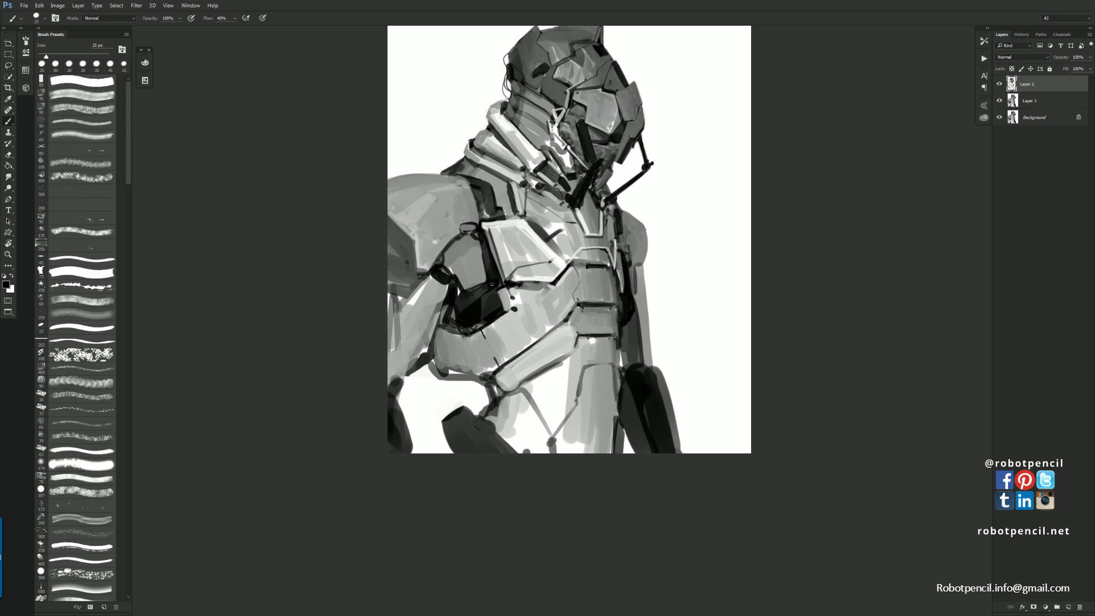
Paint sampled tones on the far upper arm beside the torso
drag(637, 264, 634, 296)
alt+click(634, 281)
alt+click(630, 306)
drag(633, 249, 634, 260)
alt+click(634, 243)
mouse_move(635, 263)
mouse_down()
mouse_move(637, 276)
mouse_move(632, 251)
mouse_up()
alt+click(631, 258)
Check the whole figure and its upper body in horizontally flipped views
key(z)
alt+click(647, 284)
key(F2)
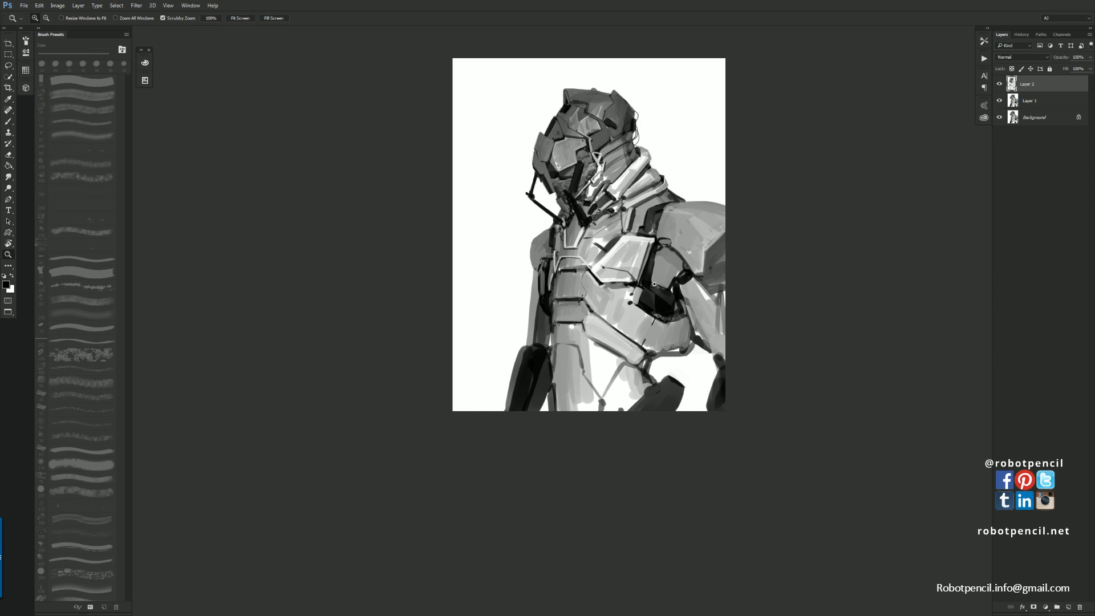
click(631, 172)
click(631, 172)
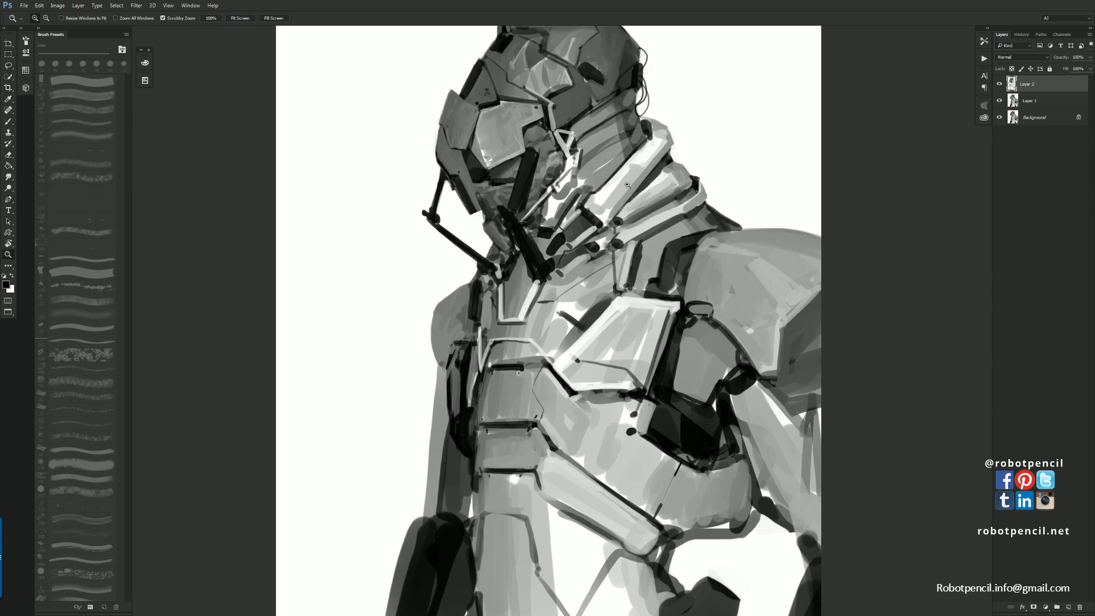
drag(612, 215, 604, 239)
key(b)
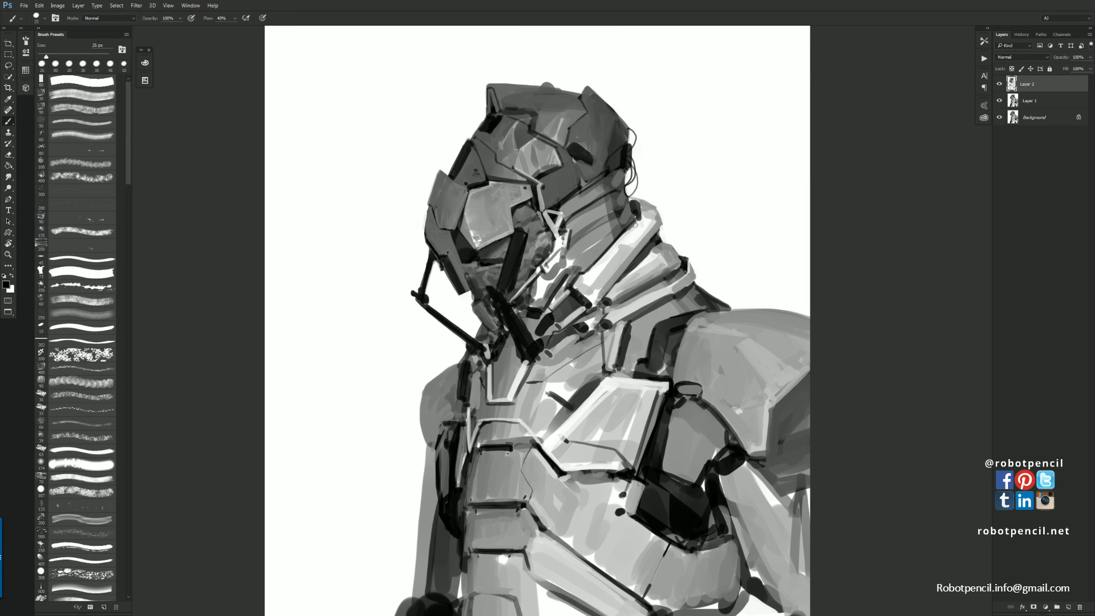
drag(676, 350, 587, 272)
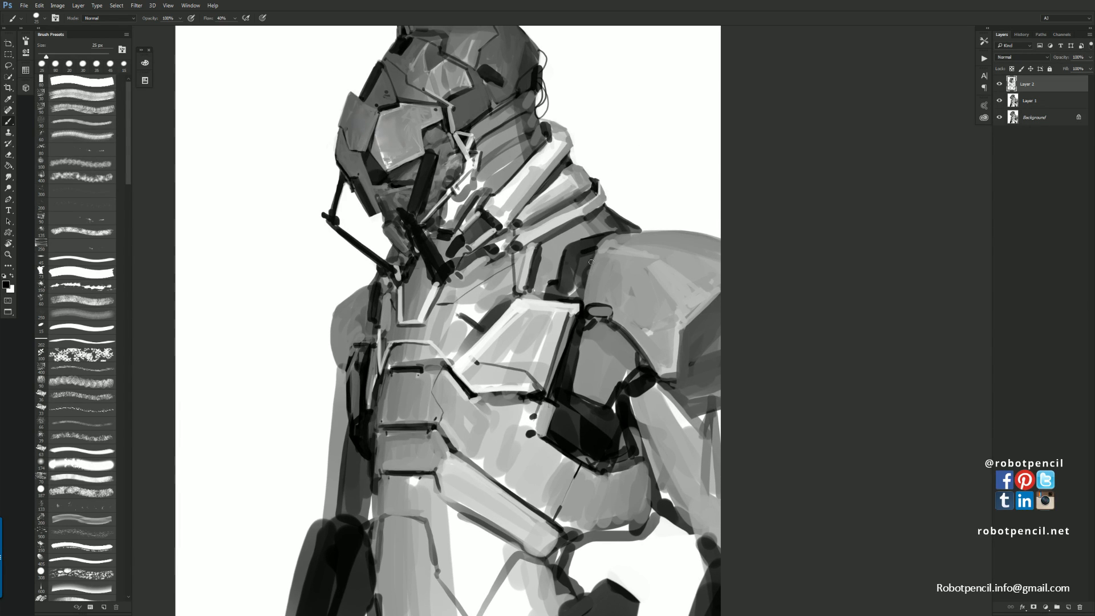
key(ctrl+shift+h)
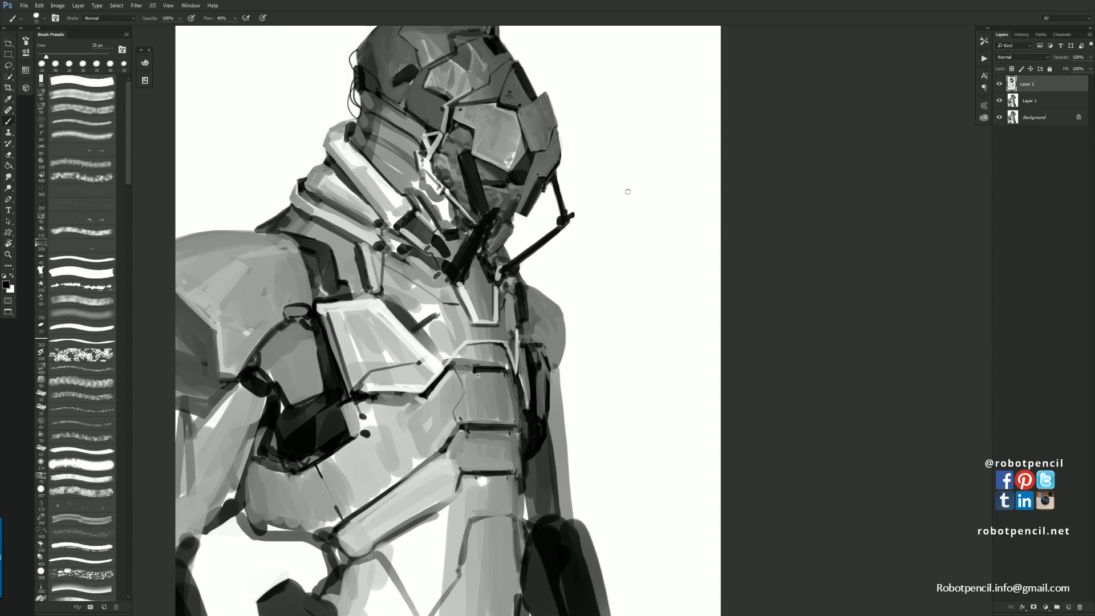
drag(649, 285, 735, 305)
drag(513, 222, 494, 245)
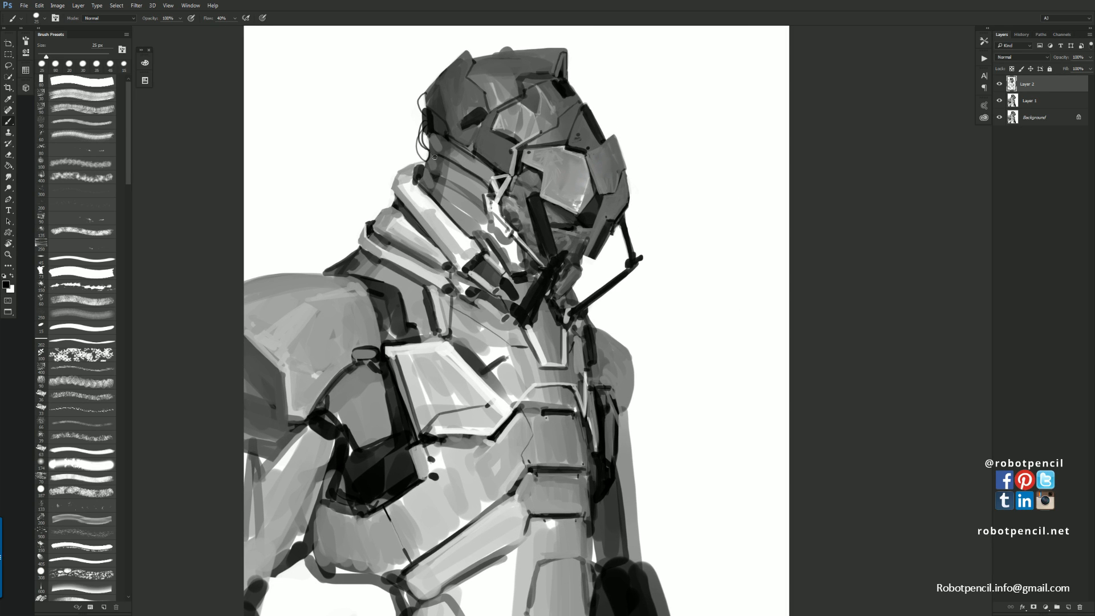
Add a black slot along the lower edge of the diagonal rib panel with a 20 px brush
key(bracketleft)
key(bracketleft)
key(z)
alt+click(611, 259)
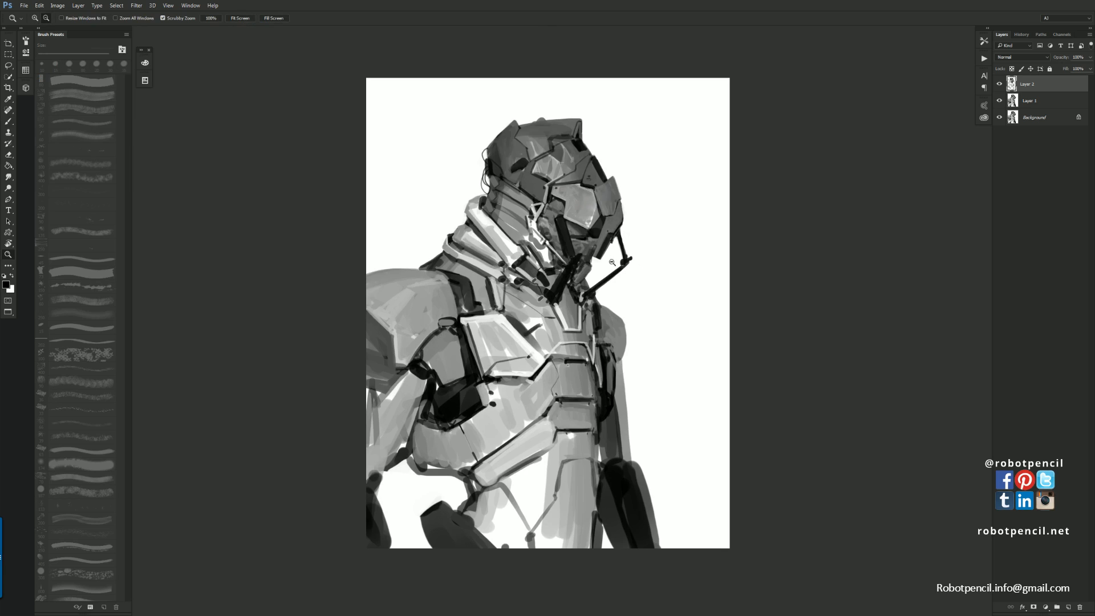
alt+click(611, 271)
drag(625, 315, 630, 223)
drag(622, 260, 598, 345)
click(598, 343)
click(596, 347)
key(b)
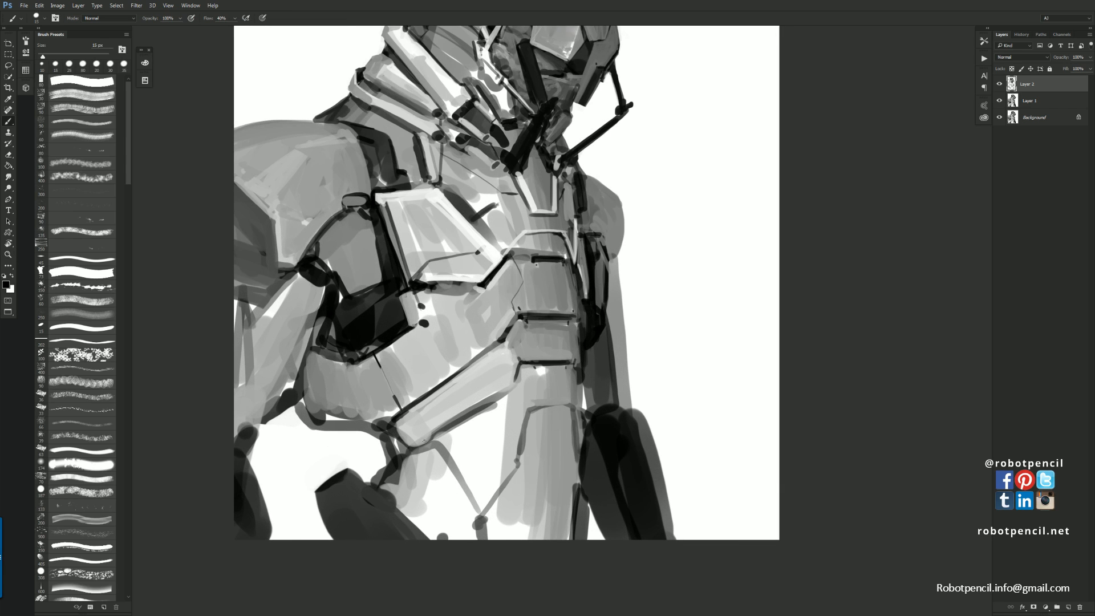
key(bracketright)
mouse_move(411, 447)
mouse_down()
mouse_move(487, 393)
mouse_move(451, 421)
mouse_move(487, 396)
mouse_up()
key(ctrl+z)
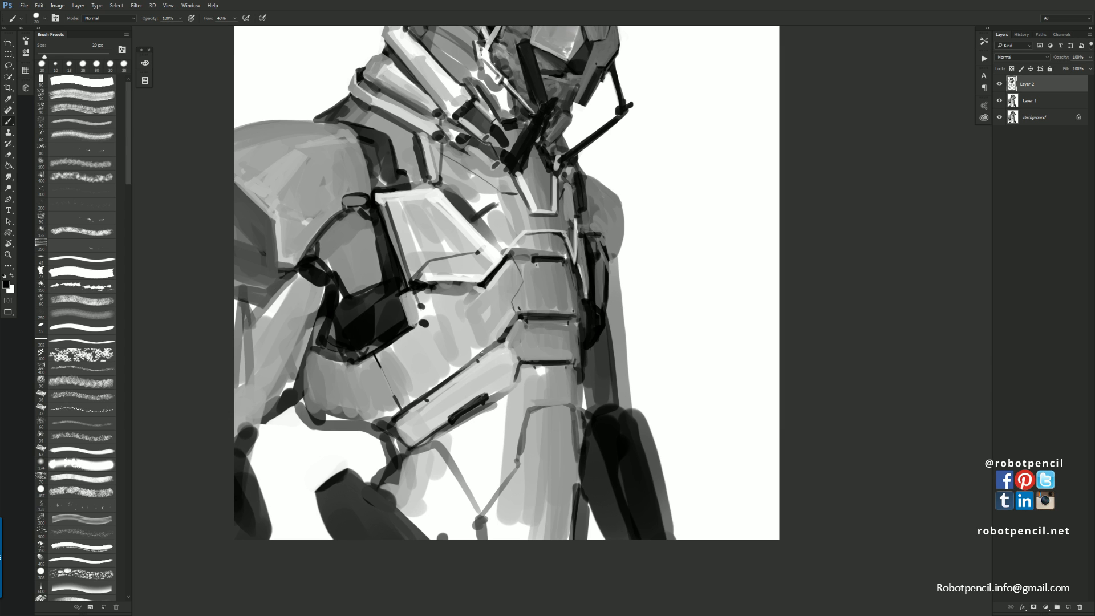
Mark dark notches on the rib panel's upper edge and draw a thin seam across the plate above with a smaller brush
click(477, 356)
click(420, 397)
key(bracketleft)
key(bracketleft)
drag(428, 326, 469, 343)
Paint a sampled grey stroke along the lower corner of the chest plate beside the abdominal plates
key(x)
alt+click(506, 272)
drag(508, 265, 488, 288)
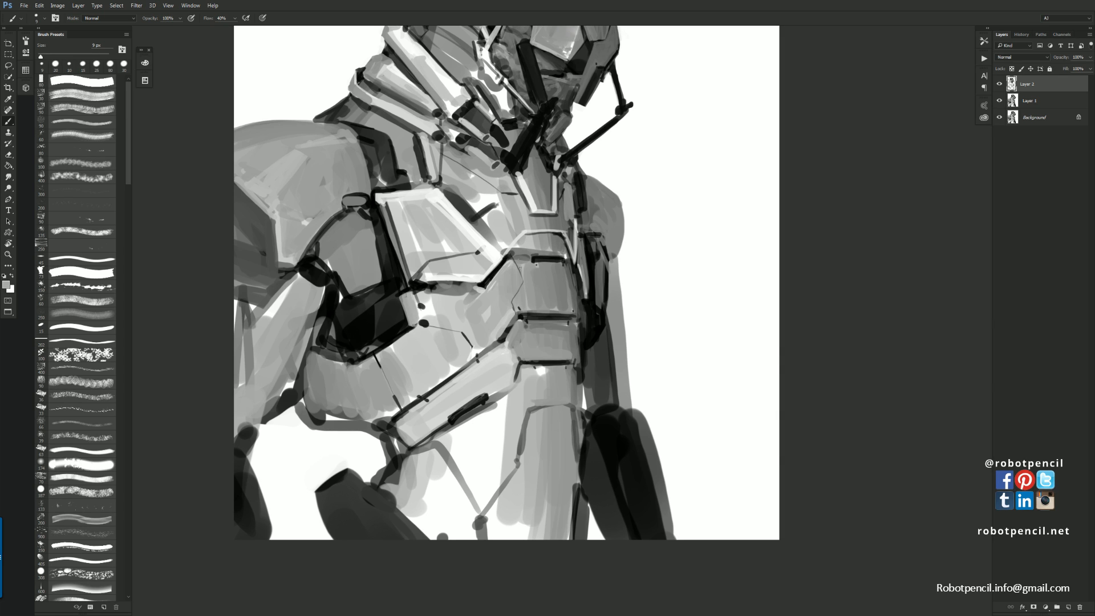
Add small black marks on the top abdominal plate below the sternum with a 10 px brush
key(bracketright)
key(bracketright)
key(bracketright)
key(bracketleft)
key(bracketleft)
key(d)
mouse_move(540, 262)
mouse_down()
mouse_move(564, 262)
mouse_move(536, 256)
mouse_move(550, 257)
mouse_up()
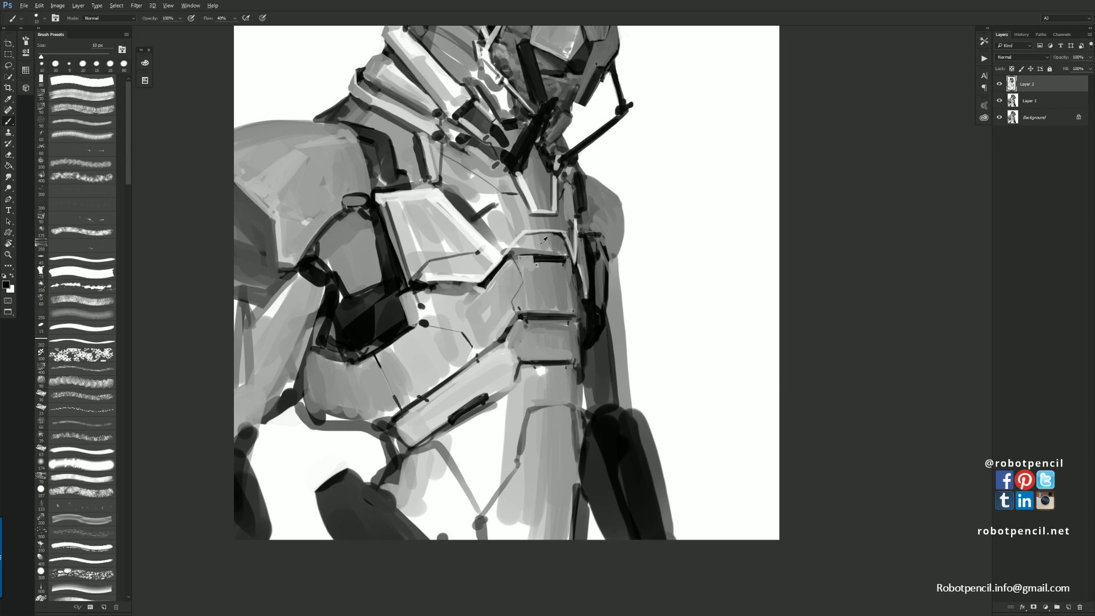
Smudge the area around the top abdominal plate at 20% strength to soften its tones
alt+click(533, 242)
key(bracketright)
key(r)
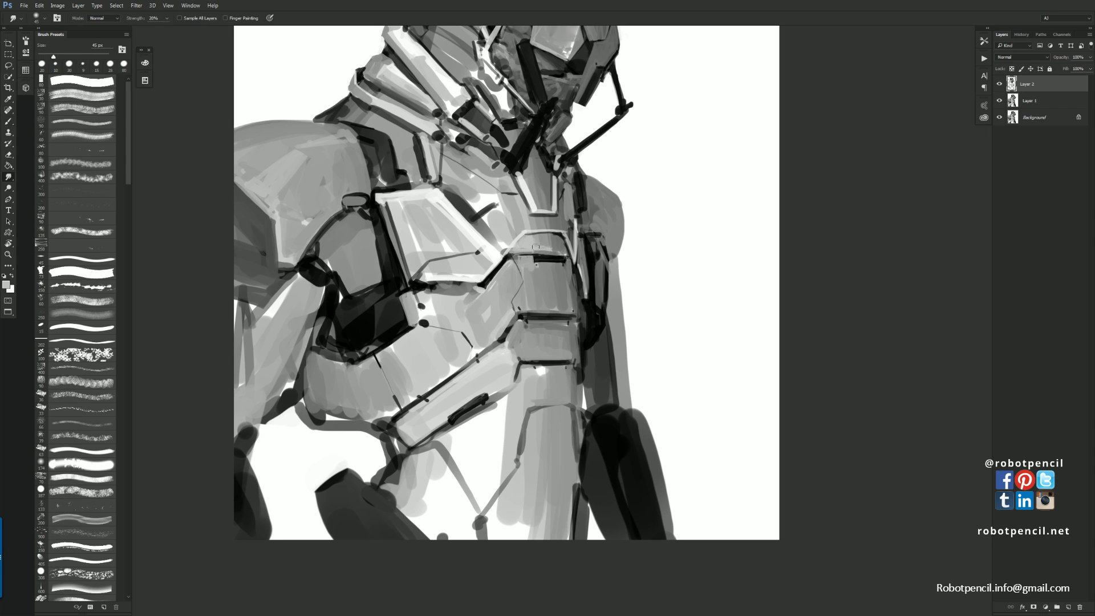
drag(542, 253, 539, 241)
key(b)
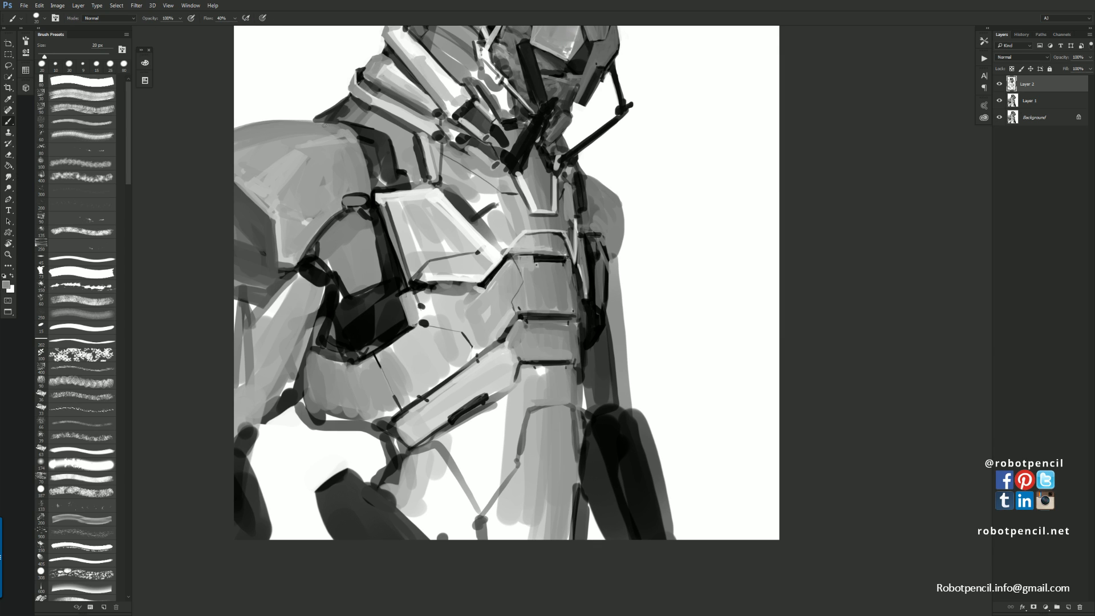
Draw thin black panel lines down the face and across the top of the near shoulder pad with a 10 px brush
key(d)
key(bracketleft)
key(bracketleft)
key(bracketleft)
key(bracketright)
key(bracketright)
drag(296, 268, 332, 169)
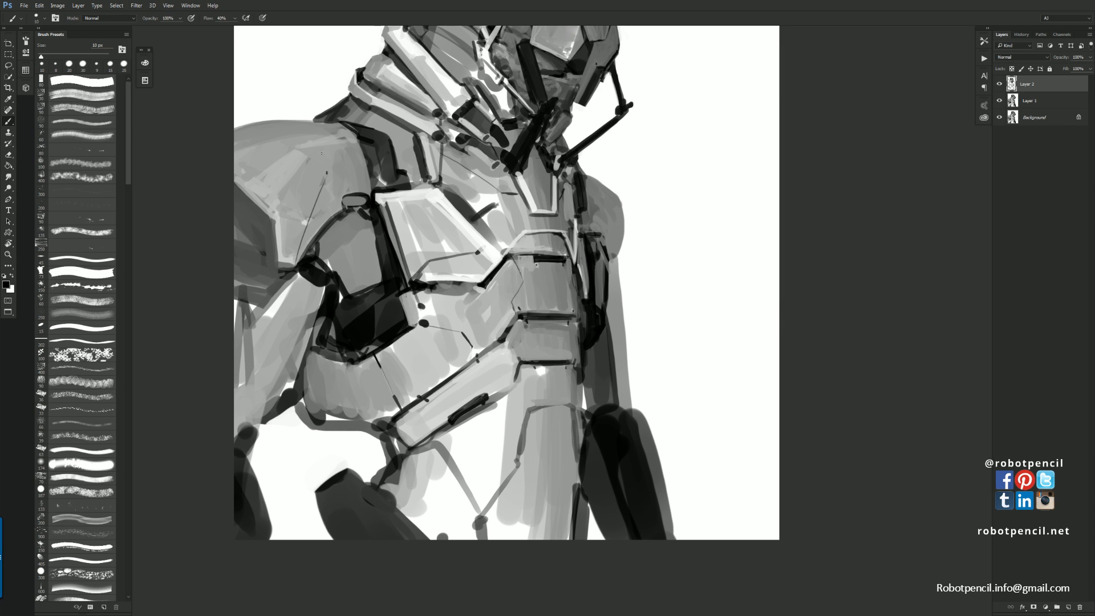
drag(295, 120, 328, 138)
Paint the area along the chest plate's upper edge below the collar with larger brushes and a sampled grey
key(bracketright)
key(bracketright)
key(bracketright)
key(bracketright)
key(bracketright)
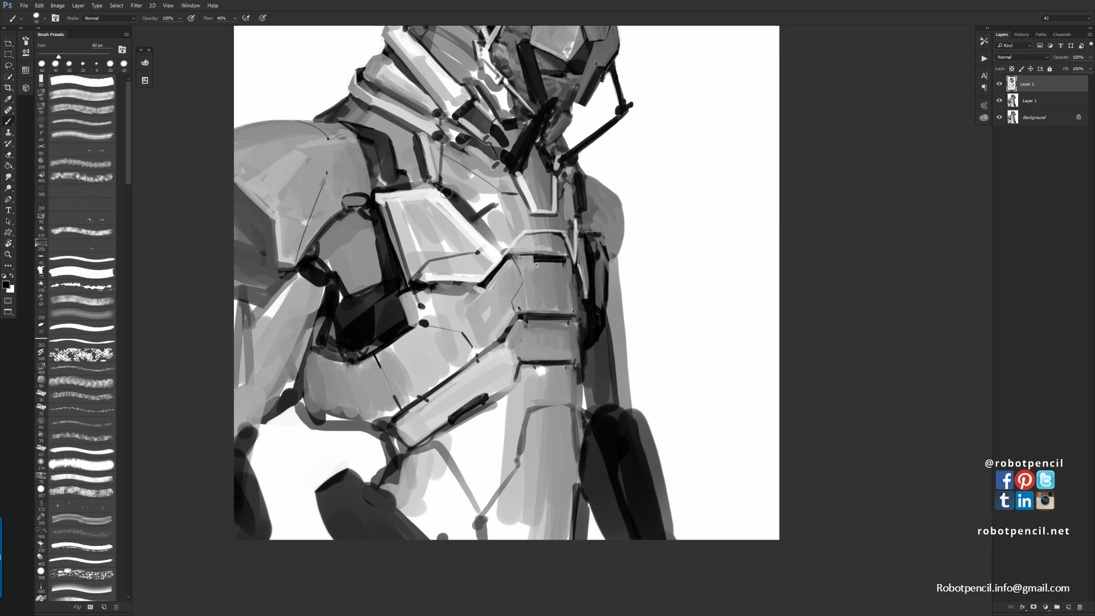
alt+click(473, 179)
key(bracketleft)
mouse_move(467, 180)
mouse_down()
mouse_move(447, 191)
mouse_move(470, 194)
mouse_move(447, 178)
mouse_move(471, 200)
mouse_move(461, 196)
mouse_up()
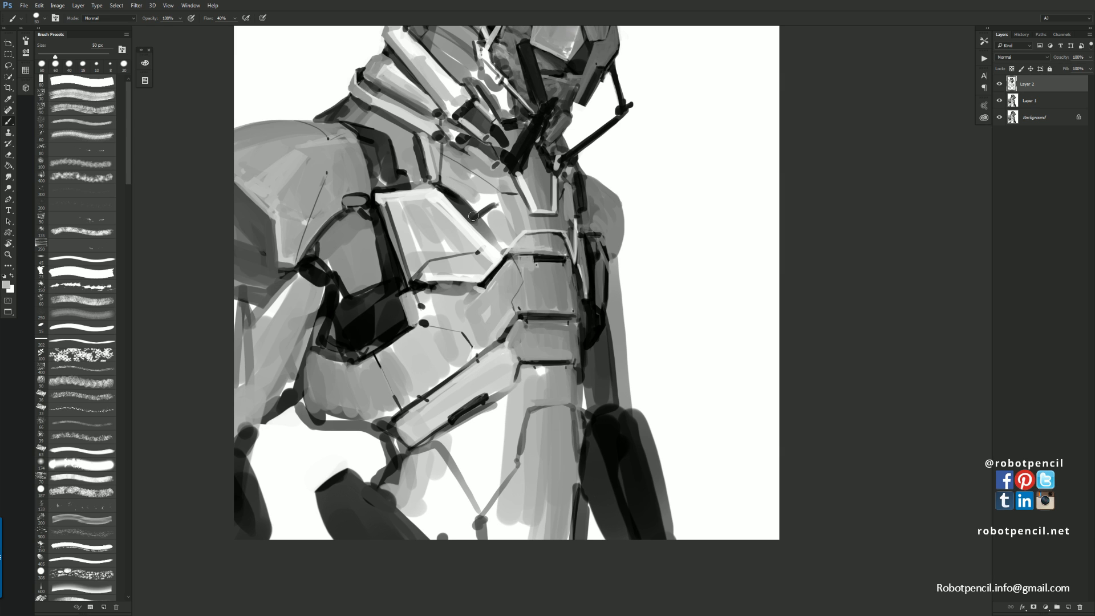
Cover the highlights and the end of the dark tick on the central upper chest with sampled greys
alt+click(521, 219)
drag(507, 228, 489, 220)
drag(487, 222, 509, 234)
drag(566, 197, 567, 225)
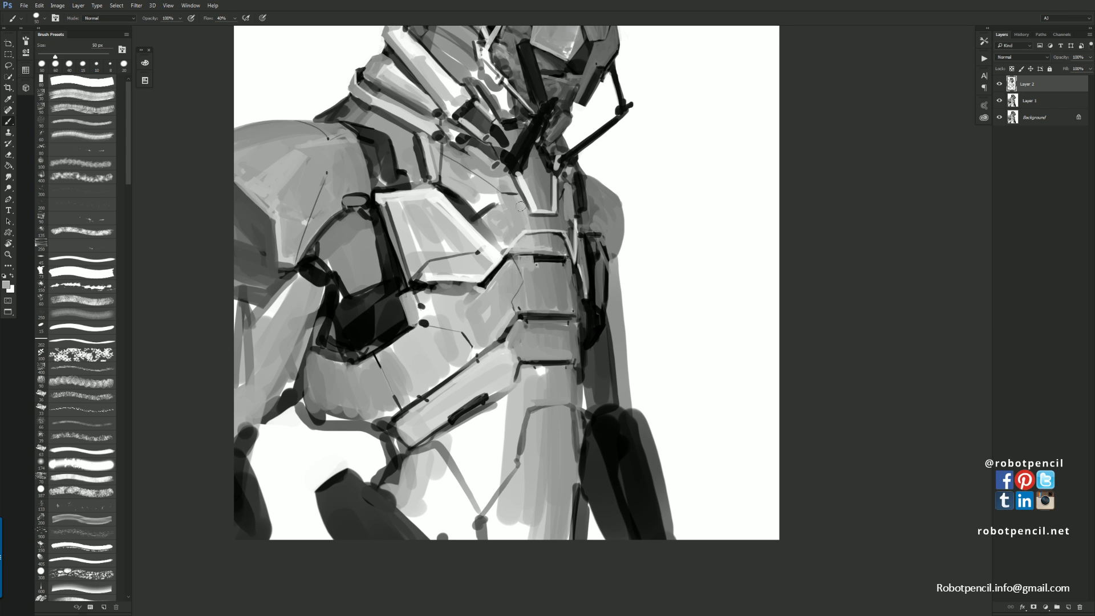
alt+click(562, 217)
drag(512, 231, 512, 214)
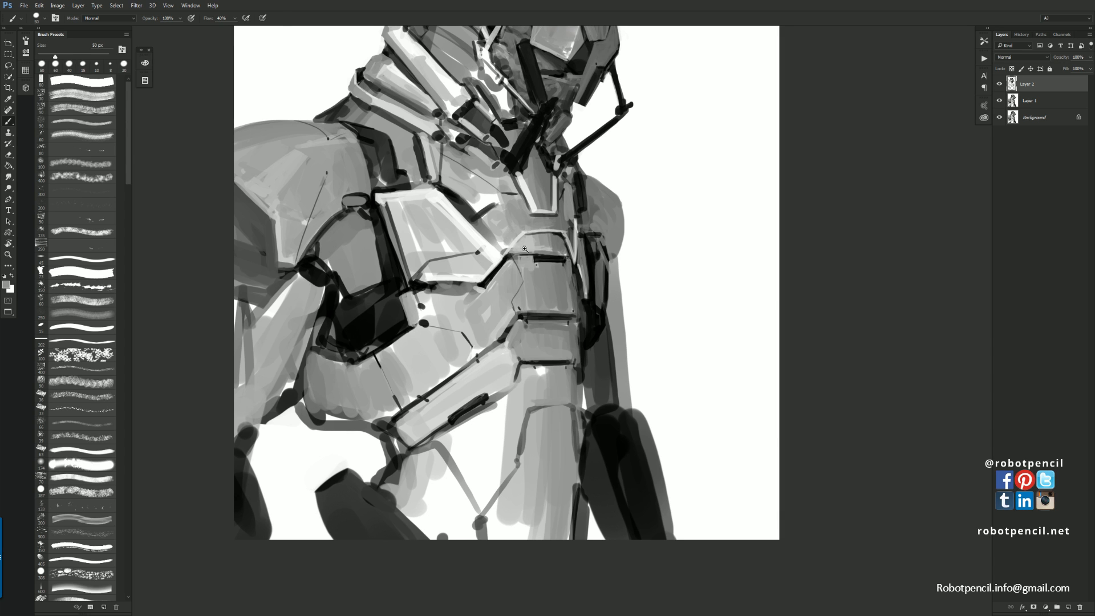
Flip the canvas horizontally, try a stroke across the upper chest above the light chest plate and undo it
ctrl+alt+click(536, 261)
ctrl+alt+click(537, 259)
key(F2)
ctrl+click(536, 276)
ctrl+click(536, 275)
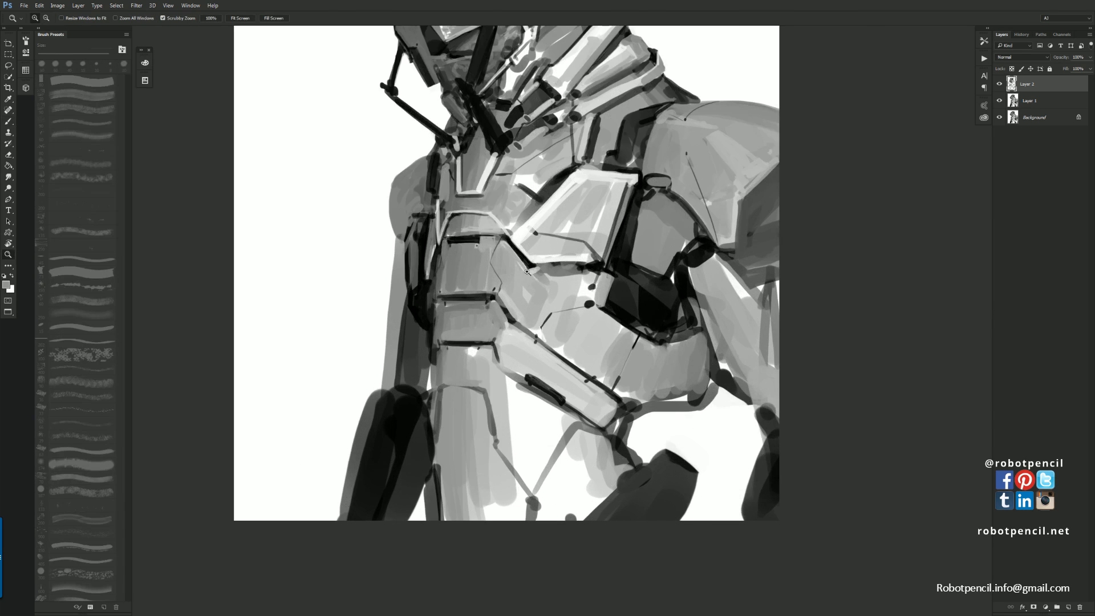
ctrl+click(536, 276)
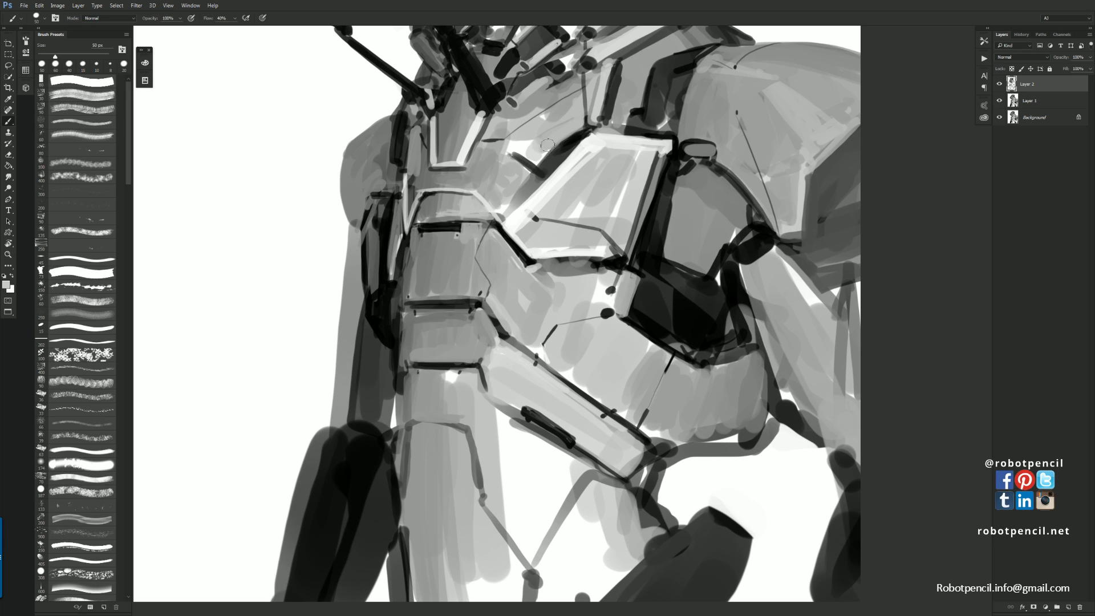
drag(541, 141, 579, 99)
mouse_move(506, 128)
mouse_down()
mouse_move(583, 86)
mouse_move(557, 166)
mouse_up()
key(ctrl+z)
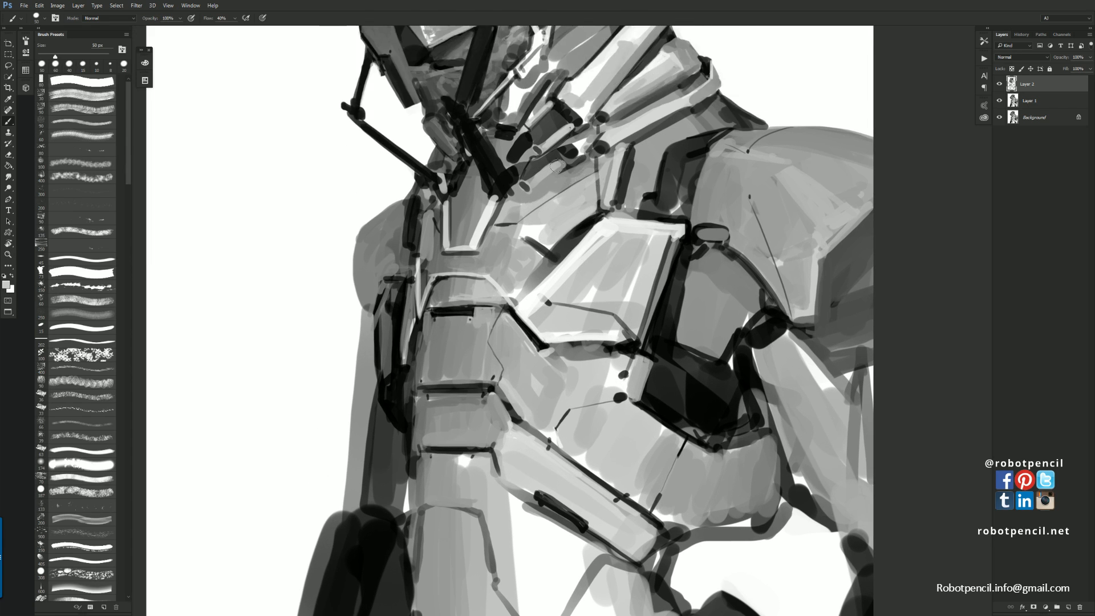
Paint light grey strokes along the upper chest seam below the collar, redoing the first stroke and reducing the brush size
drag(517, 209, 591, 157)
key(ctrl+z)
drag(516, 208, 589, 162)
key([)
mouse_move(536, 198)
mouse_down()
mouse_move(590, 164)
mouse_move(535, 197)
mouse_up()
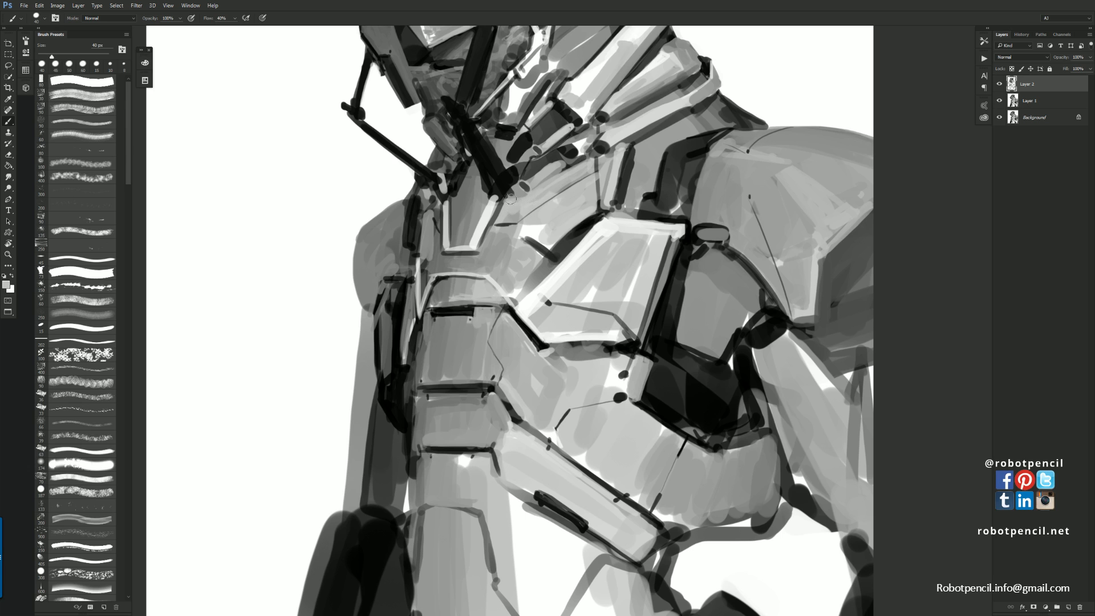
drag(503, 205, 497, 219)
Flip the canvas horizontally and paint a small dark-outlined tab on the armour below the armpit with a smaller brush
alt+click(517, 257)
alt+click(520, 257)
alt+click(524, 266)
key(ctrl+shift+h)
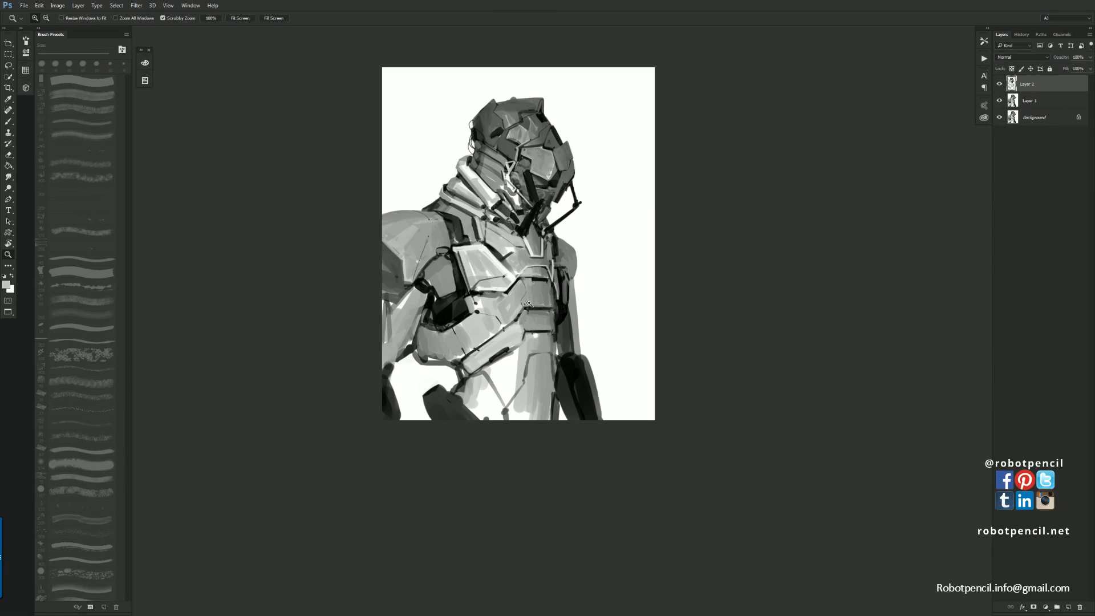
ctrl+click(526, 319)
ctrl+click(527, 319)
key(b)
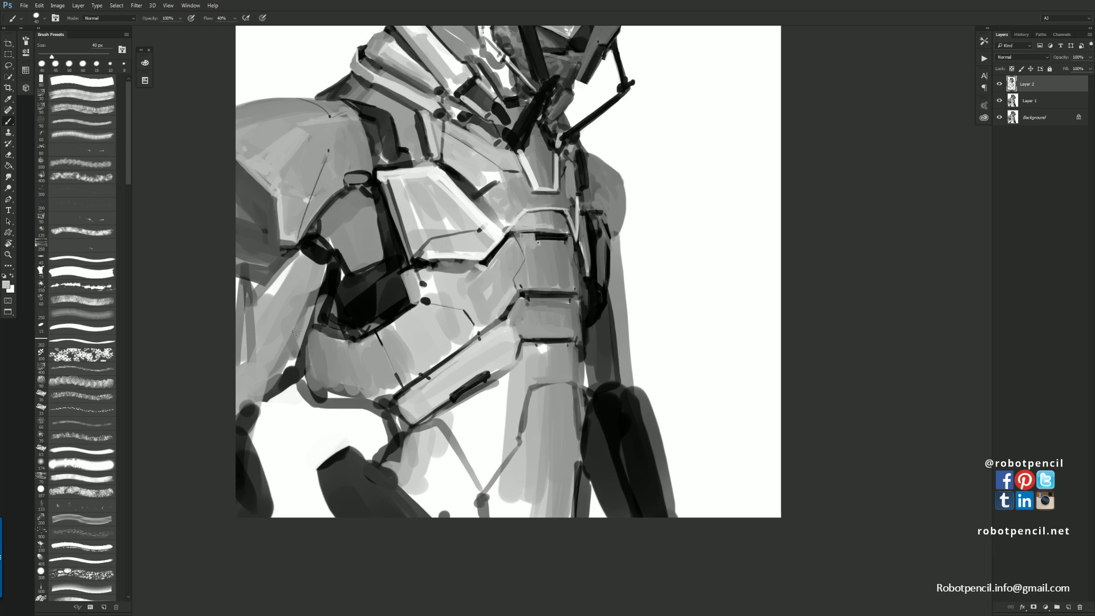
key(d)
key(bracketright)
key(bracketleft)
key(bracketleft)
key(bracketleft)
key(bracketleft)
key(bracketleft)
mouse_move(319, 323)
mouse_down()
mouse_move(382, 338)
mouse_move(348, 337)
mouse_move(359, 351)
mouse_move(353, 345)
mouse_move(365, 343)
mouse_move(352, 344)
mouse_move(351, 334)
mouse_move(353, 344)
mouse_move(314, 327)
mouse_up()
key(ctrl+z)
alt+click(364, 345)
key(z)
alt+click(332, 349)
alt+click(332, 350)
alt+click(332, 349)
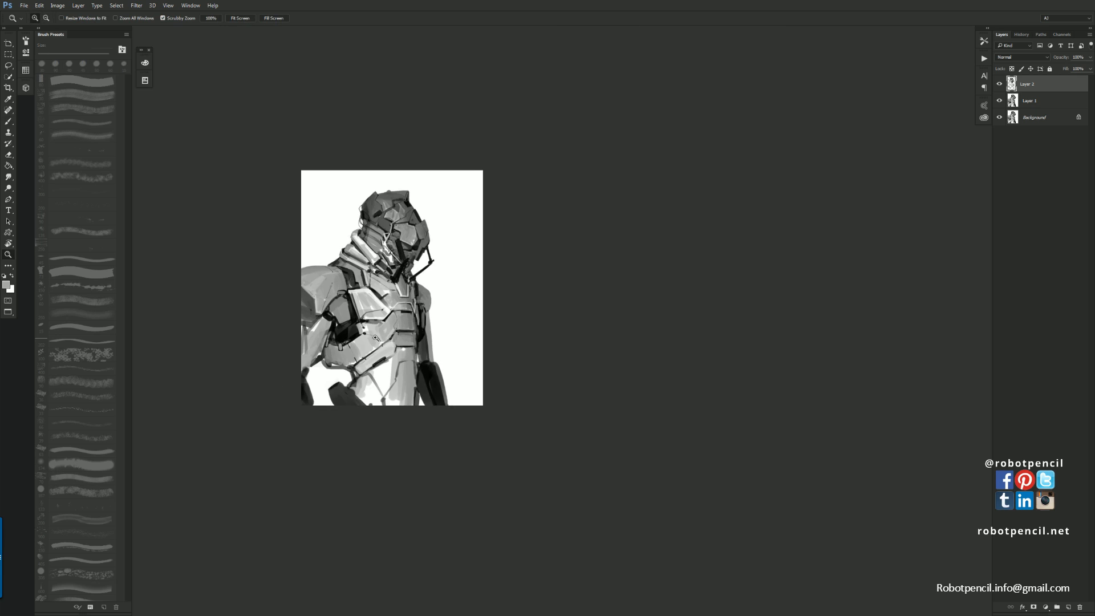
Paint a light grey notch at the edge of the black armpit recess using sampled tones, checking the whole figure
click(381, 343)
click(381, 343)
key(b)
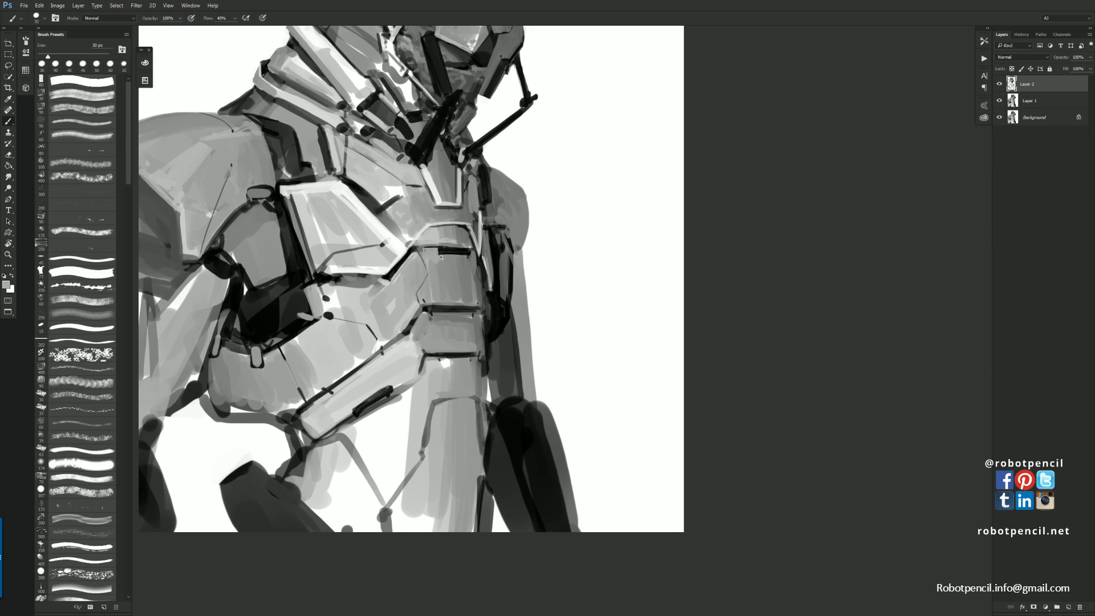
mouse_move(298, 312)
mouse_down()
mouse_move(312, 321)
mouse_move(296, 320)
mouse_up()
alt+click(295, 303)
alt+click(299, 319)
key(z)
alt+click(340, 350)
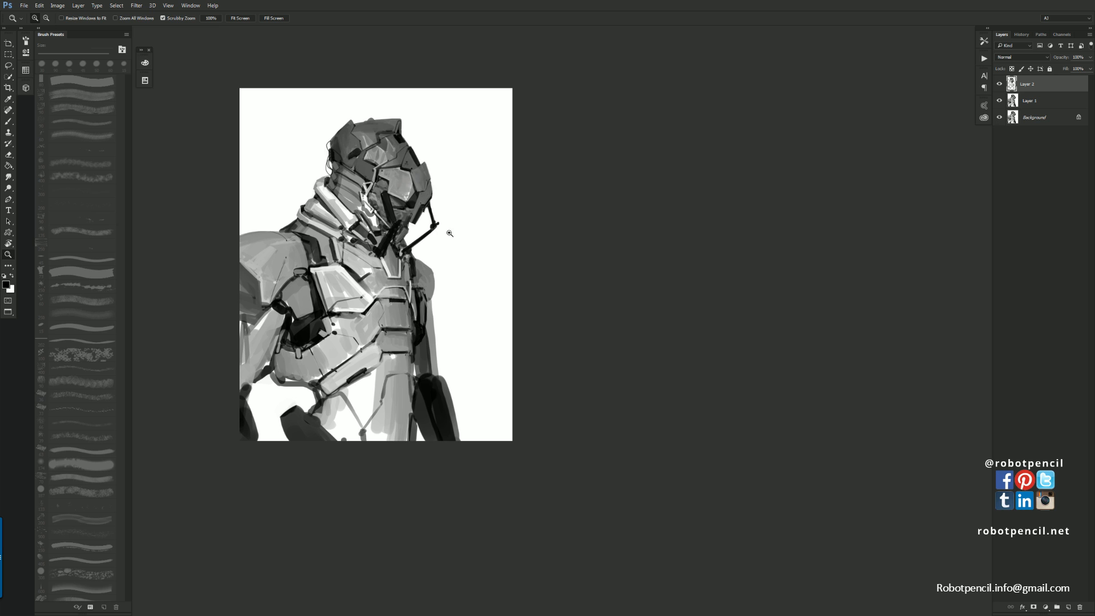
drag(426, 295, 538, 273)
ctrl+click(529, 282)
ctrl+click(535, 292)
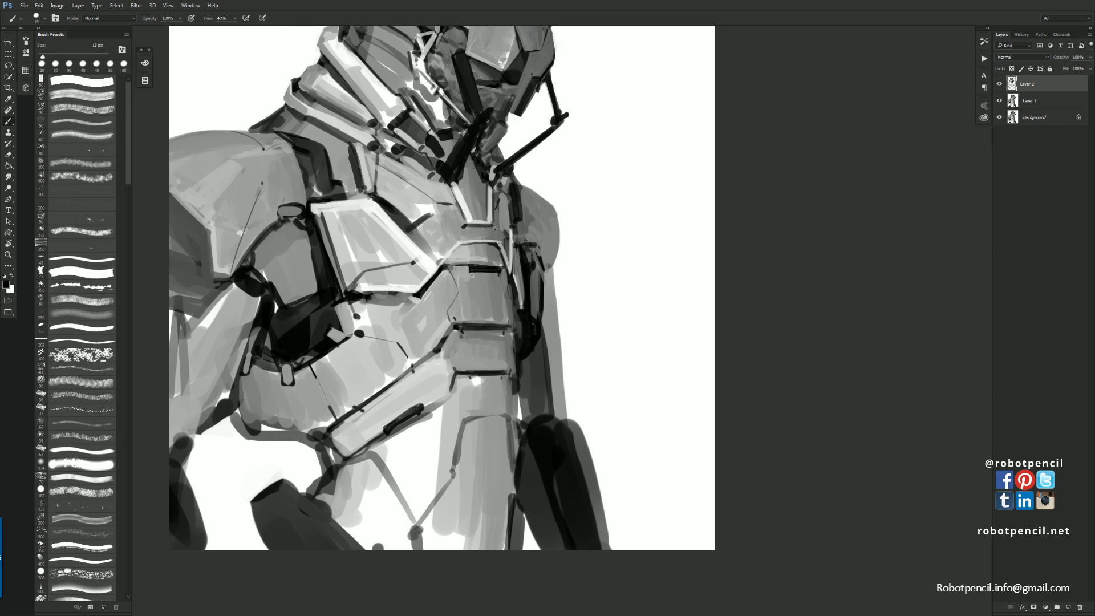
Enlarge the brush to 90 px, try sampled grey strokes over the ribs below the light chest plate and undo them
ctrl+alt+click(519, 272)
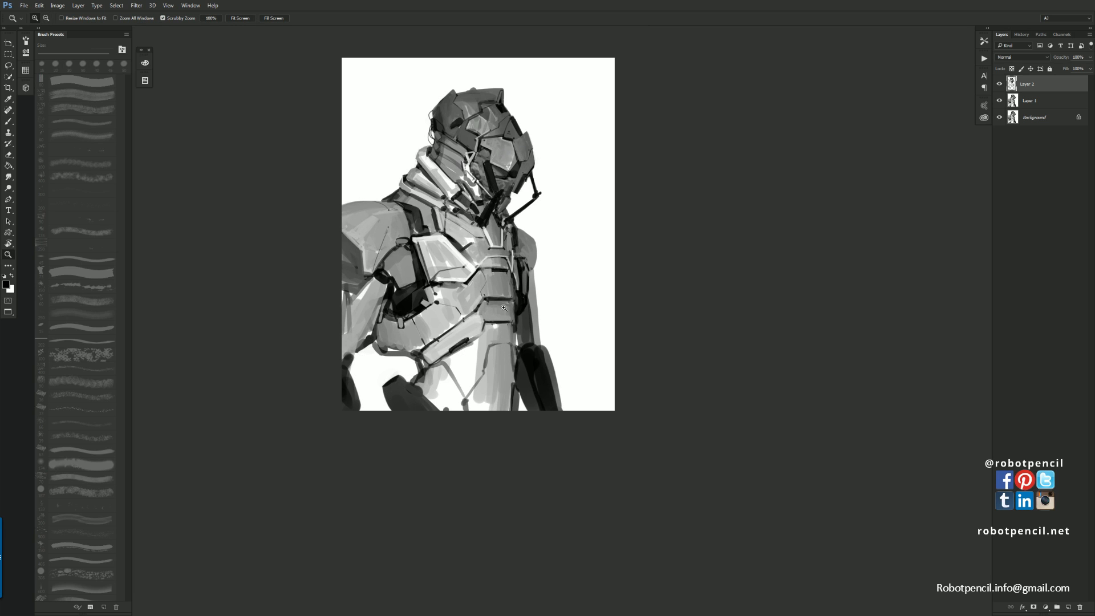
ctrl+click(518, 263)
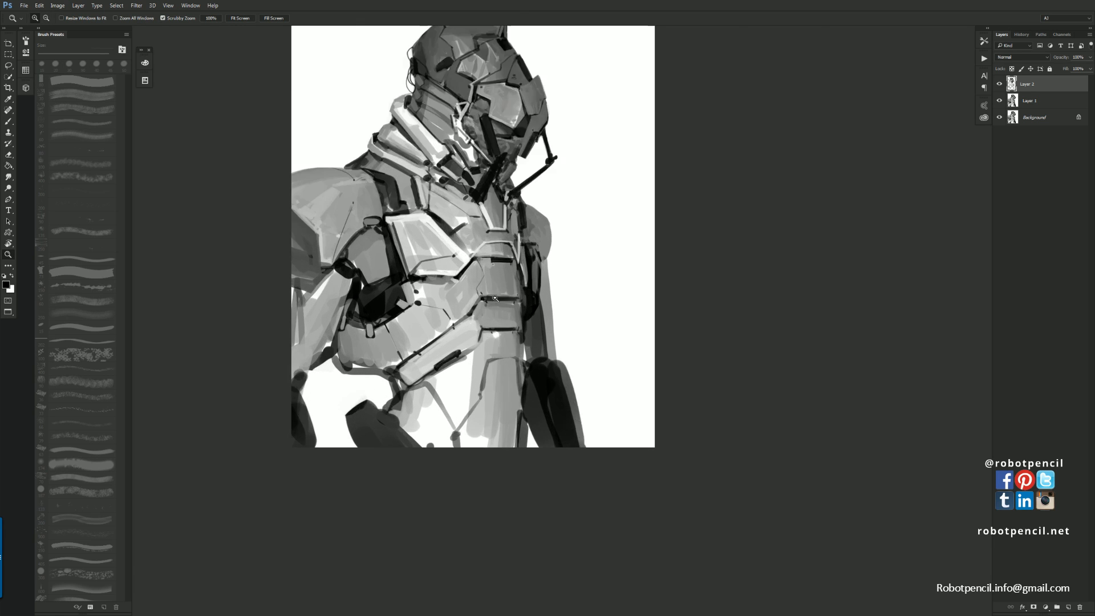
mouse_move(373, 261)
mouse_down()
mouse_move(424, 276)
mouse_move(343, 263)
mouse_move(428, 293)
mouse_move(419, 299)
mouse_move(351, 269)
mouse_move(428, 281)
mouse_move(447, 336)
mouse_up()
key(bracketright)
key(bracketright)
key(bracketright)
key(bracketright)
key(bracketright)
key(bracketright)
key(bracketright)
alt+click(422, 293)
drag(410, 274, 448, 313)
mouse_move(421, 272)
mouse_down()
mouse_move(453, 314)
mouse_move(452, 300)
mouse_up()
key(ctrl+alt+z)
key(ctrl+alt+z)
key(ctrl+alt+z)
key(ctrl+alt+z)
key(ctrl+alt+z)
Shade the rib panel between the chest plate and abdominal segments with broad grey strokes, extending the shading to the lower abdomen
mouse_move(395, 264)
mouse_down()
mouse_move(448, 325)
mouse_move(453, 311)
mouse_up()
drag(425, 254, 456, 290)
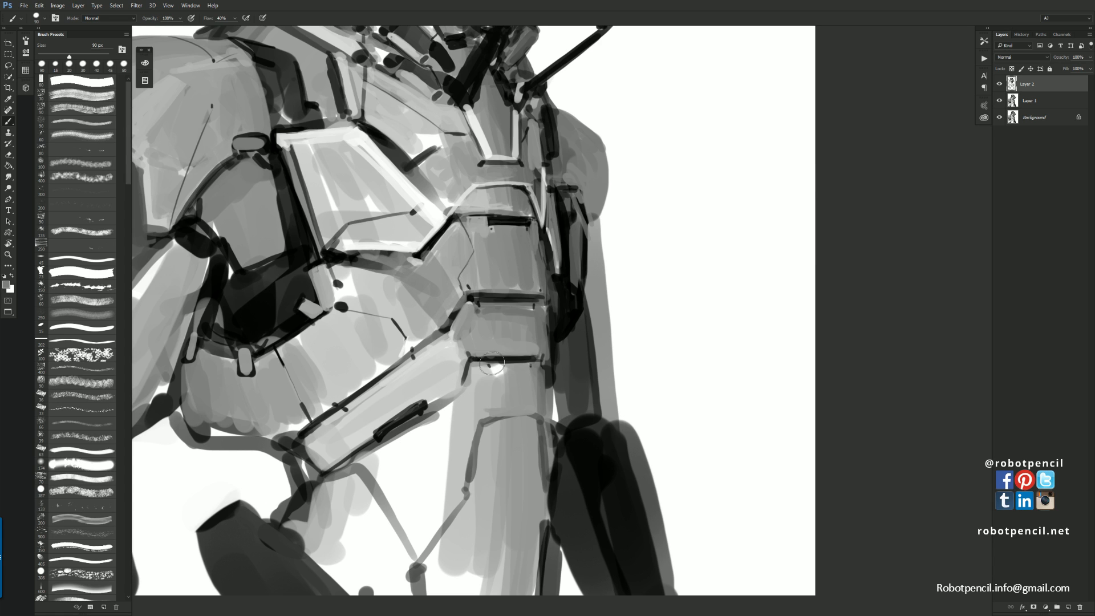
drag(425, 357, 477, 320)
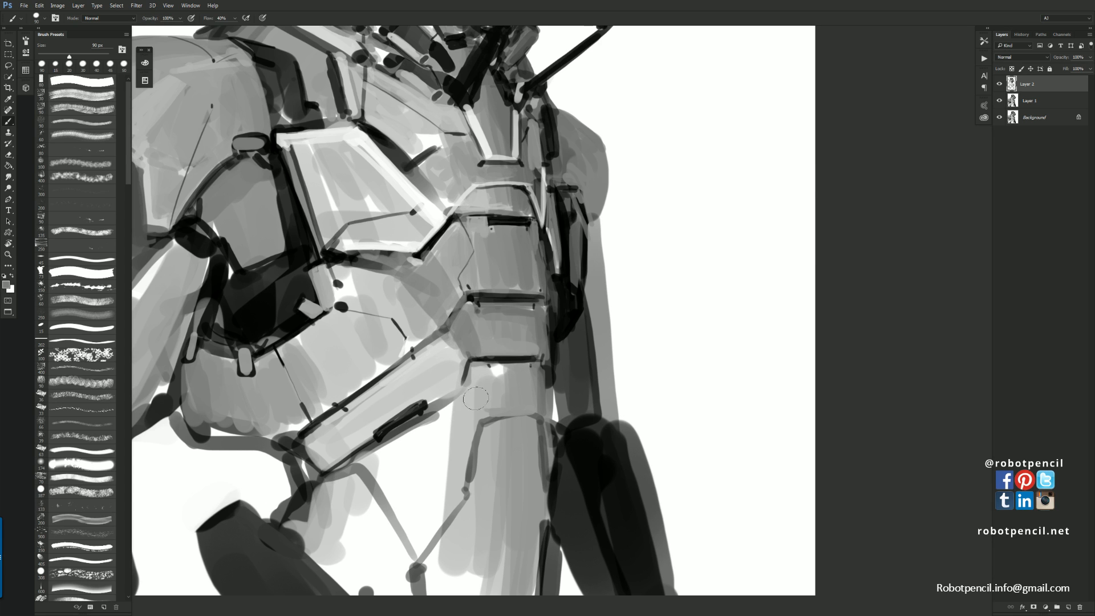
mouse_move(473, 401)
mouse_down()
mouse_move(478, 381)
mouse_move(485, 414)
mouse_up()
Flip the canvas horizontally and check the whole figure, then bring the neck and collar into close view
ctrl+alt+click(507, 433)
key(ctrl+shift+h)
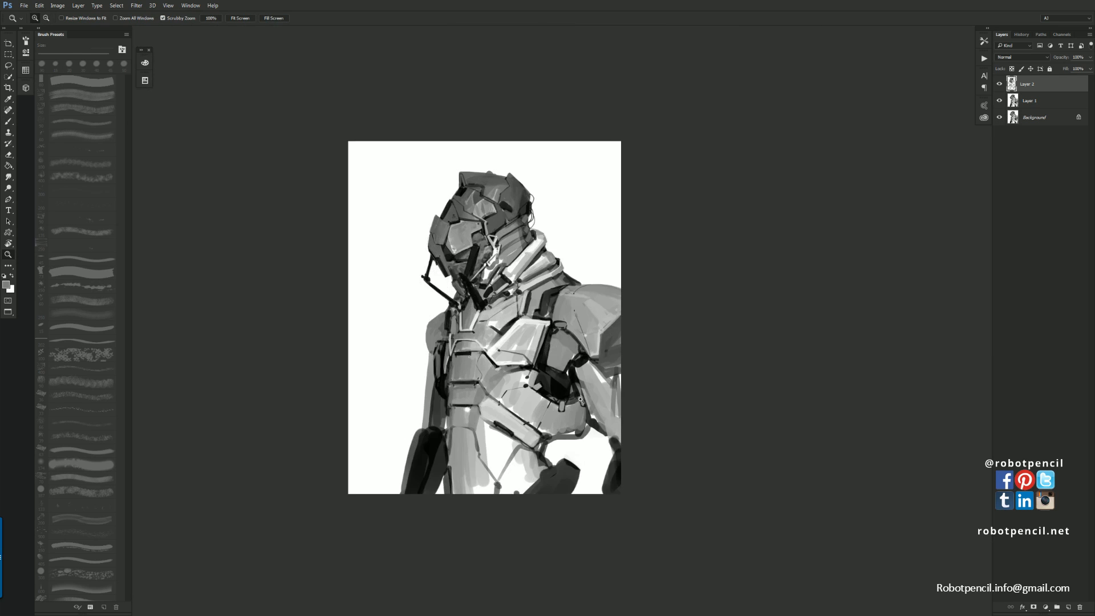
drag(540, 365, 560, 260)
mouse_move(516, 214)
mouse_down()
mouse_move(529, 288)
mouse_move(594, 321)
mouse_up()
key(z)
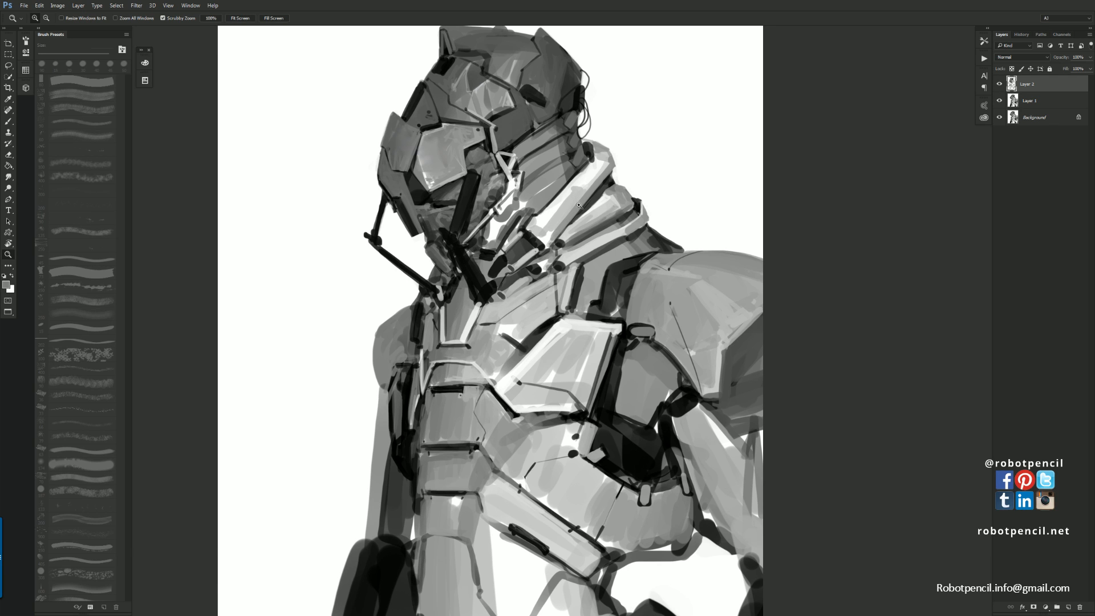
drag(580, 237, 585, 269)
click(592, 246)
key(b)
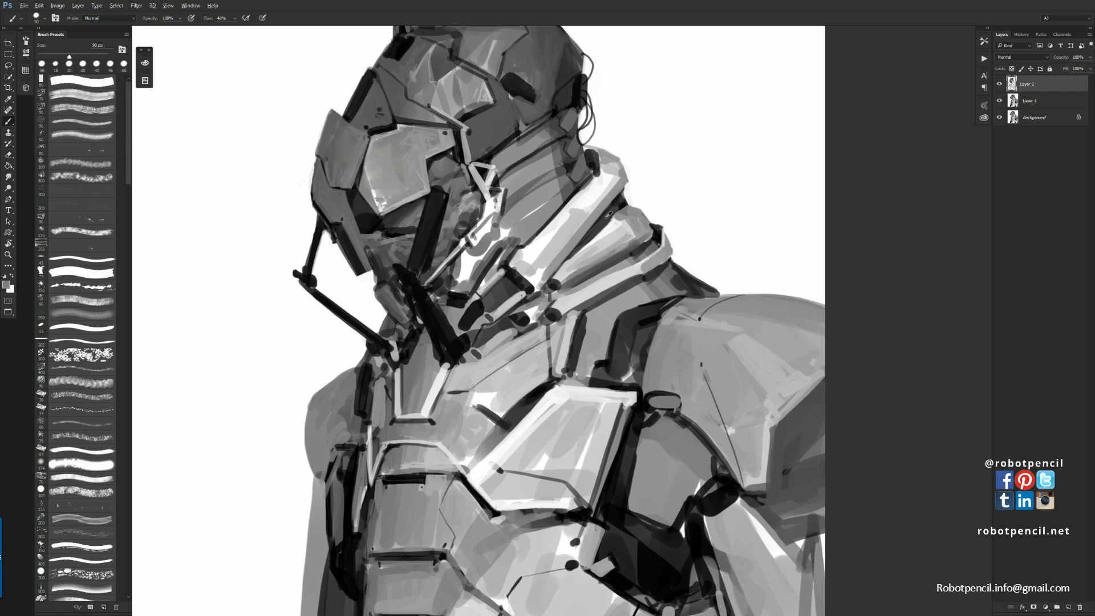
Reduce the brush to 25 px and paint a dark diagonal slot between the light collar bands
alt+click(608, 214)
key(bracketleft)
key(bracketleft)
key(bracketleft)
key(bracketleft)
key(bracketleft)
key(d)
key(bracketleft)
key(bracketleft)
key(bracketleft)
mouse_move(579, 236)
mouse_down()
mouse_move(618, 186)
mouse_move(578, 241)
mouse_move(608, 198)
mouse_move(587, 224)
mouse_up()
Paint a thick black shadow along the upper edge of the light collar band, up to the back of the neck
alt+click(593, 208)
key(d)
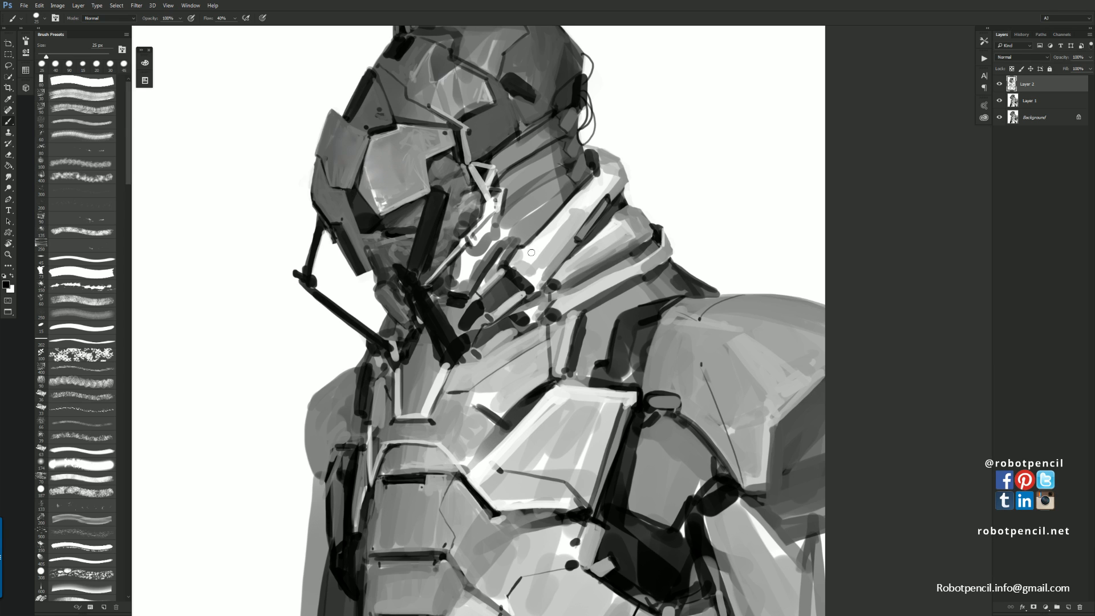
mouse_move(522, 239)
mouse_down()
mouse_move(579, 179)
mouse_move(517, 231)
mouse_move(522, 241)
mouse_move(580, 177)
mouse_up()
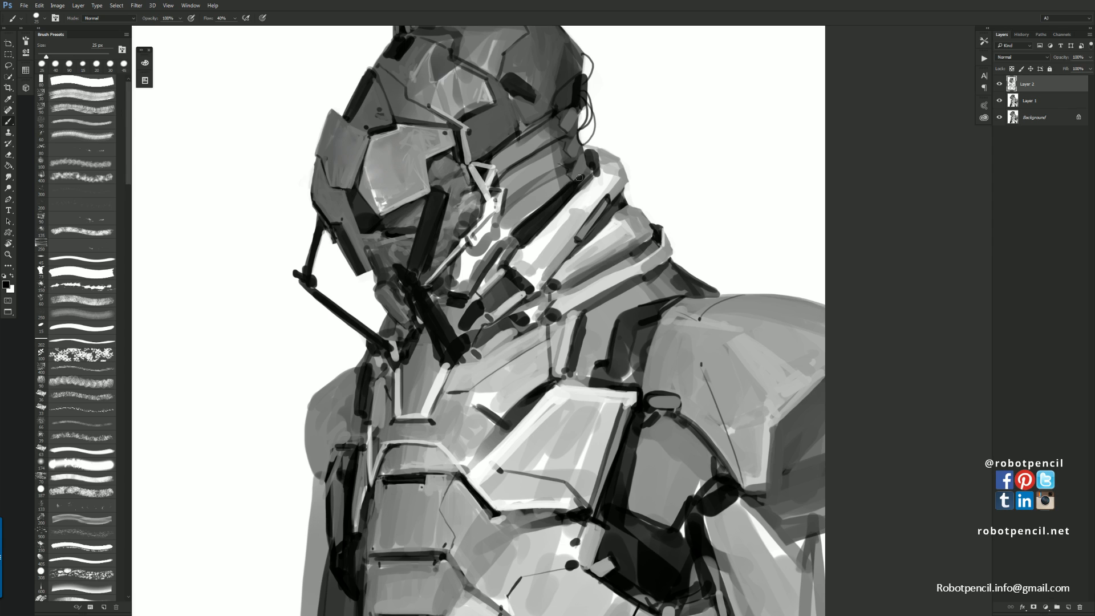
Reduce the brush to 10 px and paint a thin line along the neck bands in a sampled grey, redoing the first strokes
alt+click(553, 191)
alt+click(504, 206)
mouse_move(501, 216)
mouse_down()
mouse_move(512, 232)
mouse_move(503, 216)
mouse_move(507, 226)
mouse_move(531, 186)
mouse_move(498, 176)
mouse_move(552, 144)
mouse_up()
alt+click(507, 212)
alt+click(504, 213)
key(bracketleft)
key(bracketleft)
key(bracketleft)
key(ctrl+z)
key(ctrl+z)
alt+click(506, 175)
key(ctrl+z)
drag(502, 175, 557, 141)
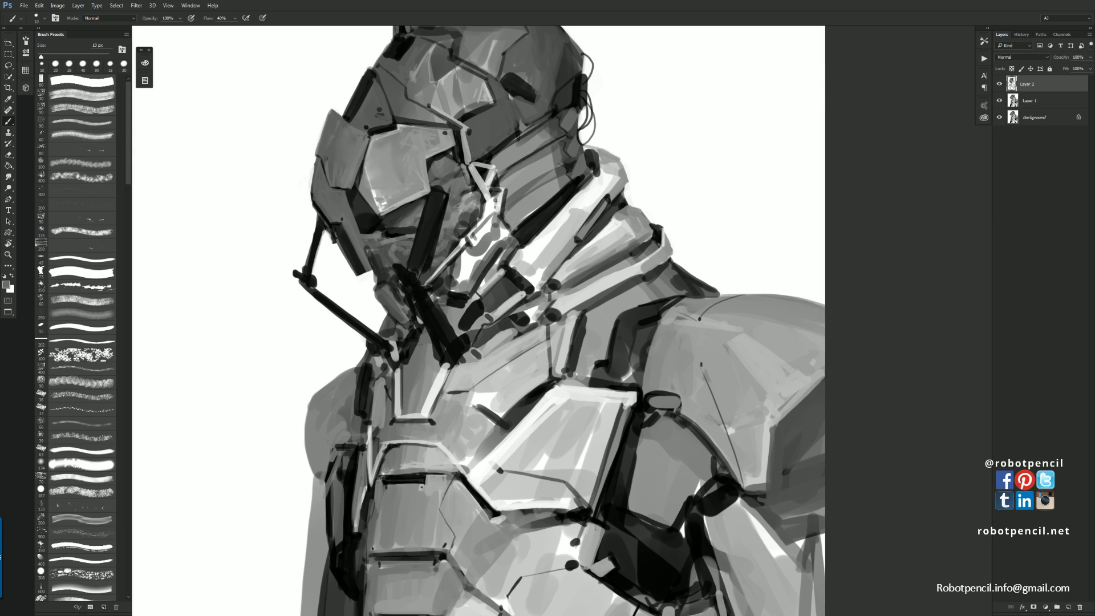
Paint short thin black seams on the neck bands, undoing stray strokes, and check the whole figure
key(d)
drag(499, 176, 558, 134)
key(ctrl+z)
mouse_move(539, 179)
mouse_down()
mouse_move(563, 163)
mouse_move(531, 182)
mouse_up()
drag(542, 174, 564, 162)
key(ctrl+z)
drag(554, 195, 570, 183)
key(z)
click(559, 228)
alt+click(561, 229)
alt+click(580, 233)
alt+click(579, 233)
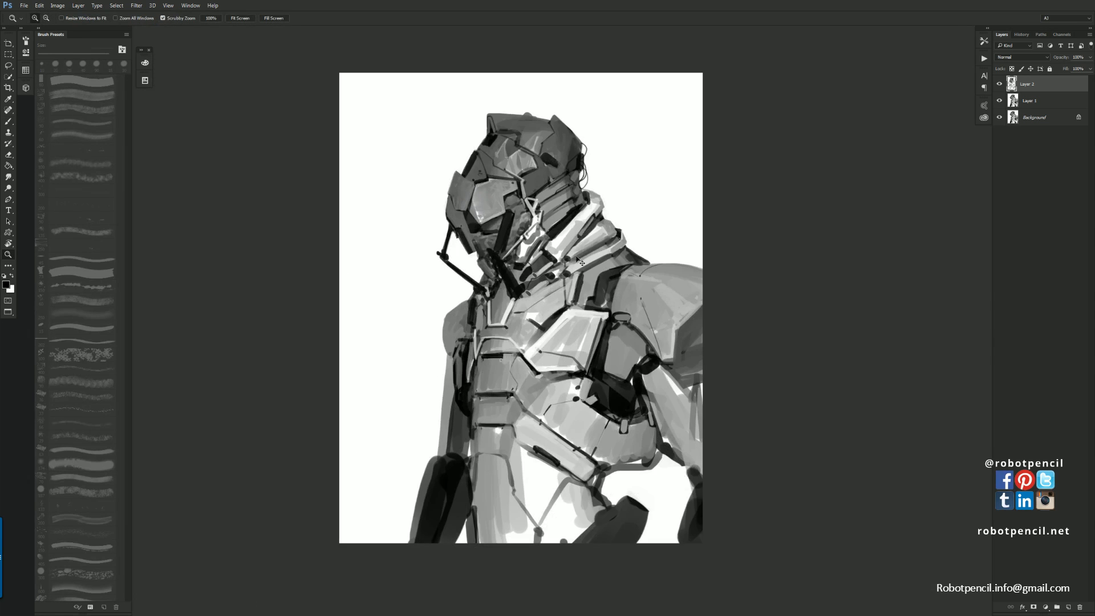
Flip the canvas horizontally, try a thin stroke in a sampled tone at the back of the neck and undo it
key(F2)
click(524, 247)
key(b)
alt+click(416, 174)
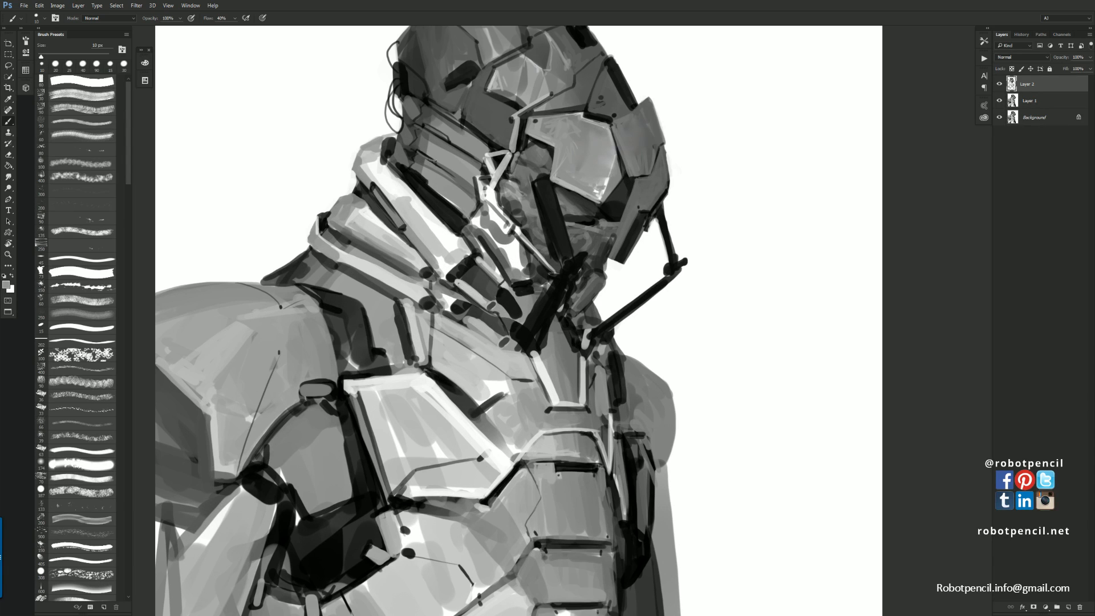
mouse_move(419, 152)
mouse_down()
mouse_move(436, 163)
mouse_move(424, 180)
mouse_up()
key(ctrl+z)
key(ctrl+z)
key(ctrl+z)
Paint thin light strokes on the triangular cheek bracket and its upper connection using a sampled light tone, checking the whole figure
drag(505, 171, 512, 208)
alt+click(497, 200)
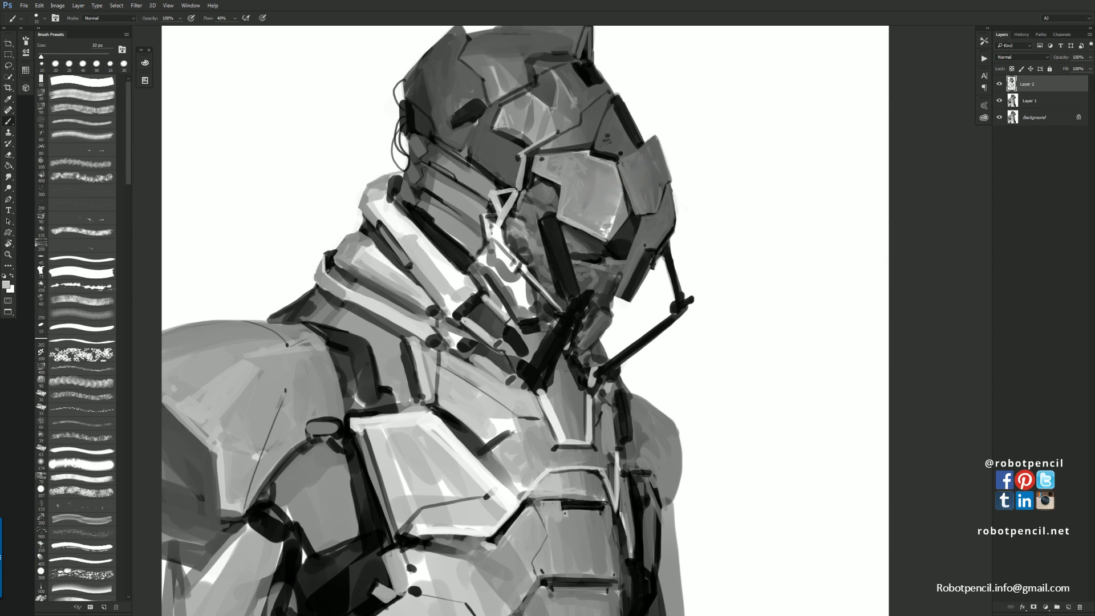
drag(494, 191, 515, 187)
drag(522, 155, 521, 189)
key(z)
alt+click(513, 233)
alt+click(513, 233)
alt+click(513, 233)
Flip the canvas horizontally and paint a white stroke from the light collar band down to the upper chest
key(ctrl+shift+h)
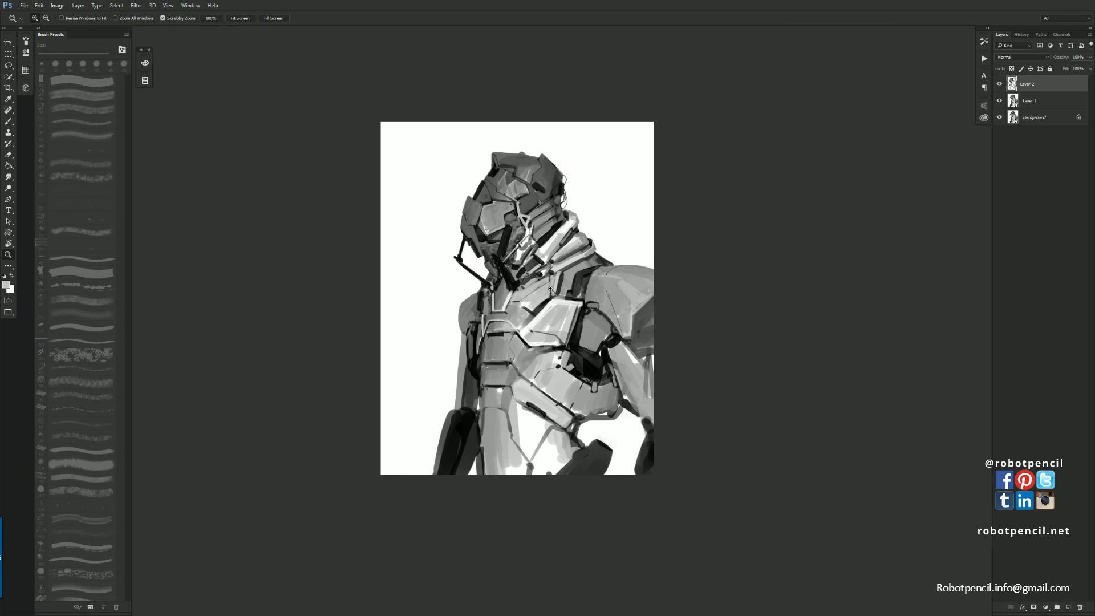
click(550, 288)
key(b)
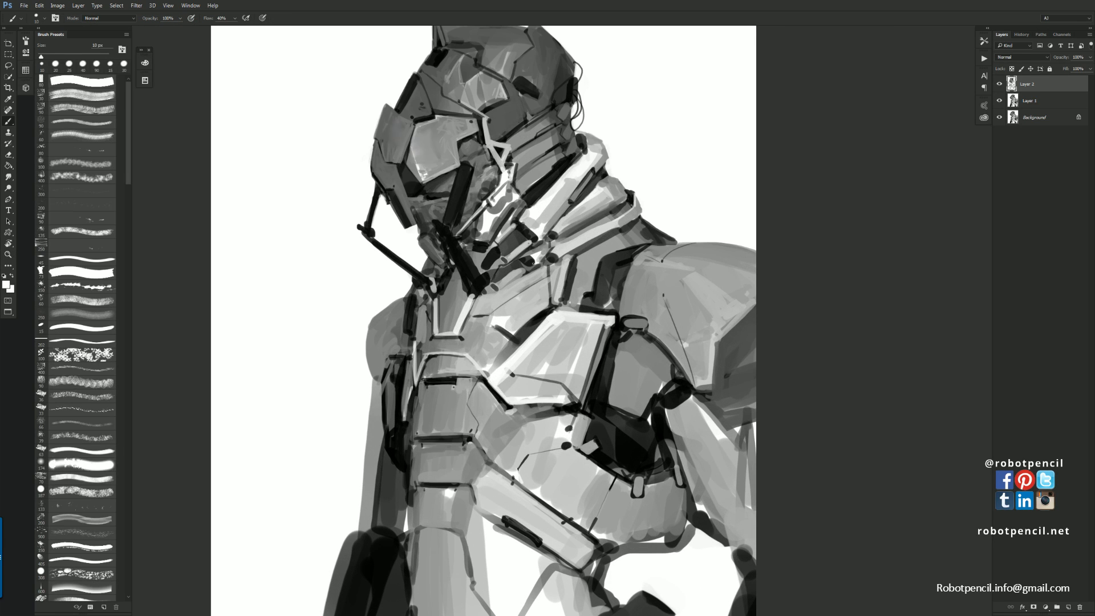
drag(540, 234, 531, 270)
Enlarge the brush to 20 px and touch up the joint where the thin mask rod meets the collar
key(])
mouse_move(434, 288)
mouse_down()
mouse_move(435, 266)
mouse_move(434, 284)
mouse_up()
alt+click(433, 291)
alt+click(434, 285)
alt+click(435, 273)
Flip the canvas horizontally and repaint the outer back edge of the lower collar with sampled grey tones
key(z)
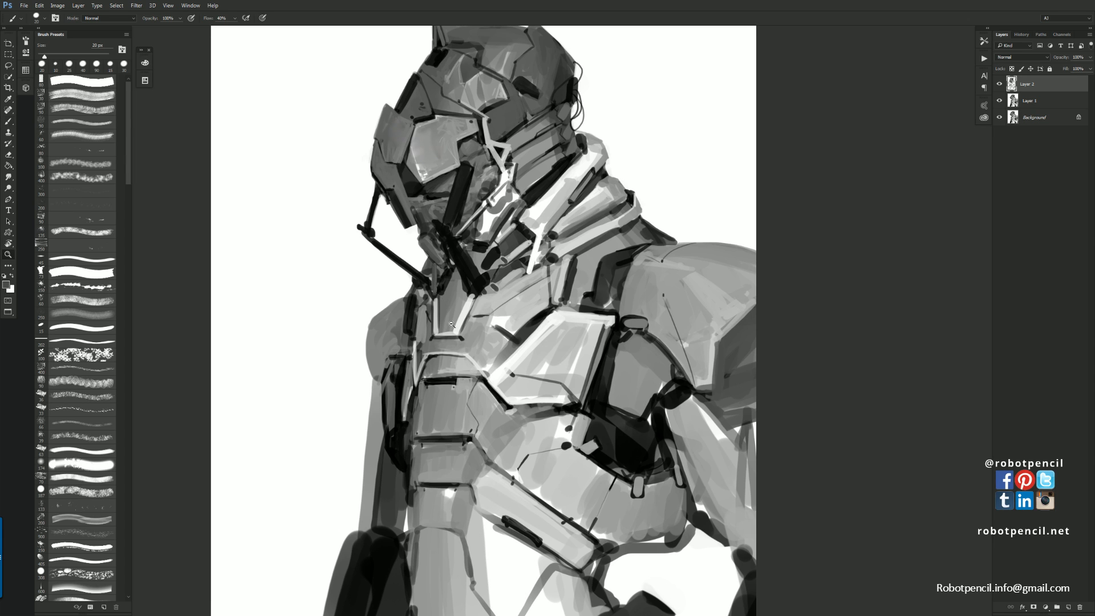
alt+click(454, 322)
alt+click(455, 322)
key(F2)
click(479, 321)
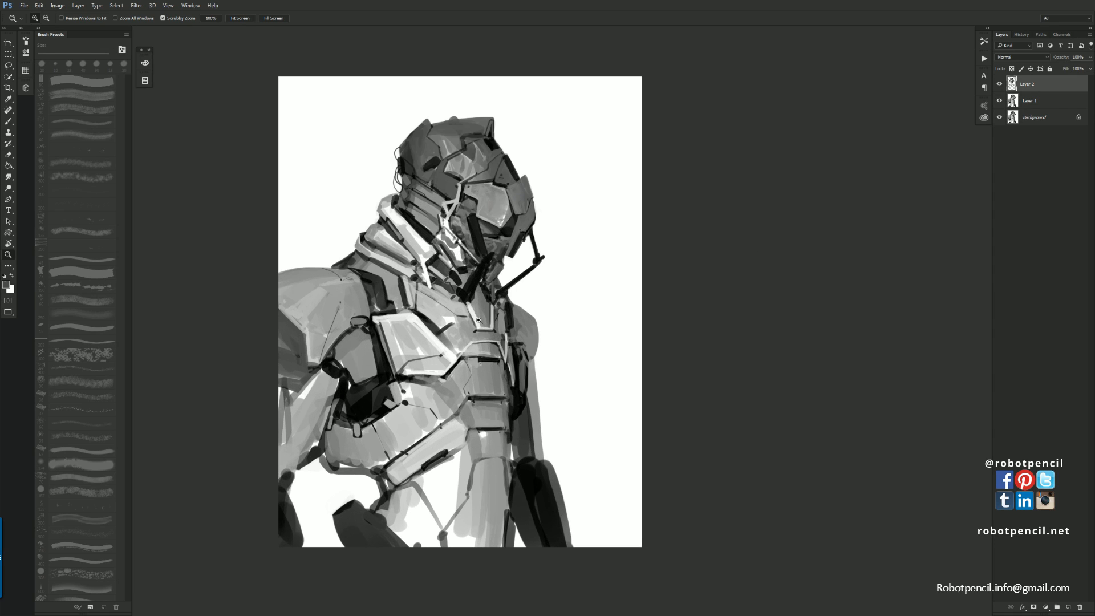
click(370, 241)
key(b)
alt+click(349, 243)
mouse_move(348, 236)
mouse_down()
mouse_move(318, 265)
mouse_move(348, 233)
mouse_up()
mouse_move(348, 233)
mouse_down()
mouse_move(320, 269)
mouse_move(341, 259)
mouse_up()
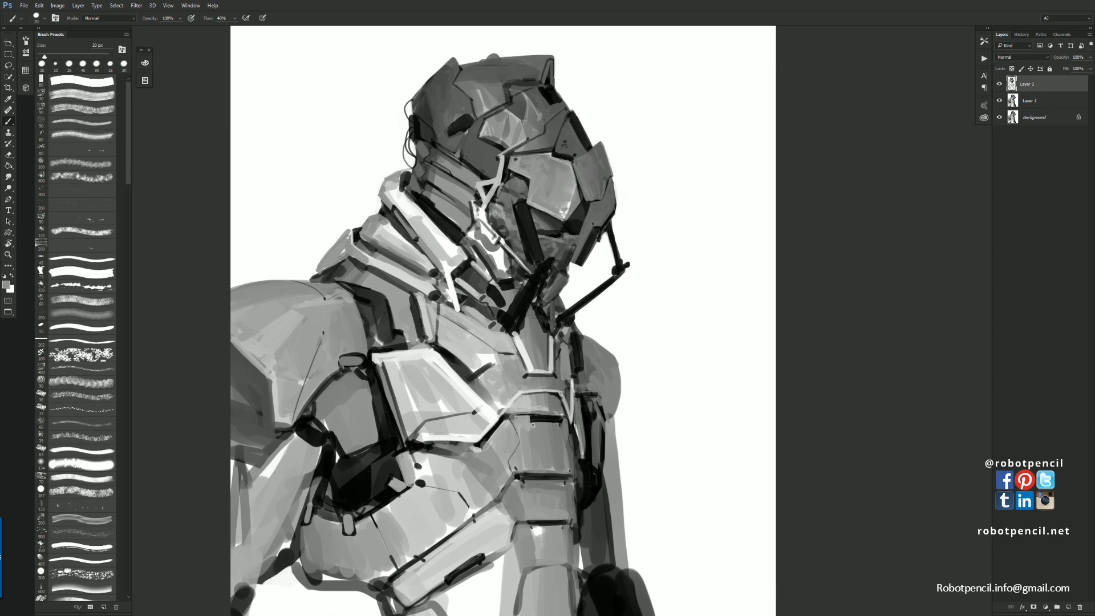
alt+click(359, 217)
alt+click(352, 255)
drag(321, 272, 349, 253)
Set the brush to 20 px and darken the upper edge of the armpit recess with black strokes
key(bracketleft)
ctrl+alt+click(557, 448)
drag(557, 451, 526, 295)
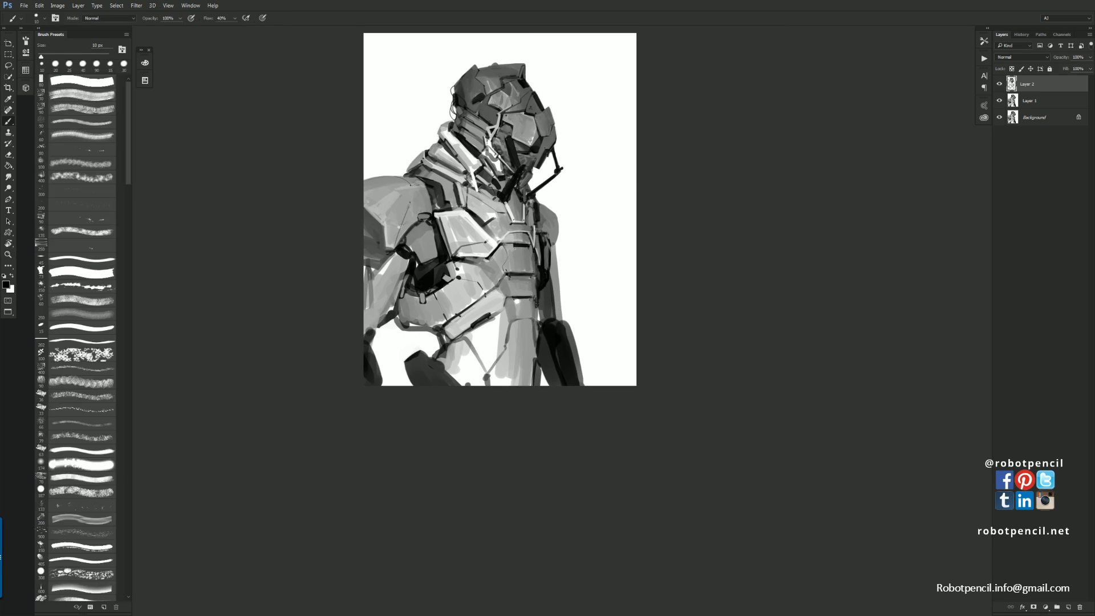
ctrl+click(525, 291)
key(x)
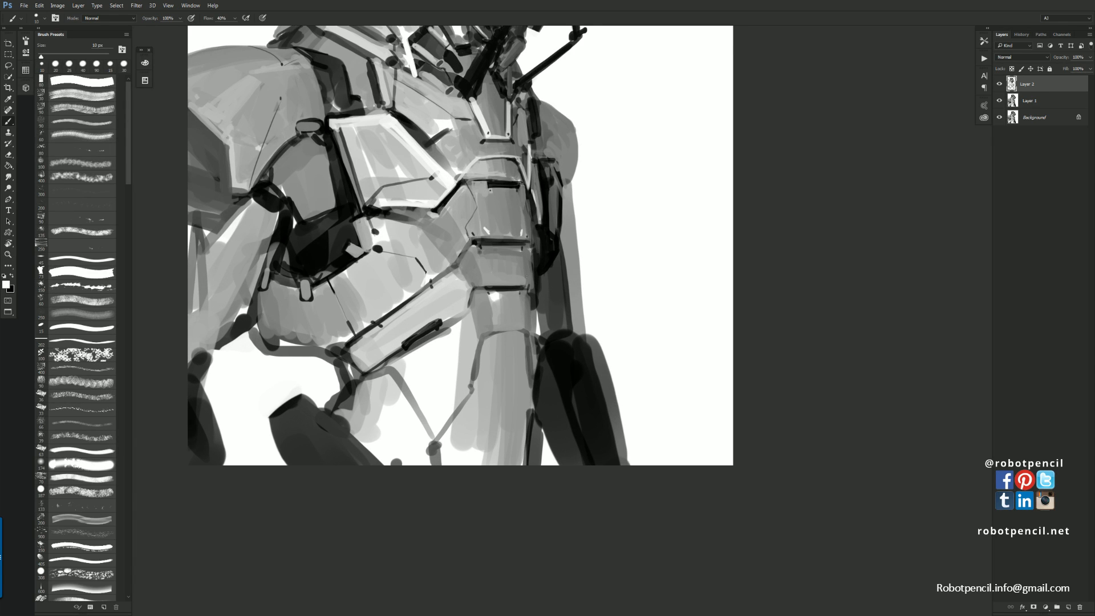
drag(362, 283, 455, 340)
key(x)
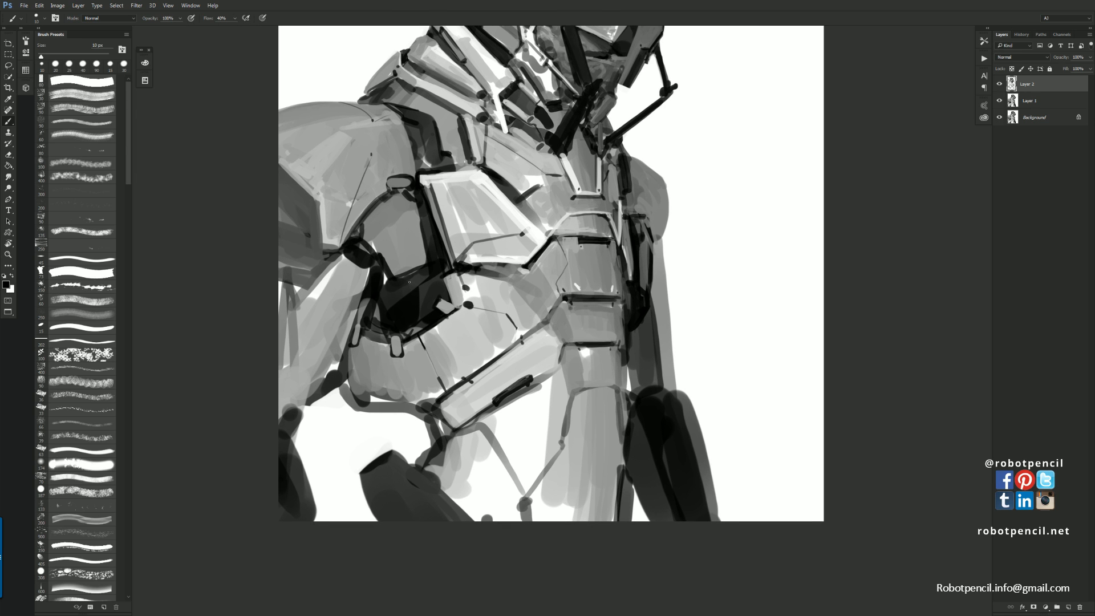
key(bracketright)
drag(428, 260, 382, 289)
drag(432, 260, 421, 269)
Darken the gap beneath the oval tab at the top of the armpit panel using sampled dark tones
alt+click(376, 246)
drag(370, 241, 371, 244)
alt+click(386, 200)
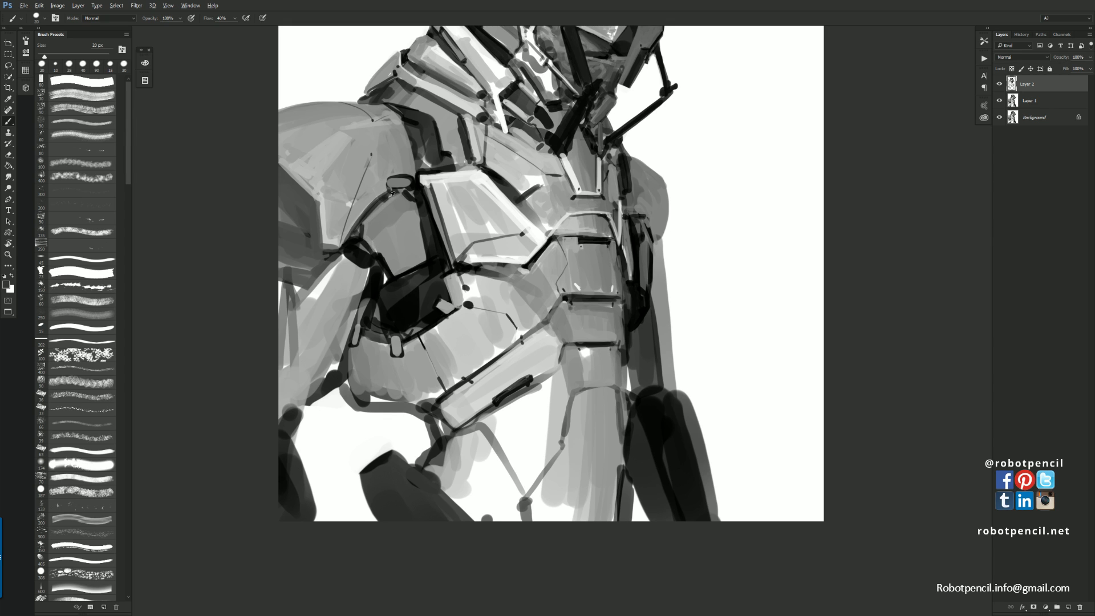
alt+click(398, 194)
mouse_move(396, 188)
mouse_down()
mouse_move(366, 216)
mouse_move(426, 240)
mouse_move(419, 230)
mouse_up()
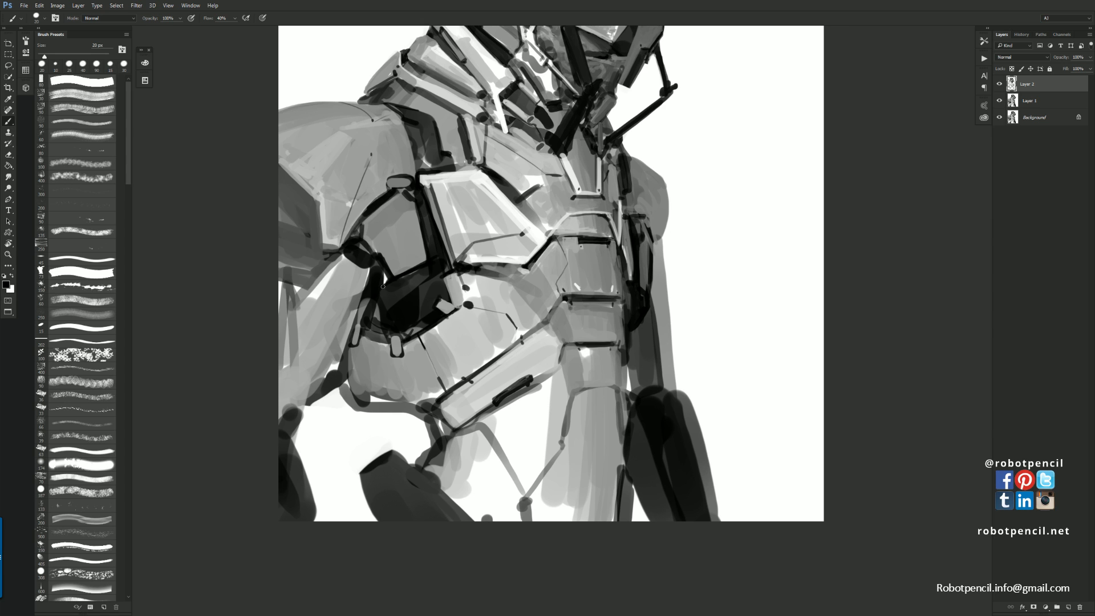
Paint a black recess under the shoulder plate's lower edge and a thin dark seam across the upper arm
mouse_move(280, 277)
mouse_down()
mouse_move(308, 282)
mouse_move(282, 285)
mouse_move(279, 273)
mouse_move(279, 287)
mouse_up()
alt+click(303, 289)
alt+click(294, 281)
alt+click(294, 291)
mouse_move(279, 284)
mouse_down()
mouse_move(303, 284)
mouse_move(320, 306)
mouse_up()
alt+click(295, 295)
alt+click(300, 277)
click(307, 284)
drag(312, 305, 353, 330)
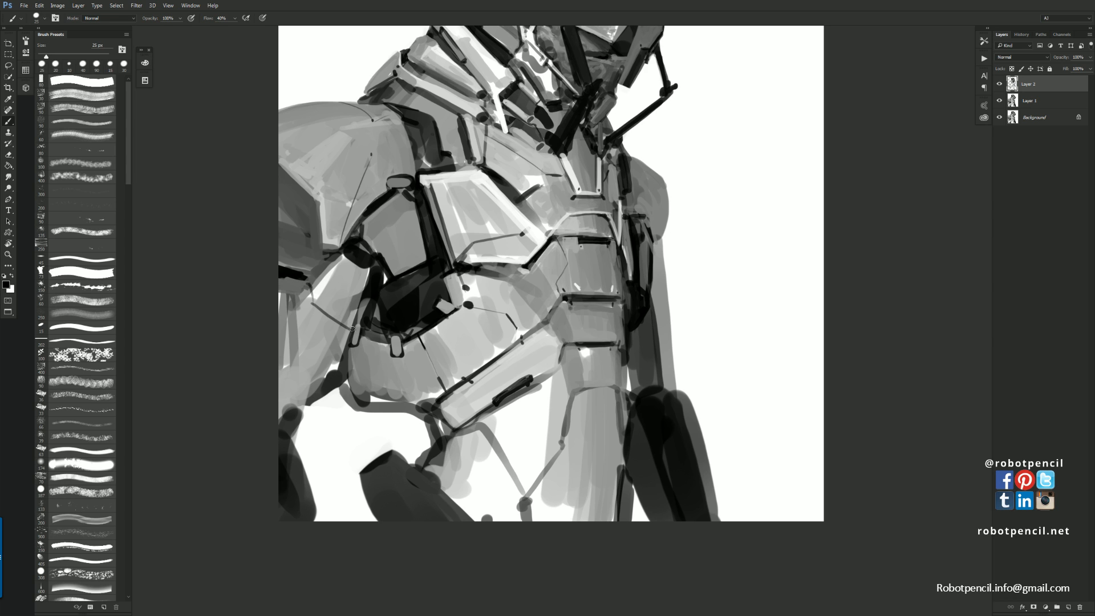
Enlarge the brush and fill the upper arm with broad strokes of sampled grey tones
key(bracketright)
mouse_move(325, 383)
mouse_down()
mouse_move(340, 358)
mouse_move(317, 392)
mouse_move(341, 356)
mouse_move(301, 406)
mouse_move(335, 360)
mouse_move(357, 269)
mouse_move(310, 391)
mouse_move(332, 369)
mouse_move(302, 405)
mouse_move(297, 392)
mouse_move(331, 349)
mouse_move(282, 388)
mouse_move(292, 347)
mouse_move(298, 369)
mouse_move(307, 334)
mouse_move(286, 330)
mouse_move(285, 367)
mouse_move(300, 330)
mouse_up()
alt+click(341, 355)
key(bracketright)
key(bracketright)
key(bracketright)
key(bracketright)
key(bracketright)
key(bracketright)
alt+click(302, 343)
Clean up the silhouette beneath the upper arm with sampled white, viewing the whole figure
key(z)
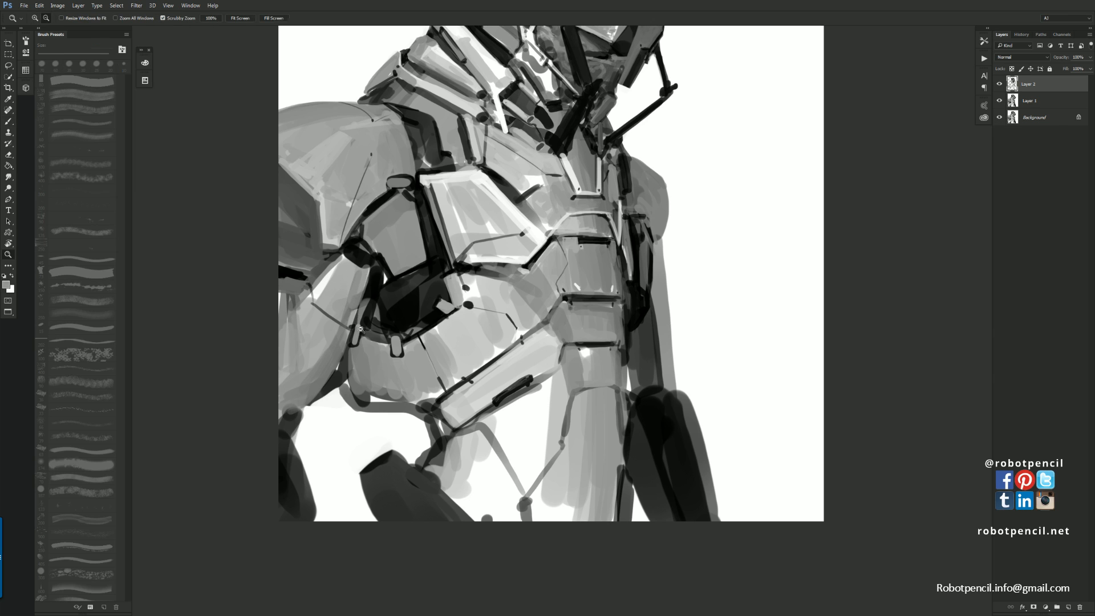
alt+click(353, 346)
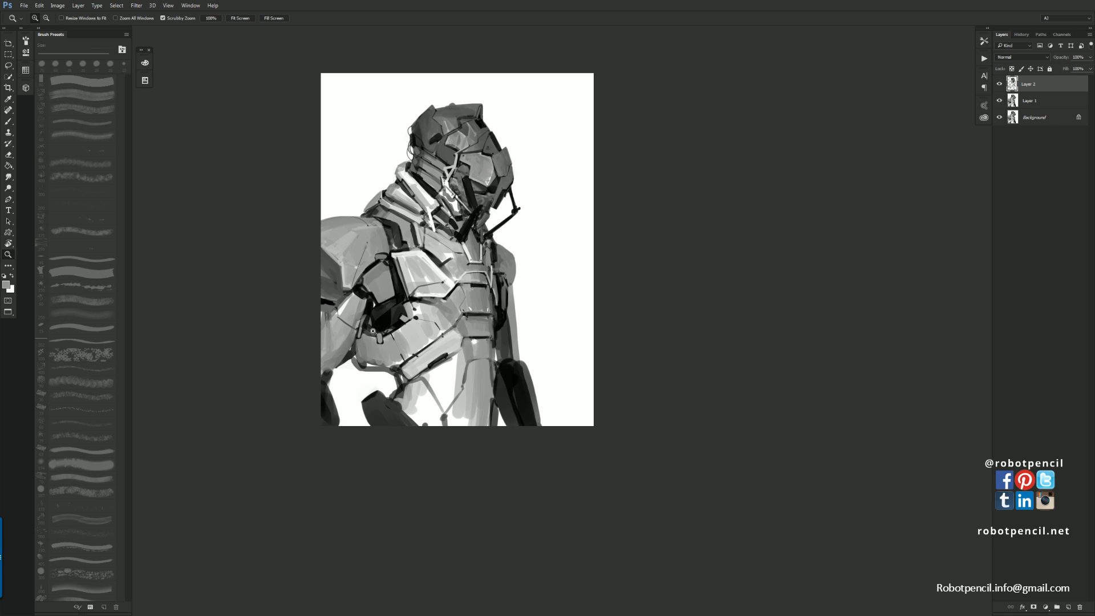
key(b)
alt+click(359, 376)
mouse_move(353, 366)
mouse_down()
mouse_move(363, 370)
mouse_move(351, 357)
mouse_move(344, 366)
mouse_up()
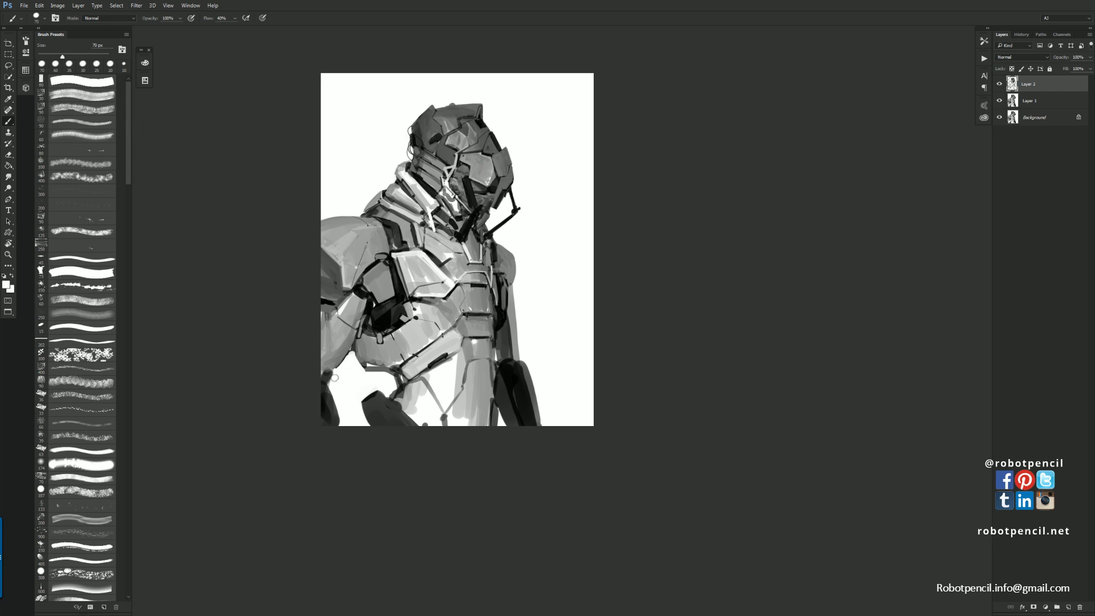
Paint a sampled grey stroke down the side of the lower torso beside the dark forearm
alt+click(514, 364)
mouse_move(497, 344)
mouse_down()
mouse_move(494, 413)
mouse_move(493, 369)
mouse_move(493, 399)
mouse_up()
alt+click(493, 405)
key(z)
click(492, 393)
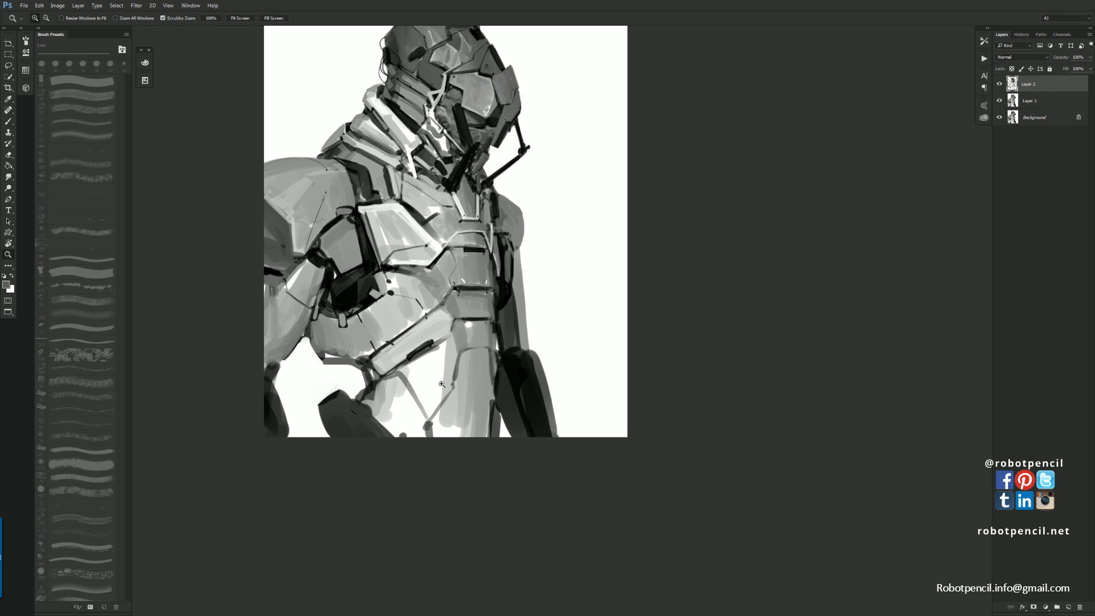
Undo the last stroke, then paint a sampled tone along the lower torso's edge and a black line on the neck plates
key(b)
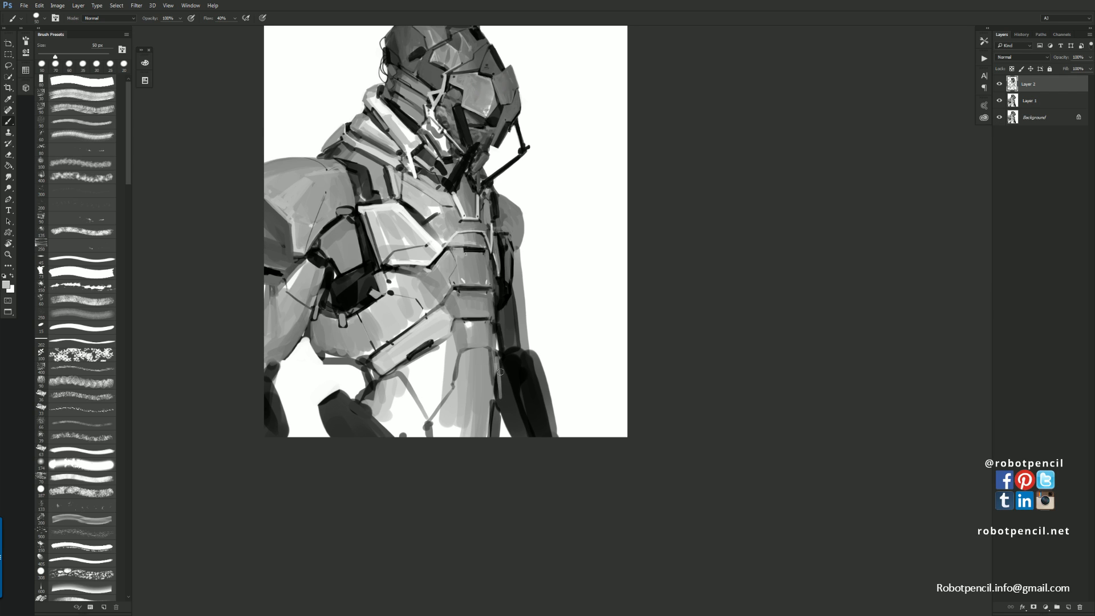
key(ctrl+z)
alt+click(499, 382)
drag(498, 362, 504, 440)
key(d)
drag(410, 123, 441, 212)
Clean up the back edge of the raised collar with white and sample a tone from the collar
key(z)
click(435, 229)
click(435, 210)
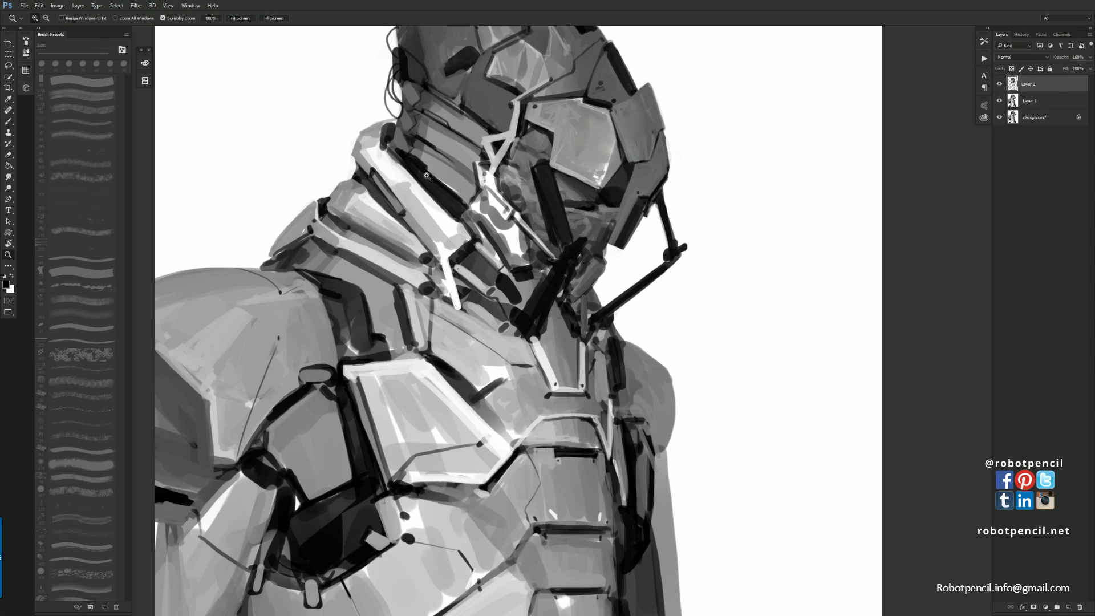
key(b)
key(x)
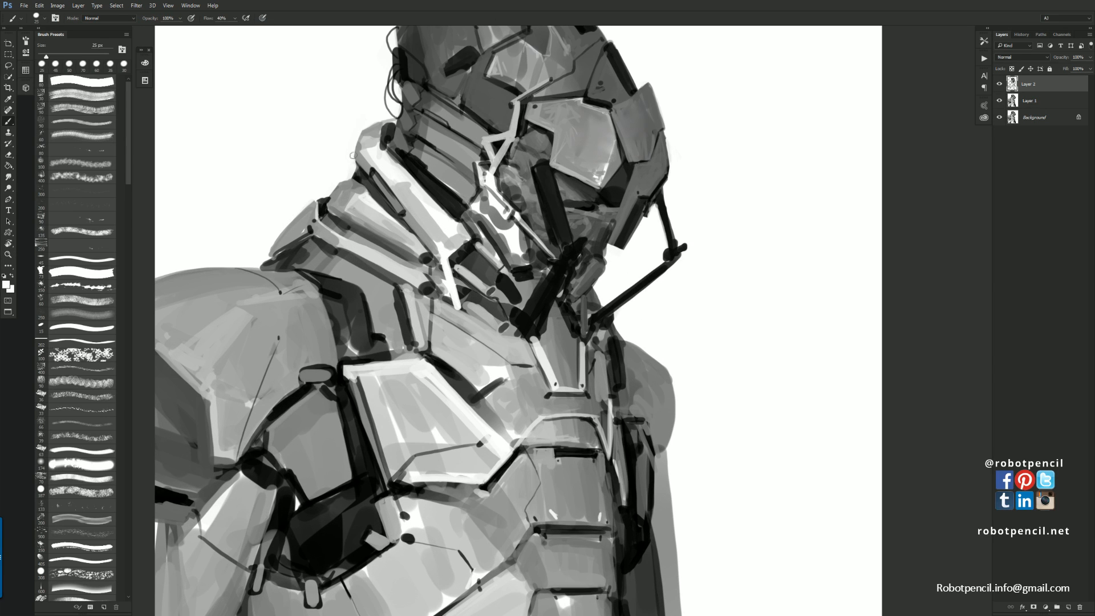
drag(353, 155, 365, 120)
alt+click(359, 173)
Flip the canvas horizontally and extend its left edge with the Crop tool to add space in front of the figure
key(z)
alt+click(379, 203)
alt+click(380, 203)
alt+click(379, 204)
key(ctrl+shift+h)
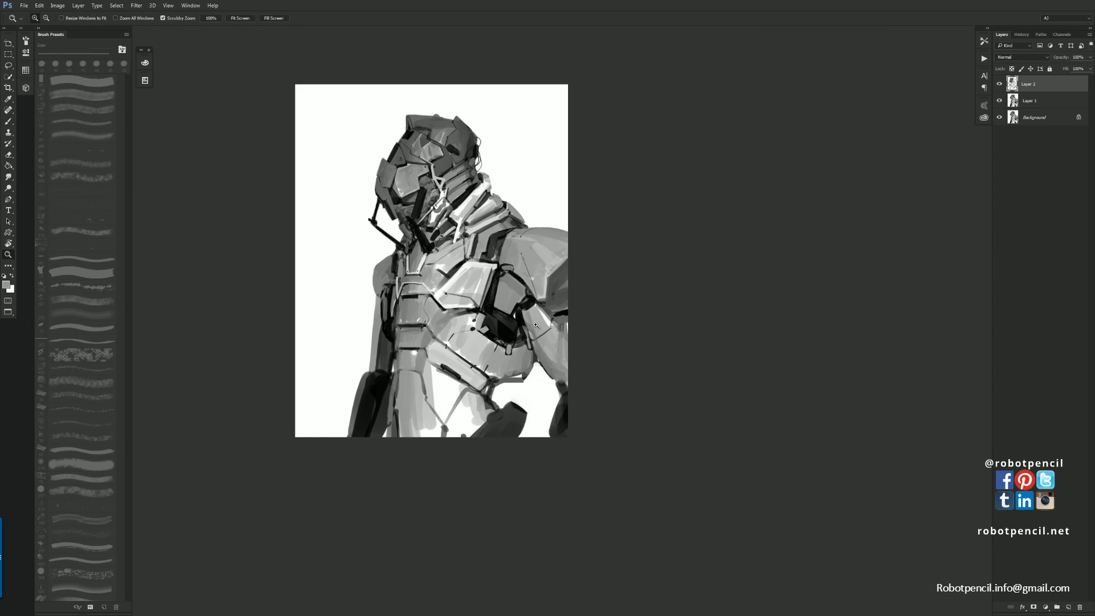
key(c)
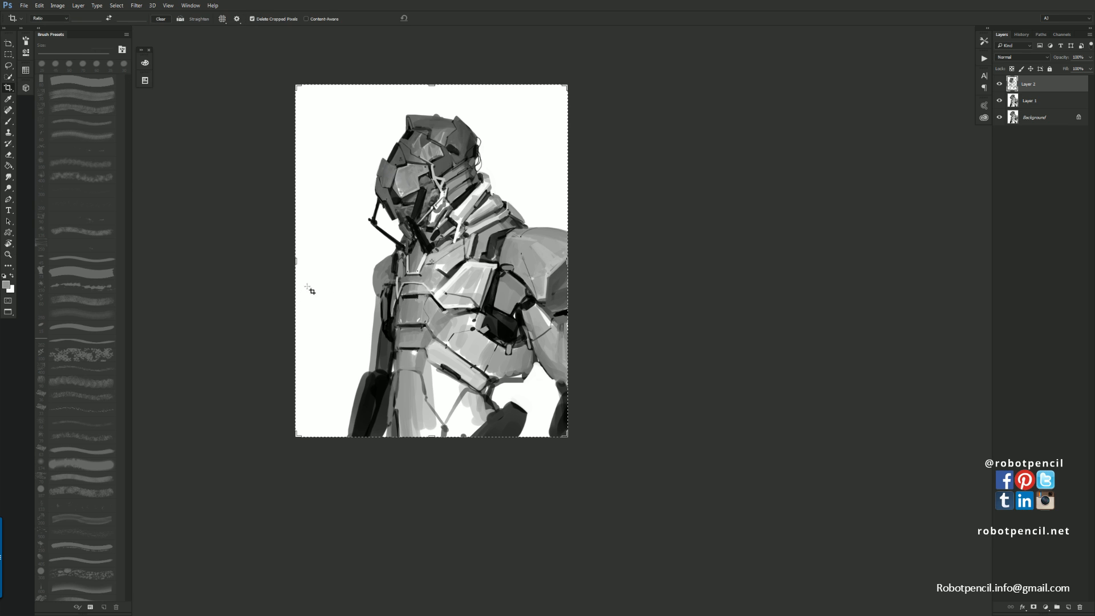
mouse_move(295, 262)
mouse_down()
mouse_move(175, 263)
mouse_move(282, 262)
mouse_up()
key(Return)
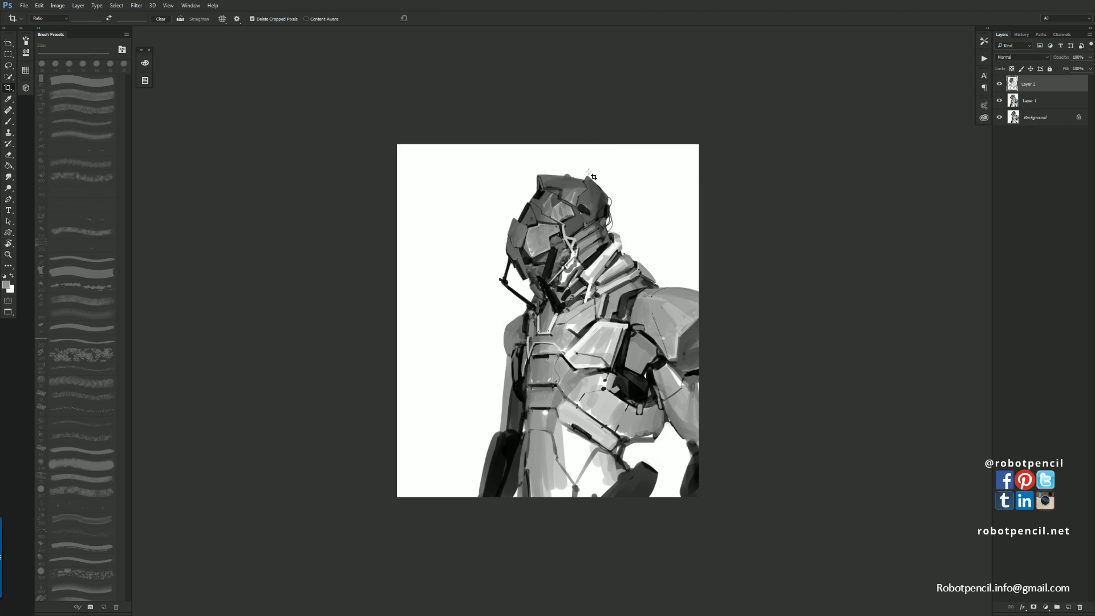
Paint a thin strand from the back of the helmet down the neck using sampled dark tones
key(z)
double_click(596, 203)
drag(535, 288, 533, 193)
key(b)
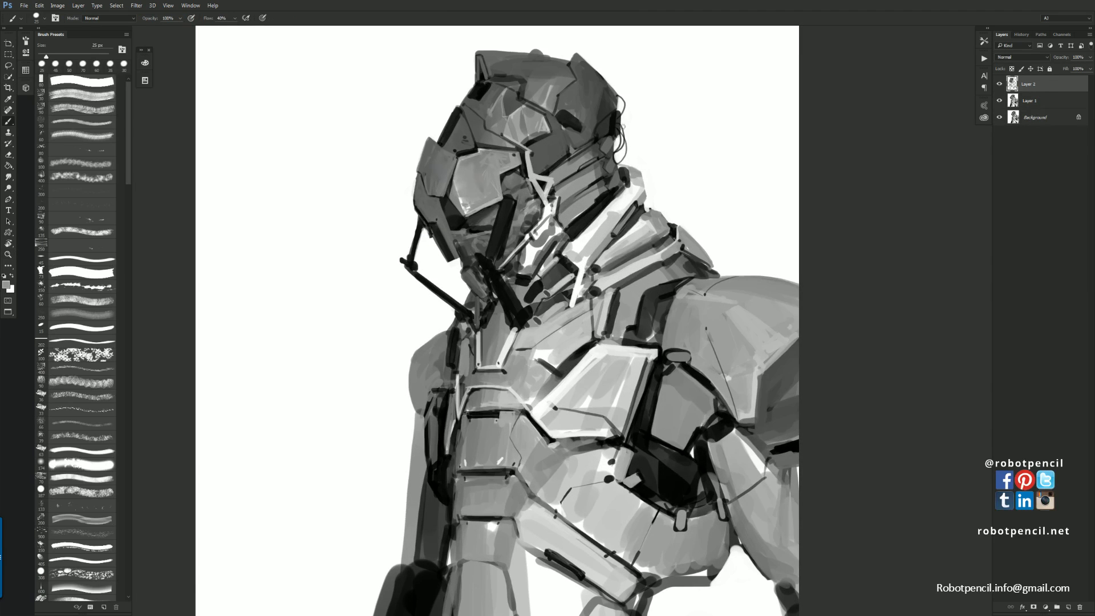
alt+click(616, 120)
alt+click(611, 114)
drag(619, 106, 640, 183)
alt+click(616, 133)
Try painting several thick cables hanging from the back of the helmet over the neck, then undo them
key(bracketright)
key(bracketright)
key(bracketright)
key(bracketright)
key(bracketright)
key(bracketright)
key(bracketright)
key(bracketright)
drag(620, 127, 650, 244)
drag(621, 147, 634, 239)
drag(627, 288, 626, 290)
mouse_move(619, 149)
mouse_down()
mouse_move(627, 203)
mouse_move(611, 305)
mouse_up()
drag(619, 150, 604, 320)
key(ctrl+alt+z)
key(ctrl+alt+z)
key(ctrl+alt+z)
key(ctrl+alt+z)
key(ctrl+alt+z)
key(ctrl+alt+z)
key(ctrl+alt+z)
key(ctrl+alt+z)
Paint thick dark cables curving from the back of the helmet down to the shoulder and blend them with sampled grey
drag(618, 118, 672, 208)
mouse_move(617, 106)
mouse_down()
mouse_move(647, 125)
mouse_move(693, 237)
mouse_up()
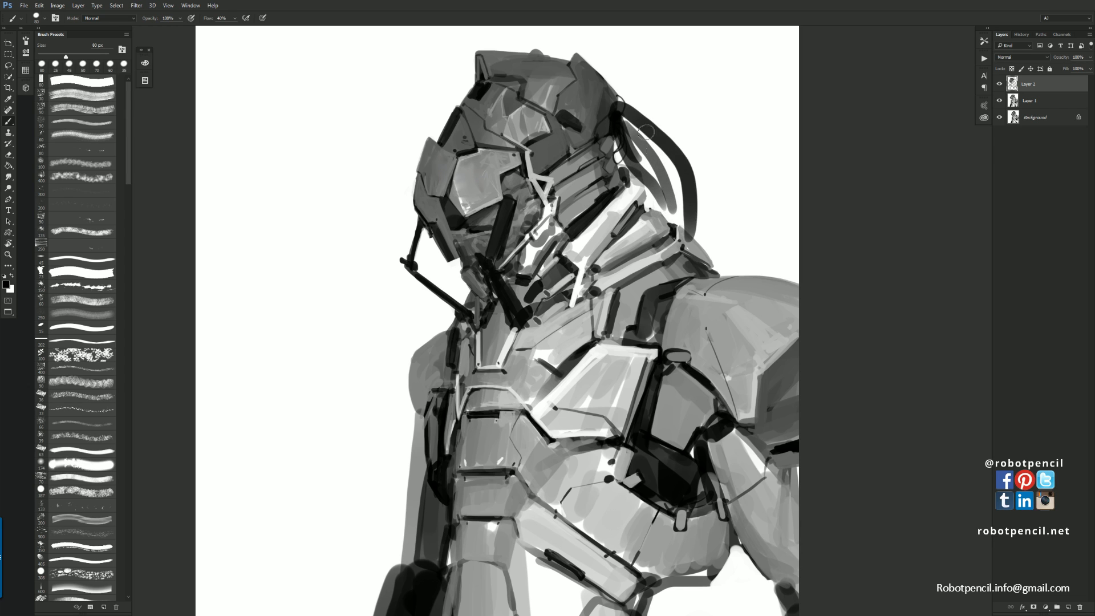
drag(631, 122, 674, 171)
alt+click(642, 132)
mouse_move(632, 116)
mouse_down()
mouse_move(662, 168)
mouse_move(646, 123)
mouse_move(684, 203)
mouse_move(679, 180)
mouse_move(685, 228)
mouse_up()
mouse_move(684, 184)
mouse_down()
mouse_move(686, 243)
mouse_move(671, 295)
mouse_up()
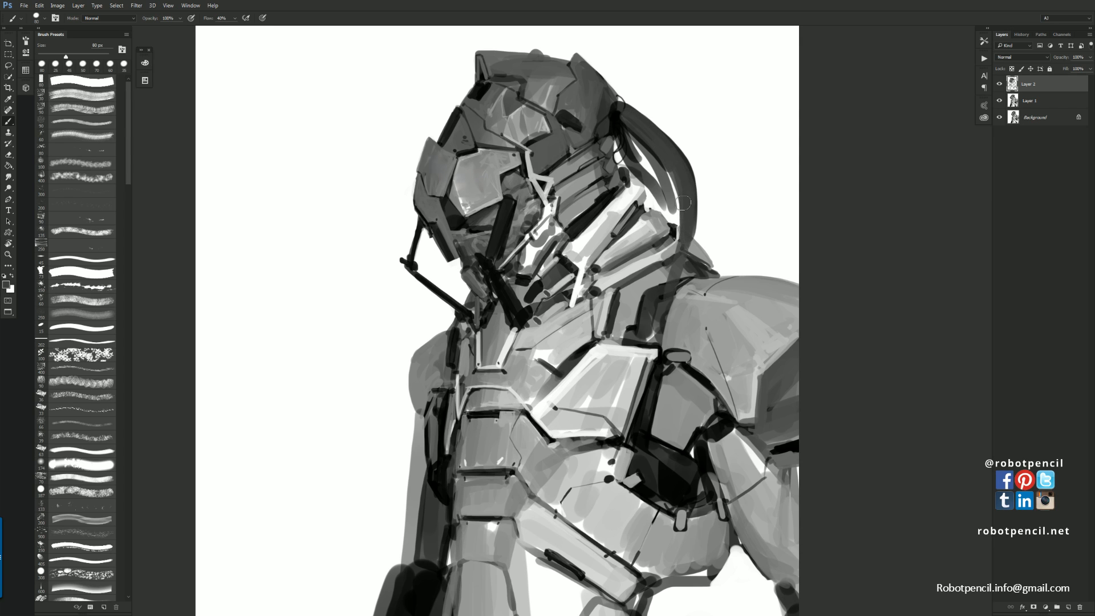
Try extending the cable below the collar and adding an inner strand across the neck, then undo both strokes
drag(684, 203, 658, 317)
mouse_move(614, 123)
mouse_down()
mouse_move(644, 223)
mouse_move(623, 283)
mouse_up()
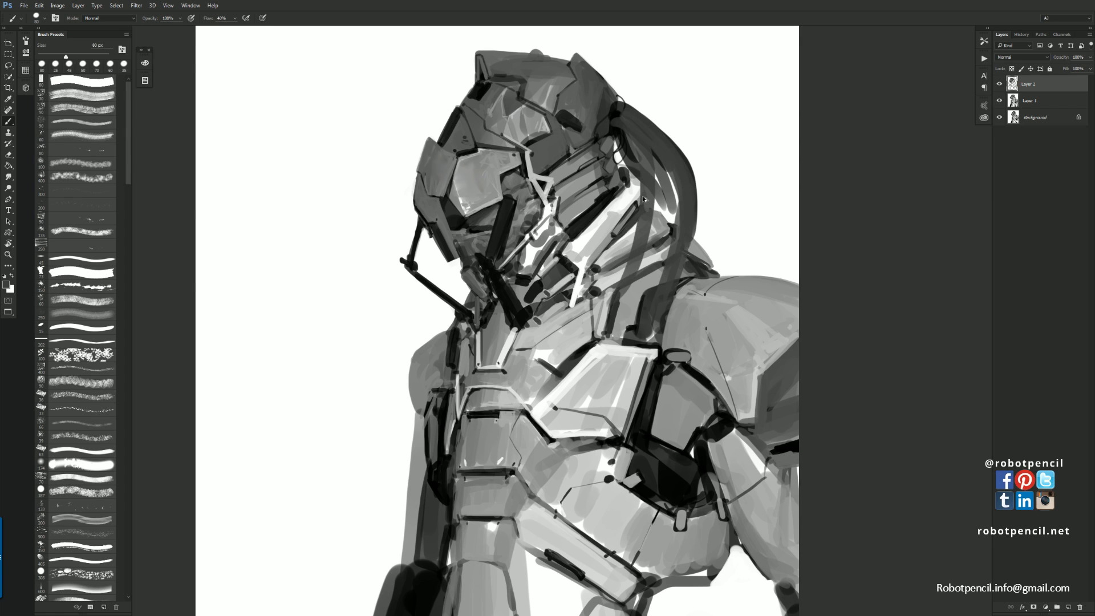
key(ctrl+alt+z)
key(ctrl+alt+z)
Darken the cable's attachment point behind the helmet and reduce the brush size to 25 px
alt+click(622, 116)
key(bracketleft)
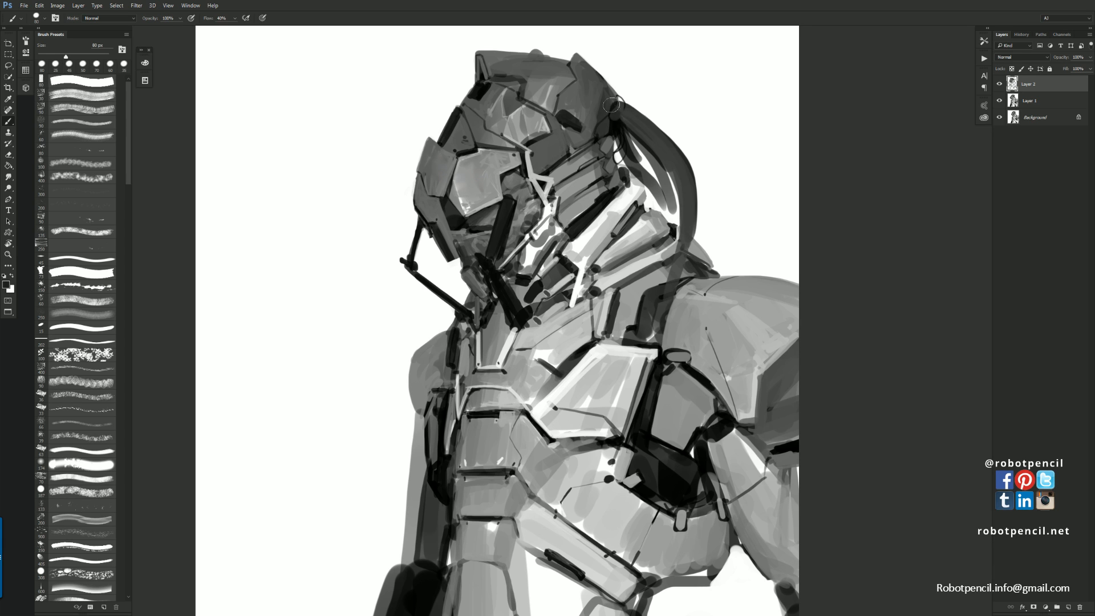
drag(612, 106, 610, 131)
key(bracketleft)
key(bracketleft)
key(bracketleft)
key(bracketleft)
key(bracketleft)
key(bracketleft)
alt+click(609, 105)
key(bracketleft)
alt+click(612, 129)
Flip the canvas horizontally and extend the main head cable over the collar onto the upper chest plate
key(ctrl+f)
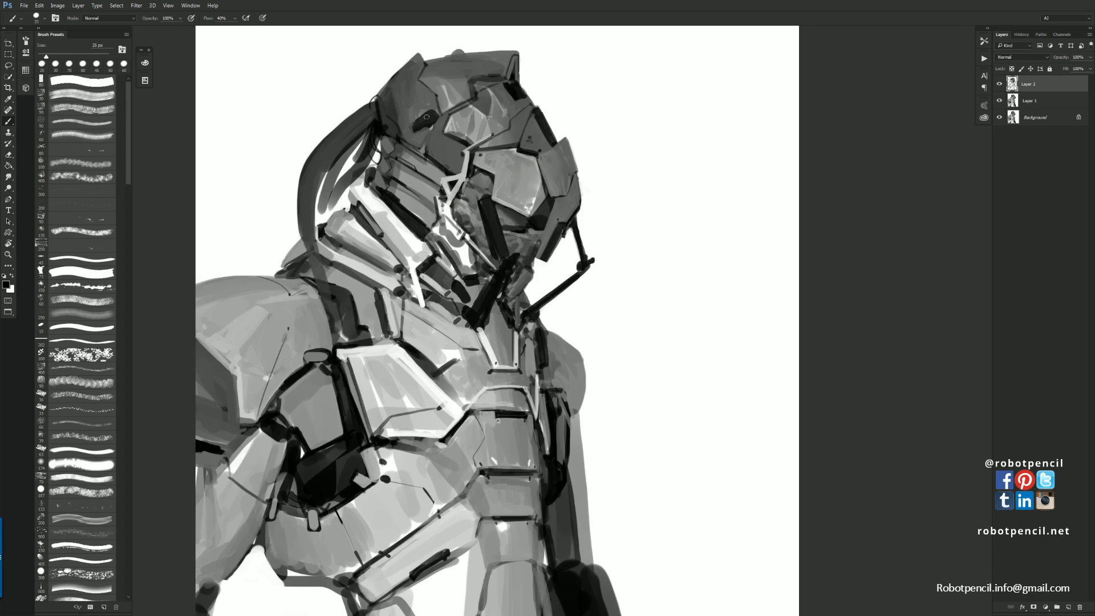
alt+click(332, 162)
mouse_move(324, 173)
mouse_down()
mouse_move(316, 201)
mouse_move(351, 358)
mouse_up()
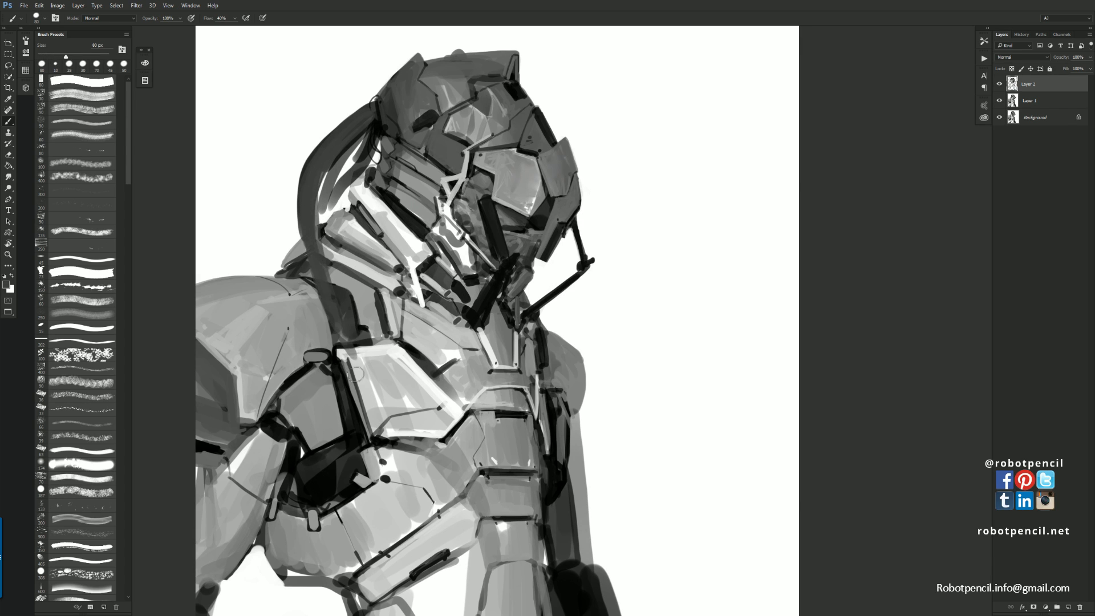
mouse_move(320, 267)
mouse_down()
mouse_move(372, 374)
mouse_move(398, 390)
mouse_up()
Paint a second, inner cable hanging beside the main one over the neck plates and widen it with a larger brush
drag(339, 155, 350, 279)
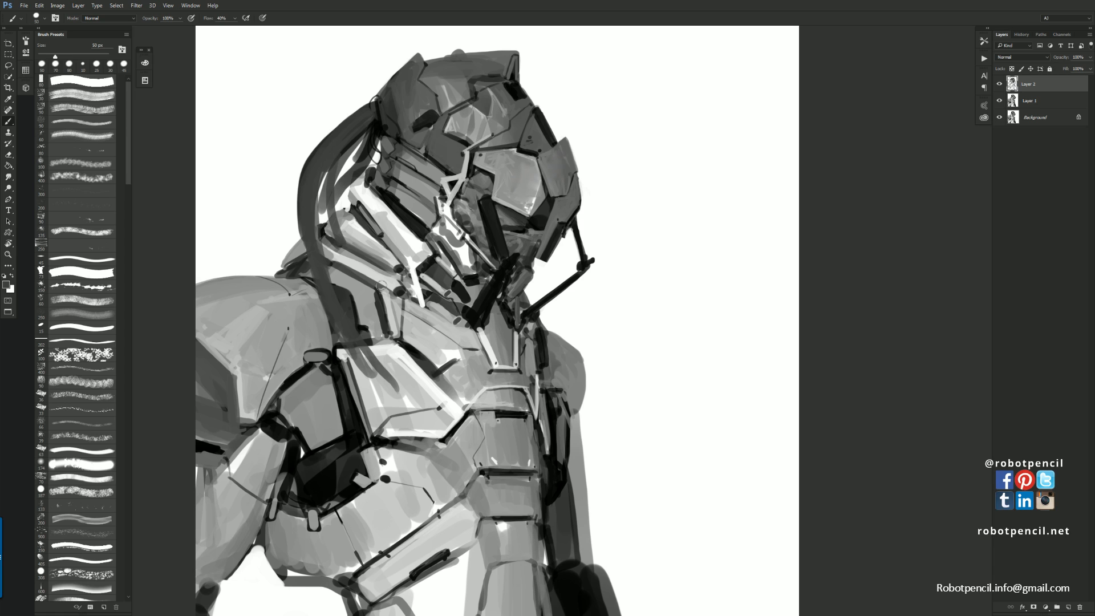
key(])
mouse_move(330, 168)
mouse_down()
mouse_move(351, 279)
mouse_move(338, 280)
mouse_up()
key(])
key(])
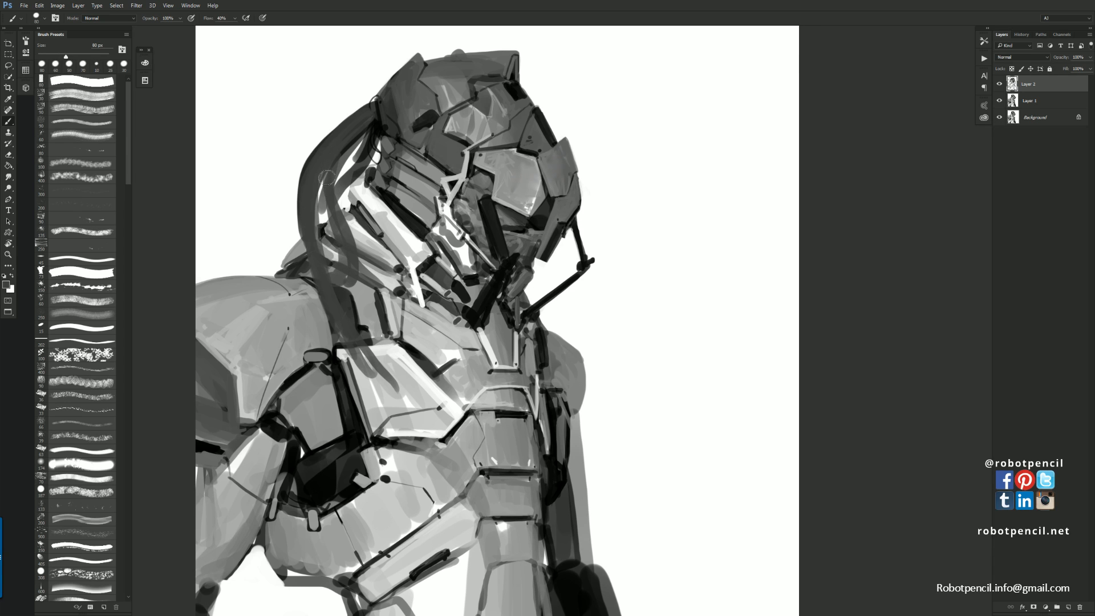
drag(327, 178, 342, 252)
Shade the upper part of the head cables with black and sampled dark greys to give them volume
key(d)
mouse_move(325, 201)
mouse_down()
mouse_move(323, 226)
mouse_move(348, 259)
mouse_move(329, 167)
mouse_move(312, 200)
mouse_up()
alt+click(324, 220)
drag(353, 141, 319, 187)
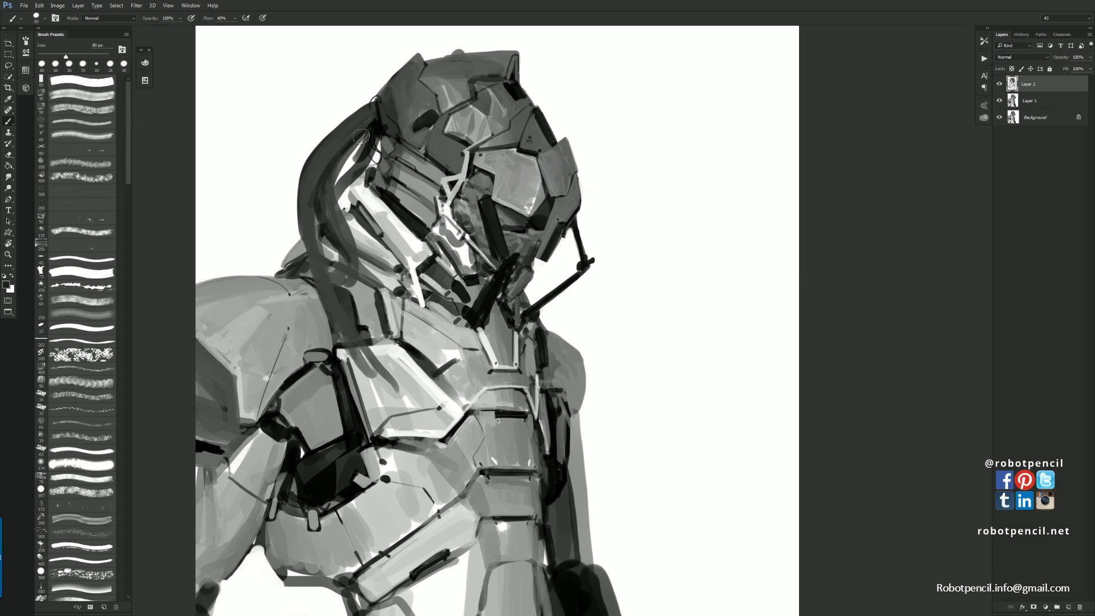
drag(370, 129, 318, 205)
mouse_move(324, 146)
mouse_down()
mouse_move(306, 175)
mouse_move(304, 209)
mouse_up()
alt+click(306, 199)
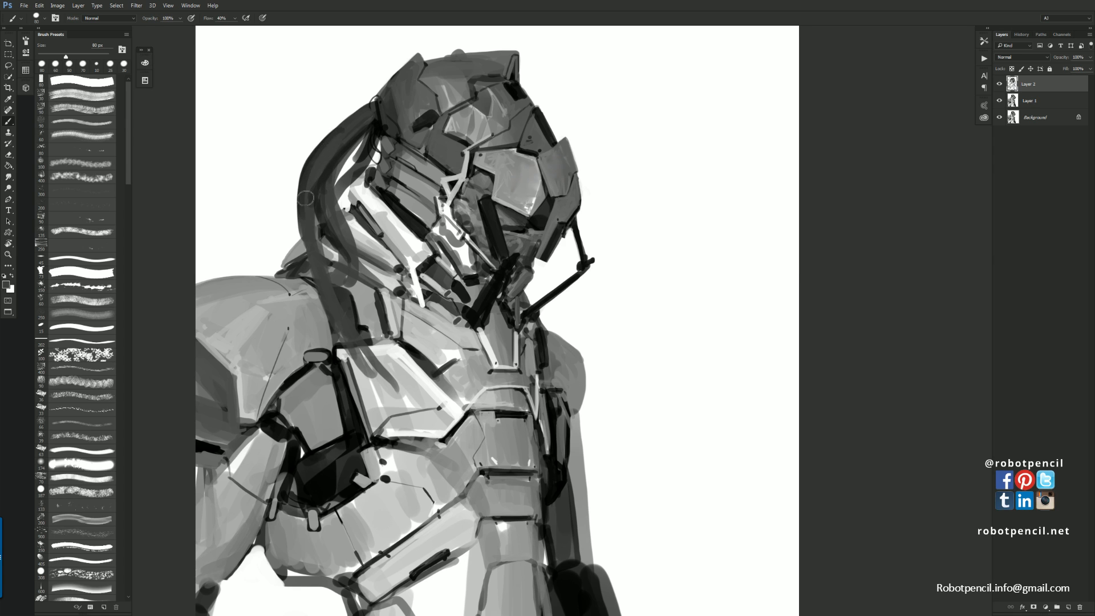
mouse_move(318, 170)
mouse_down()
mouse_move(305, 198)
mouse_move(340, 137)
mouse_up()
alt+click(343, 150)
Darken the main cable's lower length and lengthen its tapered end across the chest plate
drag(312, 210, 323, 294)
mouse_move(312, 230)
mouse_down()
mouse_move(358, 355)
mouse_move(382, 365)
mouse_up()
drag(337, 302, 420, 414)
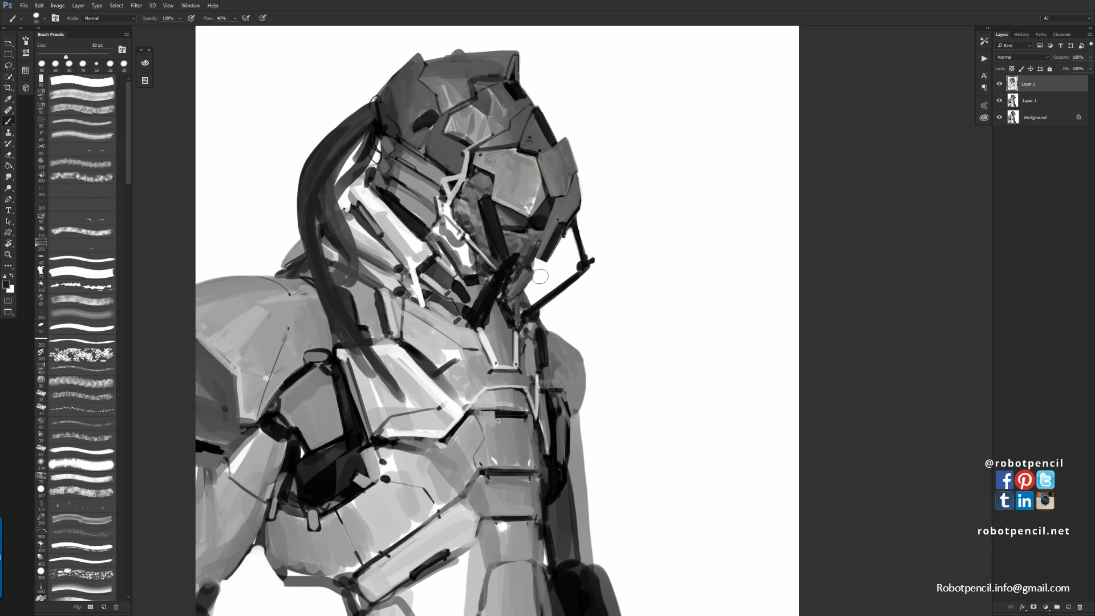
Paint a dark cable running from under the jaw down the far side of the chest
key(bracketleft)
drag(532, 289, 552, 336)
drag(553, 398, 552, 403)
mouse_move(540, 320)
mouse_down()
mouse_move(550, 400)
mouse_move(539, 432)
mouse_up()
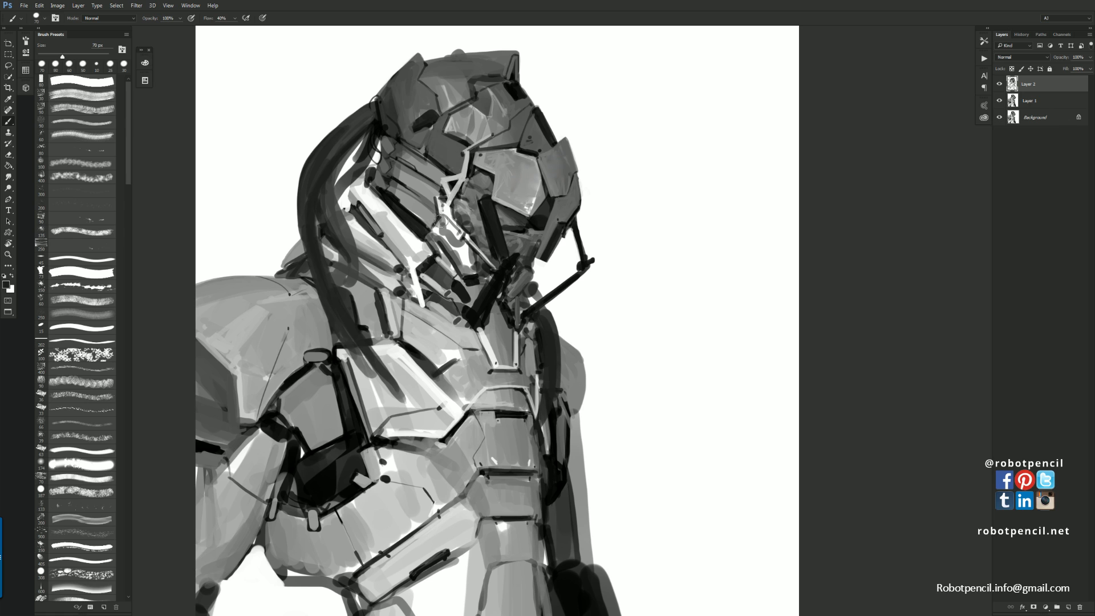
Paint thin, loose dark strands sweeping out from the back of the helmet with a smaller brush
key(bracketleft)
key(bracketleft)
mouse_move(354, 148)
mouse_down()
mouse_move(377, 161)
mouse_move(378, 132)
mouse_move(364, 147)
mouse_up()
alt+click(371, 142)
mouse_move(374, 100)
mouse_down()
mouse_move(320, 146)
mouse_move(371, 100)
mouse_move(331, 116)
mouse_move(370, 97)
mouse_move(333, 120)
mouse_up()
mouse_move(350, 106)
mouse_down()
mouse_move(320, 106)
mouse_move(292, 170)
mouse_move(316, 125)
mouse_move(308, 131)
mouse_up()
mouse_move(376, 88)
mouse_down()
mouse_move(359, 95)
mouse_move(365, 74)
mouse_move(393, 71)
mouse_move(382, 84)
mouse_move(397, 69)
mouse_move(325, 95)
mouse_move(261, 149)
mouse_up()
drag(324, 129, 275, 249)
Check the whole figure, flip the canvas horizontally and sample a light tone from the face plate
key(z)
alt+click(384, 283)
alt+click(384, 283)
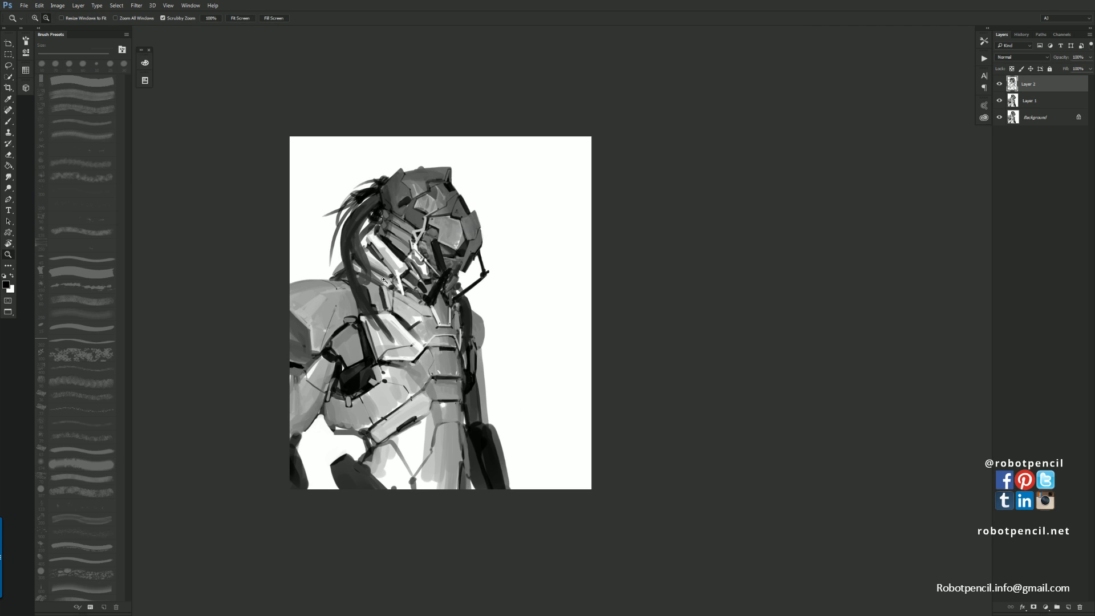
key(F2)
click(474, 233)
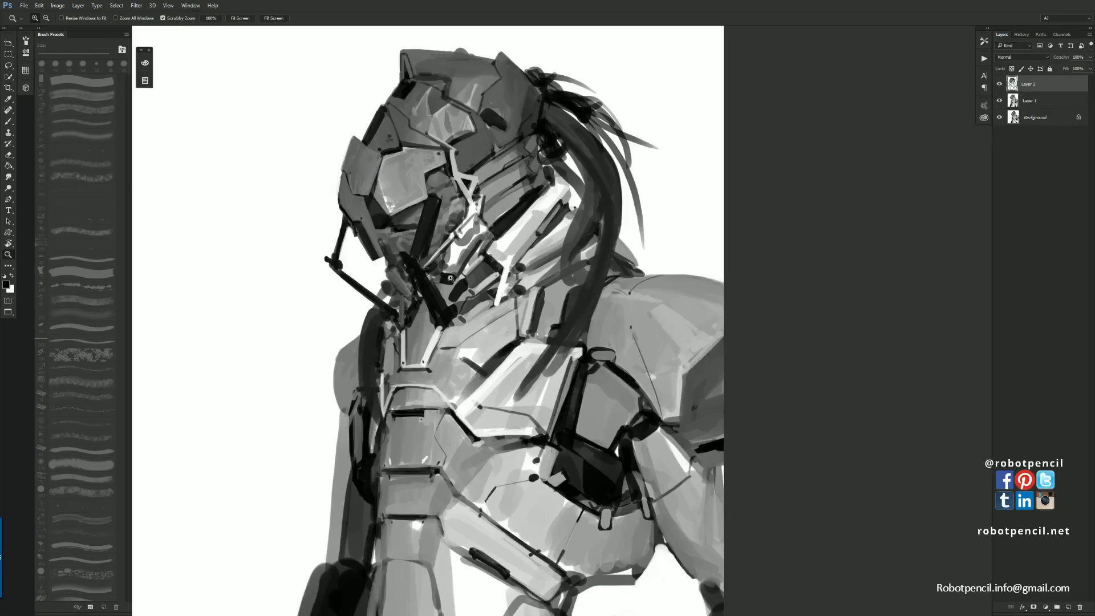
key(b)
alt+click(360, 167)
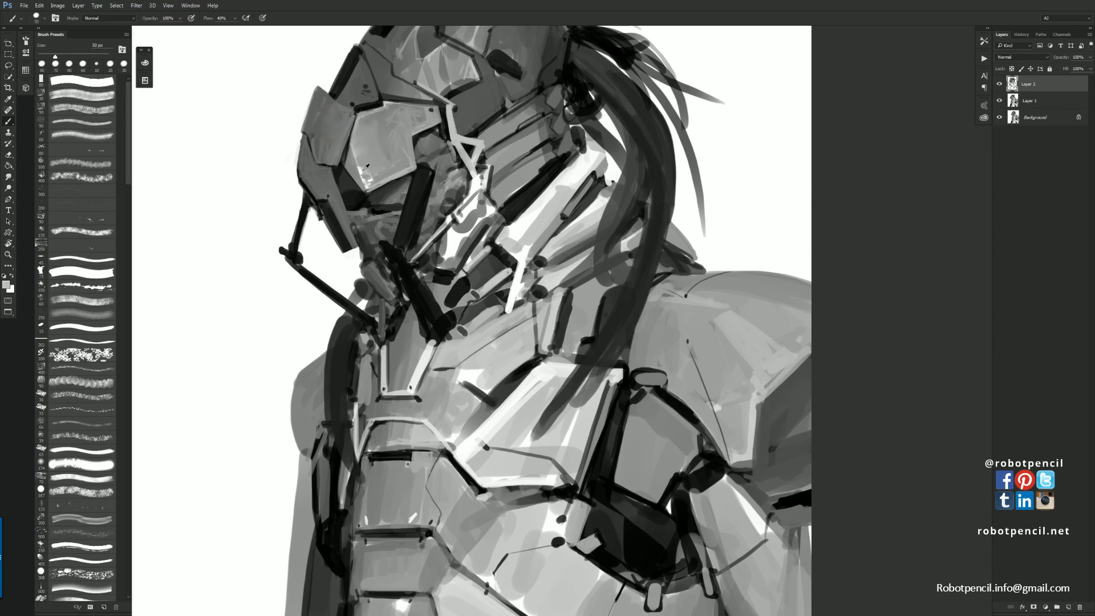
Reduce the brush to 7 px, sample tones around the front of the helmet and flip the canvas horizontally
key(bracketleft)
key(bracketleft)
key(bracketleft)
key(bracketleft)
key(bracketleft)
key(bracketleft)
key(bracketleft)
key(bracketleft)
key(bracketleft)
key(bracketleft)
alt+click(320, 175)
key(d)
alt+click(327, 167)
key(ctrl+f)
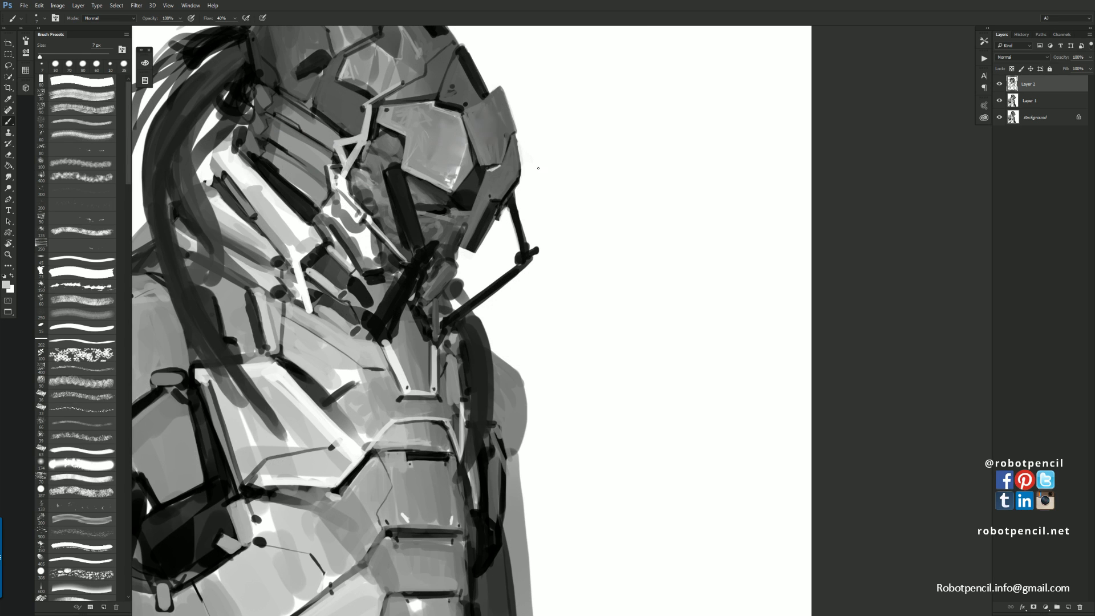
Undo the last change, sample greys from the front face plate and cheek bracket, and restore the default colours
key(ctrl+alt+z)
alt+click(490, 173)
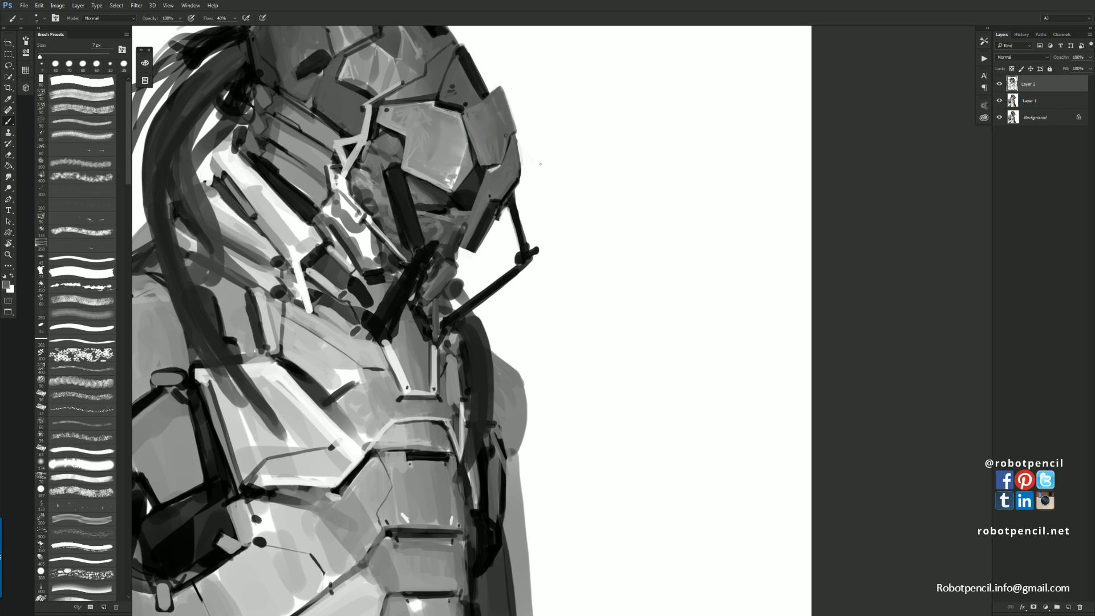
alt+click(341, 137)
alt+click(339, 152)
alt+click(490, 166)
alt+click(499, 169)
key(d)
Paint a white line with a slightly larger brush from the collar strap's lower end across to the jaw
key(z)
alt+click(472, 269)
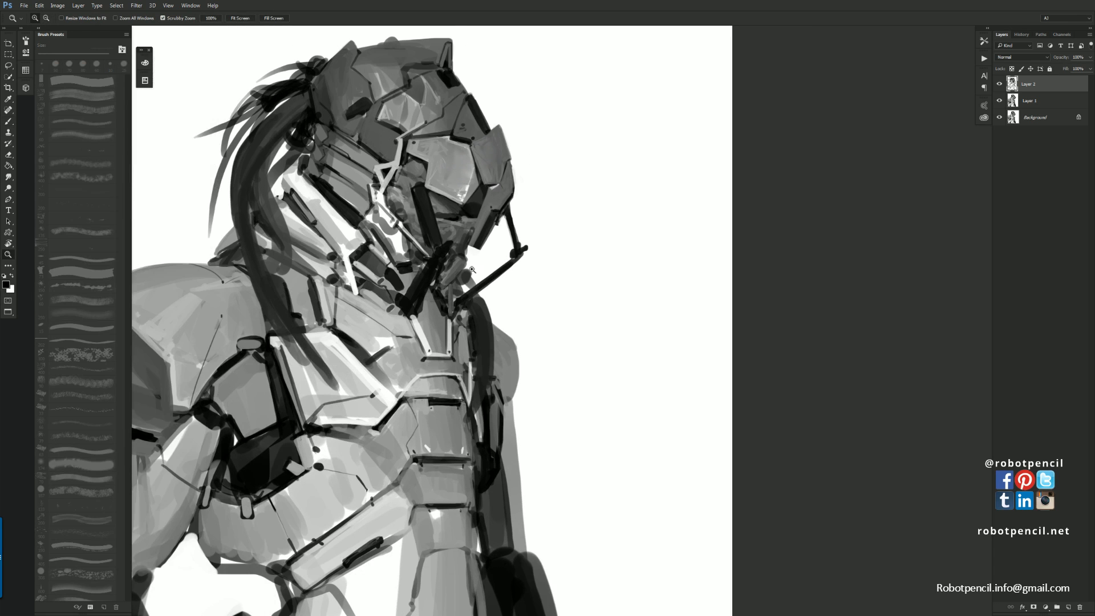
drag(472, 270, 630, 175)
key(b)
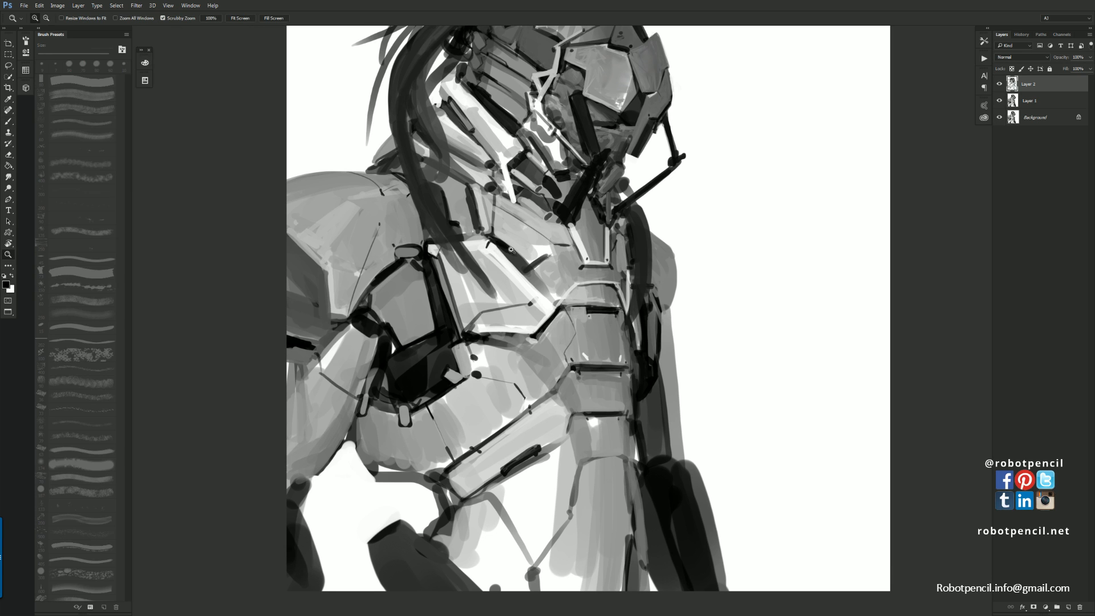
ctrl+click(512, 248)
drag(513, 248, 510, 324)
key(x)
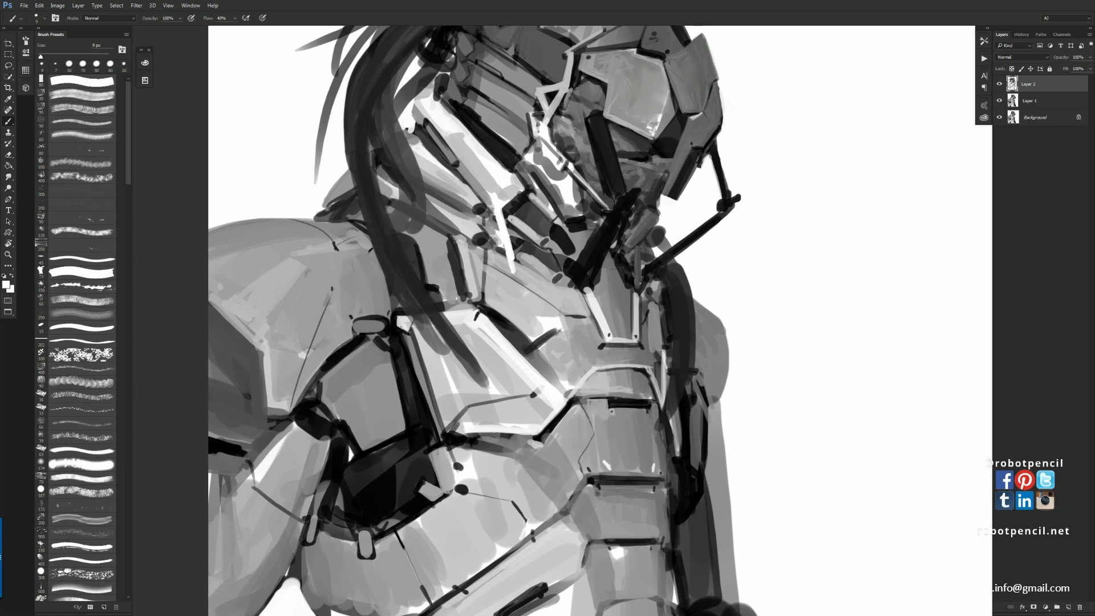
key(bracketright)
key(bracketright)
mouse_move(514, 270)
mouse_down()
mouse_move(577, 261)
mouse_move(609, 209)
mouse_move(655, 273)
mouse_up()
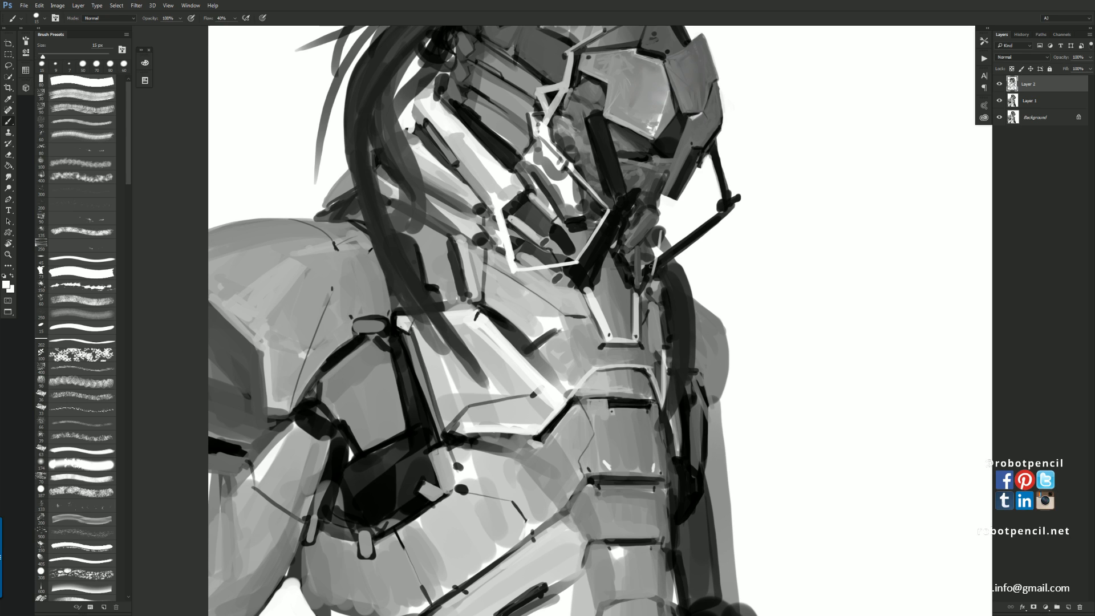
Add small white and black accents at the far side of the neck beneath the jaw
drag(661, 227, 653, 270)
key(x)
key(ctrl+space)
mouse_move(660, 229)
mouse_down()
mouse_move(654, 265)
mouse_move(661, 226)
mouse_up()
Flip the canvas horizontally to check the figure and frame the torso for painting with the Brush tool
key(z)
alt+click(654, 284)
alt+click(654, 283)
alt+click(654, 284)
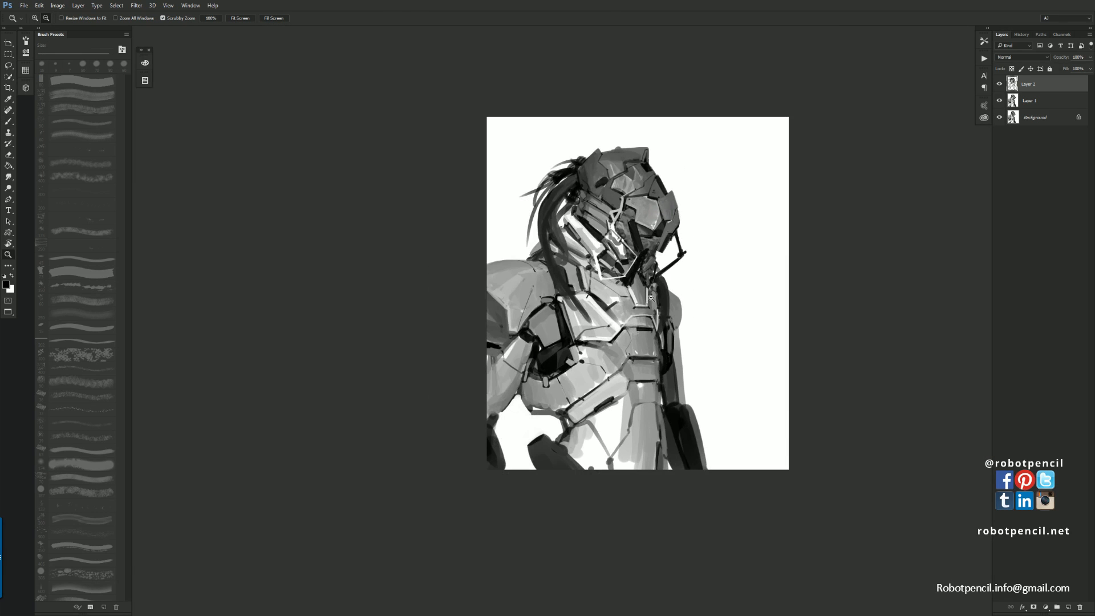
key(ctrl+shift+h)
click(664, 272)
click(664, 272)
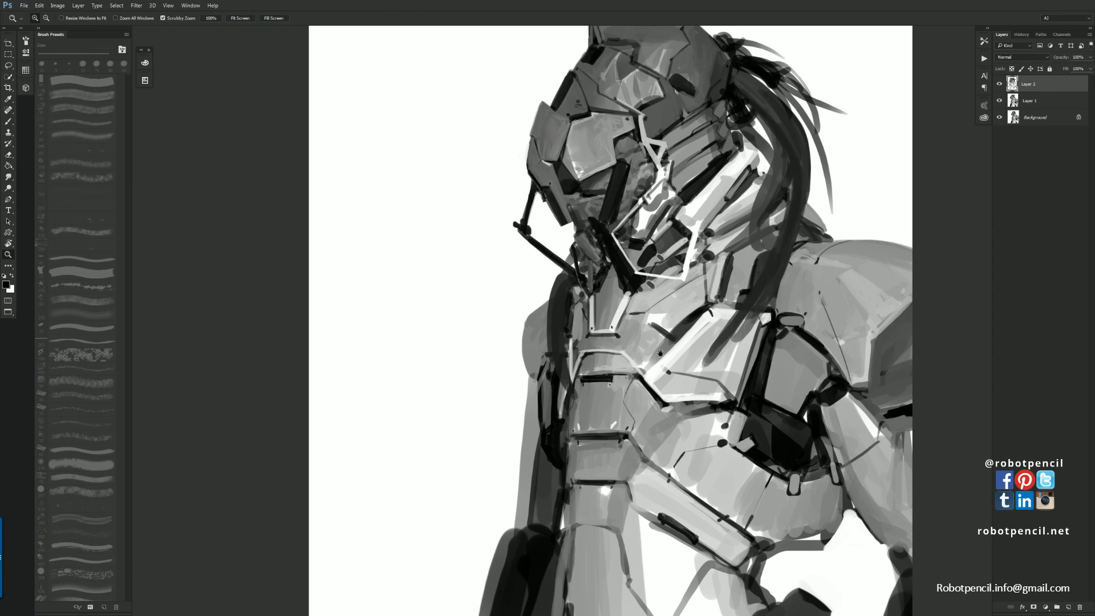
drag(591, 313, 471, 210)
key(b)
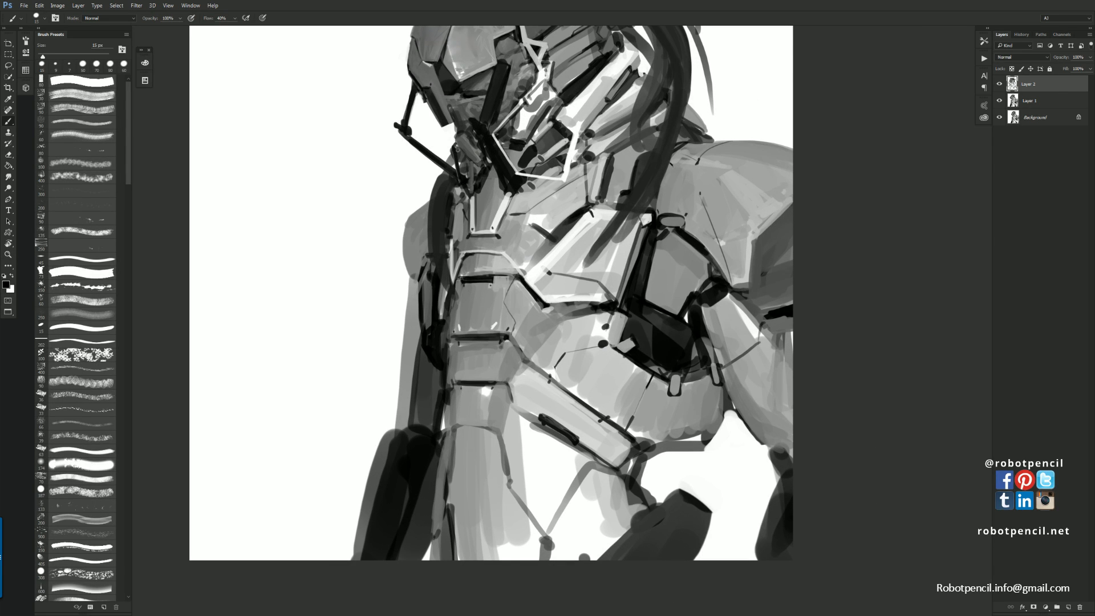
Paint thin black lines with a 10 px brush along the outer side of the strut in front of the face
key(x)
drag(397, 122, 407, 121)
drag(426, 167, 459, 241)
alt+click(447, 162)
key(bracketleft)
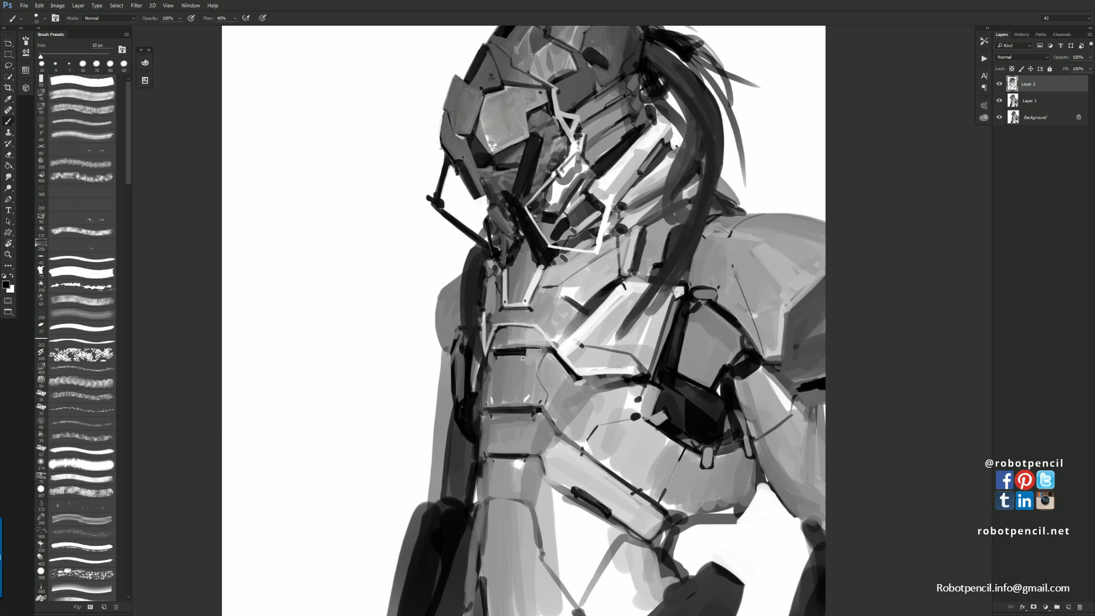
drag(442, 146, 431, 194)
key(ctrl+z)
mouse_move(442, 147)
mouse_down()
mouse_move(432, 194)
mouse_move(432, 181)
mouse_up()
drag(439, 141, 436, 157)
Paint a short dark line on the cheek beside the black bar below the face plate
drag(517, 159, 525, 125)
key(ctrl+z)
drag(515, 157, 523, 133)
Flip the canvas horizontally and frame the head and chest for painting with the Brush tool
key(z)
alt+click(533, 220)
alt+click(540, 223)
key(ctrl+shift+h)
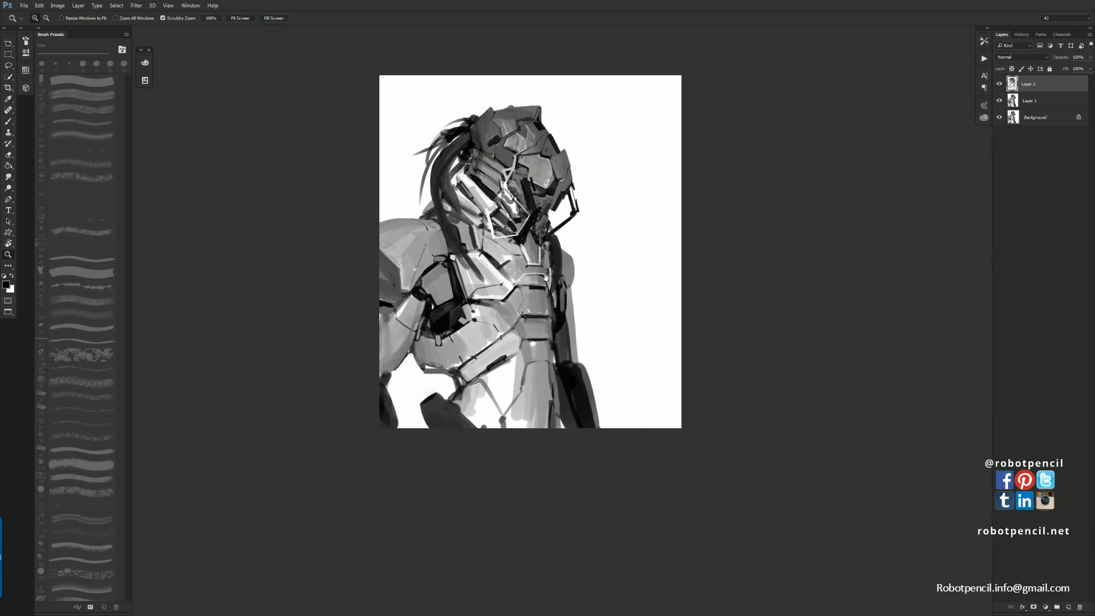
mouse_move(547, 287)
mouse_down()
mouse_move(539, 213)
mouse_move(539, 239)
mouse_up()
click(532, 131)
click(535, 132)
click(537, 133)
key(b)
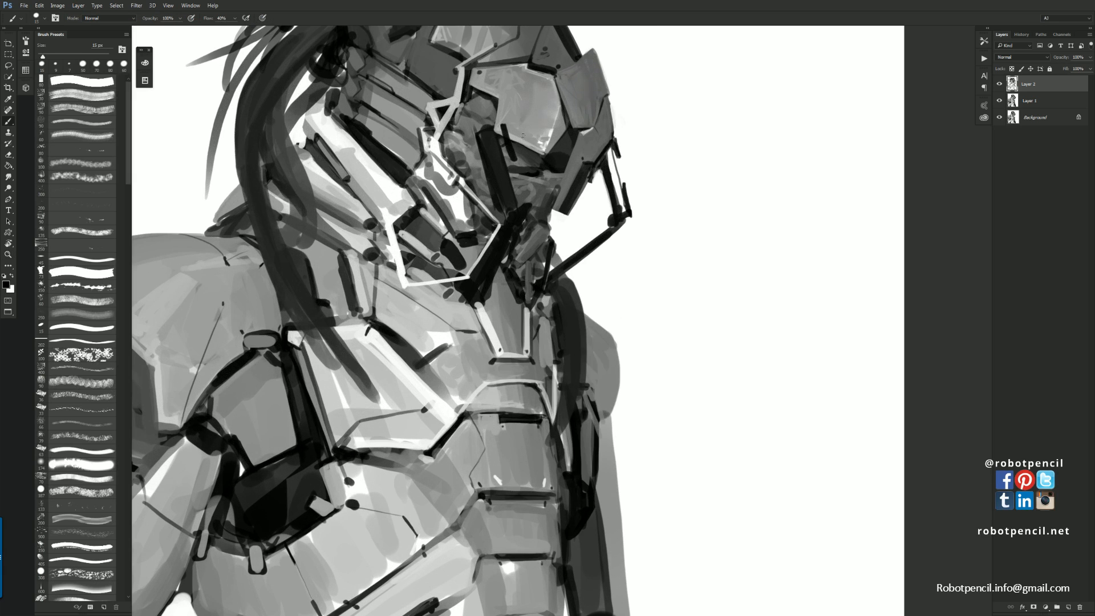
Paint a sampled grey stroke beside the black cheek bar and pick up greys from the area behind it
alt+click(509, 128)
drag(506, 133, 503, 158)
alt+click(488, 131)
alt+click(475, 127)
alt+click(454, 133)
Paint sampled greys with a brush of about 30 px over the cheek area behind the black bar
key(bracketright)
key(bracketright)
key(bracketright)
key(bracketright)
alt+click(445, 138)
drag(443, 140, 463, 167)
alt+click(486, 147)
key(bracketleft)
drag(450, 123, 452, 128)
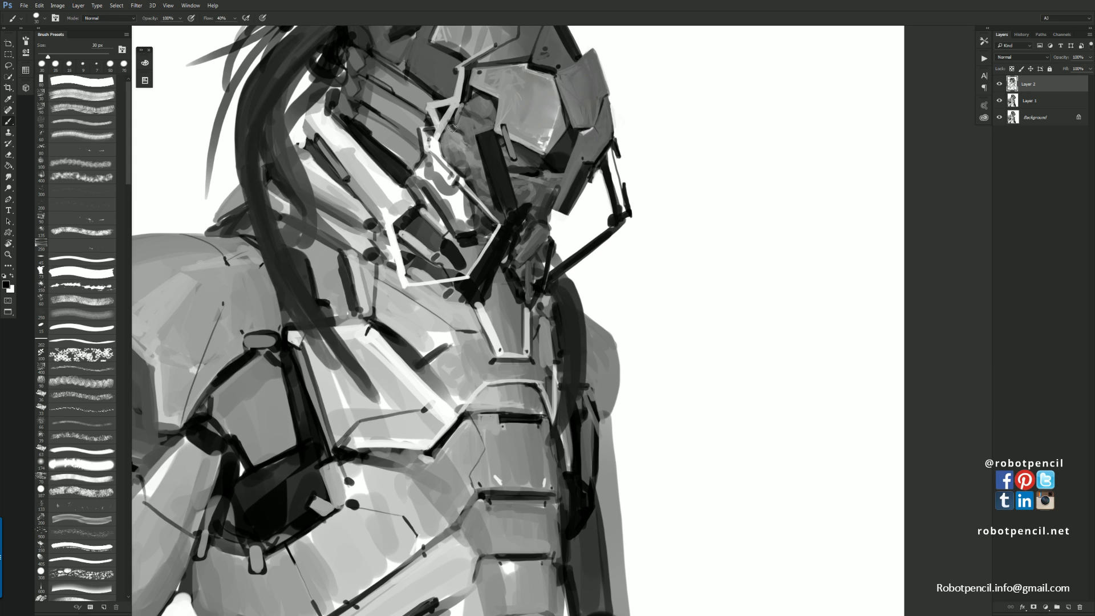
Reduce the brush to 25 px and paint shading strokes across the cheek toward the jaw
key(bracketleft)
key(bracketleft)
key(bracketleft)
key(bracketleft)
key(bracketleft)
key(bracketleft)
key(bracketright)
key(bracketright)
key(bracketright)
key(bracketright)
key(bracketright)
mouse_move(462, 146)
mouse_down()
mouse_move(477, 171)
mouse_move(450, 146)
mouse_move(466, 166)
mouse_move(474, 153)
mouse_move(459, 159)
mouse_move(487, 182)
mouse_move(478, 176)
mouse_move(484, 197)
mouse_move(528, 194)
mouse_up()
Sample nearby greys and paint shading beneath the lower edge of the face plate
alt+click(472, 152)
alt+click(473, 154)
key(d)
alt+click(459, 158)
alt+click(519, 177)
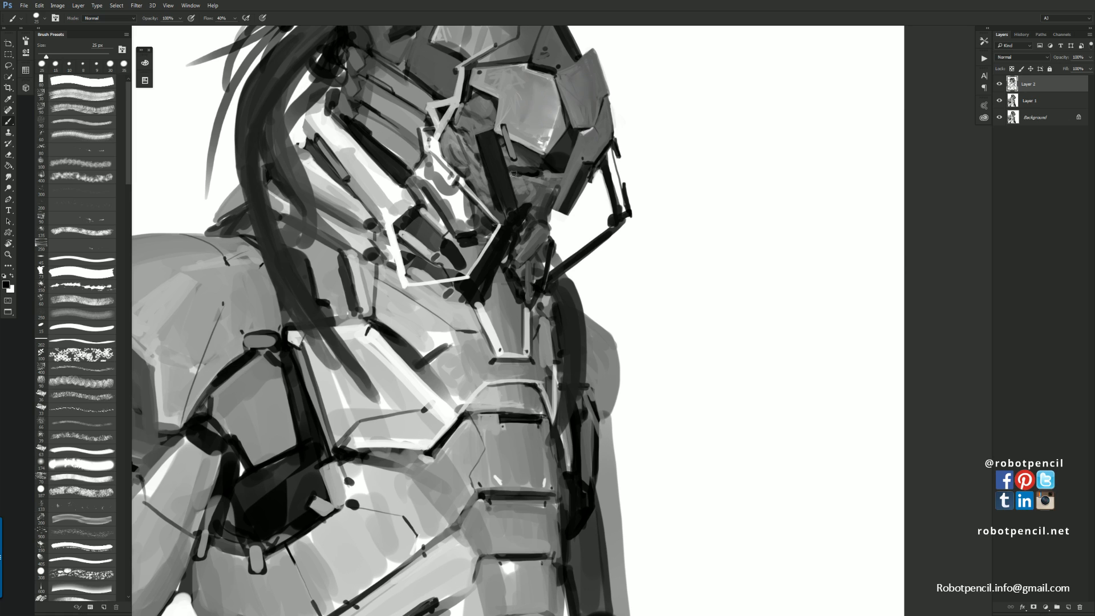
mouse_move(506, 160)
mouse_down()
mouse_move(513, 173)
mouse_move(517, 151)
mouse_move(543, 164)
mouse_up()
alt+click(512, 167)
Flip the canvas horizontally to check the figure and frame the lower face
ctrl+alt+click(552, 198)
ctrl+alt+click(553, 199)
ctrl+alt+click(550, 202)
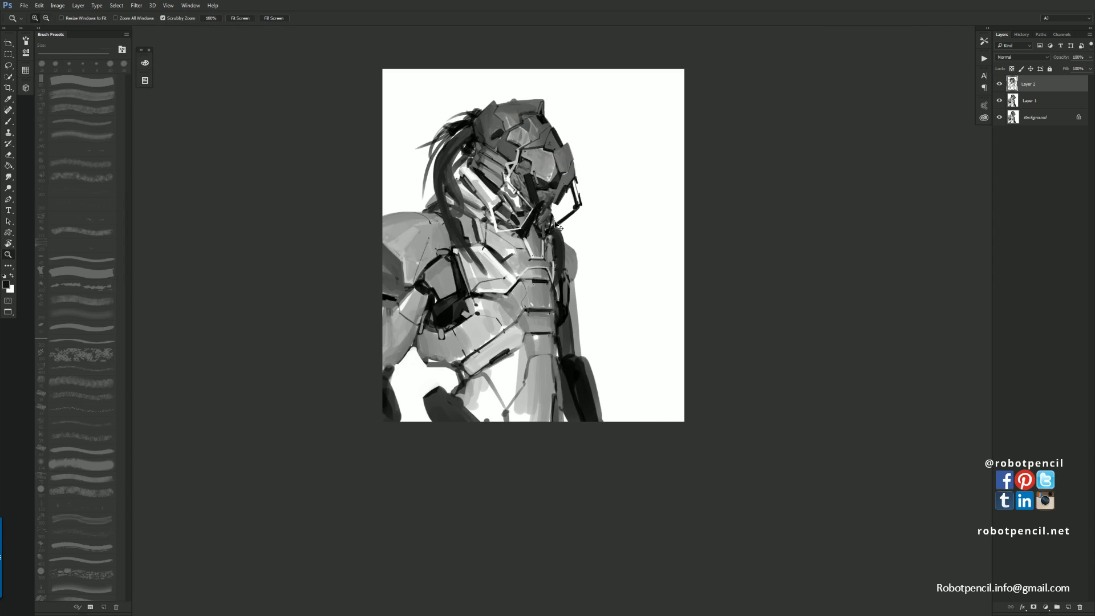
key(ctrl+shift+h)
ctrl+click(544, 203)
ctrl+click(544, 204)
ctrl+click(543, 203)
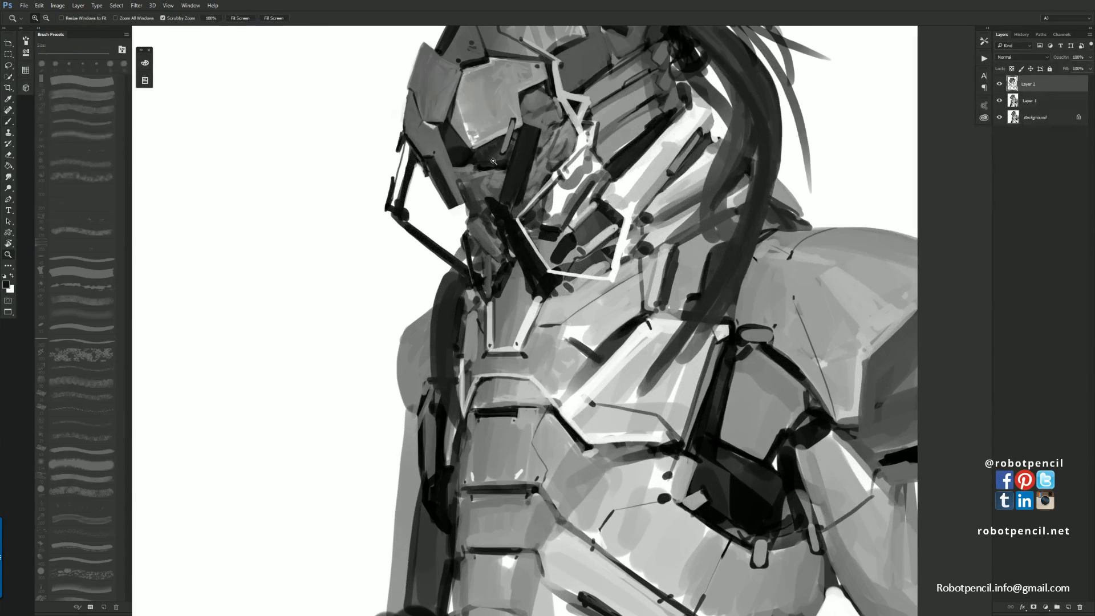
ctrl+click(495, 157)
ctrl+click(493, 157)
Sample a grey near the mouth and touch up the area below the face plate with a smaller brush
alt+click(439, 167)
key([)
key([)
key([)
key([)
key([)
drag(424, 169, 444, 179)
Enlarge the brush and paint along the lower front plate of the face, sampling its grey
key(])
key(])
key(])
drag(372, 175, 405, 276)
alt+click(373, 186)
Flip the canvas horizontally, review the whole figure and frame the torso
ctrl+alt+click(432, 284)
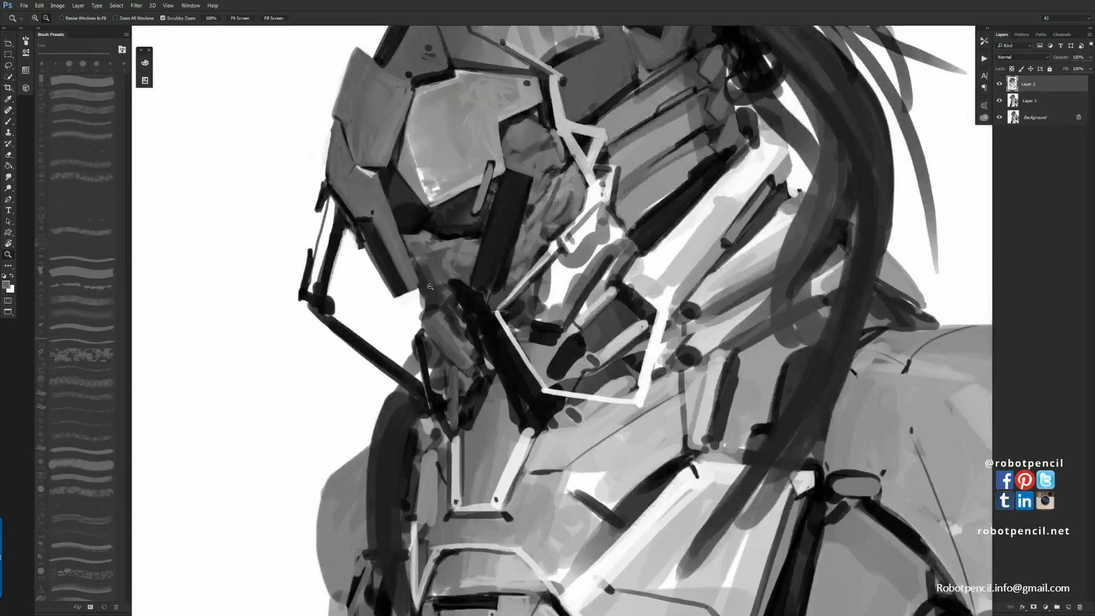
ctrl+alt+click(433, 283)
ctrl+alt+click(433, 284)
ctrl+alt+click(433, 283)
key(ctrl+shift+h)
ctrl+click(507, 286)
drag(505, 286, 622, 118)
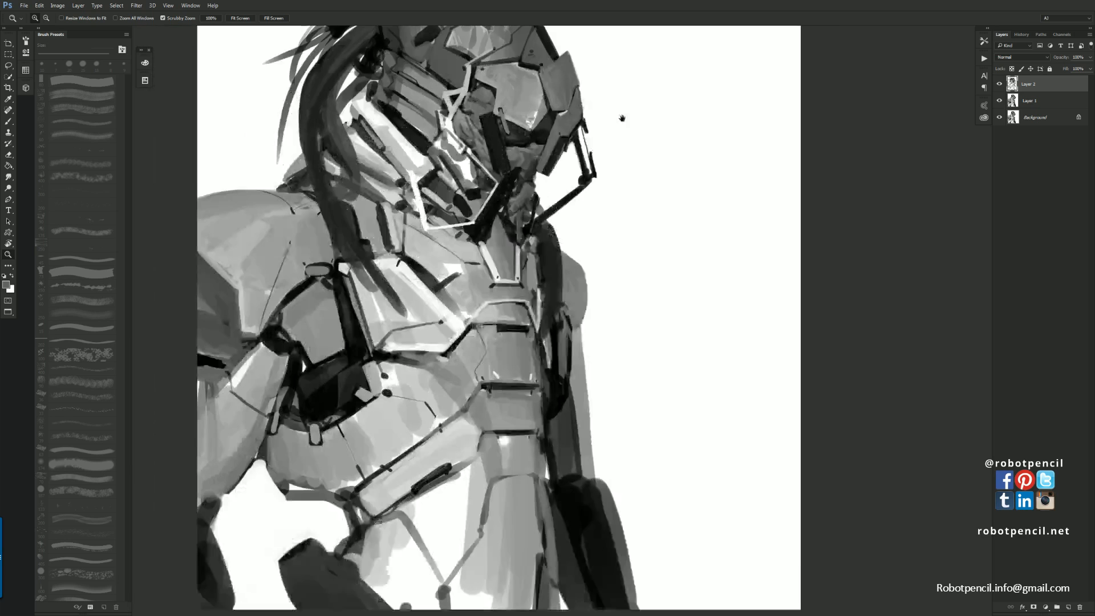
drag(456, 154, 485, 240)
ctrl+alt+click(482, 242)
ctrl+alt+click(479, 251)
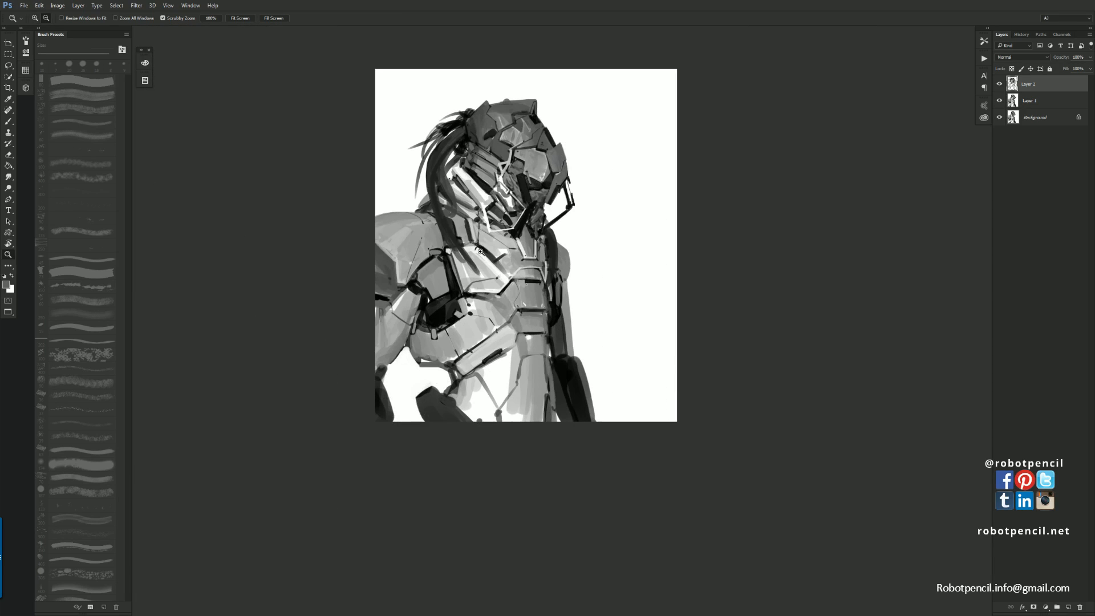
drag(551, 240, 516, 253)
ctrl+click(488, 283)
ctrl+click(488, 282)
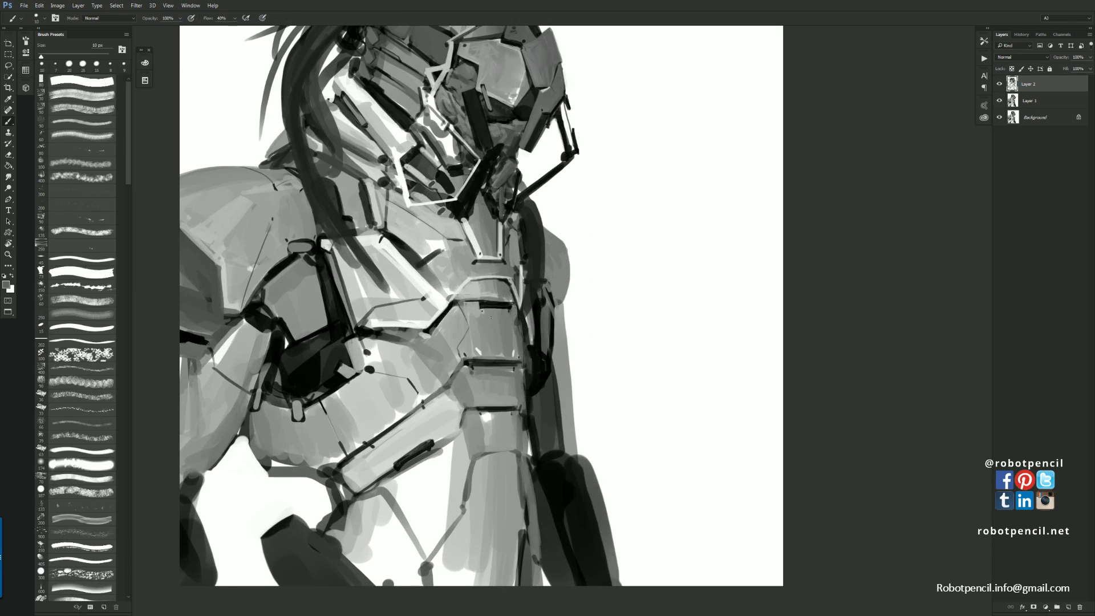
Restore the default colours and switch the display to standard screen mode
mouse_move(465, 293)
mouse_down()
mouse_move(474, 227)
mouse_move(463, 236)
mouse_up()
key(d)
key(f)
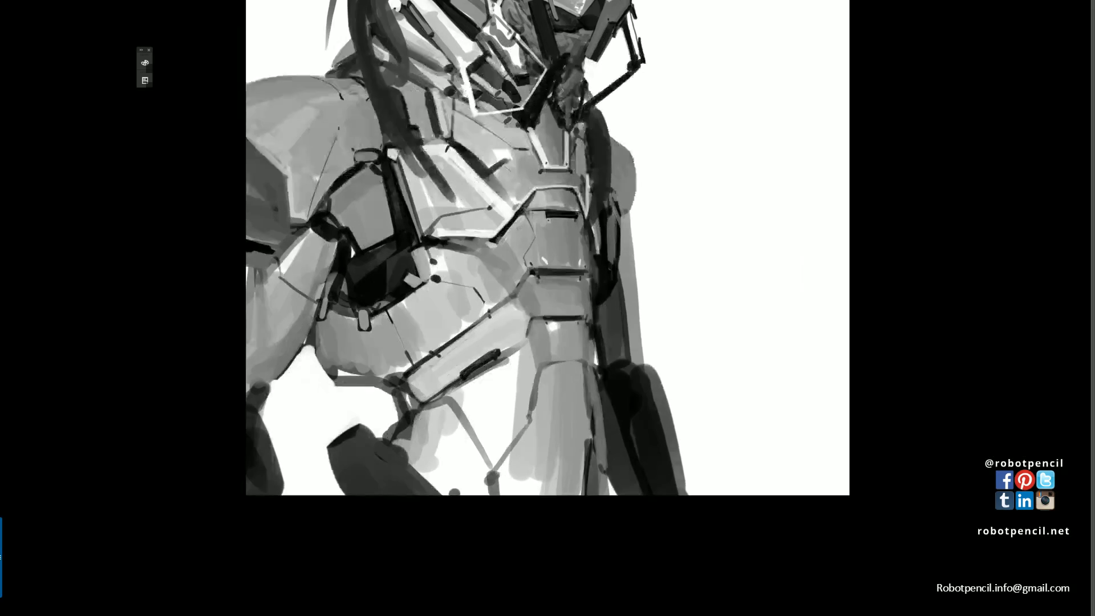
key(f)
mouse_move(508, 301)
mouse_down()
mouse_move(466, 231)
mouse_move(535, 375)
mouse_up()
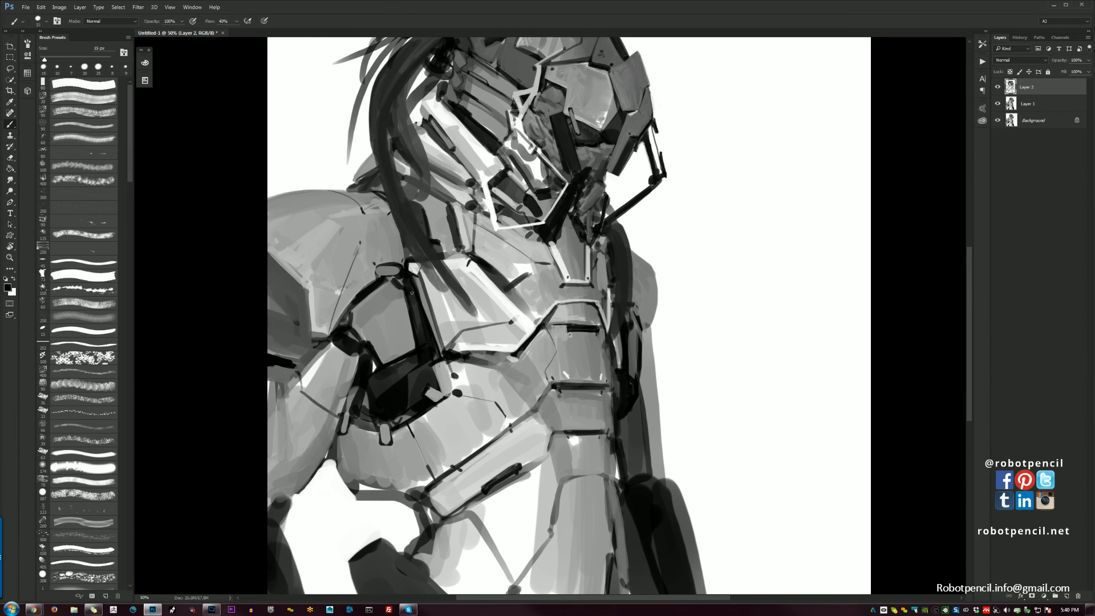
drag(430, 357, 422, 309)
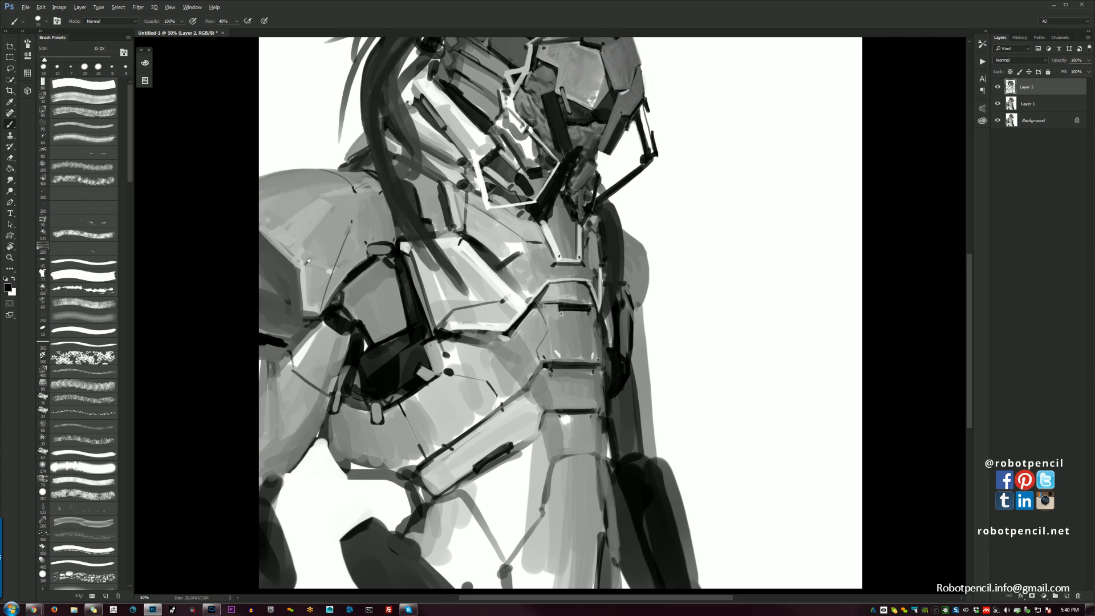
Paint a light edge line in sampled light grey down the rim of the near shoulder's dark panel
alt+click(305, 265)
drag(299, 262, 304, 317)
shift+click(273, 356)
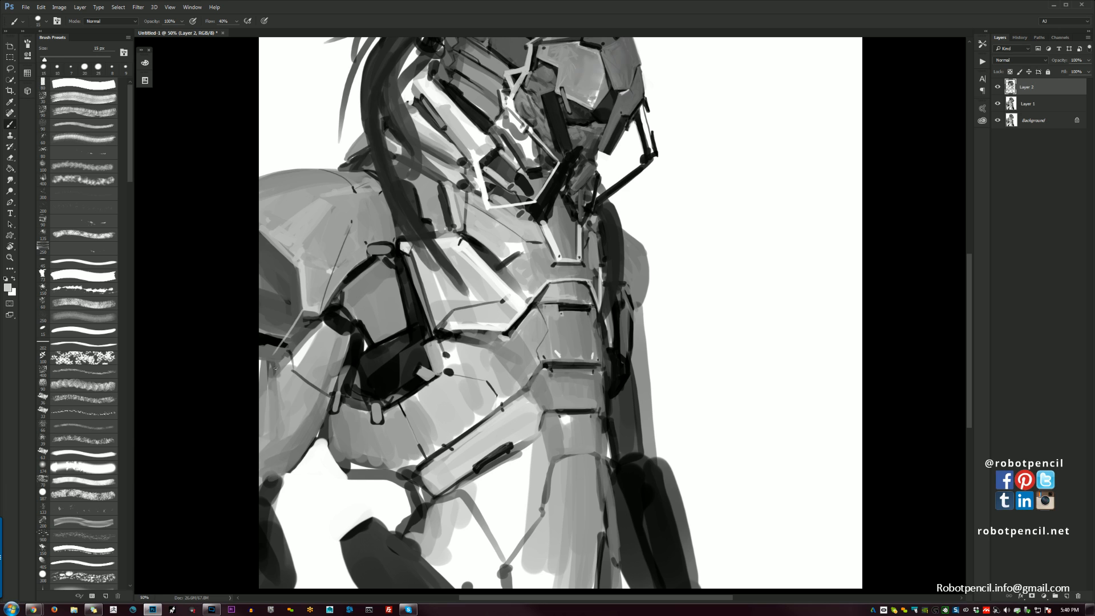
key(ctrl+z)
shift+click(289, 335)
shift+click(303, 301)
key(bracketright)
key(bracketright)
key(bracketright)
key(bracketright)
key(bracketright)
key(bracketright)
key(bracketright)
key(bracketright)
mouse_move(770, 164)
mouse_down()
mouse_move(742, 227)
mouse_move(743, 161)
mouse_move(746, 180)
mouse_move(753, 164)
mouse_move(737, 184)
mouse_up()
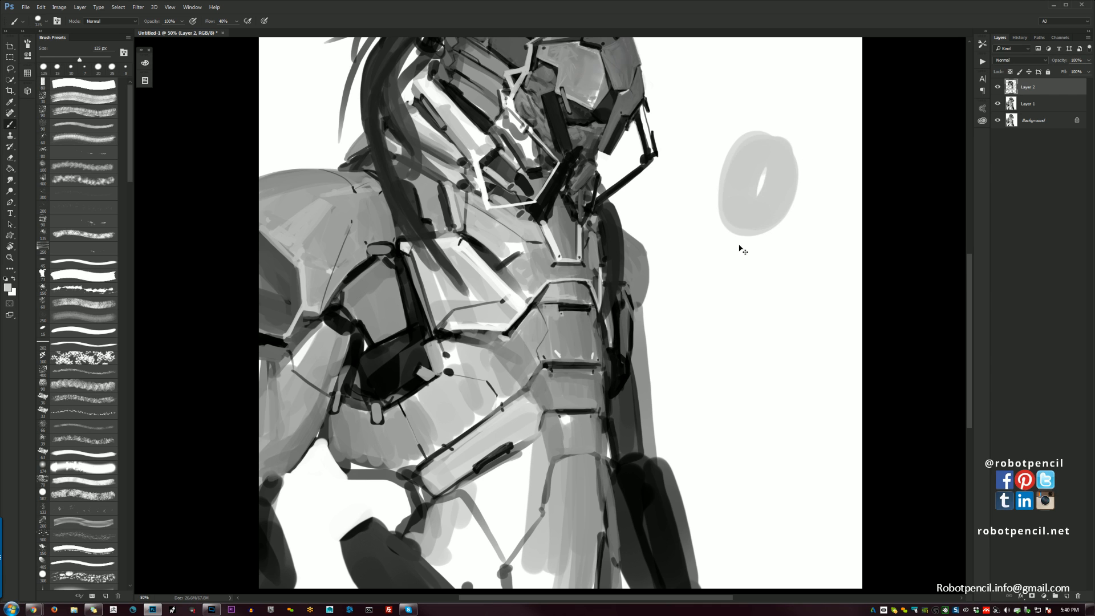
key(ctrl+z)
Flip the canvas horizontally and frame the torso and far shoulder for the Brush tool
key(z)
alt+click(626, 312)
key(ctrl+shift+h)
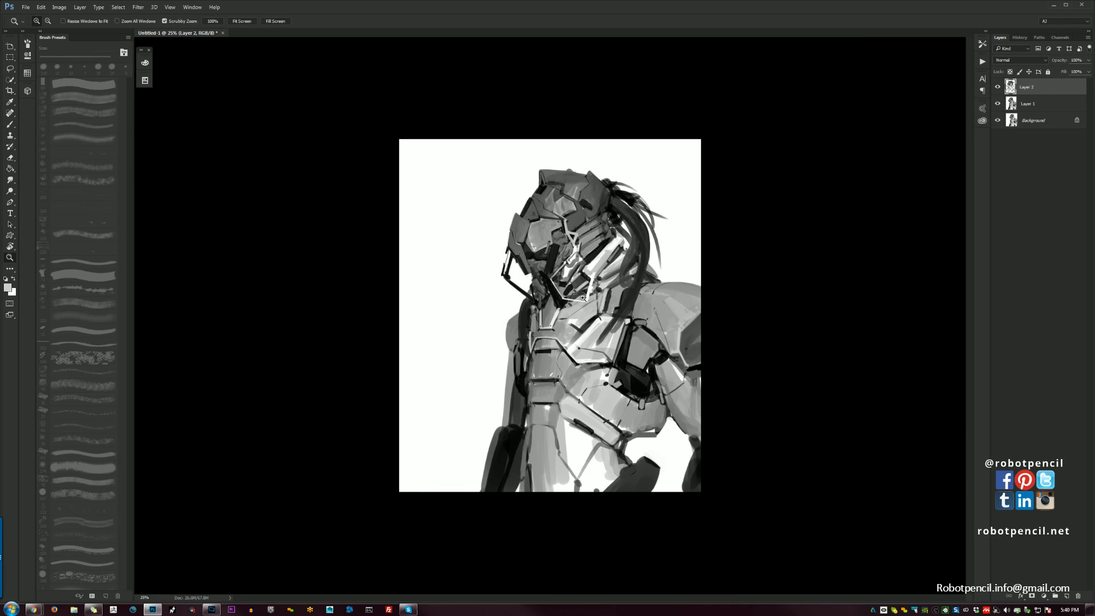
click(593, 343)
click(588, 340)
drag(579, 329, 522, 214)
key(b)
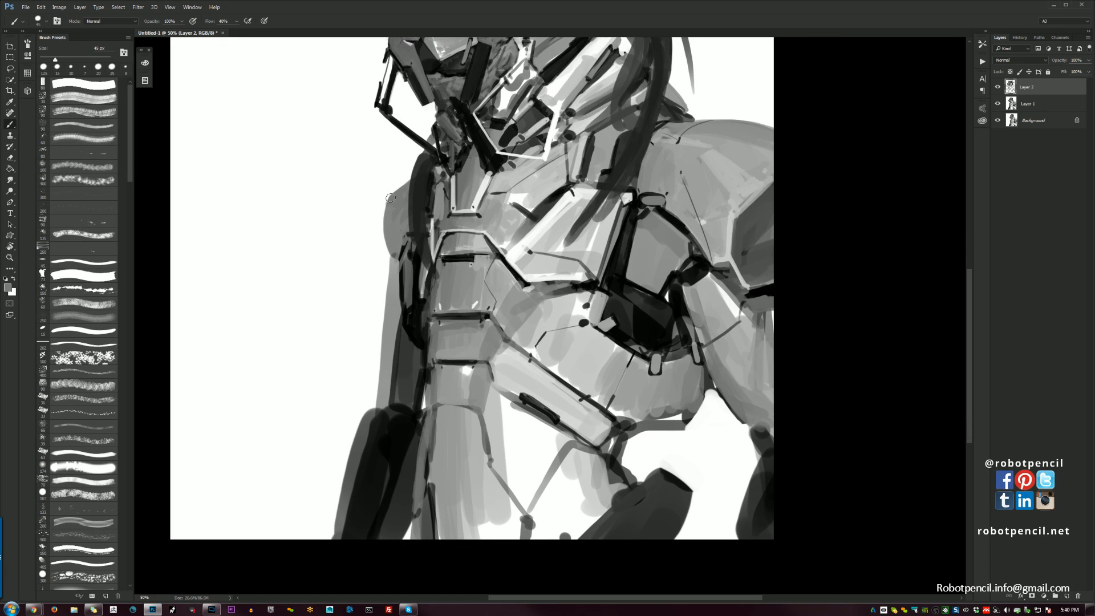
drag(385, 202, 395, 274)
key(ctrl+z)
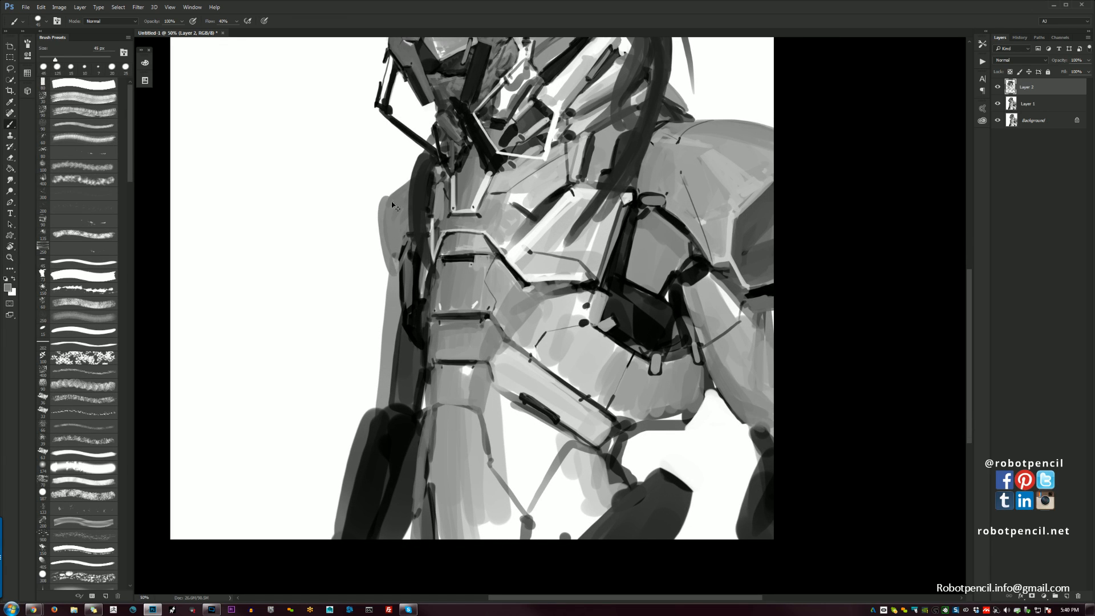
key(ctrl+z)
Extend the far shoulder's outer contour with grey strokes sampled from the shoulder
mouse_move(387, 198)
mouse_down()
mouse_move(393, 259)
mouse_move(383, 214)
mouse_move(393, 270)
mouse_up()
mouse_move(390, 205)
mouse_down()
mouse_move(400, 192)
mouse_move(363, 226)
mouse_up()
key(ctrl+z)
alt+click(389, 187)
alt+click(391, 202)
drag(381, 210, 401, 274)
alt+click(404, 272)
Flip the canvas horizontally to check the new far shoulder shape on the whole figure
key(ctrl+alt+space)
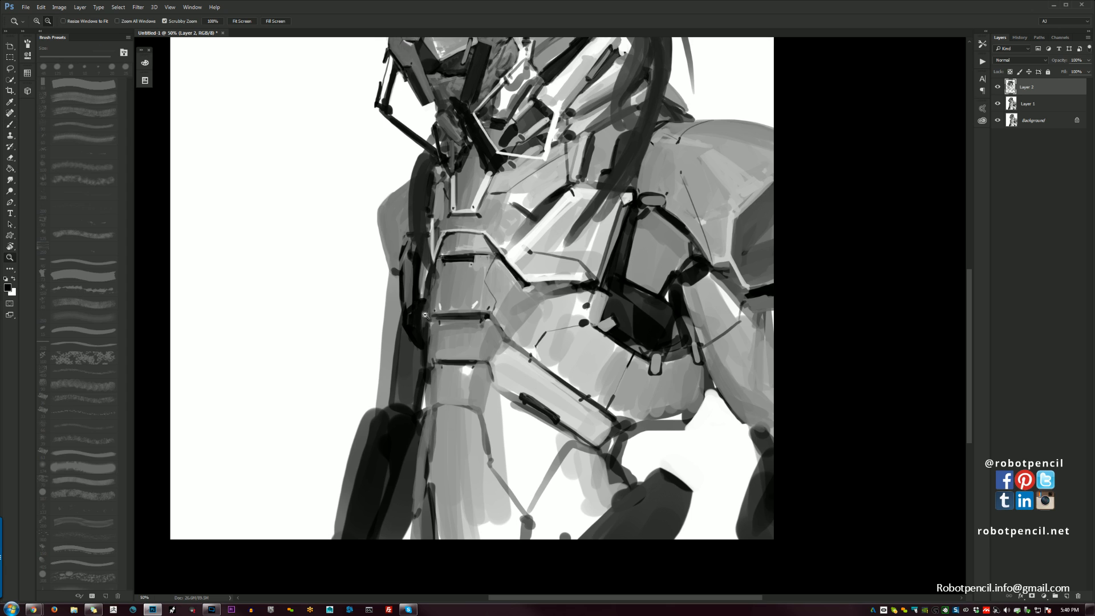
ctrl+alt+click(588, 338)
ctrl+alt+click(588, 338)
ctrl+alt+click(588, 338)
key(ctrl+h)
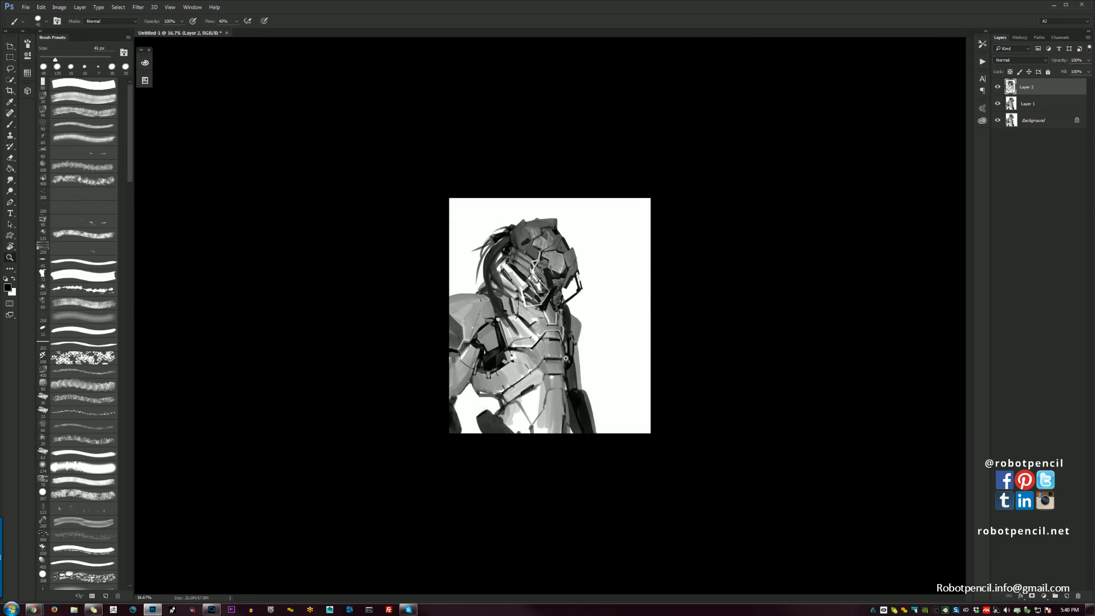
key(ctrl+space)
ctrl+click(571, 362)
ctrl+click(571, 362)
Switch the display to full-screen mode with the menu bar and frame the figure for the Brush tool
key(f)
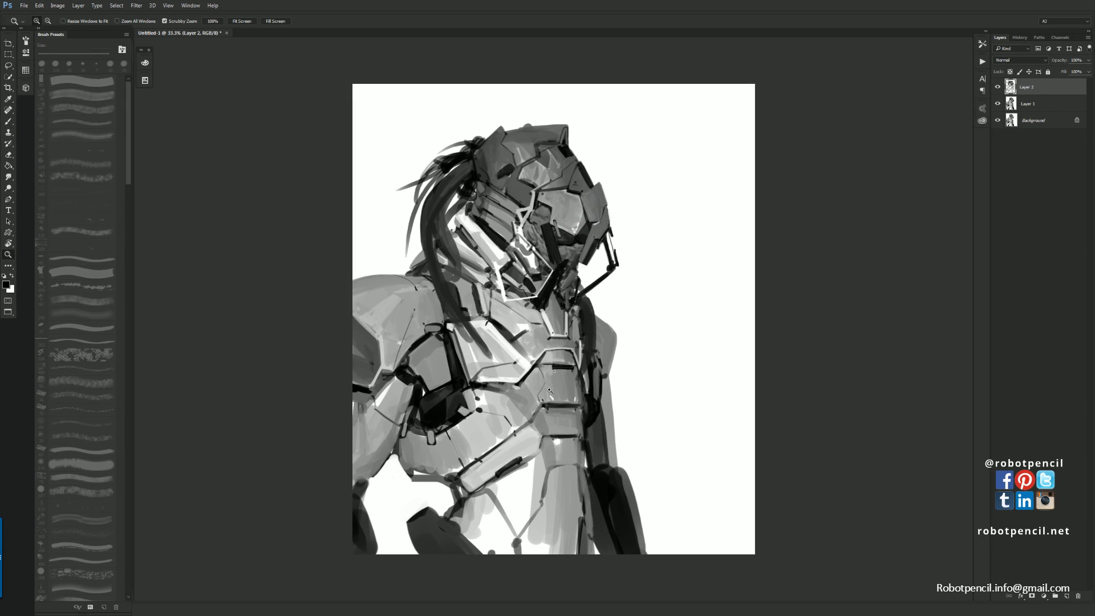
drag(554, 381, 520, 340)
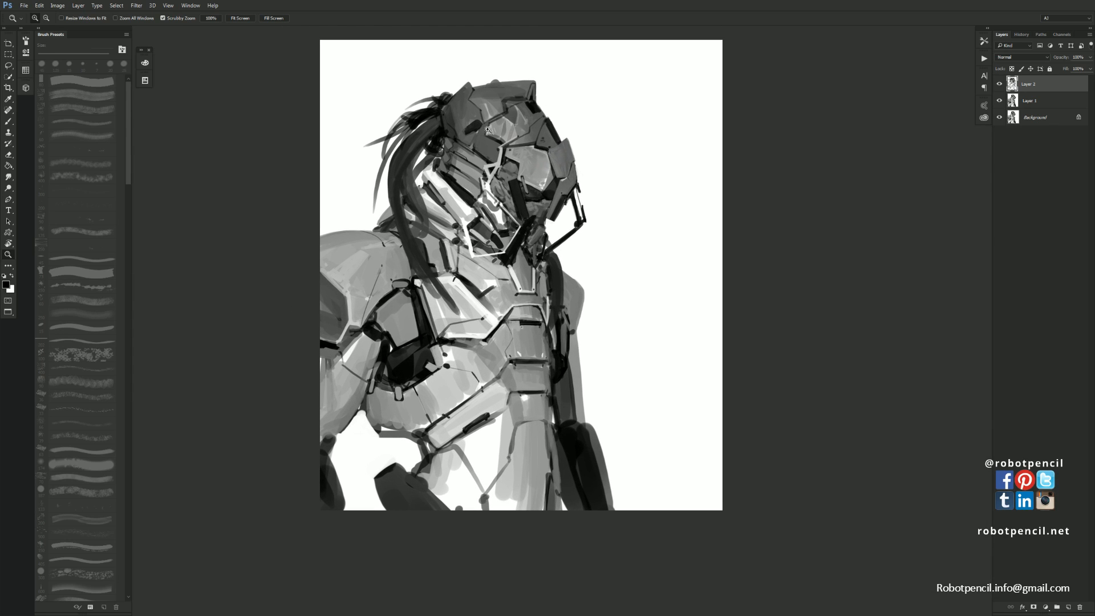
key(b)
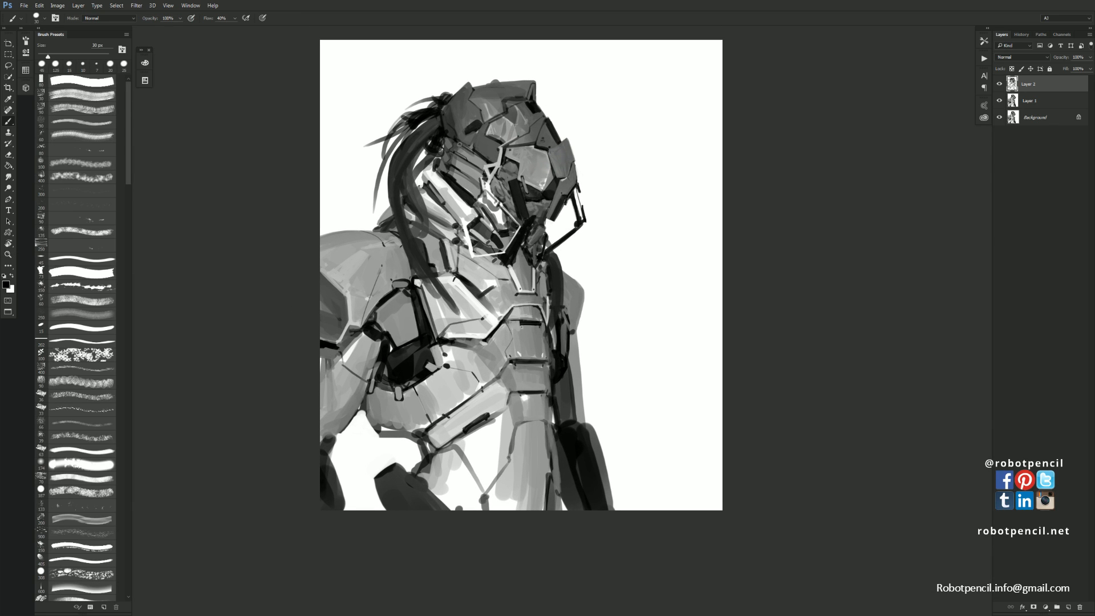
Paint thin black lines between the neck panels behind the cheek, undoing the extra stroke on the head
mouse_move(459, 144)
mouse_down()
mouse_move(477, 157)
mouse_move(458, 179)
mouse_up()
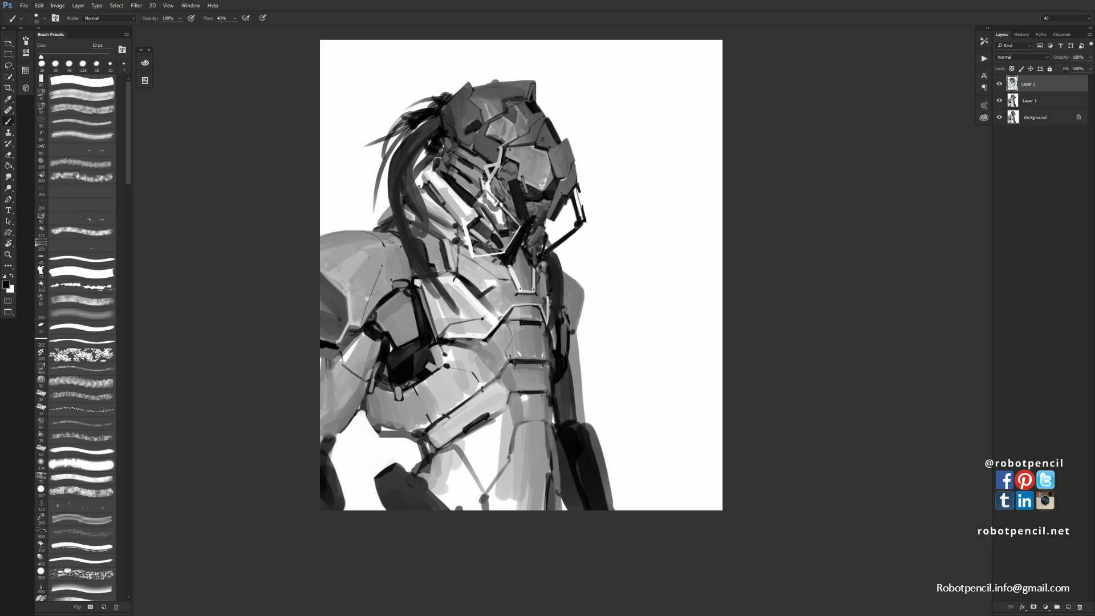
drag(506, 140, 517, 129)
key(ctrl+z)
Enlarge the brush and add black strands to the tuft at the back of the head
key(bracketright)
key(bracketright)
key(bracketright)
mouse_move(419, 117)
mouse_down()
mouse_move(377, 117)
mouse_move(425, 110)
mouse_move(440, 86)
mouse_move(446, 99)
mouse_move(395, 124)
mouse_move(456, 81)
mouse_move(430, 92)
mouse_up()
Enlarge the brush to 90 px and flip the canvas horizontally
key(bracketright)
key(bracketright)
key(bracketright)
key(bracketright)
key(bracketright)
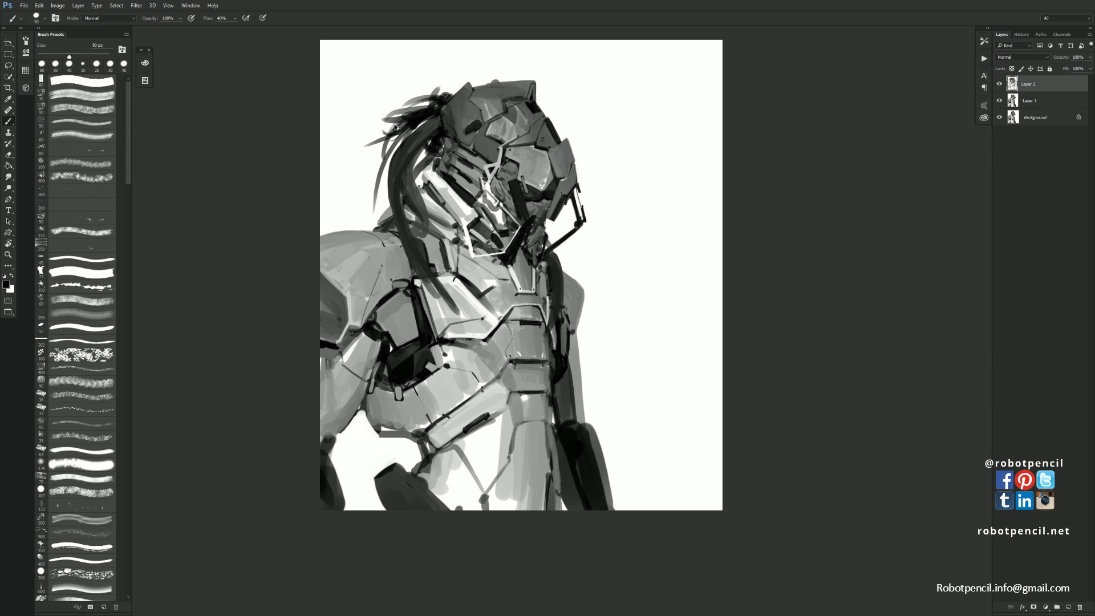
key(ctrl+shift+h)
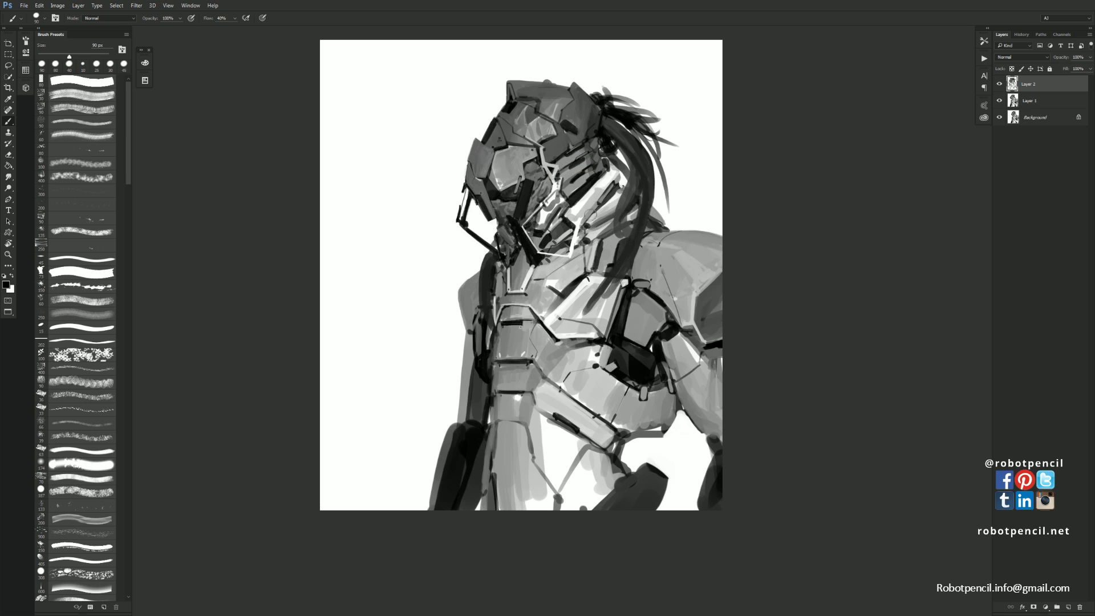
Dab sampled tones around the base of the tuft behind the head and flip the canvas horizontally
alt+click(616, 169)
alt+right_click(611, 165)
alt+click(613, 165)
click(616, 170)
click(613, 165)
drag(606, 149, 601, 147)
key(d)
key(z)
alt+click(604, 243)
key(ctrl+alt+shift+h)
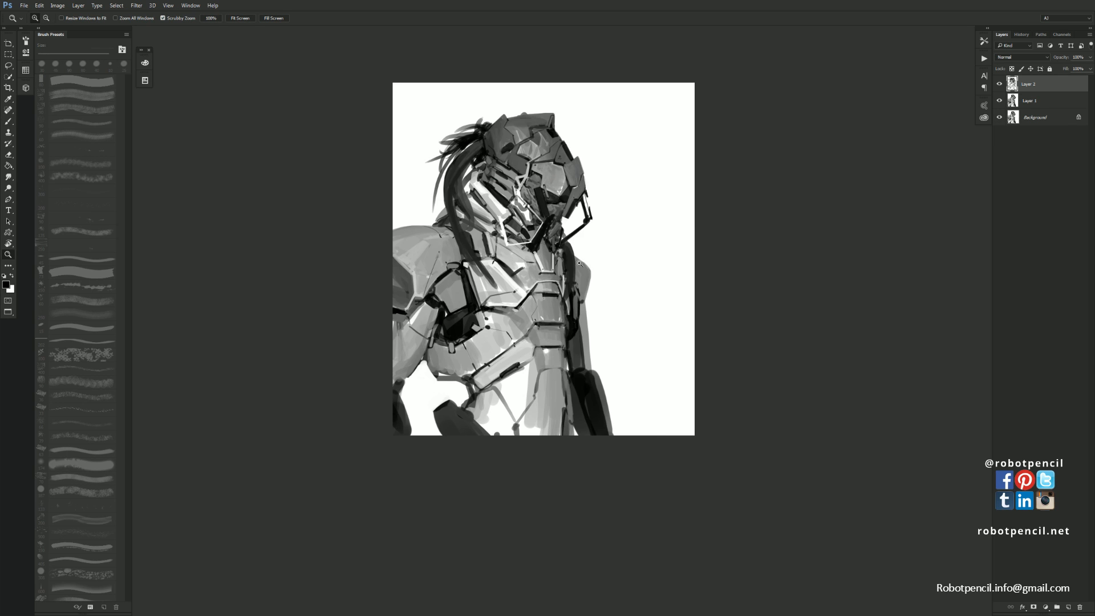
Shrink the brush to 9 px, paint a thin sampled-tone stroke on the front face plate, and flip the canvas horizontally
click(549, 245)
click(548, 244)
key(b)
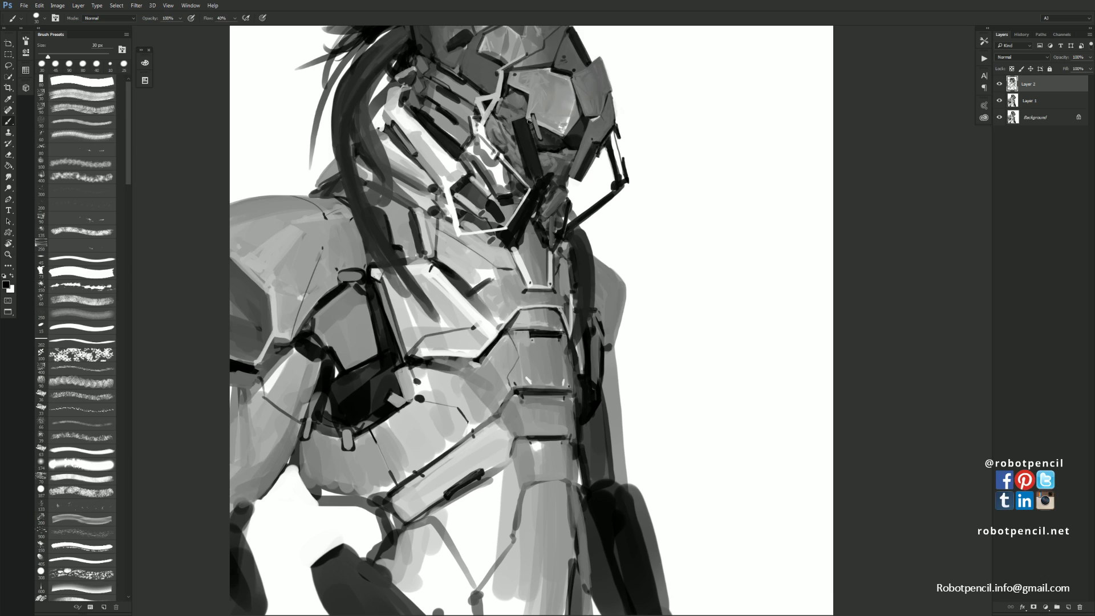
key(x)
key(bracketleft)
key(bracketleft)
key(bracketleft)
key(bracketleft)
alt+click(578, 115)
drag(574, 125, 578, 156)
ctrl+alt+click(590, 187)
key(F2)
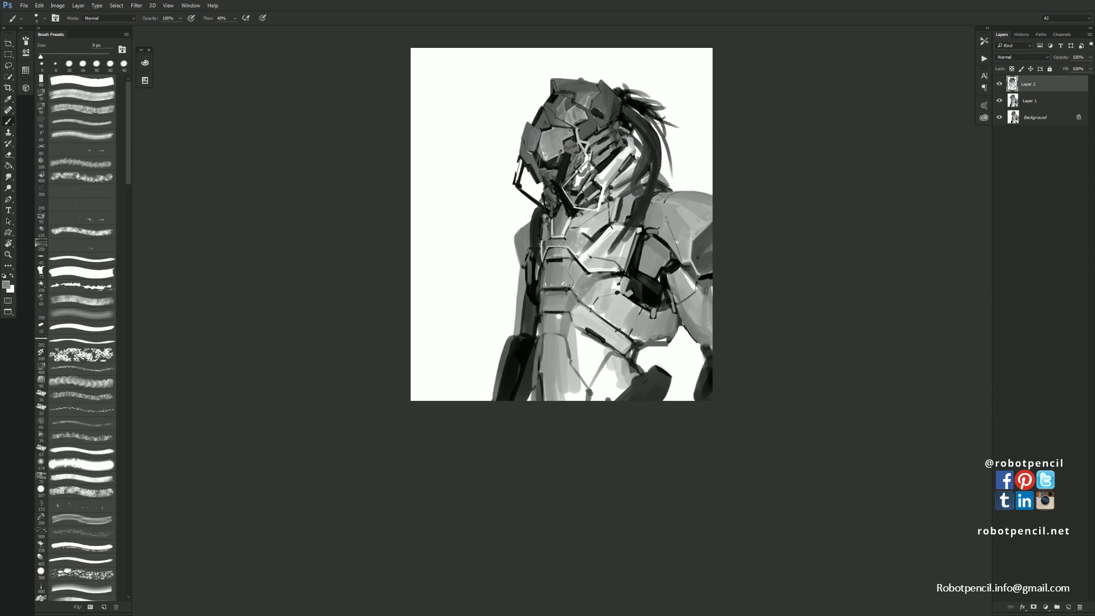
Crop the canvas to a narrower portrait frame, trimming the empty white space in front of the figure
ctrl+click(560, 255)
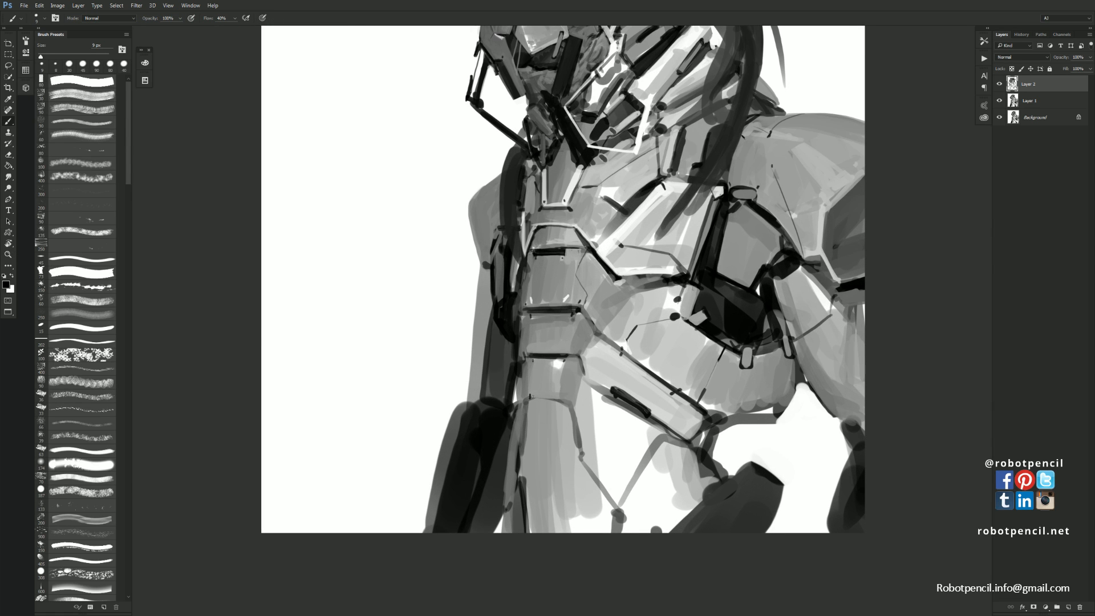
ctrl+alt+click(563, 408)
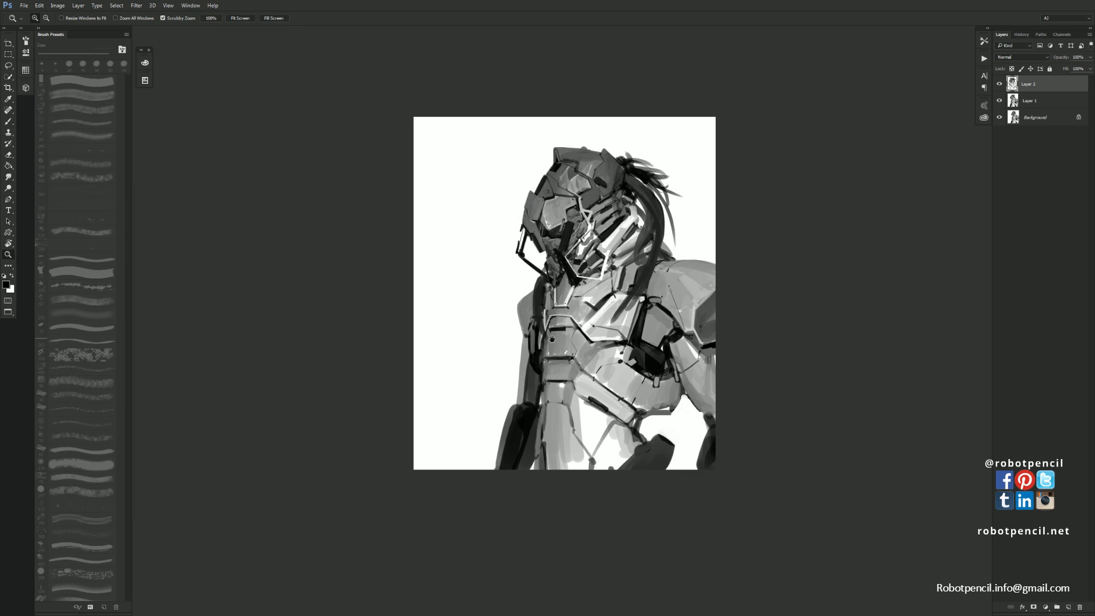
drag(552, 340, 427, 280)
key(c)
drag(344, 64, 618, 435)
key(Return)
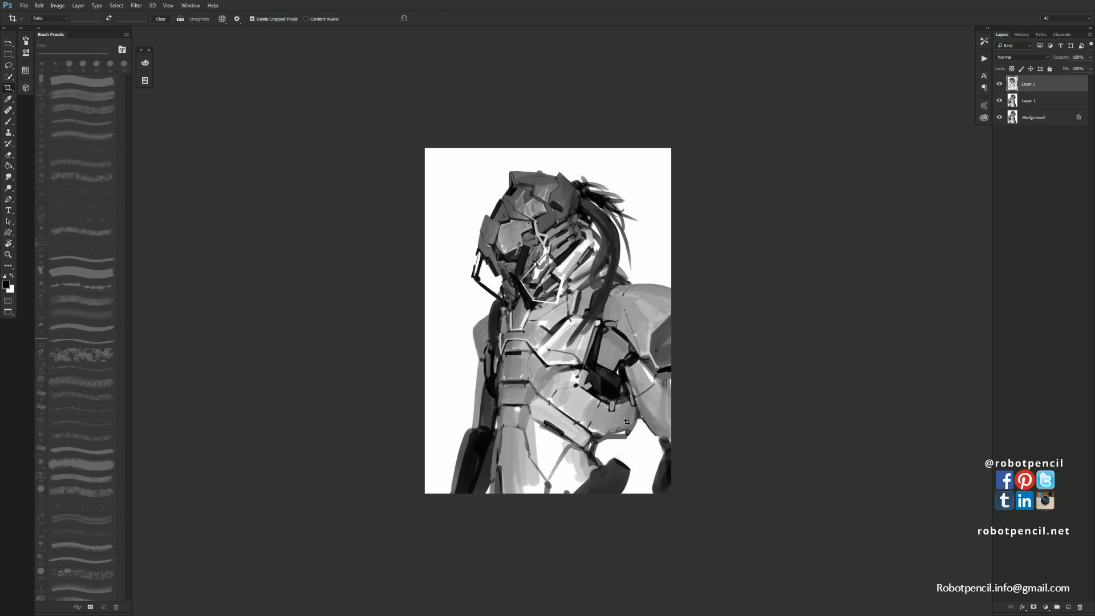
Flip the cropped canvas horizontally and frame the head and chest
key(F2)
key(z)
click(638, 314)
click(637, 312)
drag(637, 311, 648, 283)
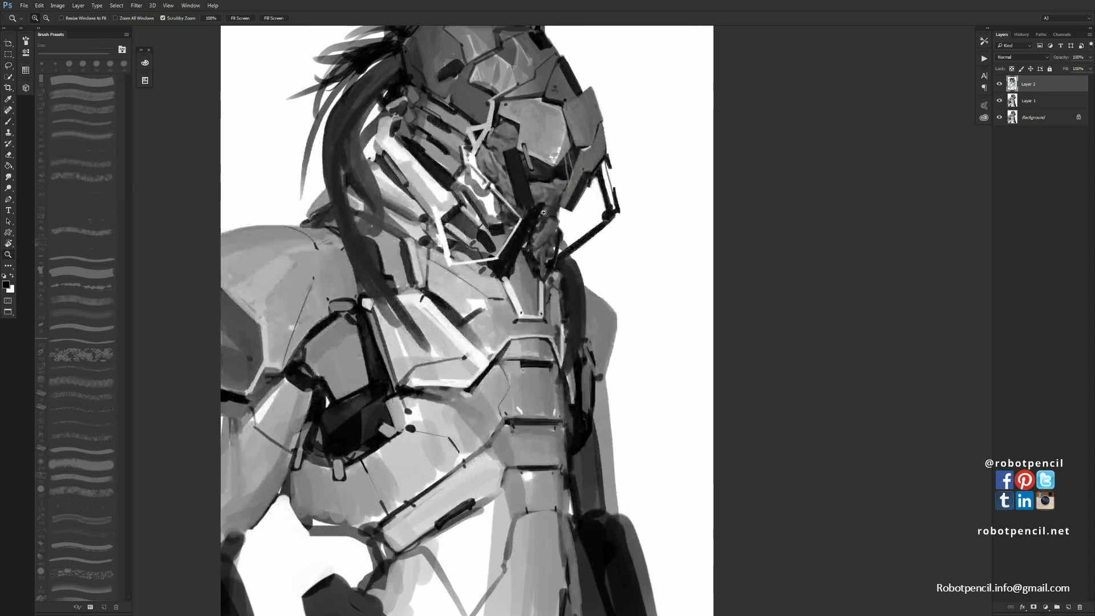
Paint white accents between the neck panels and below the eye plate, undoing the extra stroke along the cheek frame
key(b)
alt+click(465, 173)
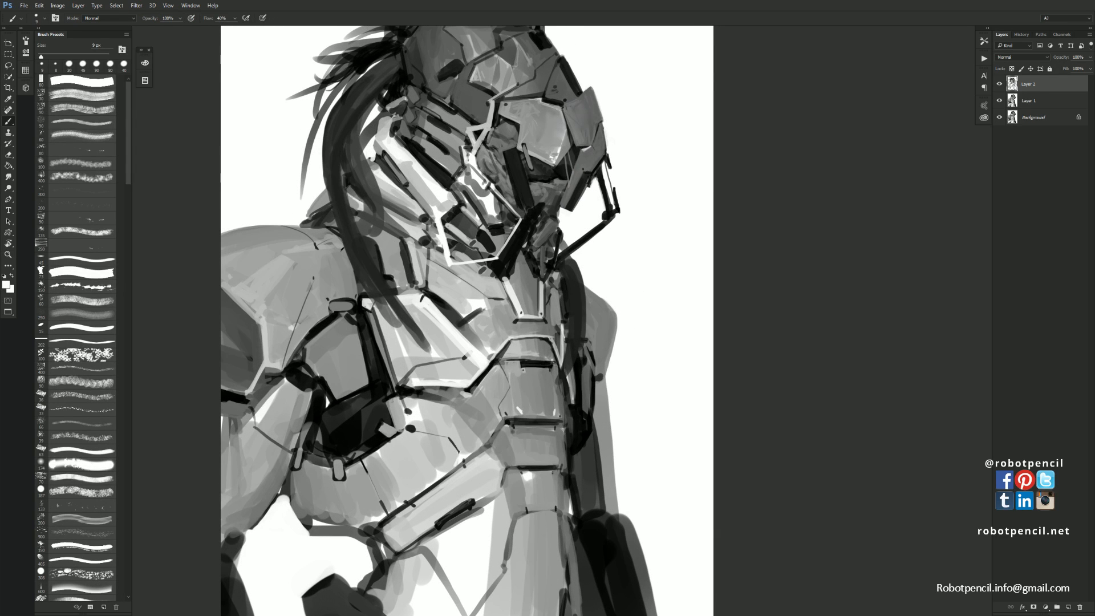
key(bracketright)
key(bracketright)
key(bracketright)
drag(457, 174, 437, 182)
key(bracketleft)
drag(477, 149, 498, 115)
key(ctrl+z)
drag(556, 167, 565, 185)
Add small white notches beneath the dark slot at the top of the abdomen plates
key(z)
alt+click(581, 215)
alt+click(582, 214)
drag(582, 281, 566, 203)
click(561, 197)
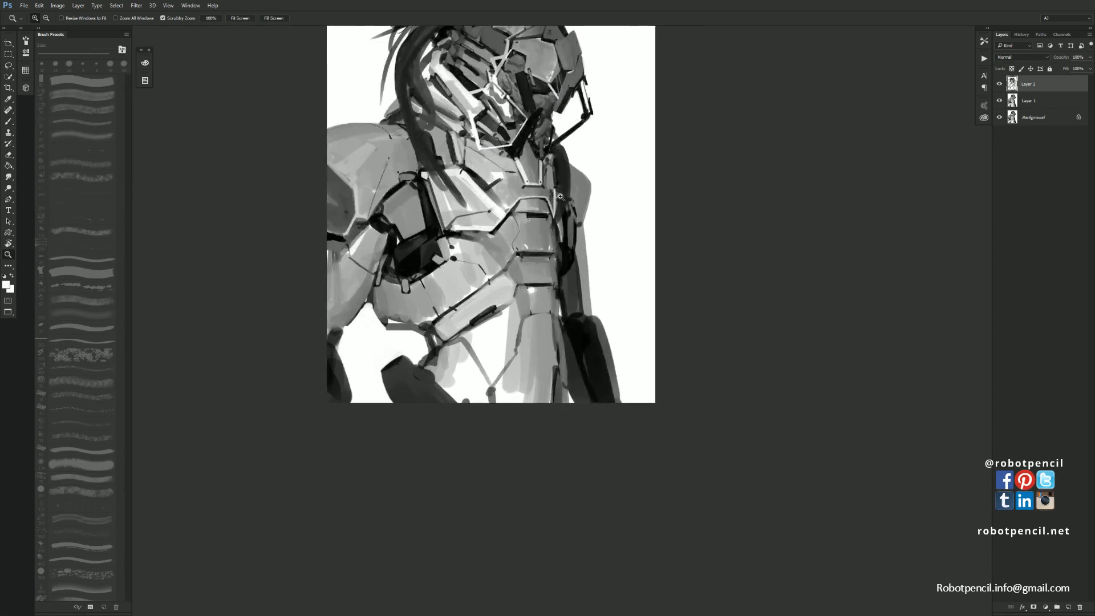
click(561, 196)
key(b)
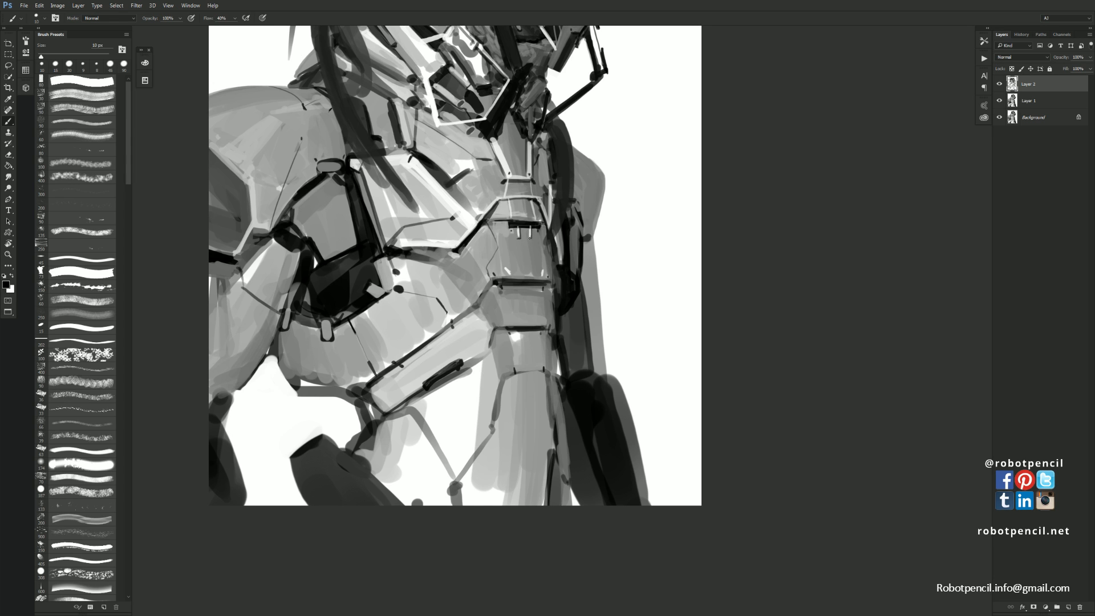
ctrl+alt+click(536, 255)
mouse_move(549, 322)
mouse_down()
mouse_move(532, 284)
mouse_move(534, 301)
mouse_up()
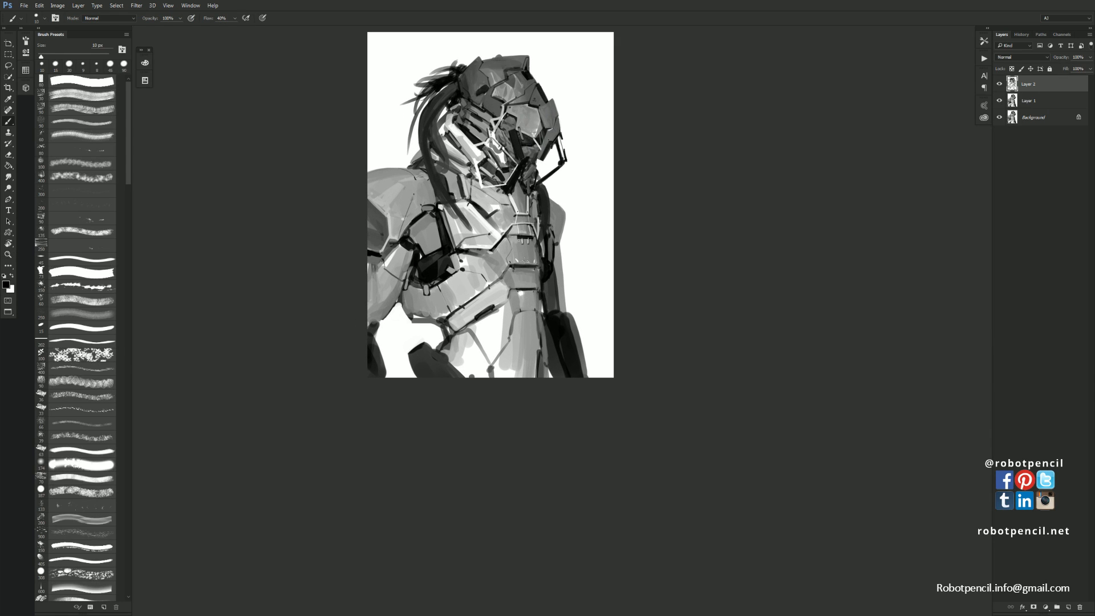
Paint a thick dark slanted stroke on the shoulder plate and flip the canvas horizontally
ctrl+click(426, 207)
ctrl+click(421, 209)
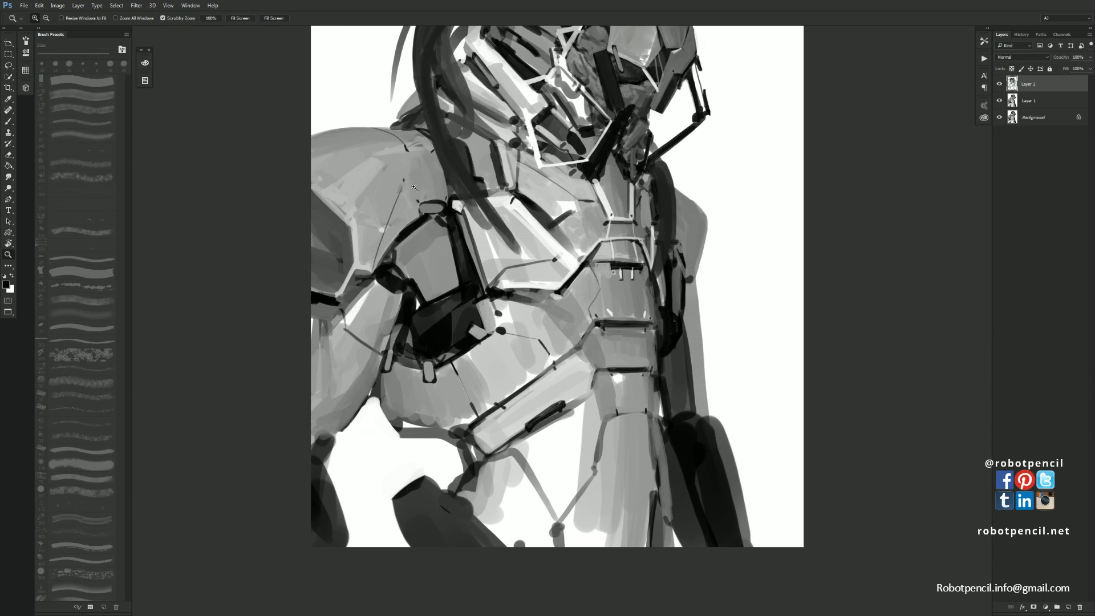
drag(402, 182, 379, 242)
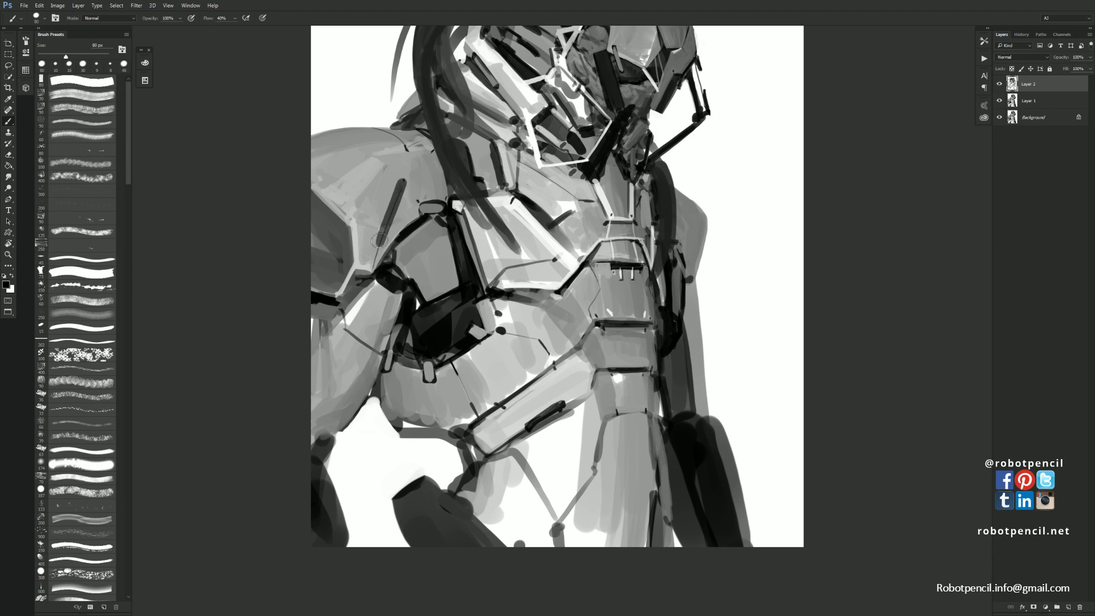
alt+click(421, 300)
alt+click(422, 299)
key(ctrl+shift+h)
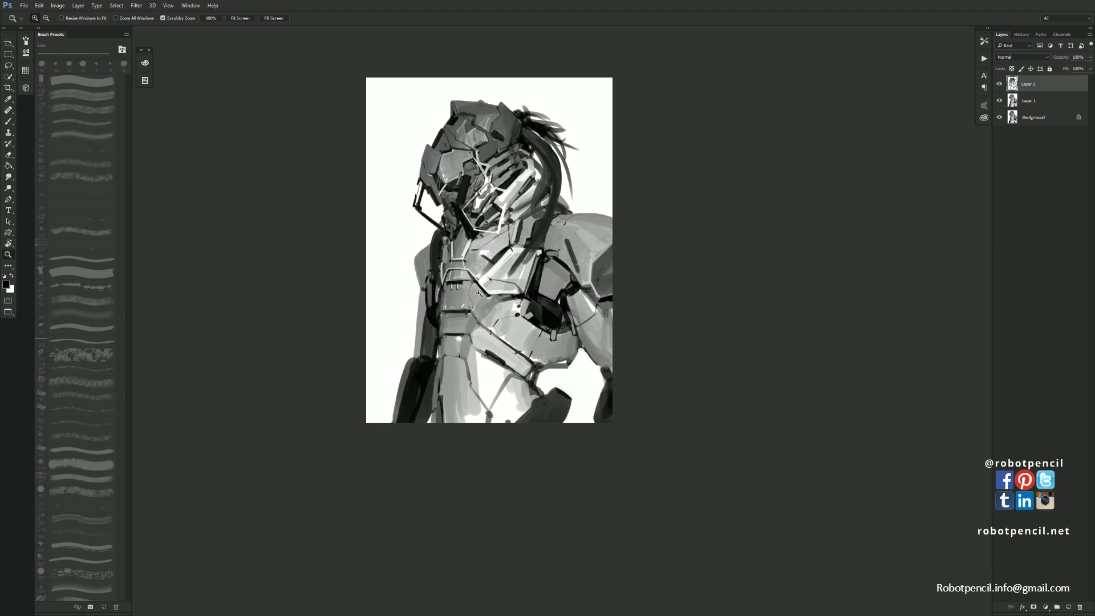
Shrink the brush, paint grey inside the dark shoulder slot, redoing the stroke once, and flip the canvas horizontally
ctrl+click(572, 238)
ctrl+click(572, 239)
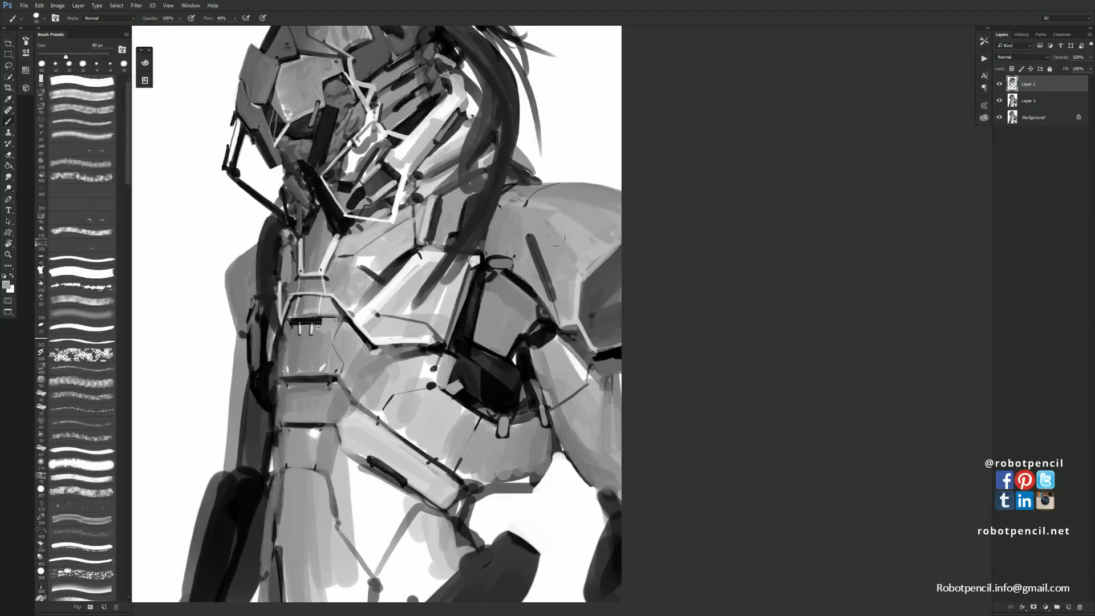
key([)
drag(531, 240, 551, 296)
key(ctrl+z)
drag(531, 240, 554, 294)
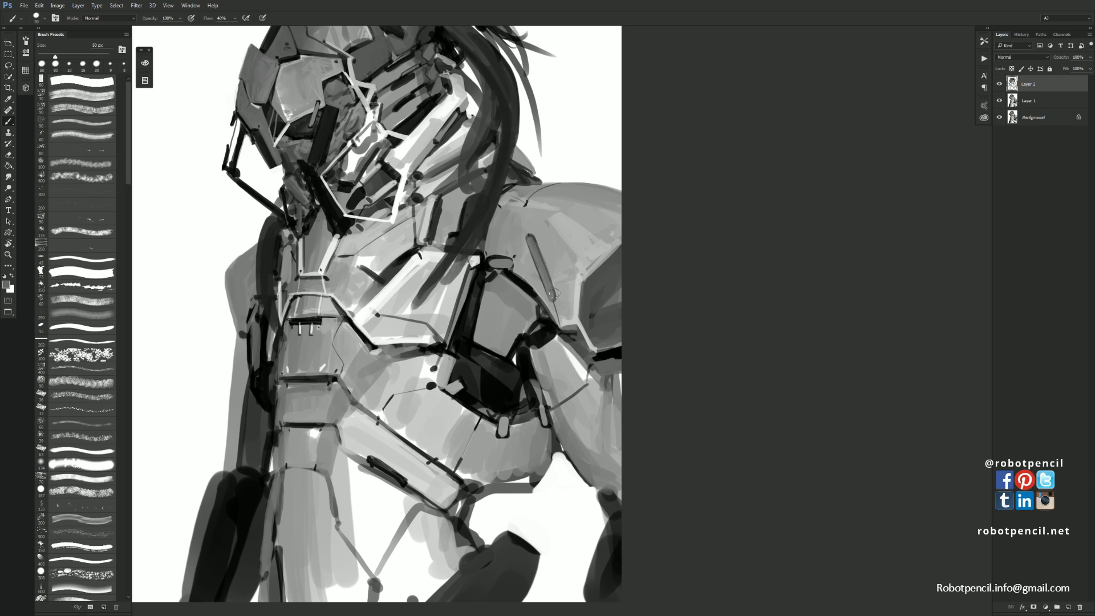
key(z)
alt+click(556, 294)
alt+click(555, 294)
key(ctrl+shift+h)
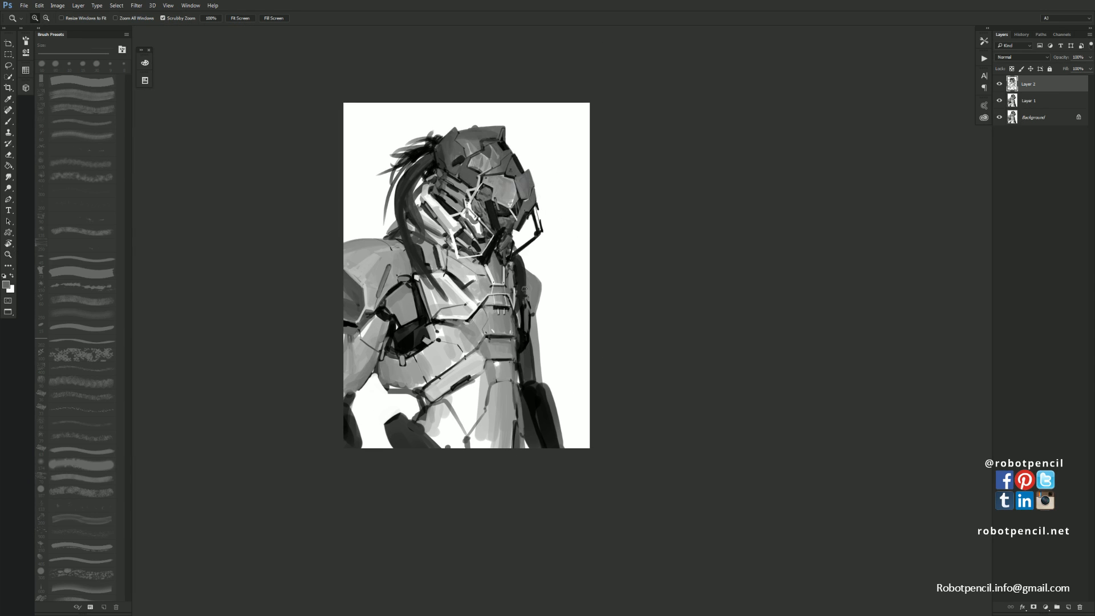
Paint a black slot stroke on the collar panel beside the hanging hair strand, undoing the first attempt
click(529, 296)
click(529, 296)
key(b)
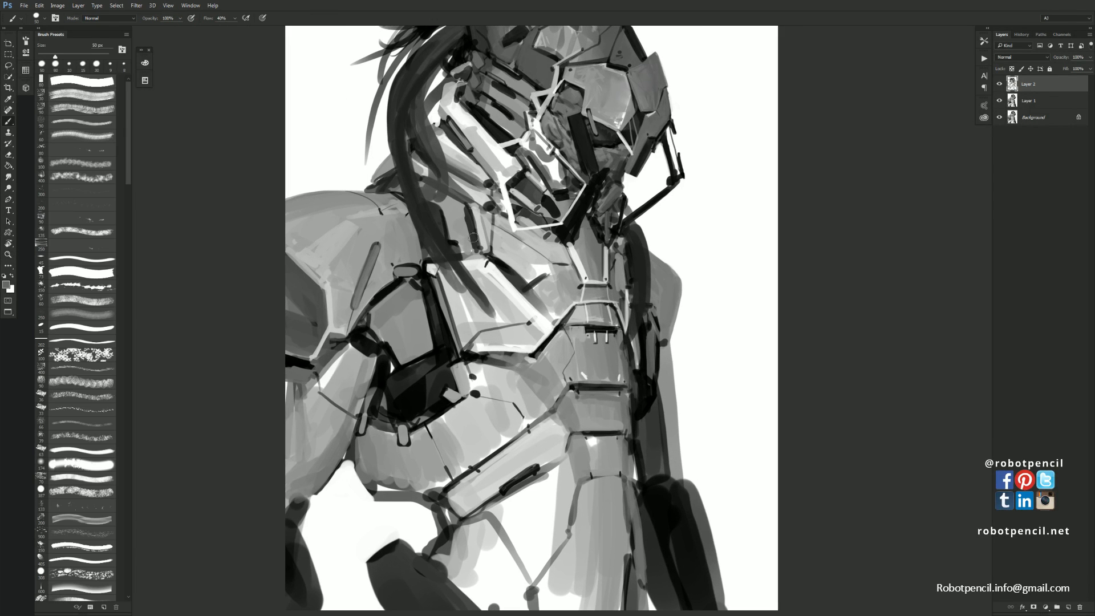
alt+click(445, 221)
mouse_move(439, 215)
mouse_down()
mouse_move(438, 230)
mouse_move(472, 240)
mouse_move(467, 218)
mouse_move(473, 247)
mouse_up()
alt+click(468, 228)
key(ctrl+z)
alt+click(471, 209)
drag(469, 209, 478, 251)
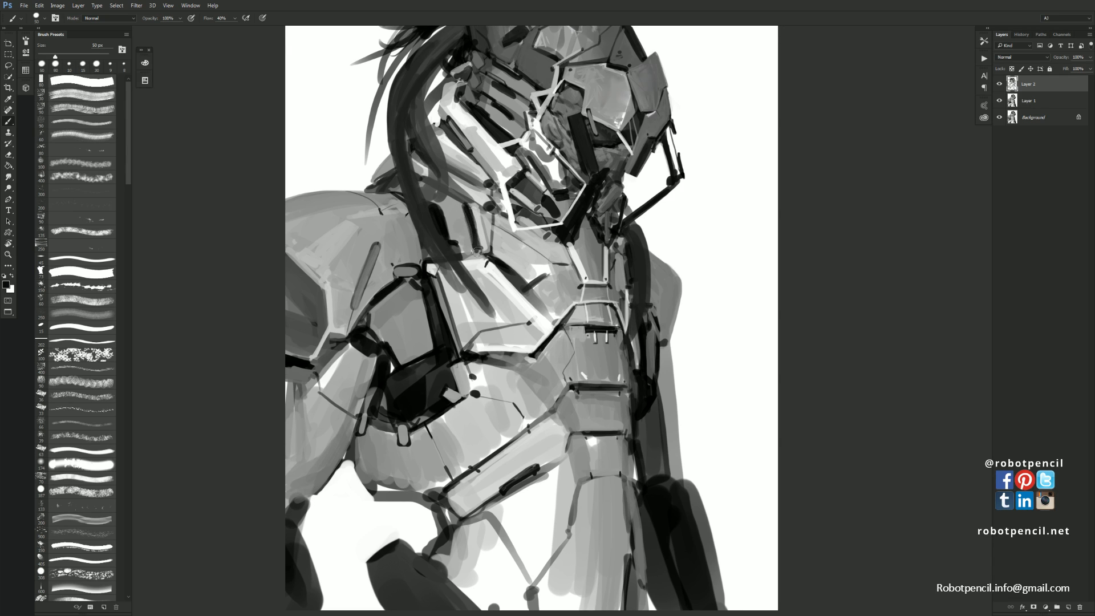
Sample the collar tones and darken the panel around the collar slots with another stroke
alt+click(472, 223)
alt+click(470, 223)
drag(463, 204, 480, 251)
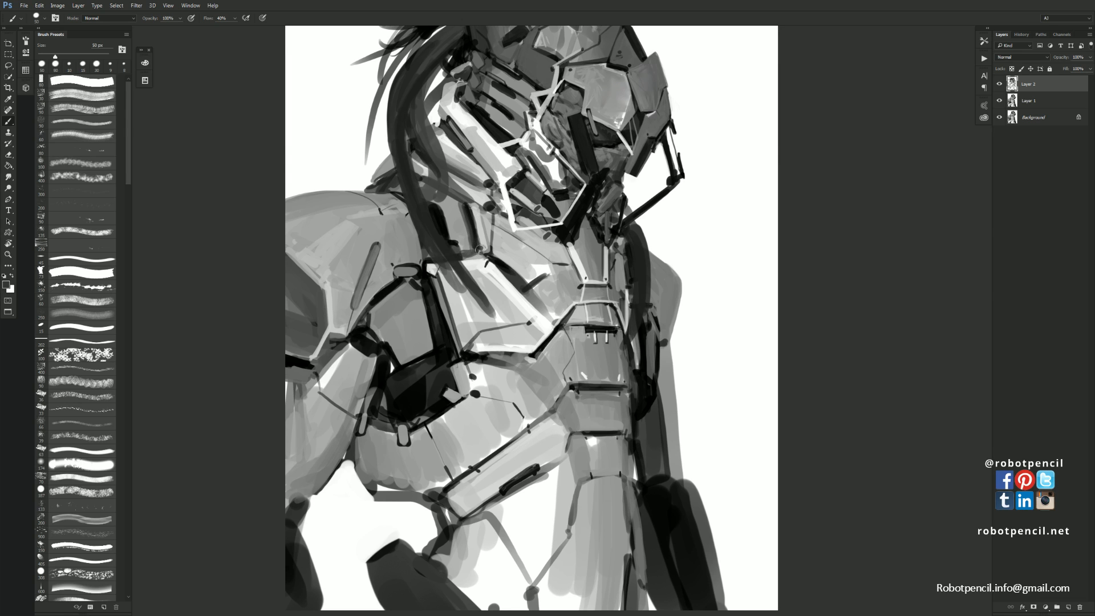
alt+click(619, 236)
key(z)
alt+click(626, 268)
alt+click(628, 273)
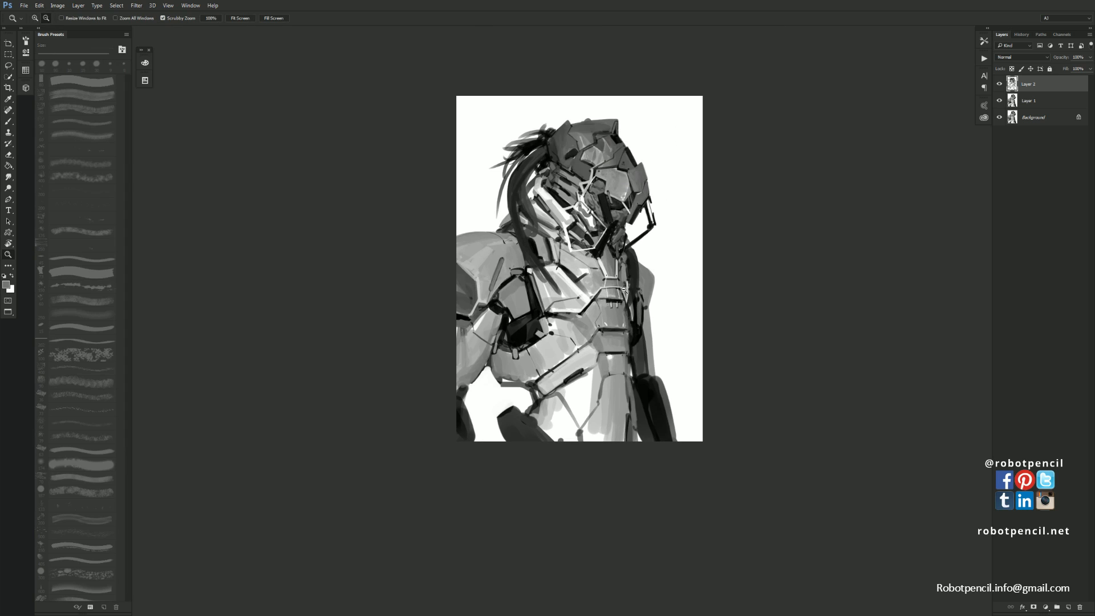
Cycle the screen modes back to full screen with the menu bar and reframe the figure
key(f)
key(f)
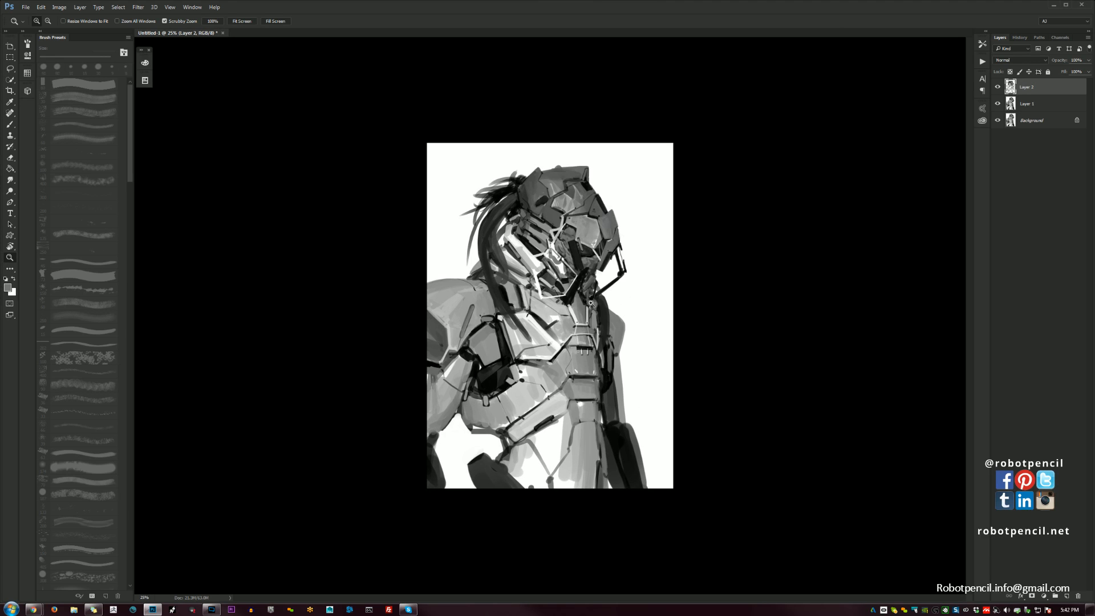
key(f)
drag(545, 294, 486, 242)
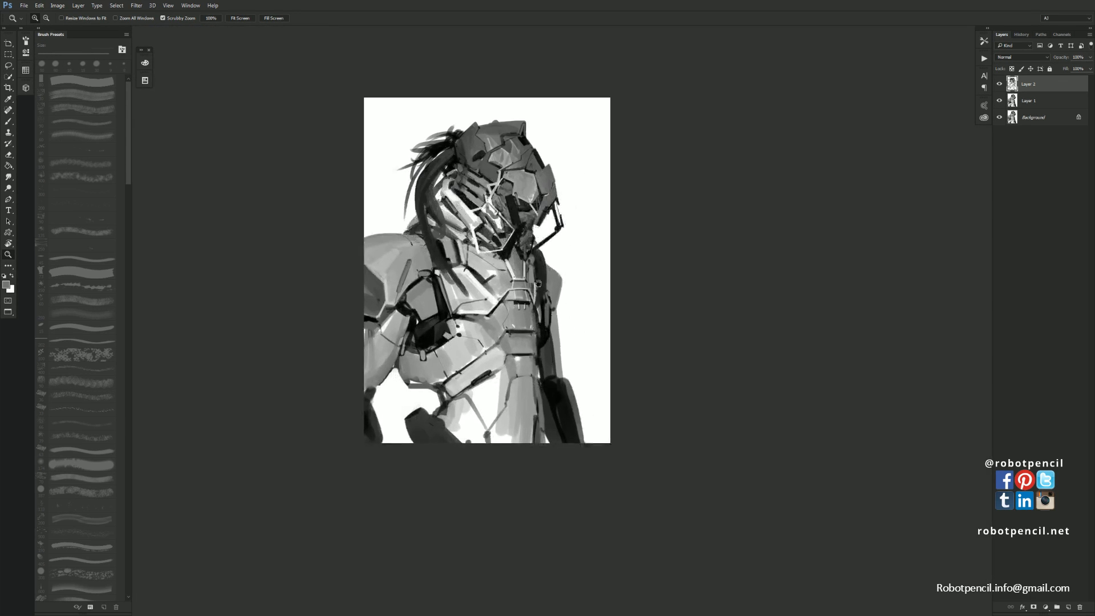
Shrink the brush and paint white accents inside the cheek frame and beside the jaw strut
click(514, 209)
click(512, 209)
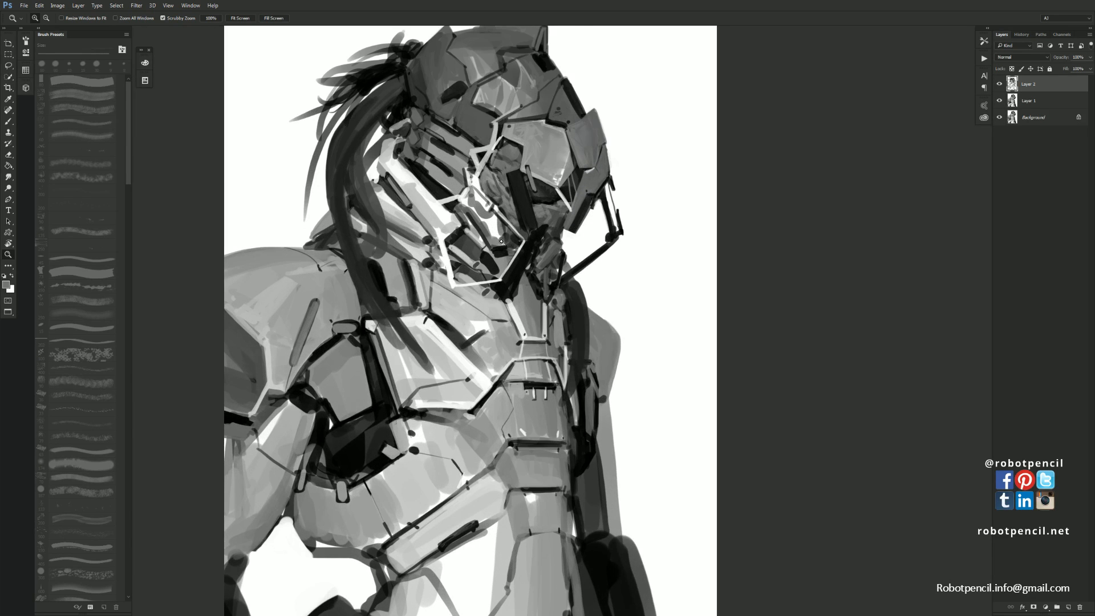
click(500, 238)
key(b)
key(x)
key(bracketleft)
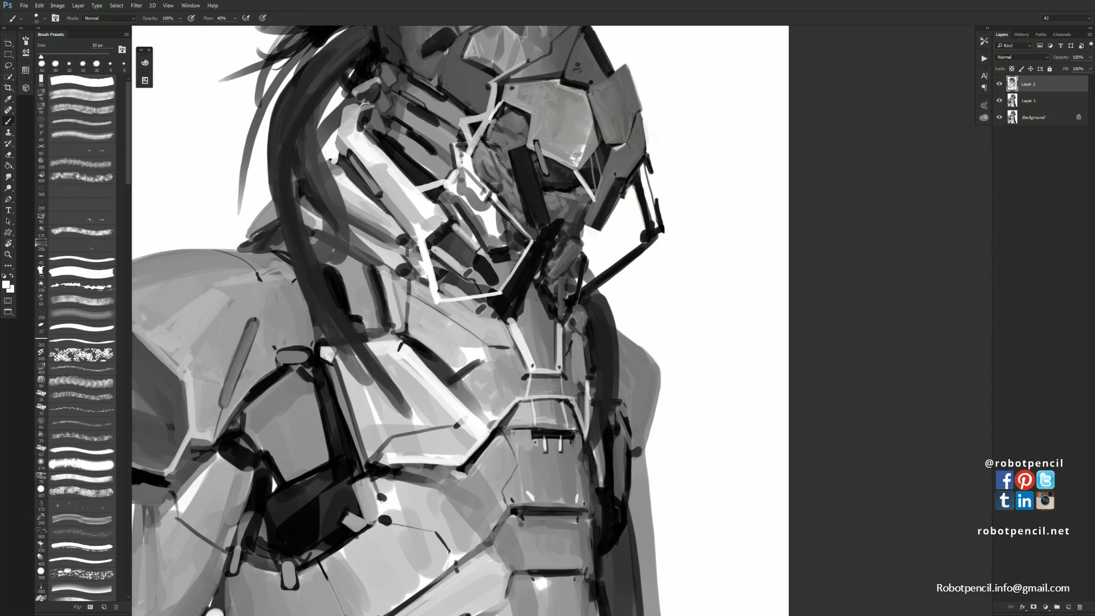
mouse_move(471, 205)
mouse_down()
mouse_move(460, 194)
mouse_move(479, 208)
mouse_move(460, 191)
mouse_move(468, 207)
mouse_up()
mouse_move(493, 248)
mouse_down()
mouse_move(479, 220)
mouse_move(492, 258)
mouse_move(504, 253)
mouse_move(499, 222)
mouse_move(508, 265)
mouse_move(529, 248)
mouse_up()
key(z)
alt+click(542, 260)
alt+click(544, 275)
alt+click(546, 277)
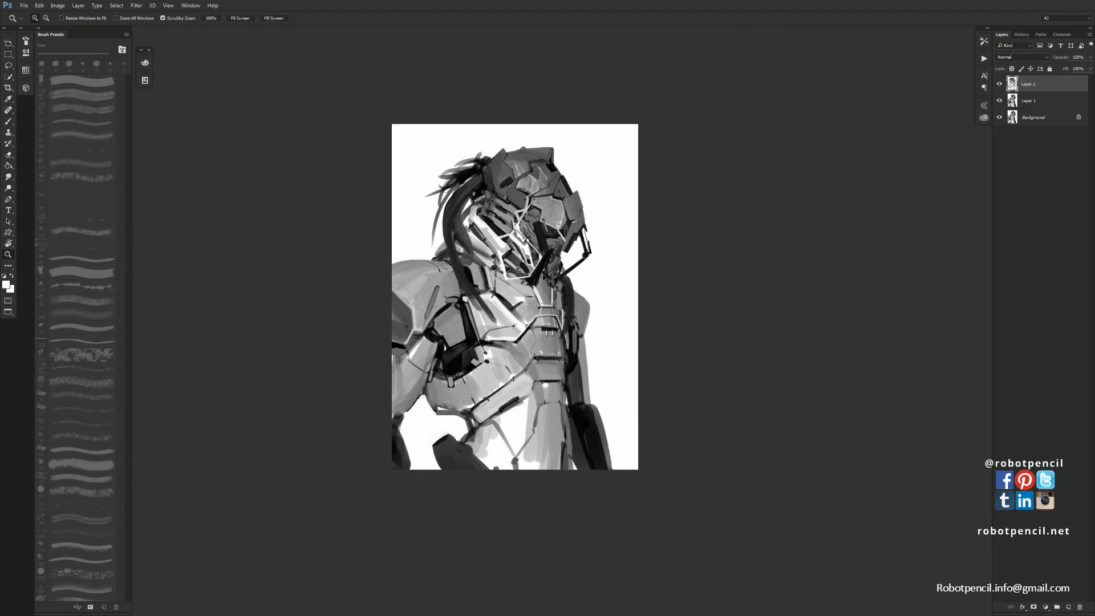
Flip the canvas horizontally and paint a thin black stroke under the face beside the throat
key(ctrl+shift+h)
click(524, 264)
click(521, 267)
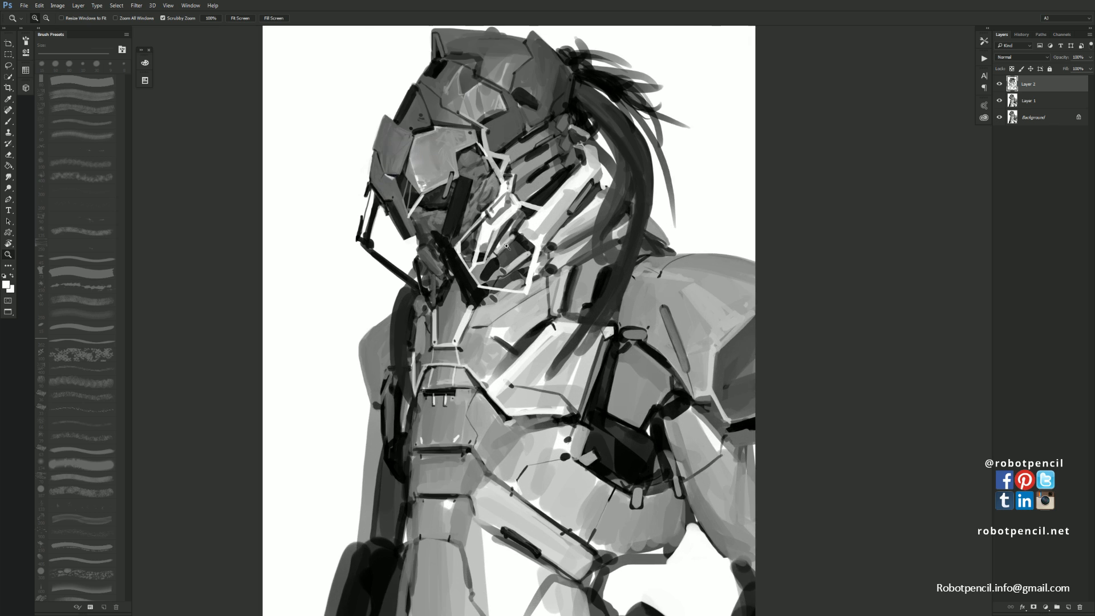
click(508, 247)
key(b)
mouse_move(382, 260)
mouse_down()
mouse_move(388, 302)
mouse_move(390, 277)
mouse_move(391, 310)
mouse_up()
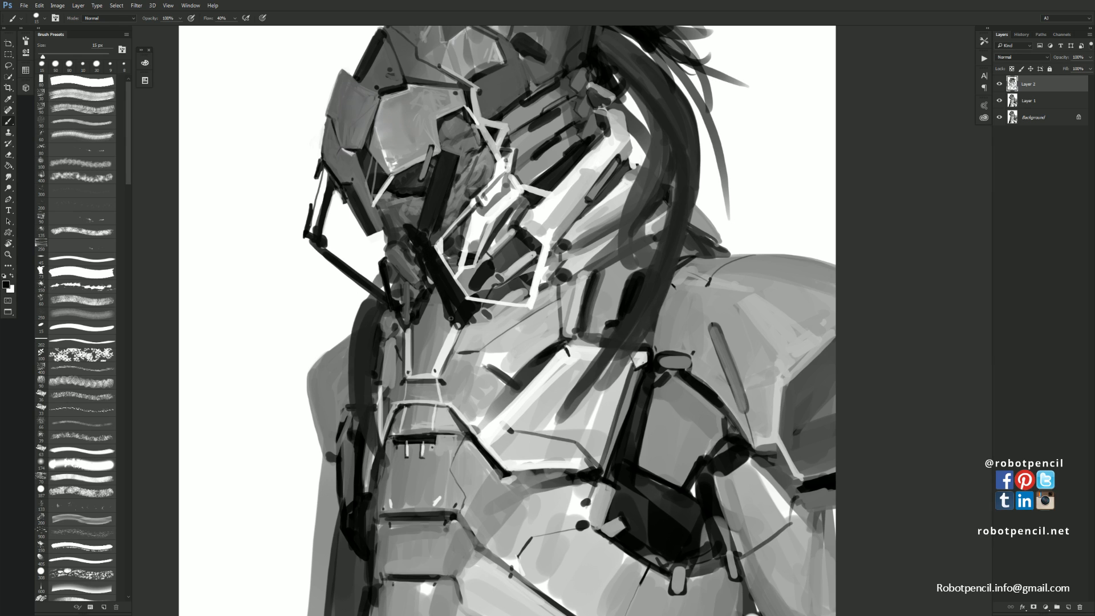
Enlarge the brush and darken the throat and the jaw strut below the face with black strokes
key(bracketright)
key(bracketright)
key(bracketright)
key(bracketright)
key(bracketright)
mouse_move(437, 281)
mouse_down()
mouse_move(451, 320)
mouse_move(445, 312)
mouse_up()
key(bracketright)
key(bracketright)
key(bracketright)
drag(414, 235, 445, 312)
key(bracketleft)
key(bracketleft)
drag(392, 265, 412, 334)
mouse_move(384, 247)
mouse_down()
mouse_move(397, 277)
mouse_move(384, 239)
mouse_move(389, 256)
mouse_up()
Flip the canvas horizontally and check the whole figure at a reduced size
key(z)
alt+click(424, 330)
alt+click(424, 329)
alt+click(426, 330)
alt+click(430, 329)
key(F2)
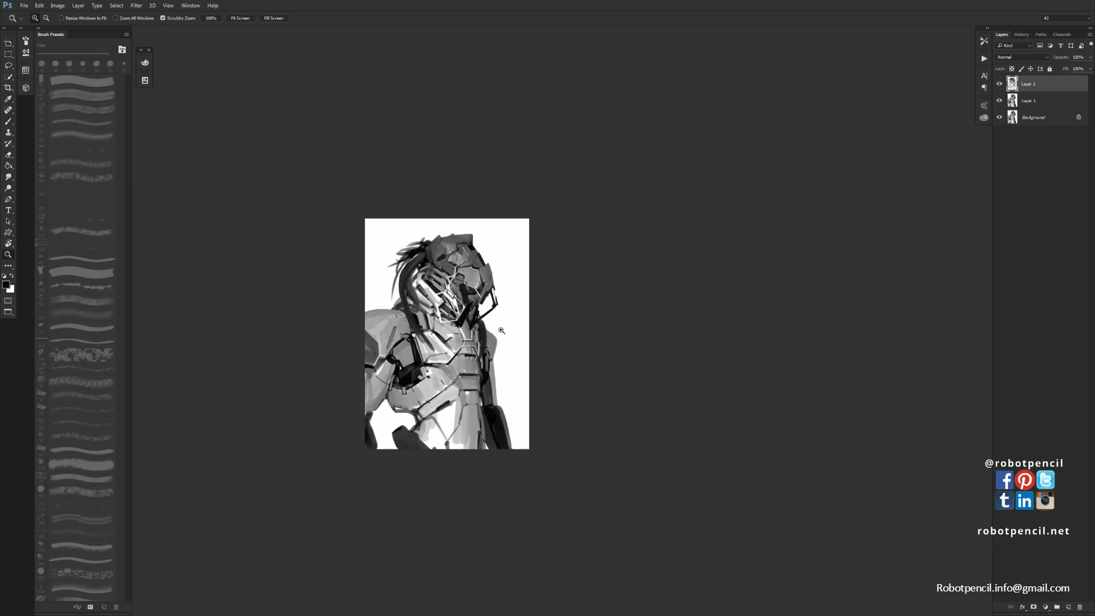
Stamp all visible layers into a new top layer and cycle the screen modes around the recentred figure
click(495, 340)
click(495, 341)
drag(490, 369, 552, 307)
key(ctrl+shift+alt+n)
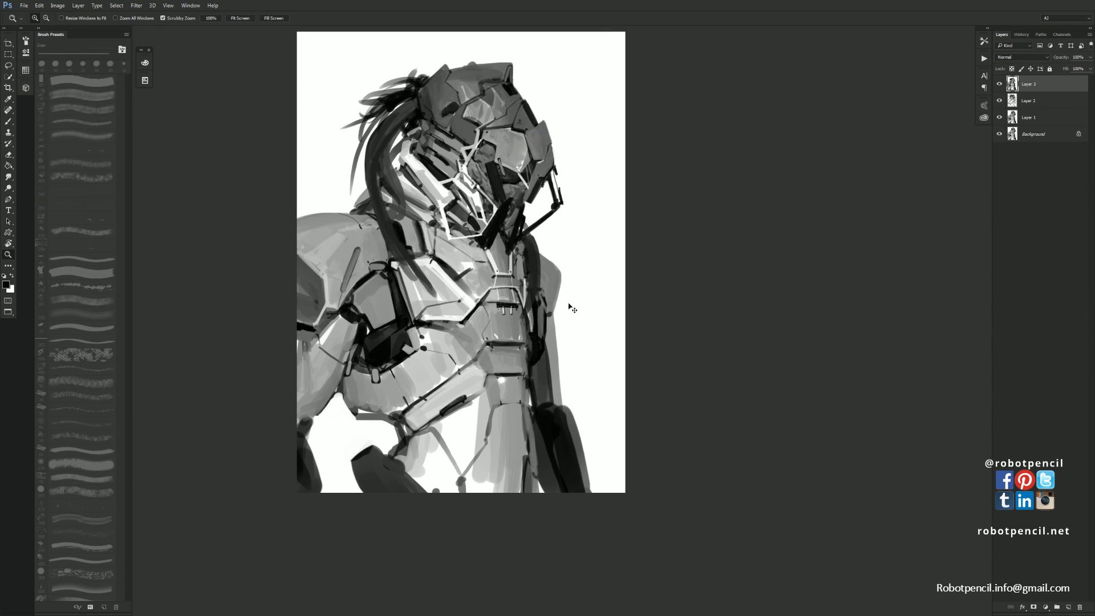
key(f)
key(f)
key(f)
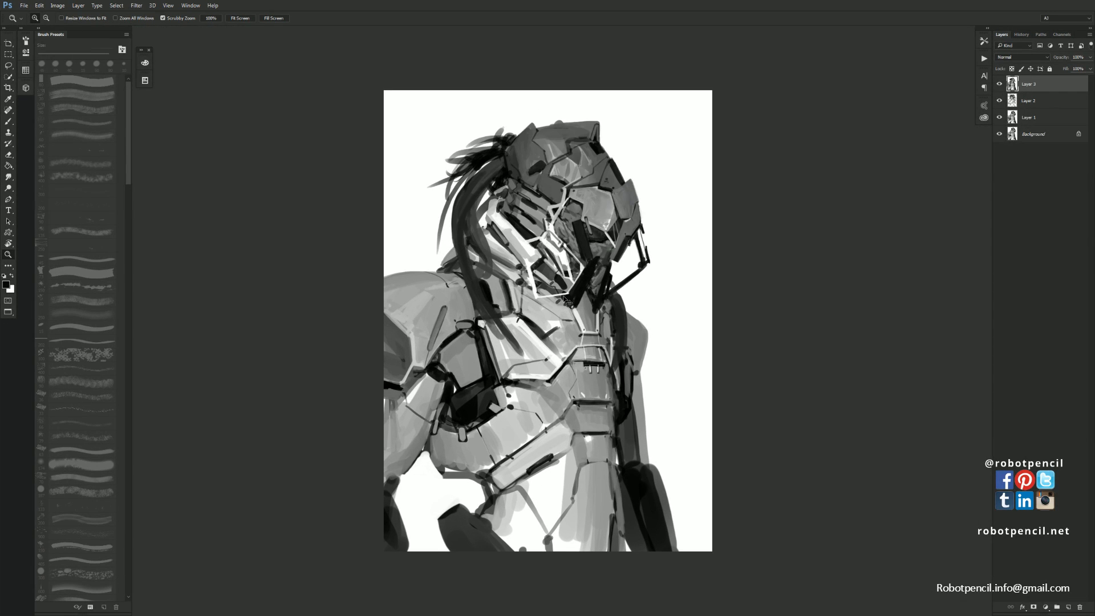
Tint the merged layer sepia with Color Balance, setting the midtones to +20, 0, -51 and warming the shadows
key(ctrl+b)
drag(777, 128, 760, 150)
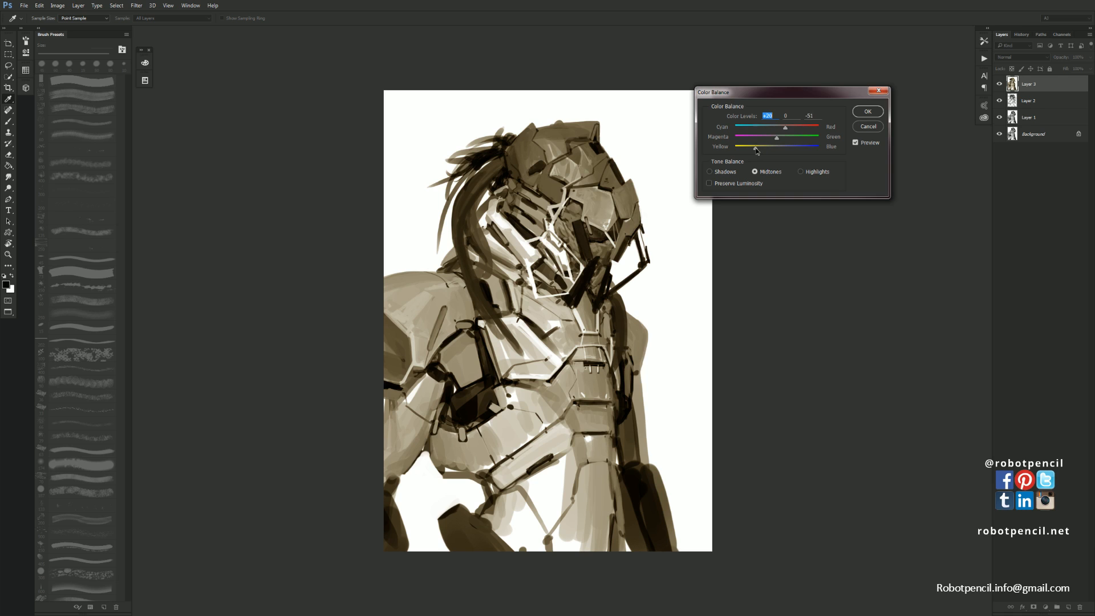
click(727, 174)
mouse_move(777, 128)
mouse_down()
mouse_move(788, 149)
mouse_move(773, 141)
mouse_up()
click(867, 112)
drag(636, 316, 600, 337)
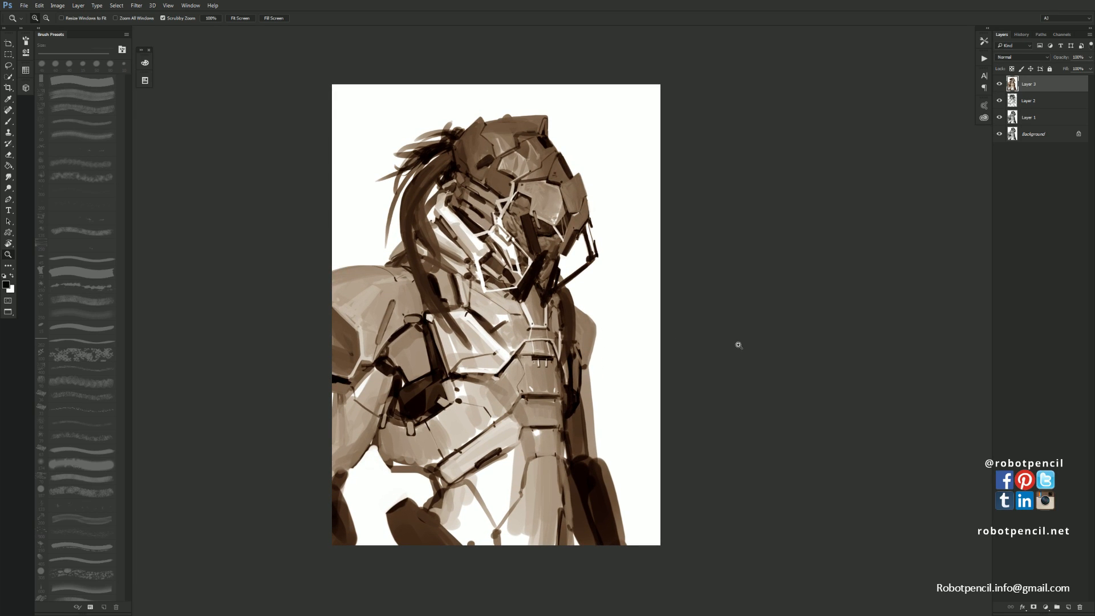
Add a new empty layer above the sepia layer and enlarge the brush to 1100 px
click(1068, 608)
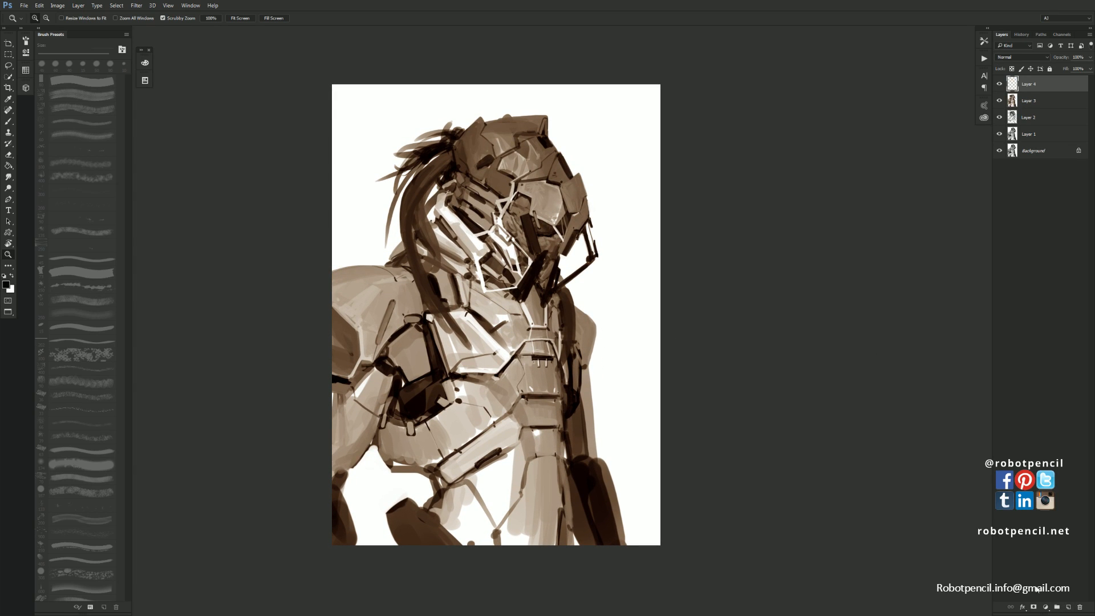
key(b)
key(bracketright)
key(bracketright)
key(bracketright)
key(bracketright)
key(bracketright)
key(bracketright)
key(bracketright)
key(bracketright)
key(bracketright)
key(bracketright)
key(bracketright)
key(bracketright)
key(bracketright)
key(bracketright)
key(bracketright)
key(bracketright)
key(bracketright)
key(bracketright)
key(bracketright)
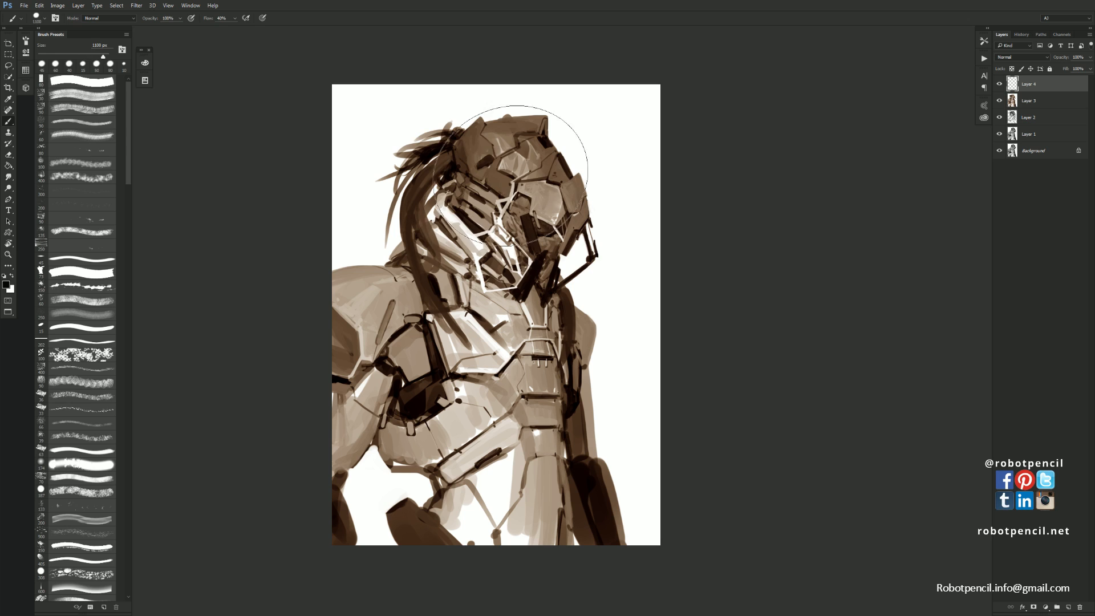
drag(493, 210, 492, 219)
key(ctrl+z)
Dull the sepia layer's whites with Levels, lowering the white output level to 224
key(ctrl+l)
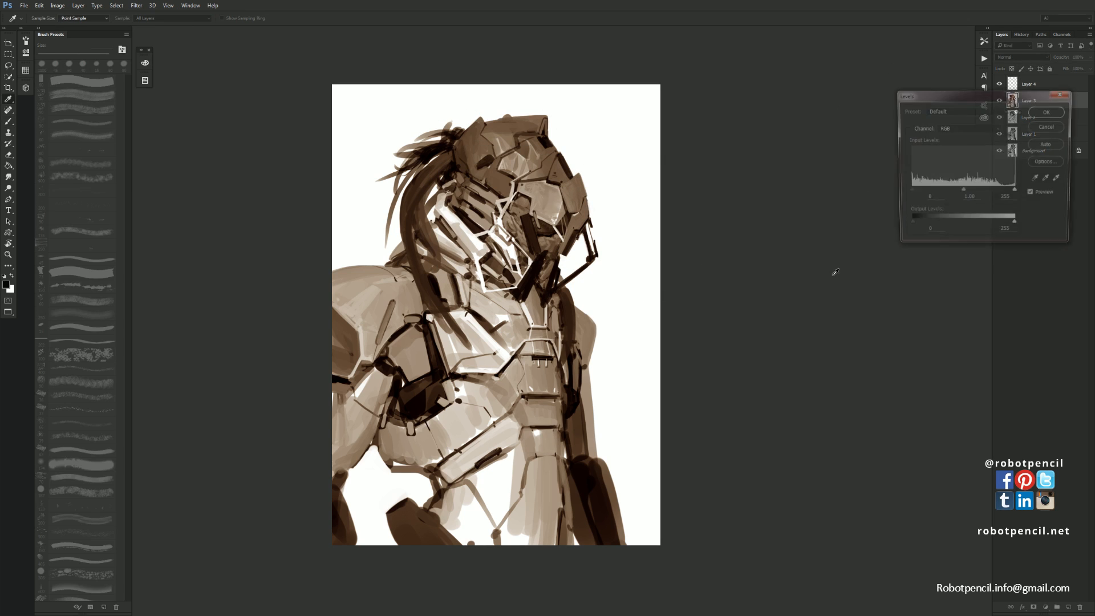
drag(910, 227, 910, 225)
drag(1014, 227, 1002, 227)
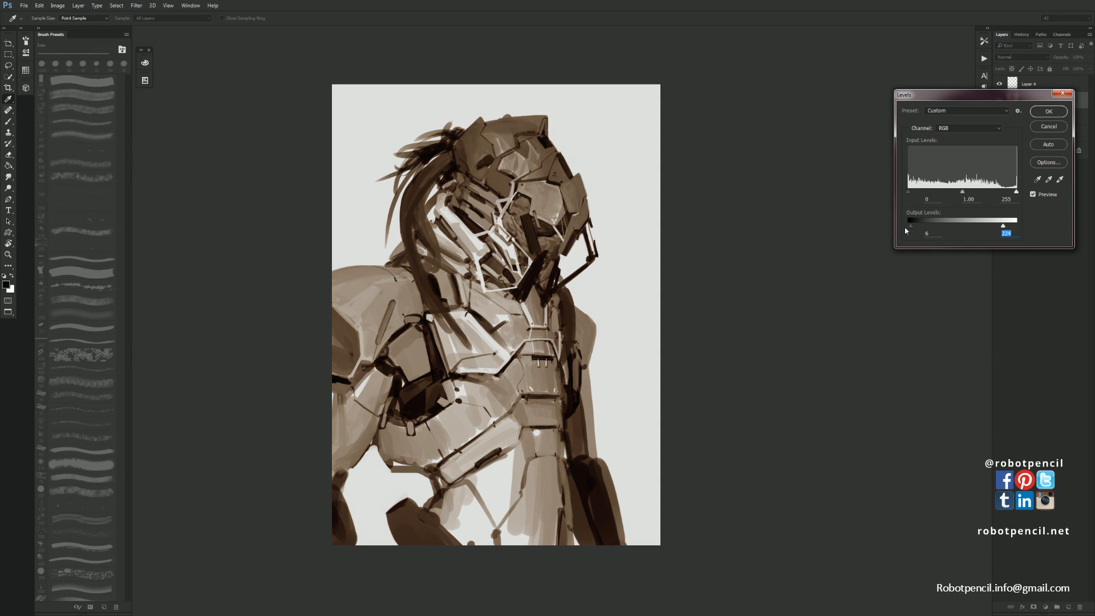
click(912, 227)
click(1036, 110)
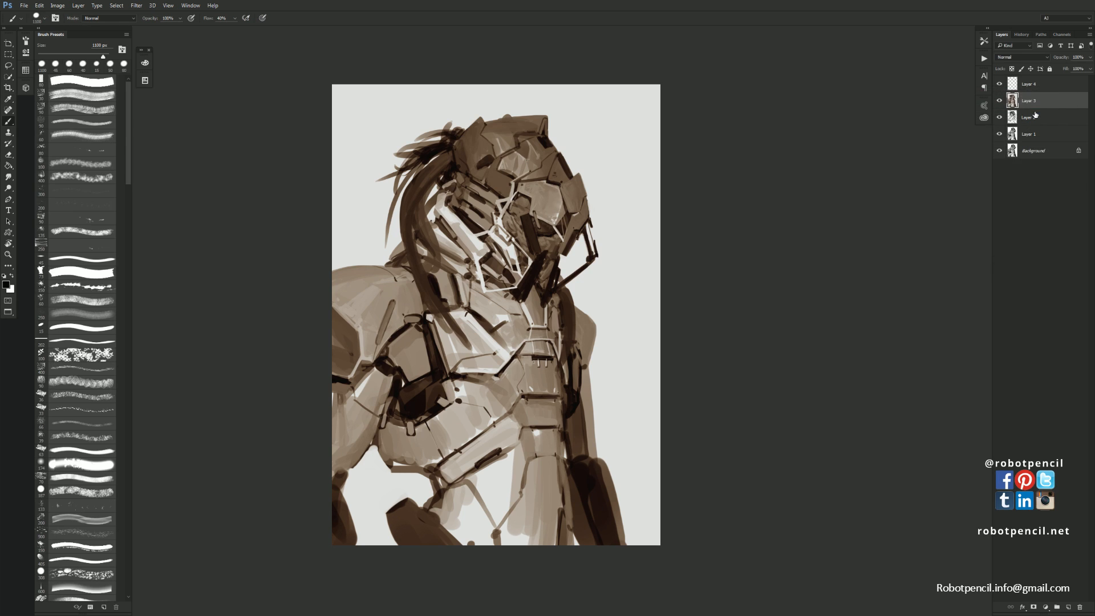
click(1039, 87)
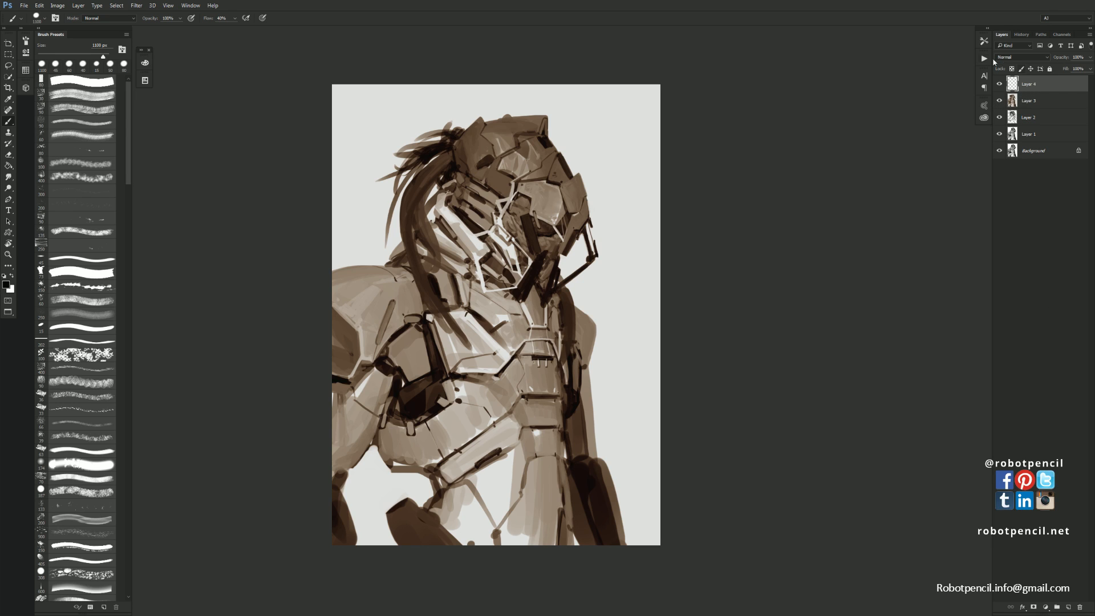
Darken the sepia layer's midtones with a second Levels adjustment
click(1035, 103)
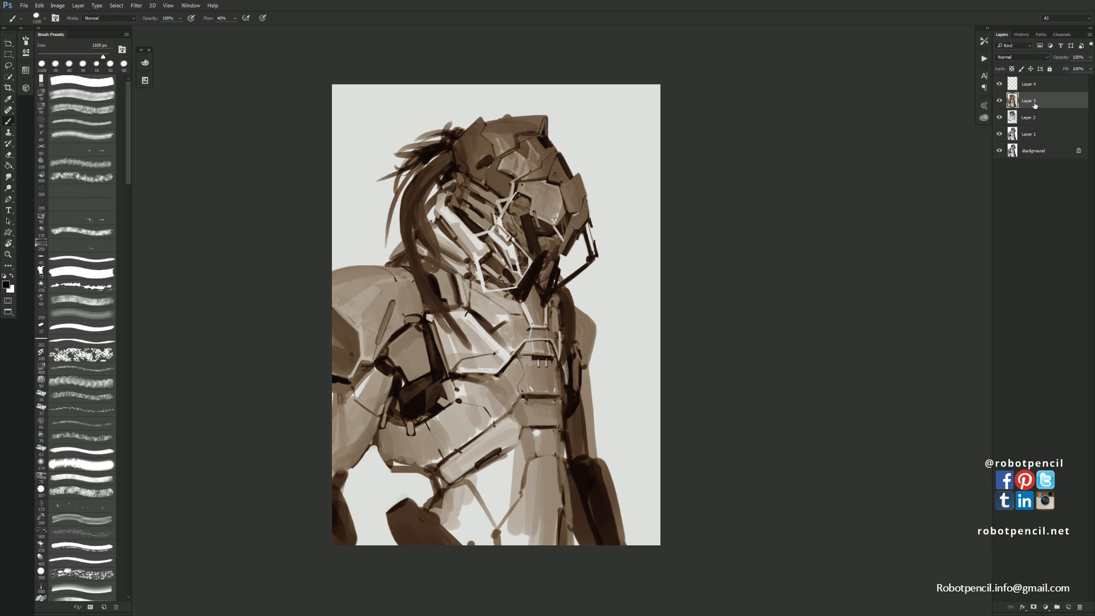
key(ctrl+l)
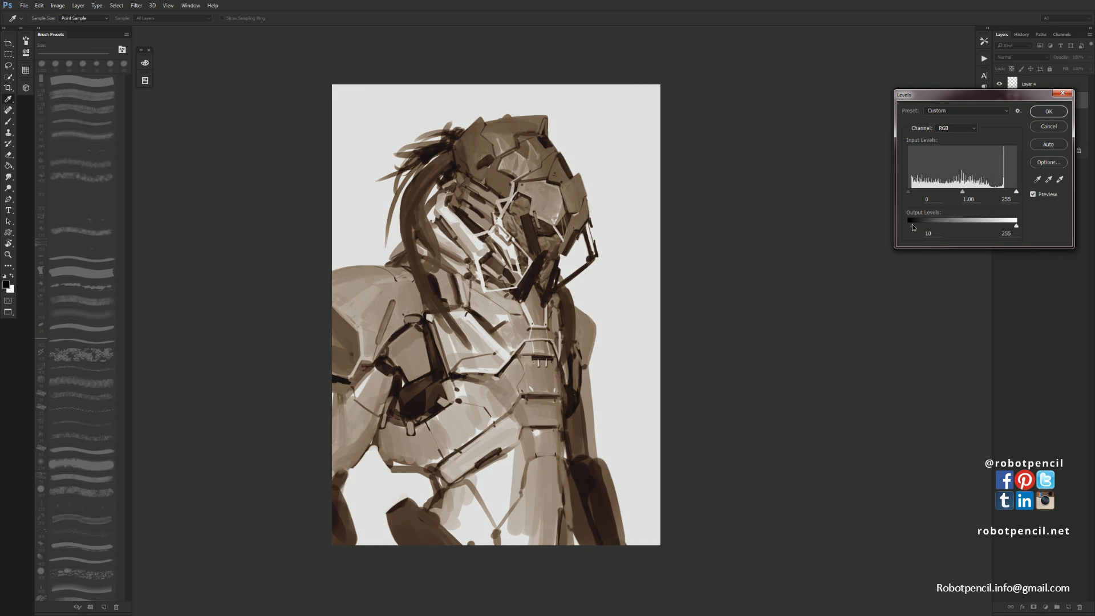
drag(911, 226, 908, 226)
drag(962, 192, 973, 192)
click(1058, 109)
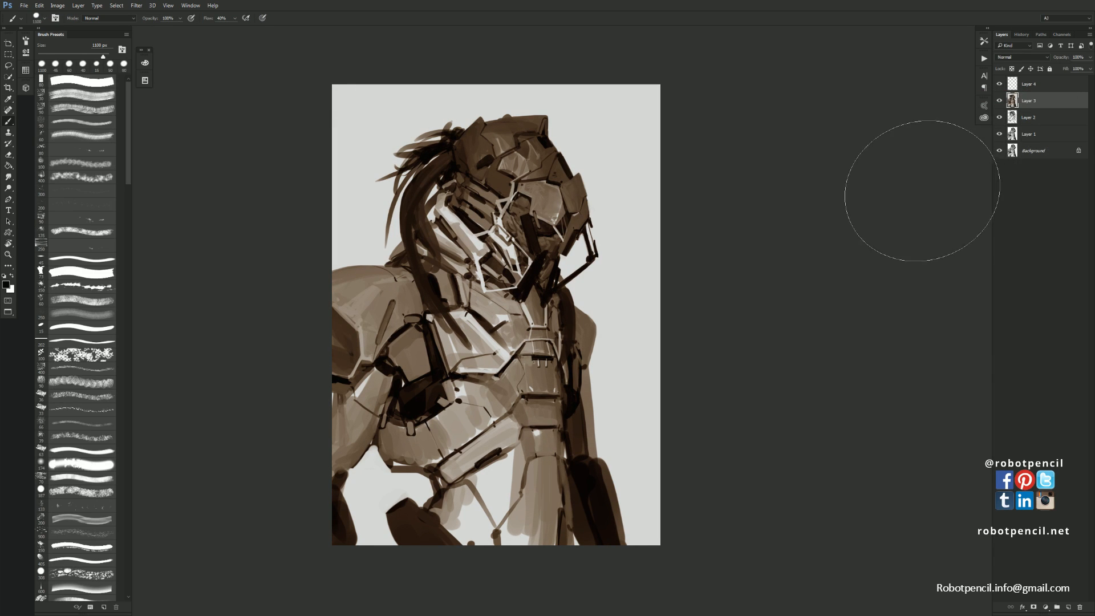
Set the empty top layer's blend mode to Color and choose a muted red as the painting colour
click(1045, 86)
click(1027, 57)
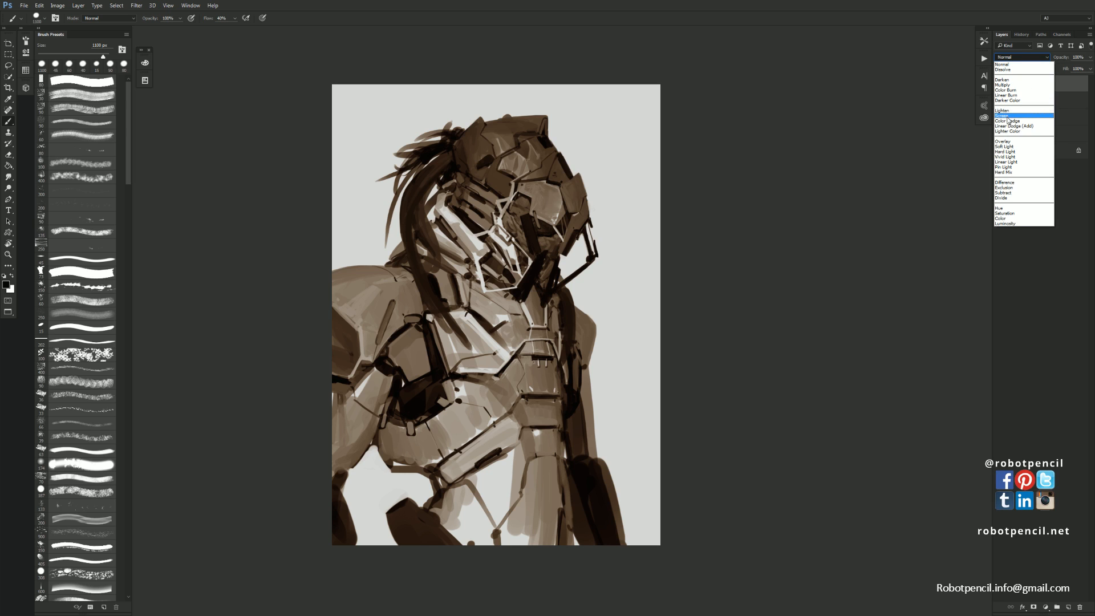
click(1006, 218)
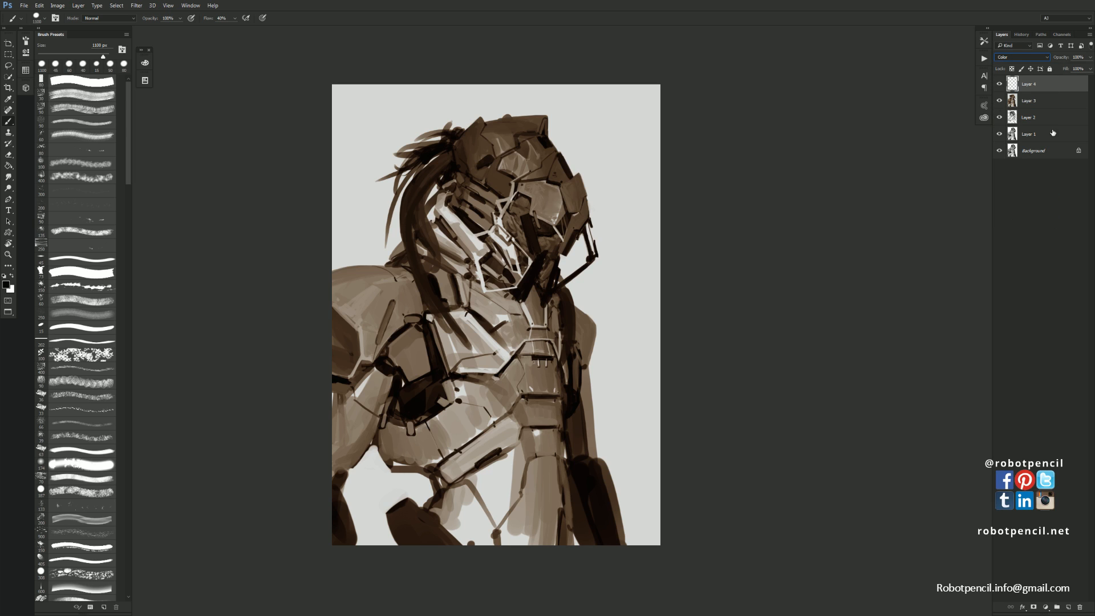
click(146, 63)
drag(201, 58, 755, 95)
click(749, 154)
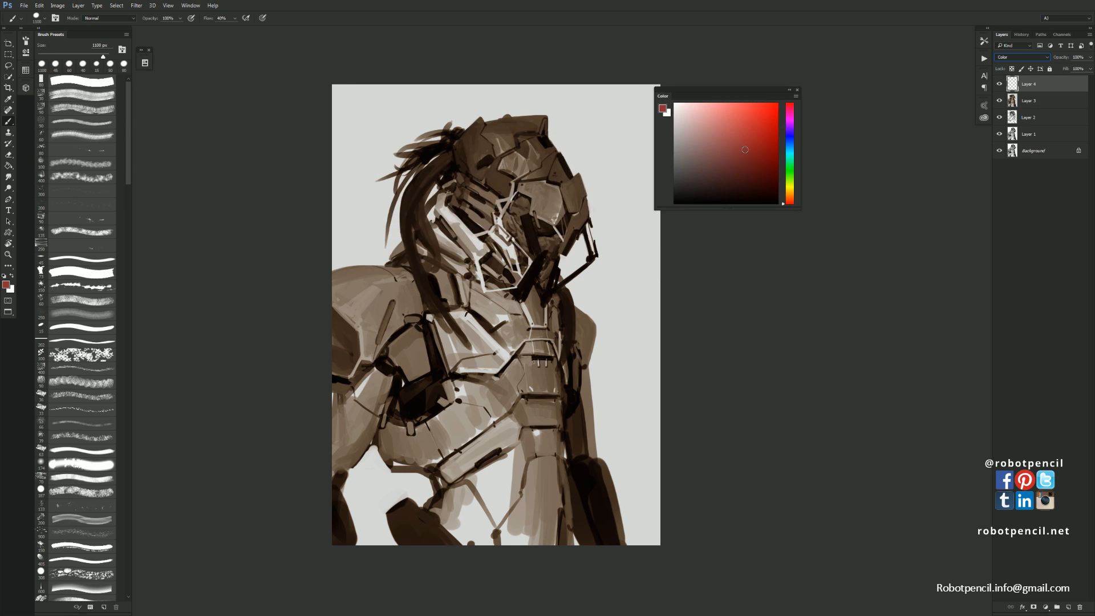
Tint the helmet's crown and brow plates red with a smaller brush and sample the resulting red
key(bracketleft)
key(bracketleft)
key(bracketleft)
key(bracketleft)
key(bracketleft)
key(bracketleft)
key(bracketleft)
key(bracketleft)
key(bracketleft)
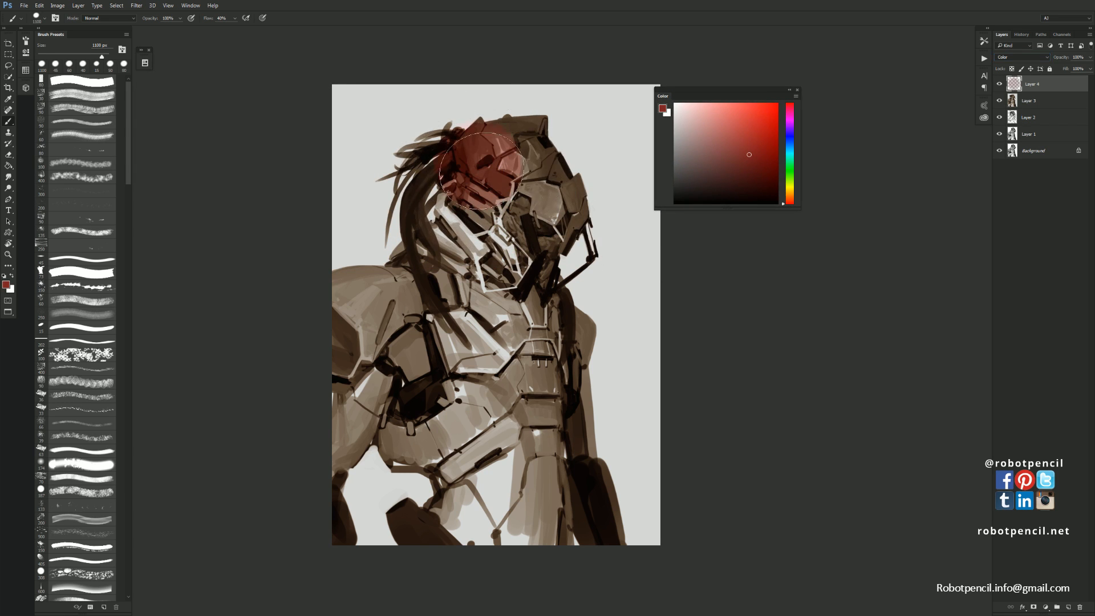
mouse_move(466, 174)
mouse_down()
mouse_move(470, 142)
mouse_move(496, 176)
mouse_move(500, 134)
mouse_move(524, 130)
mouse_move(518, 153)
mouse_move(526, 157)
mouse_move(526, 132)
mouse_move(550, 212)
mouse_up()
alt+click(473, 151)
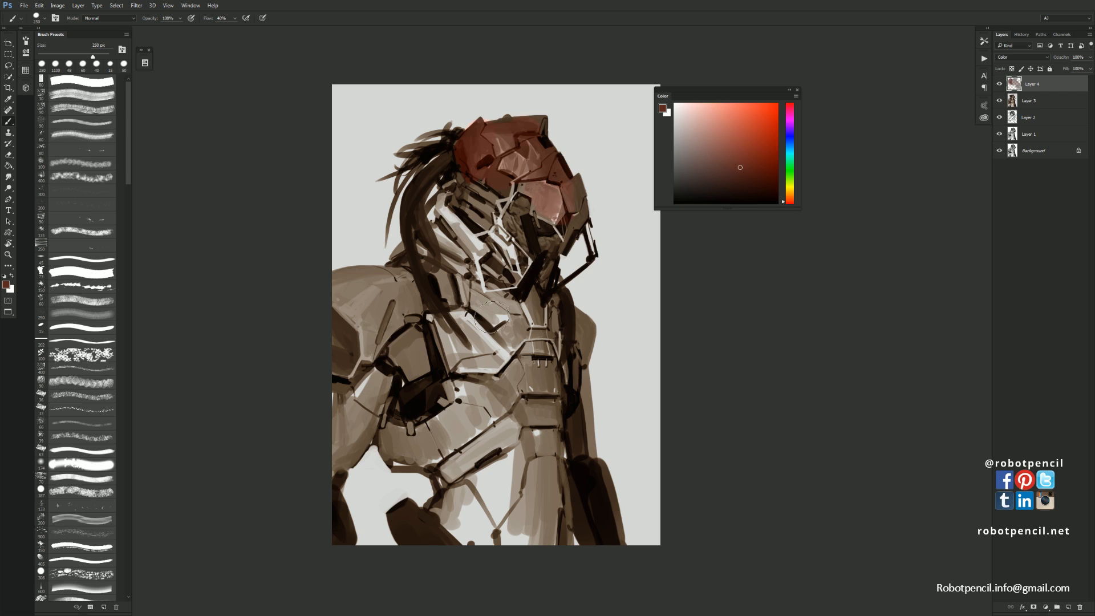
Choose a saturated yellow and tint the dark recess between the faceplate and jaw with a smaller brush
key(bracketleft)
key(bracketleft)
key(bracketleft)
key(bracketleft)
key(bracketleft)
click(796, 190)
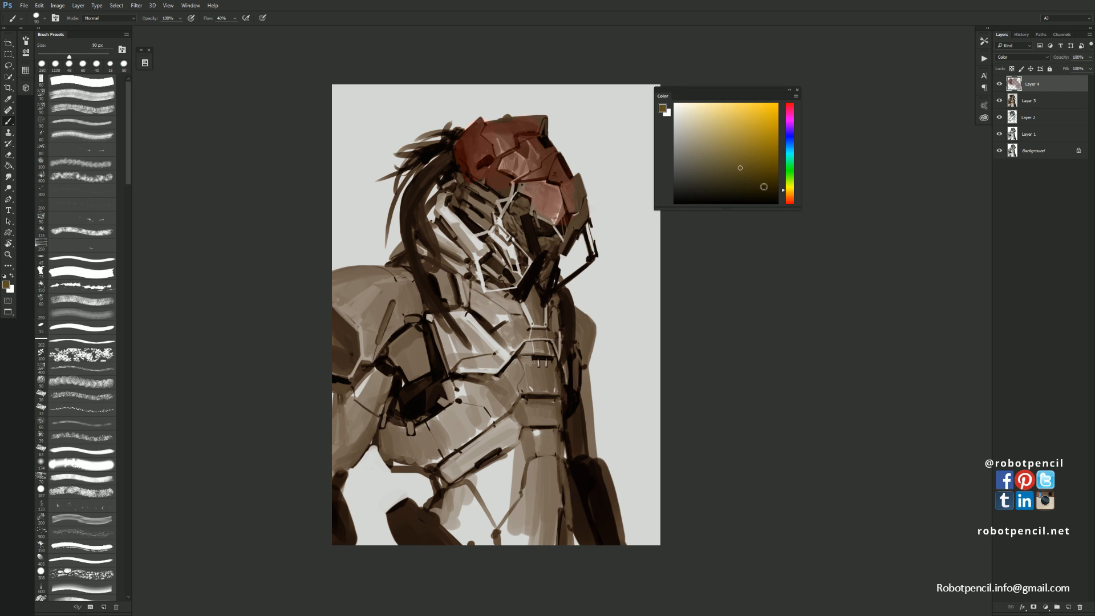
key(bracketleft)
key(bracketleft)
click(773, 141)
drag(522, 222, 553, 288)
Sample the helmet's red and tint the front faceplate and the central upper chest plates with it
click(787, 200)
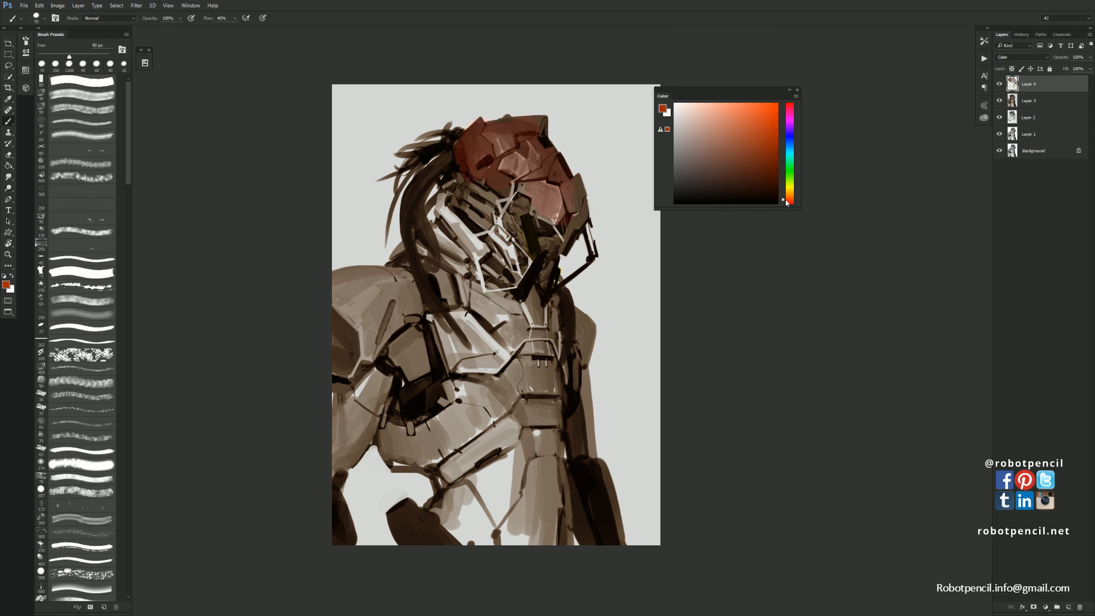
alt+click(521, 154)
mouse_move(547, 191)
mouse_down()
mouse_move(579, 213)
mouse_move(569, 233)
mouse_move(581, 198)
mouse_move(569, 240)
mouse_up()
key(bracketright)
key(bracketright)
key(bracketright)
mouse_move(496, 304)
mouse_down()
mouse_move(518, 331)
mouse_move(553, 309)
mouse_move(555, 324)
mouse_up()
mouse_move(535, 348)
mouse_down()
mouse_move(516, 372)
mouse_move(525, 360)
mouse_move(550, 420)
mouse_move(553, 404)
mouse_move(505, 393)
mouse_up()
Extend the red tint down the central abdomen plates to the canvas's lower edge
key(bracketleft)
key(bracketleft)
key(bracketleft)
key(bracketright)
key(bracketright)
key(bracketright)
mouse_move(520, 512)
mouse_down()
mouse_move(532, 557)
mouse_move(554, 518)
mouse_move(552, 408)
mouse_up()
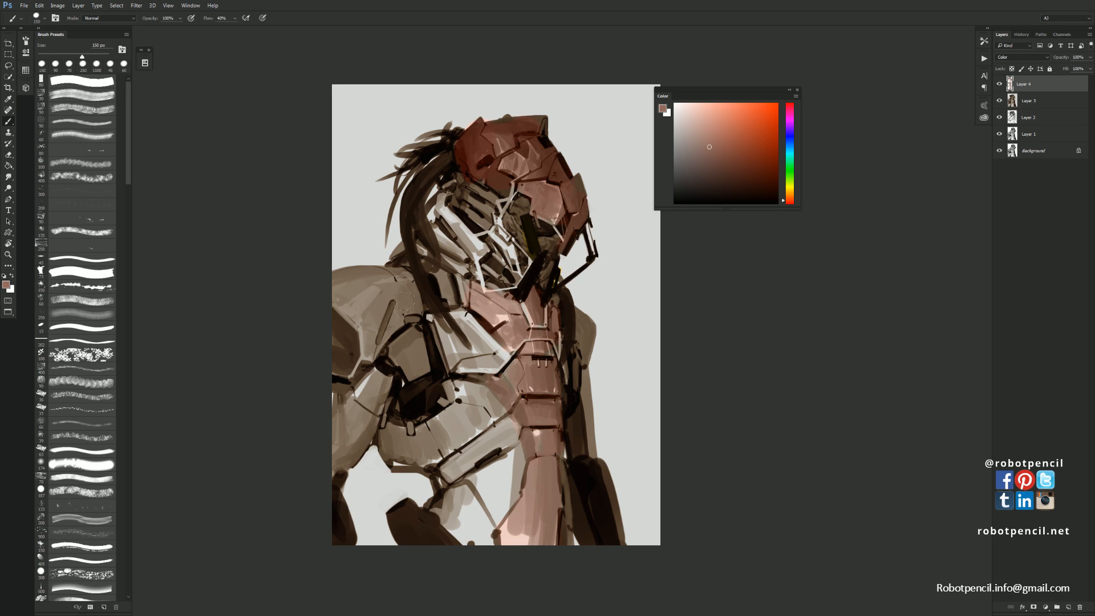
Tint the shoulder pad insert and the dark lower arm pieces red
mouse_move(345, 323)
mouse_down()
mouse_move(343, 365)
mouse_move(346, 347)
mouse_up()
mouse_move(324, 520)
mouse_down()
mouse_move(332, 487)
mouse_move(345, 533)
mouse_move(418, 524)
mouse_move(398, 513)
mouse_move(449, 561)
mouse_move(429, 528)
mouse_move(448, 563)
mouse_up()
drag(600, 448, 582, 473)
Choose a golden orange and tint the long hair strands and the recessed face area with it
mouse_move(434, 149)
mouse_down()
mouse_move(423, 161)
mouse_move(431, 170)
mouse_move(445, 172)
mouse_move(446, 153)
mouse_up()
click(790, 191)
click(759, 159)
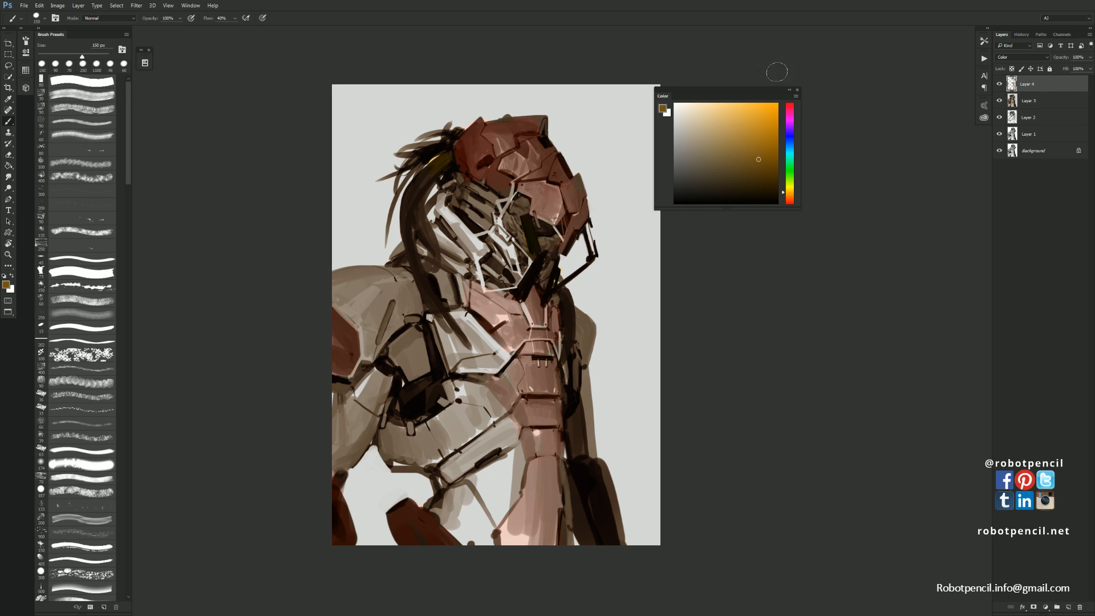
click(770, 130)
mouse_move(431, 176)
mouse_down()
mouse_move(414, 254)
mouse_move(410, 246)
mouse_up()
drag(431, 164, 442, 137)
mouse_move(530, 225)
mouse_down()
mouse_move(520, 206)
mouse_move(522, 237)
mouse_move(550, 244)
mouse_move(538, 334)
mouse_move(496, 278)
mouse_move(491, 243)
mouse_move(509, 263)
mouse_move(492, 245)
mouse_move(523, 263)
mouse_up()
Add lighter orange accents to the face recess and hair with a smaller brush, checking the whole figure at reduced size
key(bracketleft)
key(bracketleft)
key(bracketleft)
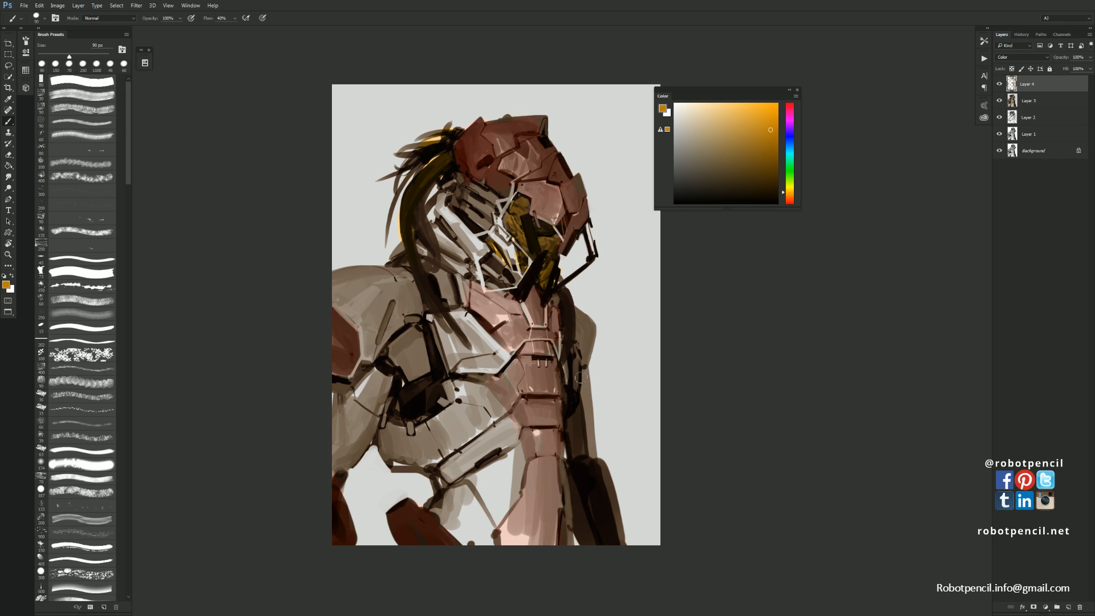
key(z)
click(741, 112)
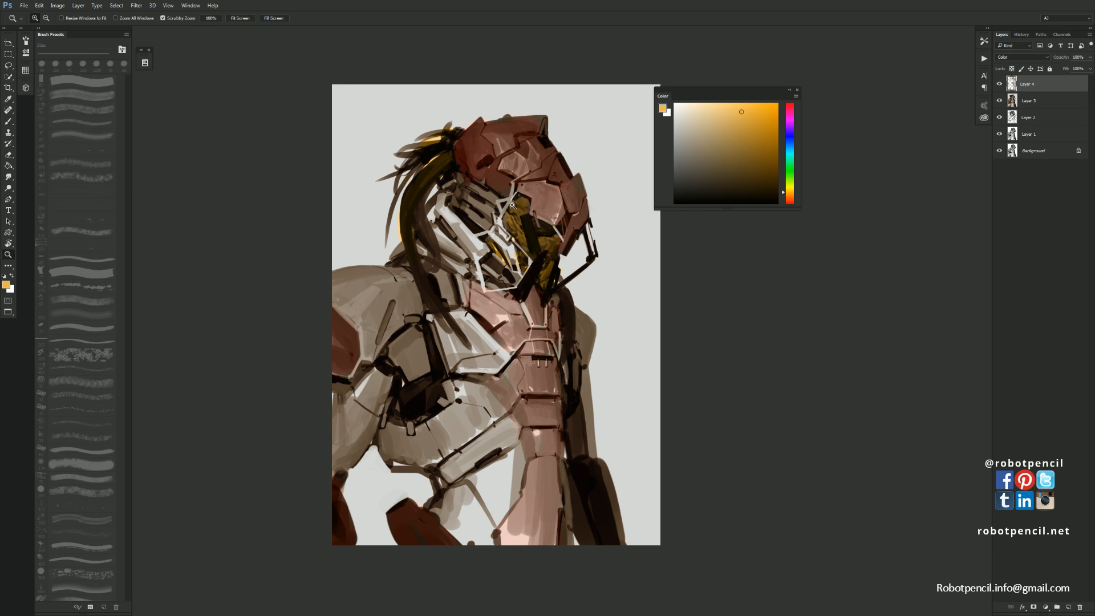
mouse_move(512, 206)
mouse_down()
mouse_move(518, 243)
mouse_move(551, 263)
mouse_move(553, 294)
mouse_up()
key(b)
key(z)
alt+click(546, 345)
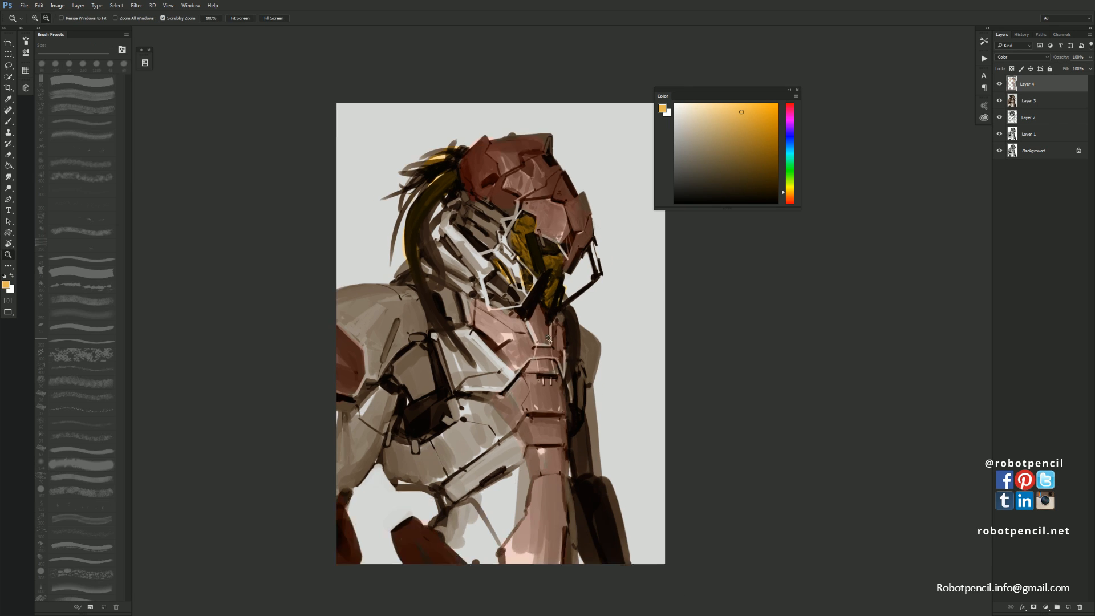
alt+click(545, 345)
key(ctrl+f)
key(ctrl+f)
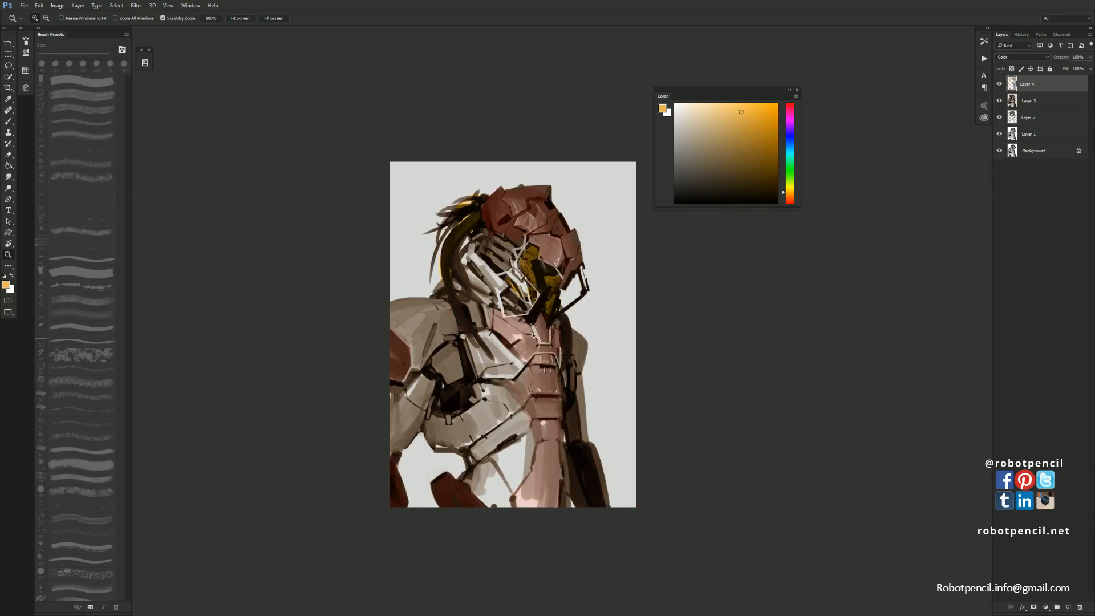
click(536, 337)
key(b)
Choose a saturated blue, enlarge the brush to 900 px and try a stroke over the neck pistons
click(776, 153)
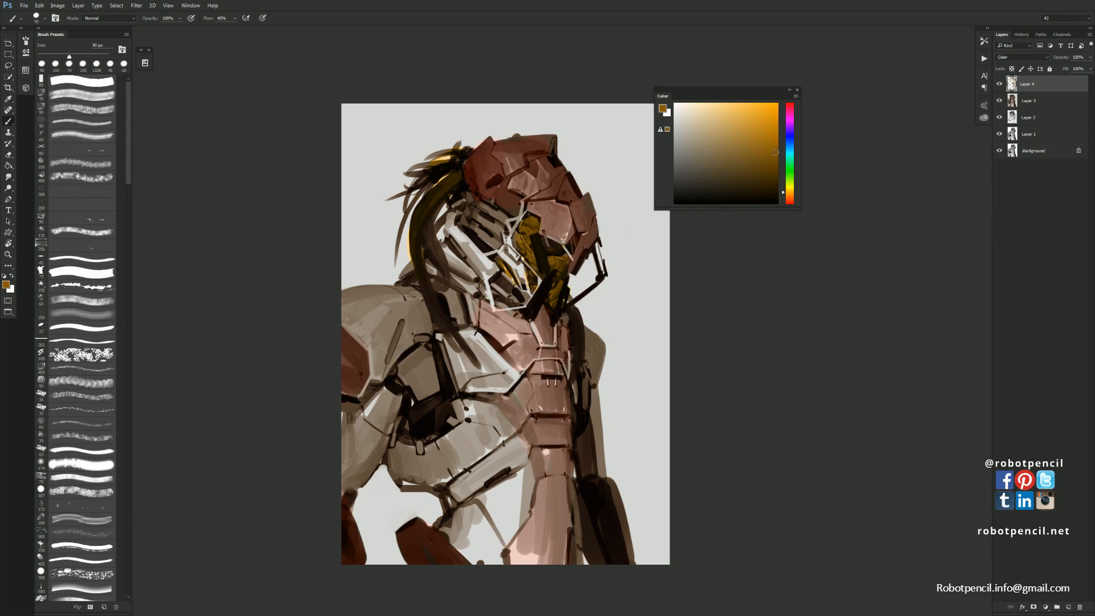
drag(792, 199, 792, 144)
key(])
key(])
key(])
key(])
key(])
key(])
key(])
key(])
key(])
key(])
key(])
key(])
key(])
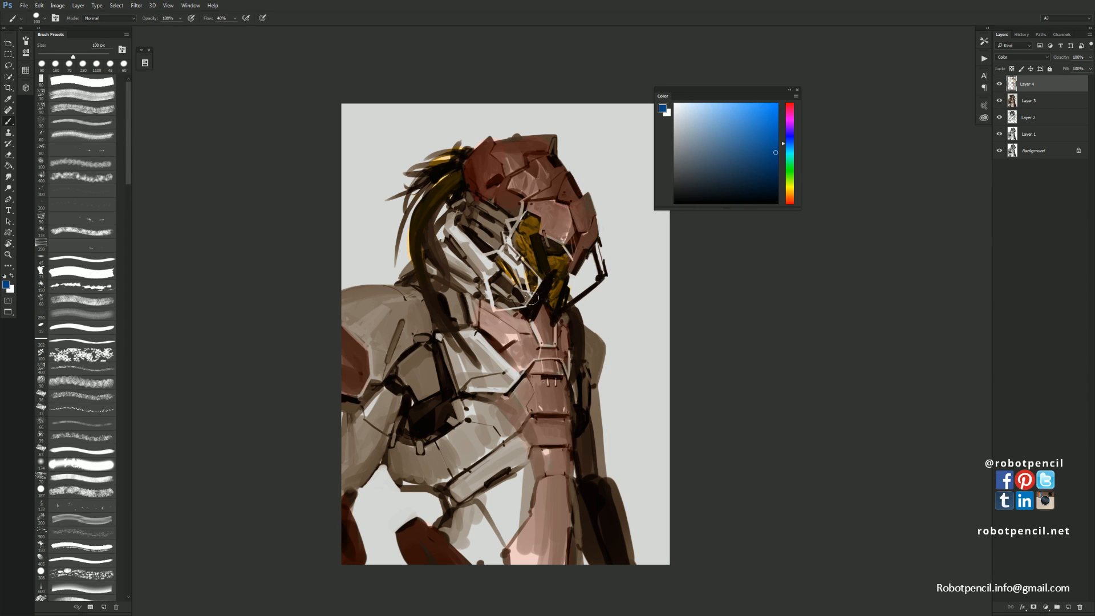
drag(475, 209, 471, 244)
key(ctrl+z)
Switch to the Airbrush tool preset, enlarge it and softly tint the neck pistons blue
click(984, 58)
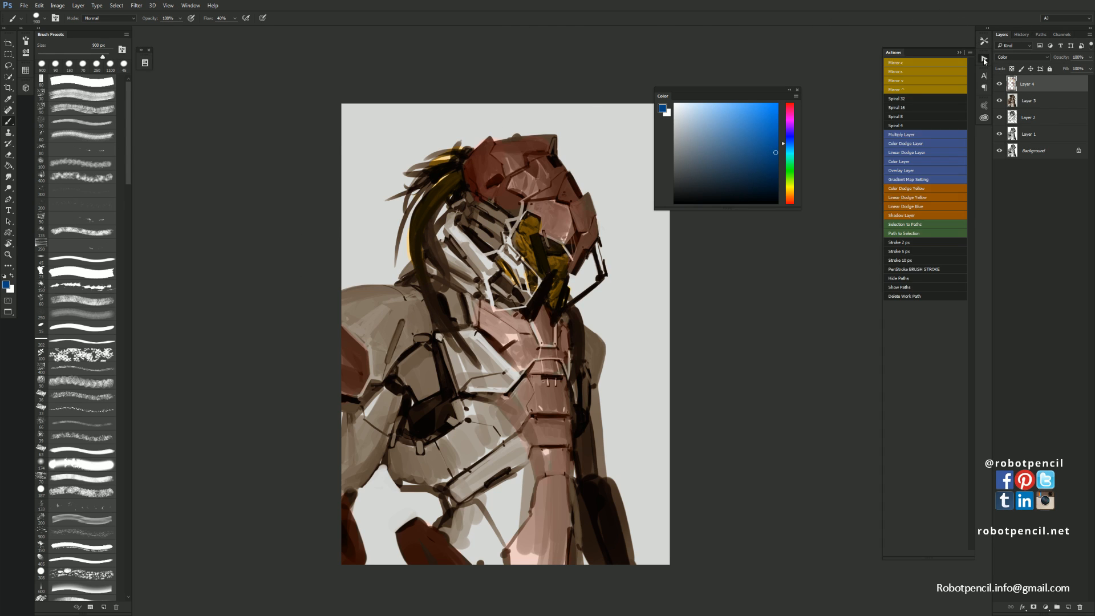
click(984, 40)
click(920, 64)
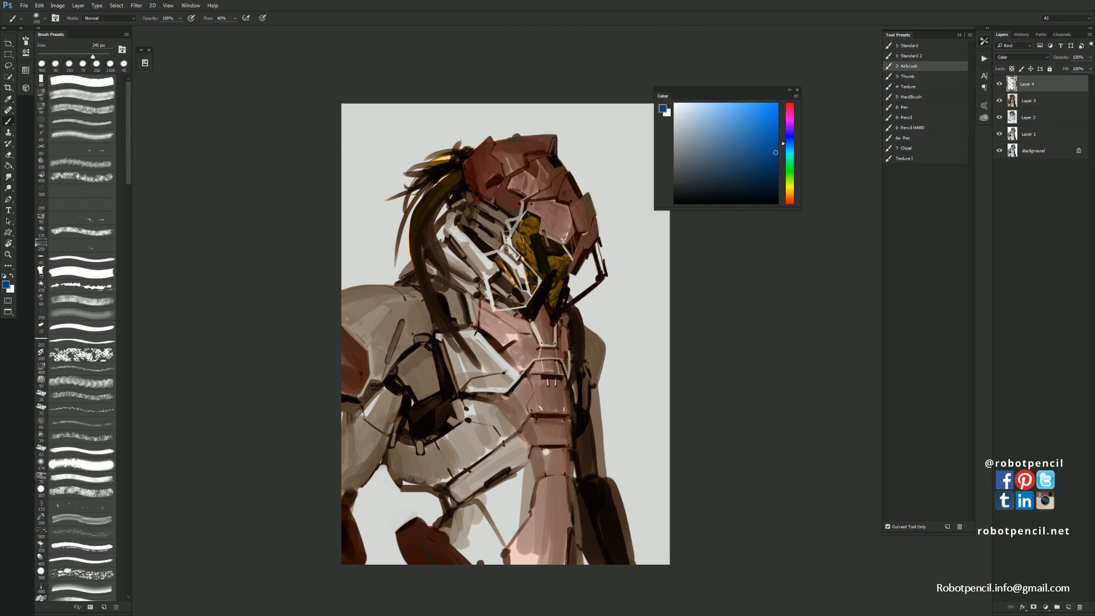
key(bracketright)
key(bracketright)
drag(474, 198, 495, 223)
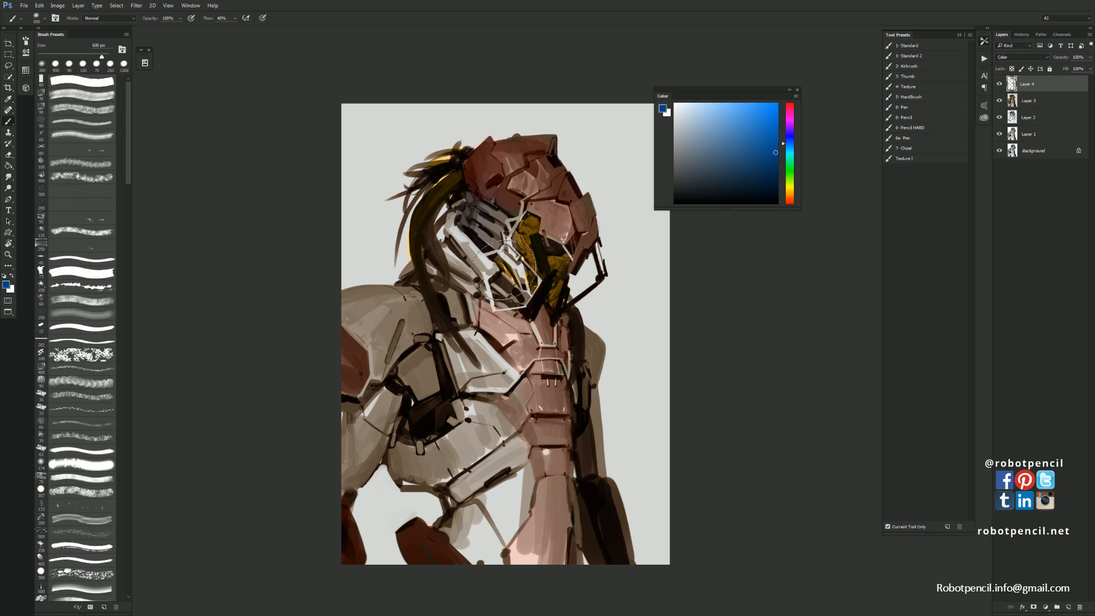
Airbrush soft blue over the front of the faceplate, the side chest plate, the upper arm and the lower abdomen
drag(577, 238, 588, 247)
drag(468, 336, 489, 359)
drag(381, 425, 356, 490)
drag(553, 428, 550, 550)
Stamp the visible layers into a new top layer and cool its shadows and highlights with Color Balance, setting shadow cyan-red to -11
key(ctrl+shift+alt+e)
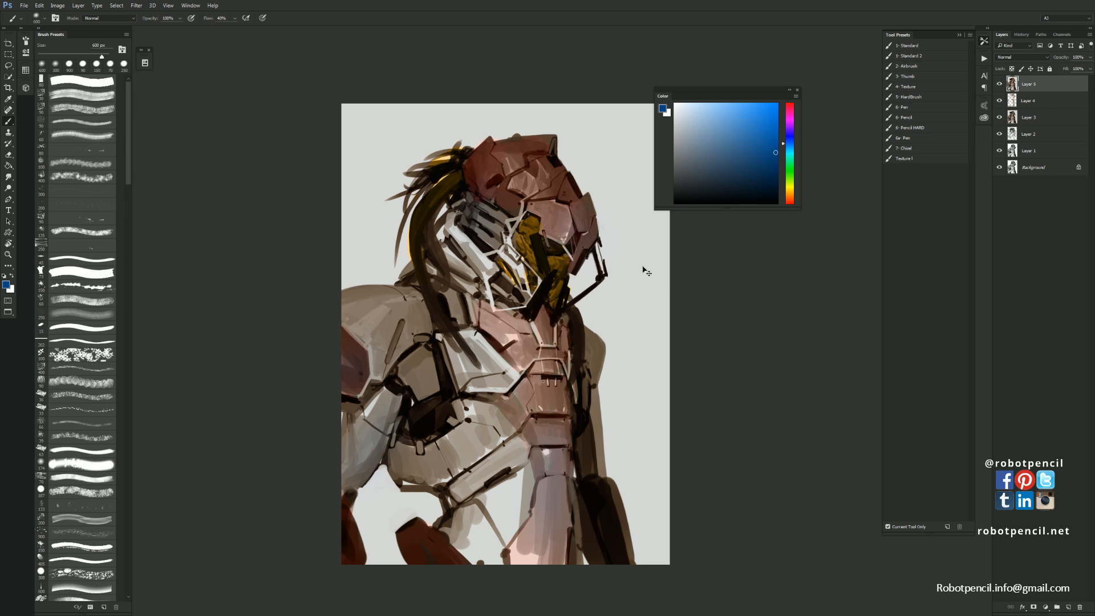
key(ctrl+b)
mouse_move(777, 128)
mouse_down()
mouse_move(787, 129)
mouse_move(762, 148)
mouse_move(785, 128)
mouse_move(770, 140)
mouse_move(782, 130)
mouse_move(772, 131)
mouse_move(777, 149)
mouse_up()
click(738, 173)
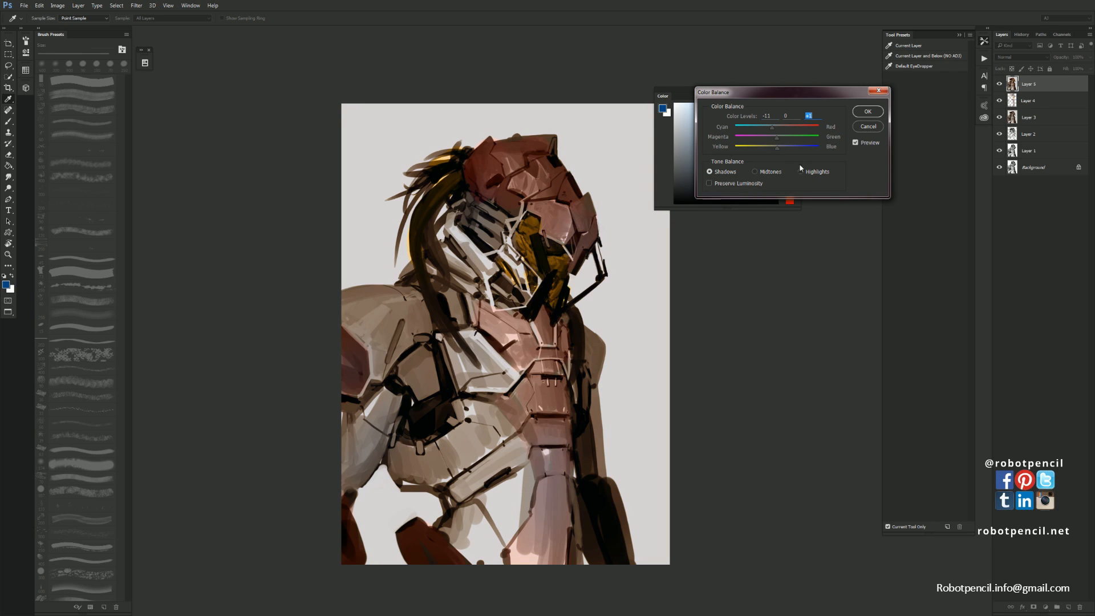
click(801, 171)
mouse_move(778, 130)
mouse_down()
mouse_move(767, 129)
mouse_move(778, 129)
mouse_move(779, 150)
mouse_up()
click(867, 112)
key(b)
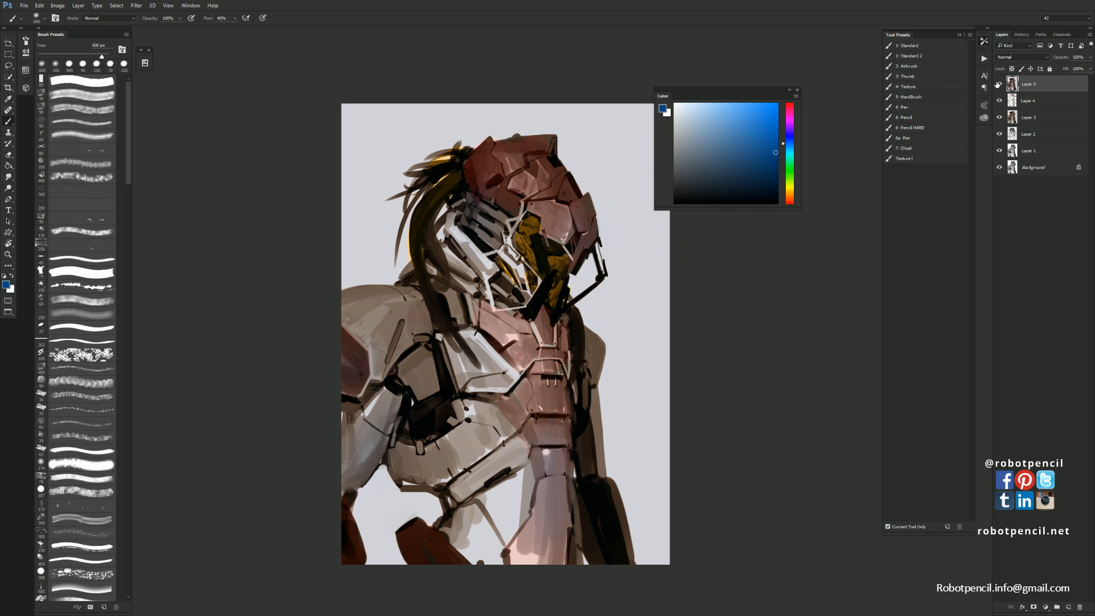
Toggle the upper layers' visibility one at a time to compare the greyscale, sepia, tinted and colour-balanced stages
drag(999, 84, 1002, 124)
click(1000, 136)
click(1000, 135)
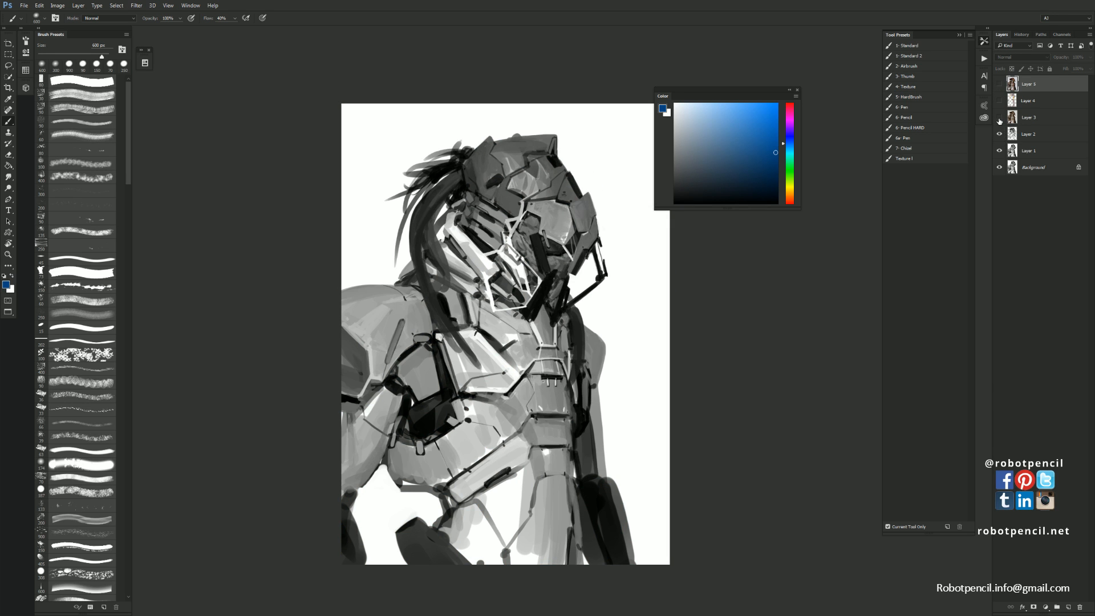
click(999, 118)
click(1000, 118)
click(1000, 118)
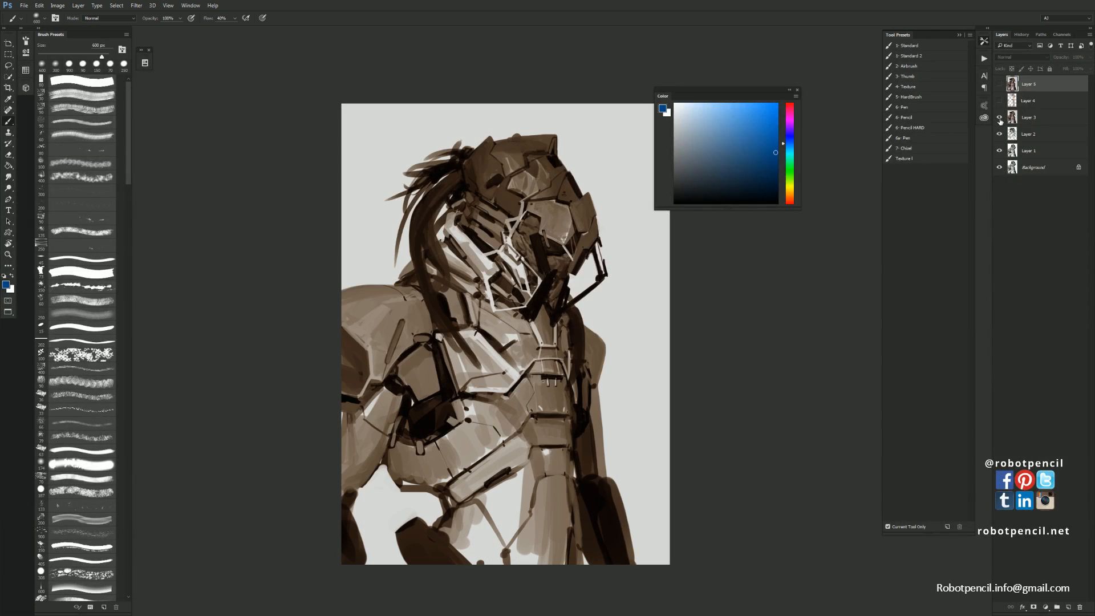
click(999, 101)
click(1000, 101)
click(999, 101)
click(1000, 84)
click(1000, 87)
click(999, 87)
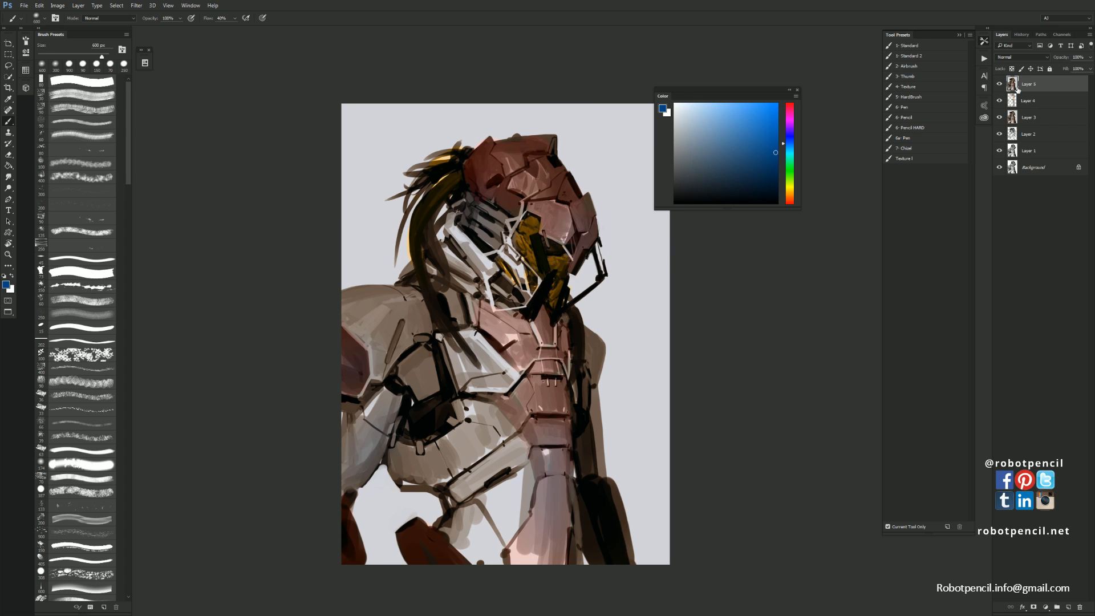
Zoom in on the head, mix a saturated orange-brown from the helmet red, and paint it over the crown with a smaller brush
drag(754, 94, 782, 92)
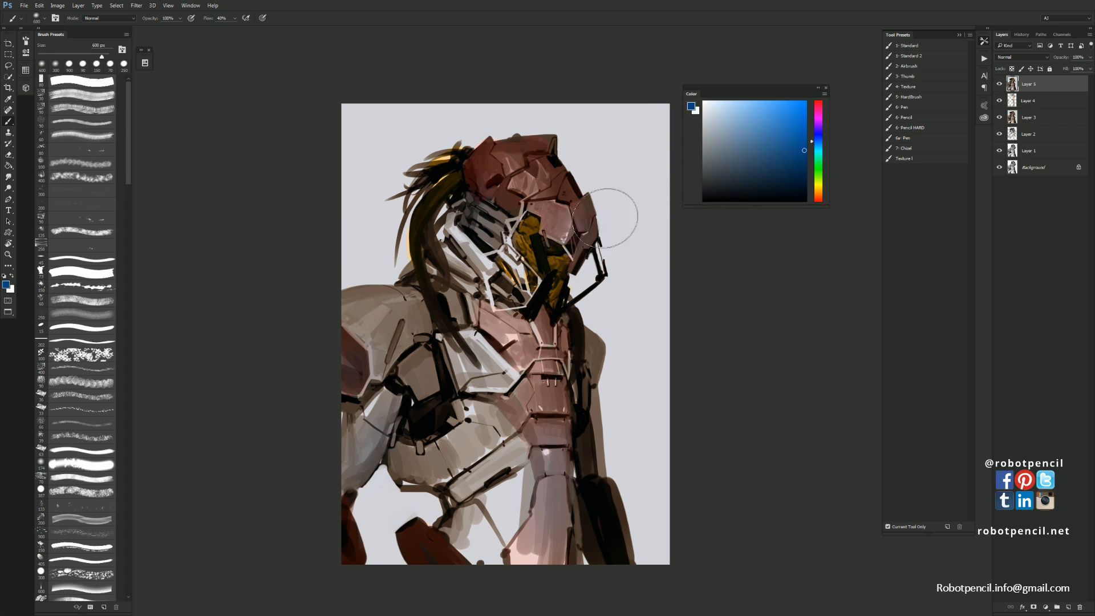
key(z)
click(592, 224)
key(b)
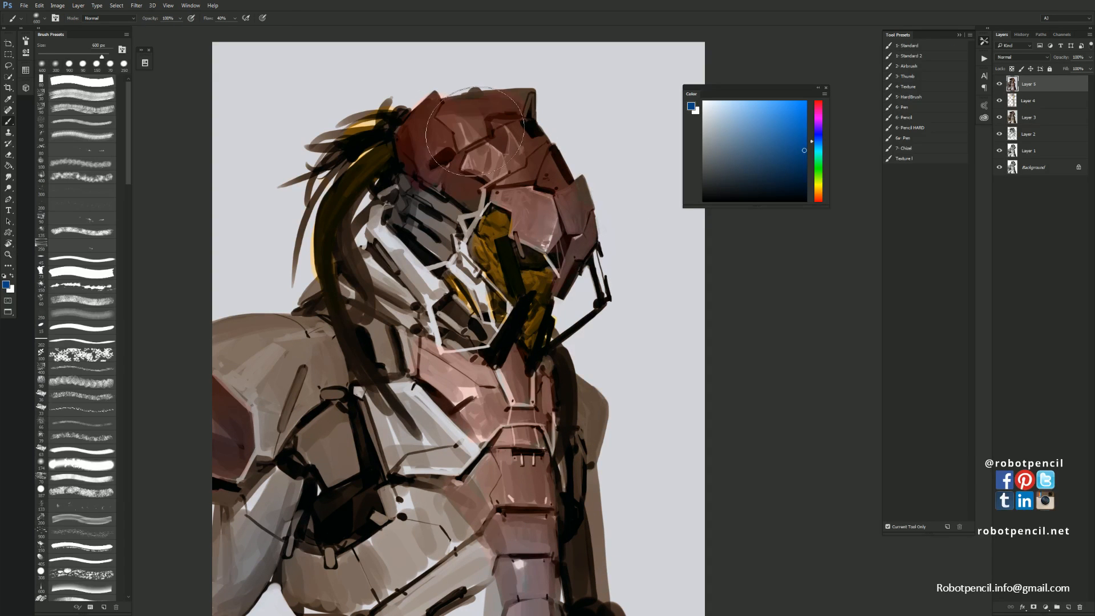
drag(690, 385, 678, 319)
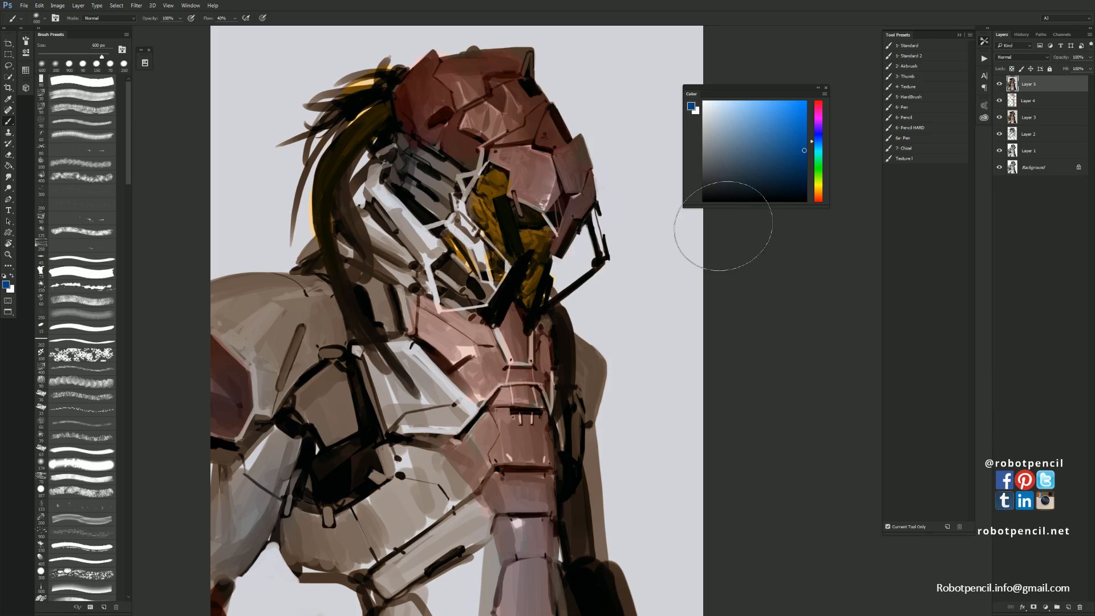
drag(668, 241, 661, 255)
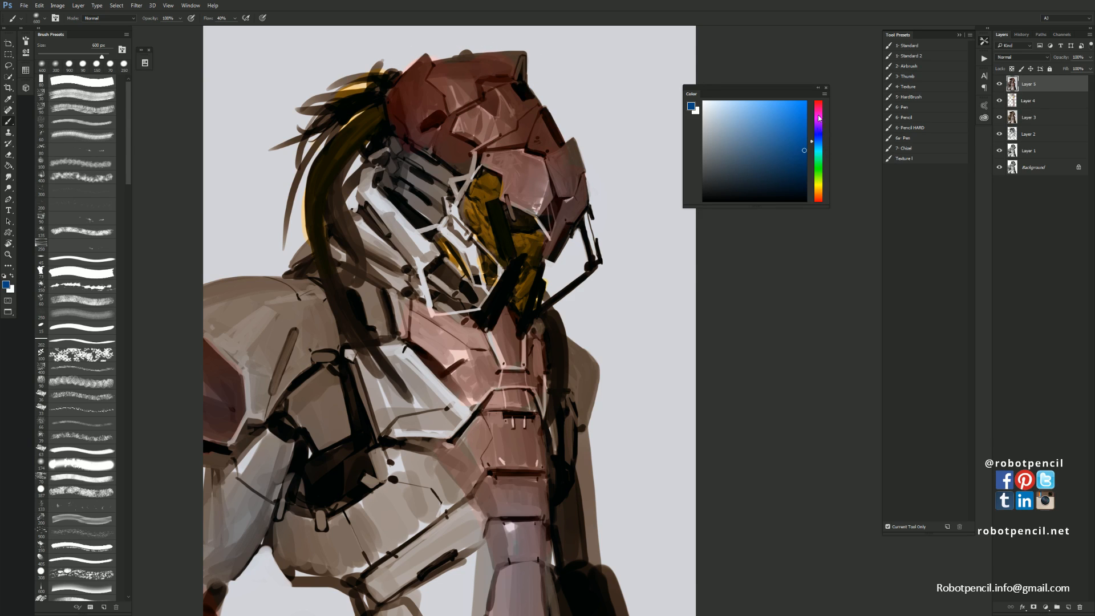
alt+click(478, 76)
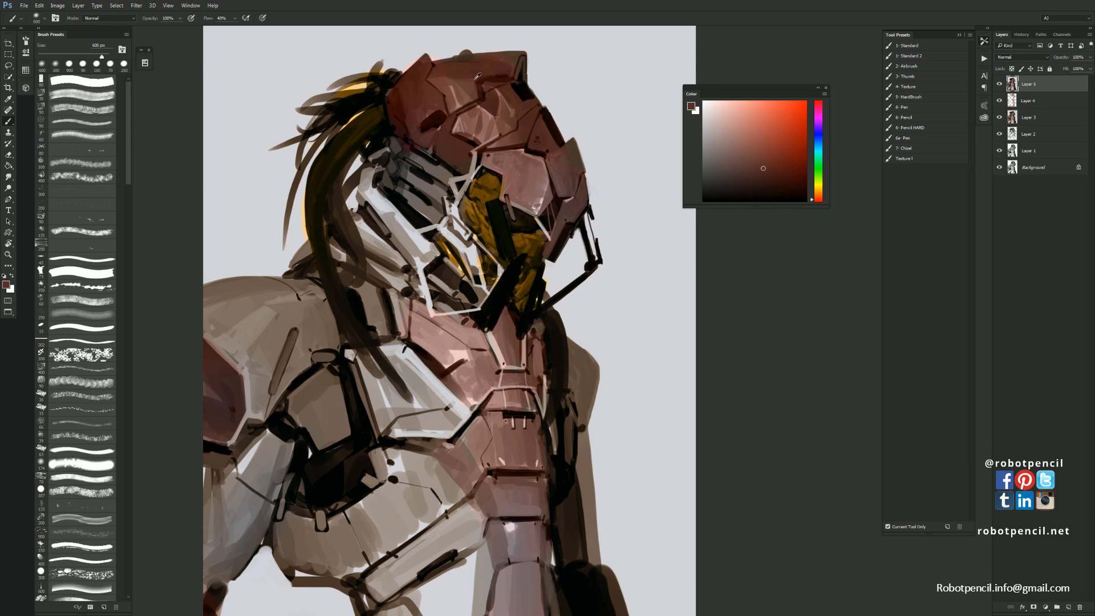
drag(765, 167, 785, 154)
drag(818, 202, 814, 200)
key([)
key([)
key([)
key([)
key([)
key([)
key([)
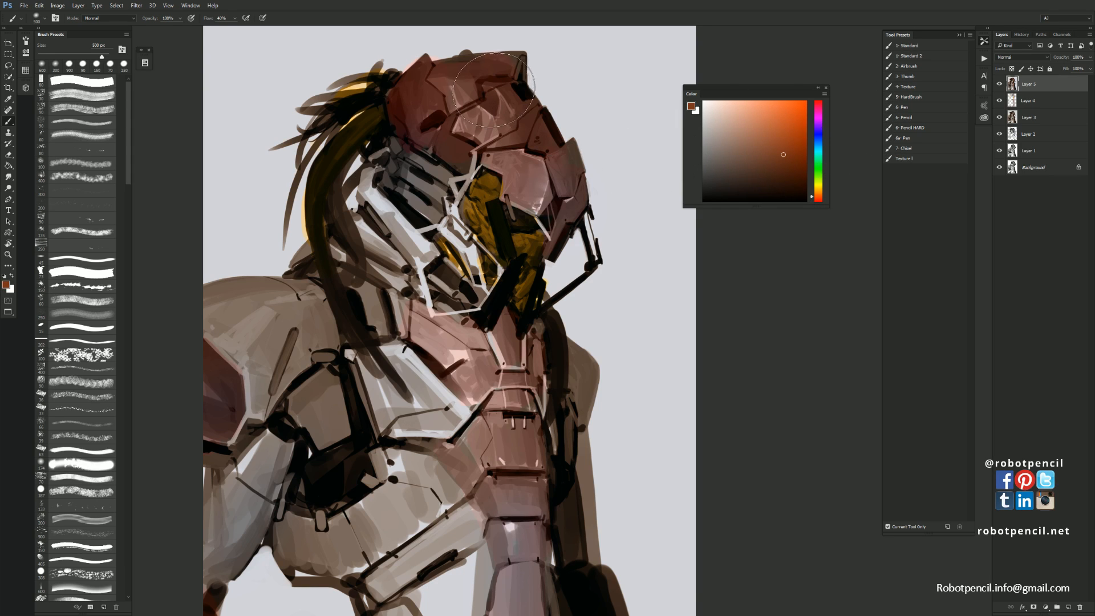
mouse_move(471, 67)
mouse_down()
mouse_move(442, 77)
mouse_move(504, 66)
mouse_move(467, 72)
mouse_up()
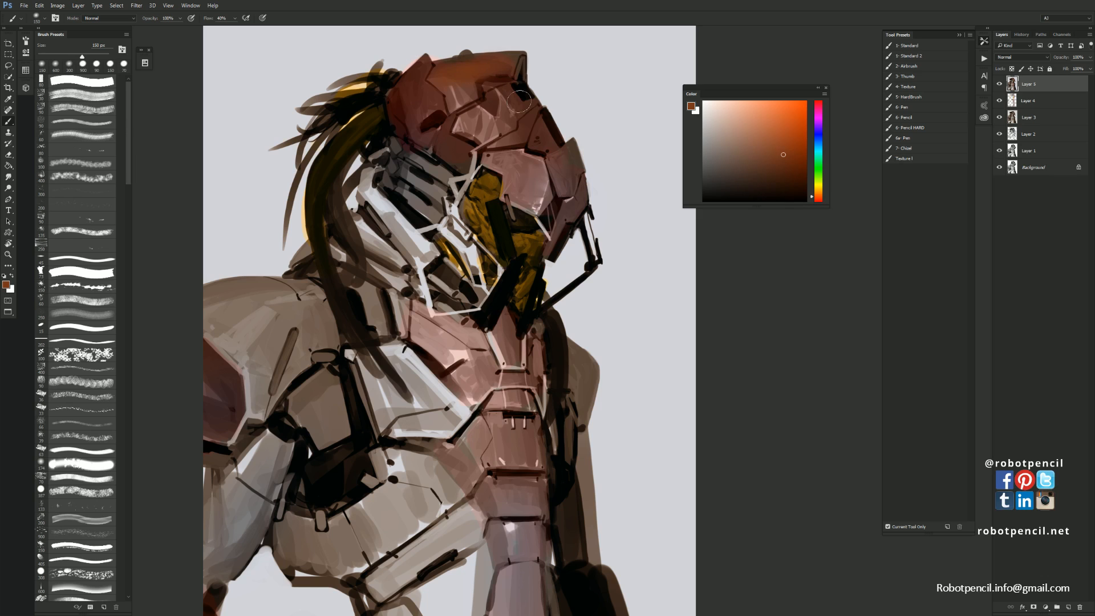
Switch to the Standard 2 tool preset and paint orange-brown across the helmet's crown and brow plates
click(929, 56)
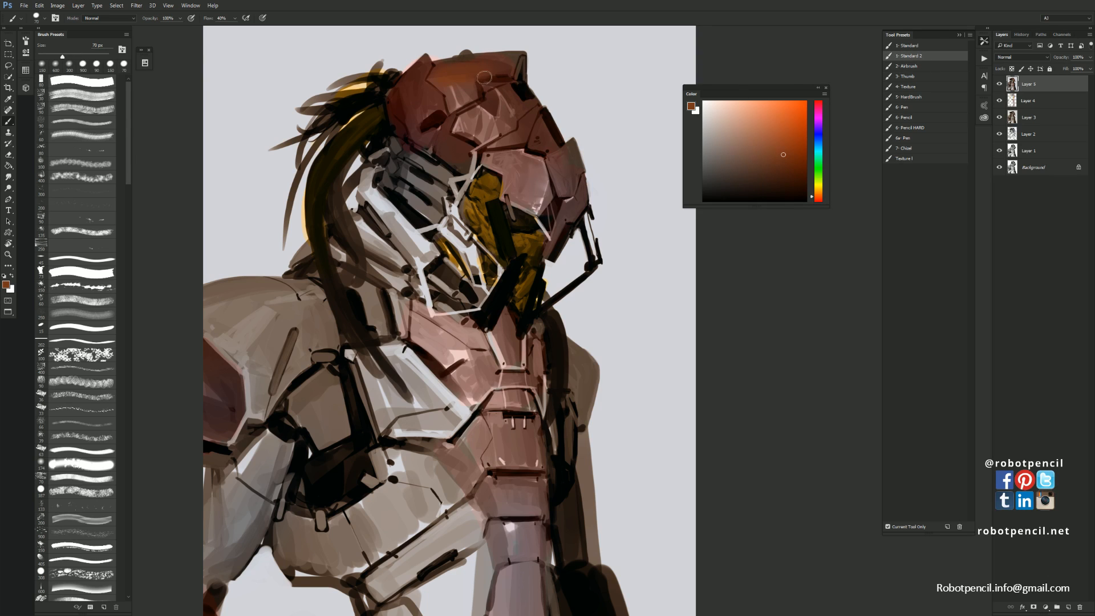
mouse_move(484, 78)
mouse_down()
mouse_move(467, 72)
mouse_move(506, 69)
mouse_up()
mouse_move(493, 106)
mouse_down()
mouse_move(508, 88)
mouse_move(533, 116)
mouse_move(518, 140)
mouse_move(541, 124)
mouse_move(579, 159)
mouse_up()
alt+click(508, 88)
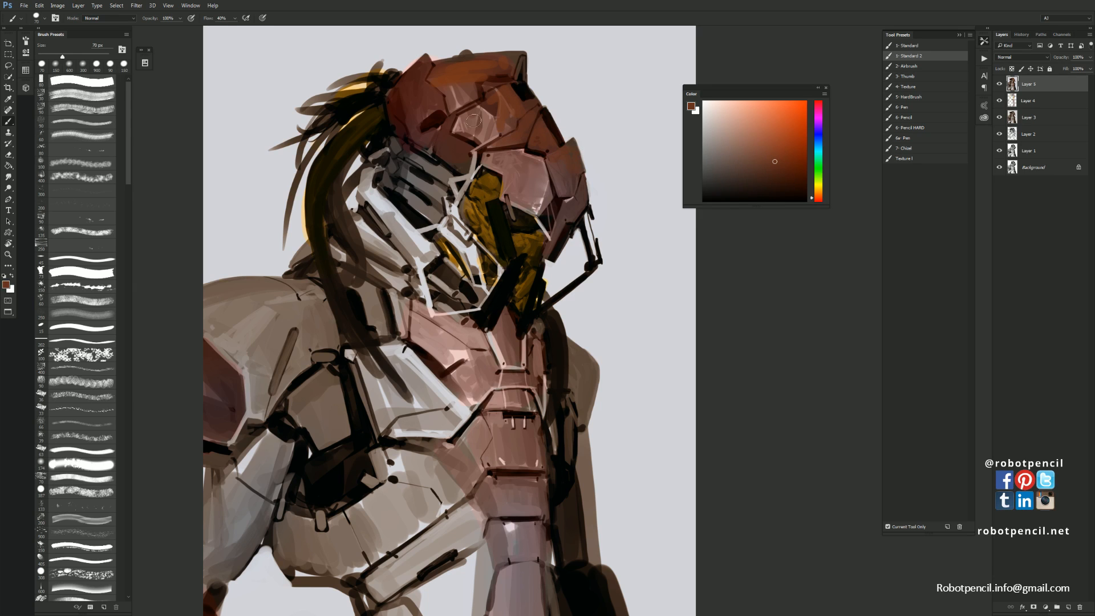
Brighten the rear helmet plate with a saturated red and blend it using reds sampled from the helmet
alt+click(410, 95)
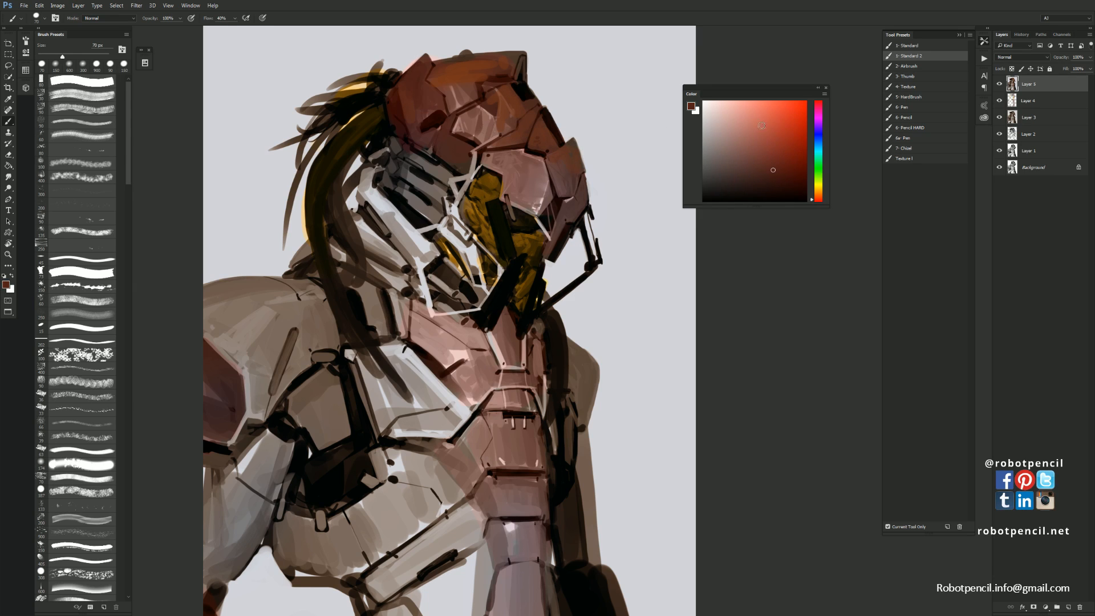
click(759, 151)
click(802, 130)
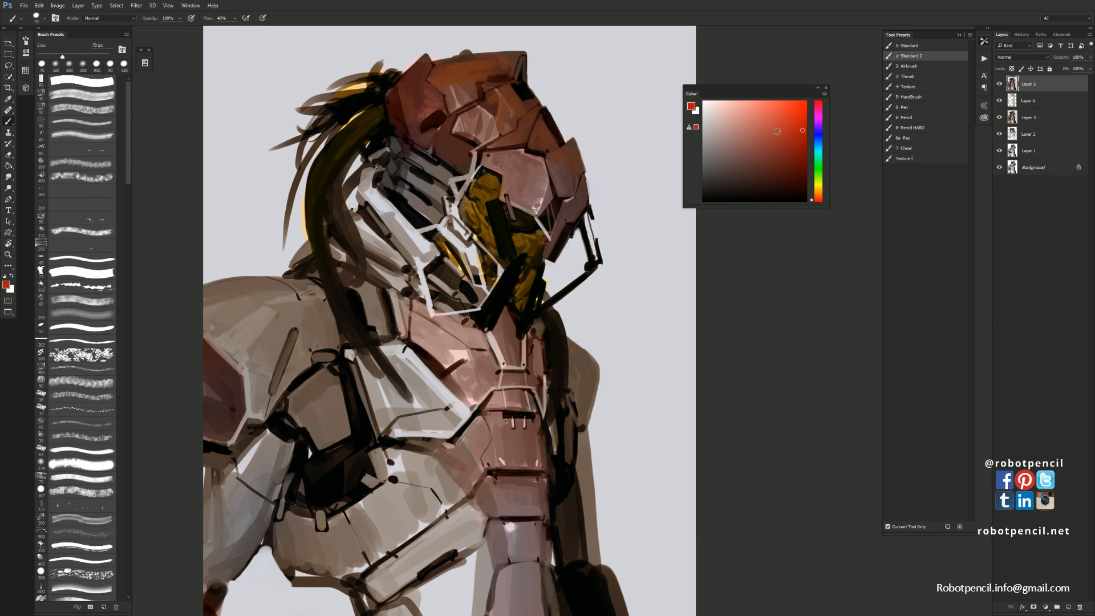
alt+click(436, 96)
alt+click(419, 82)
alt+click(436, 76)
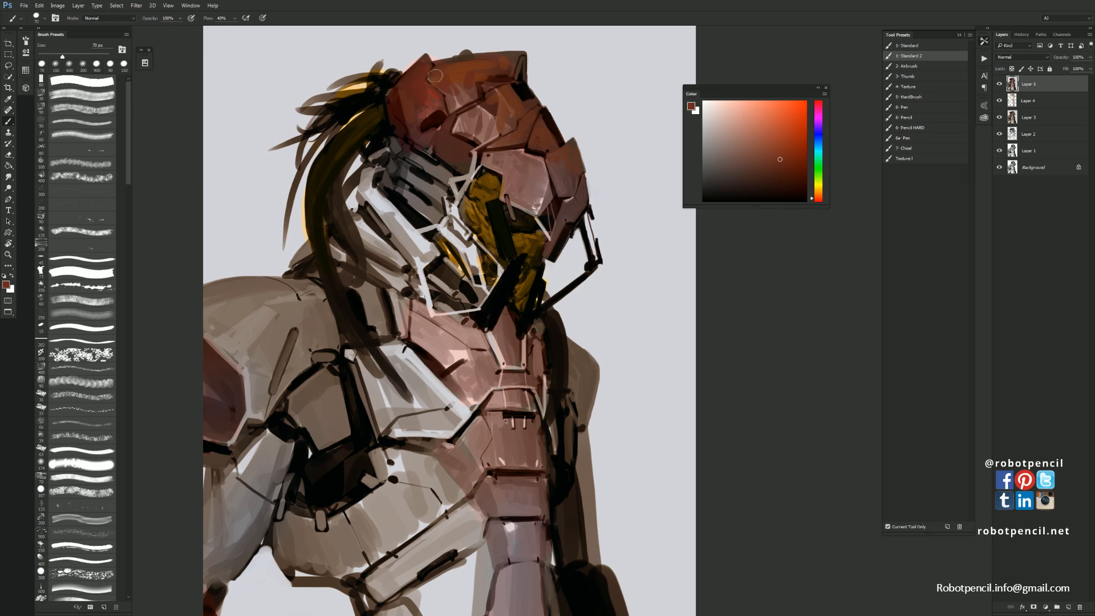
alt+click(462, 96)
Reduce the brush size and repaint the middle helmet plates and brow with sampled warm reds
key(bracketleft)
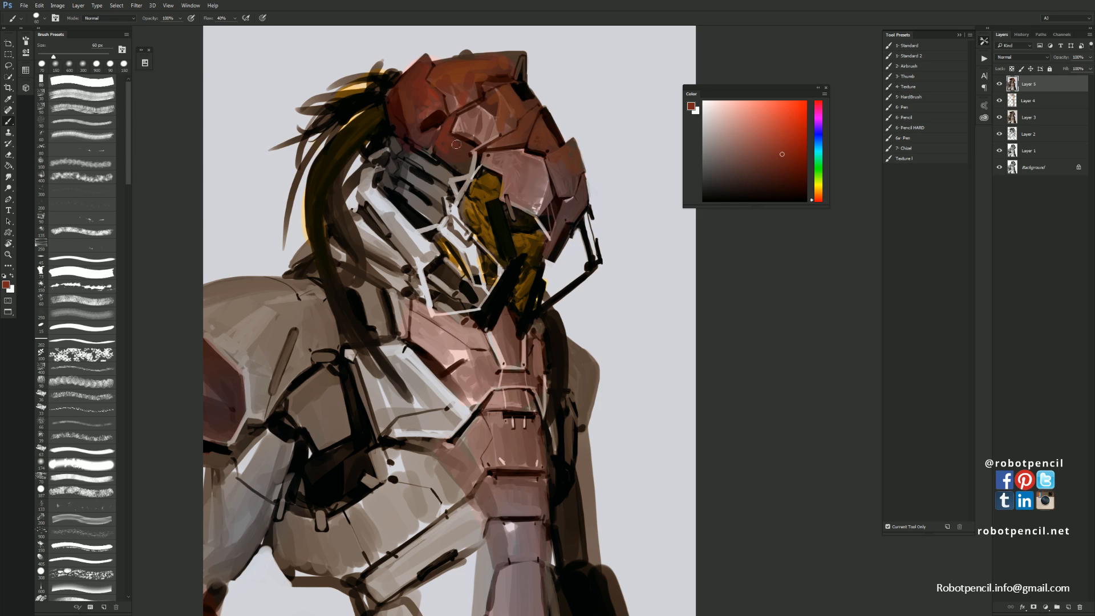
key(bracketleft)
key(bracketleft)
alt+click(513, 143)
alt+click(463, 126)
alt+click(463, 126)
mouse_move(459, 123)
mouse_down()
mouse_move(481, 117)
mouse_move(483, 134)
mouse_move(491, 110)
mouse_move(525, 133)
mouse_up()
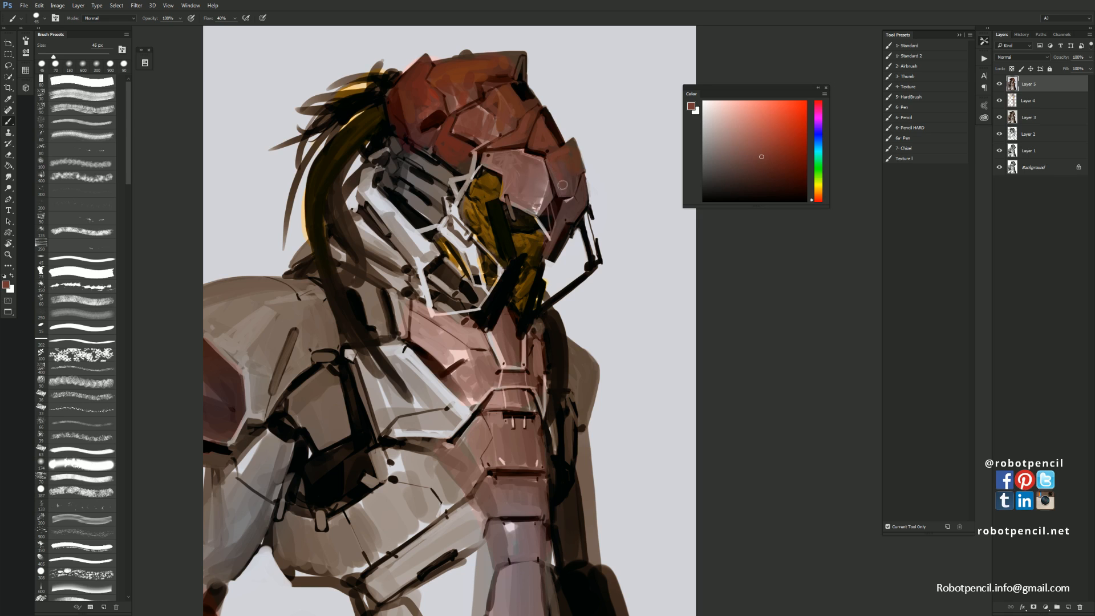
Refine the crown, rear and centre helmet plates with orange-browns and reds sampled from the painting
alt+click(478, 65)
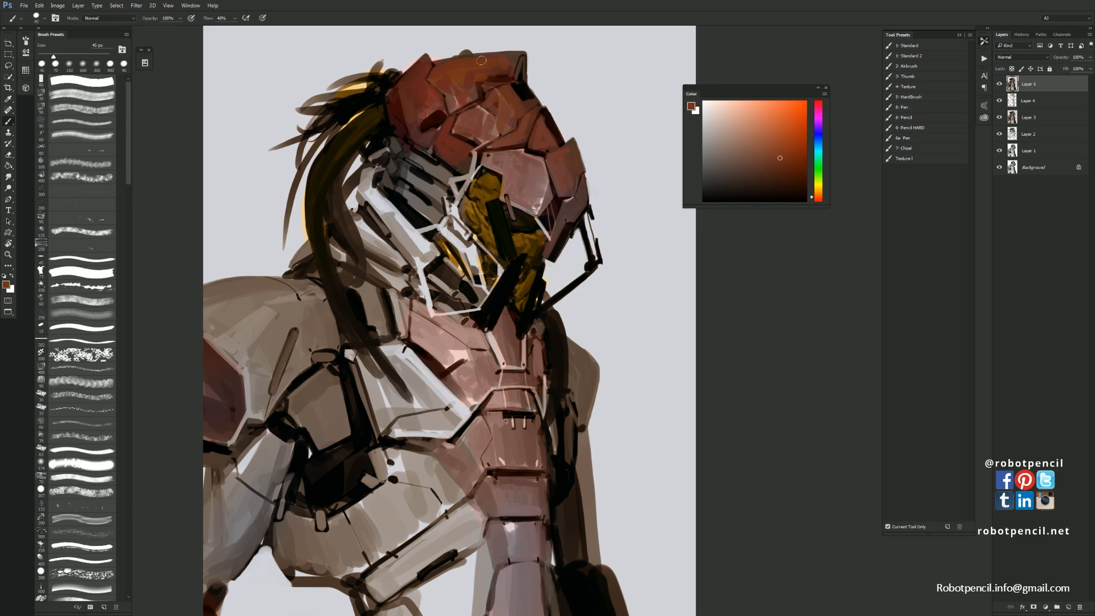
alt+click(432, 85)
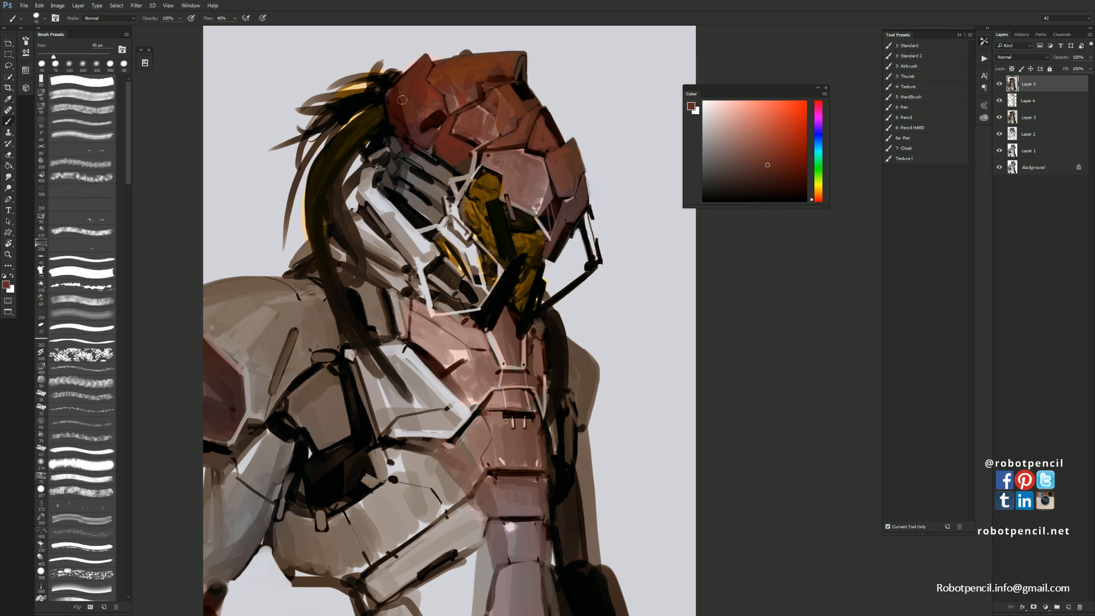
mouse_move(453, 89)
mouse_down()
mouse_move(499, 108)
mouse_move(489, 87)
mouse_move(512, 79)
mouse_move(532, 113)
mouse_move(492, 104)
mouse_up()
alt+click(503, 107)
alt+click(499, 93)
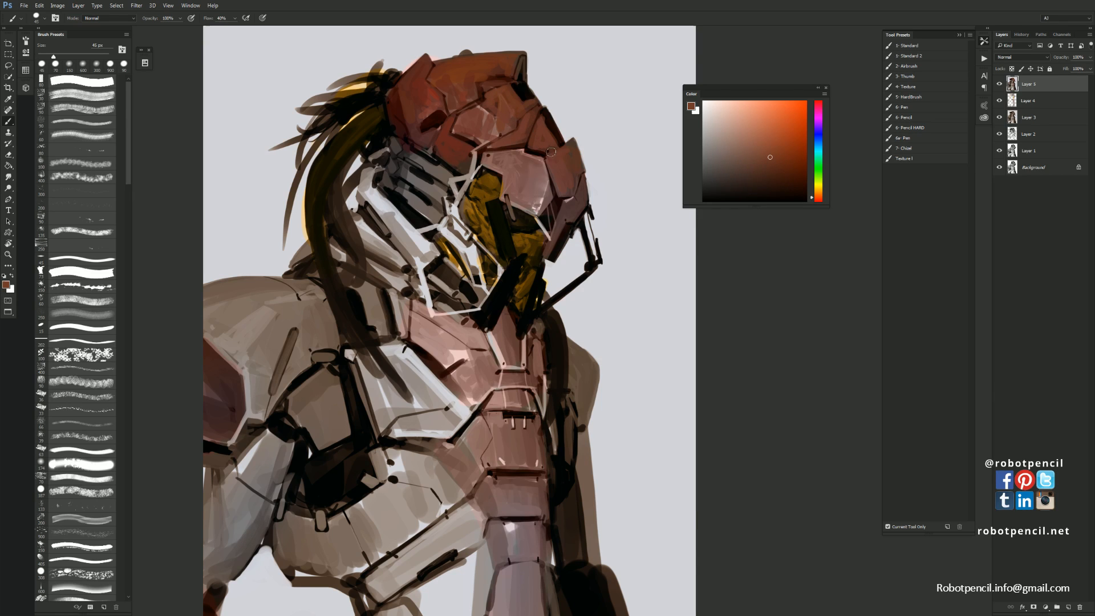
alt+click(476, 125)
mouse_move(477, 125)
mouse_down()
mouse_move(465, 118)
mouse_move(491, 124)
mouse_move(484, 117)
mouse_up()
Enlarge the brush to 80 px and paint warm red over the cheek plate and the front faceplate
key(bracketright)
key(bracketright)
key(bracketright)
key(bracketright)
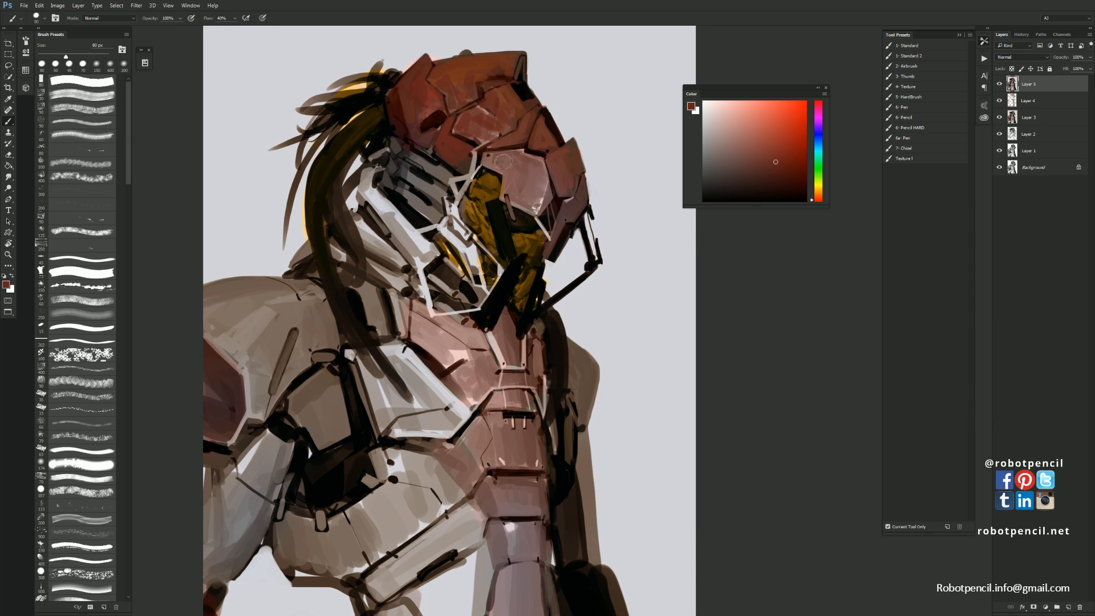
mouse_move(502, 161)
mouse_down()
mouse_move(534, 160)
mouse_move(525, 194)
mouse_move(539, 197)
mouse_move(517, 192)
mouse_move(541, 197)
mouse_move(554, 174)
mouse_move(565, 195)
mouse_move(567, 152)
mouse_move(584, 191)
mouse_up()
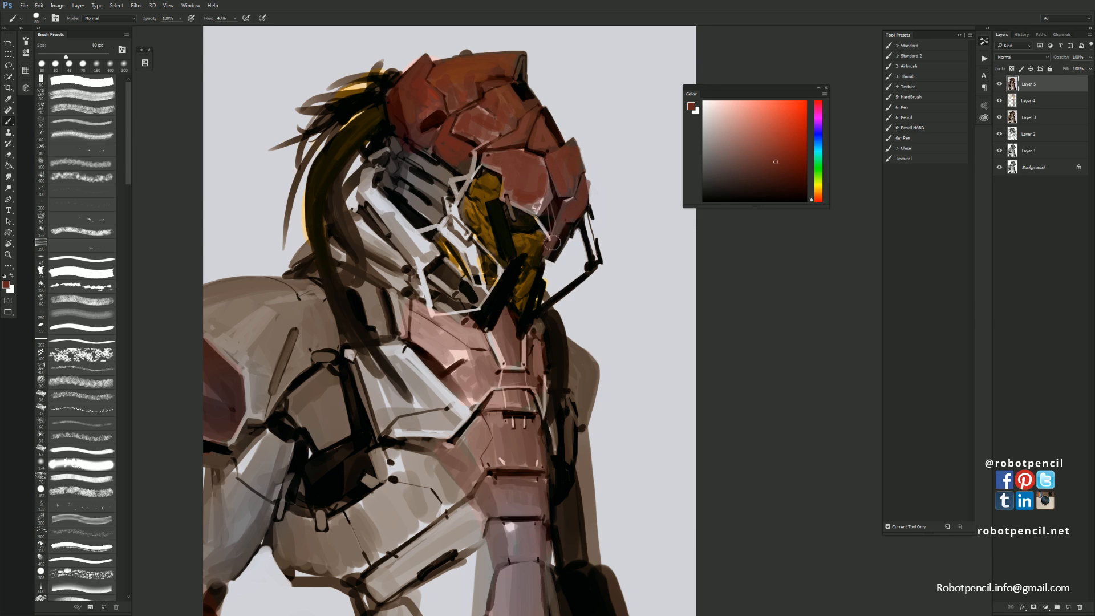
Flip the canvas horizontally, touch up the front faceplate in red, and trim its outer edge with the sampled background grey
key(z)
alt+click(564, 251)
alt+click(565, 250)
alt+click(566, 251)
click(565, 240)
click(567, 241)
key(F2)
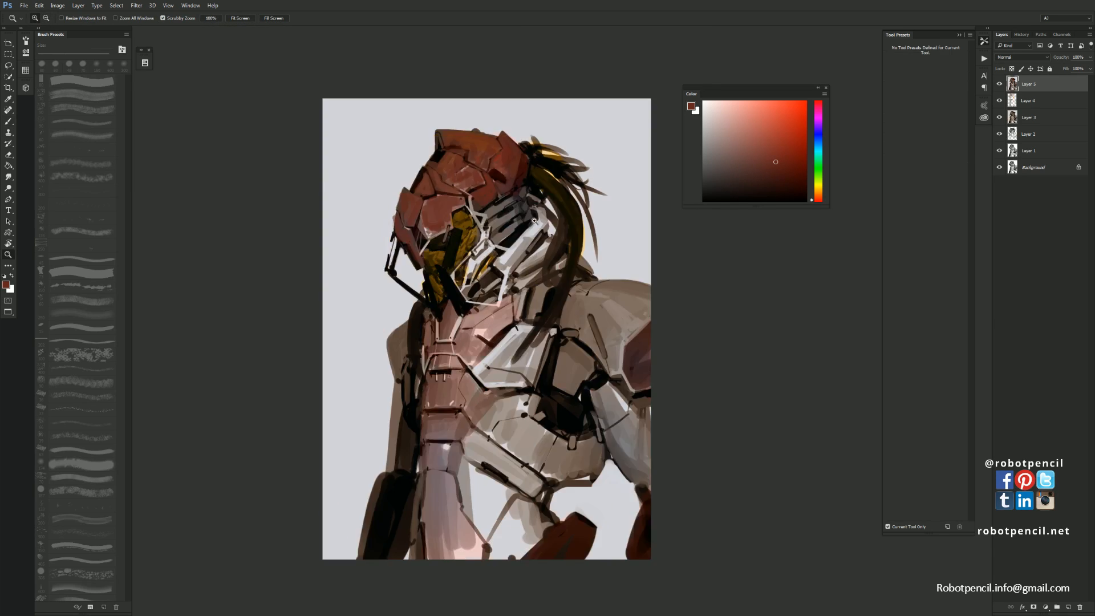
click(484, 199)
drag(484, 199, 550, 195)
key(b)
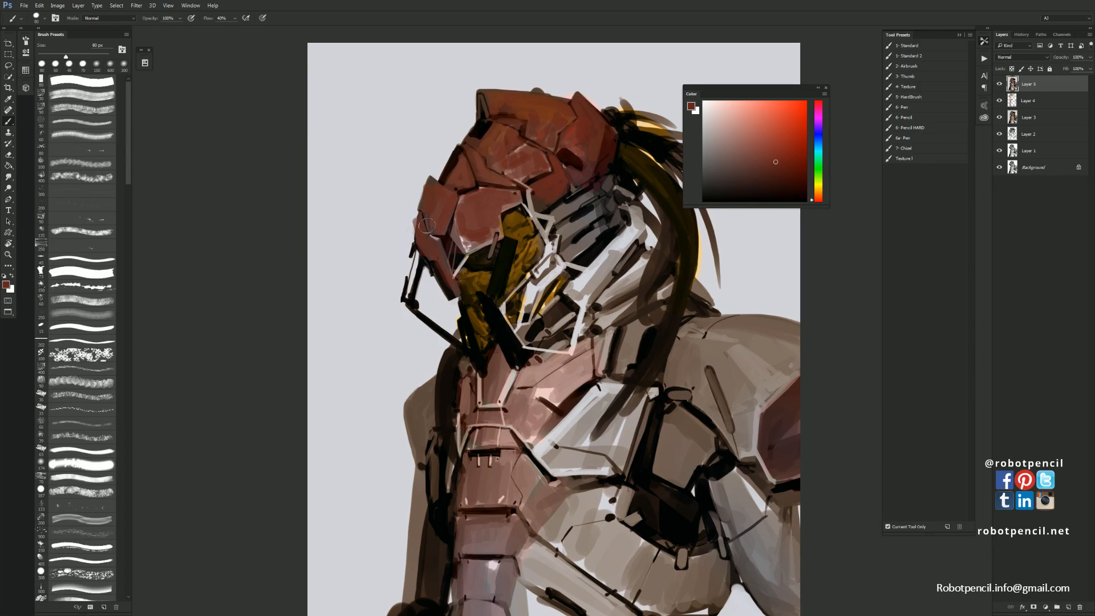
drag(427, 227, 423, 229)
alt+click(405, 186)
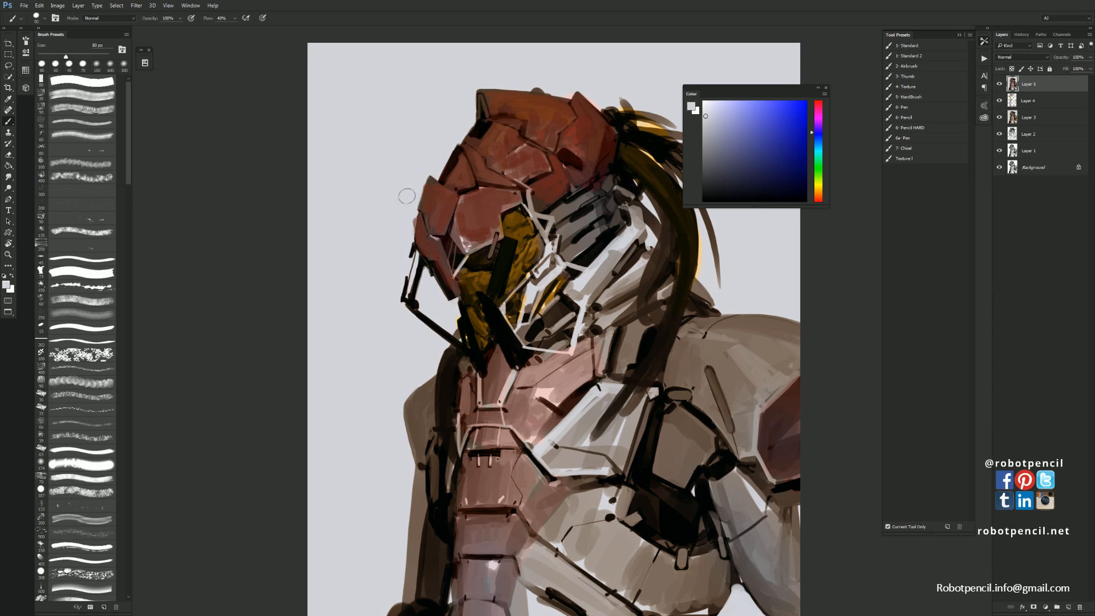
drag(417, 189, 405, 239)
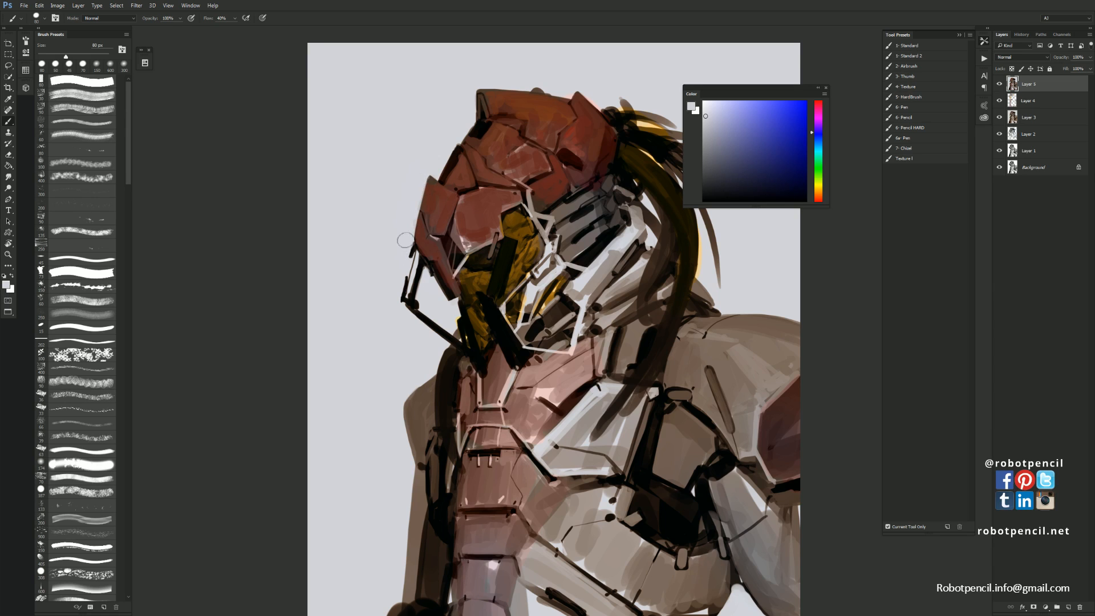
Mix a pale greyish blue, paint loose strokes into the background before the face, and flip the canvas back
click(814, 137)
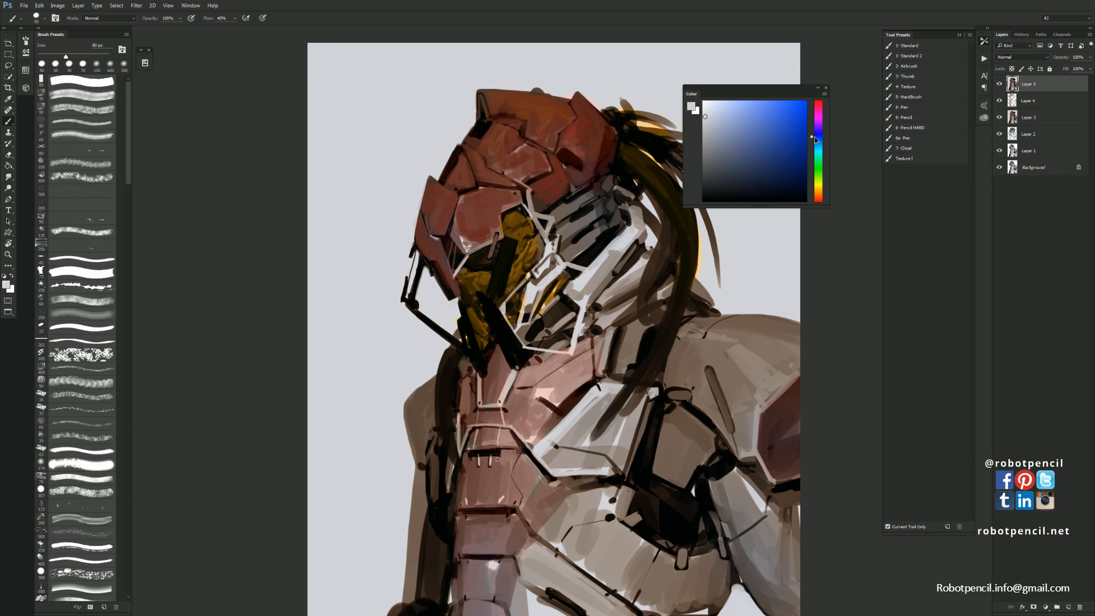
drag(815, 137, 818, 137)
click(717, 122)
mouse_move(417, 181)
mouse_down()
mouse_move(400, 245)
mouse_move(420, 173)
mouse_move(440, 171)
mouse_move(465, 121)
mouse_move(468, 60)
mouse_move(399, 194)
mouse_move(411, 206)
mouse_move(455, 101)
mouse_move(365, 296)
mouse_move(362, 191)
mouse_move(357, 335)
mouse_move(379, 273)
mouse_move(381, 341)
mouse_up()
key(ctrl+shift+h)
drag(687, 335, 589, 286)
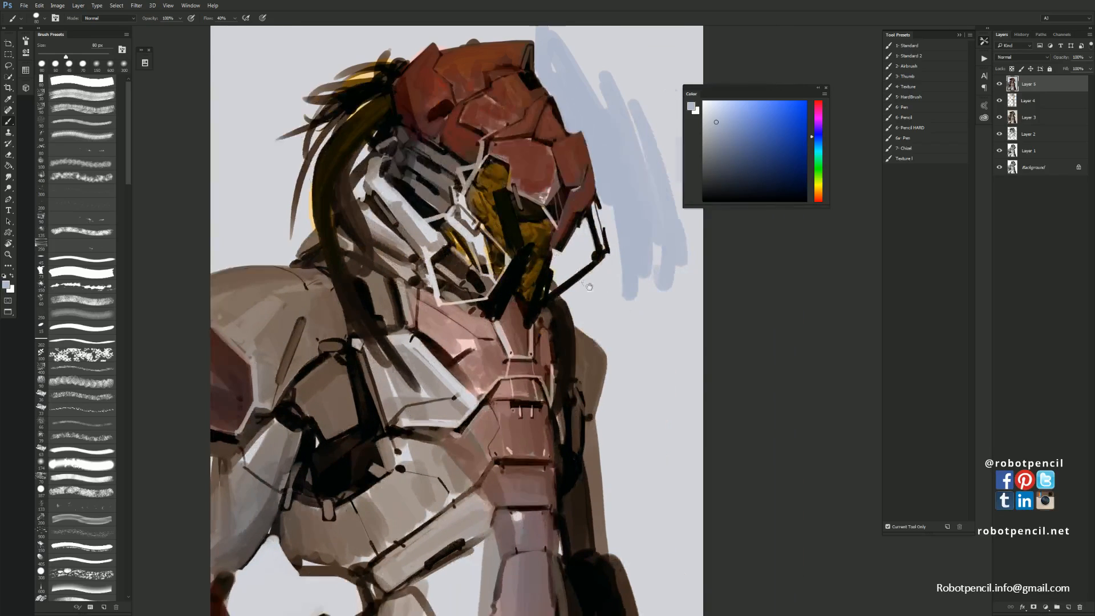
Shrink the brush and refine the thin struts in front of the face with pale blue and sampled black
drag(580, 187, 565, 201)
key(bracketleft)
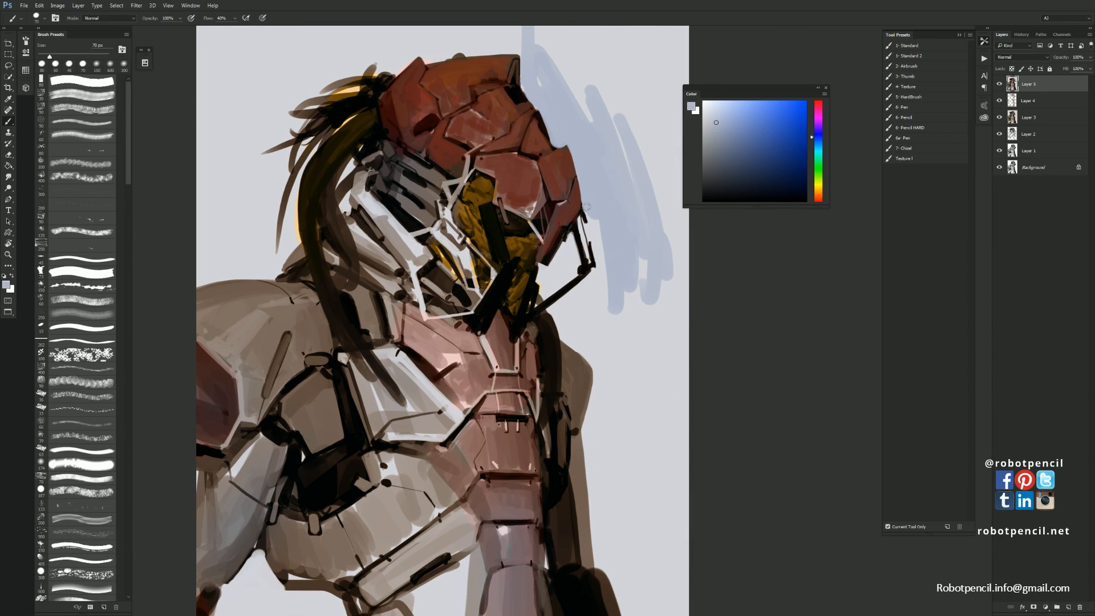
key(bracketleft)
key(bracketleft)
key(bracketleft)
key(bracketleft)
key(bracketleft)
mouse_move(591, 236)
mouse_down()
mouse_move(608, 262)
mouse_move(581, 220)
mouse_move(582, 244)
mouse_move(582, 217)
mouse_move(589, 261)
mouse_move(584, 221)
mouse_up()
key(bracketleft)
key(bracketleft)
alt+click(578, 244)
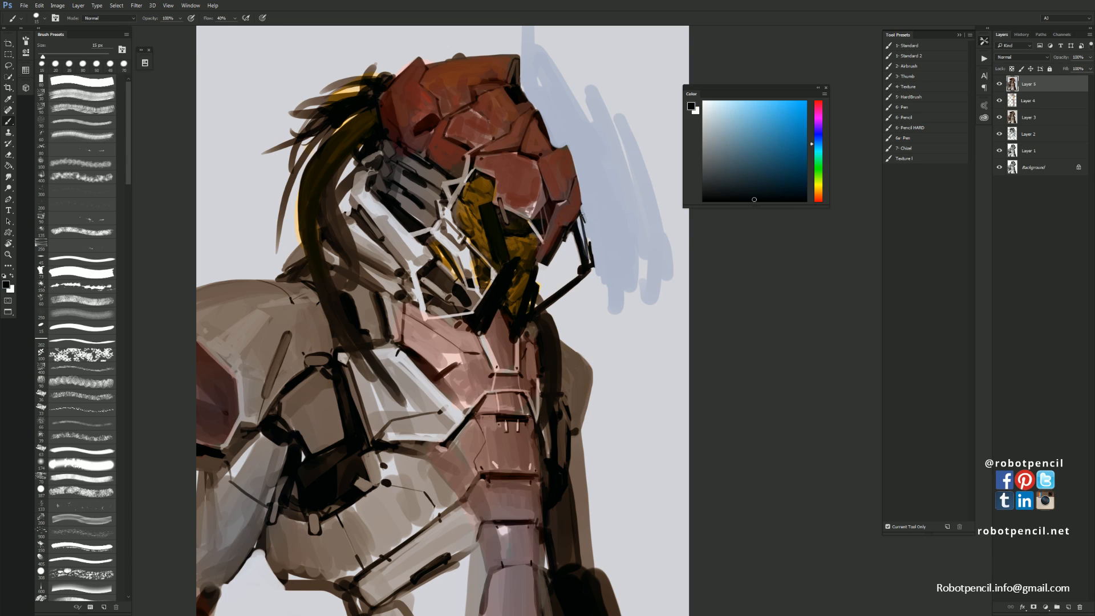
alt+click(617, 227)
alt+click(469, 68)
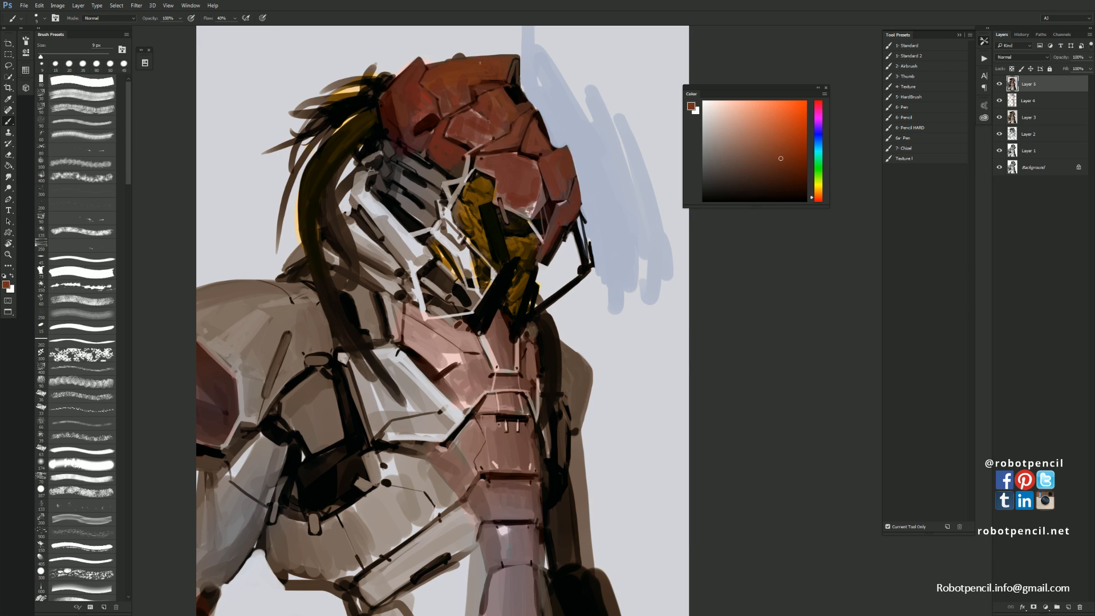
Mix a muted orange-brown and add small strokes to the helmet's centre and rear plates
alt+click(455, 101)
key(bracketright)
key(bracketright)
click(749, 166)
drag(816, 199, 815, 196)
drag(446, 105, 454, 91)
alt+click(431, 84)
Reset the colours to default black and white, and try strokes across the chest, undoing them
key(z)
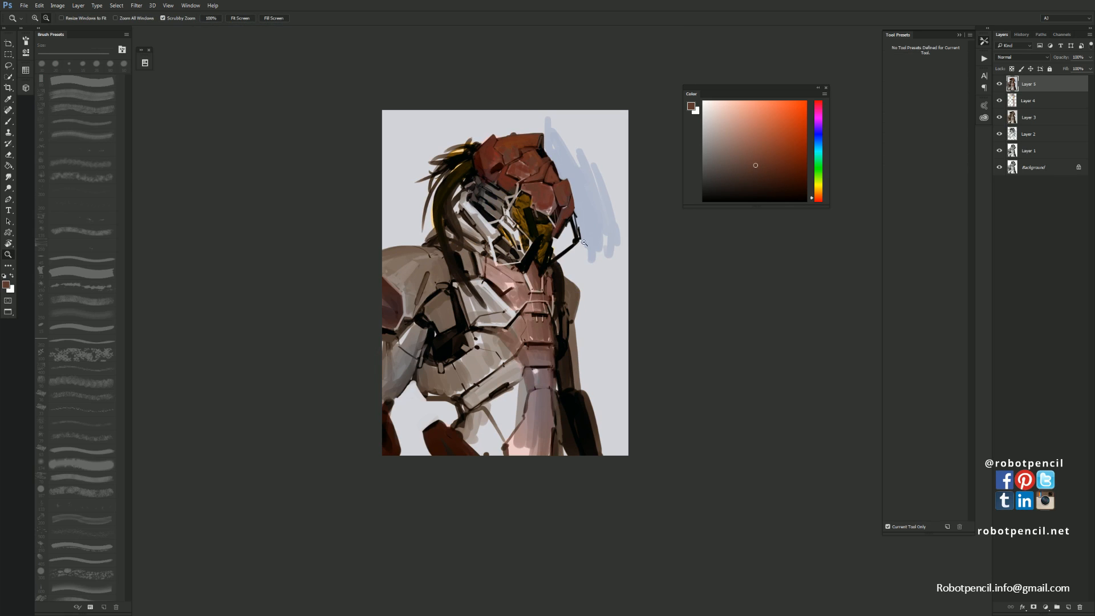
key(ctrl+minus)
click(591, 285)
click(591, 284)
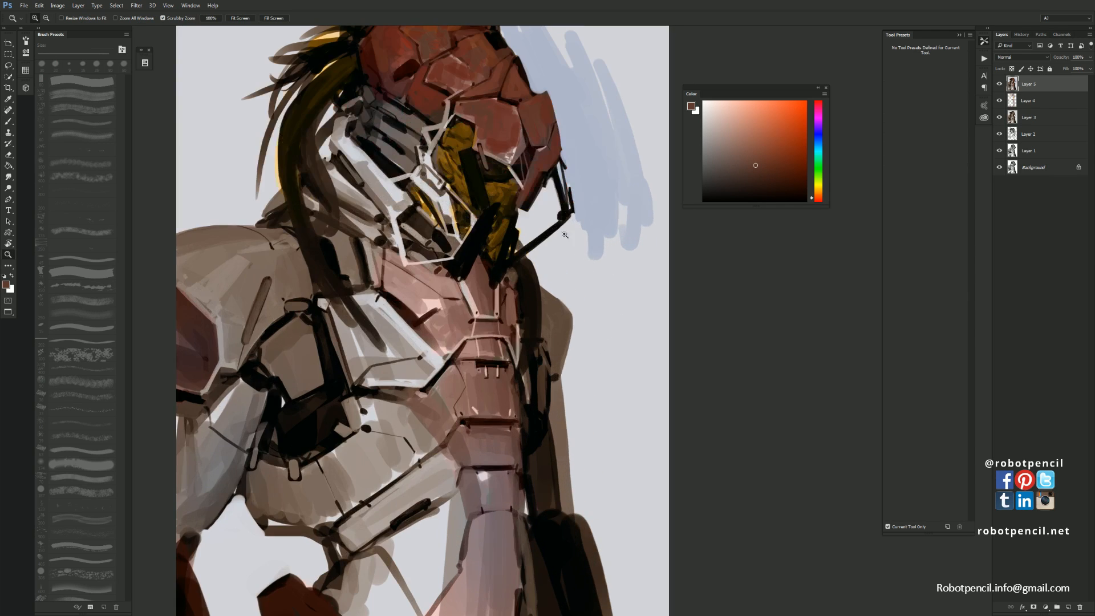
click(591, 285)
key(b)
drag(513, 96, 445, 74)
mouse_move(513, 69)
mouse_down()
mouse_move(458, 53)
mouse_move(542, 194)
mouse_move(492, 392)
mouse_up()
key(d)
key(ctrl+z)
drag(394, 359, 489, 322)
drag(494, 448, 394, 360)
key(ctrl+z)
key(z)
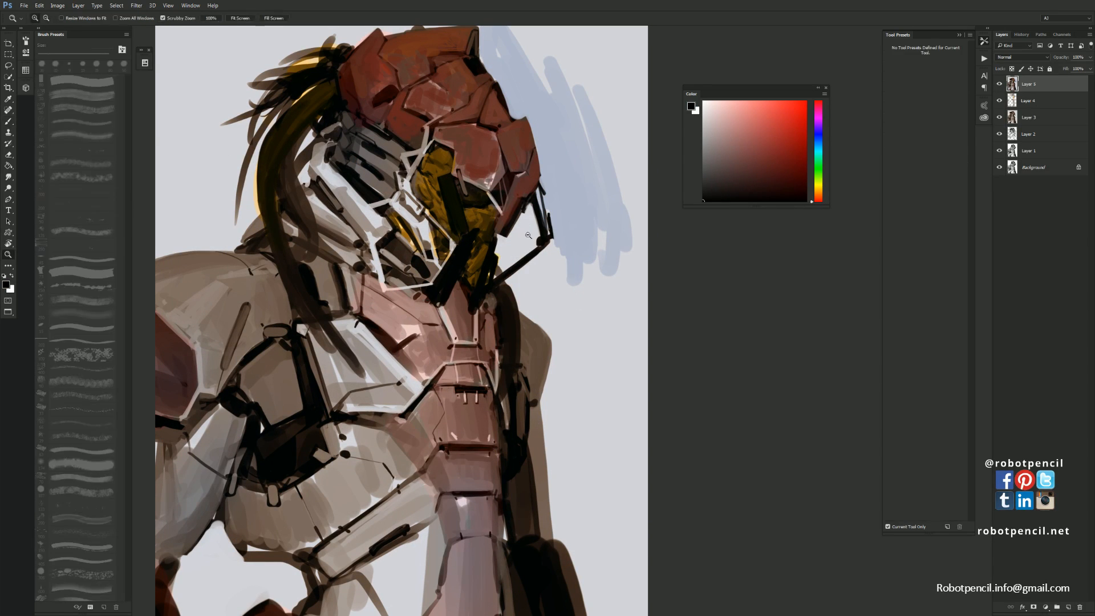
Try shading the helmet with soft black strokes using the Airbrush tool preset, first large and again at a smaller size
alt+click(529, 241)
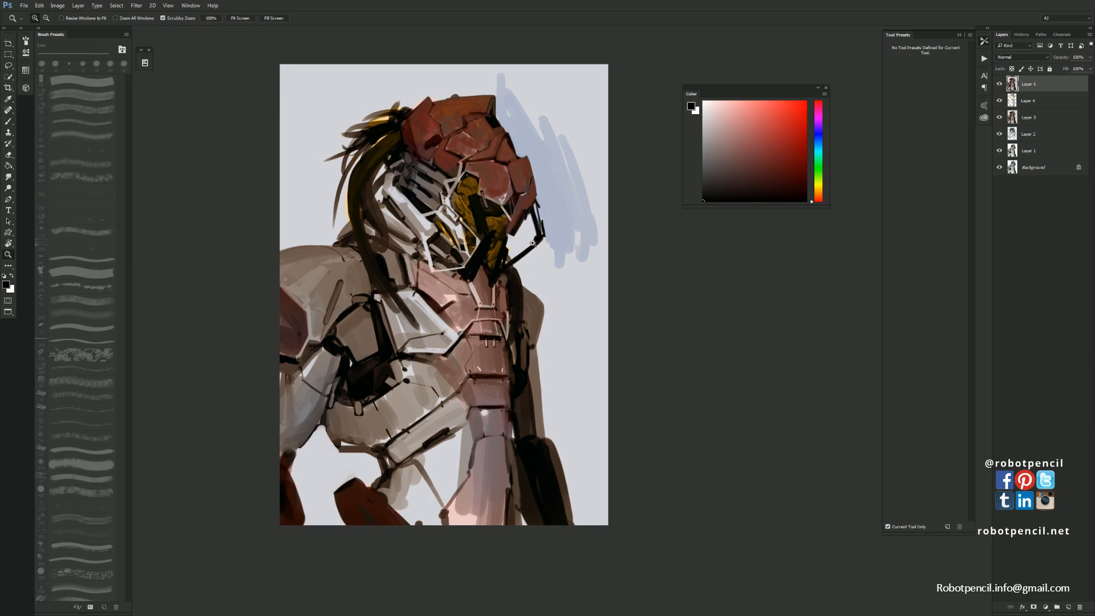
click(515, 160)
key(b)
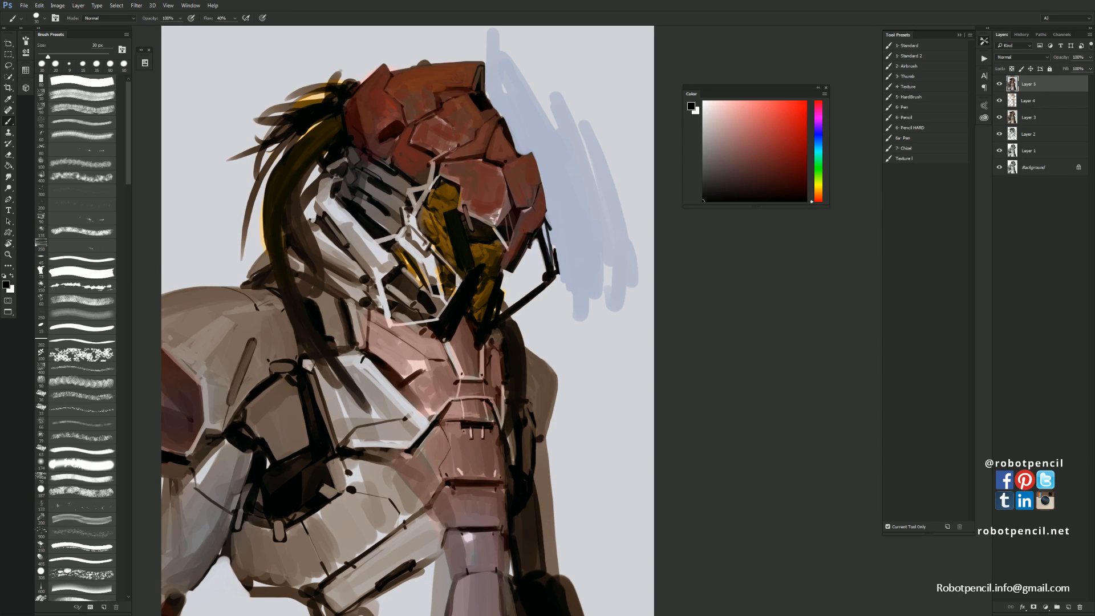
click(922, 68)
mouse_move(356, 100)
mouse_down()
mouse_move(473, 94)
mouse_move(542, 204)
mouse_up()
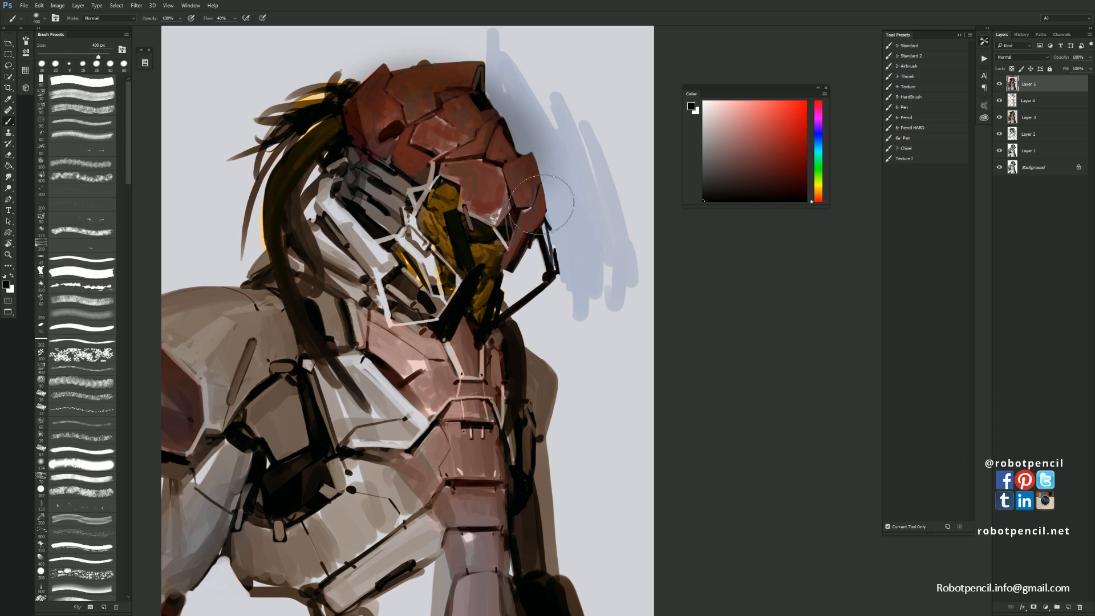
key(ctrl+z)
key(bracketleft)
key(bracketleft)
drag(391, 77, 520, 144)
key(ctrl+z)
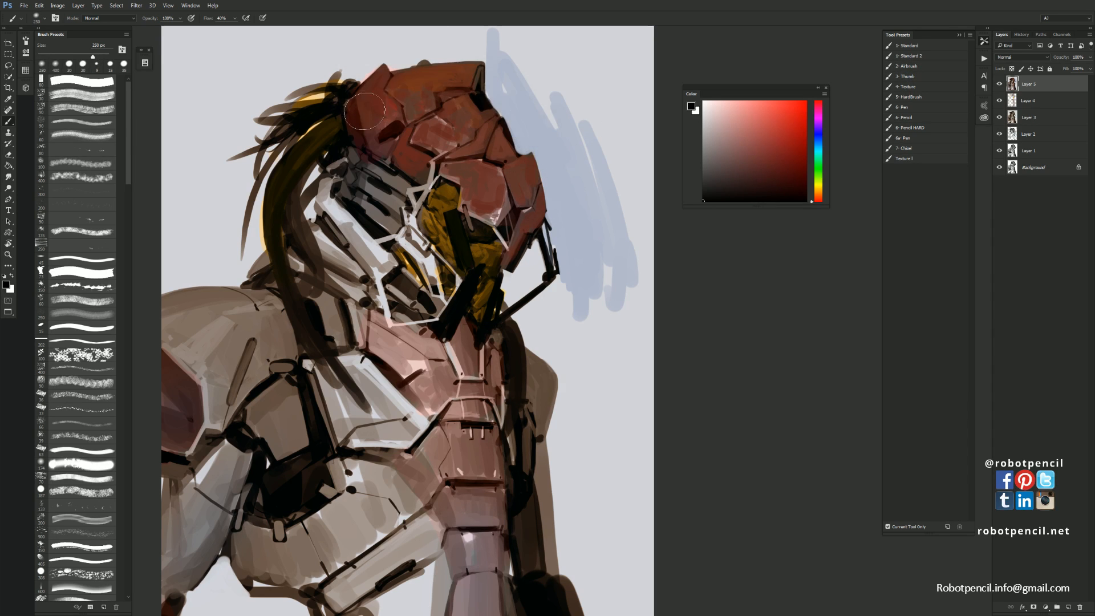
Airbrush soft black beside the helmet's front edge and cover it with sampled pale blue using the Standard 2 tool preset
mouse_move(365, 111)
mouse_down()
mouse_move(448, 78)
mouse_move(545, 166)
mouse_move(494, 113)
mouse_move(546, 222)
mouse_move(529, 150)
mouse_move(565, 251)
mouse_up()
click(710, 167)
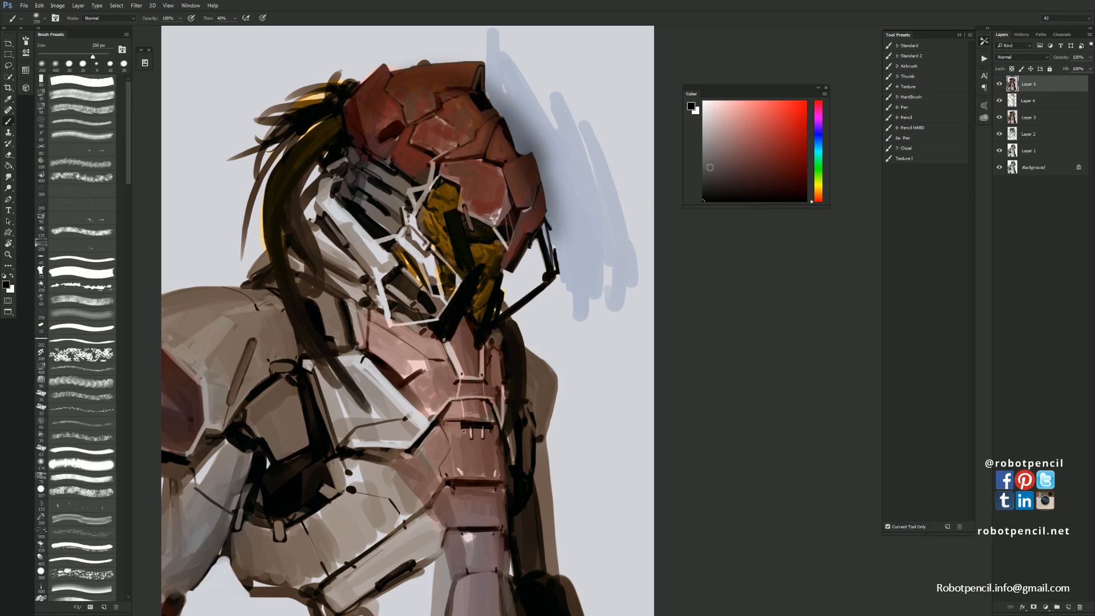
click(936, 58)
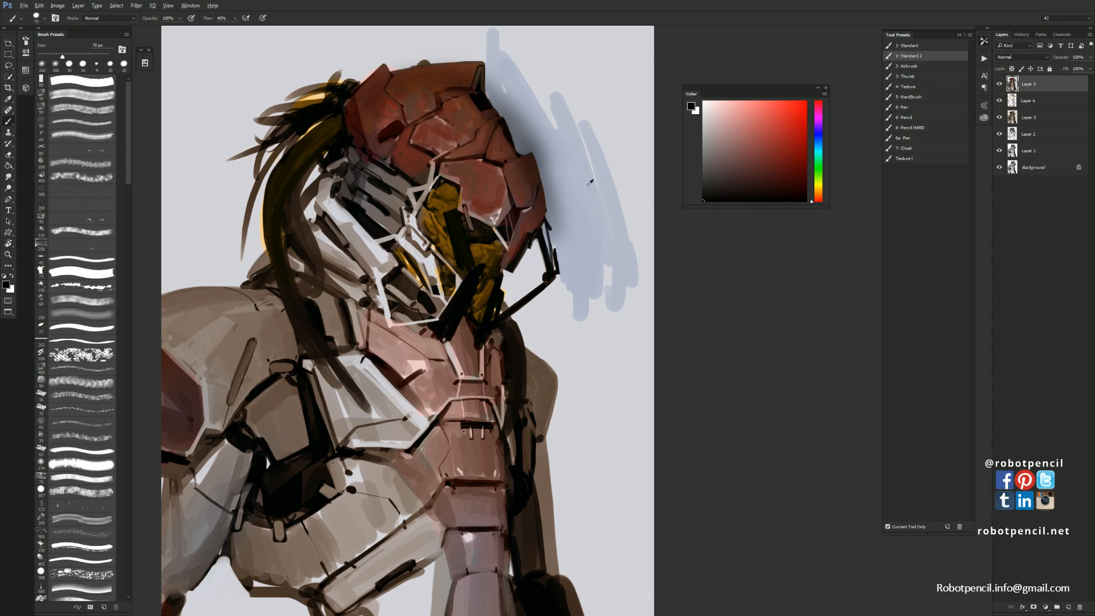
alt+click(564, 151)
mouse_move(563, 191)
mouse_down()
mouse_move(549, 157)
mouse_move(562, 229)
mouse_up()
mouse_move(529, 121)
mouse_down()
mouse_move(522, 146)
mouse_move(494, 94)
mouse_up()
key(bracketleft)
key([)
mouse_move(507, 101)
mouse_down()
mouse_move(535, 121)
mouse_move(544, 134)
mouse_move(542, 132)
mouse_up()
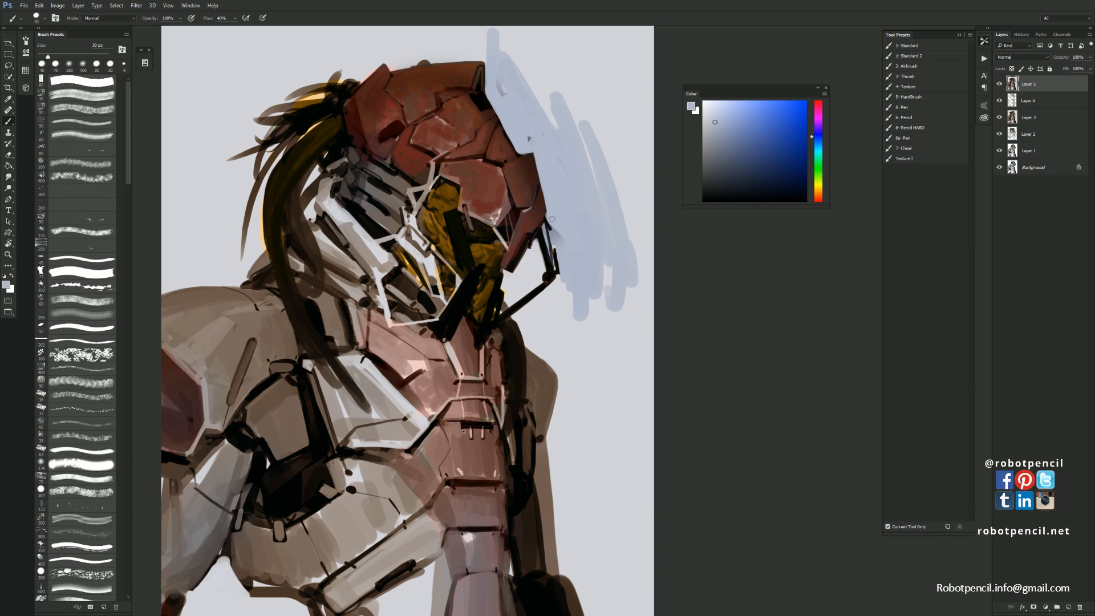
Extend the pale blue background along the helmet's crown and above it, enlarging the brush for the wider strokes
drag(557, 81, 552, 125)
drag(481, 57, 407, 64)
mouse_move(487, 52)
mouse_down()
mouse_move(405, 67)
mouse_move(497, 61)
mouse_move(492, 38)
mouse_move(471, 39)
mouse_move(493, 35)
mouse_move(472, 46)
mouse_move(476, 29)
mouse_move(487, 16)
mouse_move(496, 33)
mouse_move(535, 28)
mouse_up()
key(bracketright)
key(bracketright)
key(bracketright)
drag(561, 98, 565, 155)
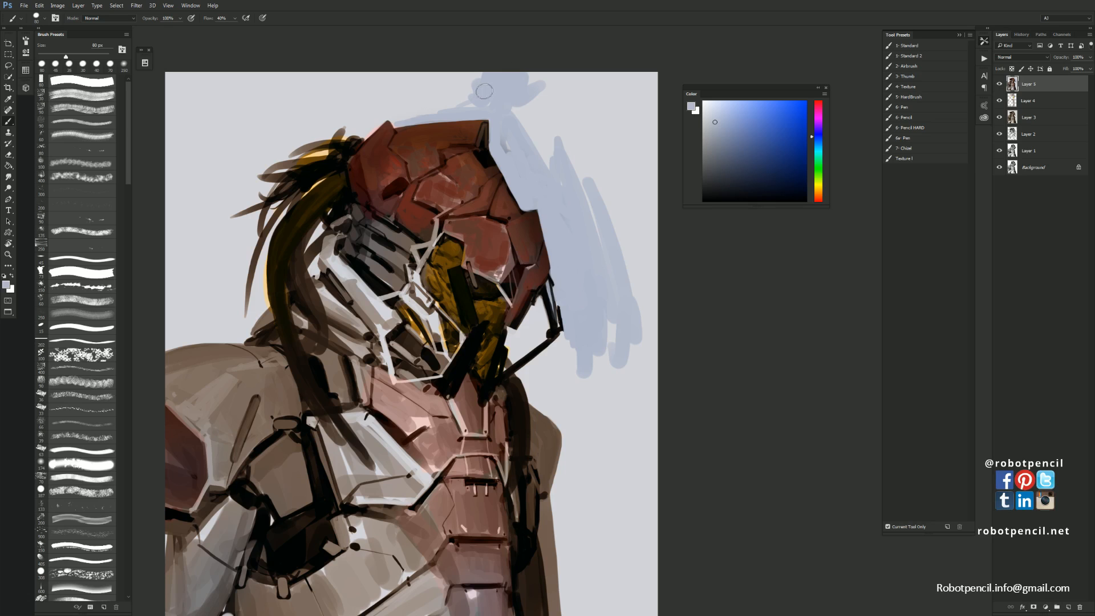
mouse_move(484, 91)
mouse_down()
mouse_move(514, 113)
mouse_move(512, 140)
mouse_move(502, 137)
mouse_move(540, 72)
mouse_move(551, 70)
mouse_move(517, 121)
mouse_move(547, 139)
mouse_move(574, 89)
mouse_move(595, 95)
mouse_move(593, 172)
mouse_move(577, 130)
mouse_move(590, 66)
mouse_move(622, 112)
mouse_move(594, 172)
mouse_move(623, 87)
mouse_move(597, 153)
mouse_up()
Sample nearby pale blues and fill the background between the helmet and the canvas's upper side edge
alt+click(639, 86)
mouse_move(640, 86)
mouse_down()
mouse_move(604, 143)
mouse_move(598, 103)
mouse_move(605, 133)
mouse_move(628, 107)
mouse_move(619, 62)
mouse_move(570, 79)
mouse_move(590, 81)
mouse_move(607, 171)
mouse_move(636, 106)
mouse_move(616, 146)
mouse_move(580, 143)
mouse_move(547, 143)
mouse_up()
alt+click(594, 124)
alt+click(562, 87)
alt+click(609, 89)
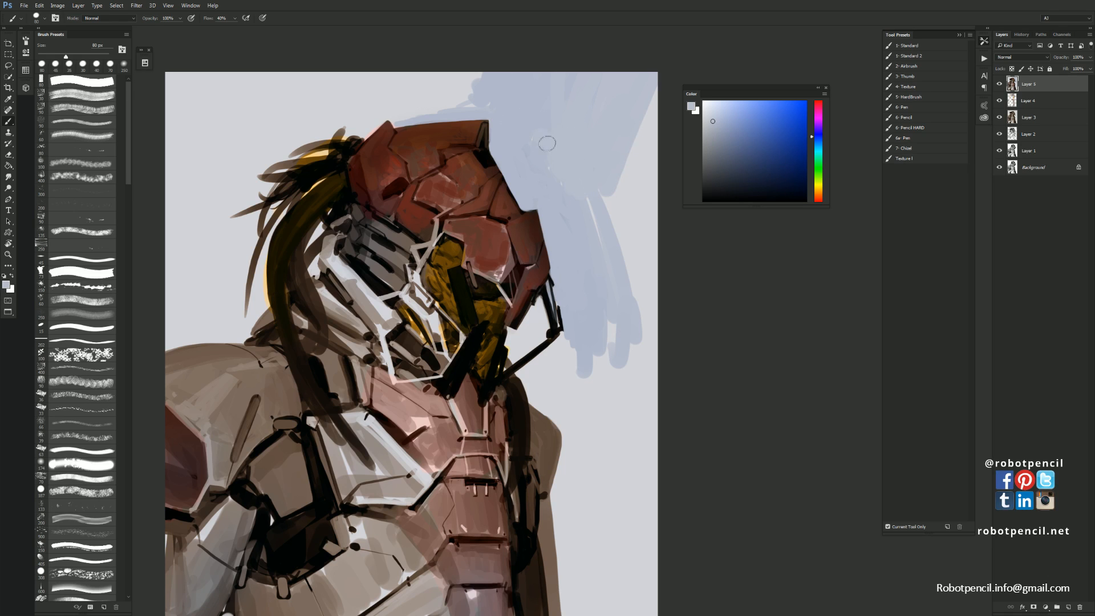
mouse_move(634, 129)
mouse_down()
mouse_move(618, 231)
mouse_move(565, 154)
mouse_move(619, 234)
mouse_up()
alt+click(591, 240)
mouse_move(590, 194)
mouse_down()
mouse_move(645, 184)
mouse_move(626, 289)
mouse_move(585, 175)
mouse_up()
Fill out the pale blue patch in front of the face with a larger brush, and reduce the brush to 10 px
key(bracketright)
drag(570, 213, 566, 244)
drag(557, 178, 557, 263)
drag(594, 169, 589, 252)
mouse_move(608, 194)
mouse_down()
mouse_move(627, 143)
mouse_move(619, 209)
mouse_move(578, 239)
mouse_move(550, 252)
mouse_move(544, 219)
mouse_move(509, 240)
mouse_move(529, 224)
mouse_move(491, 205)
mouse_move(496, 185)
mouse_move(469, 232)
mouse_move(500, 188)
mouse_move(508, 211)
mouse_move(468, 243)
mouse_move(498, 223)
mouse_move(479, 235)
mouse_up()
key(bracketleft)
key(bracketleft)
key(bracketleft)
key(bracketleft)
key(bracketleft)
key(bracketleft)
key(bracketleft)
key(bracketleft)
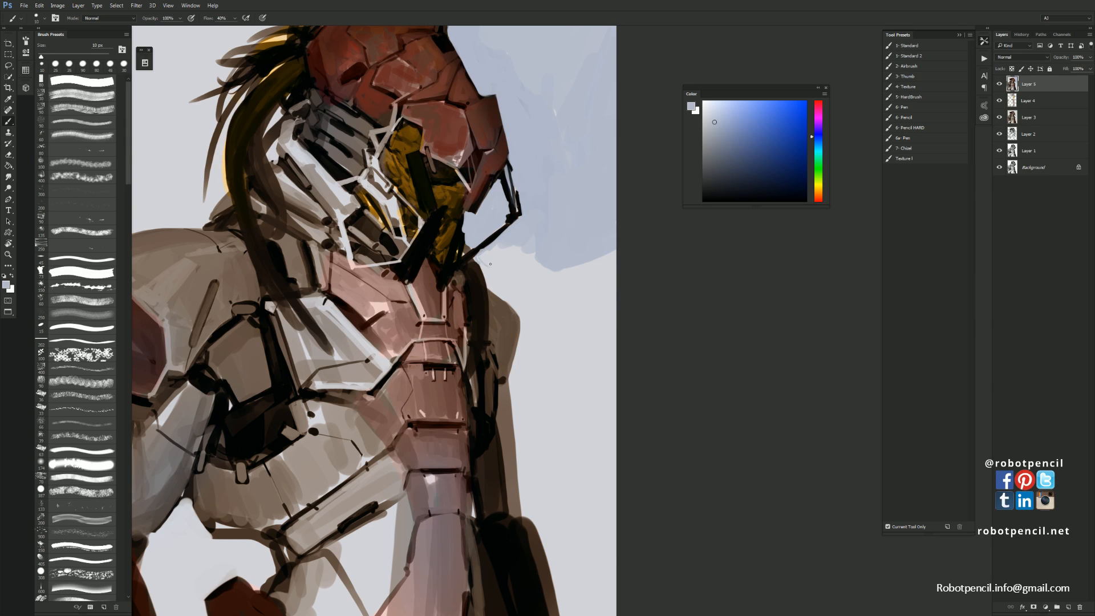
Check the whole figure zoomed out and mirrored horizontally, and restore the original orientation with the helmet in close view
key(z)
alt+click(568, 268)
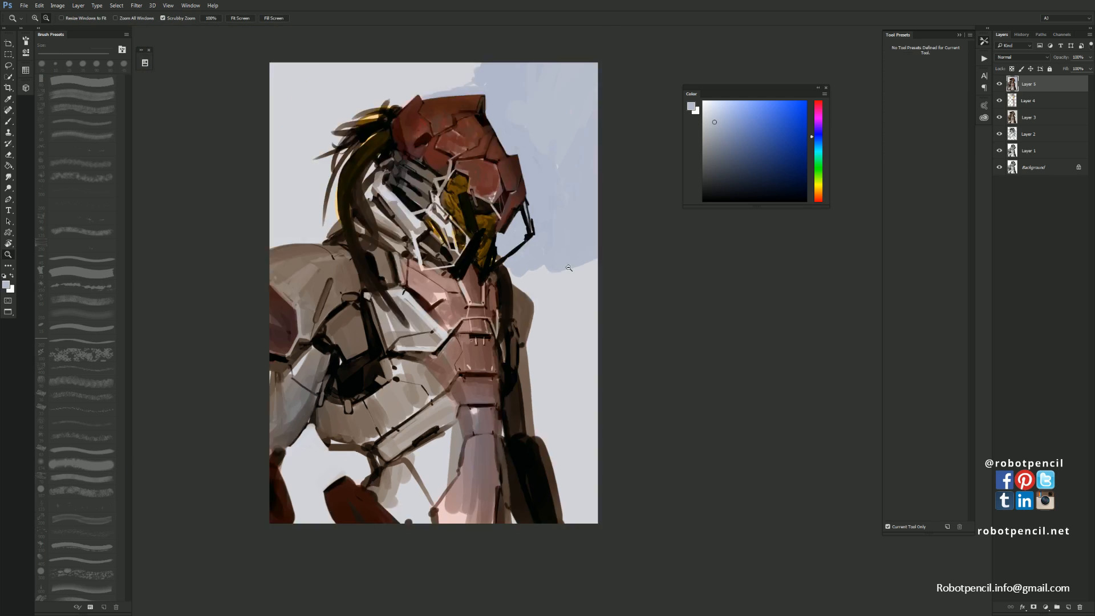
alt+click(570, 268)
alt+click(571, 269)
key(ctrl+shift+h)
click(522, 262)
click(522, 261)
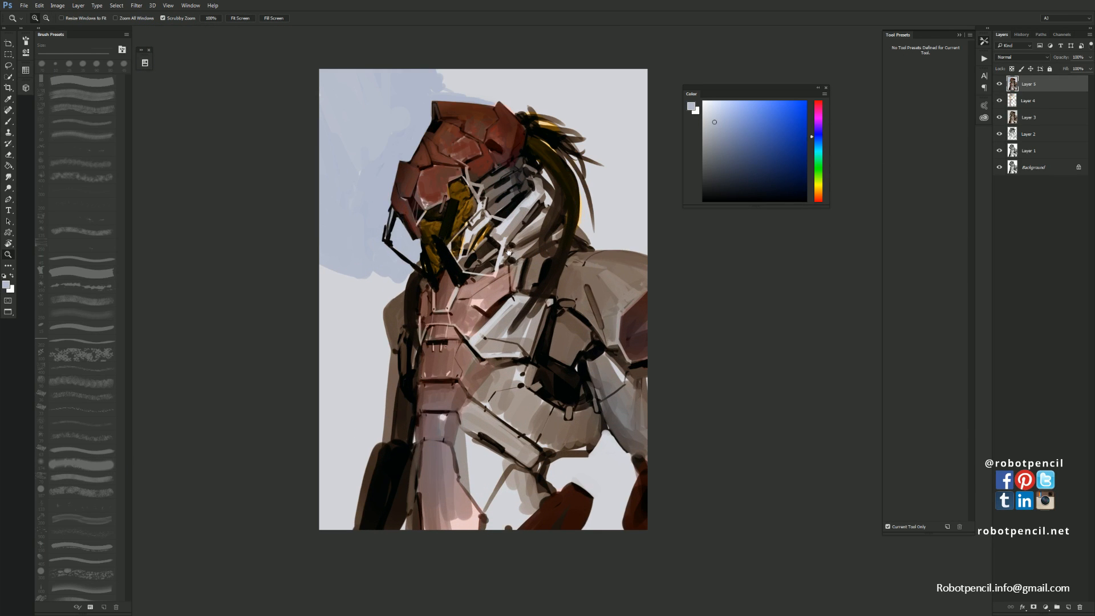
drag(508, 252, 530, 291)
click(514, 266)
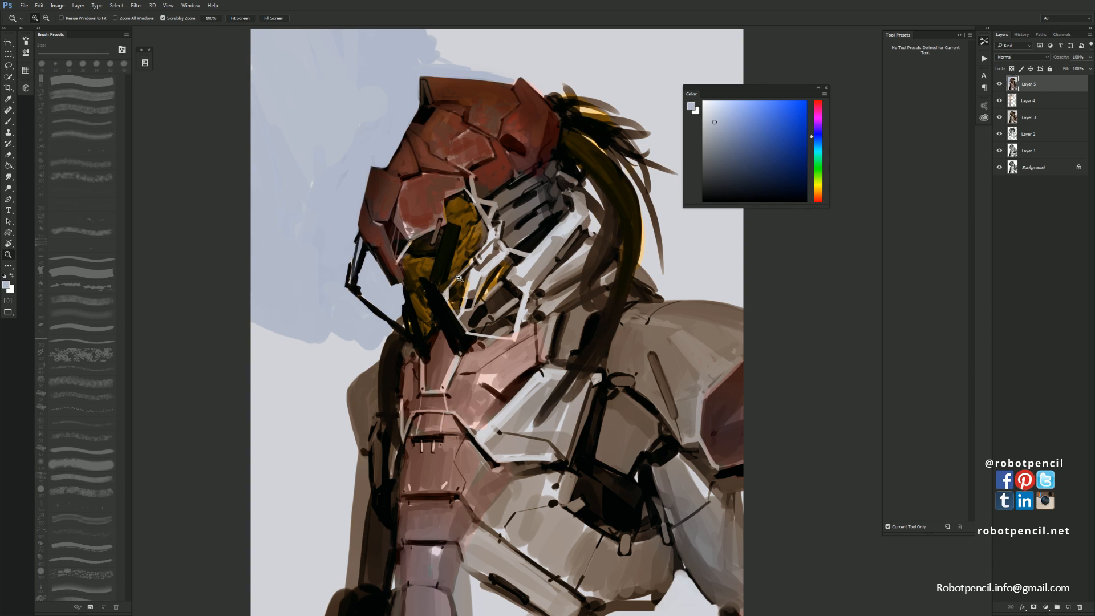
key(ctrl+shift+h)
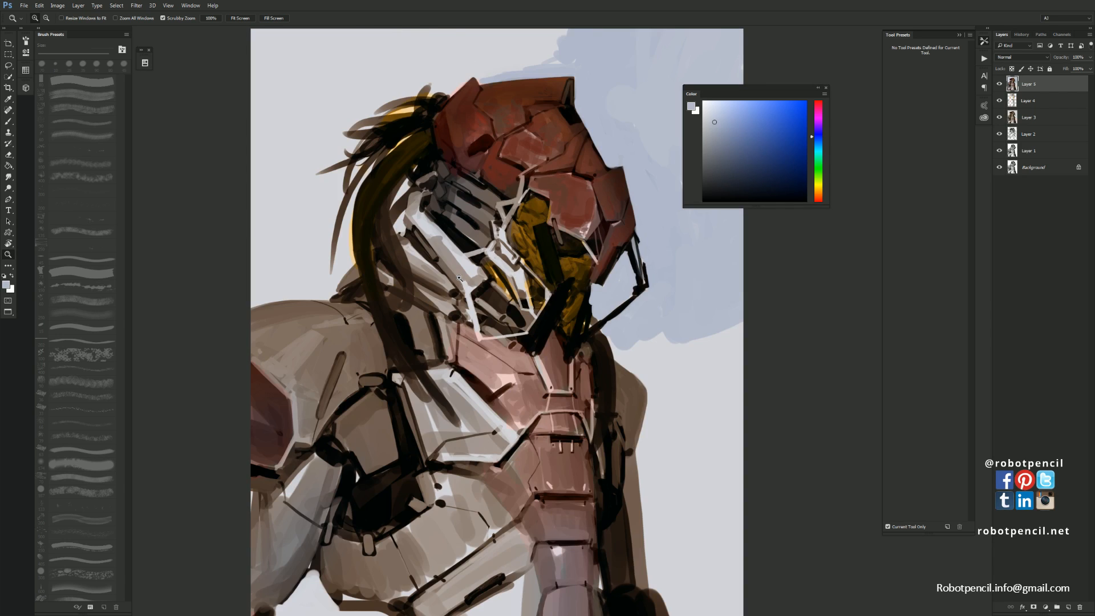
drag(521, 194, 458, 251)
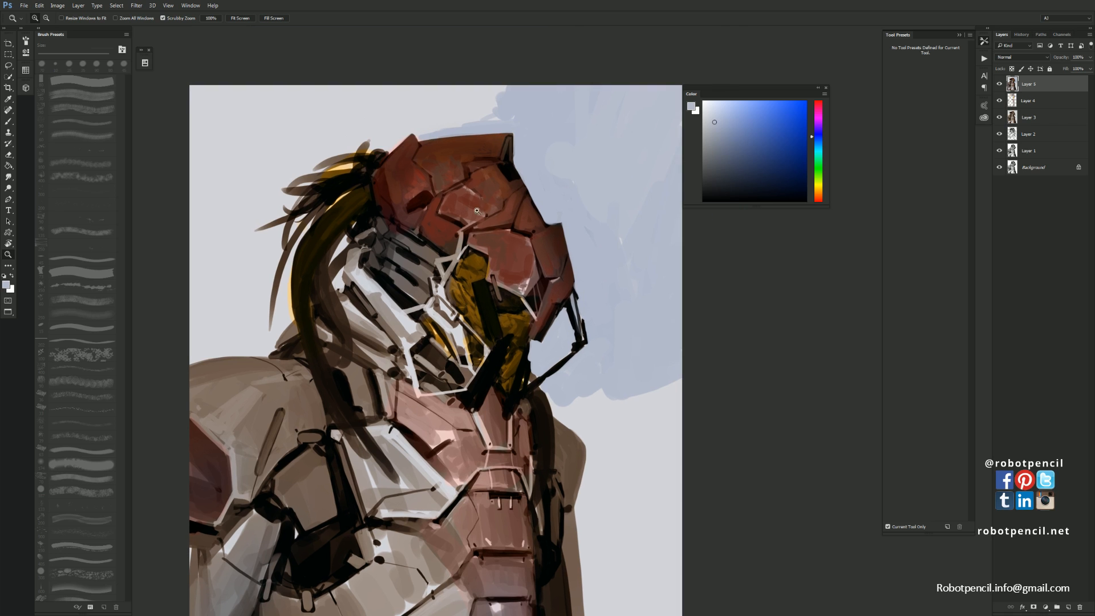
Sample the helmet's reds and refine the rear plate and crown with a brush reduced to 35 px
key(b)
alt+click(413, 178)
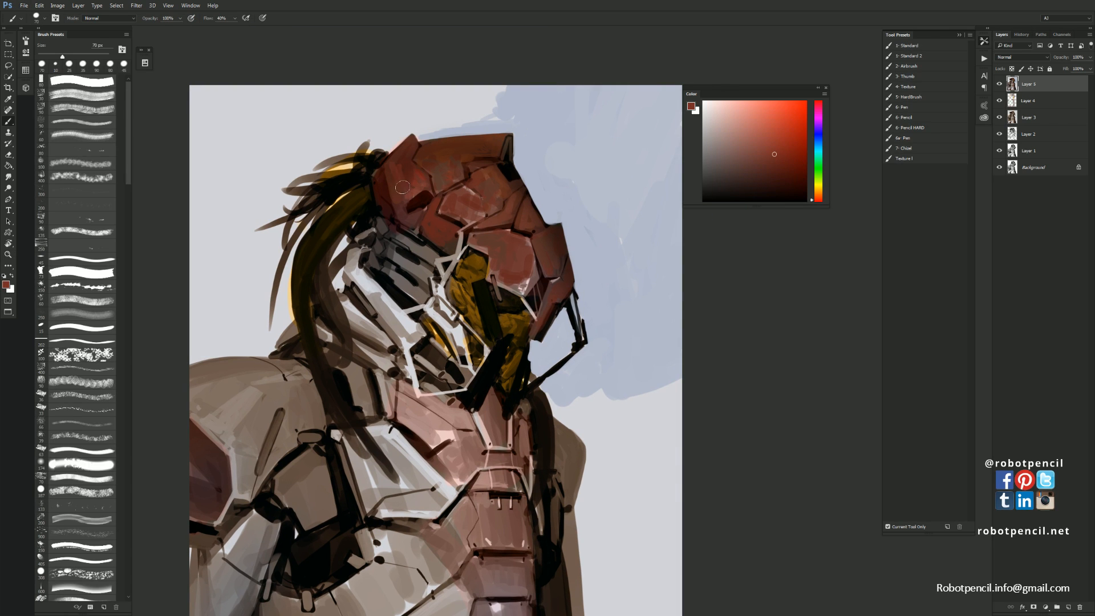
key(bracketleft)
key(bracketleft)
key(bracketleft)
key(bracketleft)
key(bracketleft)
drag(411, 178, 401, 188)
alt+click(455, 173)
alt+click(424, 156)
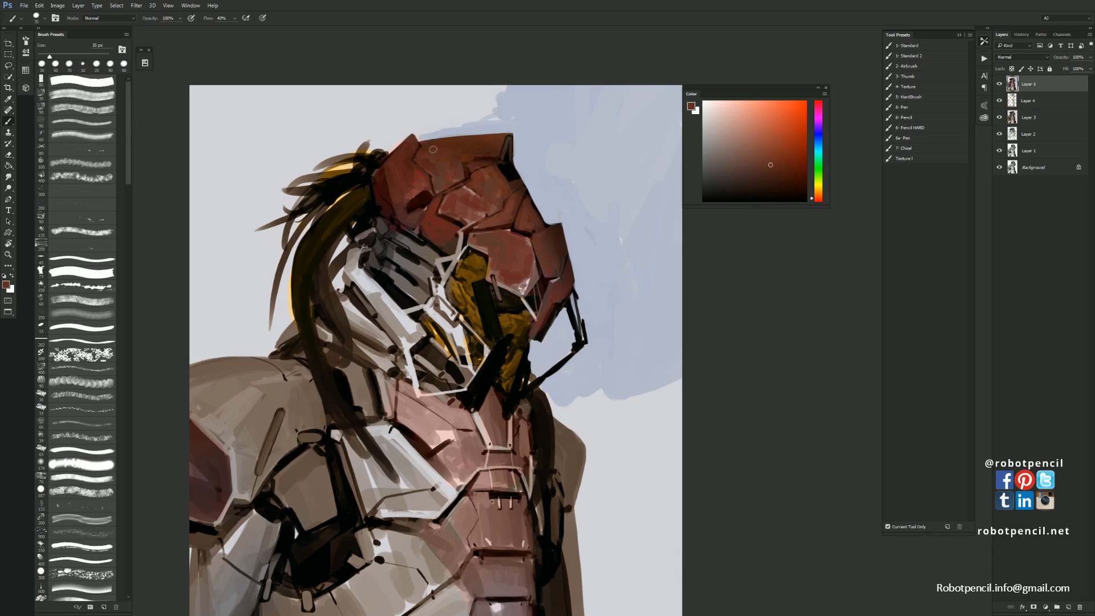
Mix a muted orange-tan and paint warm highlights on the helmet's central plate with a 40 px brush
alt+click(471, 189)
alt+click(475, 190)
click(817, 190)
click(740, 134)
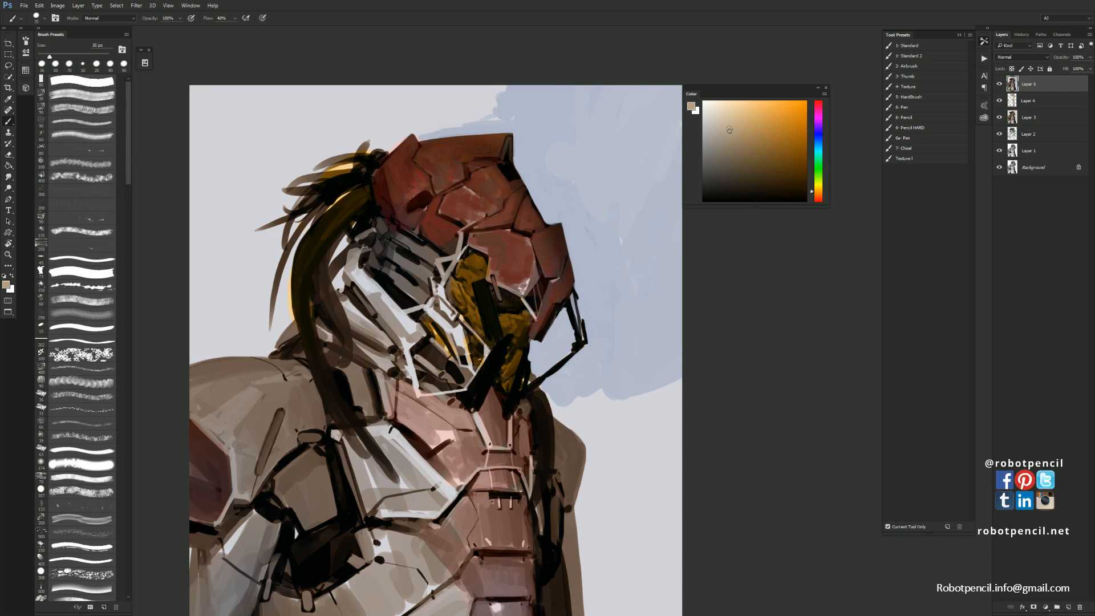
key(bracketleft)
key(bracketleft)
key(bracketleft)
click(761, 132)
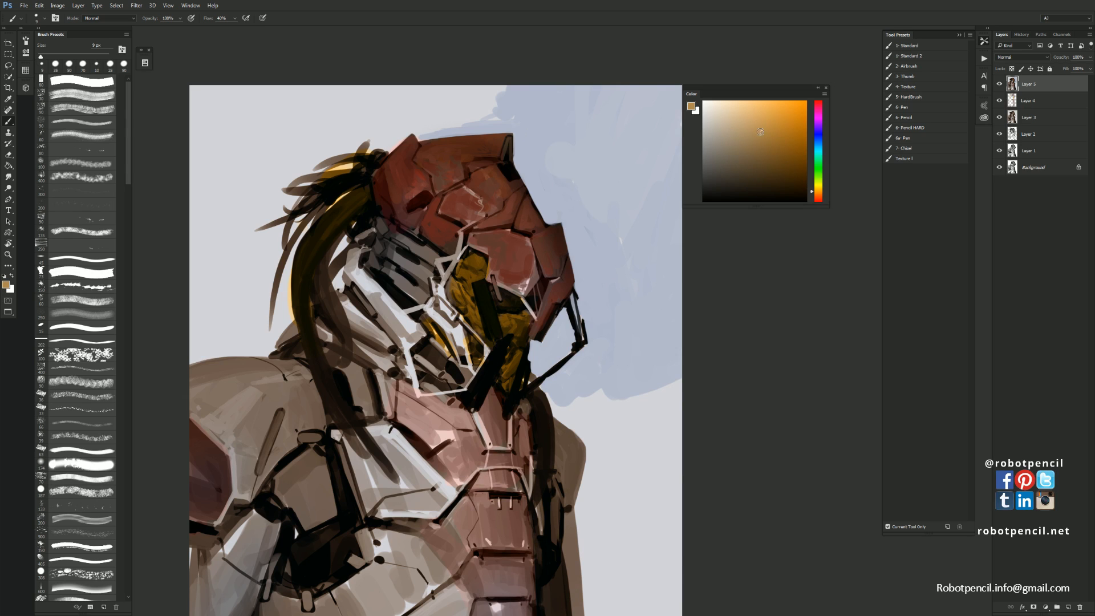
key(bracketright)
key(bracketright)
key(bracketright)
key(bracketright)
key(bracketright)
drag(476, 201, 467, 200)
alt+click(473, 199)
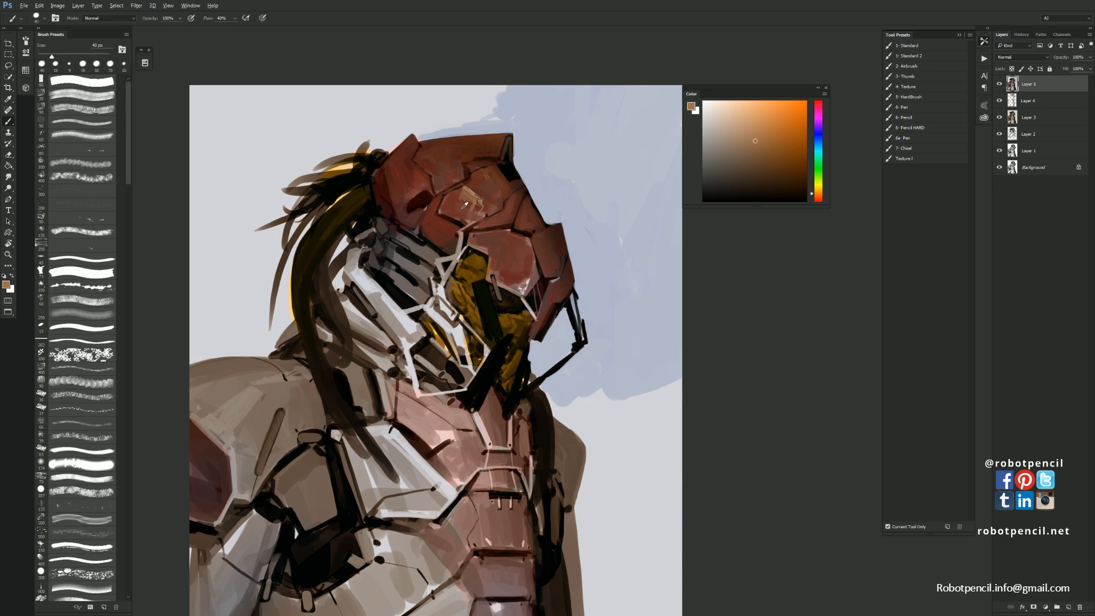
alt+click(465, 205)
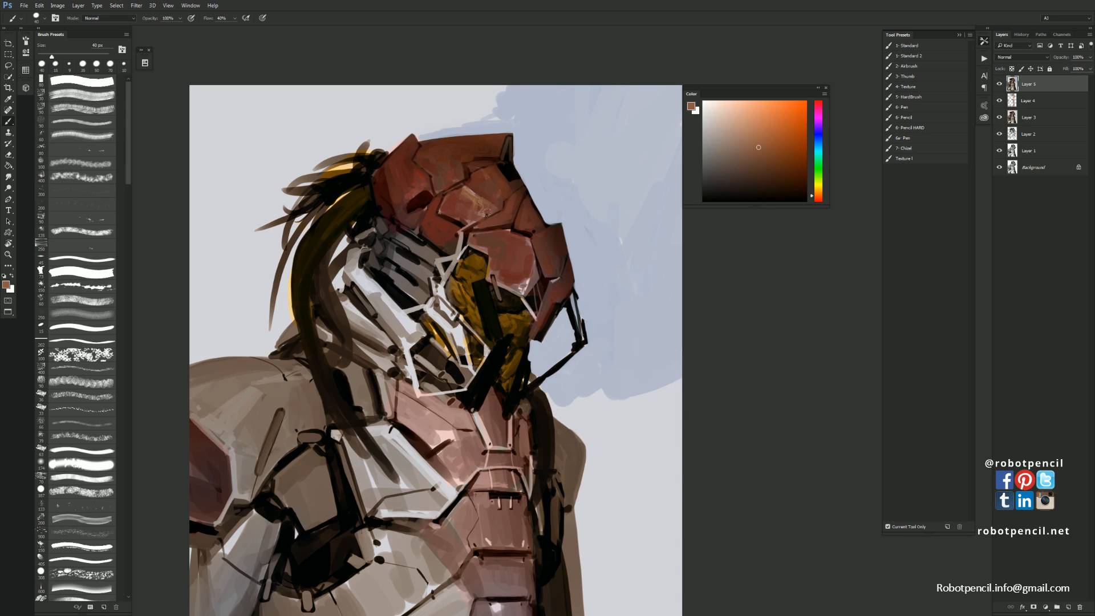
mouse_move(485, 213)
mouse_down()
mouse_move(479, 176)
mouse_move(463, 161)
mouse_up()
Sample brown-orange from the helmet's crown and refine its plate edges with the brush reduced to 9 px
alt+click(462, 162)
key(bracketleft)
key(bracketleft)
key(bracketleft)
key(bracketleft)
key(bracketleft)
key(bracketleft)
key(bracketleft)
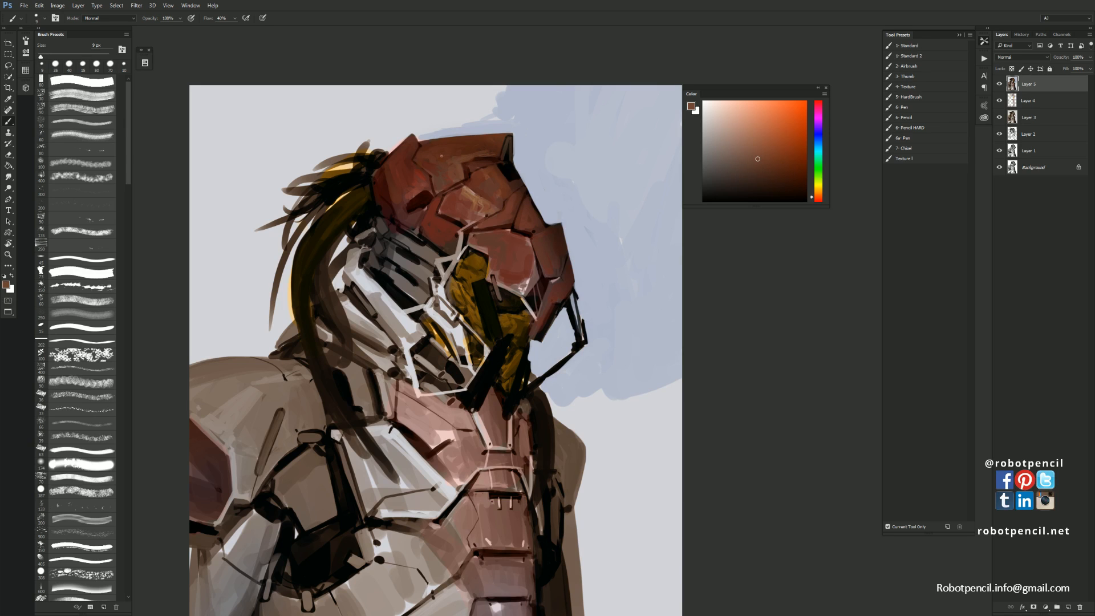
alt+click(482, 154)
Enlarge the brush to 125 px and dab saturated red-orange on the helmet's rear plate
alt+click(542, 194)
key(bracketright)
key(bracketright)
key(bracketright)
key(bracketright)
key(bracketright)
key(bracketright)
key(bracketright)
key(bracketright)
key(bracketright)
key(bracketright)
click(426, 181)
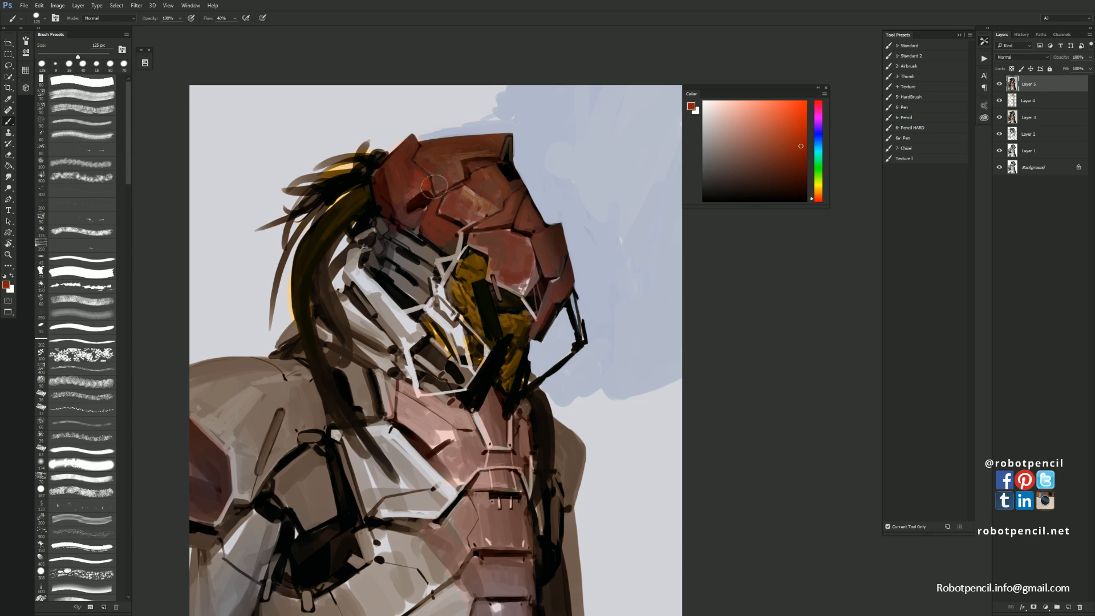
Shrink the brush and refine the helmet's central plate with reds and oranges sampled from the surrounding armour
alt+click(423, 182)
key(bracketleft)
key(bracketleft)
key(bracketleft)
key(bracketleft)
key(bracketleft)
key(bracketleft)
key(bracketleft)
mouse_move(473, 183)
mouse_down()
mouse_move(483, 186)
mouse_move(477, 206)
mouse_up()
alt+click(488, 199)
key(bracketright)
key(bracketright)
alt+click(525, 188)
alt+click(470, 199)
Reduce the brush to 10 px and draw a thin tan edge accent on the plate behind the helmet's centre
key(bracketleft)
key(bracketleft)
key(bracketleft)
key(bracketleft)
key(bracketleft)
key(bracketleft)
key(bracketleft)
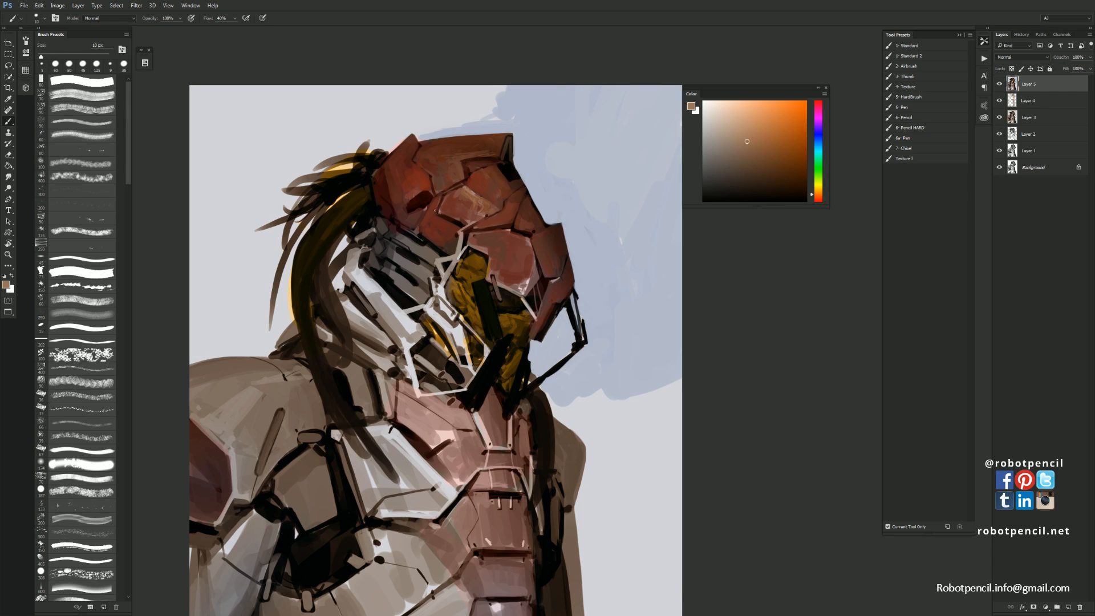
drag(436, 210, 439, 198)
Review the whole figure zoomed out, mirror the canvas horizontally, and return to a close view of the helmet
key(z)
alt+click(522, 255)
alt+click(522, 255)
key(ctrl+shift+h)
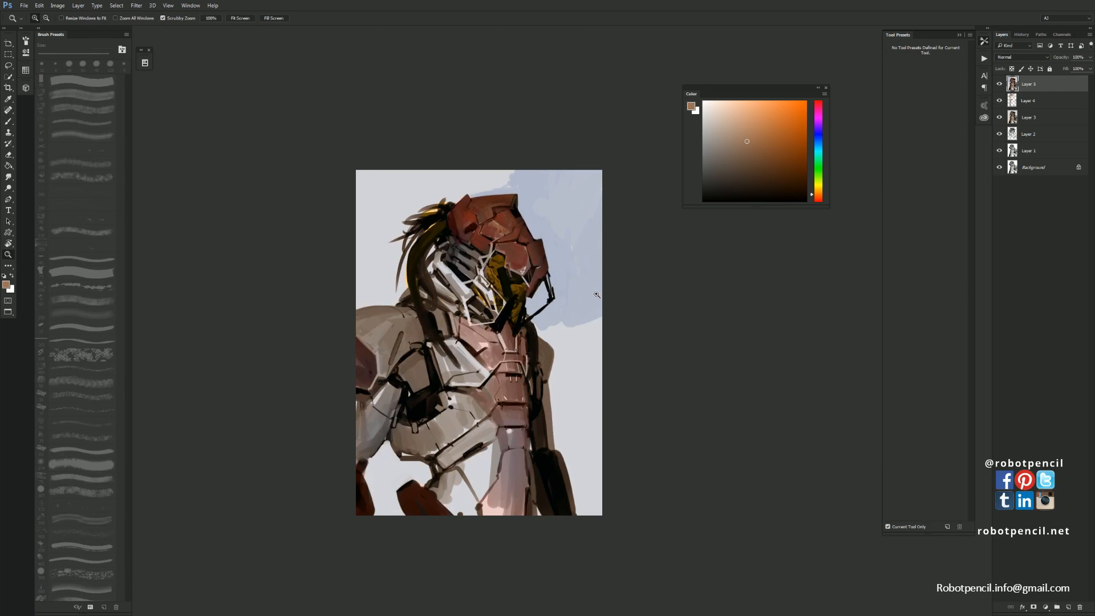
key(b)
key(z)
click(456, 223)
key(b)
Sample red-orange from the mirrored helmet and paint over its central plates with an enlarged brush
alt+click(472, 237)
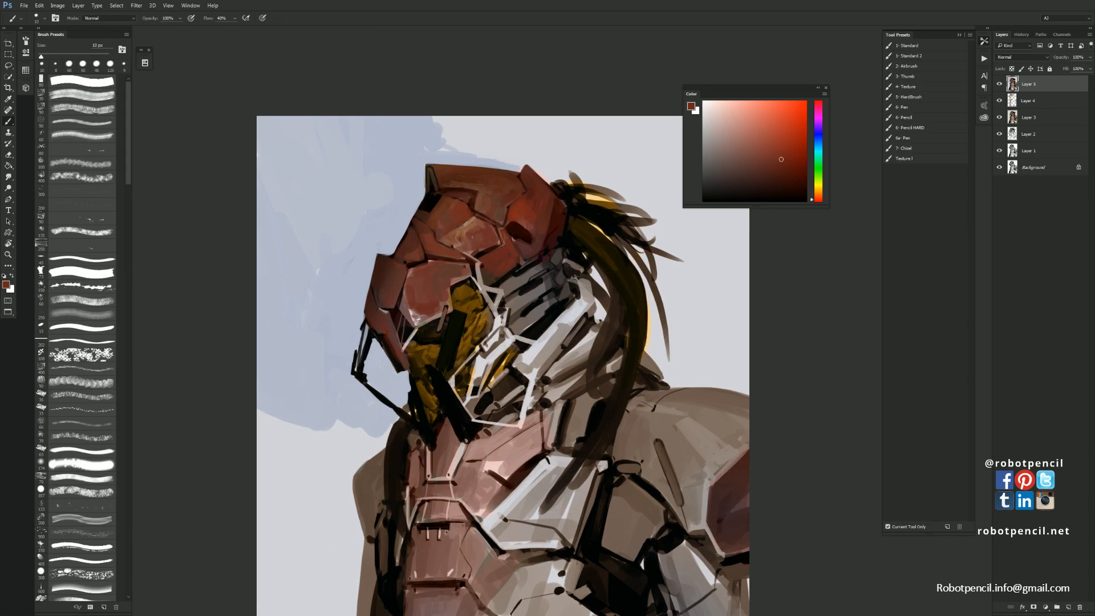
alt+click(527, 210)
key(bracketright)
key(bracketright)
key(bracketright)
key(bracketright)
key(bracketright)
key(bracketright)
key(bracketright)
key(bracketright)
drag(471, 232, 491, 235)
Enlarge the brush further and brush saturated red-orange across the helmet's face plate and crown
key(bracketright)
key(bracketright)
key(bracketright)
key(bracketright)
drag(456, 268, 455, 275)
mouse_move(487, 200)
mouse_down()
mouse_move(500, 200)
mouse_move(497, 185)
mouse_move(466, 183)
mouse_move(506, 181)
mouse_move(513, 192)
mouse_move(446, 209)
mouse_move(455, 214)
mouse_up()
alt+click(495, 183)
Reduce the brush to 30 px and refine the helmet's crown with sampled dark red-orange
key([)
alt+click(492, 189)
key([)
key([)
key([)
key([)
key([)
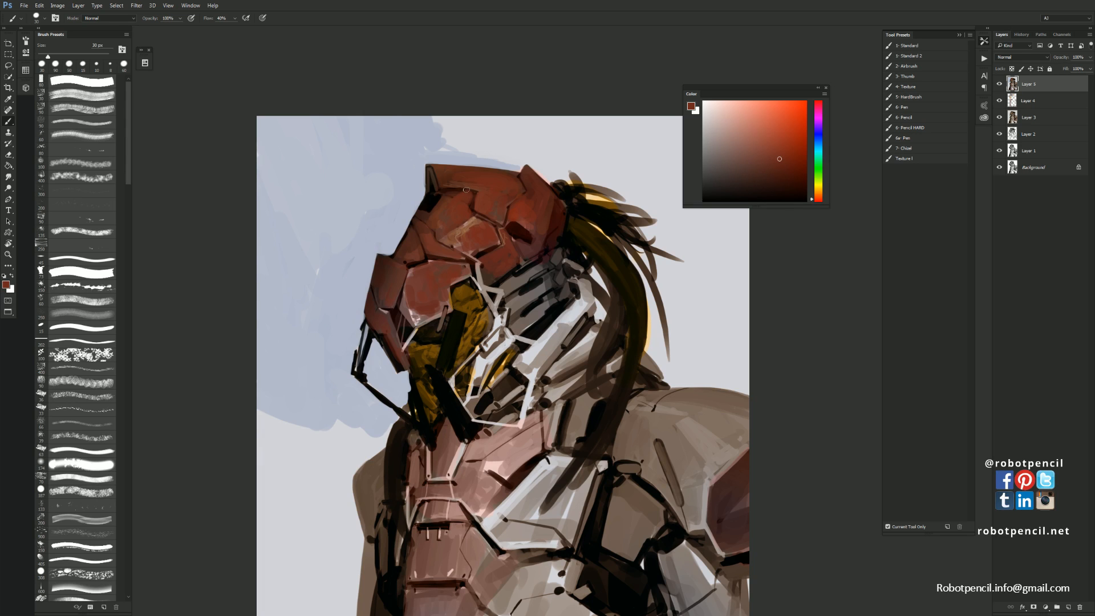
Add near-black accents to the crown's panel line and flip the canvas horizontally to its original orientation
key(d)
alt+click(435, 198)
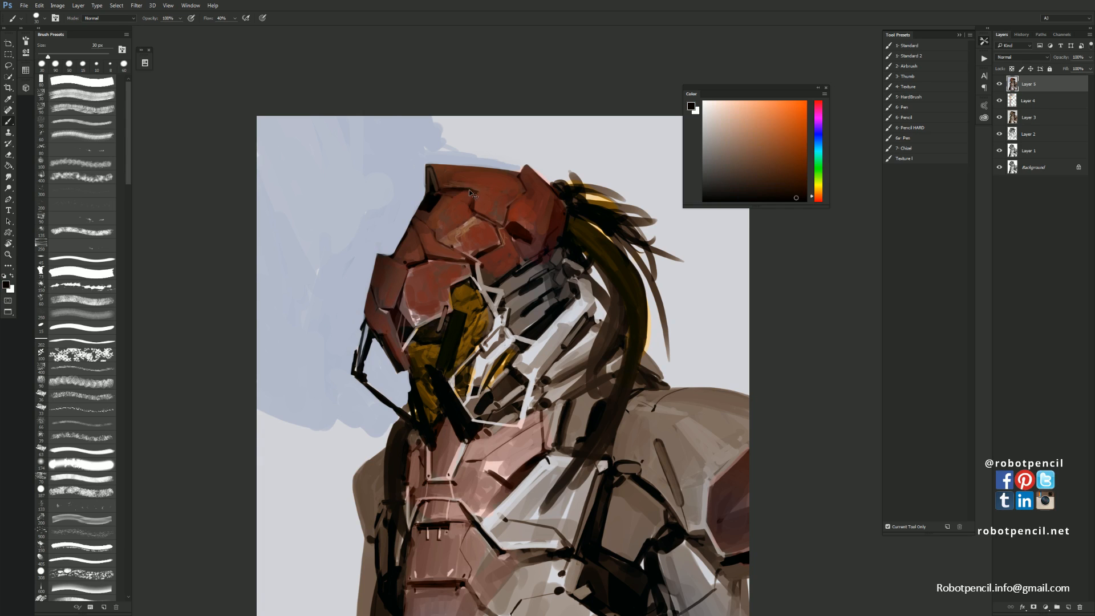
key(ctrl+shift+h)
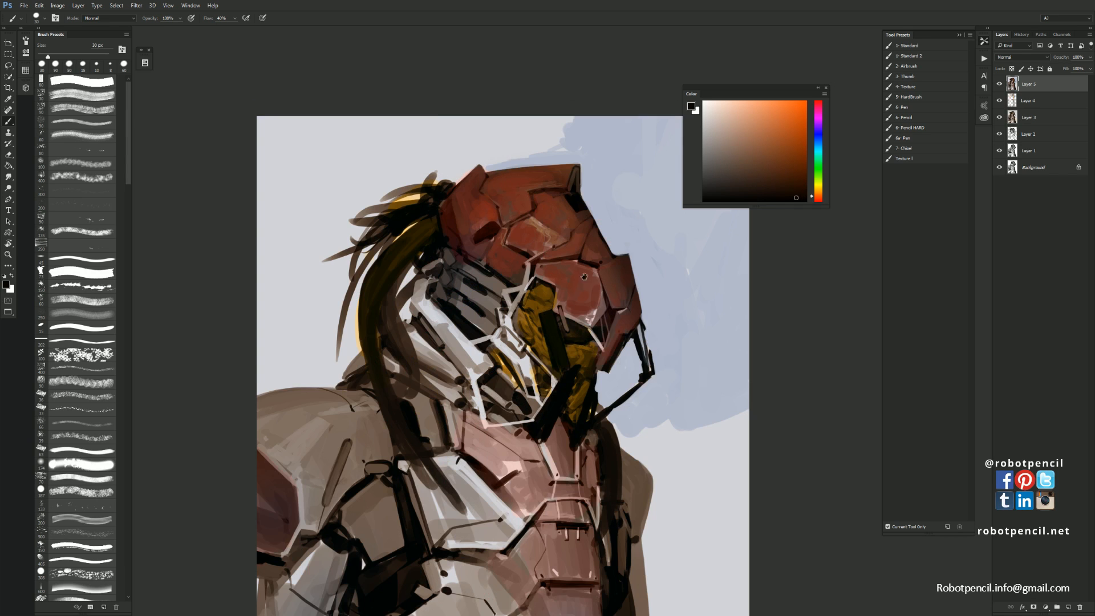
Add fine pale pink highlights along the helmet's front brow plate with a 10 px brush and sample the adjacent dark red
mouse_move(618, 286)
mouse_down()
mouse_move(520, 226)
mouse_move(509, 185)
mouse_move(497, 215)
mouse_up()
alt+click(488, 210)
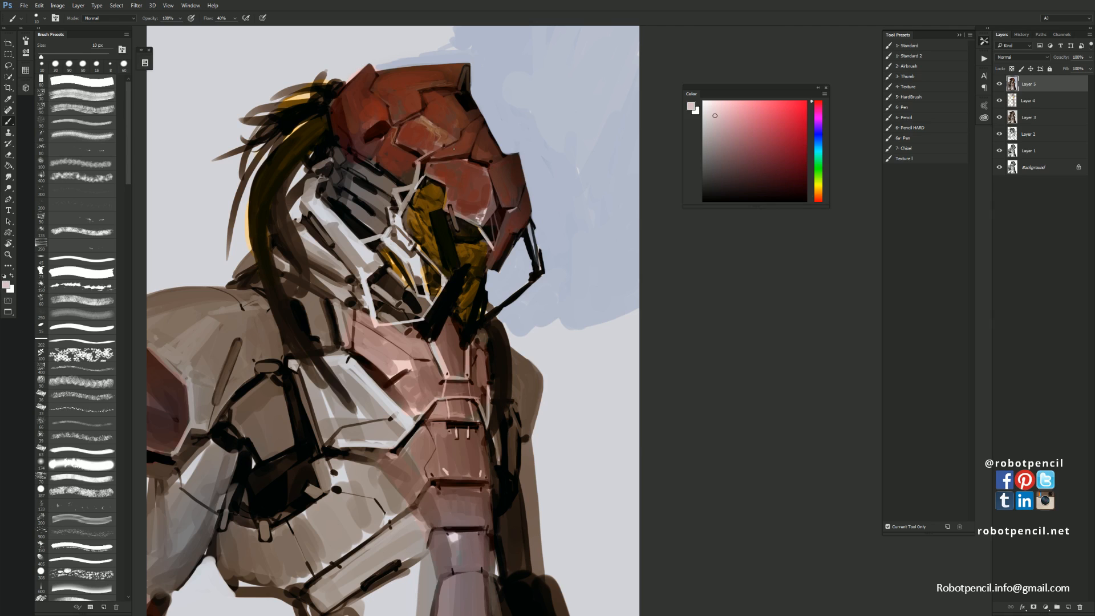
drag(486, 170, 491, 173)
alt+click(494, 163)
alt+click(502, 163)
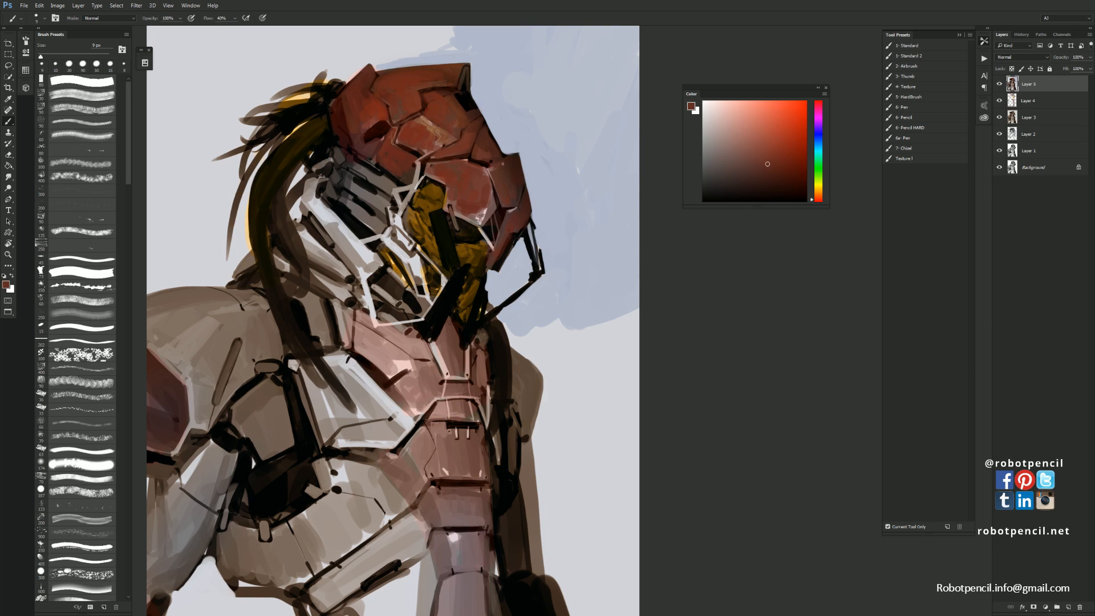
Sample dark reds from the helmet's front brow plate to blend the area around its highlights
alt+click(496, 166)
alt+click(493, 164)
alt+click(495, 181)
scroll(496, 257, down, 4)
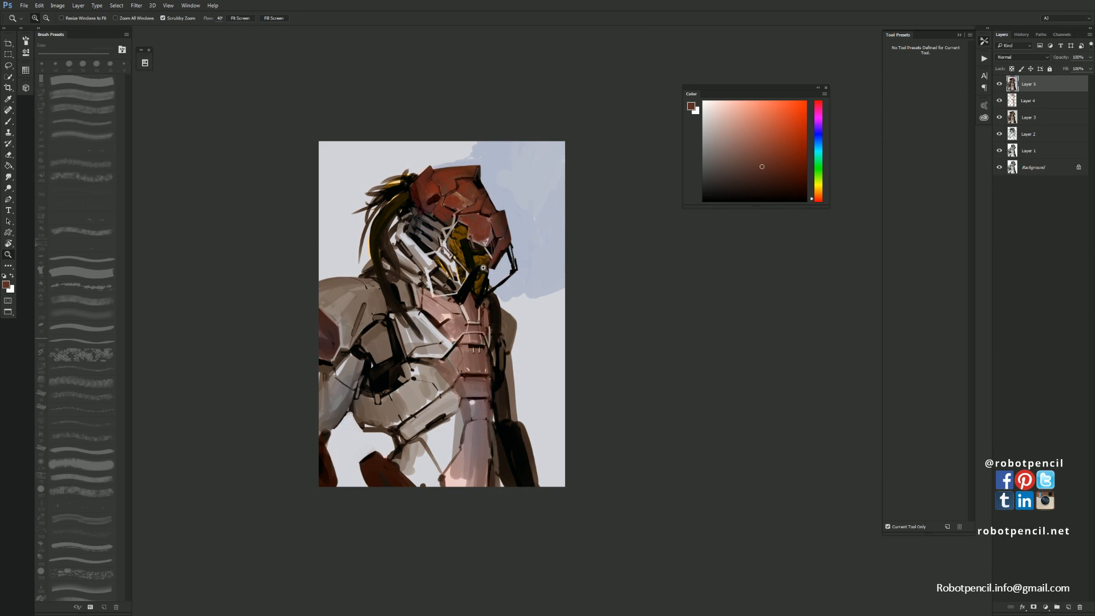
scroll(486, 268, up, 4)
Darken the upper edge of the yellow face section with black and enlarge the brush to 60 px
key(d)
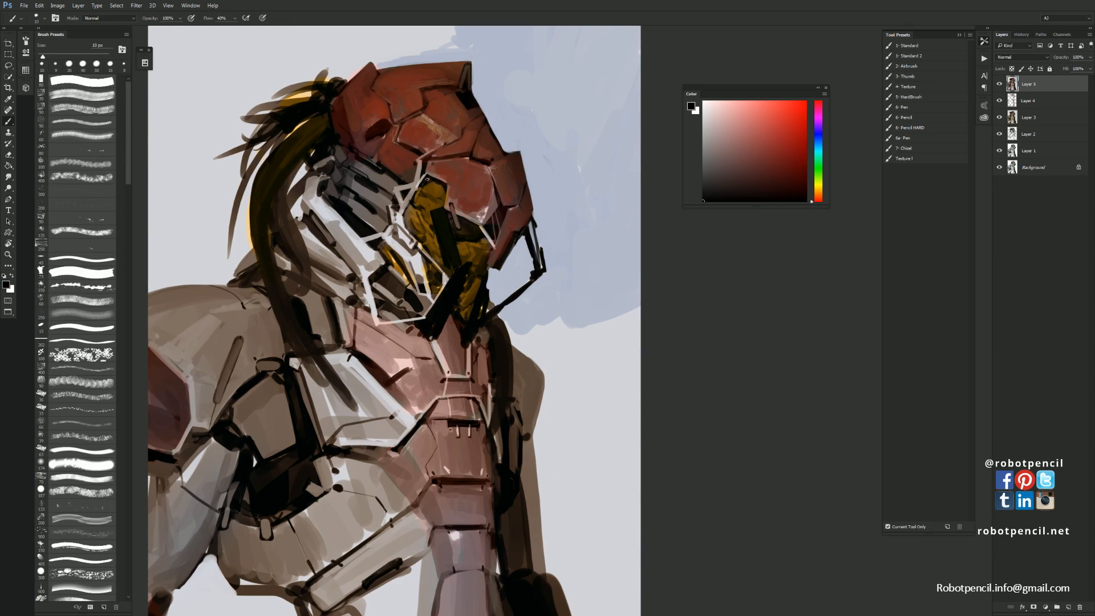
key(])
key(])
key(])
drag(404, 215, 437, 182)
key(])
key(])
key(])
key(])
key(])
key(])
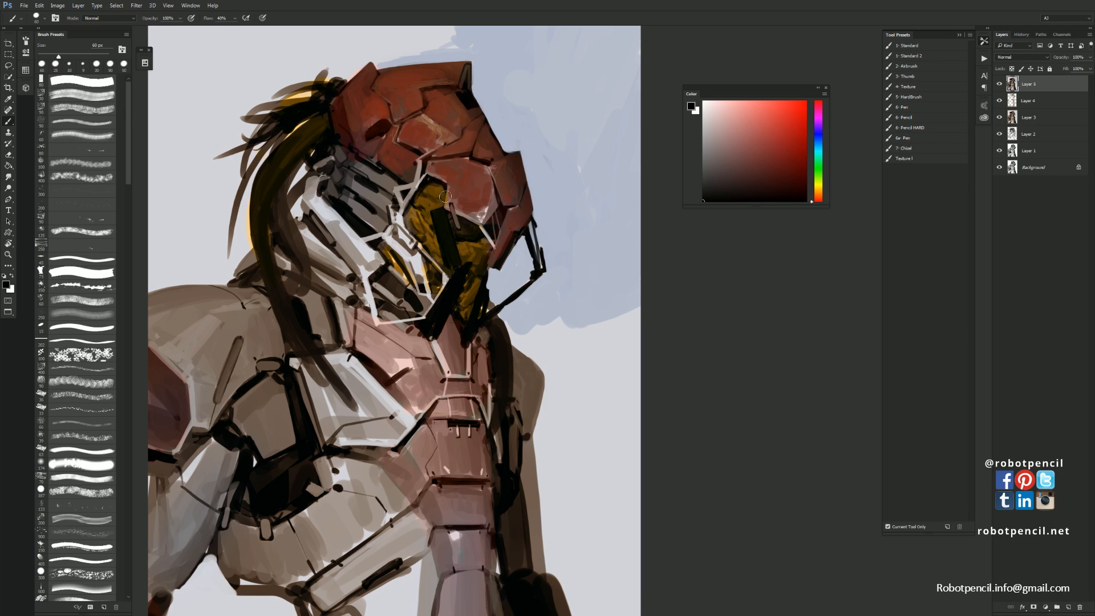
Flip the canvas horizontally and shade the yellow face section with sampled dark golden brown and black
key(h)
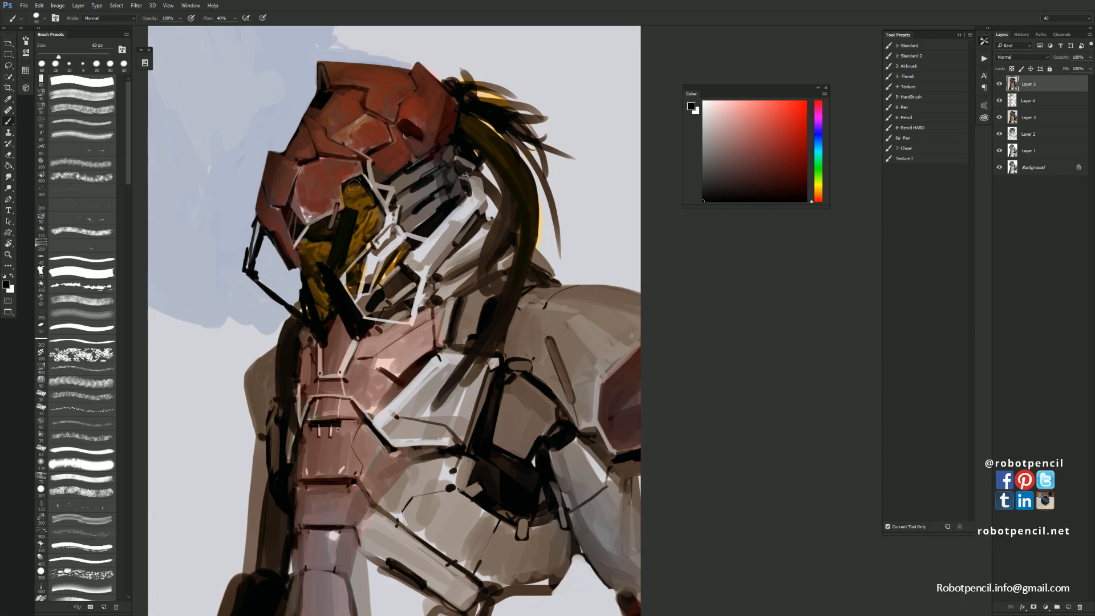
drag(354, 186, 437, 175)
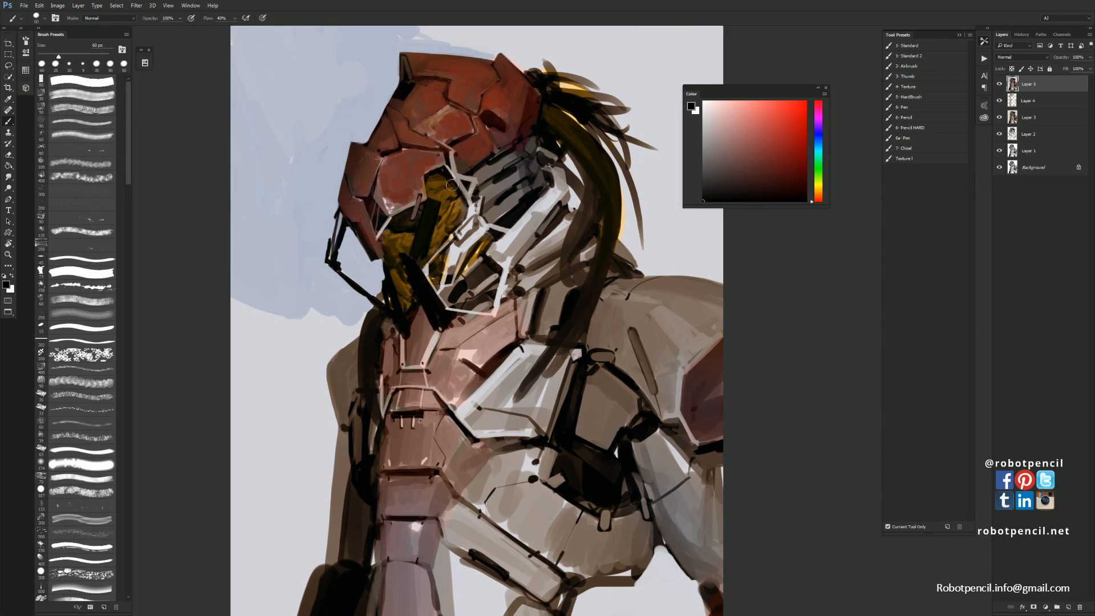
alt+click(442, 180)
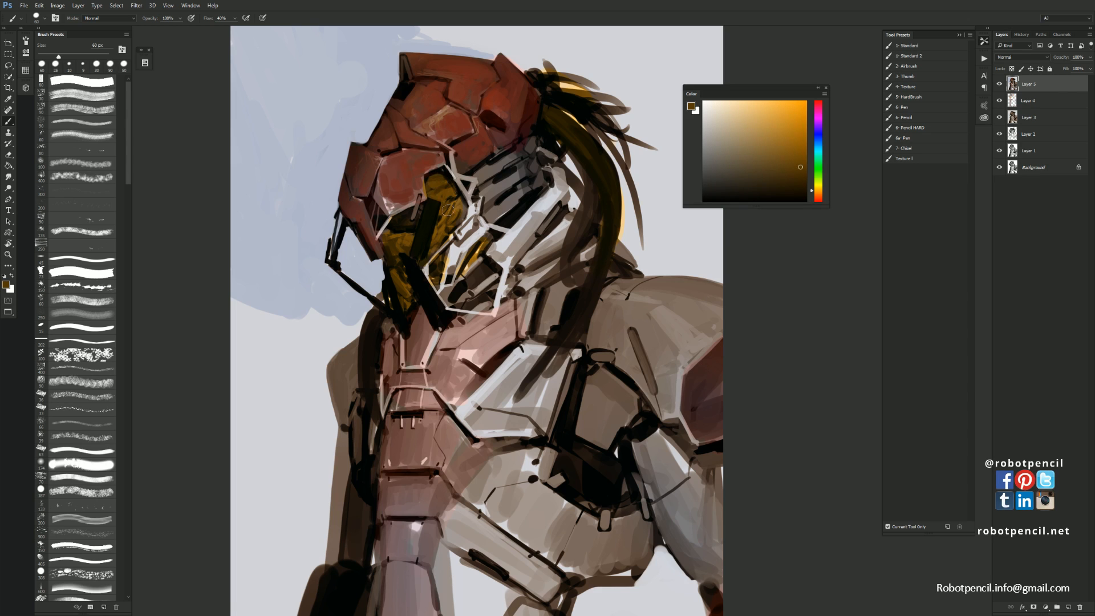
alt+click(437, 185)
alt+click(442, 178)
drag(440, 177, 458, 202)
key(d)
drag(392, 225, 381, 229)
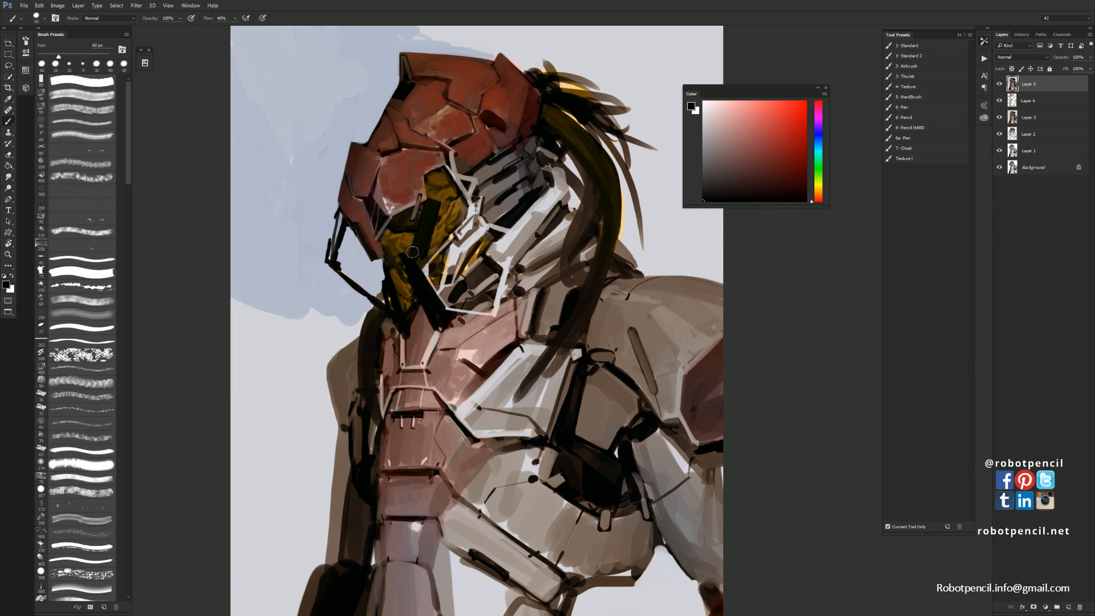
Flip the canvas back, reduce the brush to 10 px and sample pale pink and muted red for the brow plates
key(ctrl+shift+h)
alt+click(569, 198)
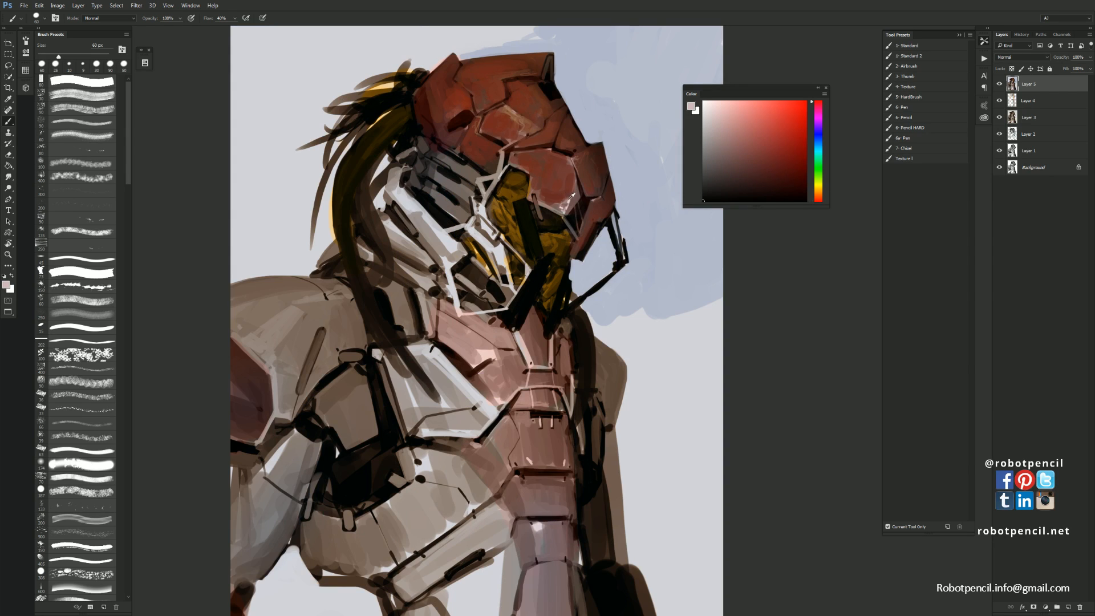
key(bracketleft)
key(bracketleft)
key(bracketleft)
key(bracketleft)
key(bracketleft)
alt+click(529, 166)
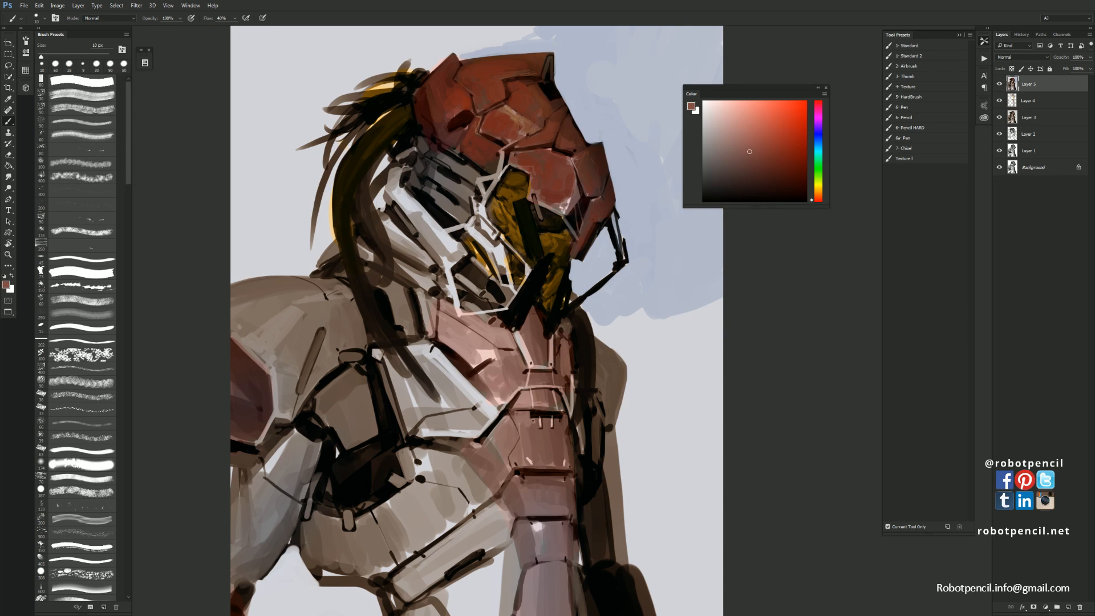
Add a small black accent beneath the front brow plate, below the pale highlights
alt+click(600, 207)
key(d)
drag(563, 225, 572, 220)
key(z)
alt+click(565, 251)
alt+click(565, 251)
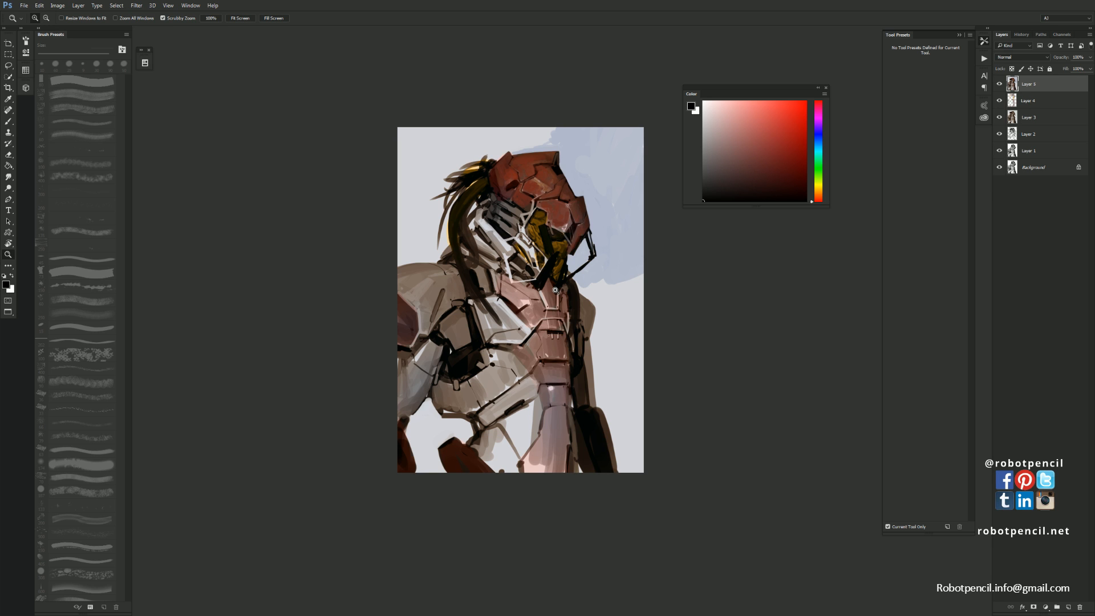
click(575, 164)
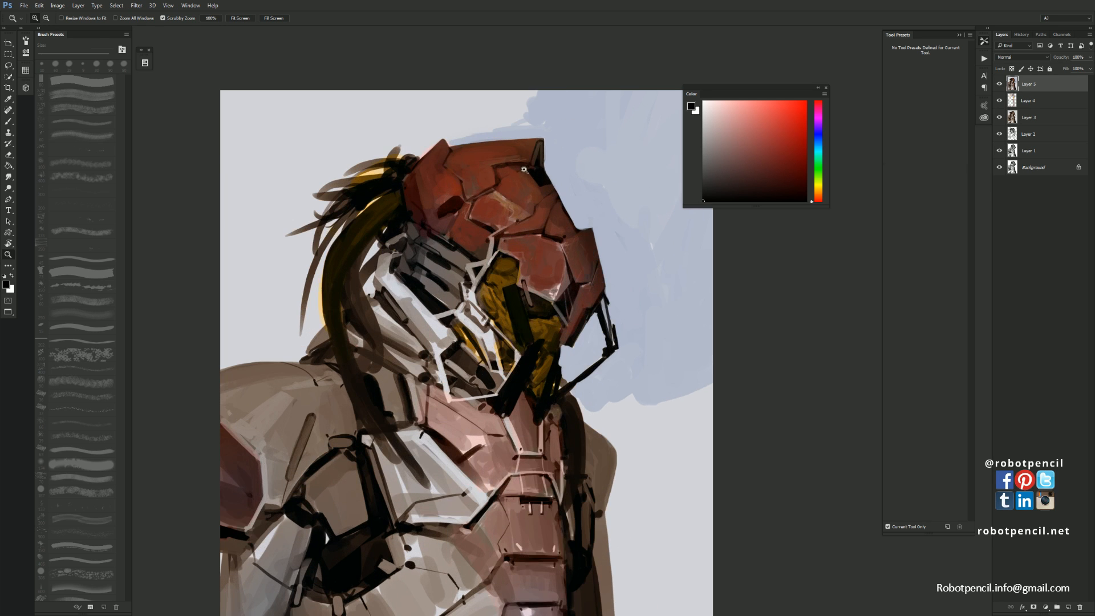
Refine the helmet's crown and face plates with sampled brown-orange and dark red tones, enlarging the brush to 25 px
key(b)
alt+click(505, 190)
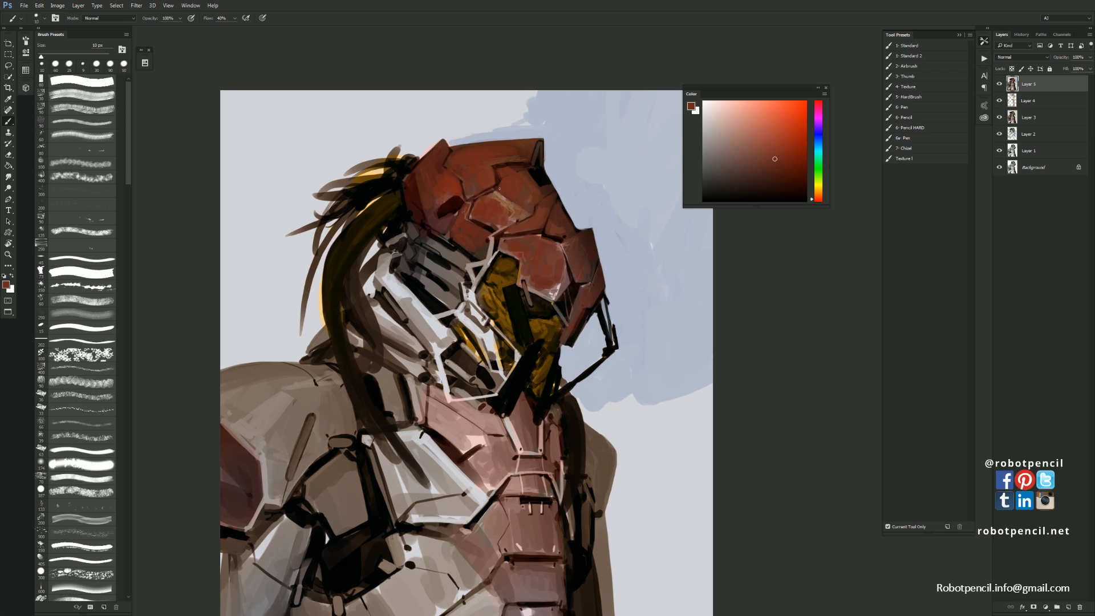
alt+click(500, 188)
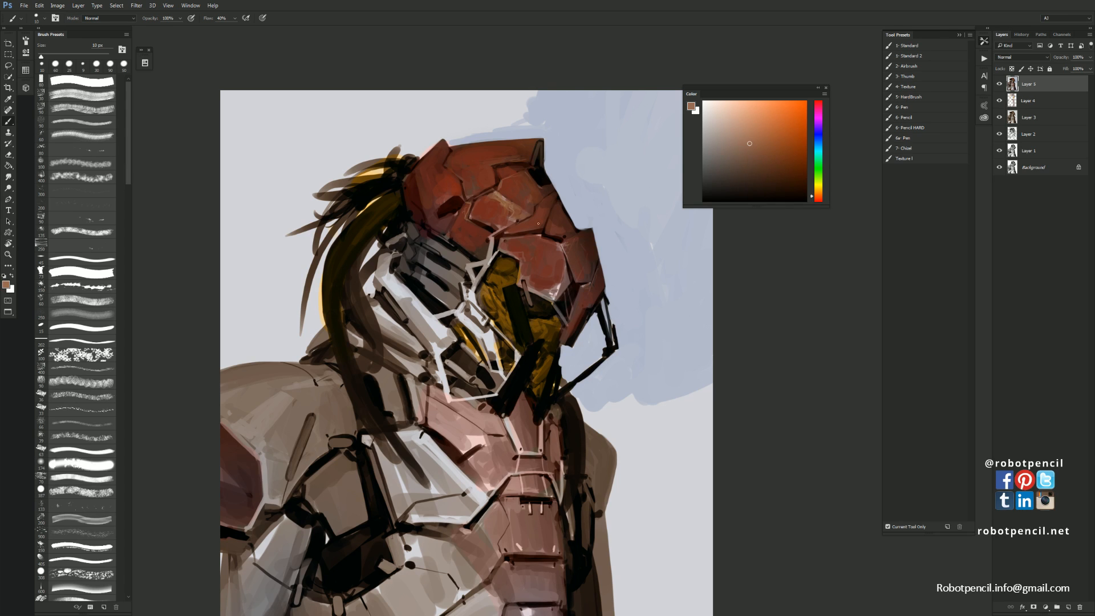
key(bracketright)
key(bracketright)
key(bracketright)
alt+click(547, 201)
alt+click(551, 204)
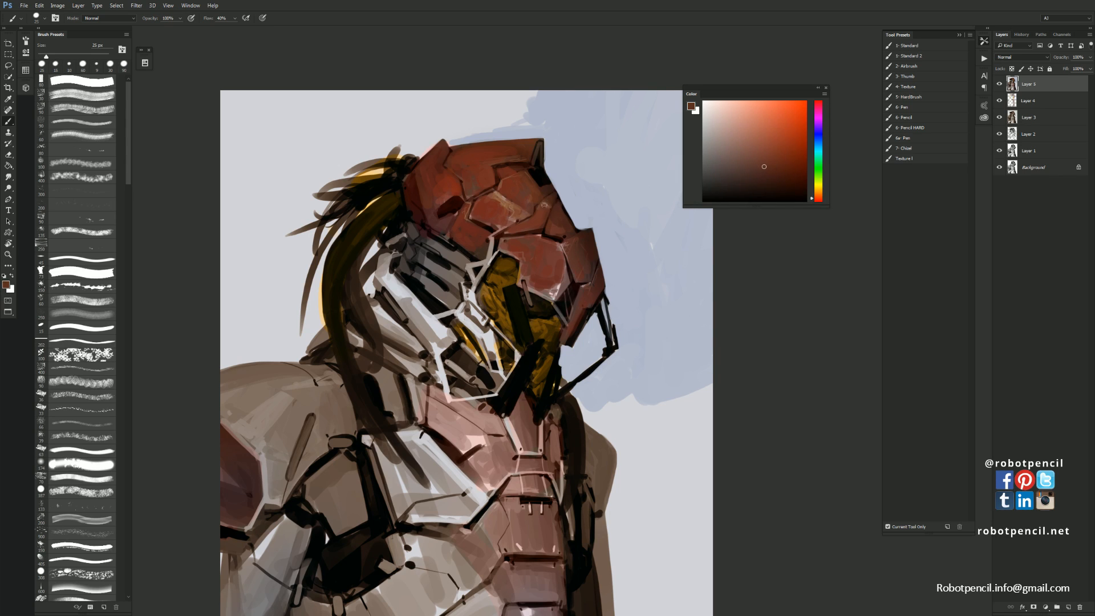
scroll(551, 203, down, 3)
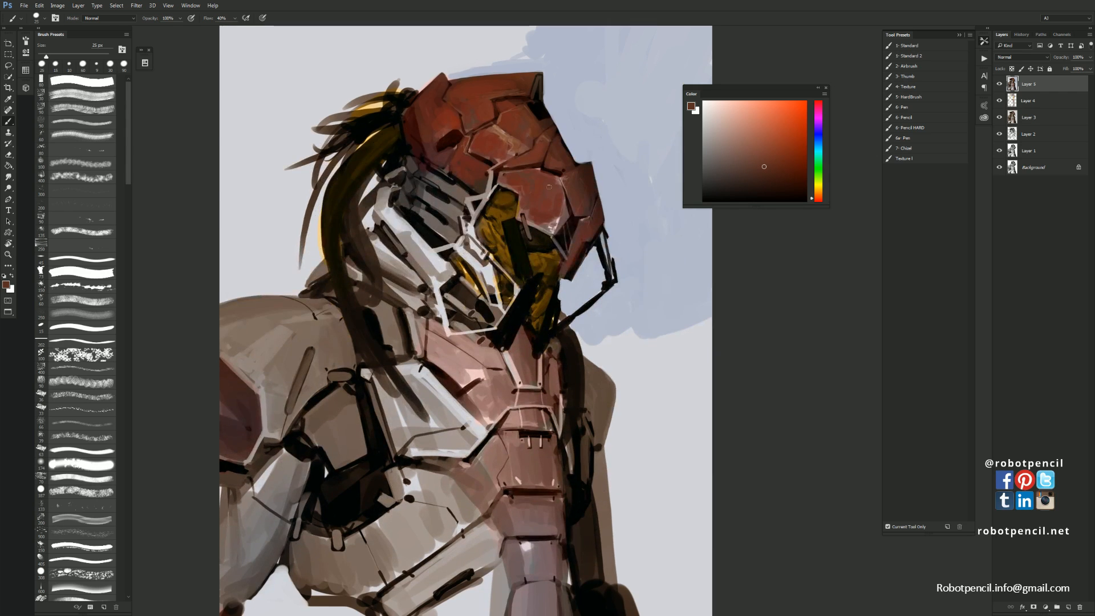
alt+click(536, 196)
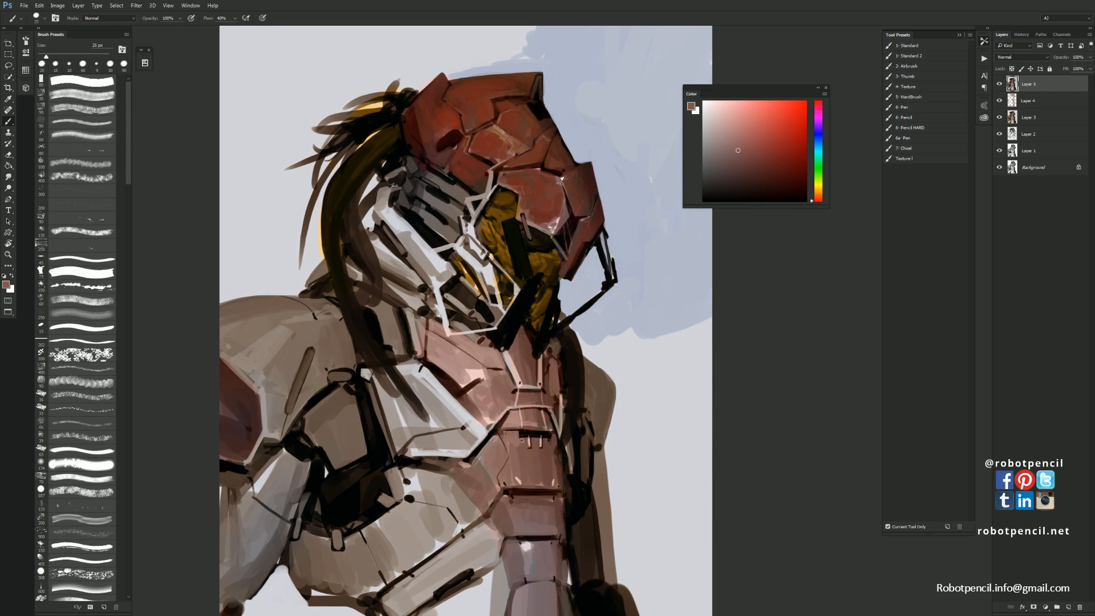
Pick a light orange, enlarge the brush to 100 px, and undo the test dab on the yellow face section
alt+click(524, 201)
click(760, 108)
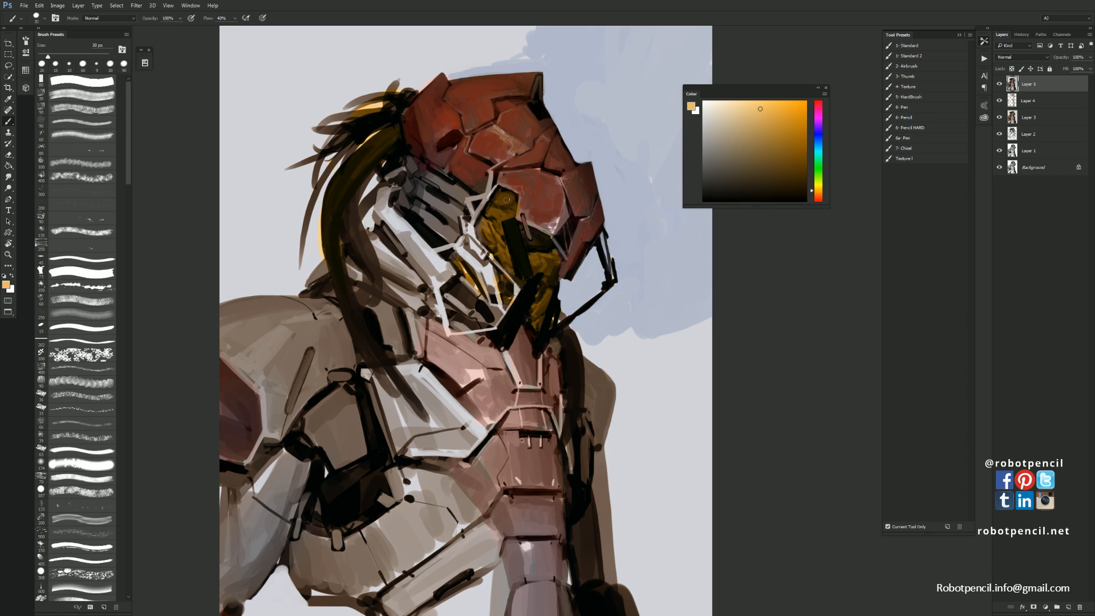
key(bracketright)
key(bracketright)
key(bracketright)
key(bracketright)
key(bracketright)
key(bracketright)
key(bracketright)
key(bracketright)
key(bracketright)
key(bracketright)
key(bracketleft)
key(bracketleft)
click(504, 199)
key(bracketleft)
click(506, 198)
key(ctrl+z)
Create an Overlay layer with its recorded action and brighten the yellow face section with pale orange and white
click(984, 60)
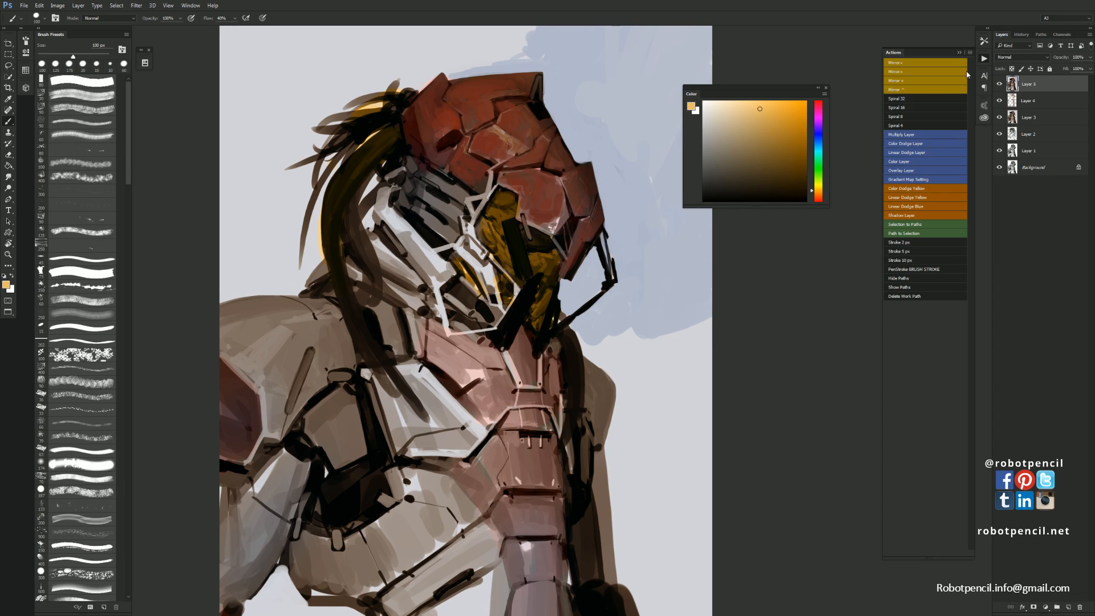
click(910, 170)
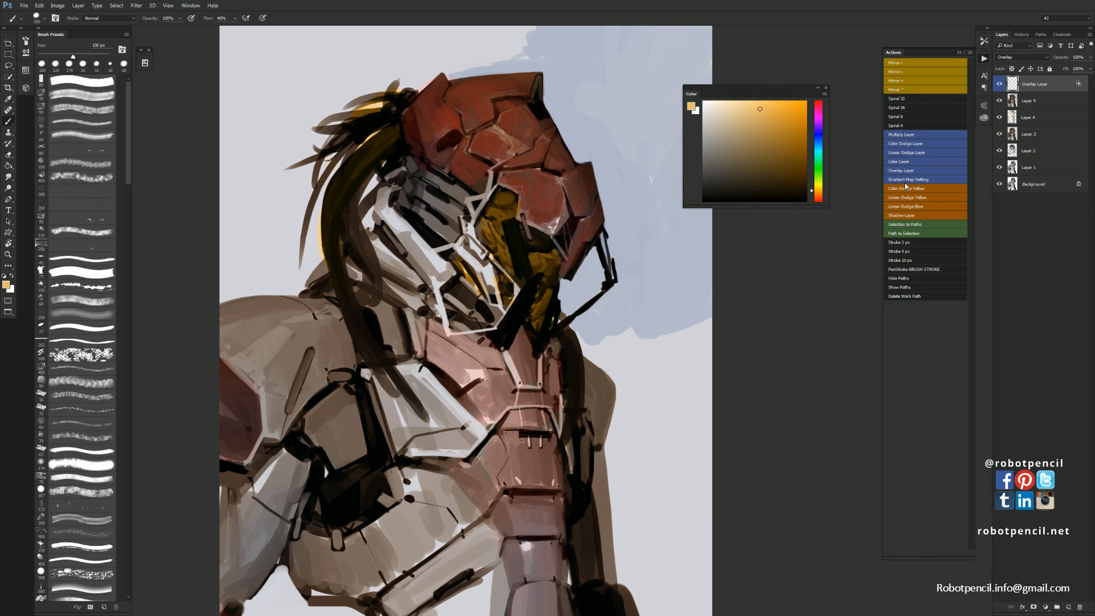
key(bracketright)
click(737, 100)
key(bracketright)
mouse_move(505, 196)
mouse_down()
mouse_move(489, 238)
mouse_move(501, 205)
mouse_move(497, 237)
mouse_move(531, 266)
mouse_move(551, 264)
mouse_move(541, 317)
mouse_up()
key(d)
key(x)
mouse_move(499, 273)
mouse_down()
mouse_move(469, 266)
mouse_move(461, 281)
mouse_up()
mouse_move(502, 210)
mouse_down()
mouse_move(504, 200)
mouse_move(496, 214)
mouse_up()
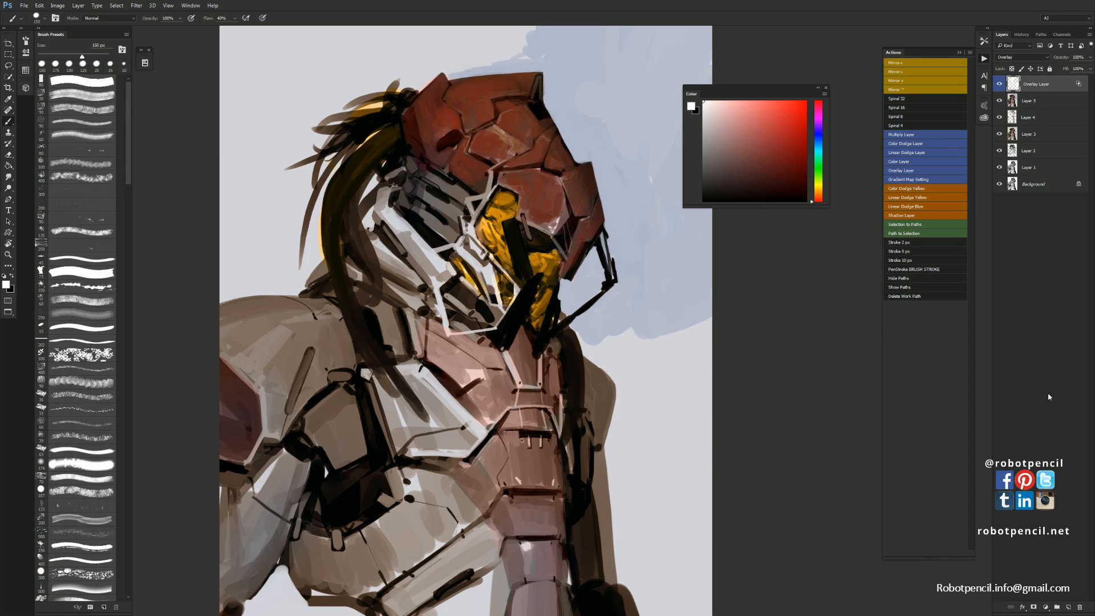
Add a new layer in Overlay mode and brush pale cream light over the yellow face section and jaw gap
click(1069, 608)
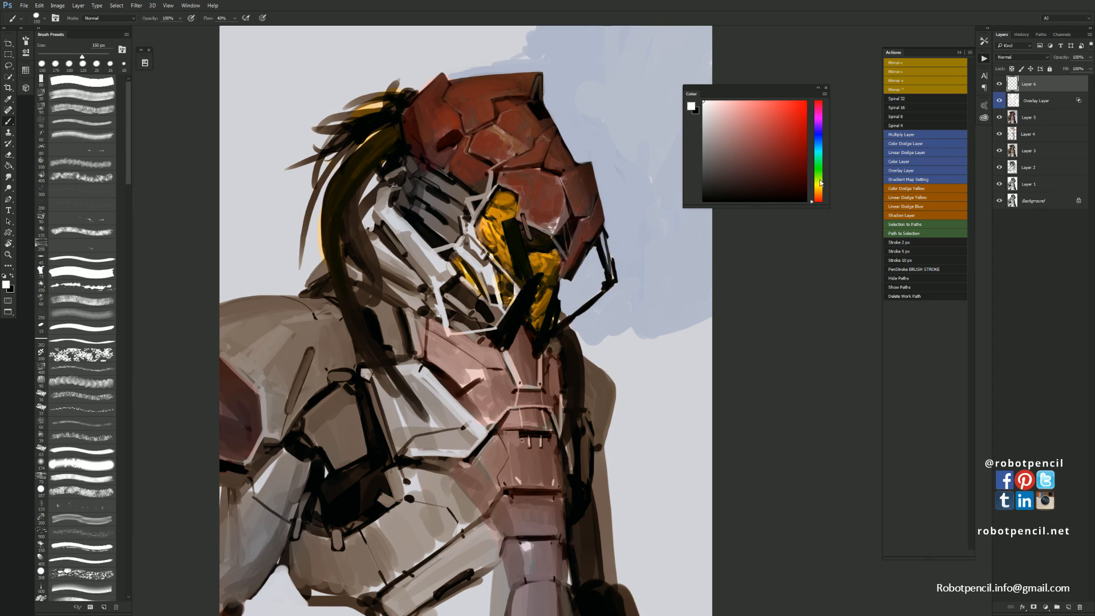
click(821, 189)
click(713, 101)
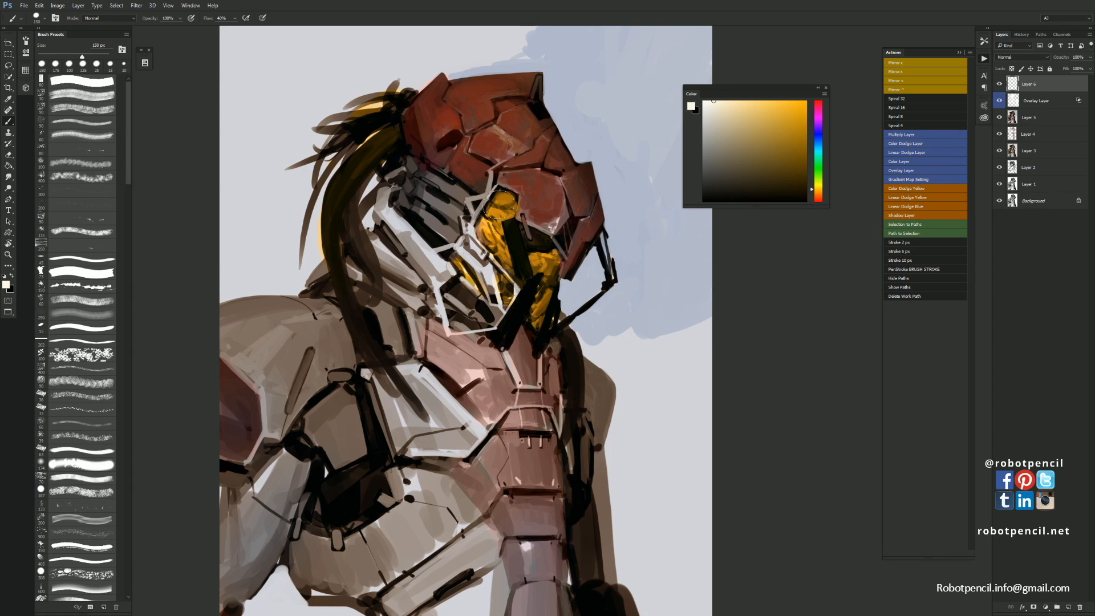
drag(498, 206, 502, 209)
key(ctrl+z)
click(1021, 57)
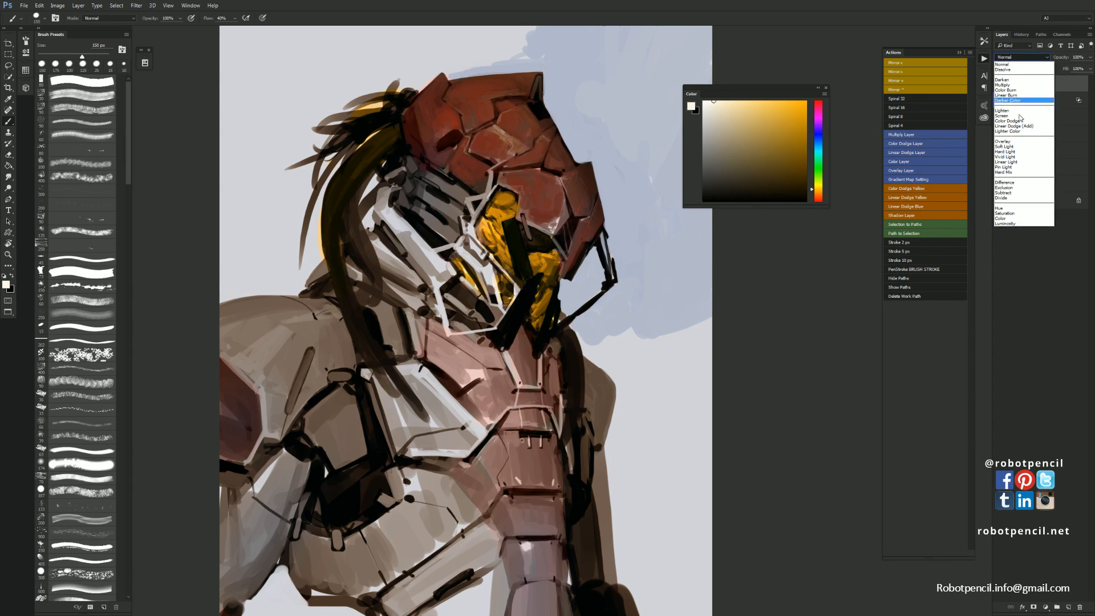
click(1008, 141)
mouse_move(525, 196)
mouse_down()
mouse_move(501, 204)
mouse_move(494, 235)
mouse_move(525, 269)
mouse_move(551, 275)
mouse_up()
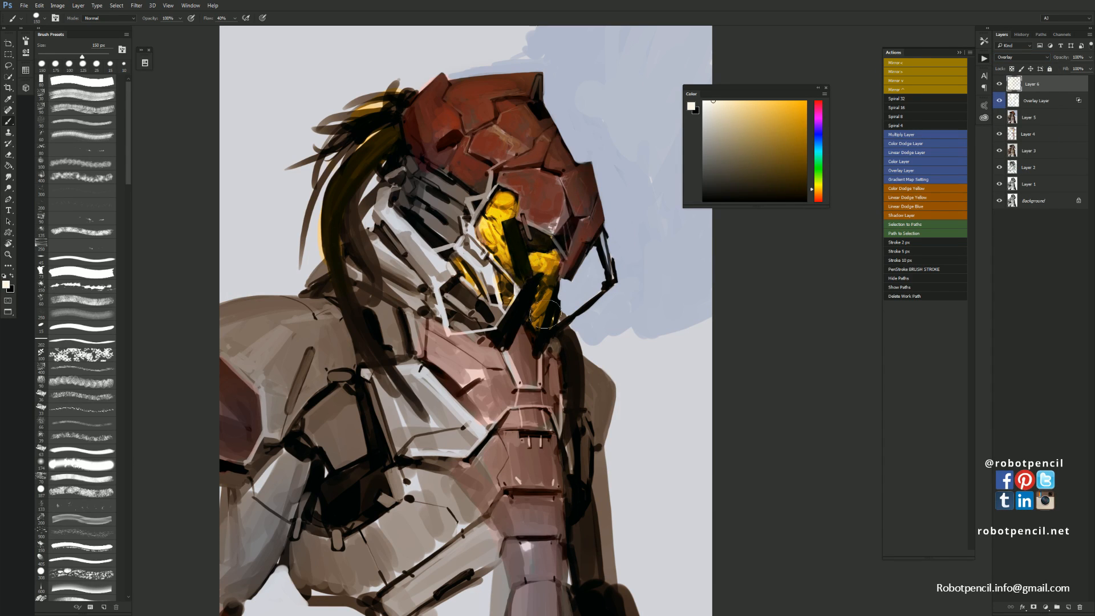
drag(463, 264, 480, 290)
Pick a light blue and brush it over the yellow face section and the gap behind the jaw
drag(784, 147, 798, 154)
drag(819, 188, 817, 156)
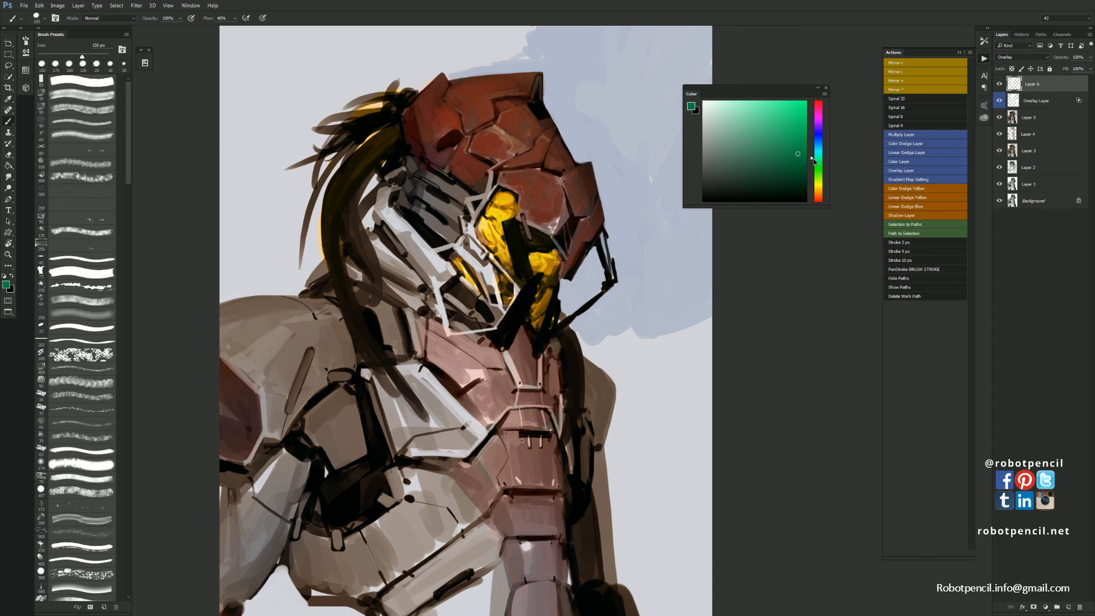
drag(756, 120, 742, 110)
click(820, 141)
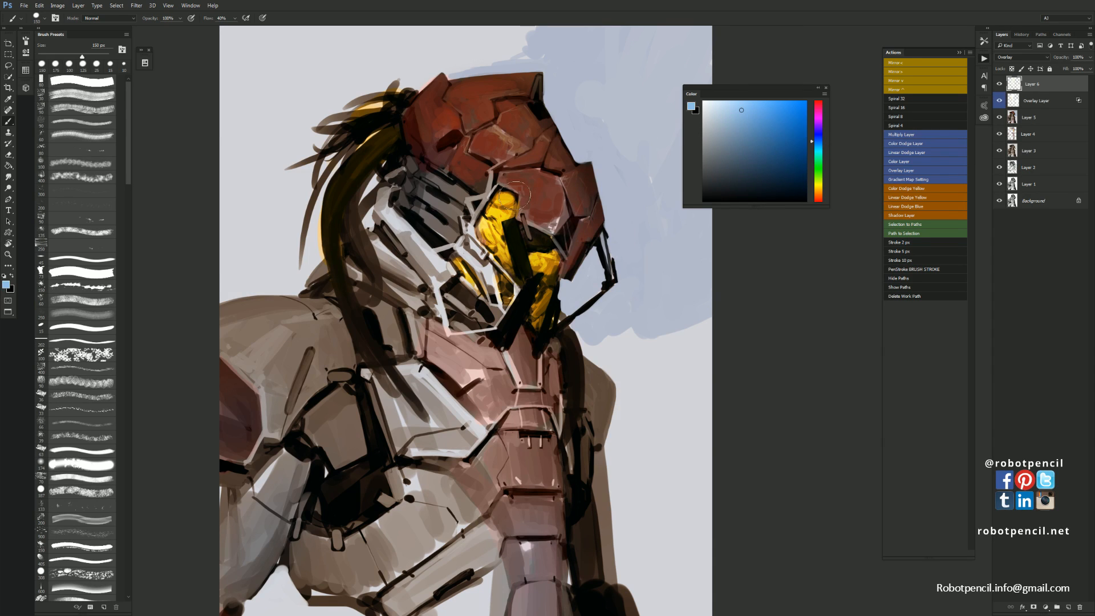
mouse_move(512, 197)
mouse_down()
mouse_move(497, 221)
mouse_move(551, 270)
mouse_move(547, 281)
mouse_up()
drag(489, 278, 495, 296)
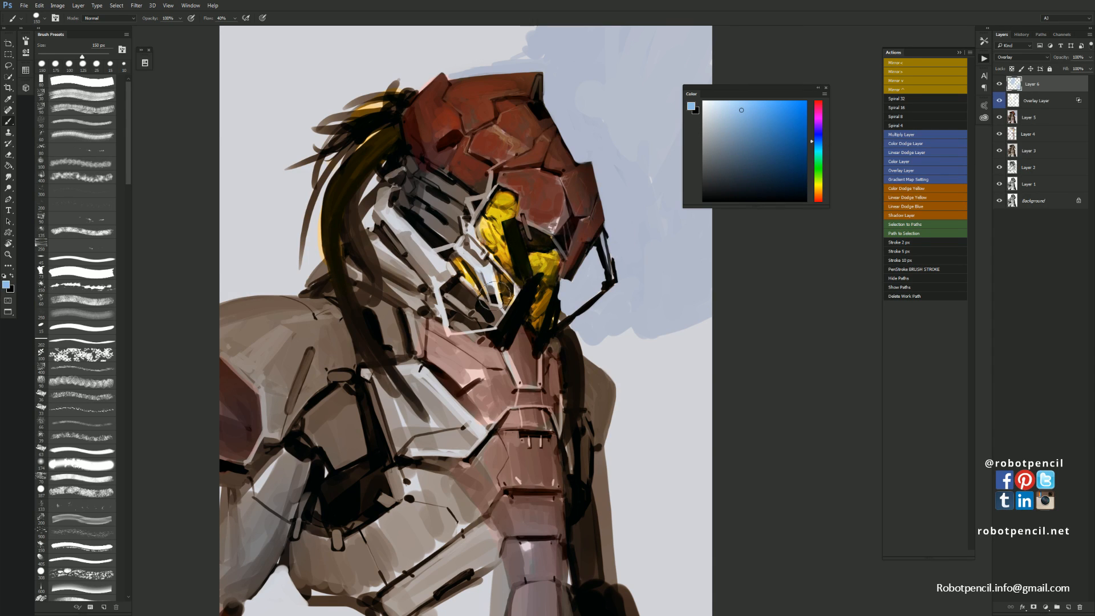
Flip the canvas horizontally and stamp all visible layers into a new merged layer
key(z)
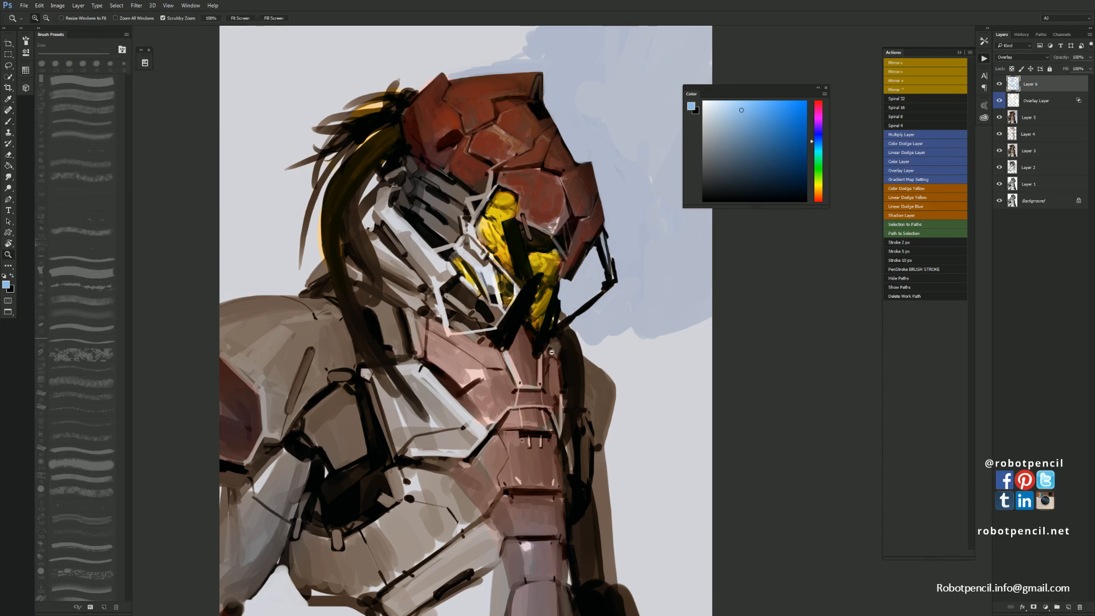
alt+click(551, 353)
alt+click(552, 352)
key(ctrl+shift+h)
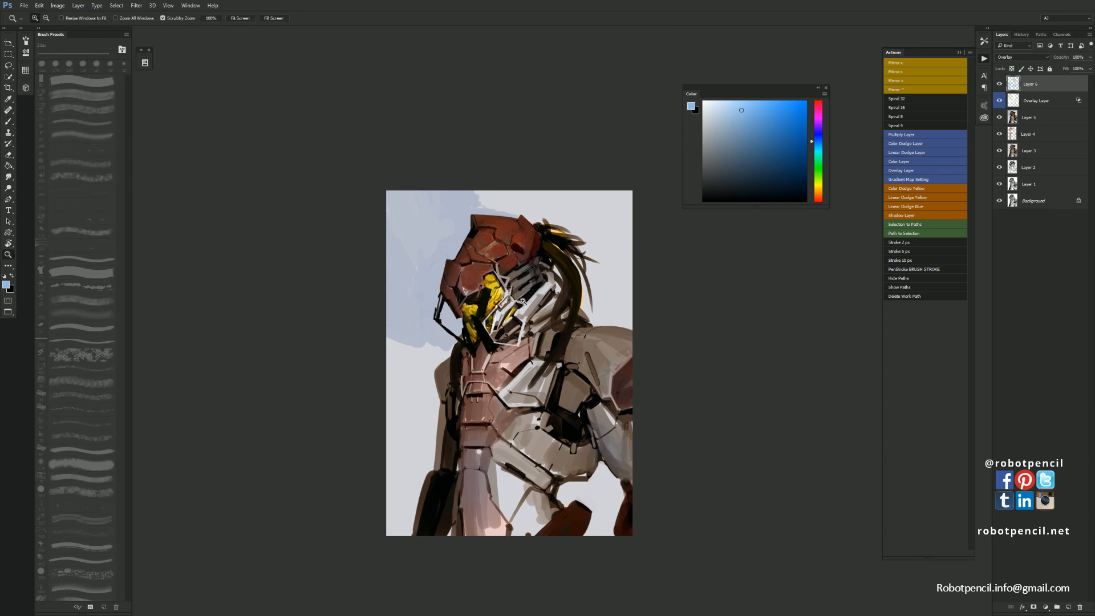
click(523, 300)
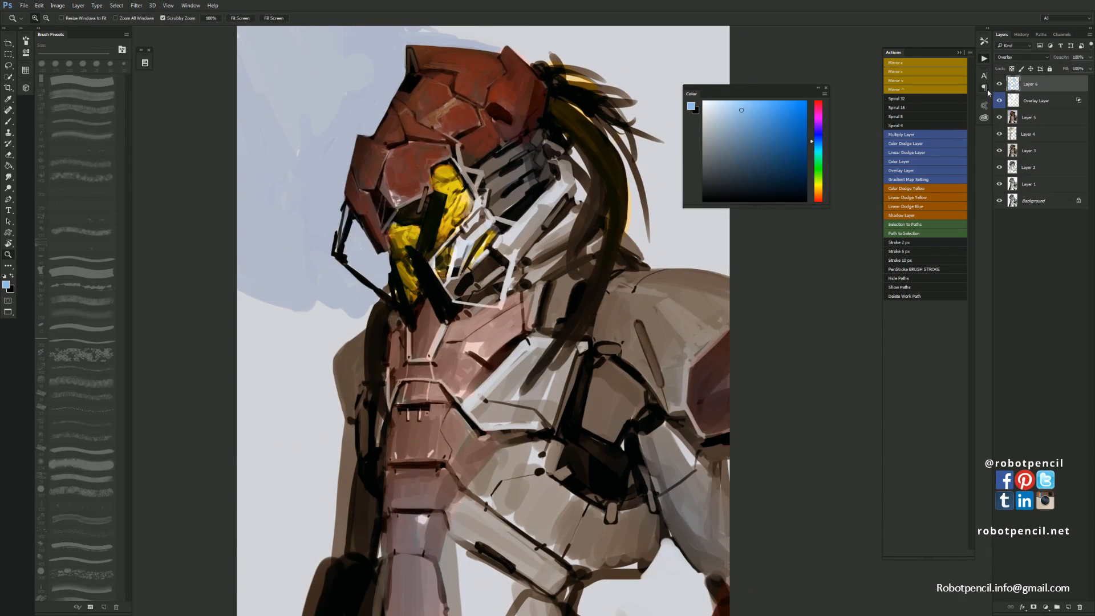
key(ctrl+shift+alt+e)
Touch up the front of the yellow face section with sampled golden yellow and ochre, reducing the brush to 25 px
key(b)
alt+click(409, 227)
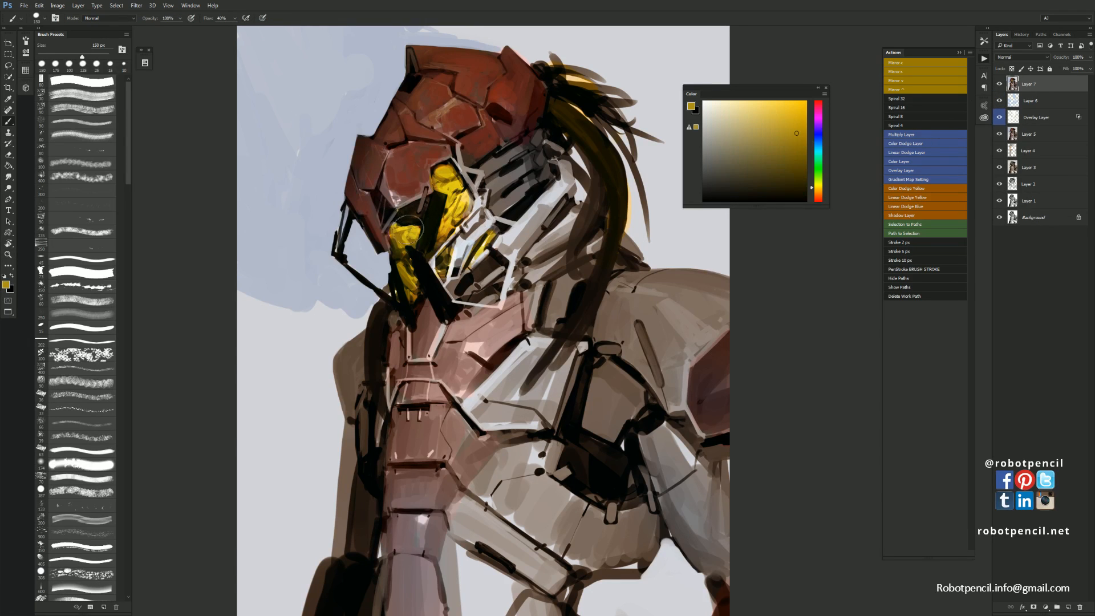
key(bracketleft)
drag(394, 230, 393, 239)
key(bracketleft)
key(bracketleft)
key(bracketleft)
key(bracketleft)
key(bracketleft)
key(bracketleft)
key(bracketleft)
key(bracketleft)
key(bracketleft)
key(bracketleft)
key(bracketleft)
key(bracketleft)
key(bracketleft)
alt+click(454, 227)
alt+click(456, 224)
key(bracketright)
key(bracketright)
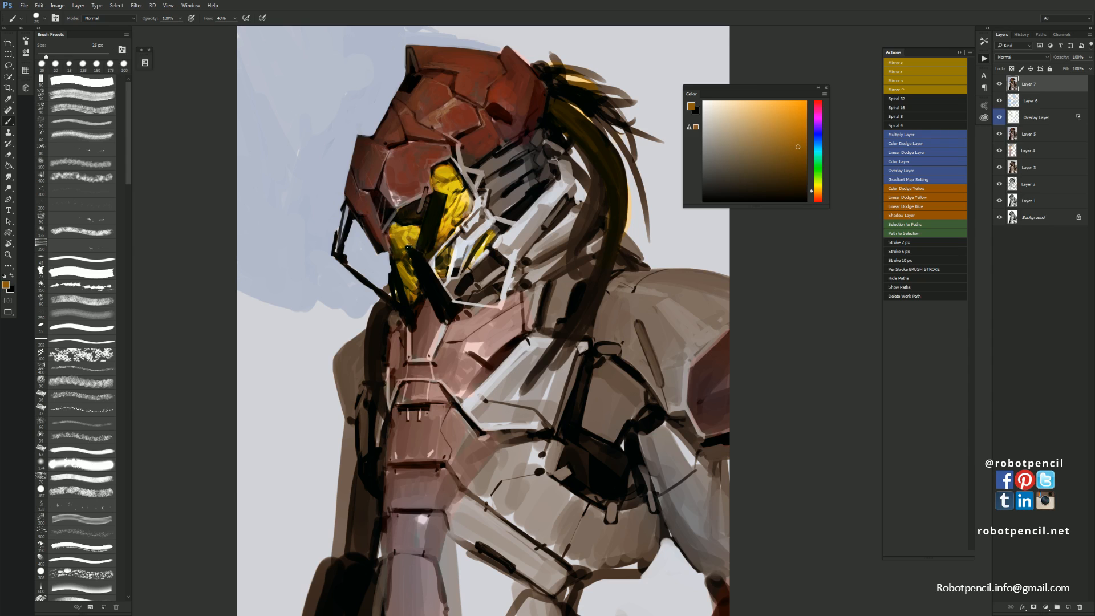
Define the lower yellow face section's upper edge with black and sampled yellow tones
key(d)
drag(411, 244, 395, 230)
alt+click(415, 248)
alt+click(399, 230)
key(d)
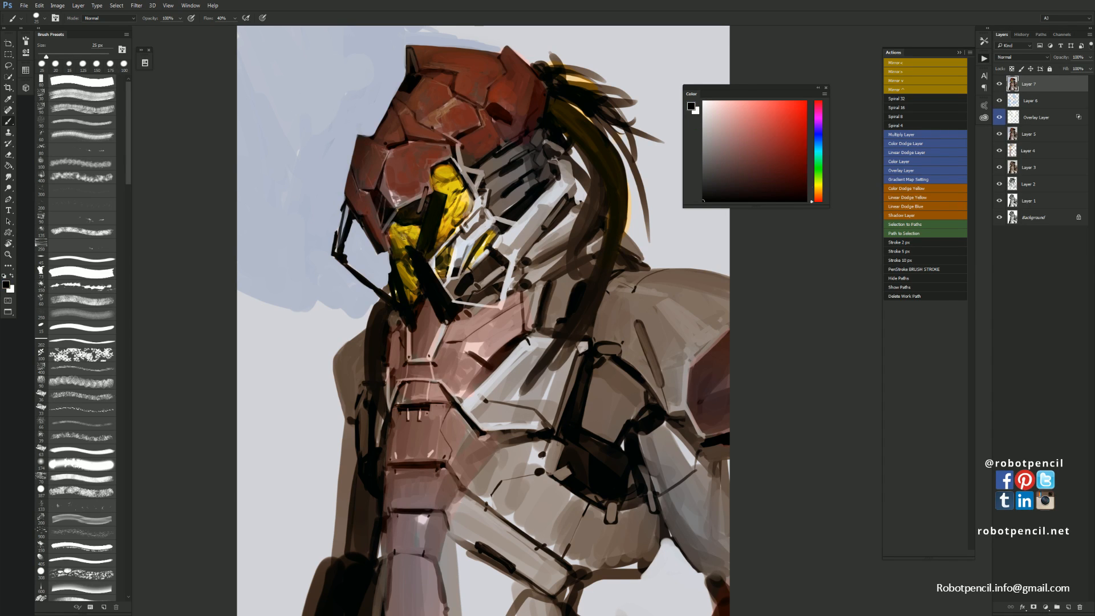
Touch up the upper yellow face section with sampled yellow and orange-ochre tones, enlarging the brush to 35 px
alt+click(410, 240)
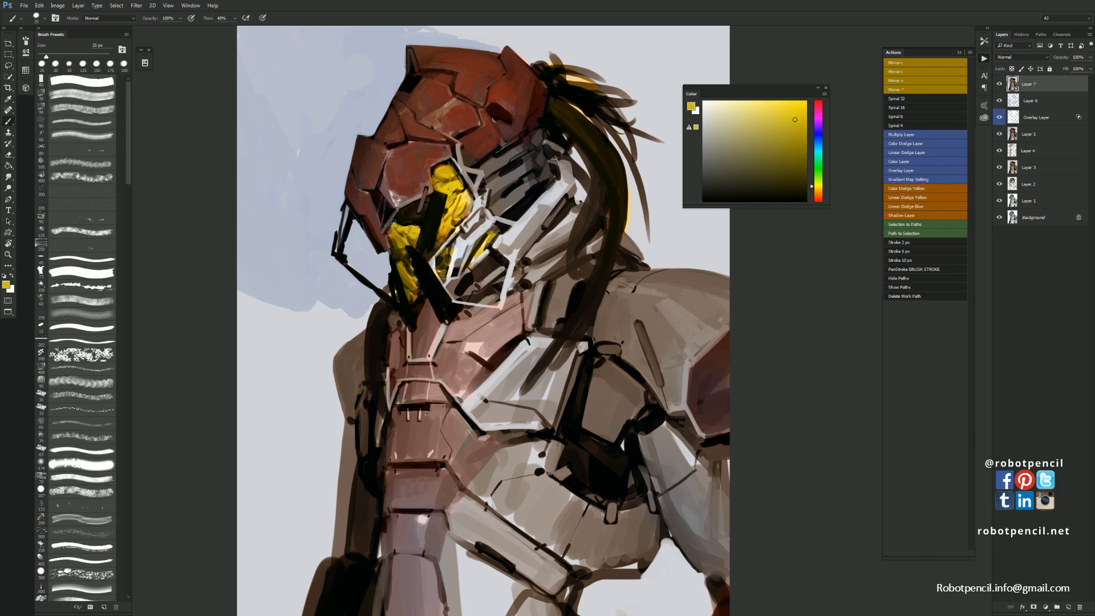
alt+click(444, 169)
key(bracketright)
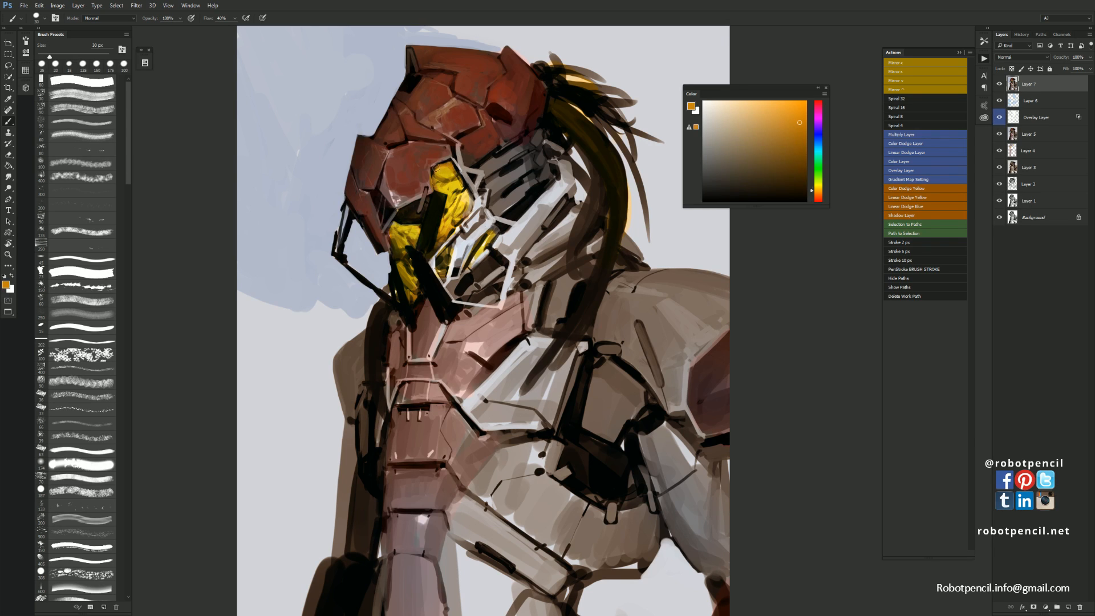
key(bracketright)
alt+click(462, 179)
drag(463, 202, 465, 198)
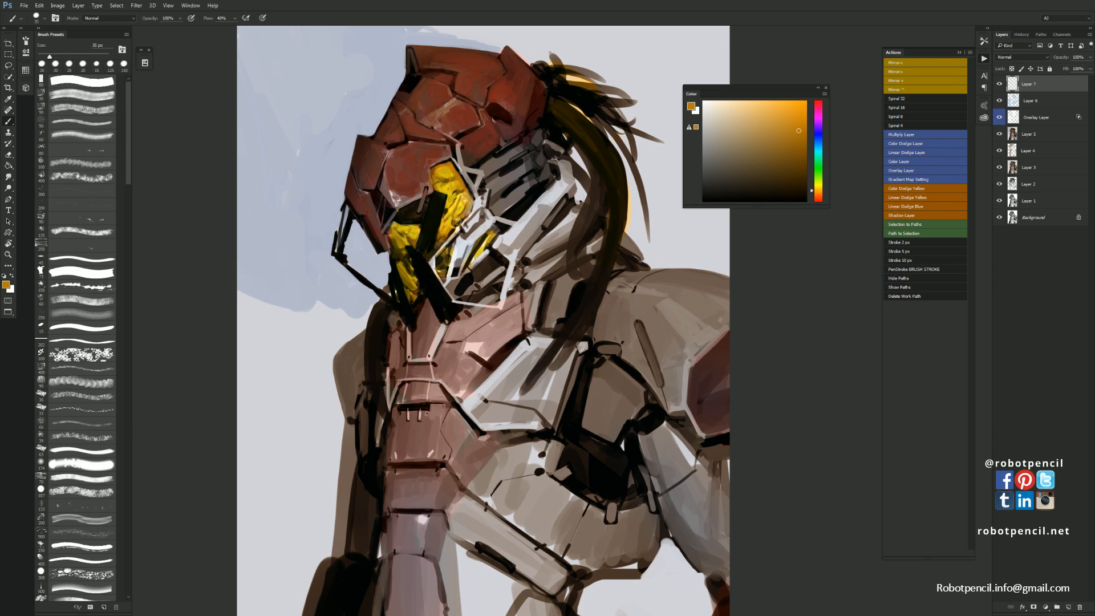
Flip the canvas horizontally and darken the gap above the lower yellow face section with black and sampled dark tones
key(ctrl+shift+h)
drag(665, 346, 612, 319)
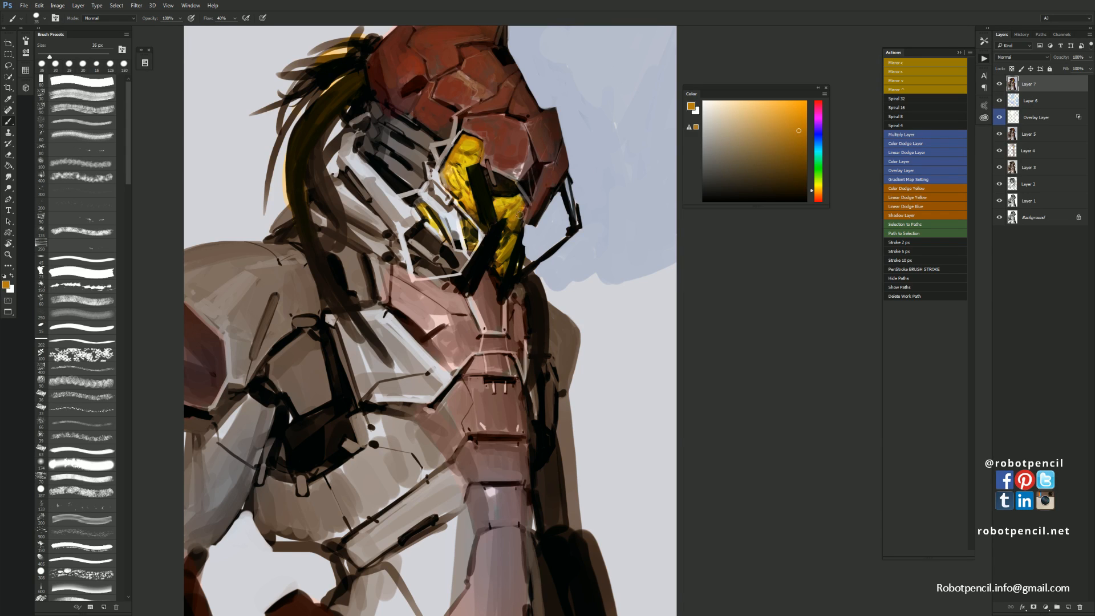
key(d)
alt+click(512, 189)
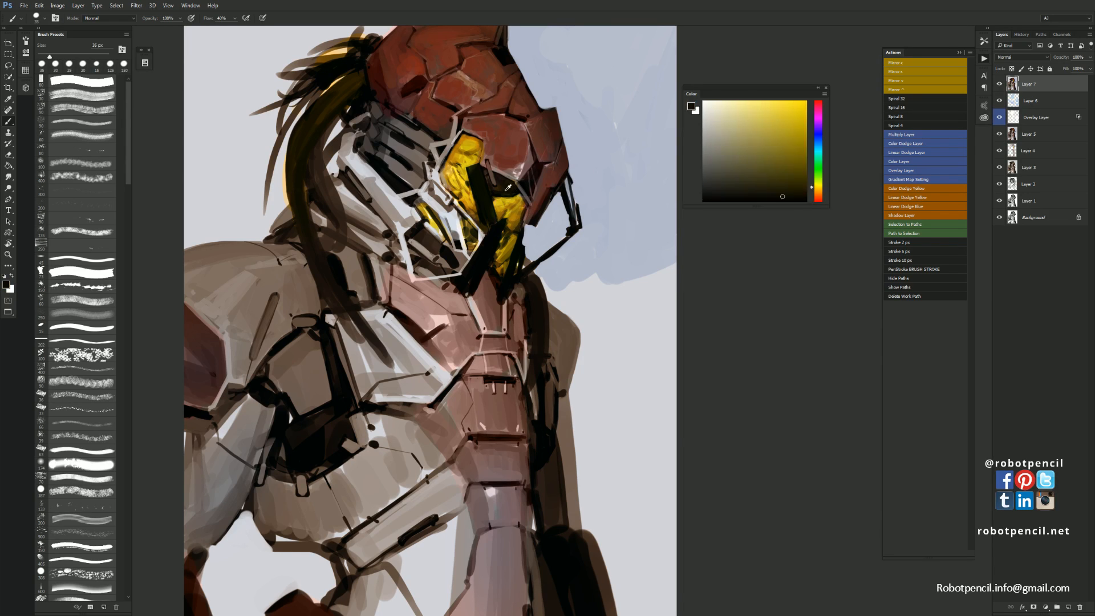
alt+click(506, 189)
key([)
key(bracketleft)
key(bracketleft)
key(bracketleft)
key(bracketleft)
key(bracketleft)
key(bracketleft)
key(bracketleft)
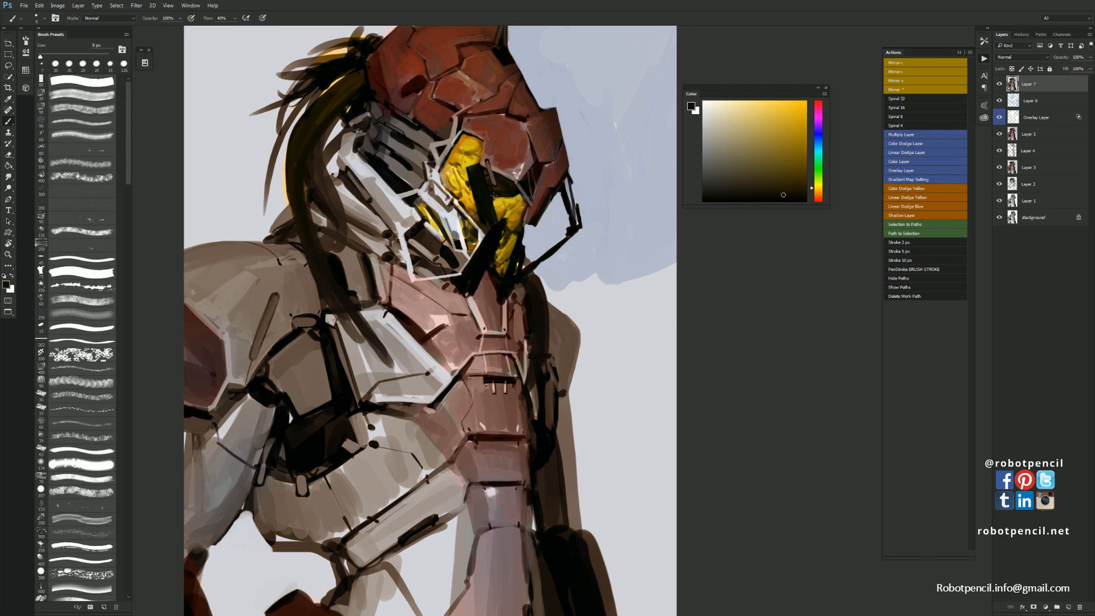
Clean up the area beside the helmet's front jaw edge with sampled pale blue and a 15 px brush
key(bracketright)
key(bracketright)
key(bracketright)
alt+click(547, 217)
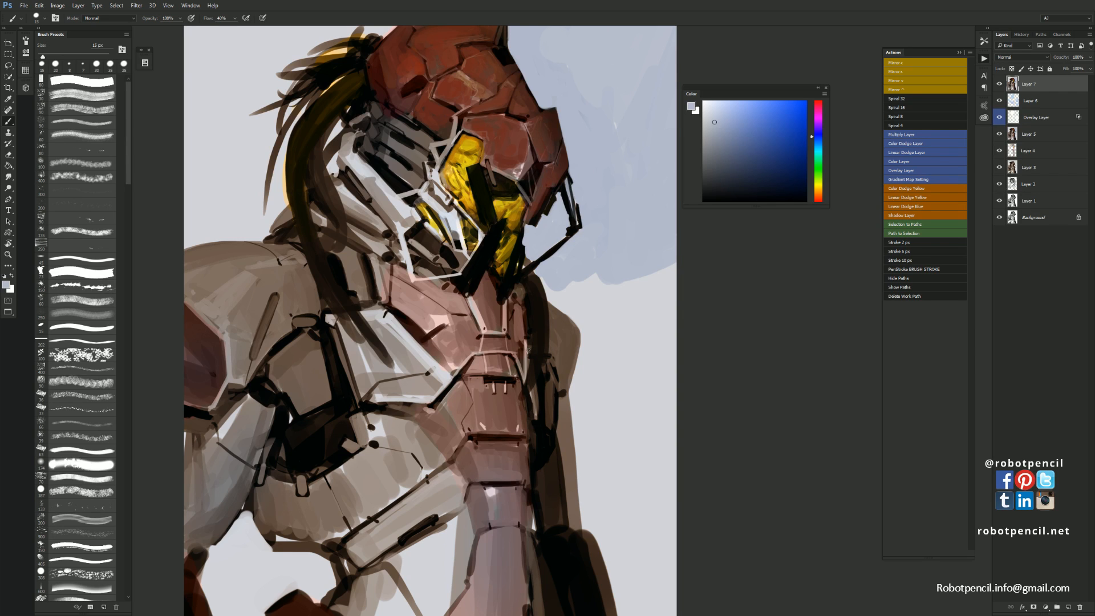
drag(524, 200, 588, 219)
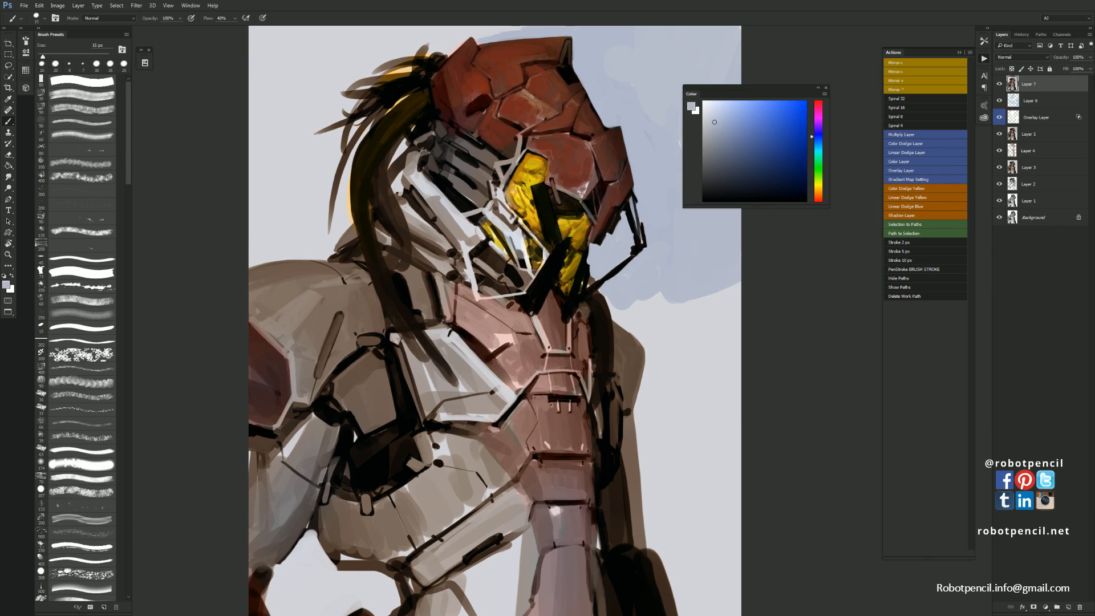
Try a thin pale pink stroke on the frame above the yellow face section with a 7 px brush
key(d)
alt+click(587, 188)
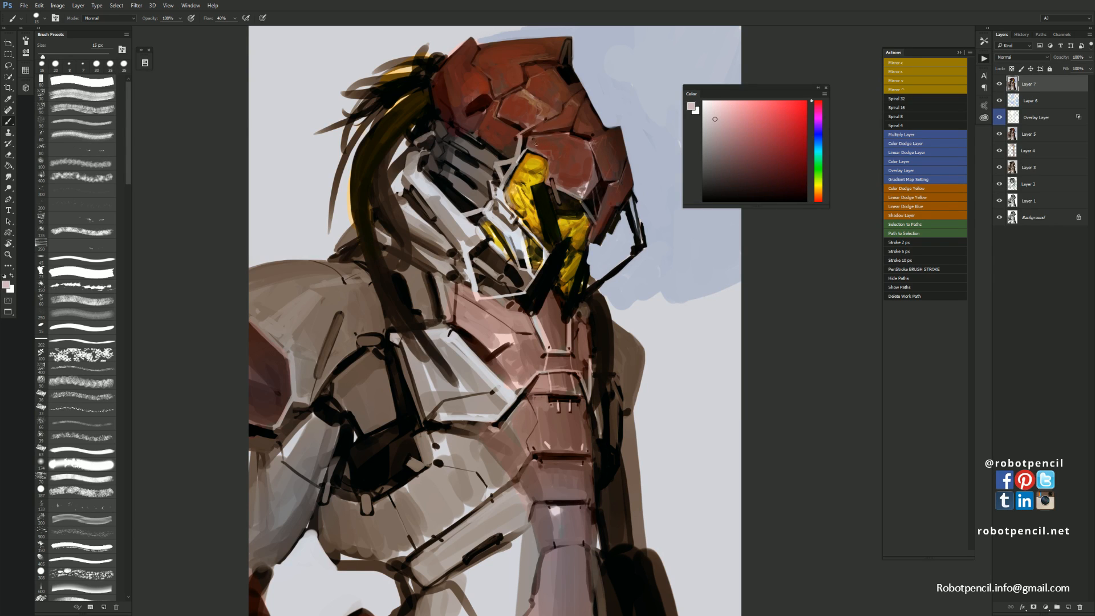
key(bracketleft)
key(bracketleft)
mouse_move(525, 150)
mouse_down()
mouse_move(569, 137)
mouse_move(525, 139)
mouse_up()
key(ctrl+z)
key(ctrl+z)
Flip the canvas horizontally and shade the front edge of the lower yellow face section with sampled brown ochre
key(ctrl+f)
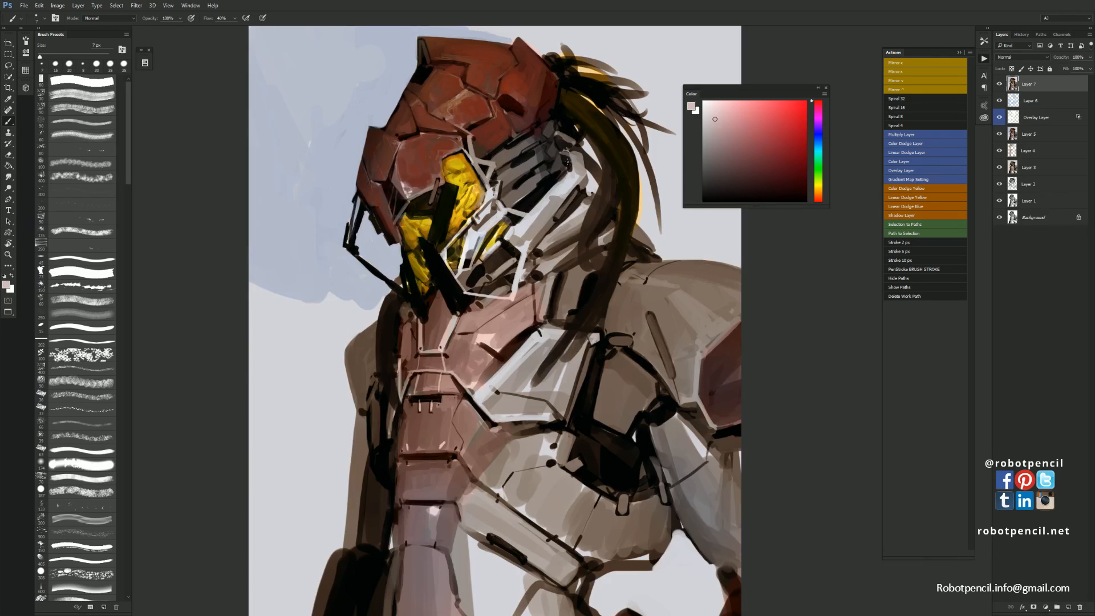
drag(578, 215, 565, 178)
drag(438, 204, 460, 216)
ctrl+click(449, 216)
alt+click(400, 195)
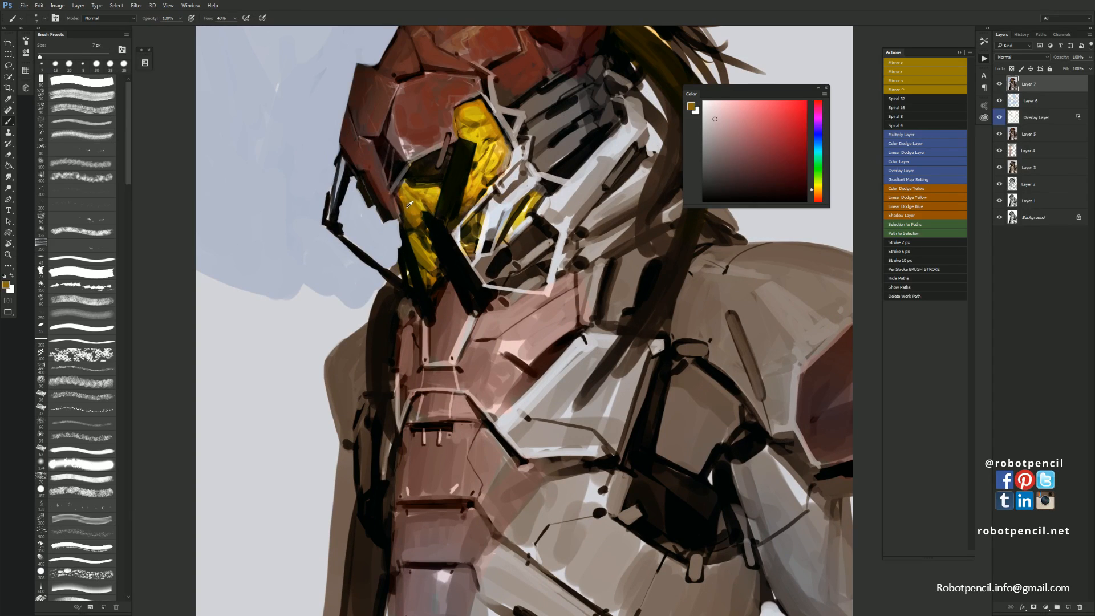
key(bracketright)
key(bracketright)
key(bracketright)
key(bracketright)
key(bracketright)
key(bracketright)
key(bracketright)
key(bracketright)
mouse_move(402, 195)
mouse_down()
mouse_move(425, 203)
mouse_move(427, 235)
mouse_up()
Add finer brown-ochre shading further down the lower yellow face section with a smaller brush
key(bracketleft)
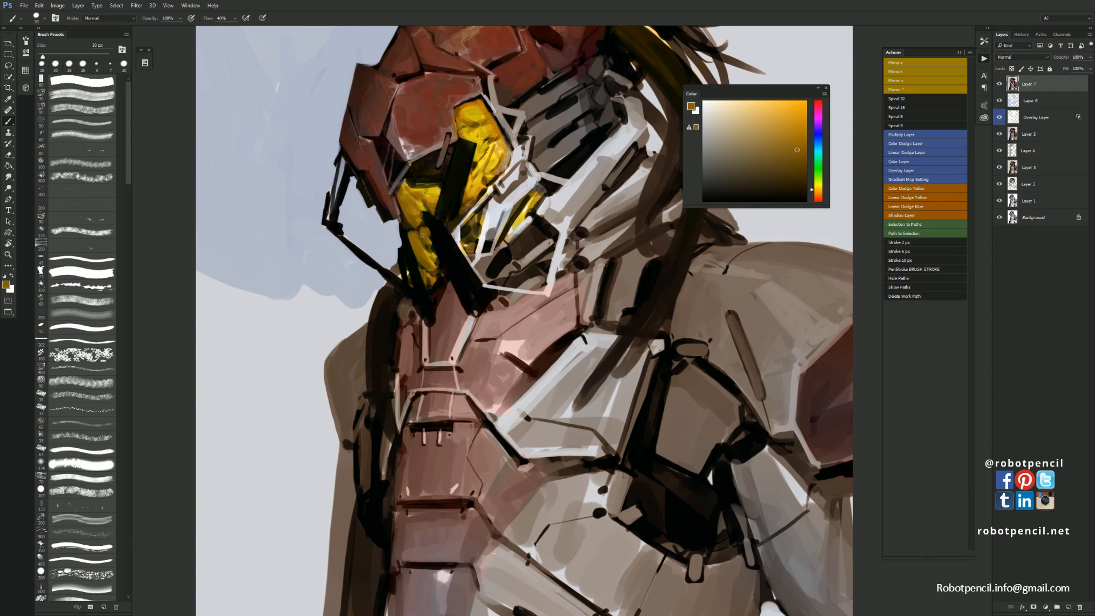
key(bracketleft)
key(bracketleft)
key(bracketleft)
drag(408, 241, 416, 263)
Flip the canvas horizontally and brush sampled pale grey-blue over the background in front of the chest
key(z)
alt+click(471, 307)
alt+click(471, 307)
key(ctrl+shift+h)
key(b)
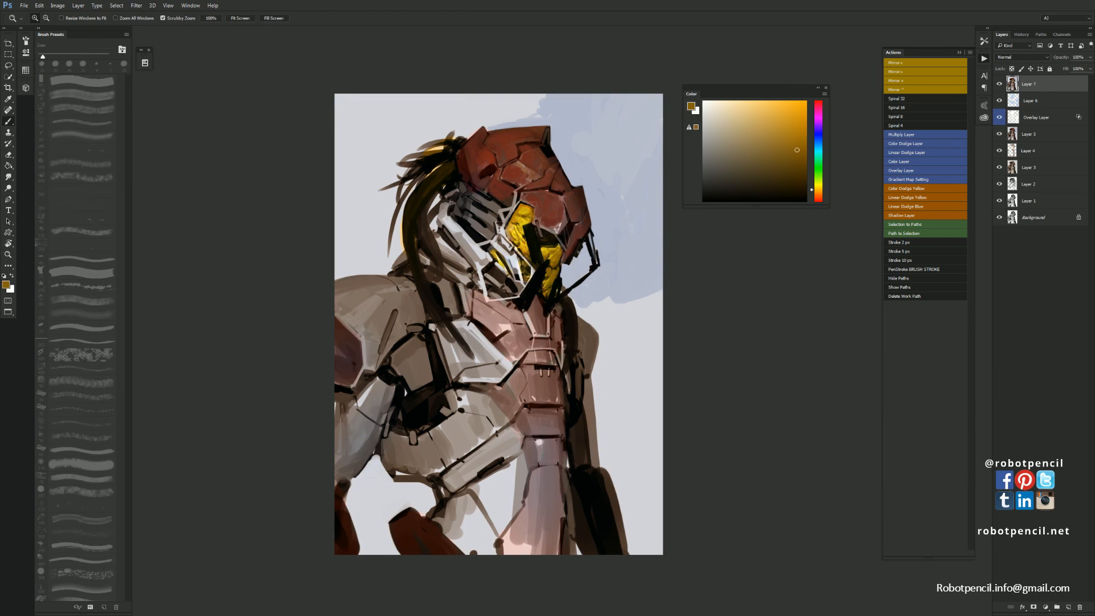
alt+click(608, 288)
key(bracketright)
key(bracketright)
key(bracketright)
key(bracketright)
key(bracketright)
key(bracketright)
key(bracketright)
key(bracketright)
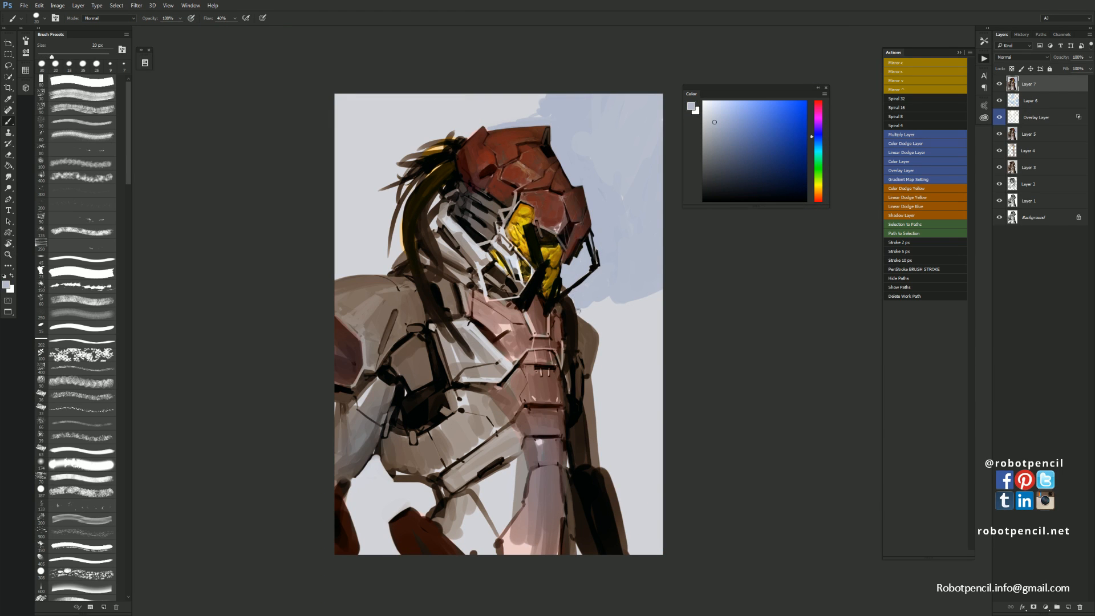
mouse_move(581, 308)
mouse_down()
mouse_move(604, 328)
mouse_move(583, 313)
mouse_move(603, 327)
mouse_move(603, 373)
mouse_move(609, 302)
mouse_move(604, 313)
mouse_move(601, 323)
mouse_move(626, 282)
mouse_move(634, 291)
mouse_move(623, 386)
mouse_move(633, 283)
mouse_move(621, 392)
mouse_move(634, 317)
mouse_move(645, 325)
mouse_move(645, 365)
mouse_move(629, 368)
mouse_move(656, 422)
mouse_up()
Pick a stronger light blue and brush it down the background in front of the torso, starting with a 300 px brush
key(bracketright)
key(bracketright)
key(bracketright)
key(bracketright)
key(bracketright)
key(bracketright)
click(725, 117)
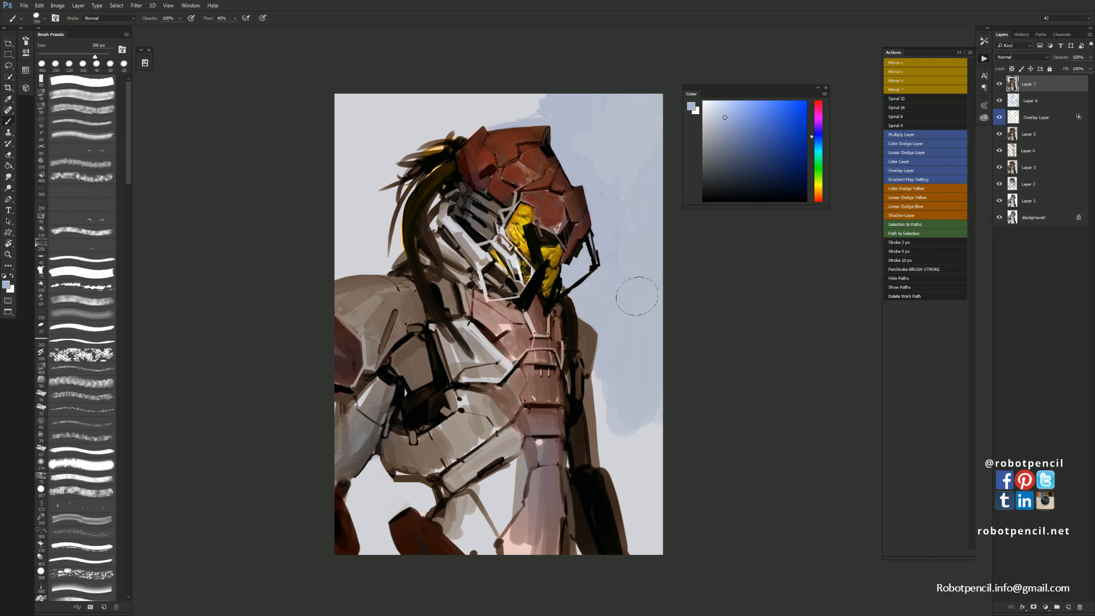
drag(636, 311, 639, 323)
alt+click(637, 348)
mouse_move(631, 417)
mouse_down()
mouse_move(597, 370)
mouse_move(600, 440)
mouse_move(601, 391)
mouse_move(625, 470)
mouse_up()
Brush light blue across the background above the helmet with a 400 px brush
key(bracketleft)
key(bracketleft)
key(bracketleft)
key(bracketleft)
key(bracketleft)
key(bracketleft)
key(bracketleft)
key(bracketleft)
key(bracketleft)
key(bracketleft)
key(bracketleft)
key(bracketleft)
key(bracketright)
key(bracketright)
key(bracketright)
key(bracketright)
key(bracketright)
key(bracketright)
key(bracketright)
key(bracketright)
key(bracketright)
key(bracketright)
key(bracketright)
key(bracketright)
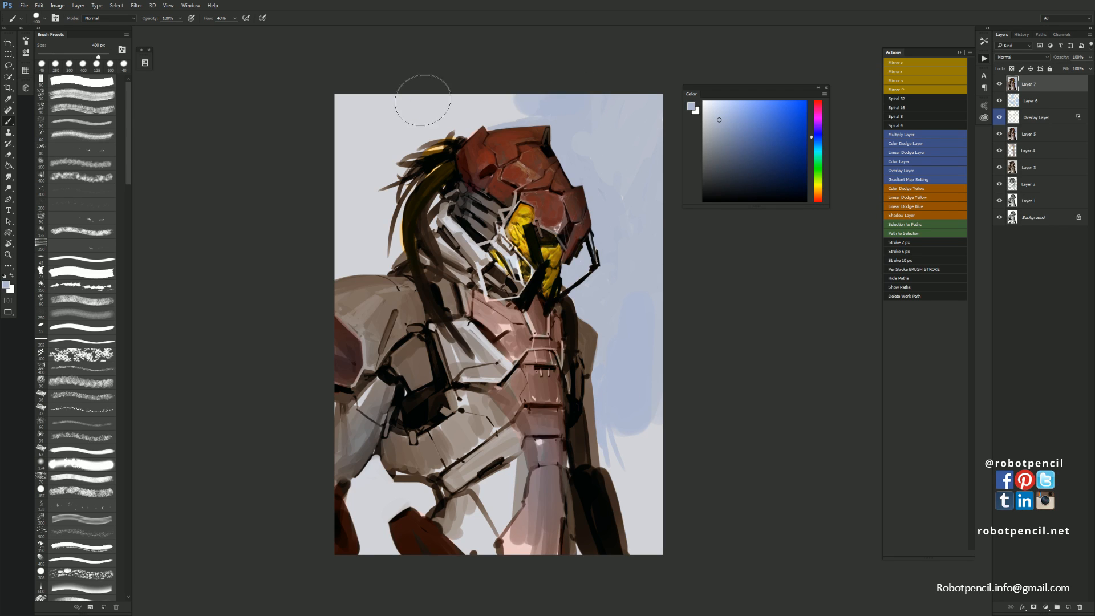
drag(420, 98, 558, 86)
Fill the background between the helmet top and the hair tuft with light blue using a smaller brush
key(bracketleft)
key(bracketleft)
key(bracketleft)
key(bracketleft)
key(bracketleft)
key(bracketleft)
key(bracketleft)
key(bracketleft)
key(bracketleft)
key(bracketleft)
key(bracketleft)
key(bracketleft)
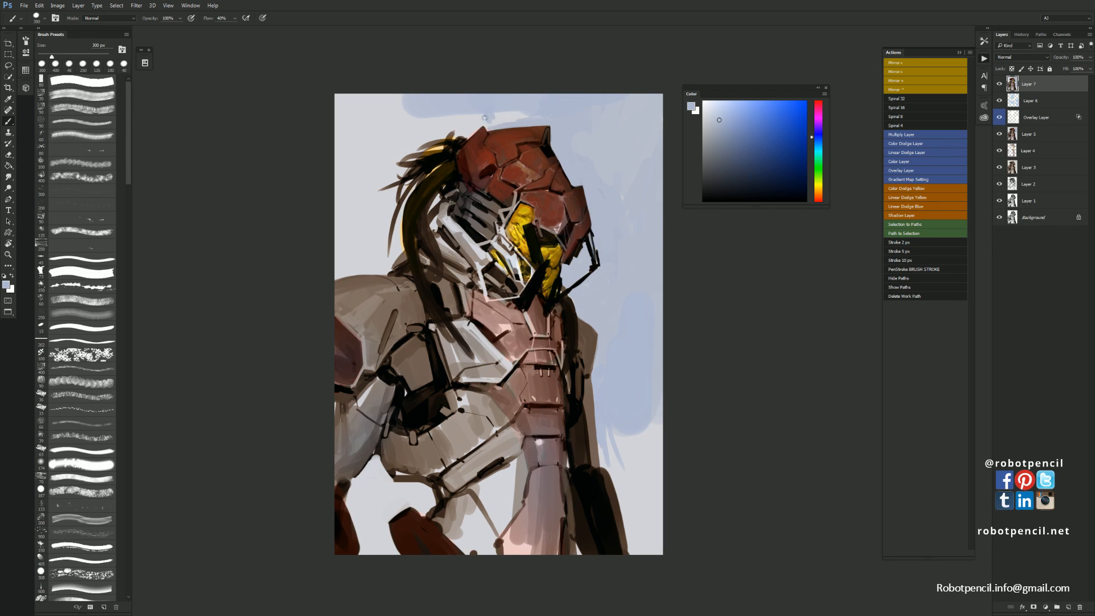
mouse_move(511, 114)
mouse_down()
mouse_move(495, 118)
mouse_move(528, 117)
mouse_up()
mouse_move(461, 111)
mouse_down()
mouse_move(458, 137)
mouse_move(471, 131)
mouse_move(460, 119)
mouse_move(406, 114)
mouse_move(371, 124)
mouse_move(432, 109)
mouse_move(413, 104)
mouse_move(354, 117)
mouse_move(404, 114)
mouse_move(377, 116)
mouse_move(338, 153)
mouse_move(339, 96)
mouse_move(362, 121)
mouse_move(419, 101)
mouse_move(375, 162)
mouse_up()
Blend the background above the hair with sampled pale blues, enlarging the brush to 700 px
key(bracketleft)
key(bracketleft)
key(bracketleft)
key(bracketright)
key(bracketright)
key(bracketright)
key(bracketright)
key(bracketright)
key(bracketright)
key(bracketright)
key(bracketright)
key(bracketright)
key(bracketright)
key(bracketright)
alt+click(376, 131)
alt+click(449, 111)
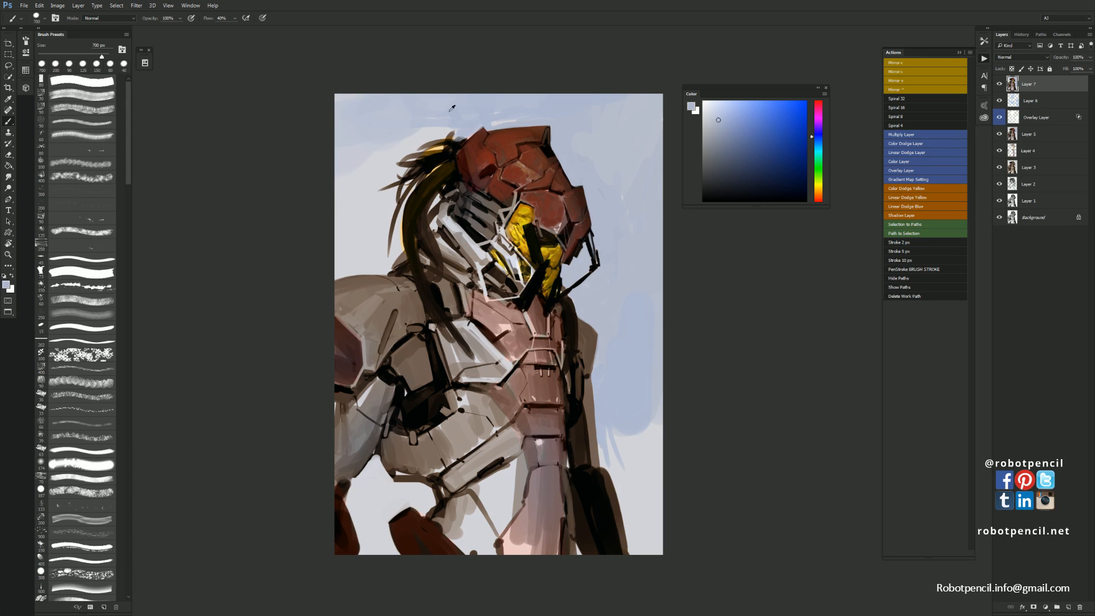
mouse_move(450, 112)
mouse_down()
mouse_move(435, 97)
mouse_move(428, 110)
mouse_up()
key(bracketleft)
Paint black strands over the hair tuft and ponytail behind the helmet, working in sampled dark yellow-brown tones
scroll(455, 145, up, 3)
key(d)
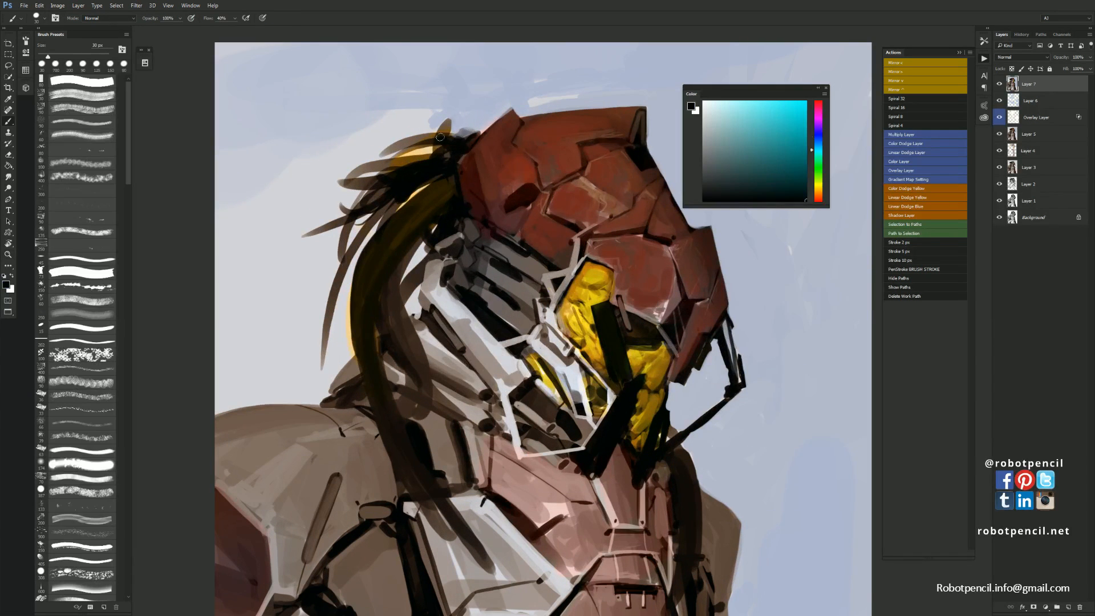
mouse_move(444, 140)
mouse_down()
mouse_move(363, 135)
mouse_move(344, 218)
mouse_up()
mouse_move(440, 172)
mouse_down()
mouse_move(357, 220)
mouse_move(429, 163)
mouse_move(344, 271)
mouse_up()
mouse_move(406, 205)
mouse_down()
mouse_move(303, 273)
mouse_move(373, 296)
mouse_up()
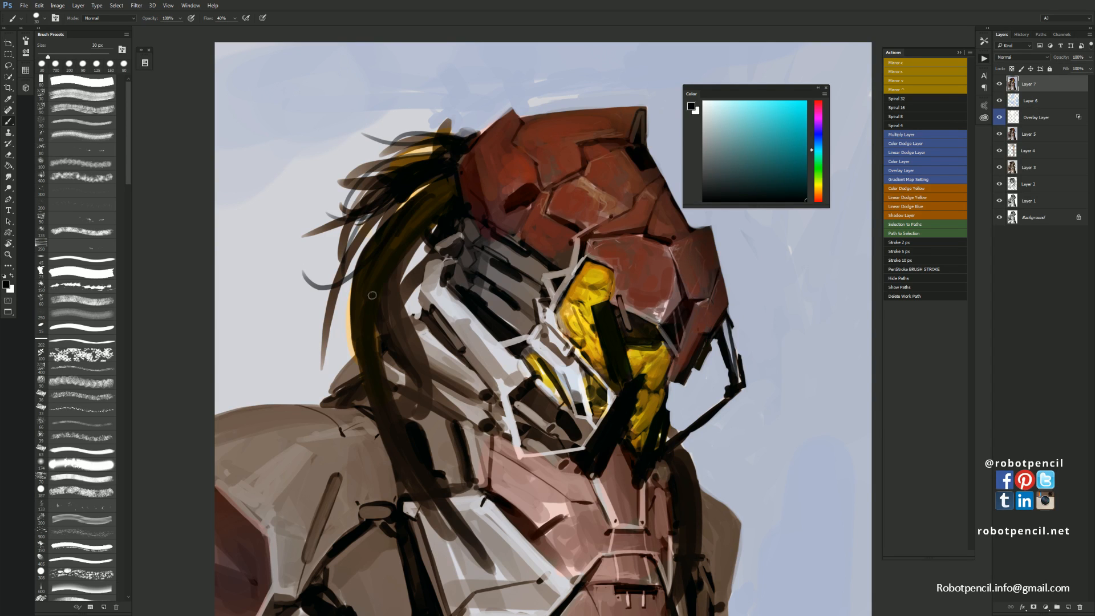
alt+click(448, 198)
alt+click(446, 200)
alt+click(494, 254)
alt+click(494, 253)
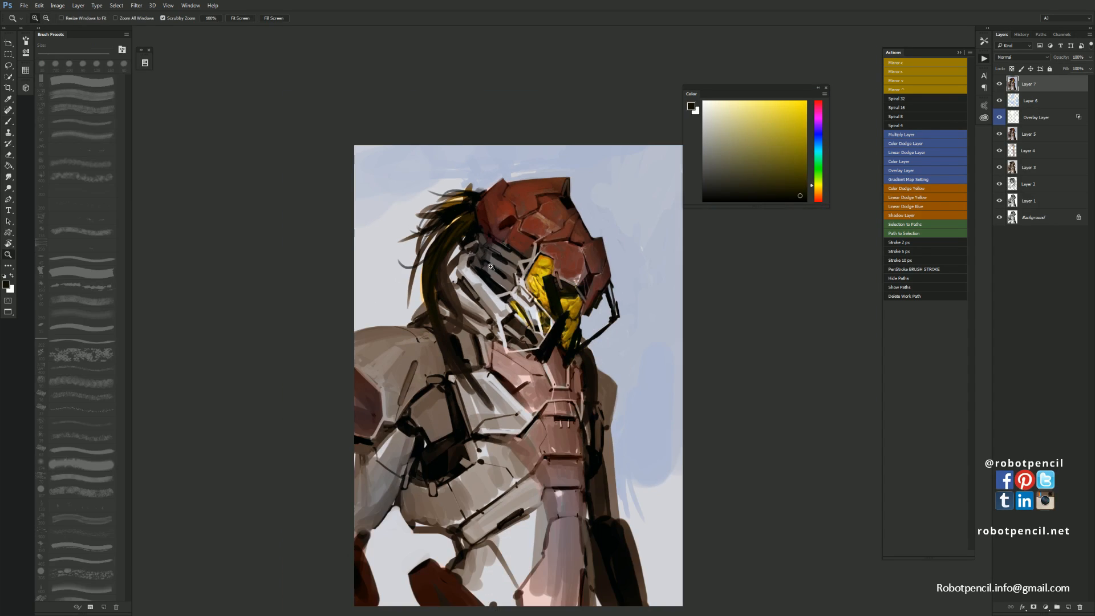
drag(587, 312, 514, 238)
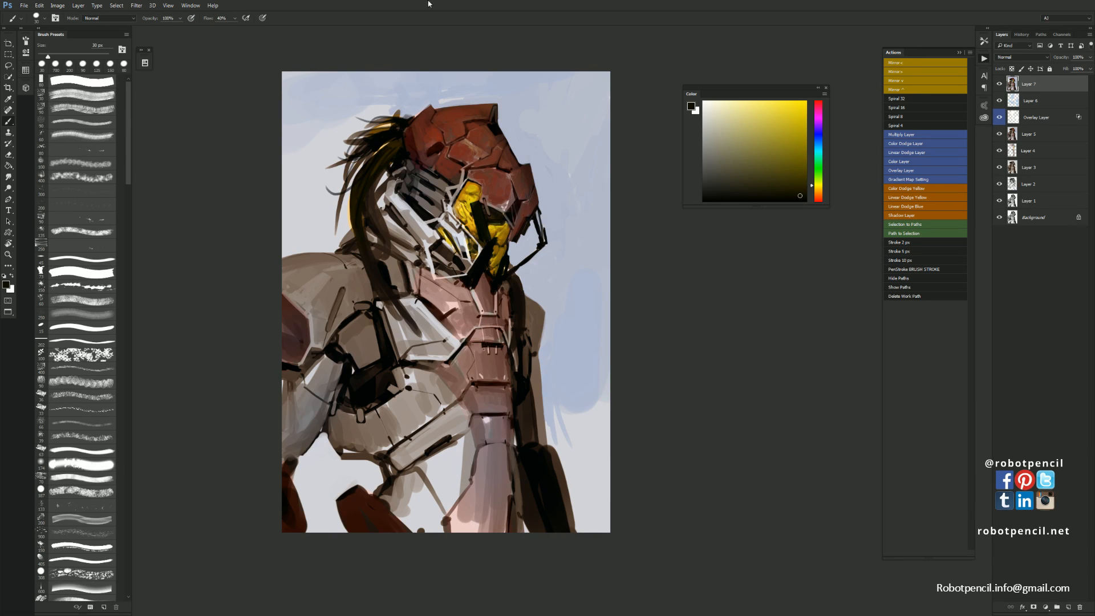
Smooth the background in front of the helmet with sampled light blues
alt+click(435, 90)
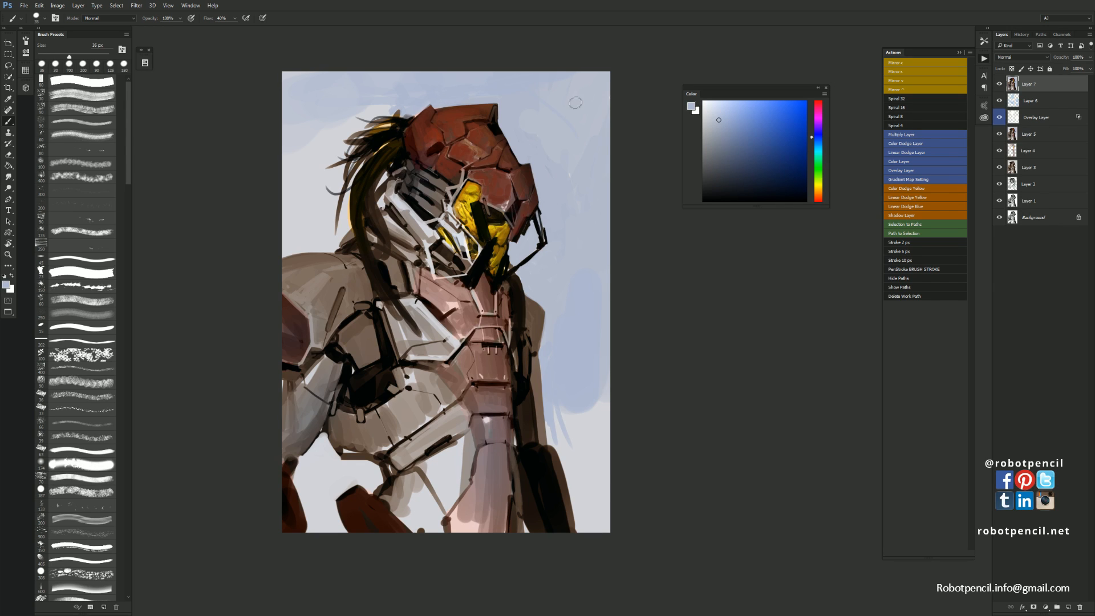
alt+click(554, 118)
mouse_move(586, 84)
mouse_down()
mouse_move(593, 120)
mouse_move(585, 90)
mouse_move(560, 84)
mouse_move(561, 139)
mouse_up()
Extend the light blue background down in front of the torso to the canvas's lower edge with sampled tones
alt+click(527, 133)
mouse_move(580, 279)
mouse_down()
mouse_move(559, 314)
mouse_move(614, 397)
mouse_move(600, 407)
mouse_move(580, 396)
mouse_move(604, 418)
mouse_move(601, 401)
mouse_move(581, 429)
mouse_move(563, 417)
mouse_move(556, 436)
mouse_move(585, 526)
mouse_move(602, 434)
mouse_move(619, 457)
mouse_up()
alt+click(610, 405)
key(ctrl+z)
alt+click(605, 412)
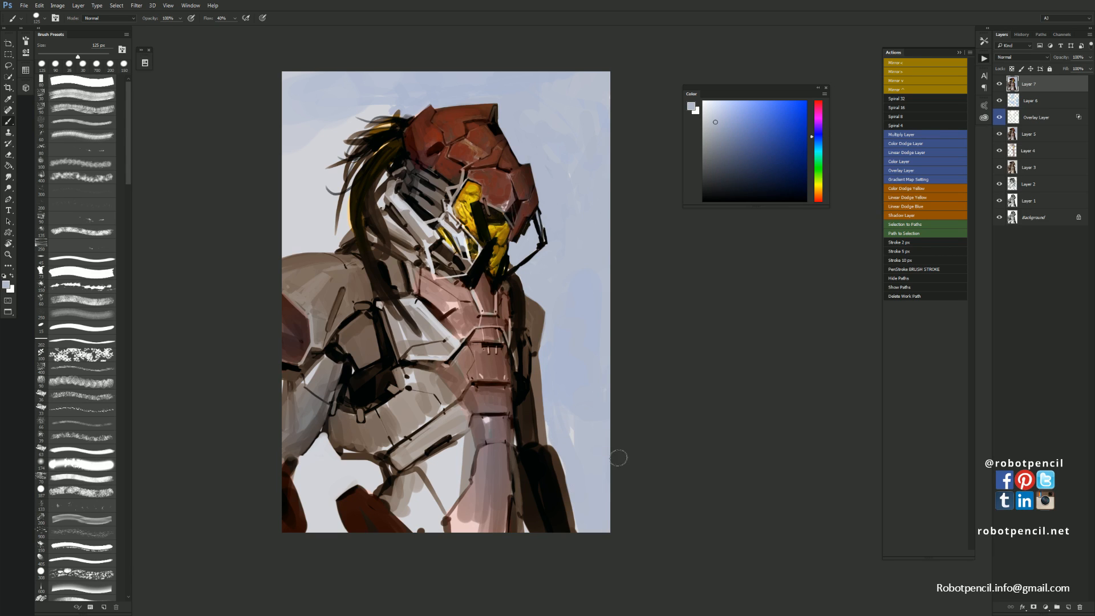
Paint a light blue edge beneath the arm, along the gap between the forearm and the waist
key(bracketleft)
key(bracketleft)
key(bracketleft)
key(bracketleft)
key(bracketleft)
drag(325, 436, 302, 460)
key(bracketleft)
key(bracketright)
key(bracketright)
key(bracketright)
key(bracketright)
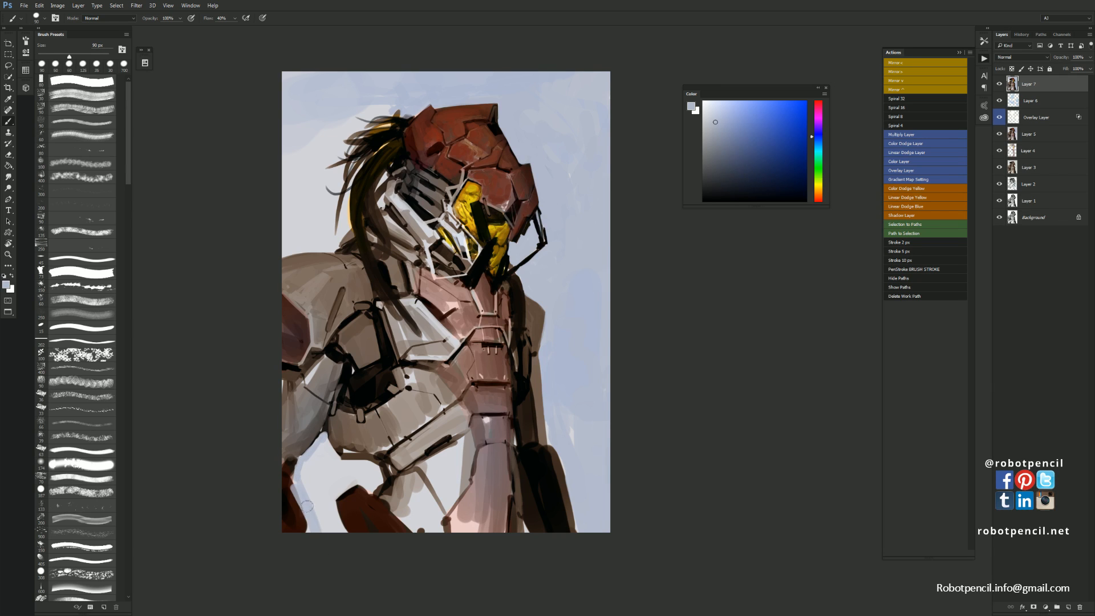
Fill the rest of the gap between the forearm and the waist with light blue sampled from the background
alt+click(281, 483)
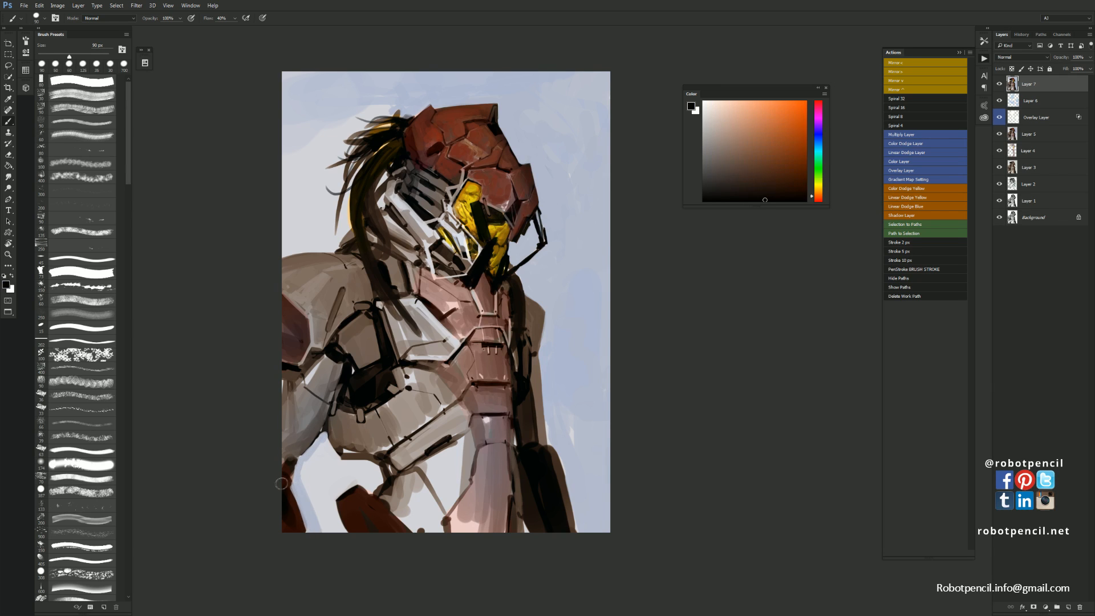
alt+click(309, 497)
drag(303, 477, 327, 535)
drag(318, 492, 343, 553)
mouse_move(328, 498)
mouse_down()
mouse_move(345, 549)
mouse_move(322, 454)
mouse_move(323, 482)
mouse_move(327, 446)
mouse_move(353, 471)
mouse_move(368, 461)
mouse_move(372, 485)
mouse_move(351, 474)
mouse_move(329, 495)
mouse_up()
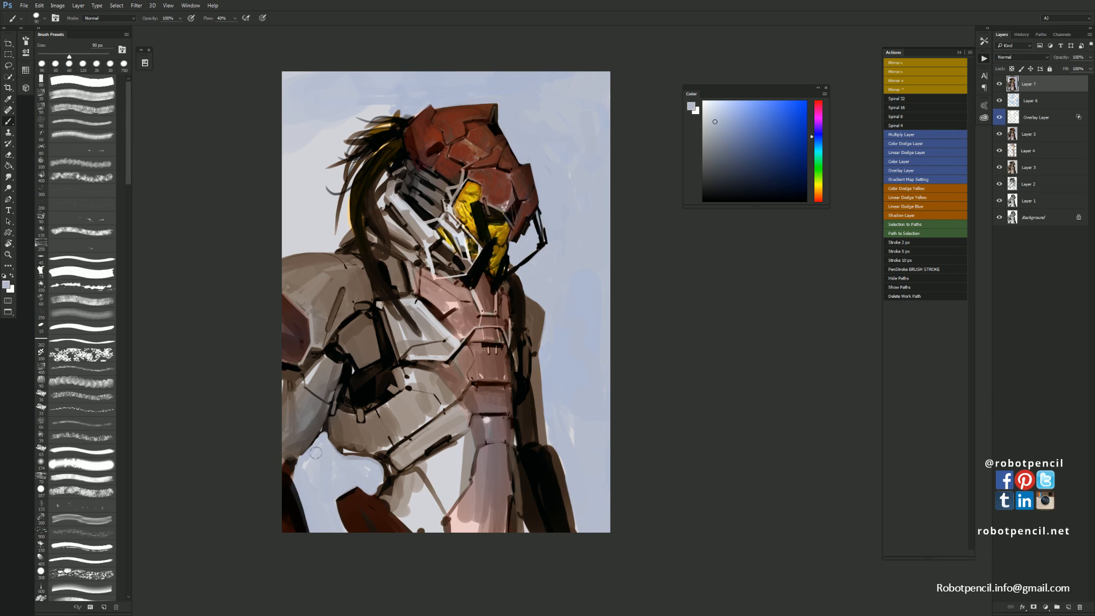
mouse_move(315, 452)
mouse_down()
mouse_move(309, 459)
mouse_move(352, 473)
mouse_up()
Smooth the background above the shoulder and behind the hair with sampled light blues, using a larger brush
mouse_move(277, 251)
mouse_down()
mouse_move(331, 245)
mouse_move(345, 205)
mouse_move(339, 237)
mouse_move(333, 191)
mouse_move(321, 238)
mouse_move(294, 232)
mouse_move(294, 241)
mouse_move(309, 227)
mouse_move(284, 159)
mouse_move(293, 210)
mouse_up()
alt+click(295, 239)
alt+click(287, 165)
key(bracketright)
drag(293, 168, 298, 222)
key(bracketright)
key(bracketright)
mouse_move(304, 161)
mouse_down()
mouse_move(323, 217)
mouse_move(314, 200)
mouse_move(323, 174)
mouse_move(339, 177)
mouse_move(330, 206)
mouse_up()
mouse_move(325, 140)
mouse_down()
mouse_move(350, 164)
mouse_move(315, 157)
mouse_move(373, 148)
mouse_move(348, 158)
mouse_move(341, 216)
mouse_up()
Thicken the ponytail behind the helmet with broad strands in a sampled near-black
alt+click(375, 139)
mouse_move(370, 152)
mouse_down()
mouse_move(345, 213)
mouse_move(385, 165)
mouse_move(382, 224)
mouse_move(392, 240)
mouse_up()
drag(379, 200, 381, 248)
drag(395, 176, 385, 228)
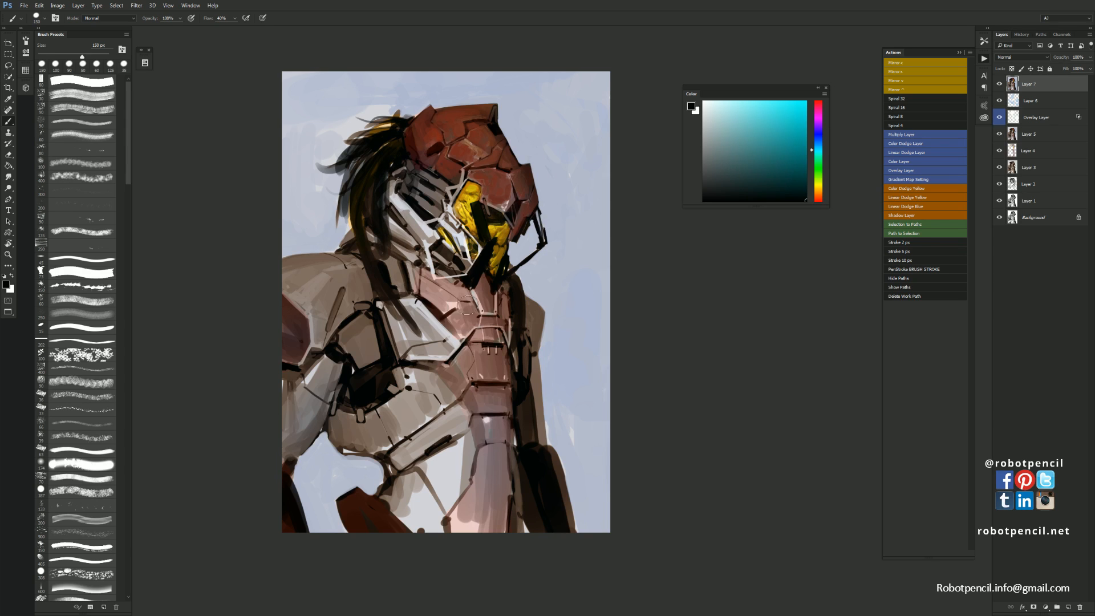
Deepen the grooves between the grey neck mechanics behind the face with sampled black and a smaller brush
key(bracketleft)
key(bracketleft)
key(bracketleft)
key(bracketleft)
key(z)
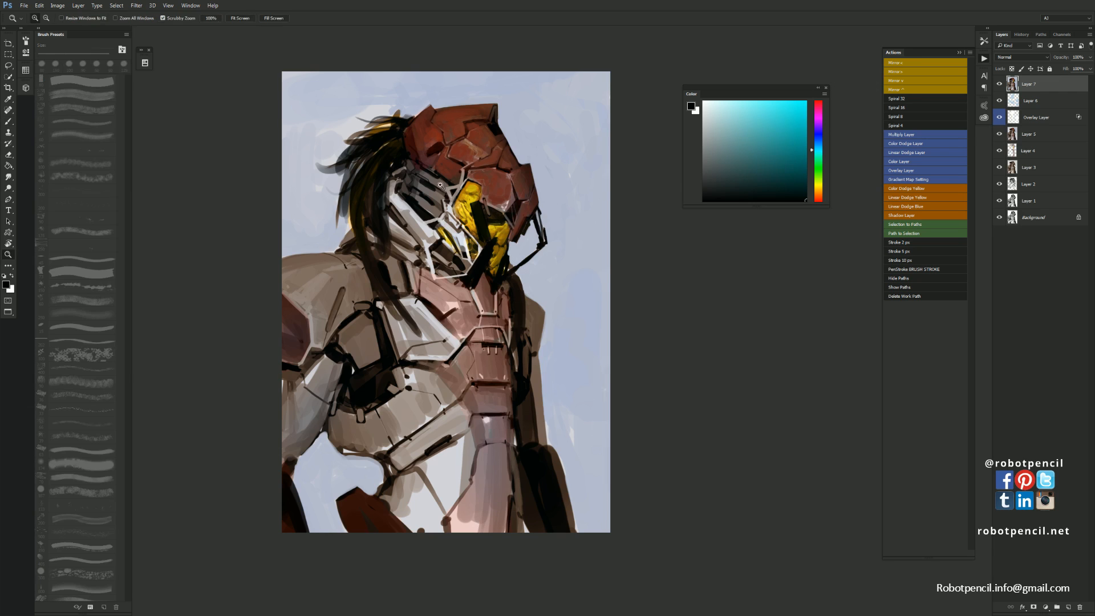
click(441, 185)
key(b)
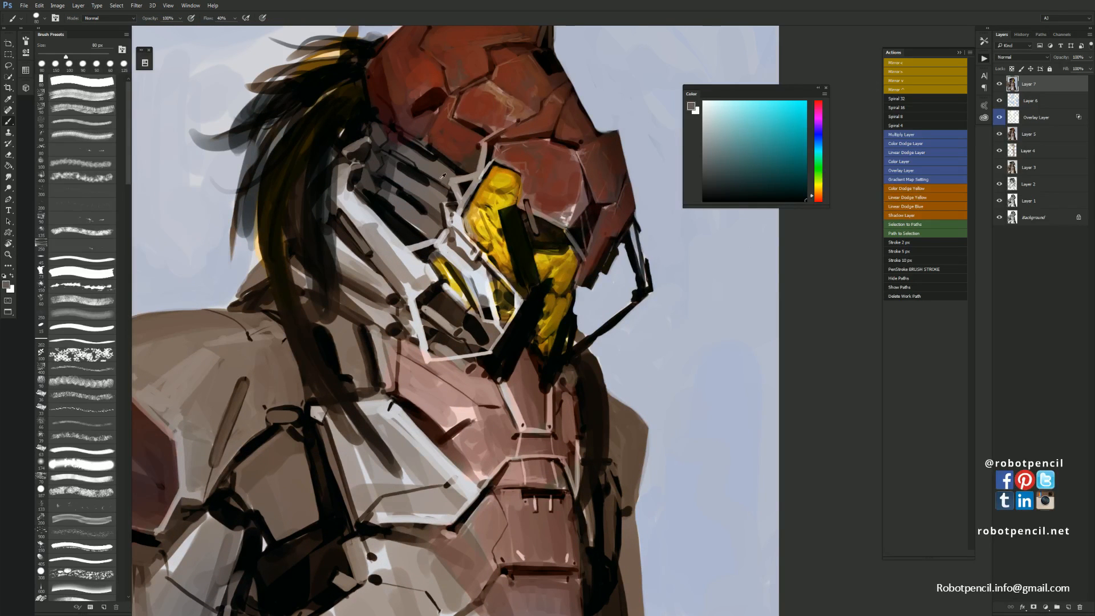
alt+click(442, 176)
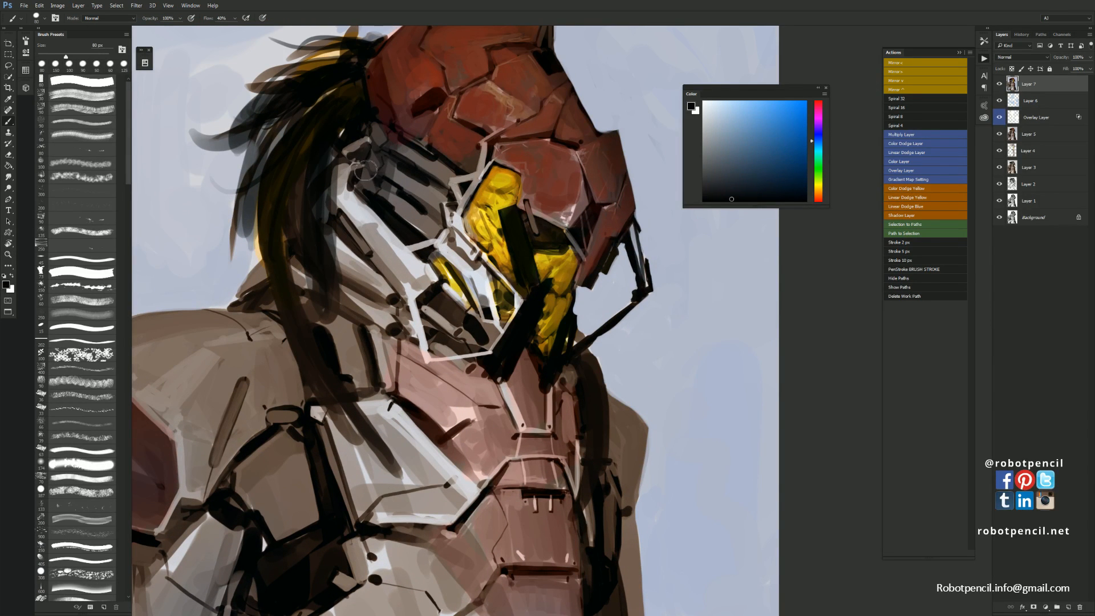
drag(365, 170, 428, 212)
drag(369, 189, 443, 246)
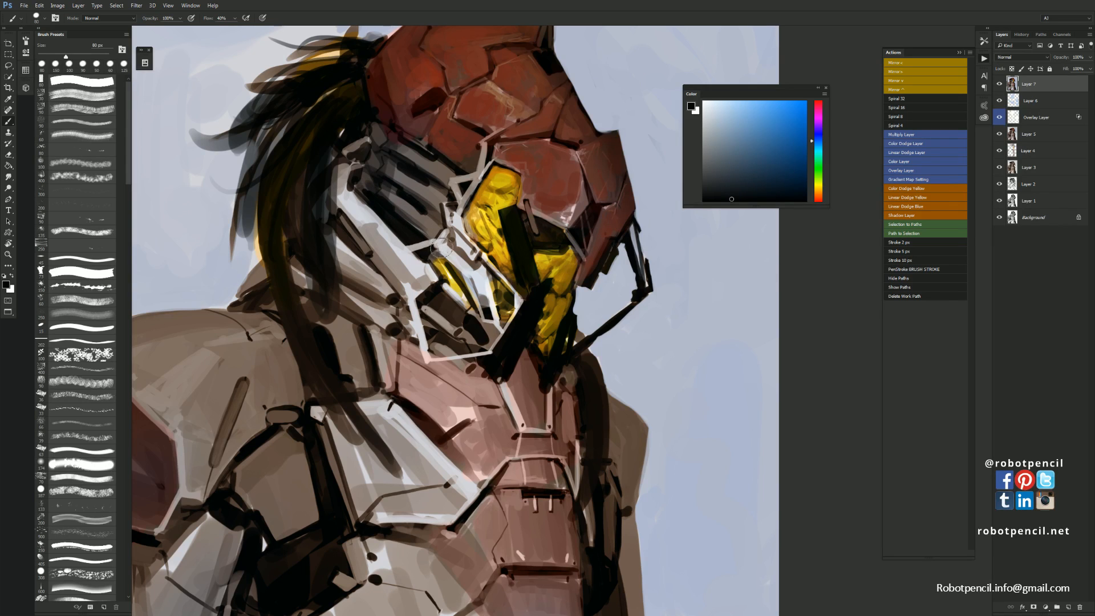
Sample the helmet's reddish brown and reduce the brush to 7 px for fine detail
alt+click(441, 233)
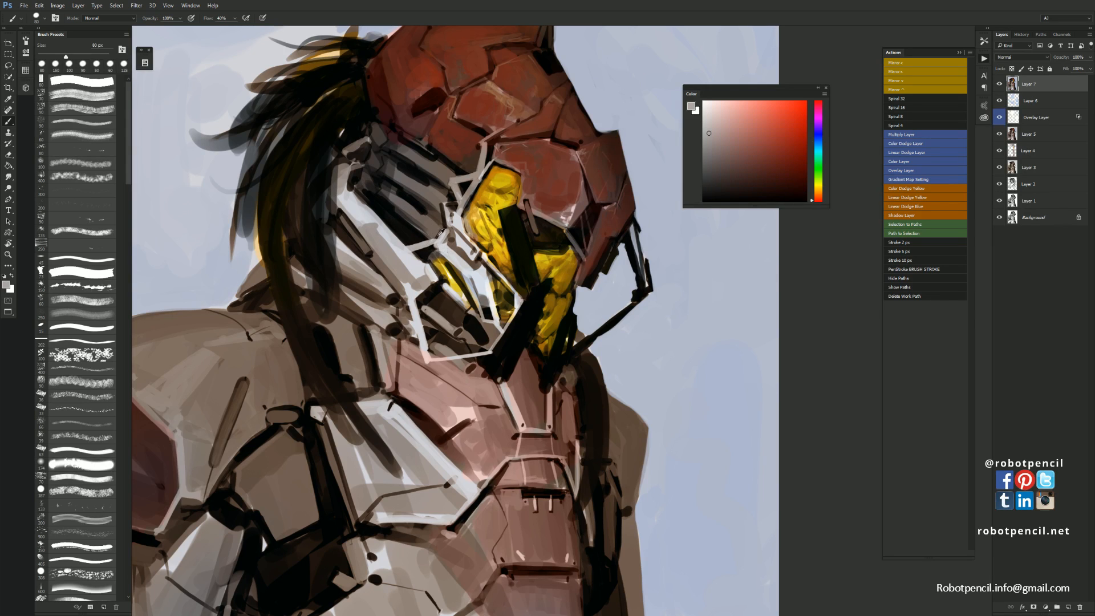
alt+click(466, 182)
alt+click(515, 107)
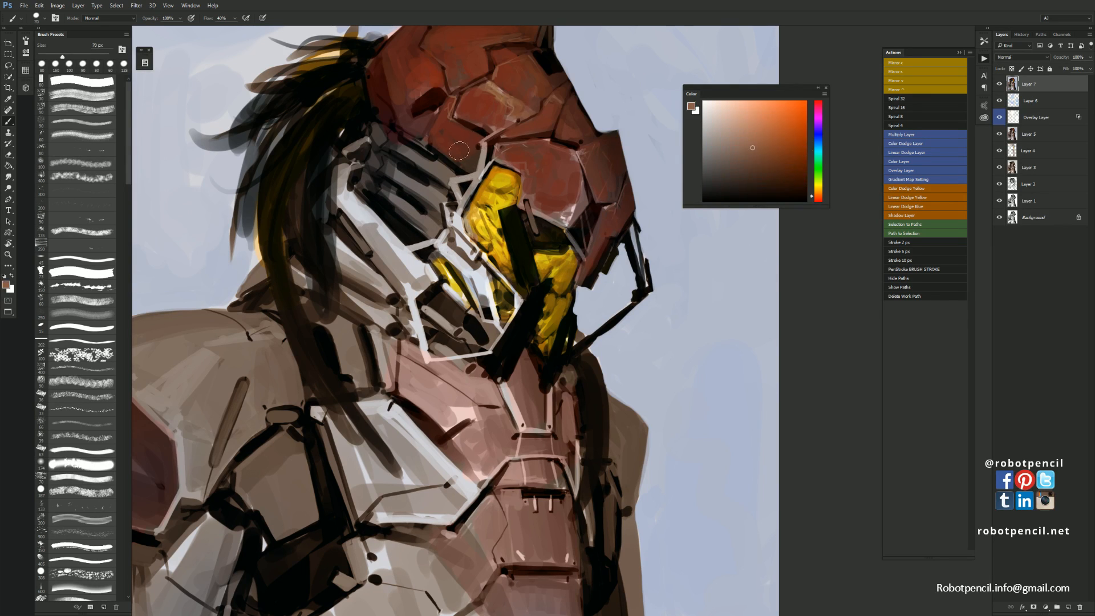
key(bracketleft)
key(bracketleft)
key(bracketleft)
key(bracketleft)
key(bracketleft)
key(bracketleft)
key(bracketleft)
key(bracketleft)
key(bracketleft)
key(bracketleft)
key(d)
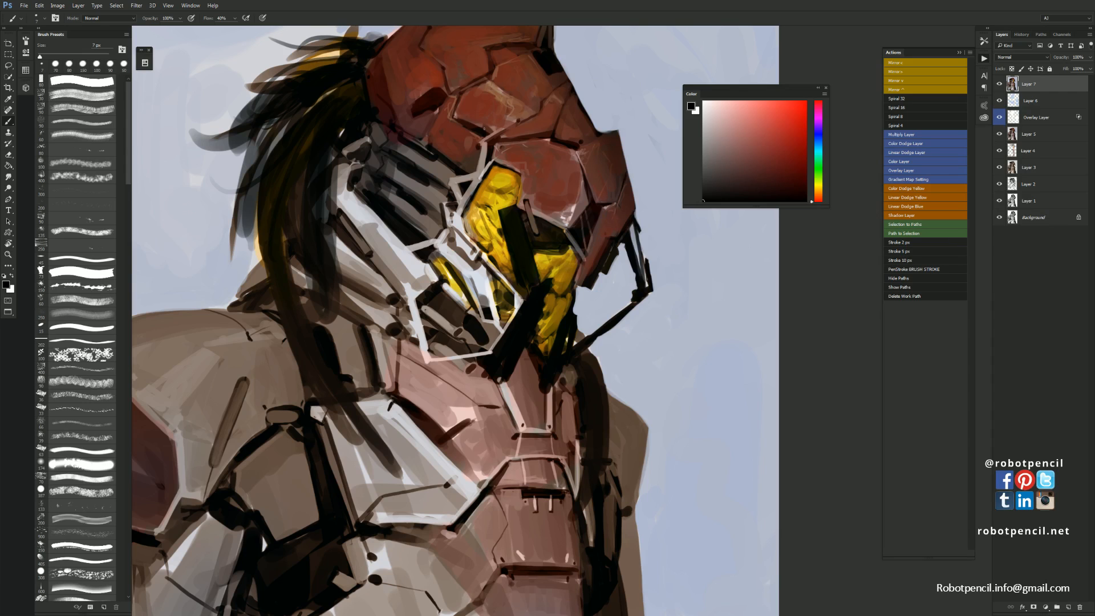
alt+click(488, 130)
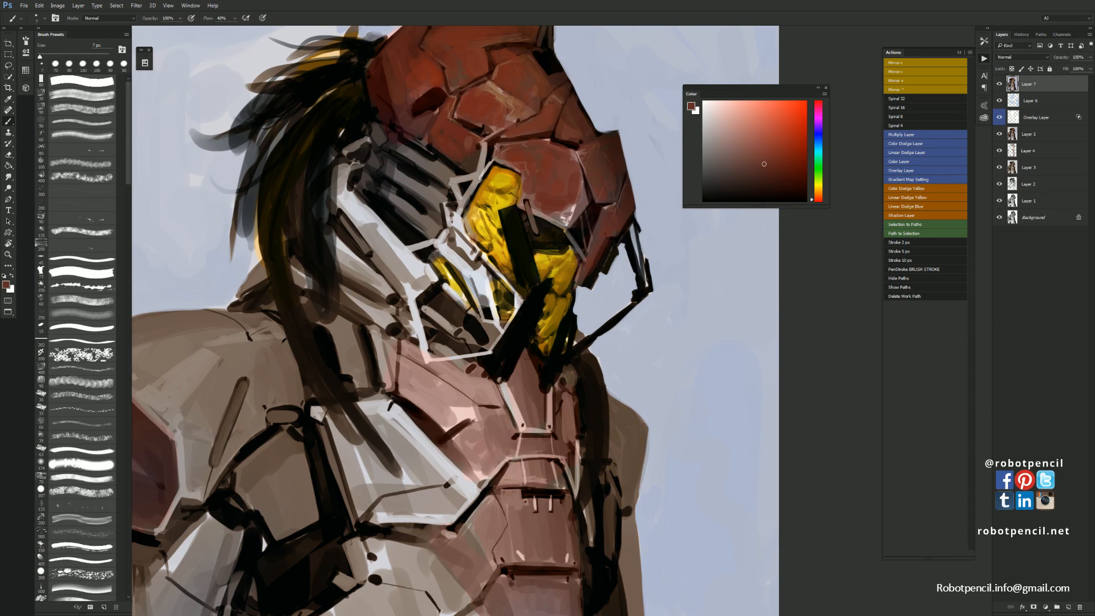
With the canvas mirrored, touch up the upper helmet plates with a fine sampled dusty pink, and flip it back
key(z)
alt+click(508, 163)
alt+click(507, 162)
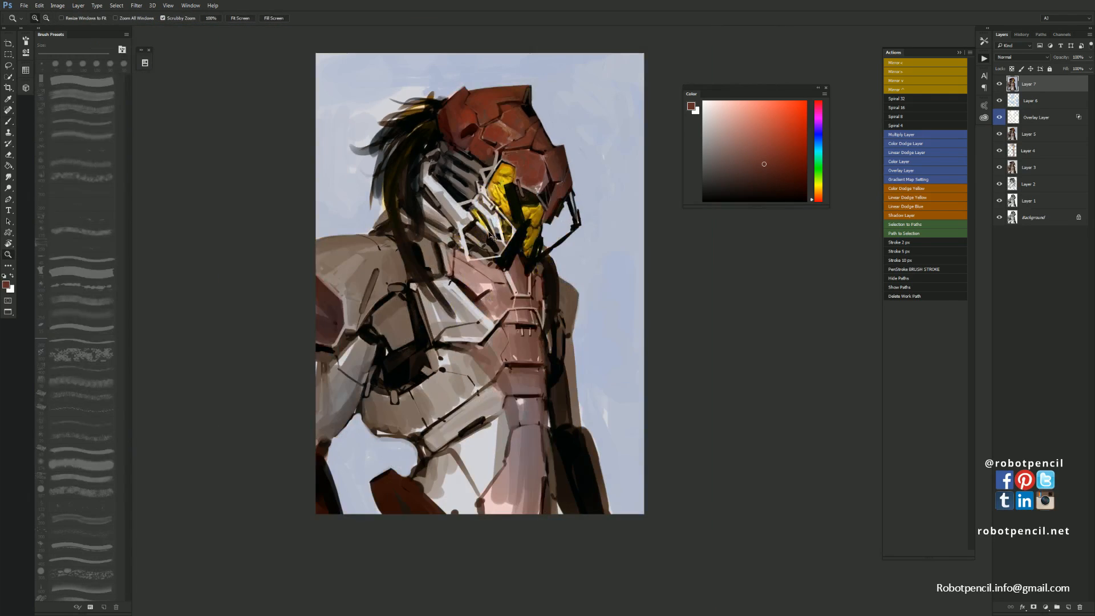
key(ctrl+shift+h)
click(498, 147)
key(b)
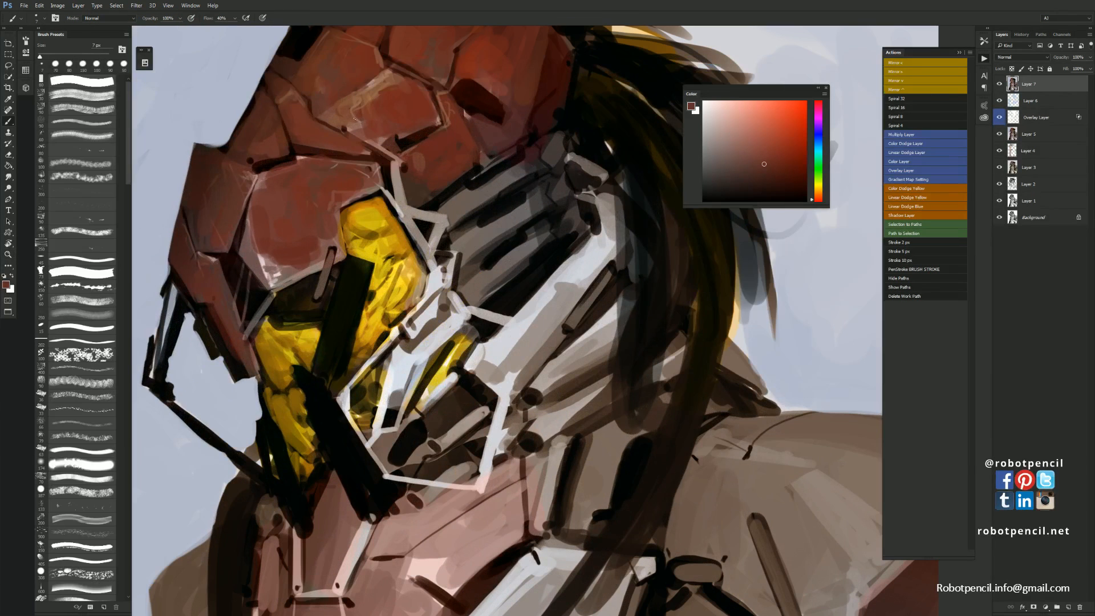
alt+click(370, 122)
alt+click(376, 79)
drag(343, 98, 361, 84)
key(z)
alt+click(383, 141)
alt+click(383, 141)
alt+click(383, 141)
alt+click(384, 142)
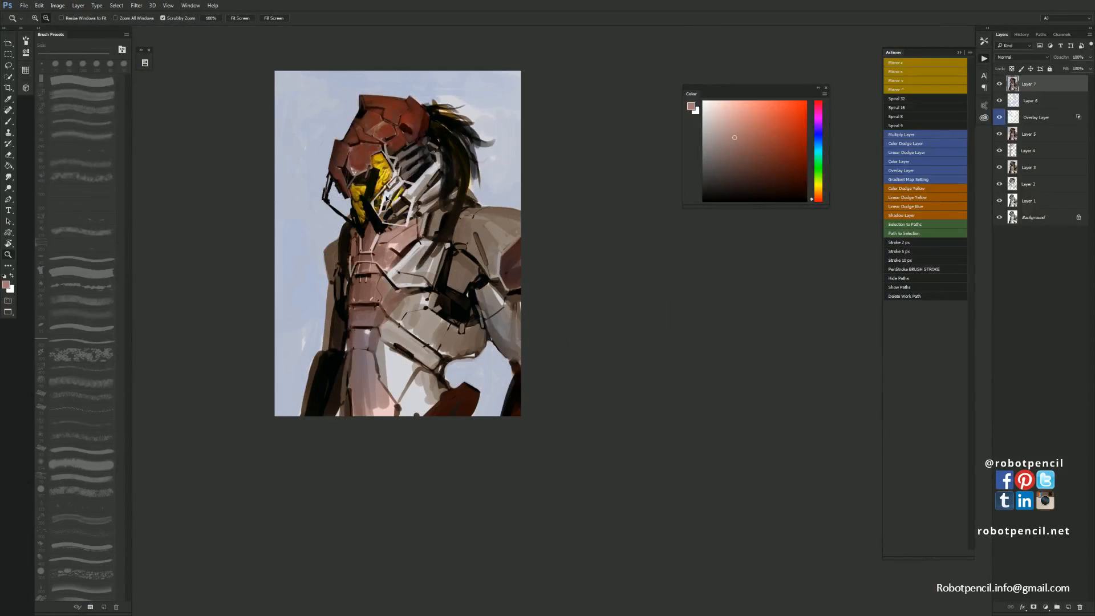
key(ctrl+shift+h)
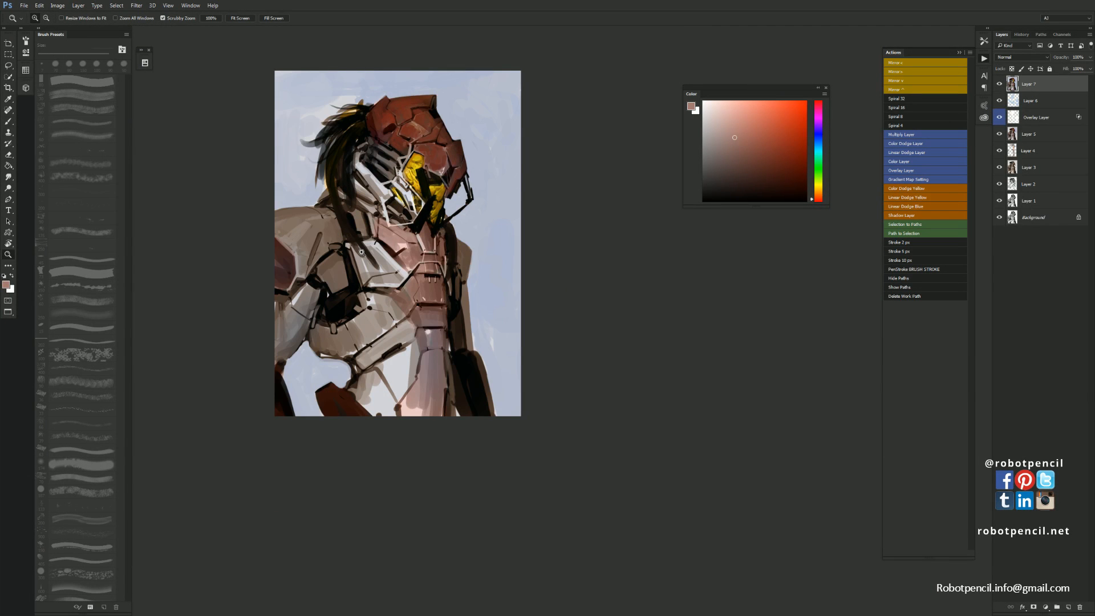
Touch up the upper part of the yellow face section with sampled yellow
click(437, 163)
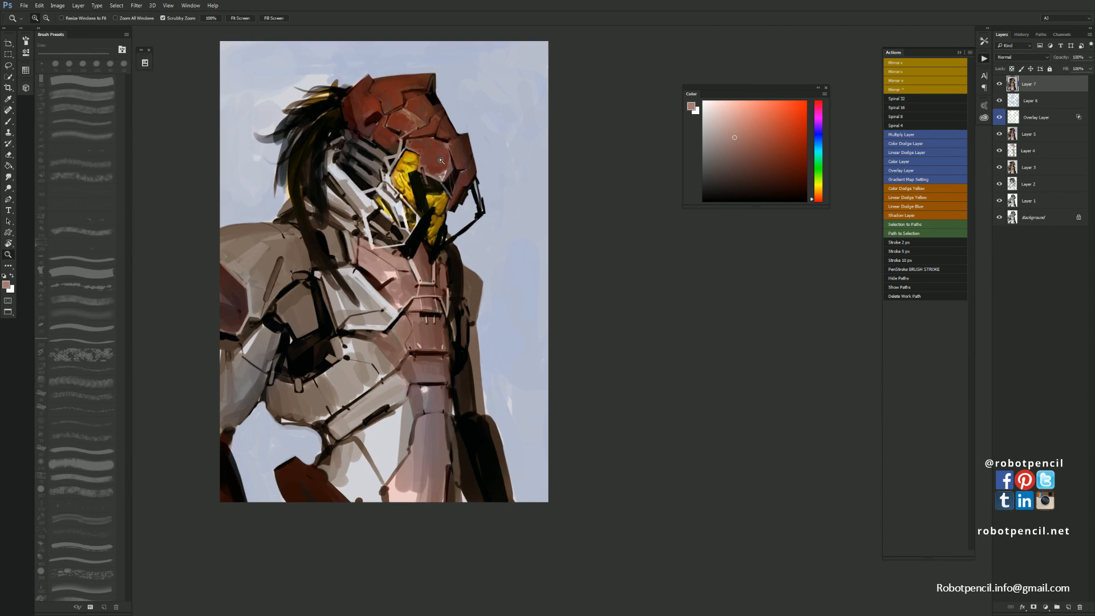
click(437, 163)
click(437, 163)
click(368, 155)
key(b)
alt+click(379, 150)
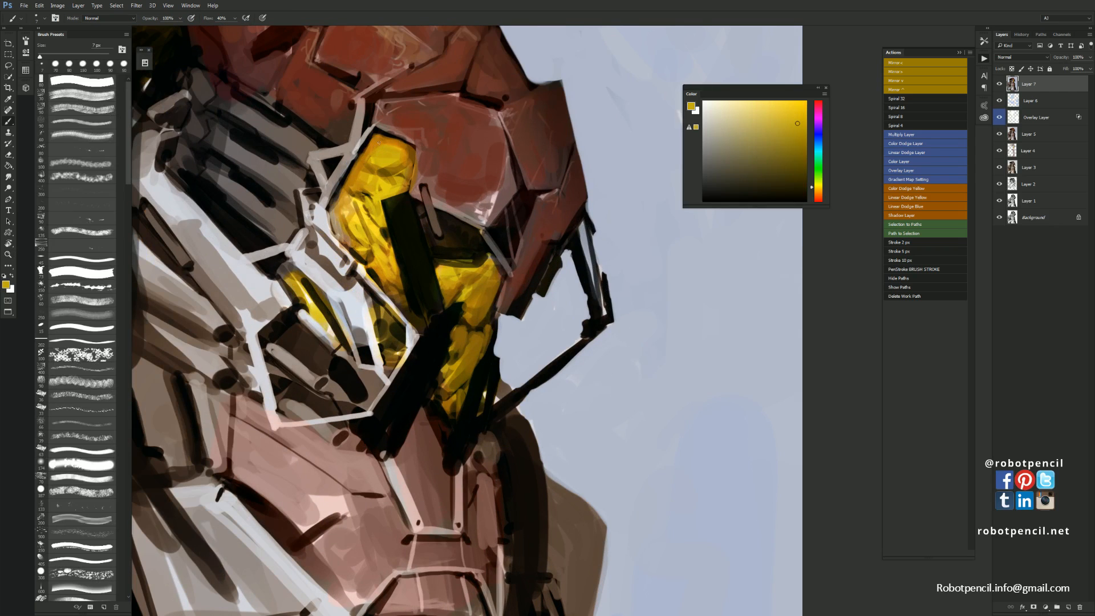
key(bracketright)
drag(377, 144, 403, 154)
drag(451, 168, 534, 240)
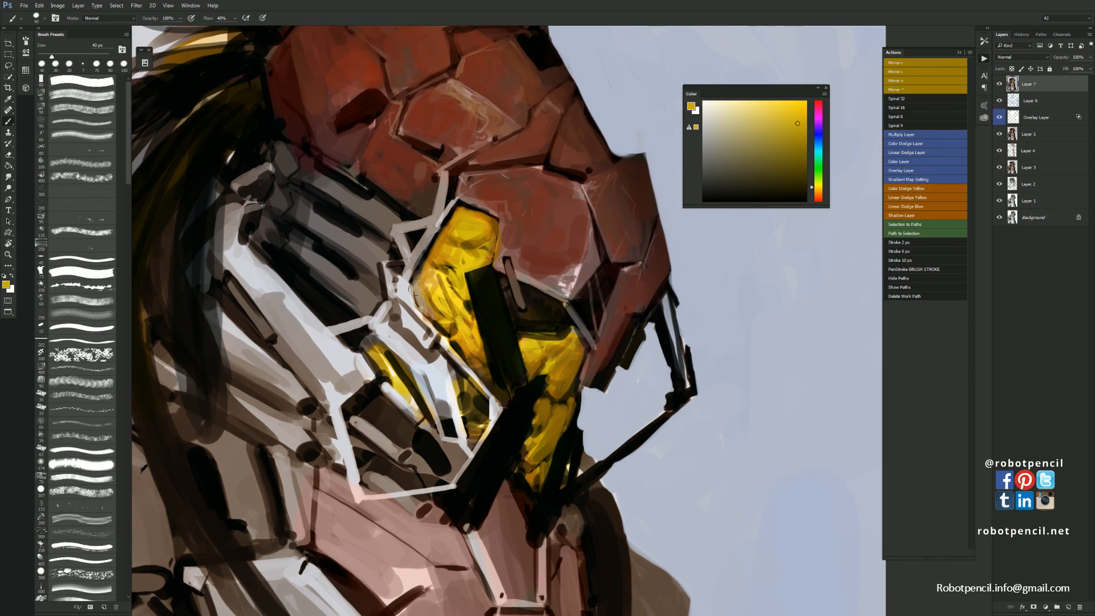
Refine the pale frame lines beside the yellow face section with sampled light greys and an 8 px brush
alt+click(404, 288)
key(bracketleft)
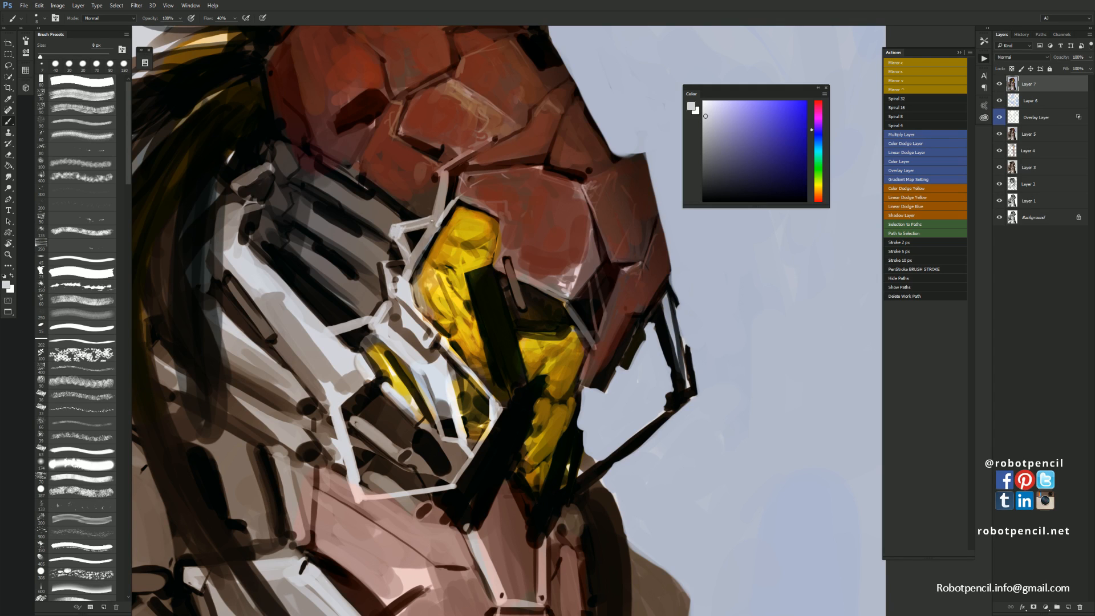
drag(423, 220, 414, 221)
alt+click(402, 225)
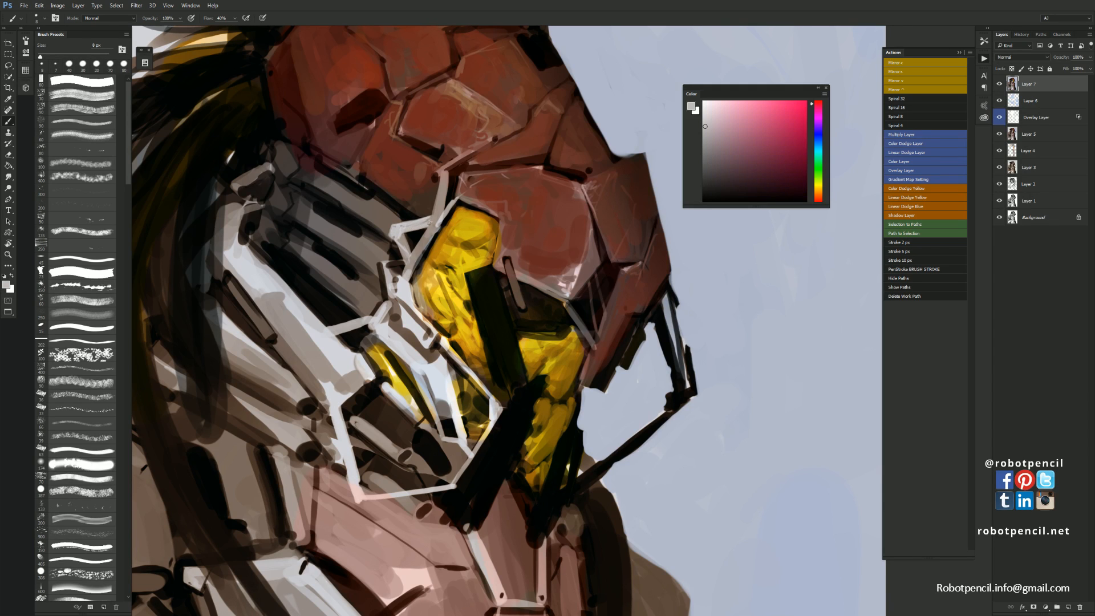
ctrl+alt+click(446, 256)
ctrl+alt+click(446, 256)
ctrl+alt+click(447, 257)
ctrl+alt+click(449, 257)
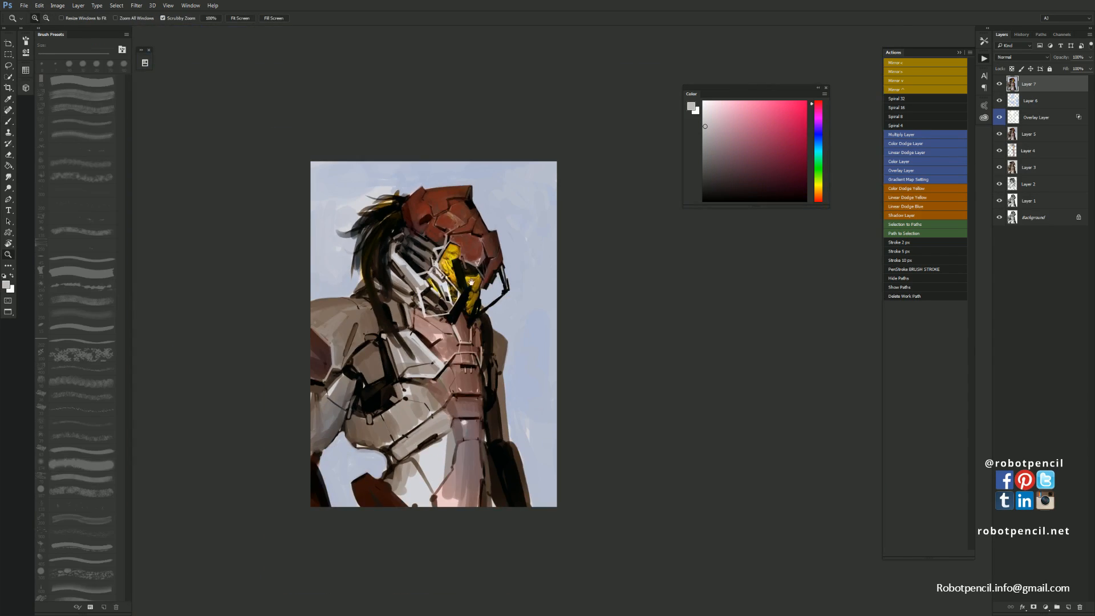
mouse_move(491, 323)
mouse_down()
mouse_move(474, 239)
mouse_move(448, 298)
mouse_up()
Touch up the pale trim on the collar below the face with a sampled bluish white and a 10 px brush
ctrl+click(476, 263)
ctrl+click(476, 263)
ctrl+click(473, 264)
alt+click(384, 150)
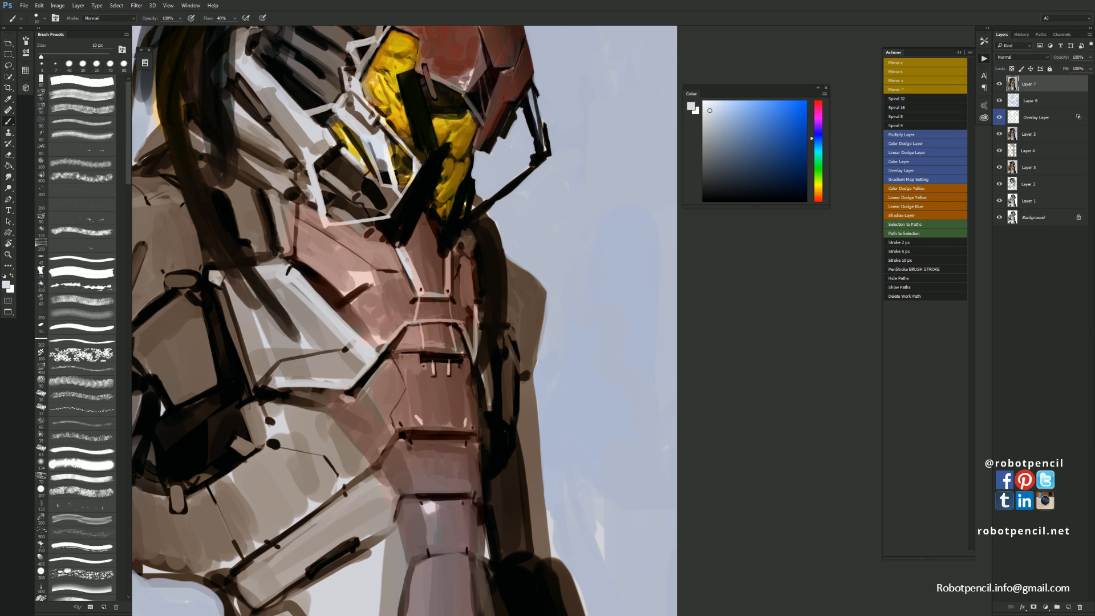
drag(419, 282, 450, 296)
ctrl+alt+click(448, 312)
ctrl+alt+click(448, 312)
Glaze the central chest and abdomen plates with the helmet's sampled red, using a 100 px brush
alt+click(451, 171)
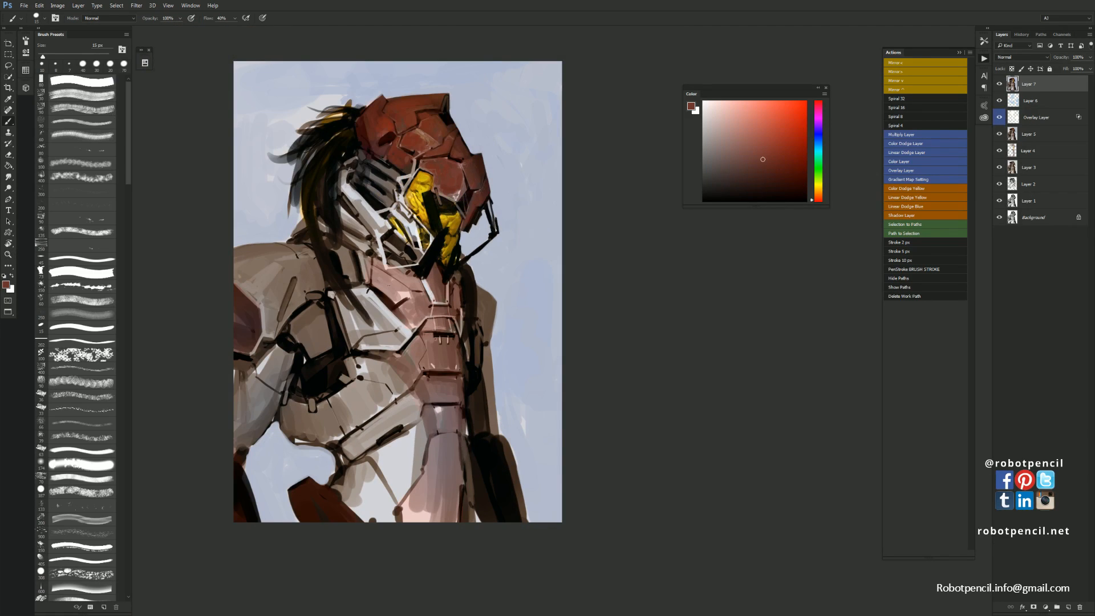
key(])
key(])
key(])
key(])
key(])
mouse_move(389, 299)
mouse_down()
mouse_move(375, 263)
mouse_move(419, 283)
mouse_move(407, 280)
mouse_move(423, 308)
mouse_move(410, 316)
mouse_move(417, 299)
mouse_move(431, 347)
mouse_move(413, 370)
mouse_move(425, 334)
mouse_move(449, 359)
mouse_move(454, 347)
mouse_move(437, 392)
mouse_move(424, 392)
mouse_move(436, 383)
mouse_move(453, 405)
mouse_move(428, 420)
mouse_move(434, 427)
mouse_move(445, 415)
mouse_move(446, 456)
mouse_move(439, 469)
mouse_move(433, 440)
mouse_move(440, 463)
mouse_move(404, 519)
mouse_up()
alt+click(440, 346)
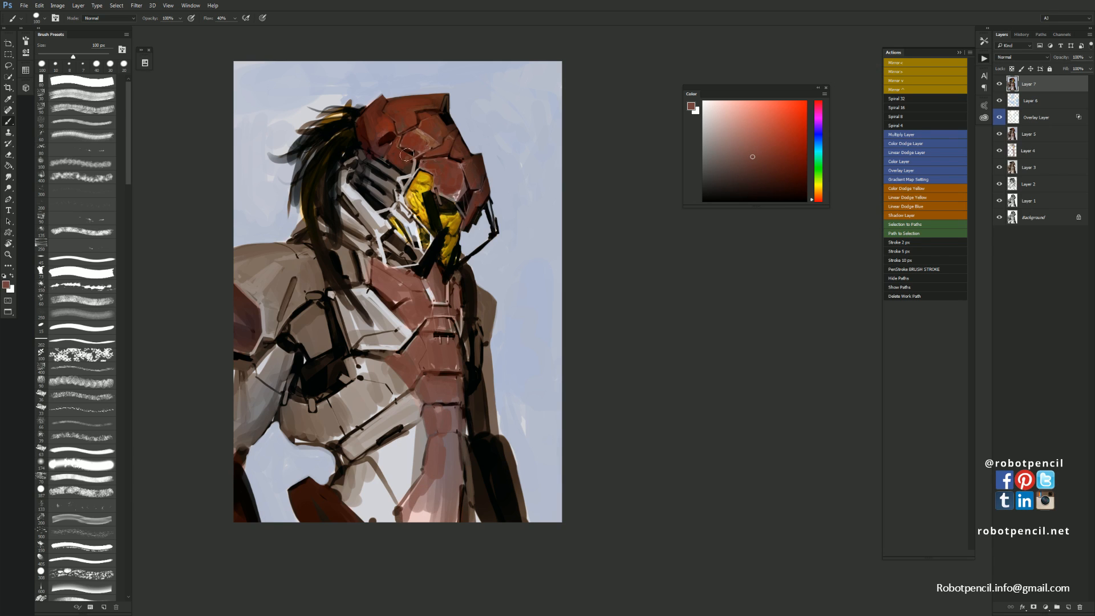
Deepen the red from the collar down to the lower abdomen with a more saturated red sampled from the helmet
alt+click(403, 112)
mouse_move(445, 445)
mouse_down()
mouse_move(442, 484)
mouse_move(454, 453)
mouse_move(454, 505)
mouse_move(429, 495)
mouse_move(427, 532)
mouse_move(450, 500)
mouse_up()
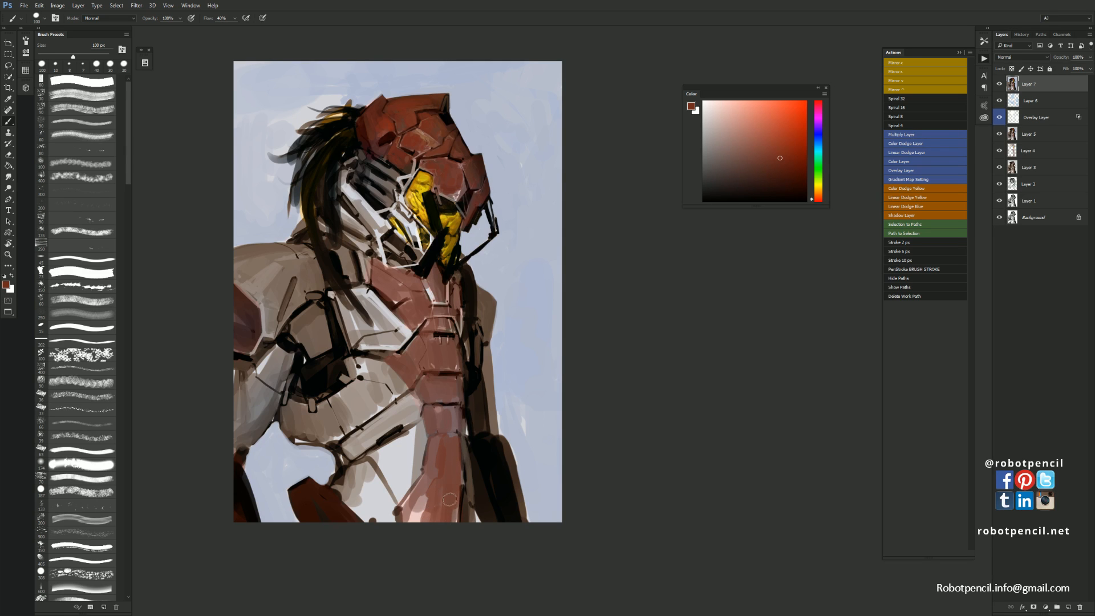
mouse_move(444, 390)
mouse_down()
mouse_move(439, 417)
mouse_move(456, 422)
mouse_move(433, 391)
mouse_move(445, 400)
mouse_move(450, 385)
mouse_move(432, 356)
mouse_move(437, 371)
mouse_move(462, 353)
mouse_up()
mouse_move(453, 305)
mouse_down()
mouse_move(456, 271)
mouse_move(450, 336)
mouse_up()
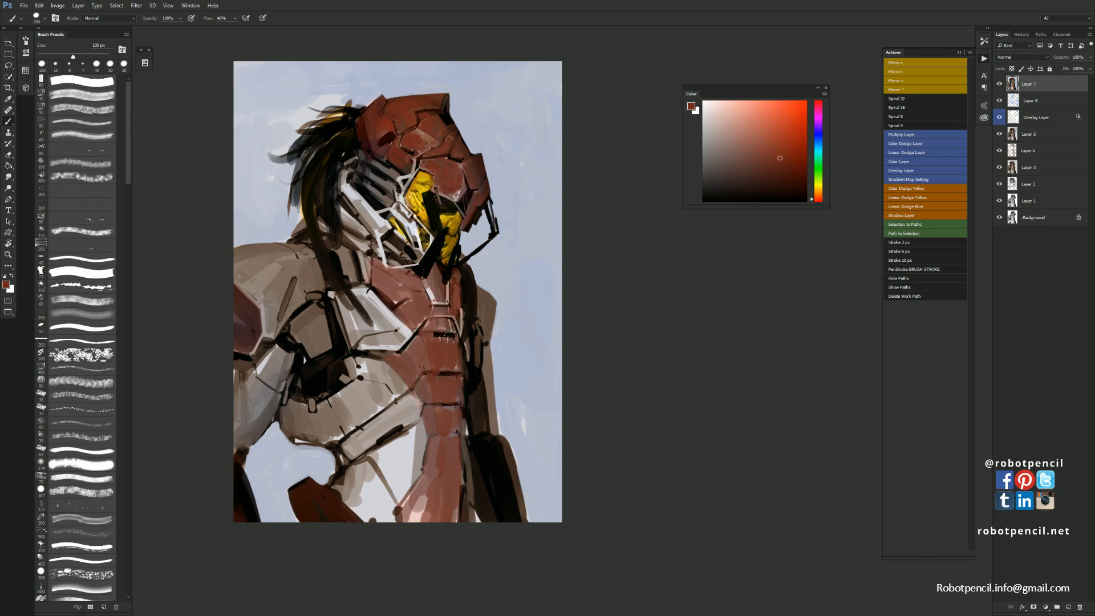
mouse_move(419, 292)
mouse_down()
mouse_move(414, 279)
mouse_move(423, 303)
mouse_move(398, 288)
mouse_up()
With the canvas mirrored, paint small black accents along the red abdomen plates' edges and neighbouring chest seams, and flip it back
key(h)
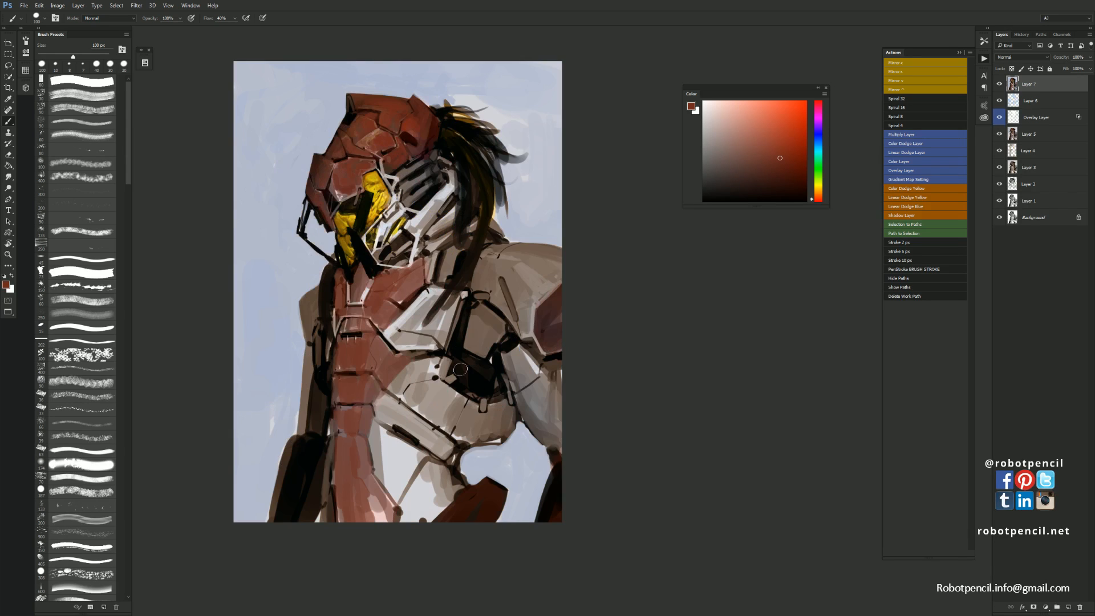
key(d)
key(bracketleft)
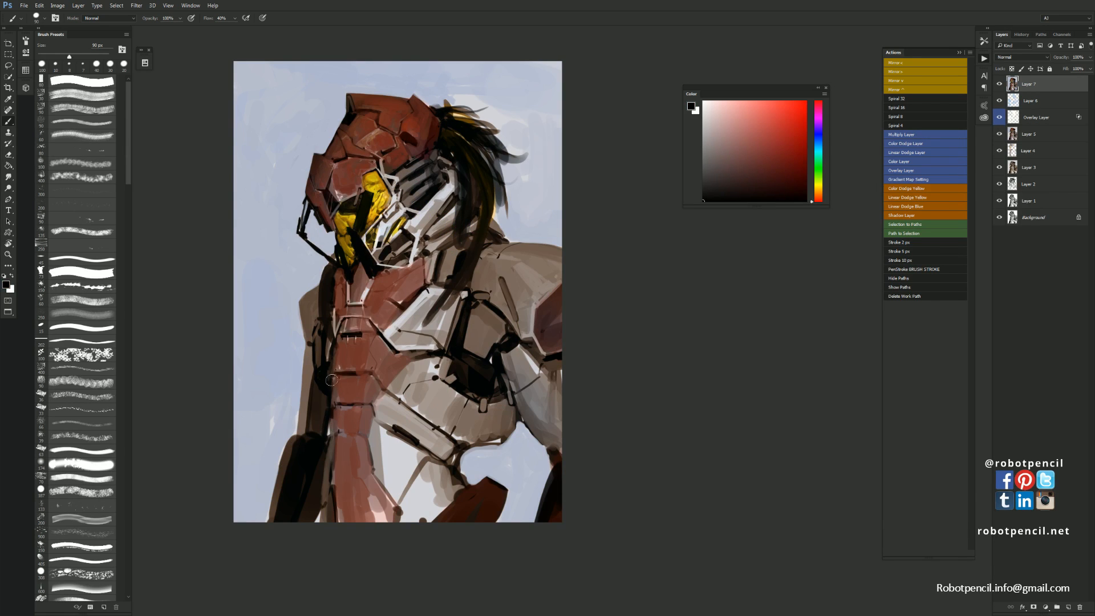
key(bracketleft)
key(bracketleft)
key(bracketleft)
key(bracketleft)
key(bracketleft)
key(bracketleft)
key(bracketleft)
key(bracketleft)
key(bracketleft)
key(bracketleft)
key(bracketleft)
key(bracketright)
key(bracketright)
key(bracketright)
key(bracketright)
key(bracketright)
key(bracketright)
key(bracketright)
key(bracketright)
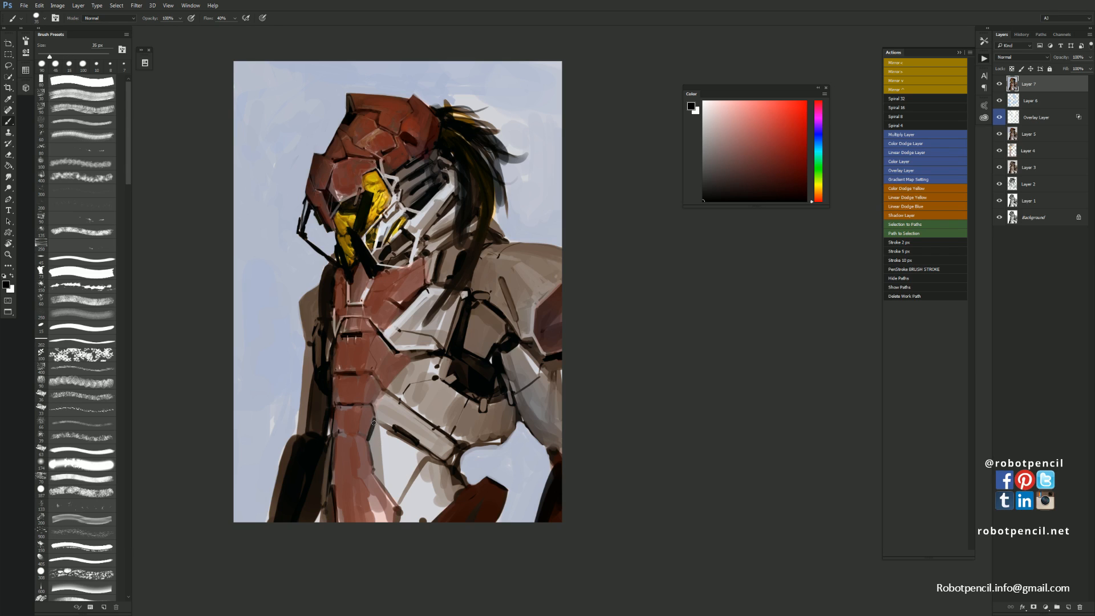
drag(370, 437, 369, 436)
drag(378, 397, 377, 402)
drag(406, 364, 386, 392)
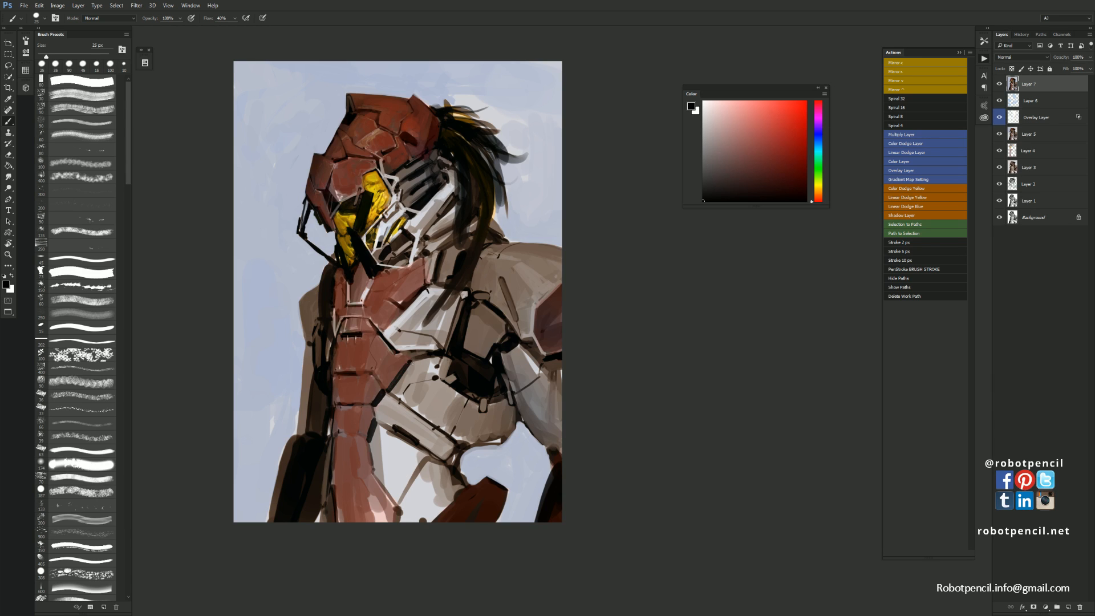
key(ctrl+shift+h)
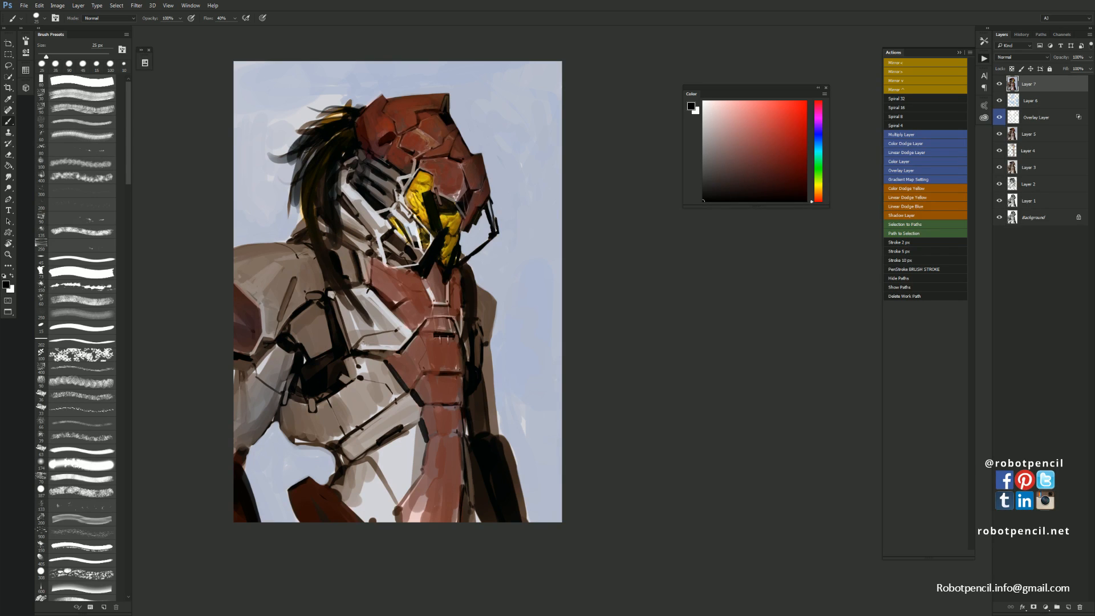
Paint a light grey rim around the inner edge and lower corner of the white chest plate with sampled greys
alt+click(368, 288)
drag(334, 295, 354, 343)
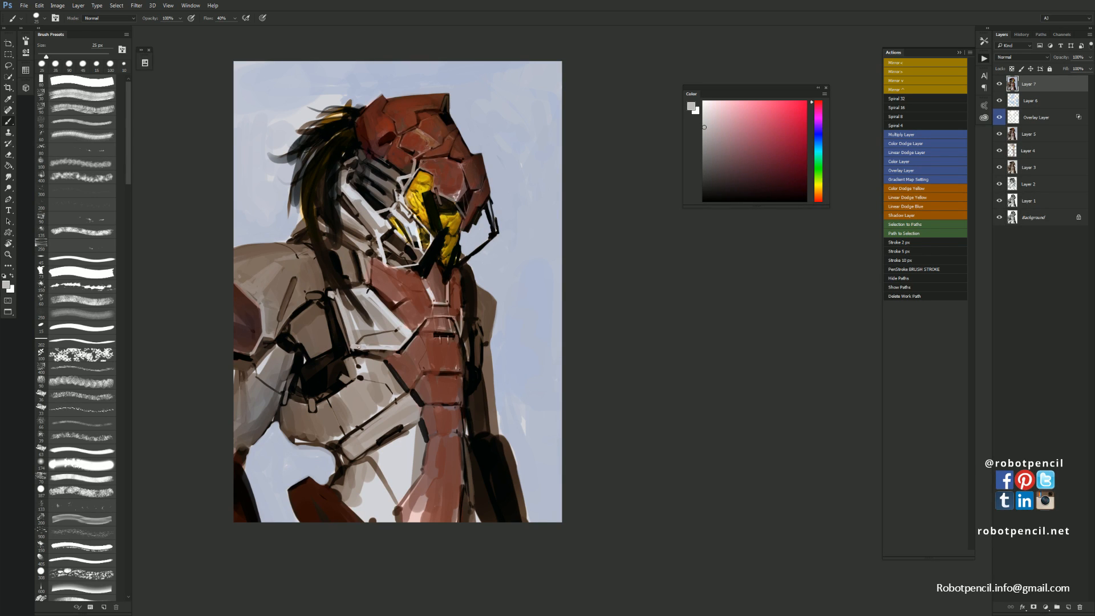
key(d)
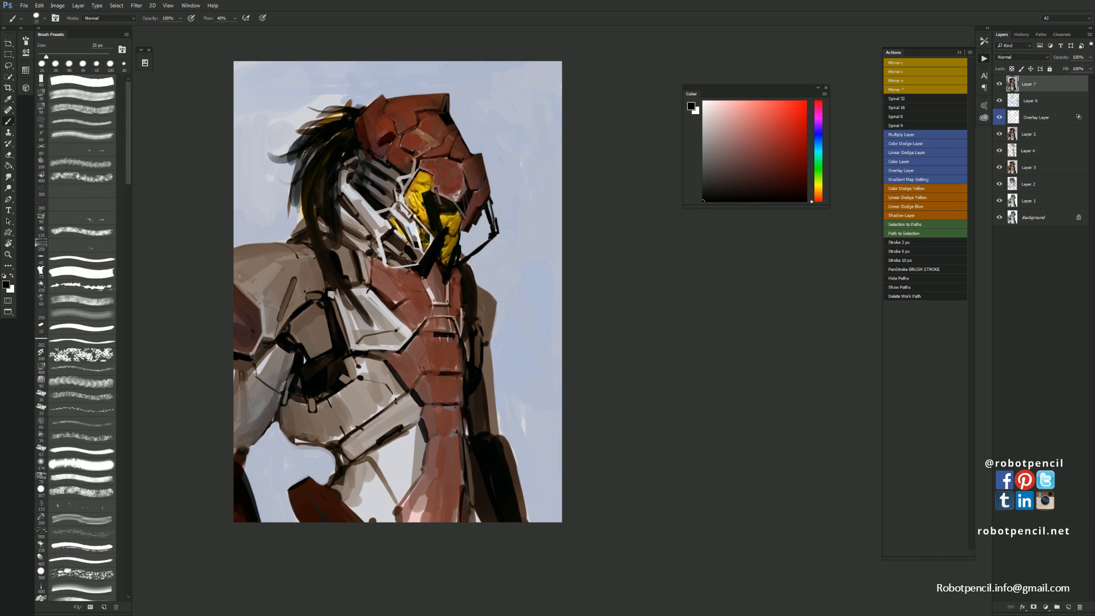
alt+click(355, 342)
drag(351, 355, 362, 346)
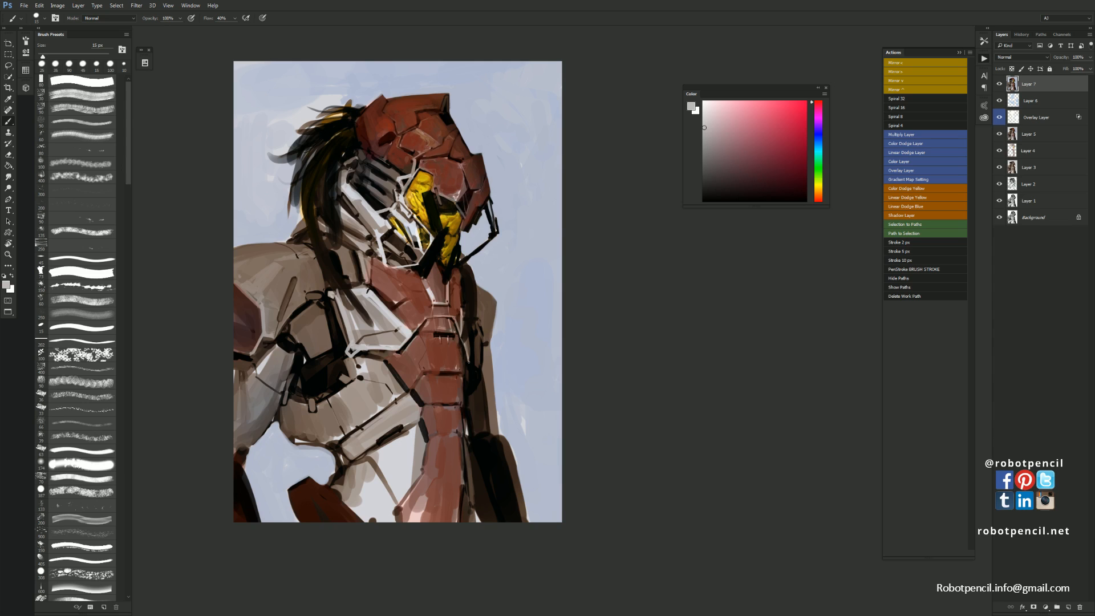
Paint a thin black accent down the outer edge of the red upper chest plate with the default foreground black
alt+click(464, 322)
alt+click(462, 310)
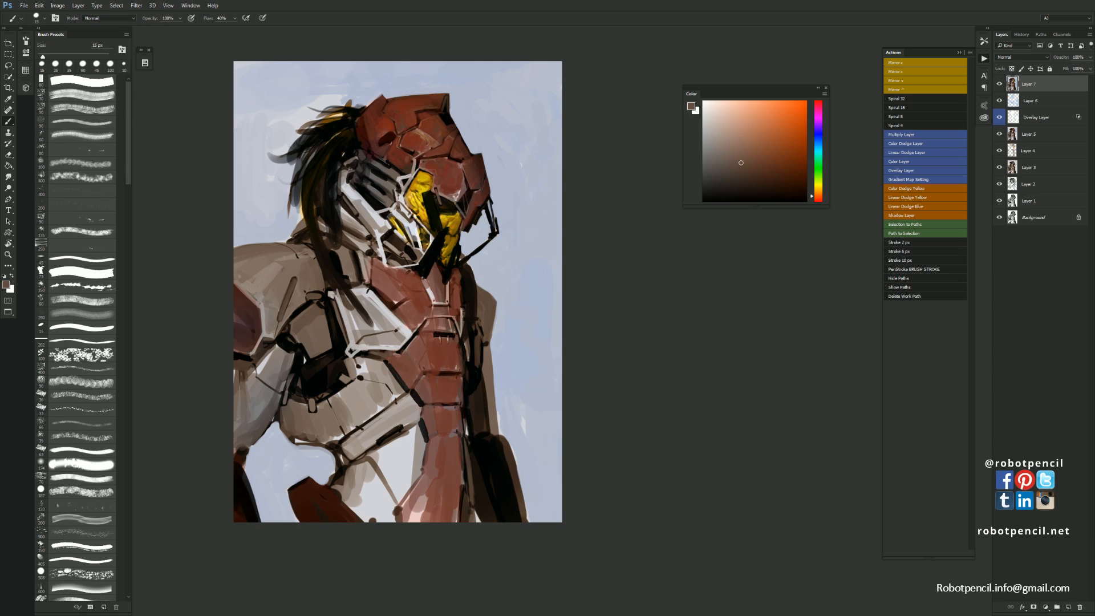
key(d)
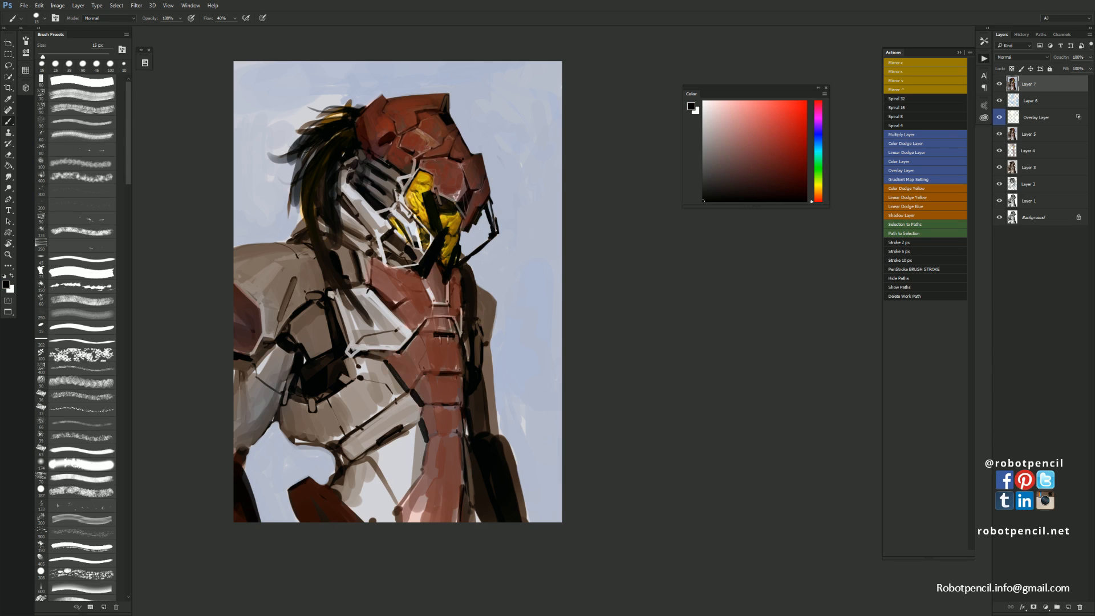
drag(462, 306, 462, 335)
drag(370, 289, 366, 297)
key(ctrl+z)
Darken the neck gap beneath the chin with sampled black and a 30 px brush, checking the canvas mirrored and flipping it back
alt+click(430, 286)
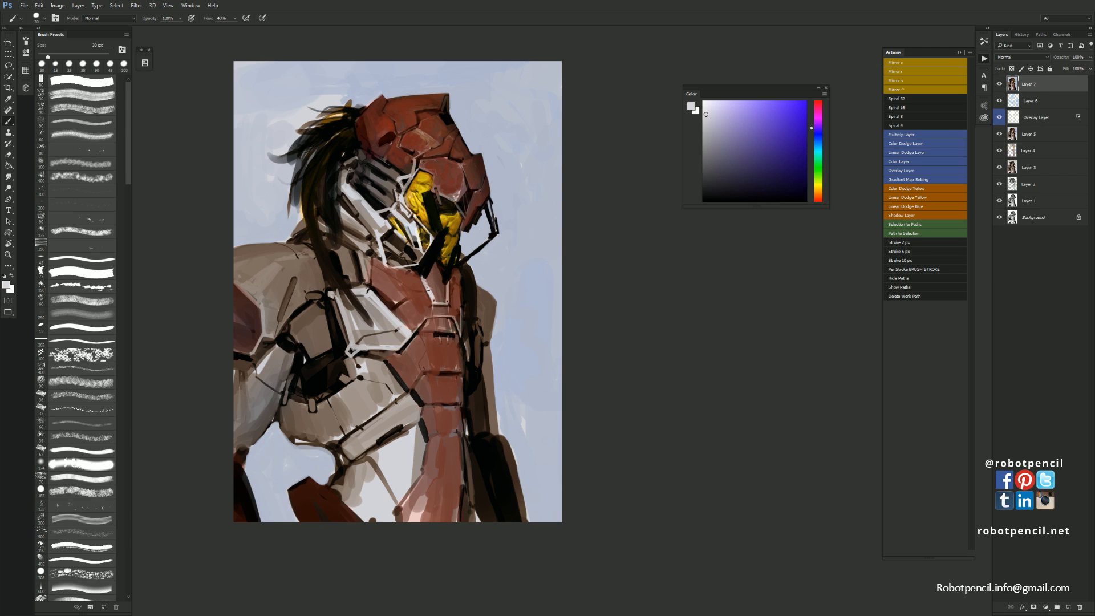
alt+click(425, 288)
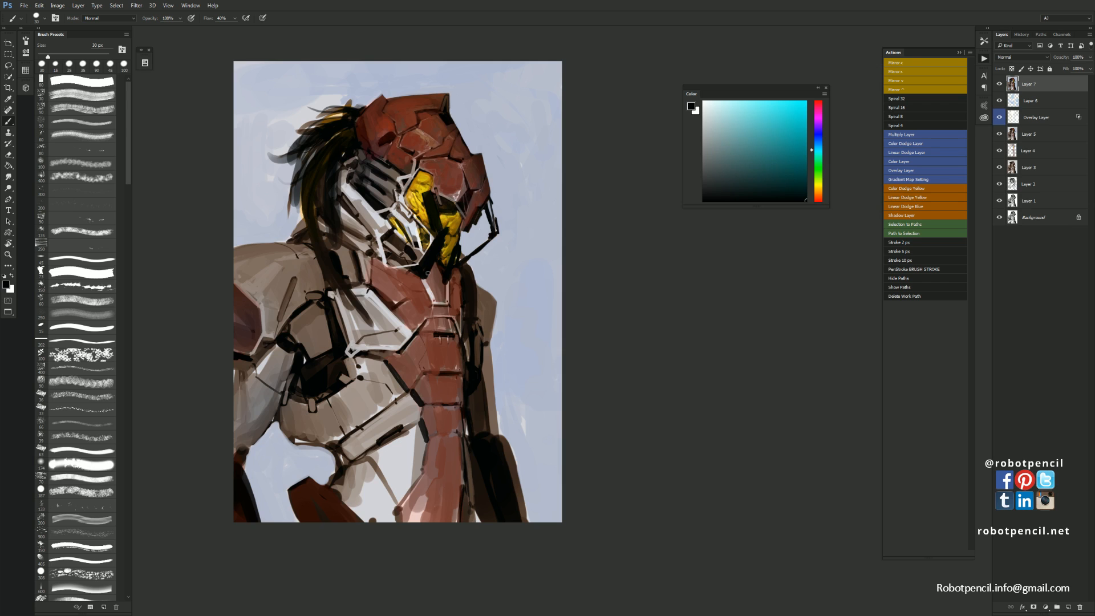
drag(427, 279, 446, 282)
key(ctrl+shift+h)
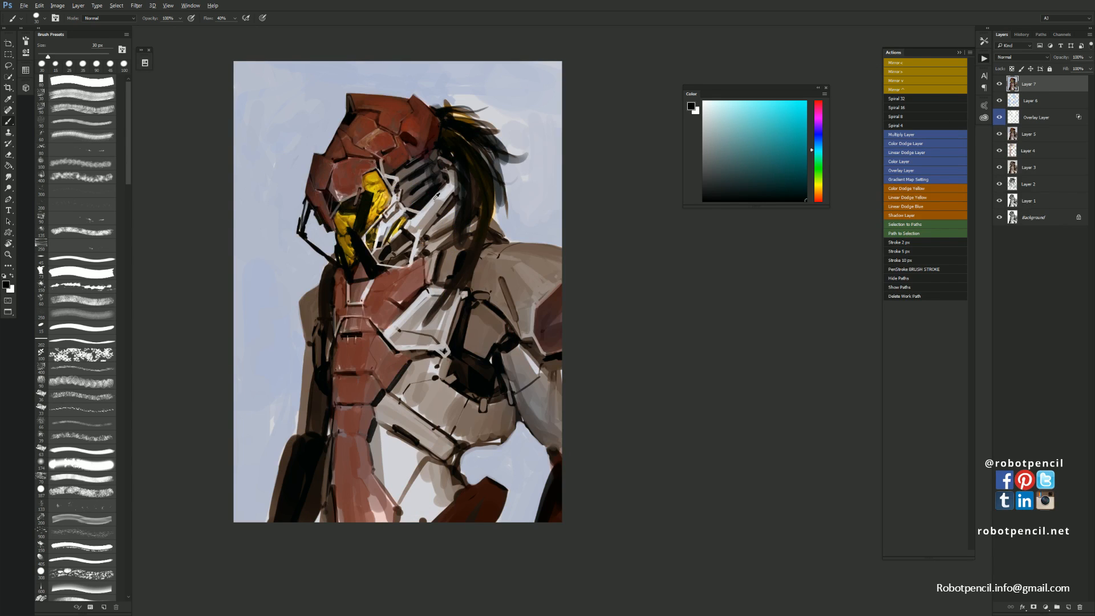
alt+click(423, 163)
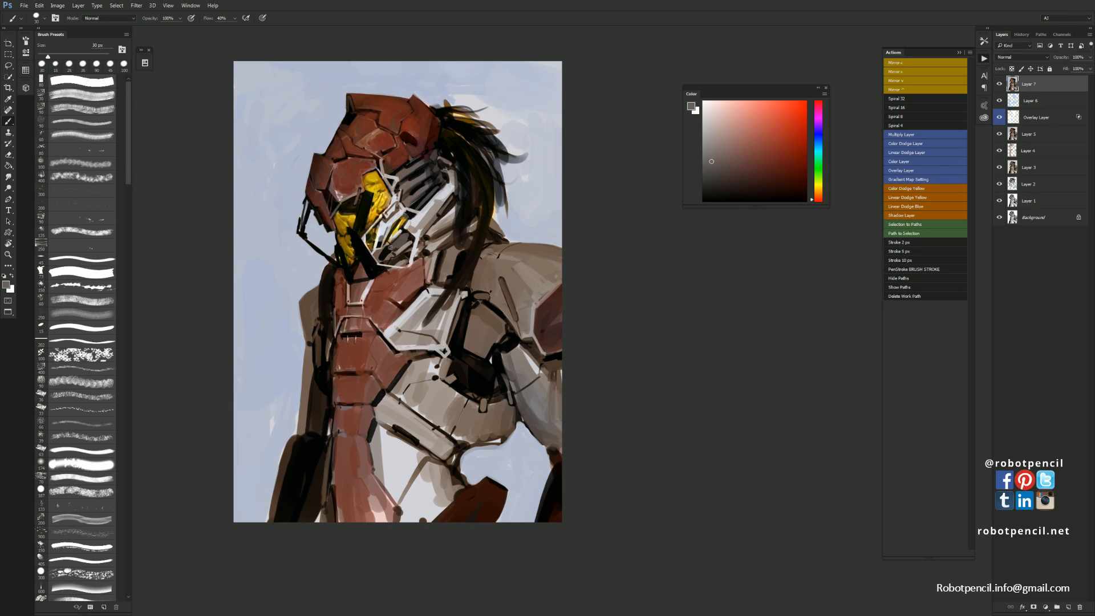
key(d)
key(ctrl+shift+h)
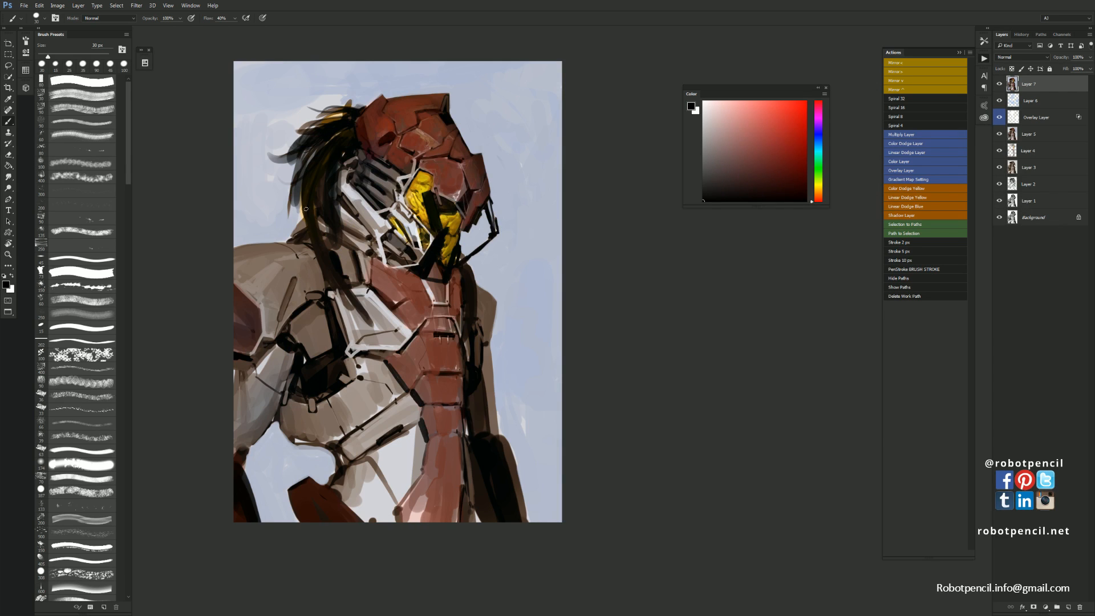
Sample dark tones from the hair strands behind the helmet and enlarge the brush to 70 px for painting the hair
alt+click(307, 207)
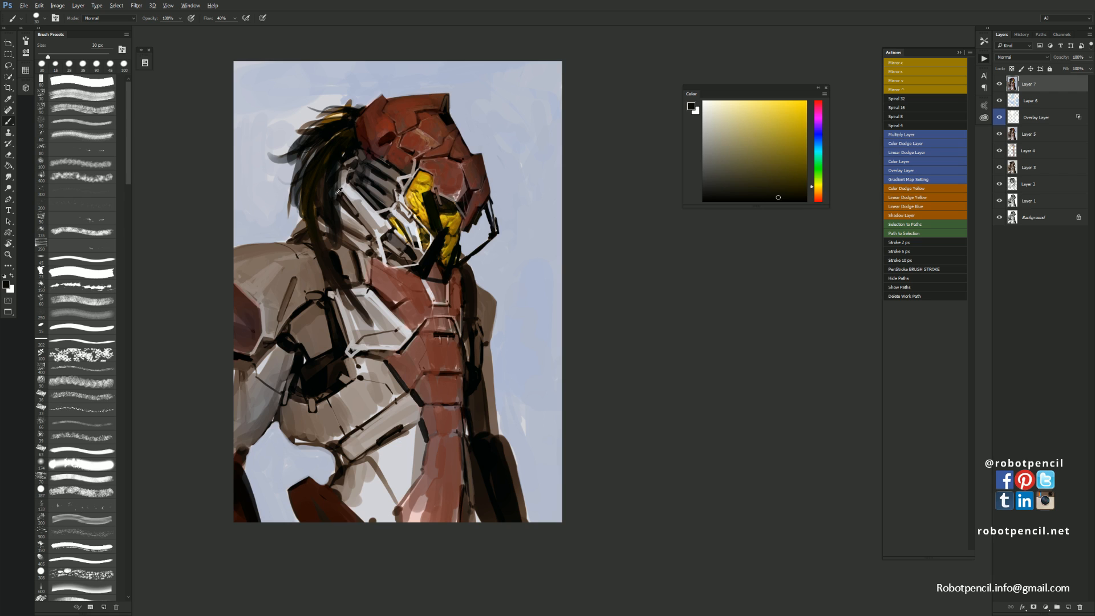
alt+click(336, 194)
key(bracketright)
key(bracketright)
key(bracketright)
key(bracketright)
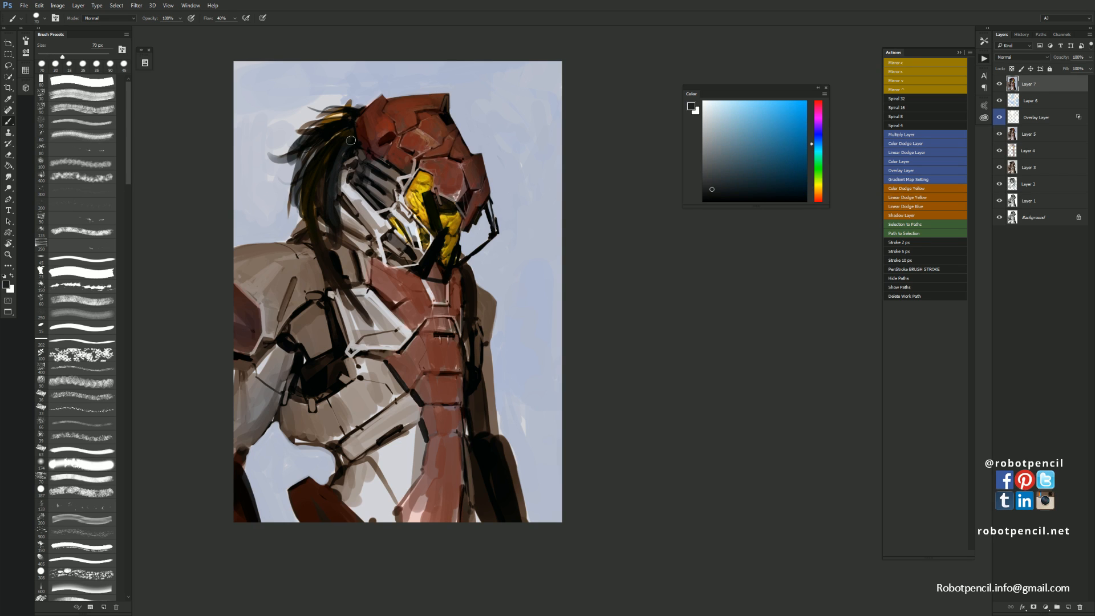
Paint dark hair strands at the back of the head and down over the shoulder and chest
mouse_move(354, 131)
mouse_down()
mouse_move(313, 132)
mouse_move(328, 129)
mouse_move(330, 101)
mouse_move(276, 158)
mouse_move(289, 225)
mouse_up()
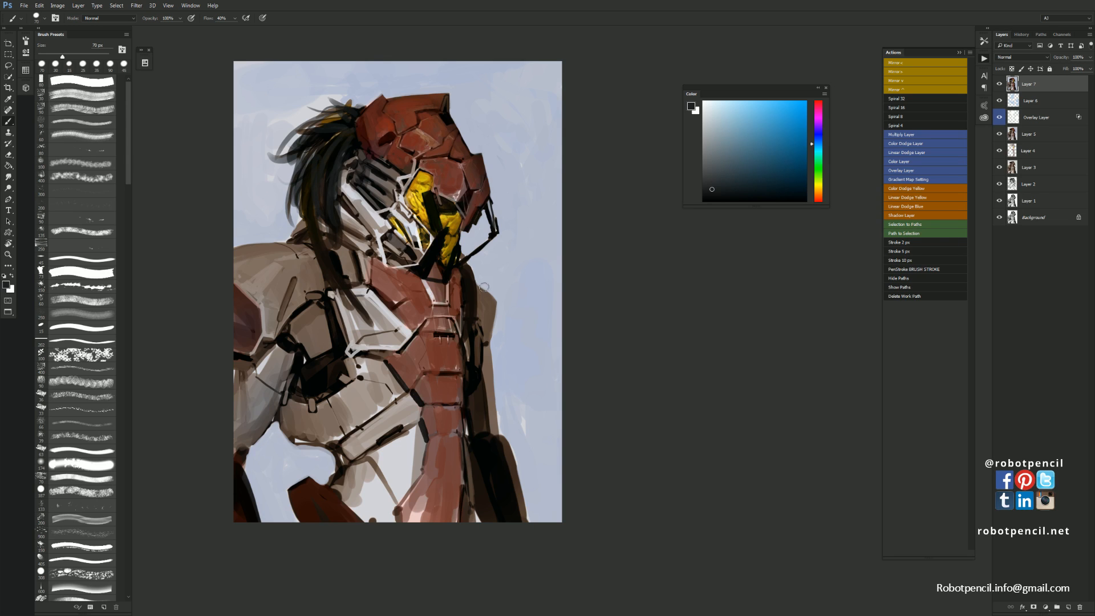
drag(470, 279, 473, 297)
drag(315, 231, 334, 279)
drag(309, 206, 368, 315)
drag(333, 254, 343, 278)
Flip the painting horizontally and check the whole figure
key(F2)
key(z)
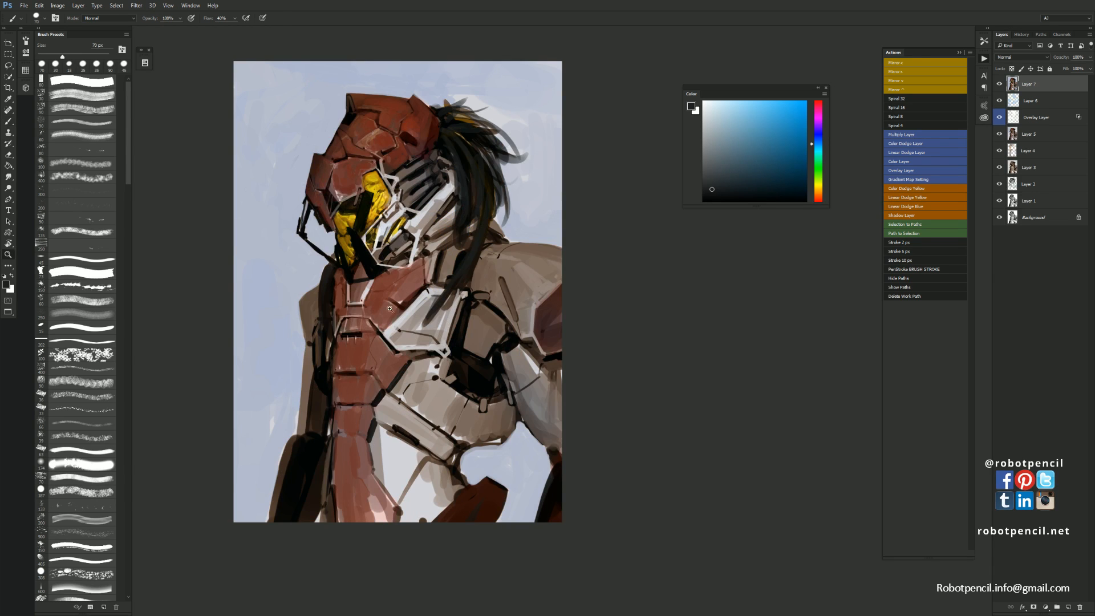
alt+click(435, 326)
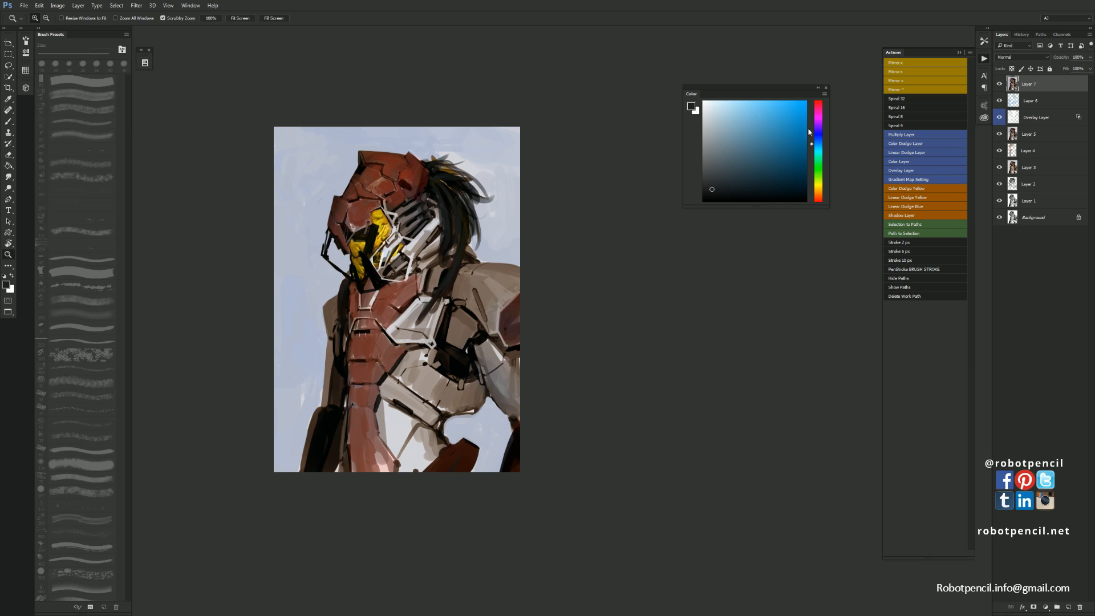
click(405, 315)
key(b)
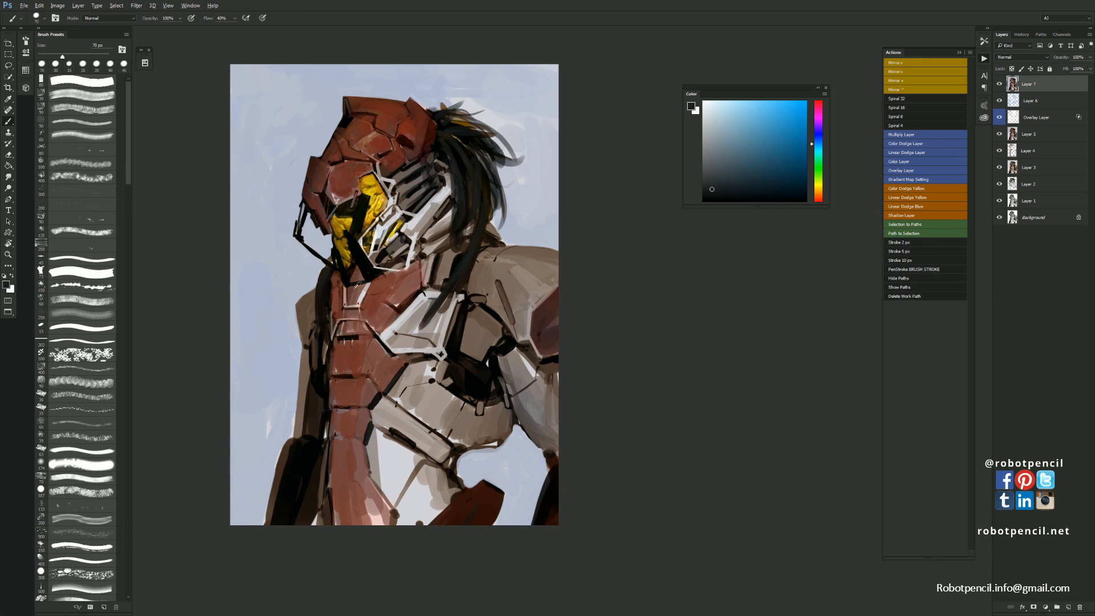
Repaint the outer edge of the red torso plates down to the waist with sampled dark reds
alt+click(387, 168)
click(785, 175)
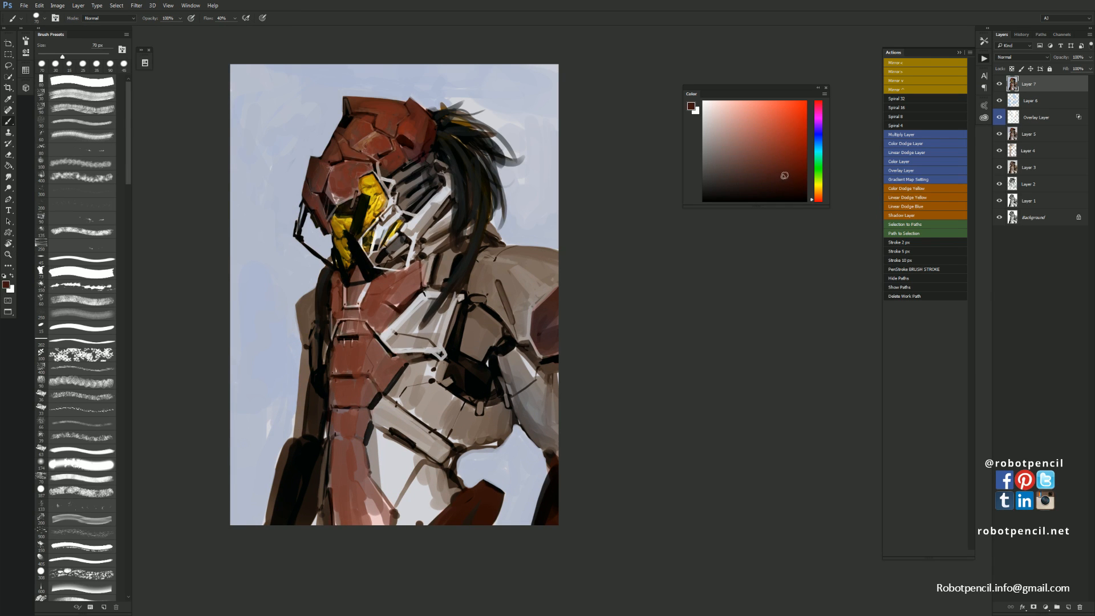
mouse_move(333, 277)
mouse_down()
mouse_move(335, 315)
mouse_move(336, 278)
mouse_up()
key(ctrl+z)
drag(344, 327, 333, 512)
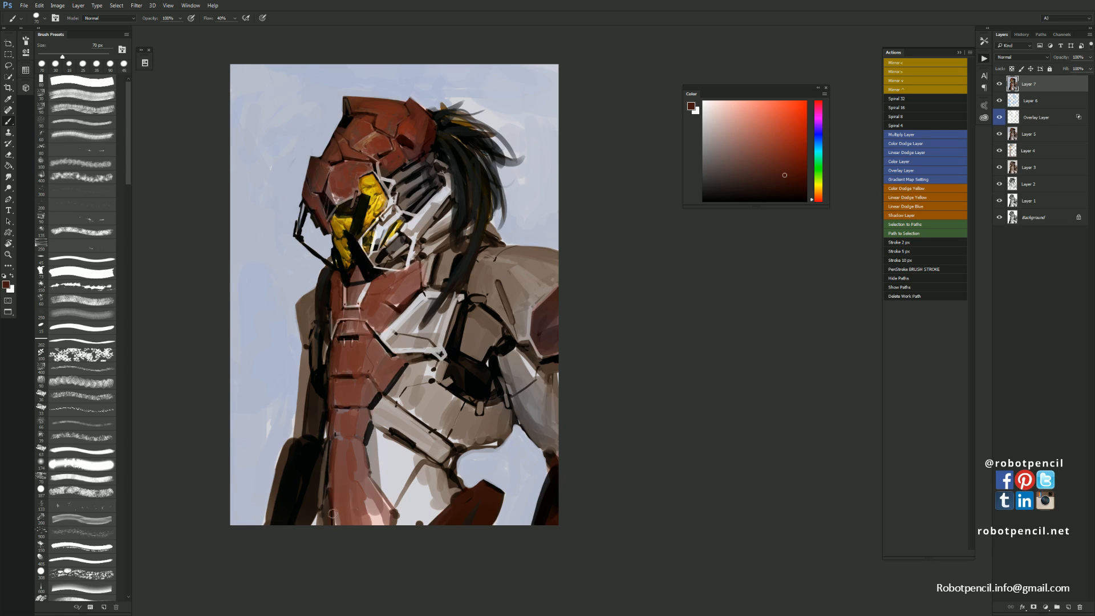
drag(332, 463, 334, 534)
alt+click(332, 460)
drag(332, 457, 334, 541)
drag(332, 500, 337, 539)
Flip the painting and shade the white abdomen panel below the ribs with sampled light grey tones
key(ctrl+shift+h)
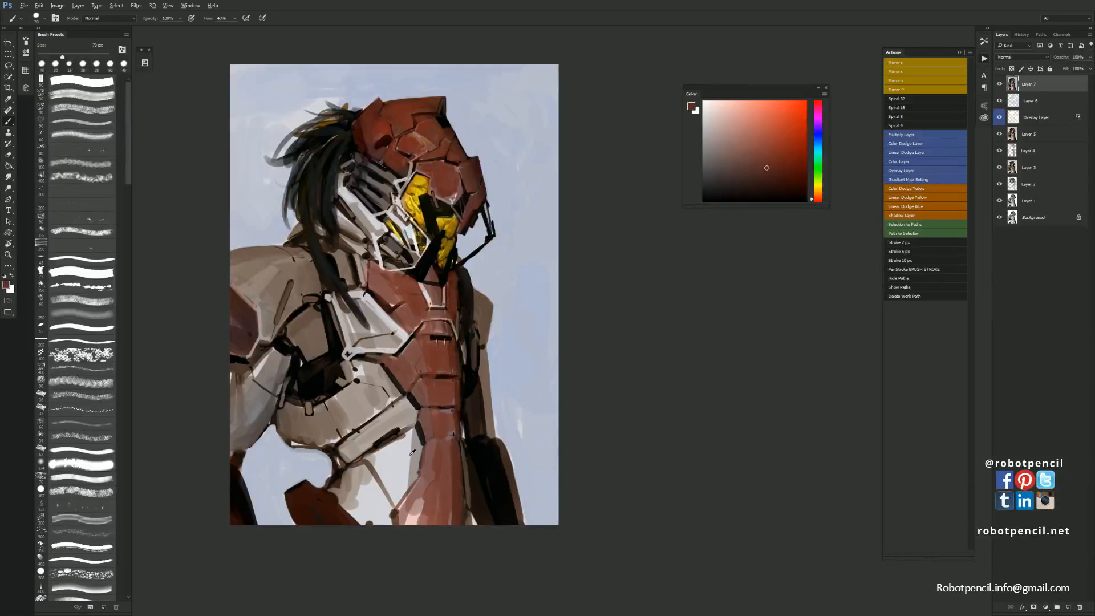
alt+click(411, 454)
mouse_move(410, 437)
mouse_down()
mouse_move(408, 481)
mouse_move(415, 452)
mouse_move(410, 479)
mouse_move(408, 457)
mouse_move(393, 469)
mouse_move(379, 455)
mouse_move(379, 473)
mouse_move(390, 491)
mouse_move(403, 442)
mouse_move(410, 449)
mouse_move(360, 487)
mouse_move(352, 511)
mouse_move(362, 473)
mouse_move(344, 489)
mouse_move(341, 464)
mouse_up()
alt+click(413, 452)
alt+click(358, 498)
alt+click(342, 479)
alt+click(316, 465)
alt+click(341, 453)
alt+click(344, 450)
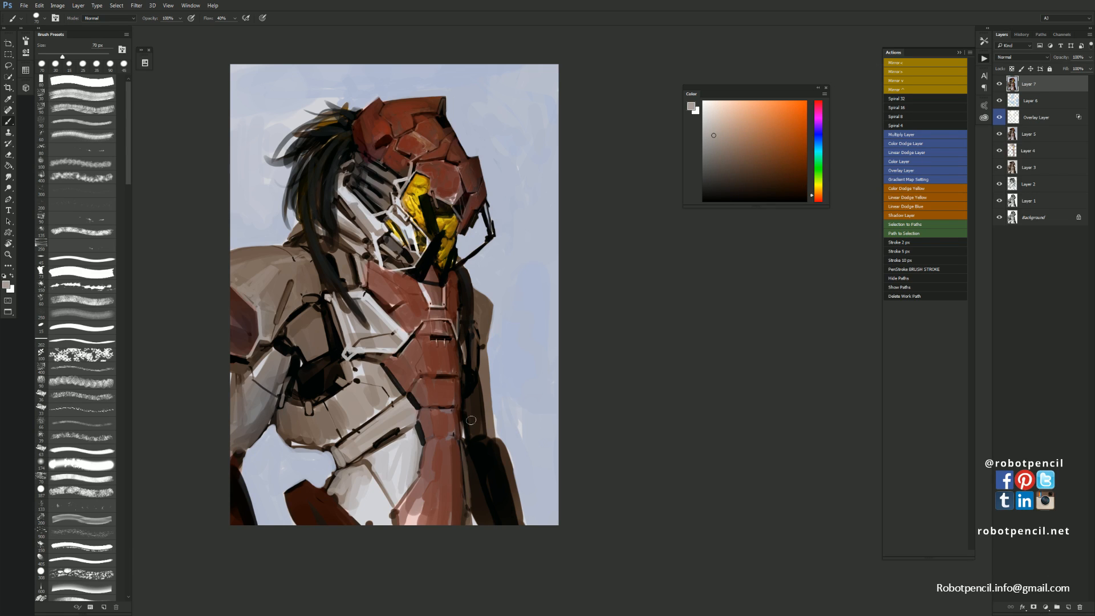
Touch up the dark edge between the red torso and the far arm with a smaller brush and sampled dark tones
key(bracketleft)
key(bracketleft)
key(bracketleft)
mouse_move(462, 407)
mouse_down()
mouse_move(463, 425)
mouse_move(461, 396)
mouse_move(466, 418)
mouse_up()
key(bracketleft)
drag(465, 365, 459, 394)
alt+click(467, 374)
alt+click(465, 382)
alt+click(469, 379)
Flip the painting and add thin dark red seam lines to the upper chest plates beside the white trim
ctrl+alt+click(462, 430)
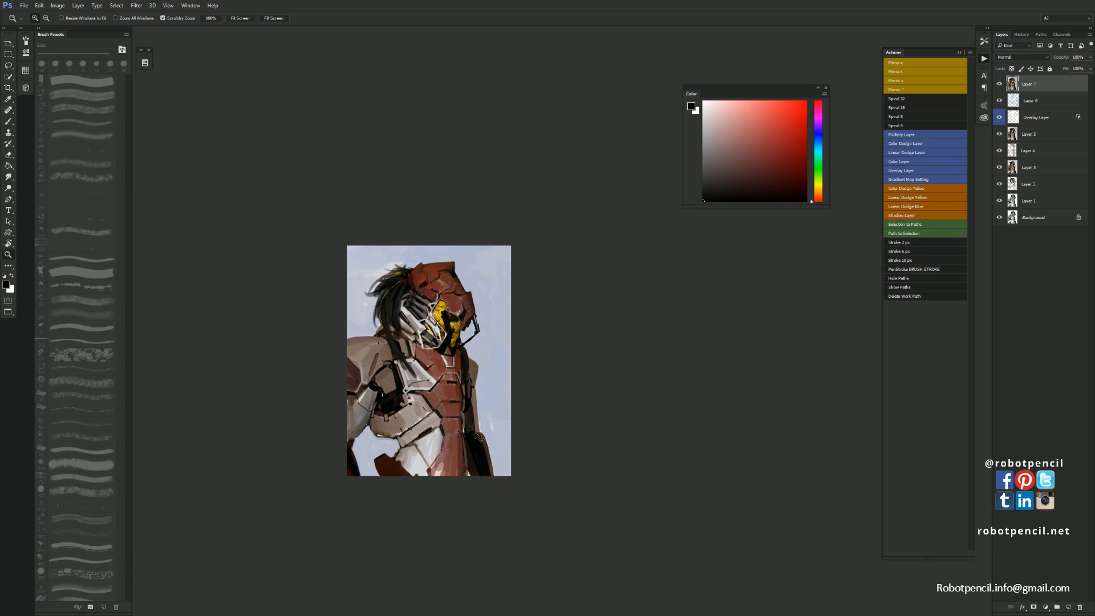
key(ctrl+shift+h)
ctrl+click(438, 382)
mouse_move(425, 379)
mouse_down()
mouse_move(418, 354)
mouse_move(455, 305)
mouse_up()
ctrl+click(398, 325)
alt+click(447, 311)
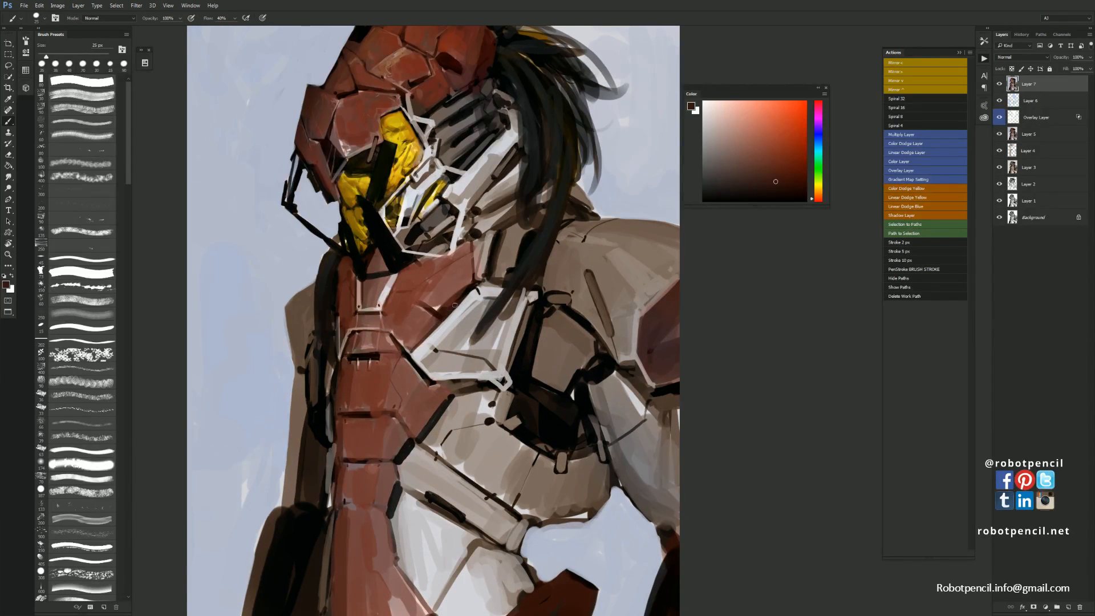
key(bracketleft)
drag(413, 350, 438, 318)
drag(471, 239, 474, 277)
alt+click(458, 330)
alt+click(457, 330)
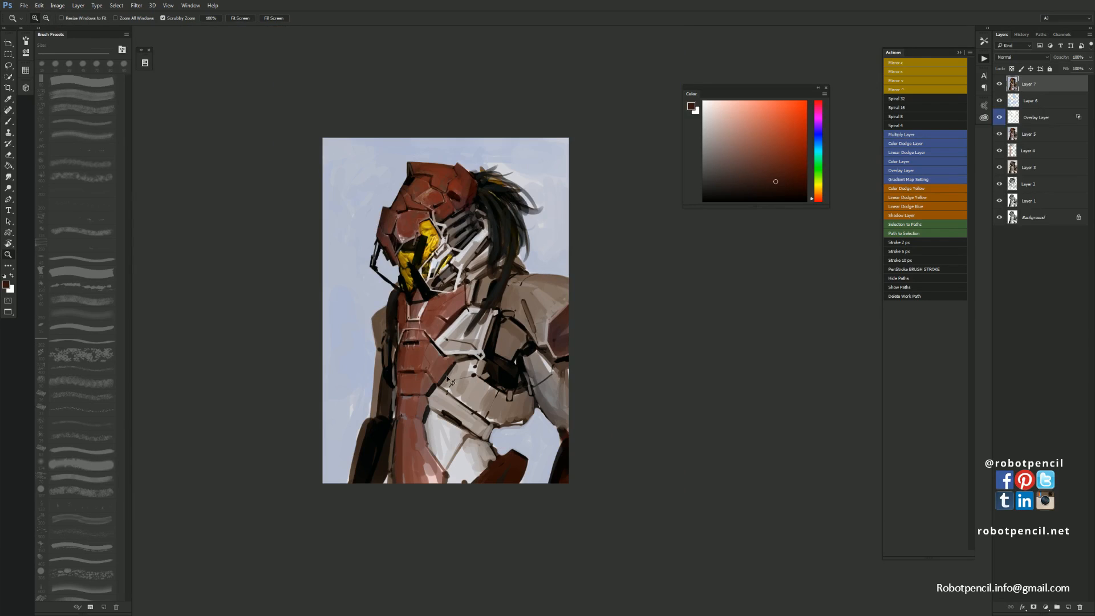
Flip the painting and brush sampled pale blue-grey background behind the hair with an enlarged brush
key(ctrl+shift+h)
drag(454, 371, 428, 353)
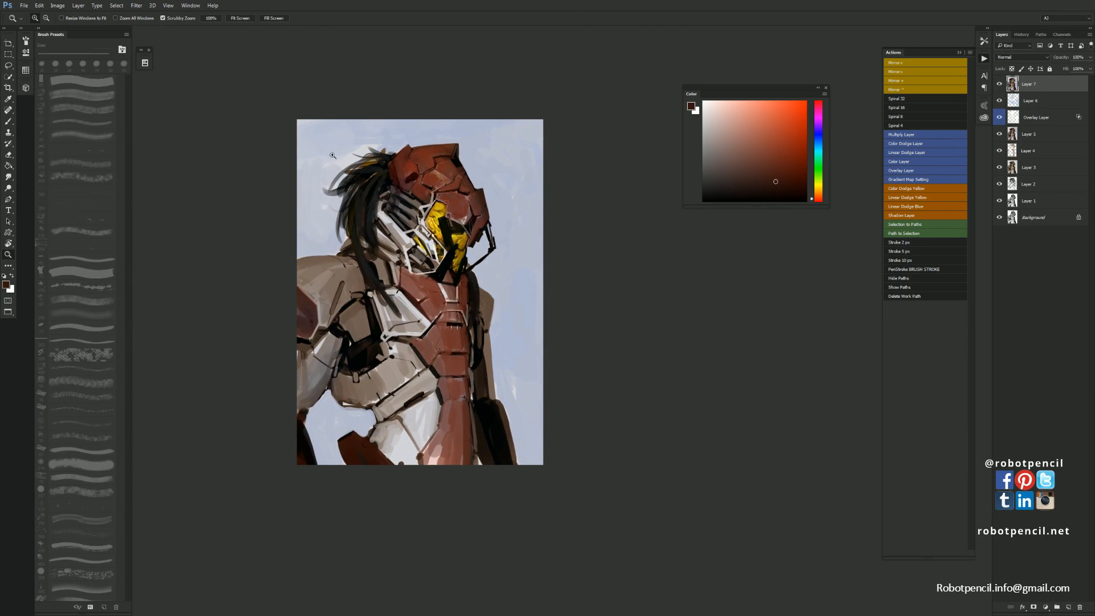
key(b)
alt+click(521, 137)
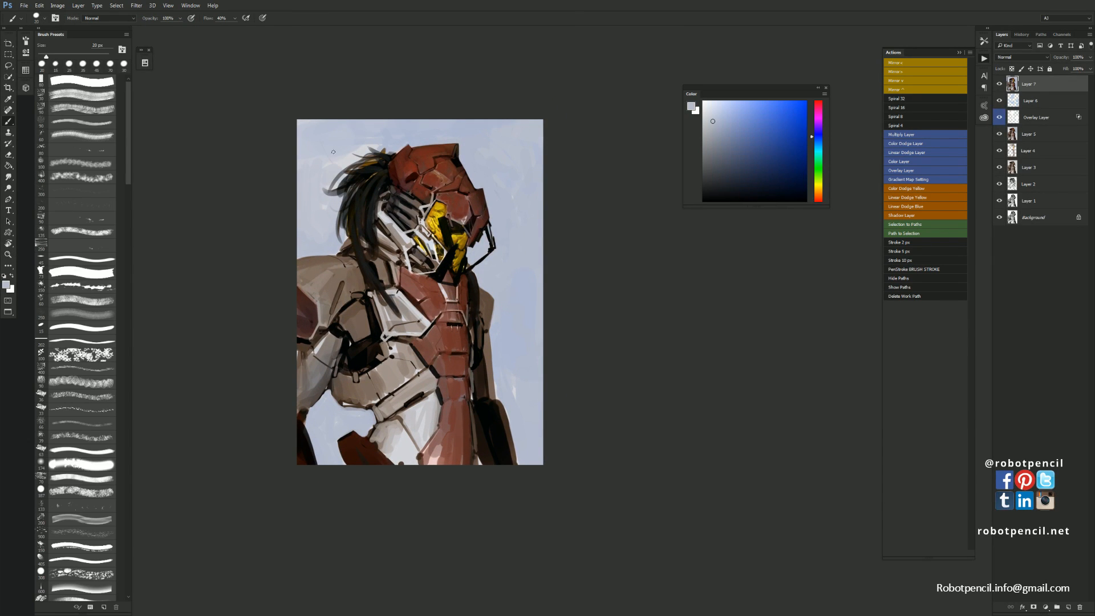
key(bracketright)
key(bracketright)
key(bracketright)
key(bracketright)
key(bracketright)
key(bracketright)
key(bracketright)
key(bracketright)
mouse_move(337, 151)
mouse_down()
mouse_move(309, 143)
mouse_move(346, 140)
mouse_move(341, 154)
mouse_move(323, 141)
mouse_move(341, 150)
mouse_move(326, 151)
mouse_move(327, 131)
mouse_move(344, 136)
mouse_move(307, 137)
mouse_move(314, 224)
mouse_up()
Resample the background tones around the hair and repaint the background gap between the arm and the torso
key(bracketright)
key(bracketright)
key(bracketright)
key(bracketright)
key(bracketright)
key(bracketright)
alt+click(310, 144)
alt+click(344, 151)
key(bracketleft)
drag(331, 416, 330, 396)
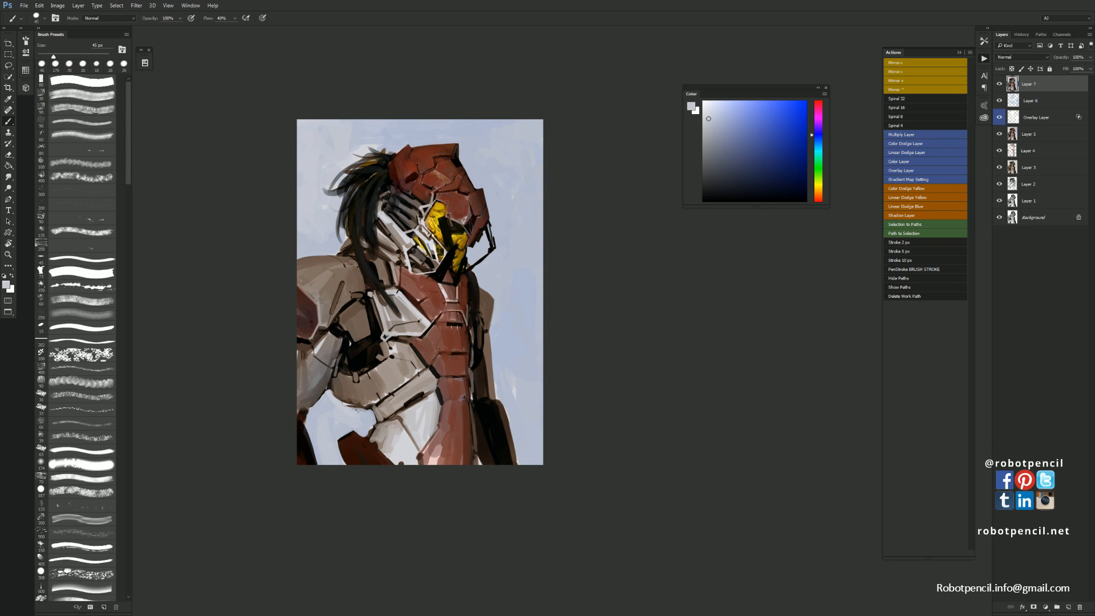
Darken the lower edge of the rib armour with black and sampled grey-brown, and flip the painting horizontally
key(d)
drag(355, 404, 372, 405)
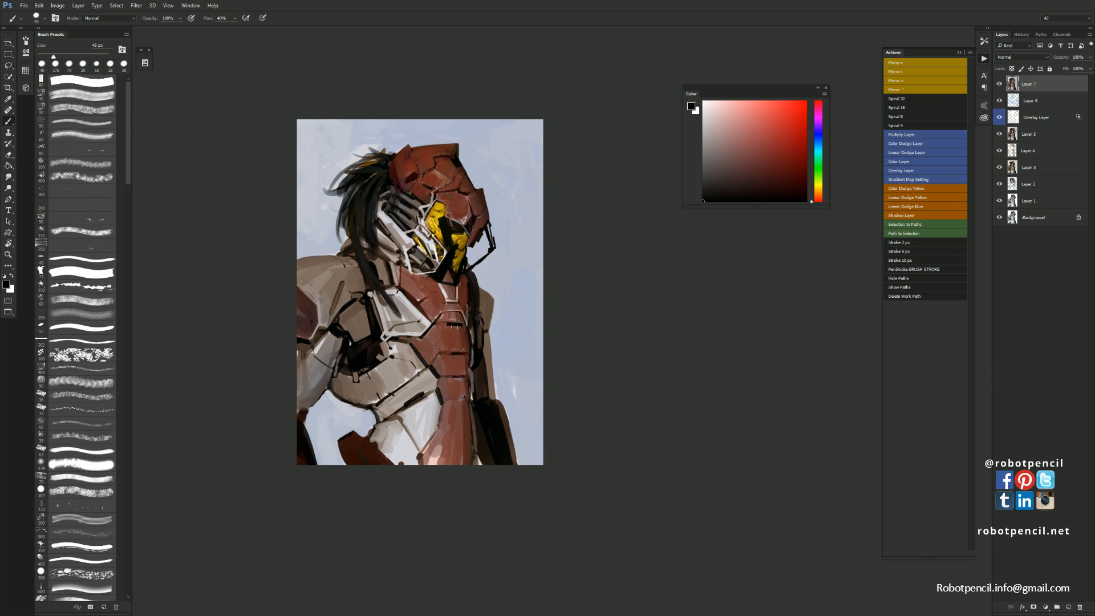
alt+click(376, 407)
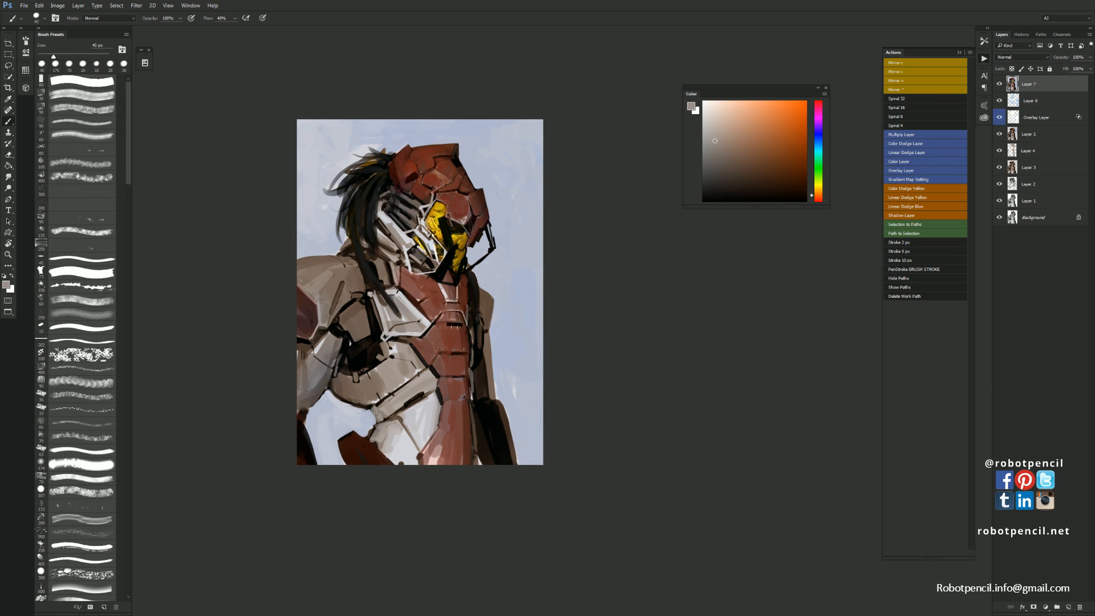
key(d)
key(ctrl+shift+h)
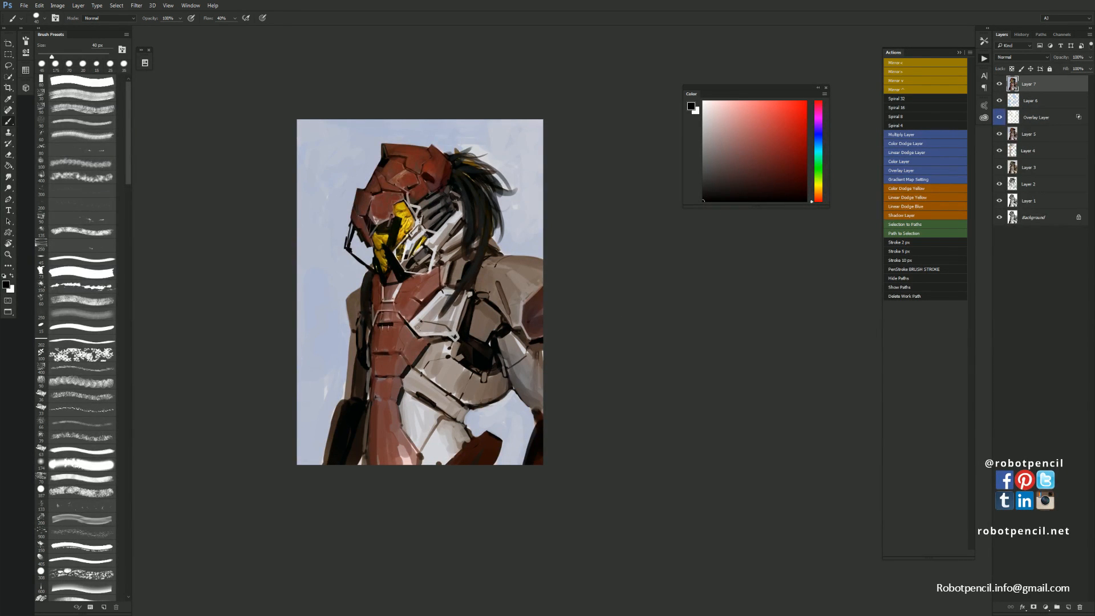
Try to paint a thin light grey line down the outer edge of the red chest with an 8 px brush
scroll(417, 326, up, 2)
alt+click(417, 295)
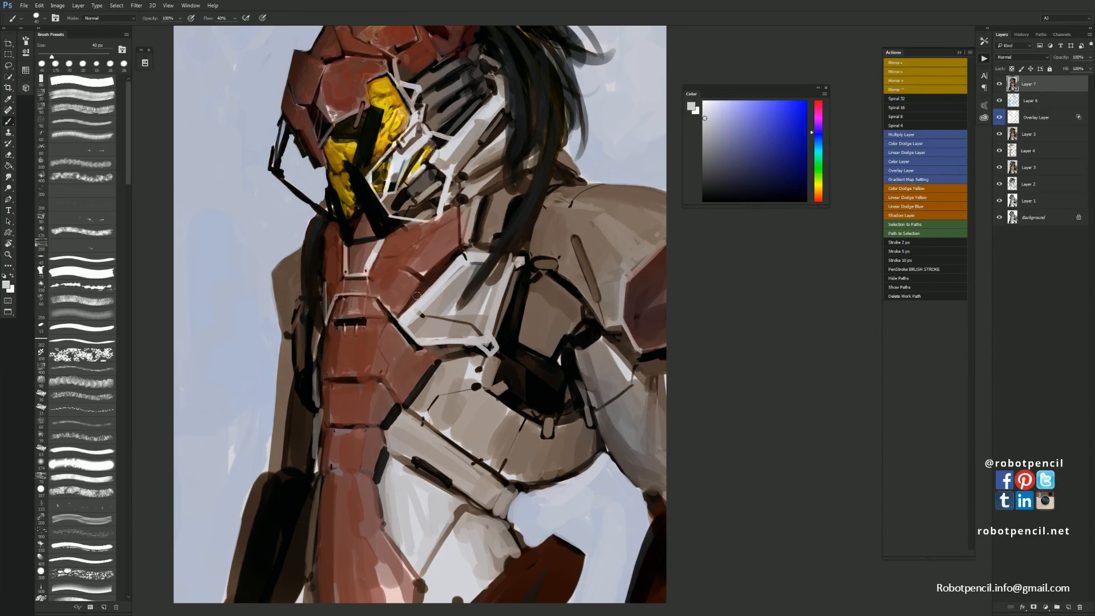
key(bracketleft)
key(bracketleft)
key(bracketleft)
key(bracketleft)
key(bracketleft)
key(bracketleft)
key(bracketleft)
drag(314, 311, 318, 370)
key(ctrl+z)
Touch up the area where the black jaw meets the red chest with sampled black and dark red at 20 px
scroll(431, 473, left, 3)
alt+click(425, 219)
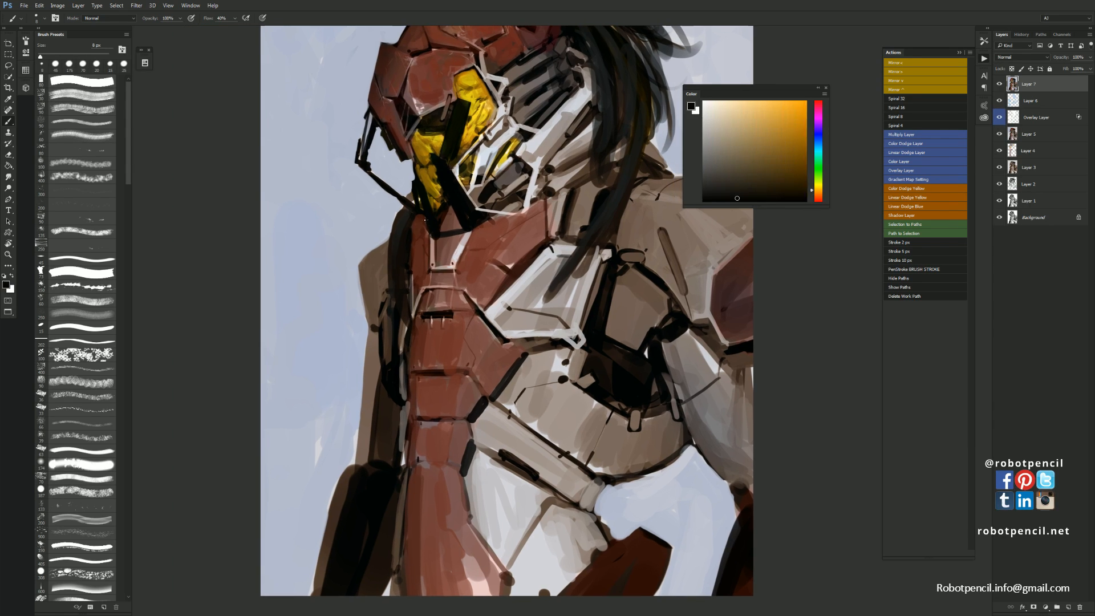
alt+click(425, 220)
key(bracketright)
key(bracketright)
key(bracketright)
alt+click(413, 223)
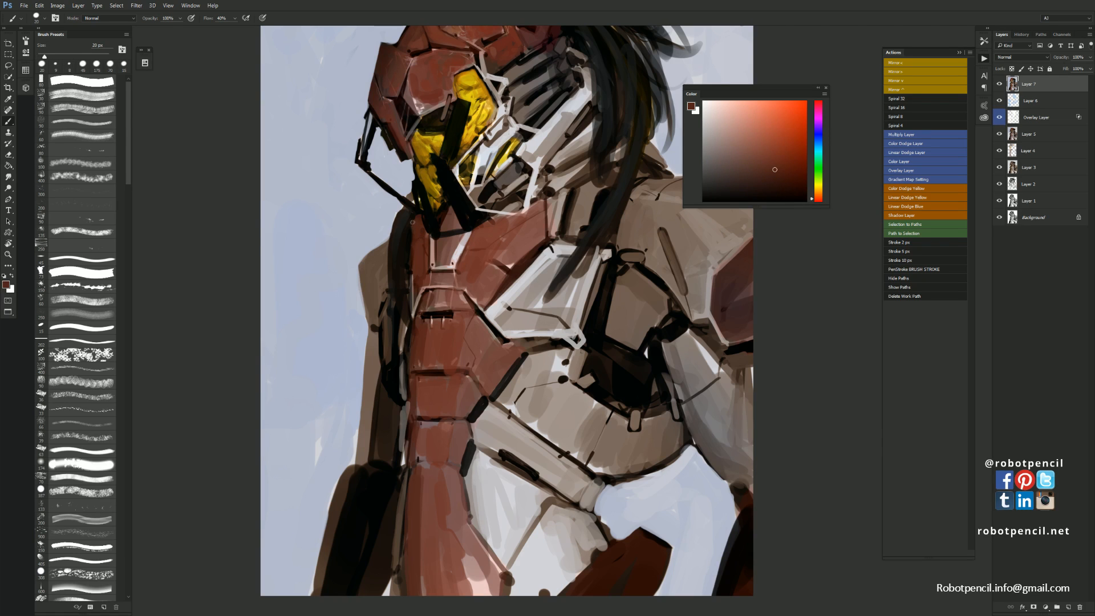
alt+click(420, 209)
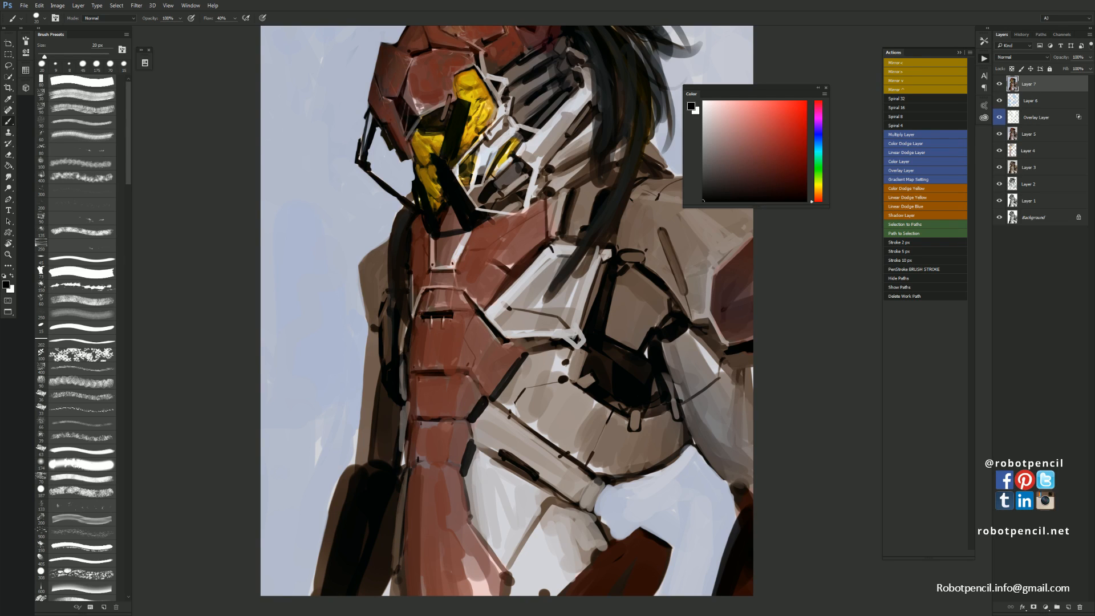
Retouch the yellow face section below the helmet with sampled yellow and black
drag(492, 125, 477, 261)
key(z)
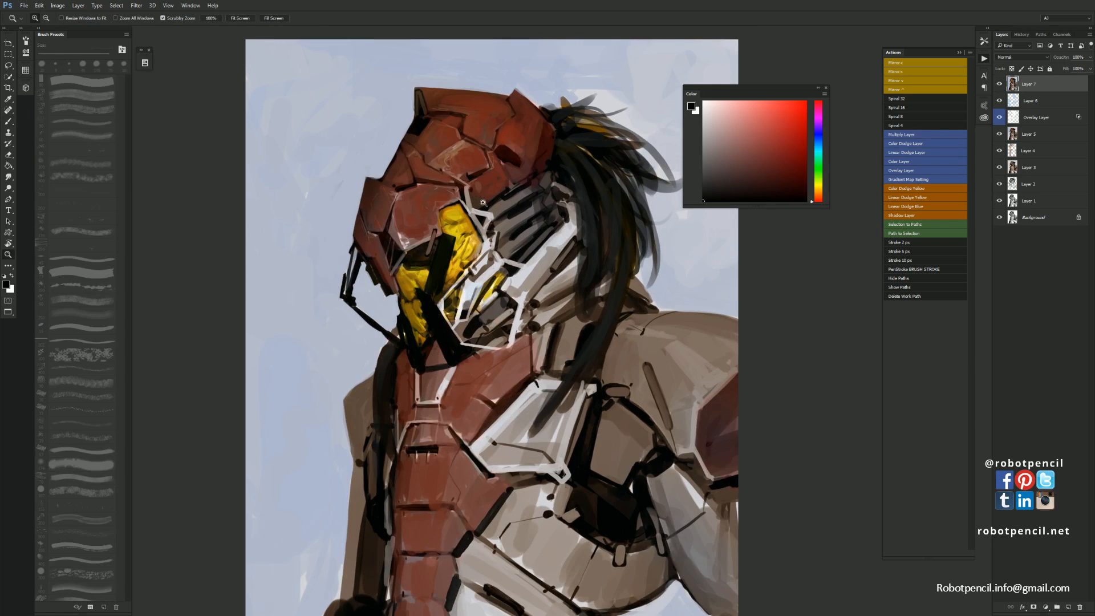
click(481, 205)
key(b)
alt+click(437, 216)
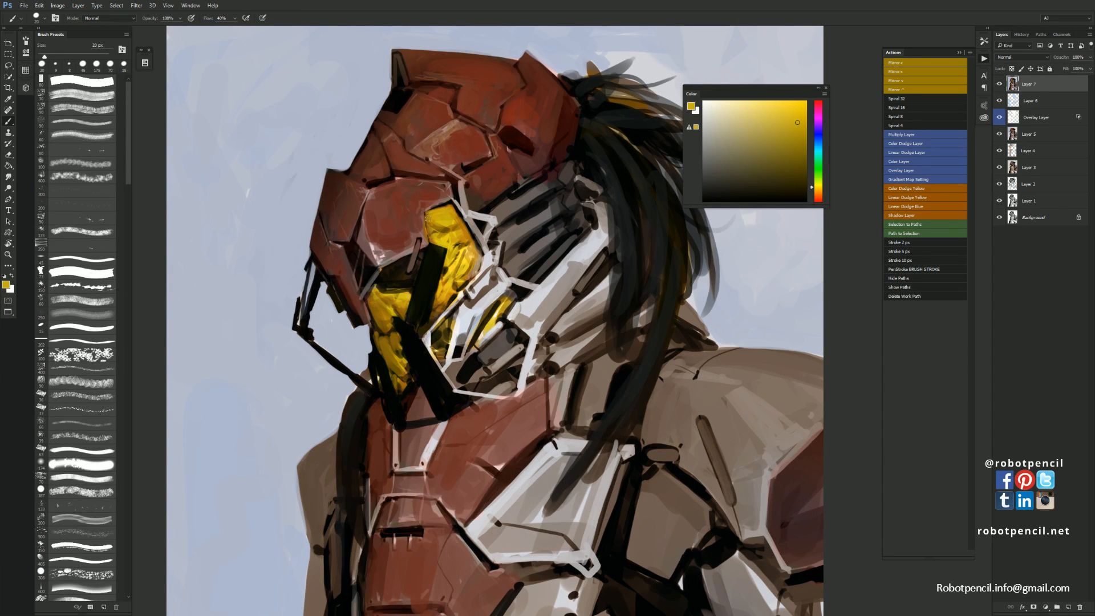
key(d)
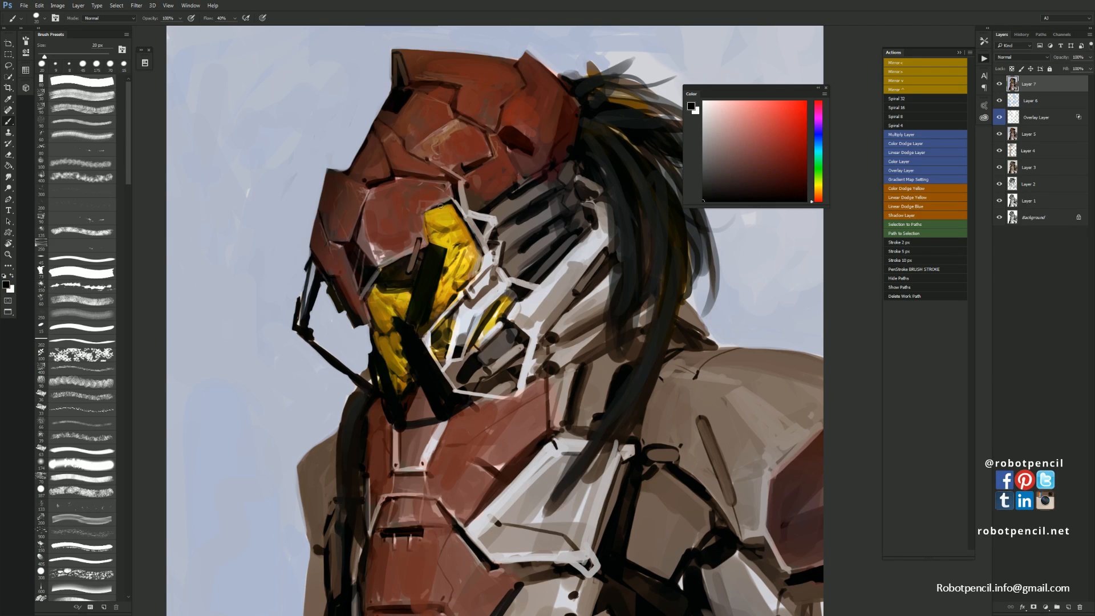
key(z)
alt+click(439, 249)
alt+click(439, 249)
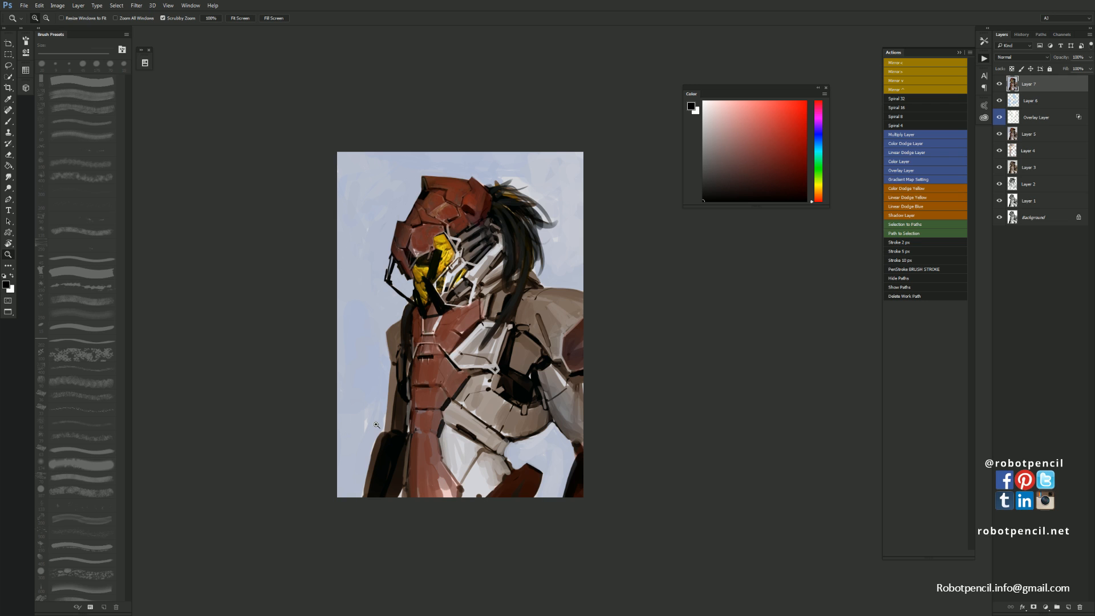
Paint a dark yellow-brown shadow on the lower yellow face section beneath the eye gap
click(445, 253)
click(444, 252)
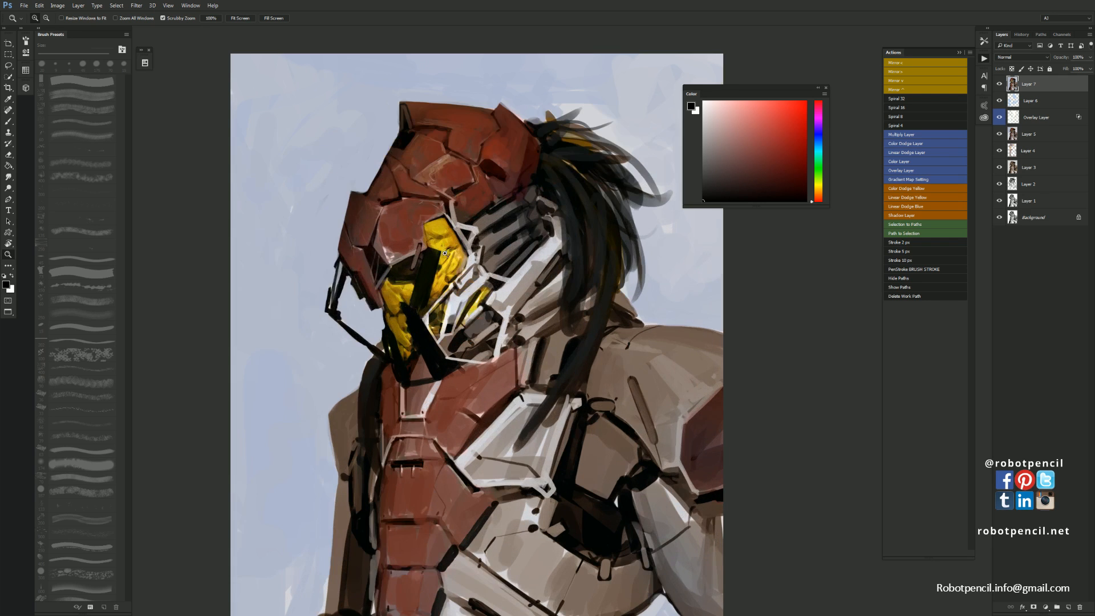
click(445, 265)
drag(446, 287, 464, 235)
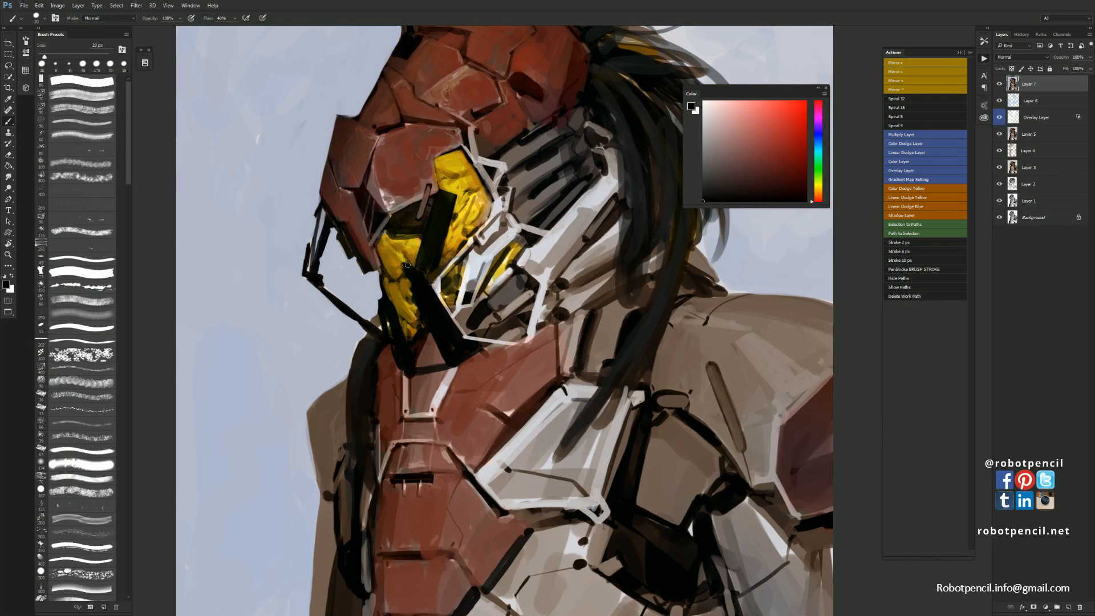
scroll(408, 265, up, 1)
alt+click(385, 249)
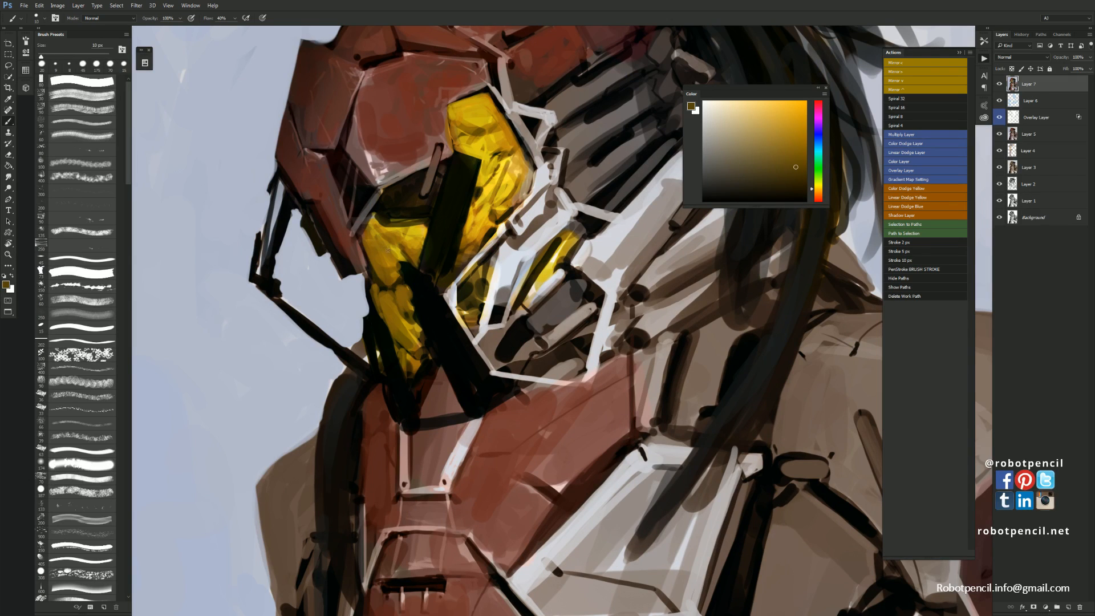
drag(388, 249, 393, 270)
alt+click(390, 252)
Blend the front of the yellow face section with sampled yellow and orange-brown tones
key(bracketright)
key(bracketright)
key(bracketright)
key(bracketright)
key(bracketright)
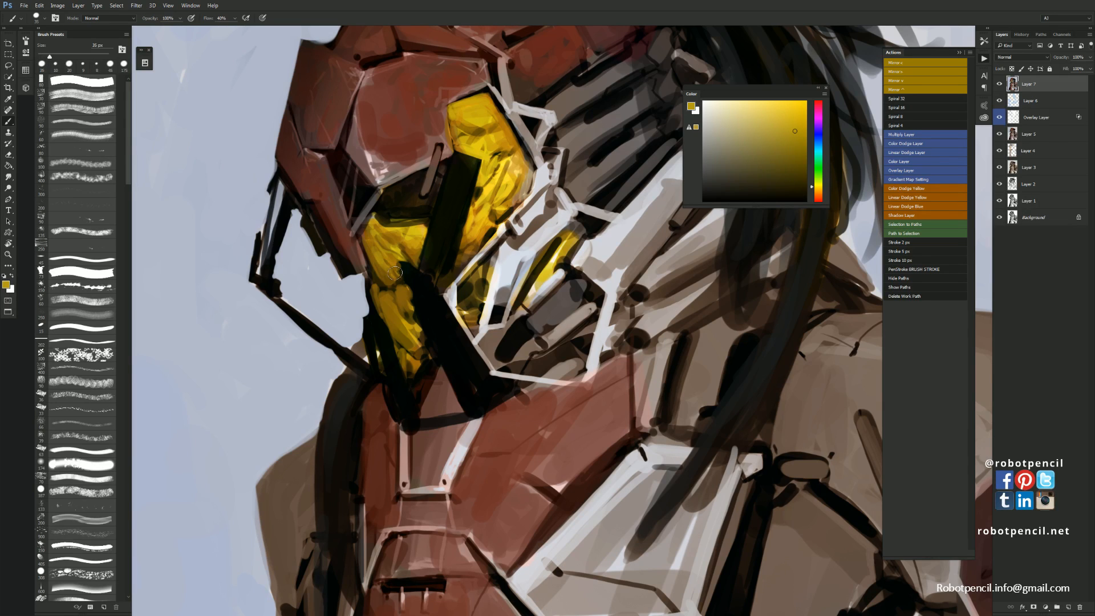
alt+click(489, 117)
key(bracketleft)
alt+click(371, 245)
alt+click(359, 239)
key(bracketright)
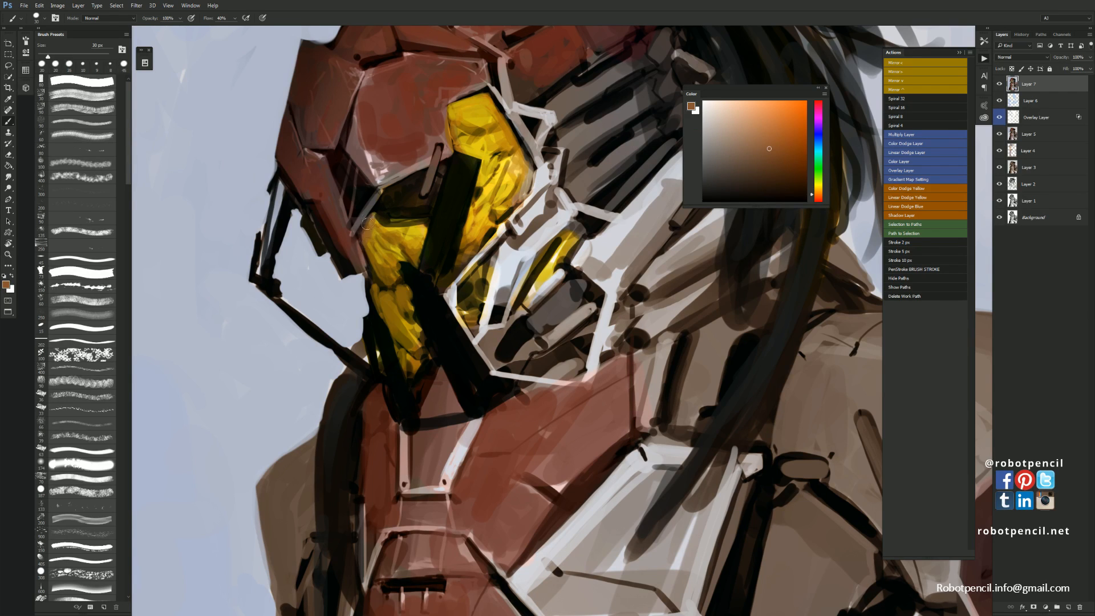
Outline the front edge of the yellow face section in black
key(d)
drag(364, 219, 366, 245)
key(z)
alt+click(381, 277)
alt+click(381, 277)
alt+click(381, 277)
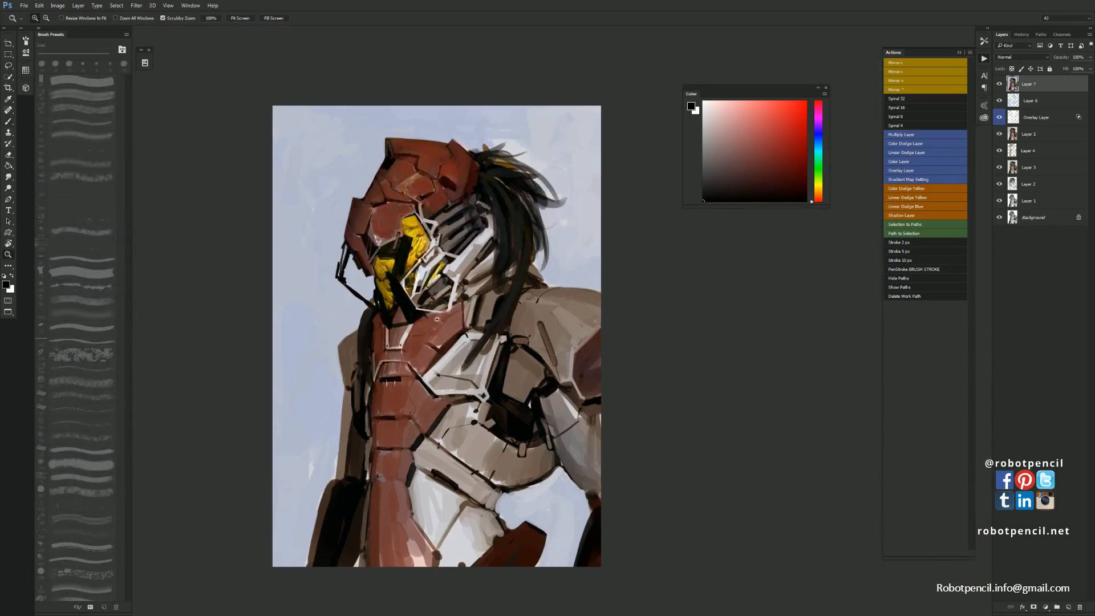
Flip the painting horizontally and sample a dark yellow from the face
key(F2)
key(b)
key(z)
click(459, 320)
mouse_move(450, 292)
mouse_down()
mouse_move(477, 114)
mouse_move(482, 271)
mouse_up()
key(b)
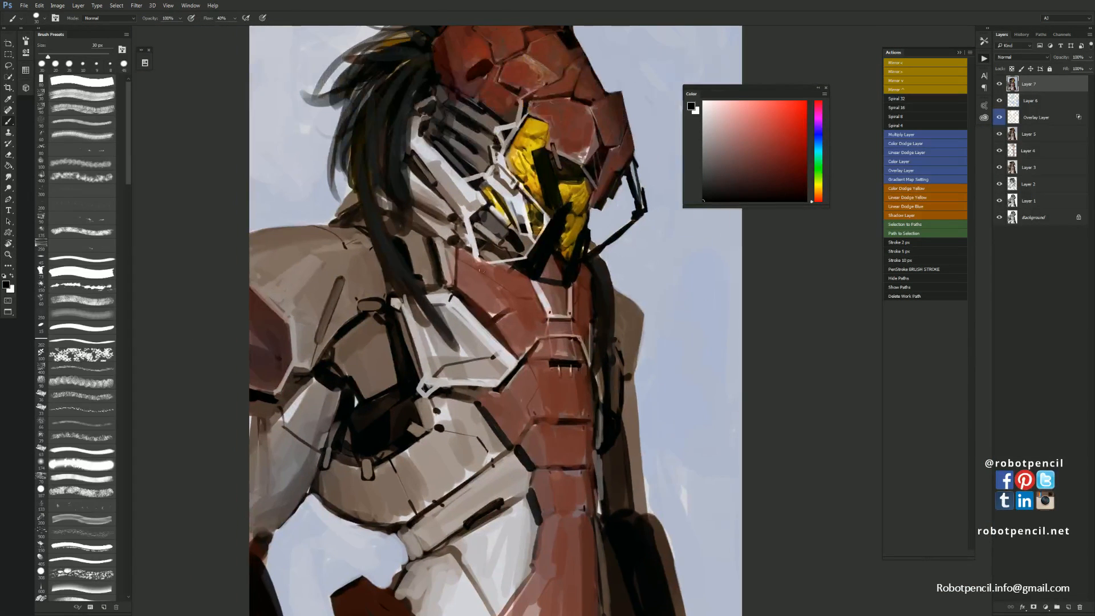
alt+click(532, 130)
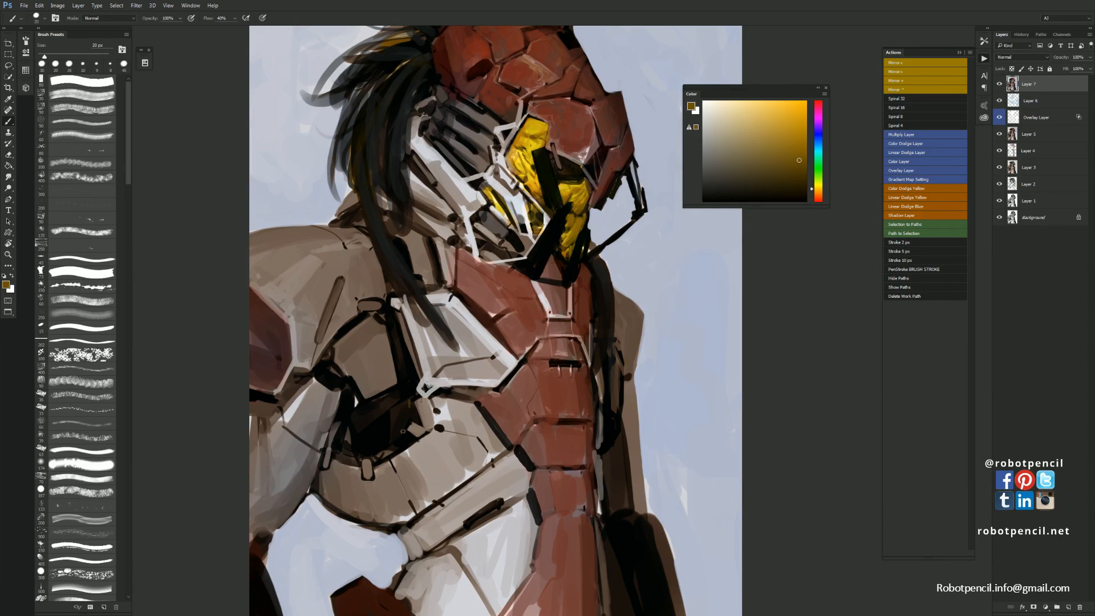
Paint a curved dark yellow cable inside the black armpit gap and a matching one beside the far arm
mouse_move(403, 431)
mouse_down()
mouse_move(374, 449)
mouse_move(410, 416)
mouse_up()
key(ctrl+z)
key(bracketright)
key(ctrl+z)
drag(340, 449, 412, 404)
drag(406, 372, 411, 415)
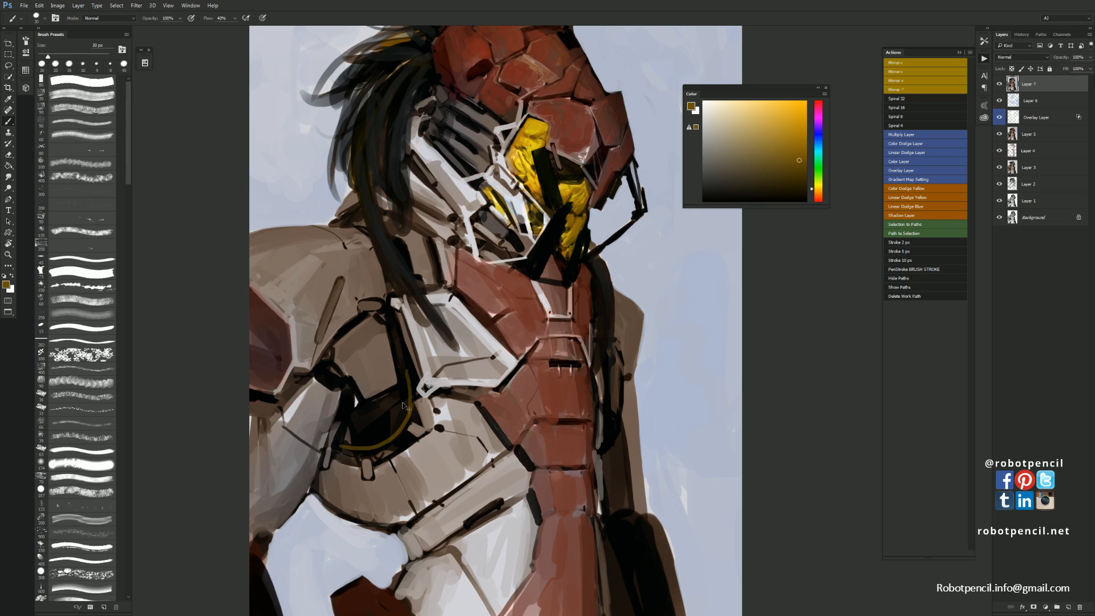
key(ctrl+z)
drag(405, 354, 405, 425)
drag(606, 359, 606, 452)
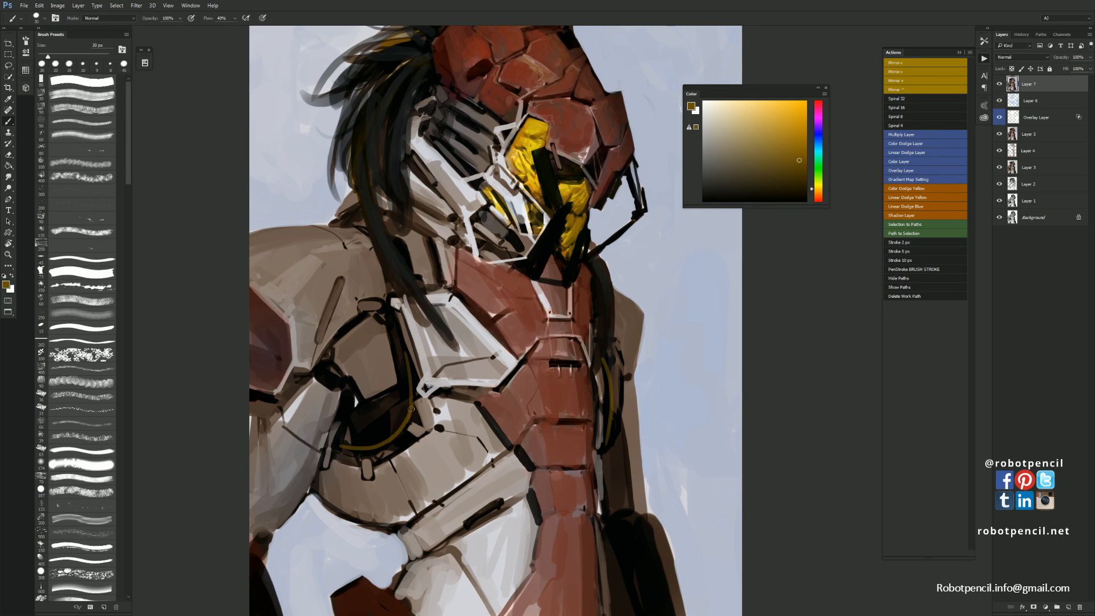
Touch up the dark yellow cable inside the near armpit gap with short strokes
drag(411, 399, 407, 425)
drag(406, 361, 404, 430)
alt+click(605, 406)
alt+click(605, 406)
drag(604, 406, 538, 324)
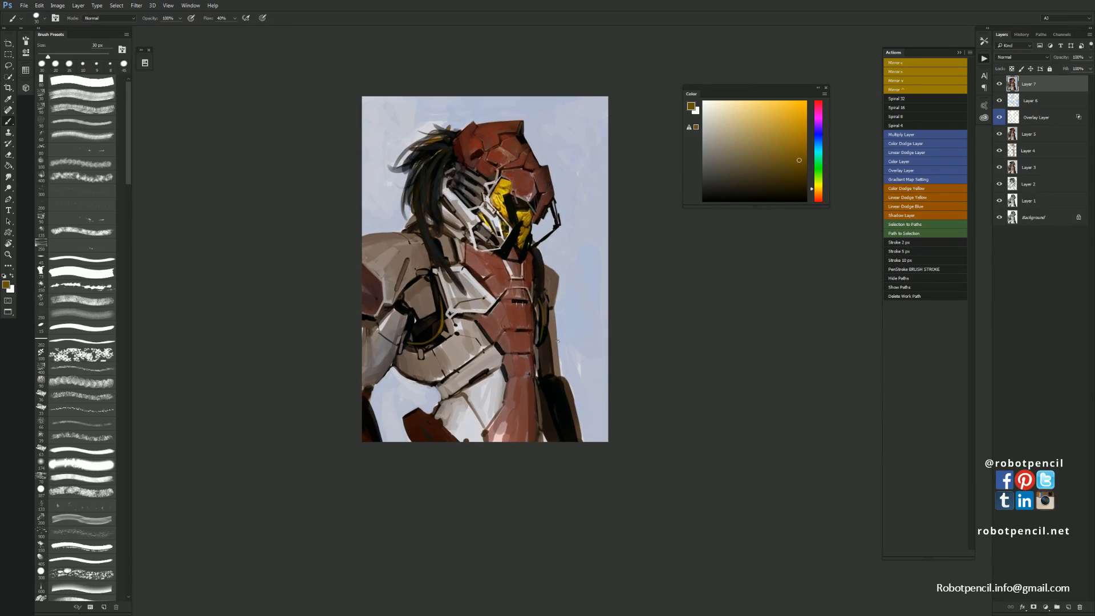
ctrl+click(380, 255)
ctrl+click(380, 255)
Paint sampled brown over the outer edge of the near shoulder plate with a larger brush
alt+click(721, 296)
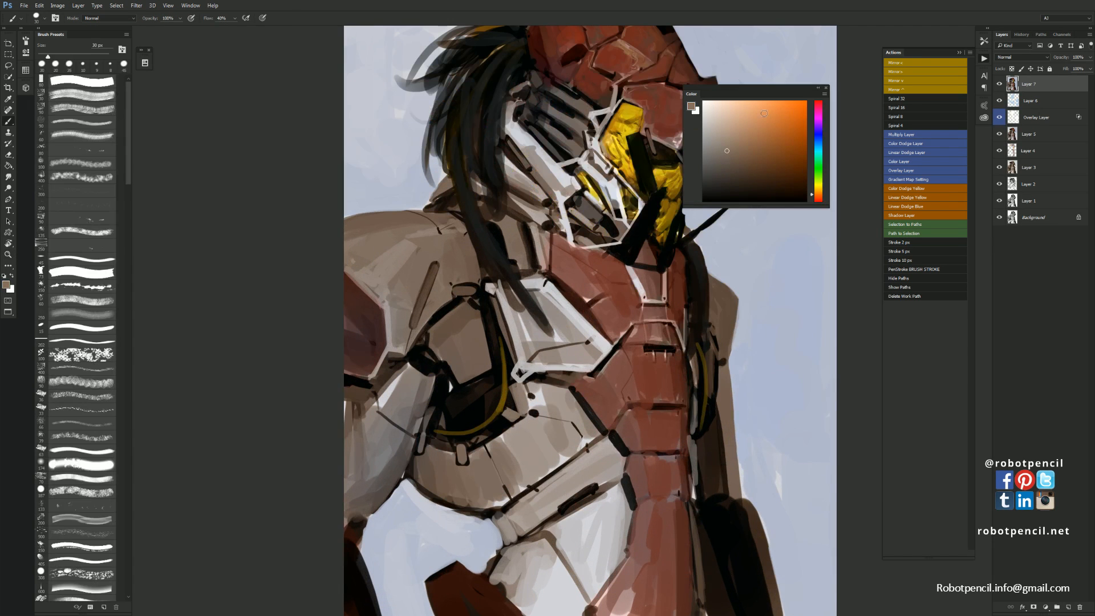
key(bracketright)
key(bracketright)
key(bracketright)
key(bracketright)
key(bracketright)
key(bracketright)
key(bracketright)
key(bracketright)
key(bracketright)
key(bracketright)
mouse_move(352, 250)
mouse_down()
mouse_move(403, 227)
mouse_move(352, 237)
mouse_move(350, 256)
mouse_up()
Blend the top and front of the near shoulder with beige-brown tones sampled from the plate
alt+click(406, 227)
alt+click(409, 228)
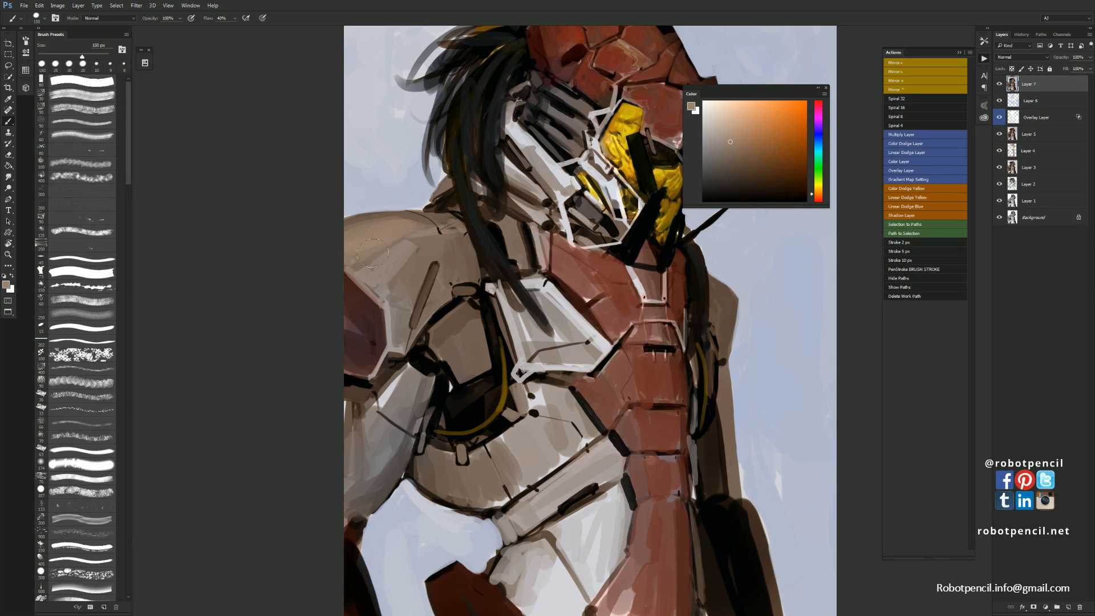
drag(417, 247, 412, 277)
mouse_move(457, 250)
mouse_down()
mouse_move(457, 274)
mouse_move(473, 277)
mouse_up()
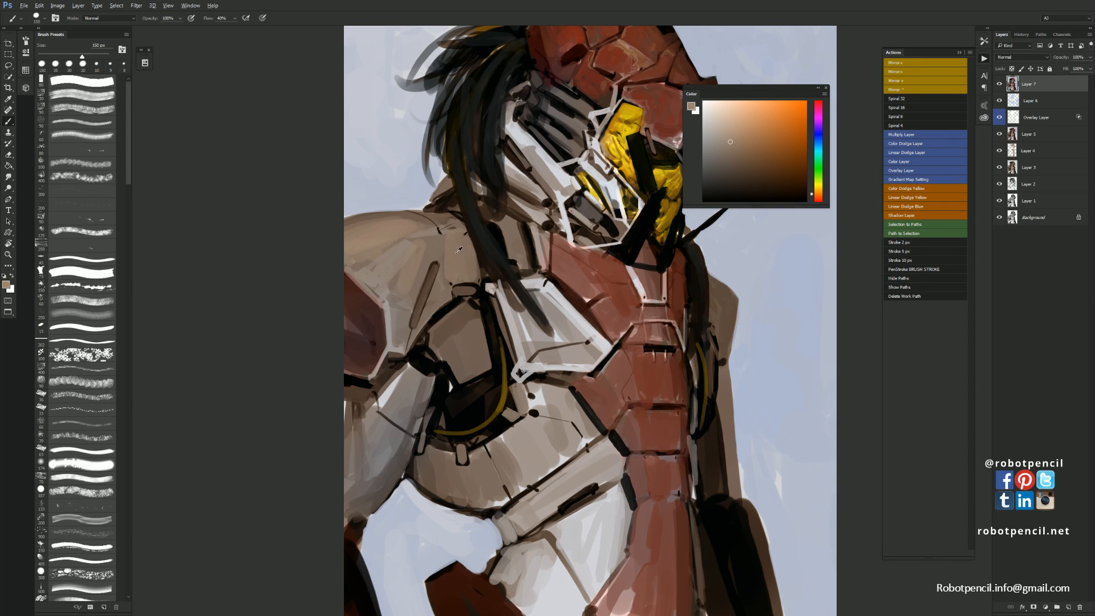
alt+click(429, 268)
alt+click(410, 221)
drag(471, 232, 442, 224)
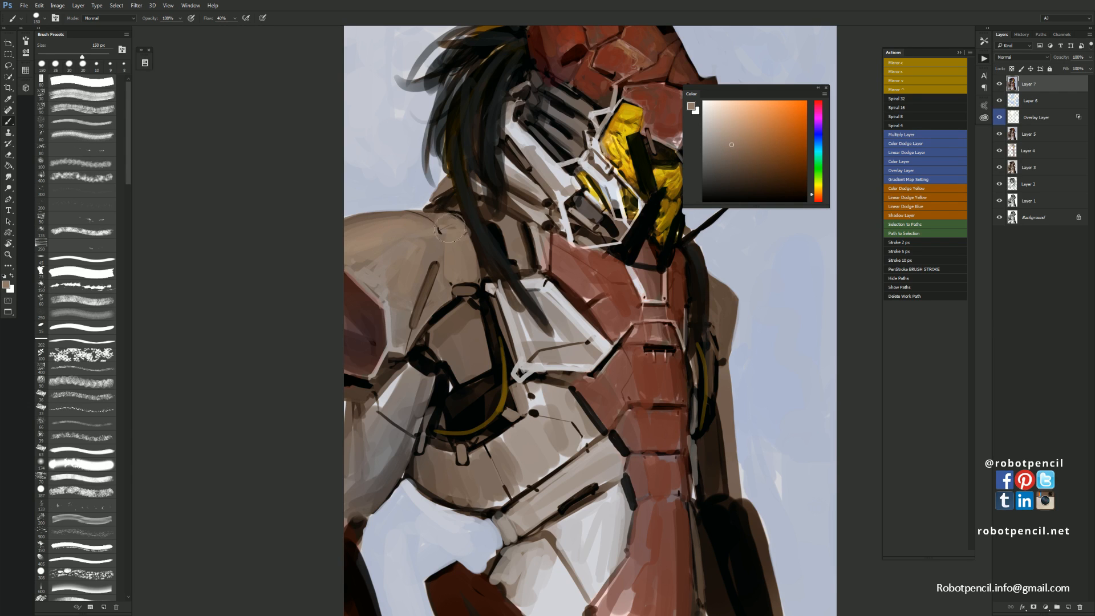
Shade the far shoulder plate in brown and sample a darker brown from its edge
alt+click(536, 310)
alt+click(537, 310)
alt+click(536, 309)
ctrl+click(584, 333)
ctrl+click(587, 334)
ctrl+click(593, 329)
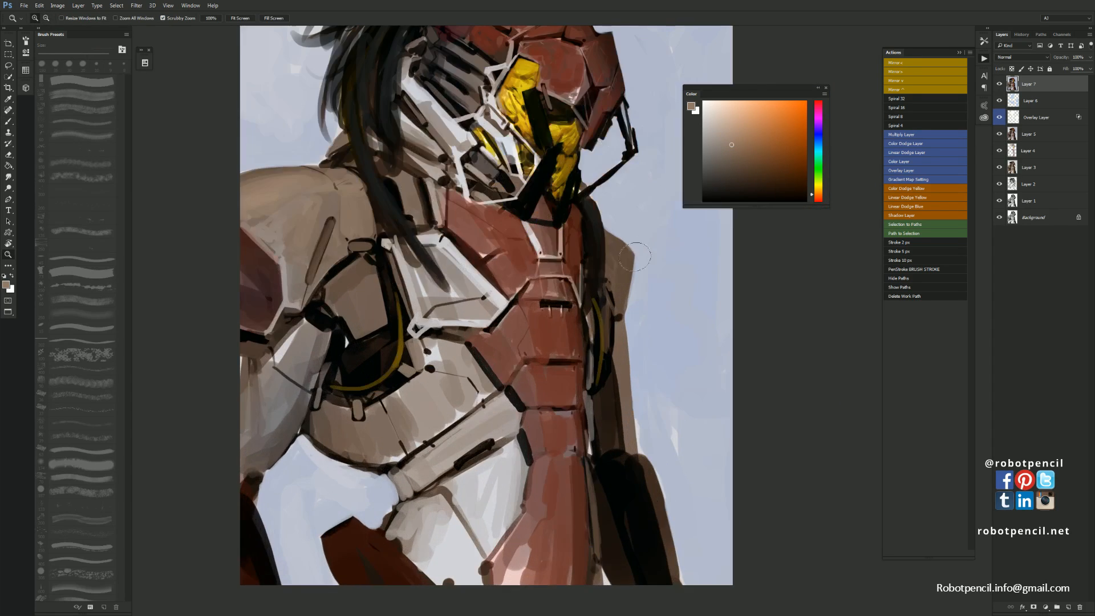
drag(616, 258, 621, 281)
alt+click(630, 255)
key([)
key([)
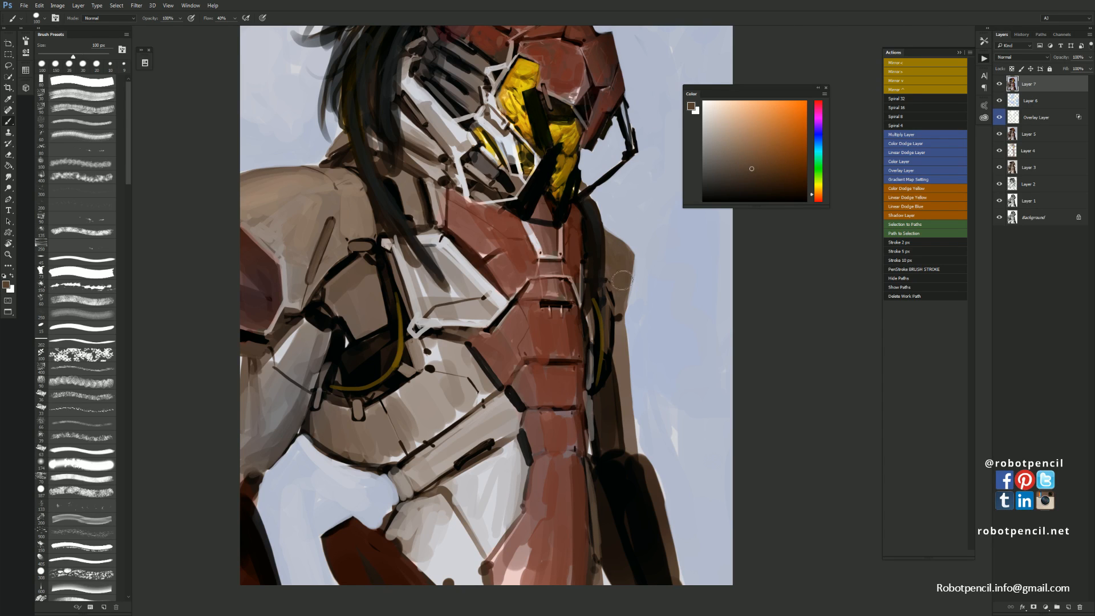
Darken the near armpit panel and tint the pale upper arm with sampled brown
key(])
key(])
mouse_move(355, 315)
mouse_down()
mouse_move(362, 288)
mouse_move(377, 308)
mouse_up()
mouse_move(303, 344)
mouse_down()
mouse_move(328, 321)
mouse_move(302, 368)
mouse_move(291, 365)
mouse_move(296, 353)
mouse_move(291, 366)
mouse_move(311, 365)
mouse_move(318, 342)
mouse_move(299, 384)
mouse_move(295, 372)
mouse_move(274, 386)
mouse_move(296, 397)
mouse_move(269, 388)
mouse_move(271, 411)
mouse_move(289, 405)
mouse_move(257, 459)
mouse_up()
key(ctrl+z)
alt+click(358, 290)
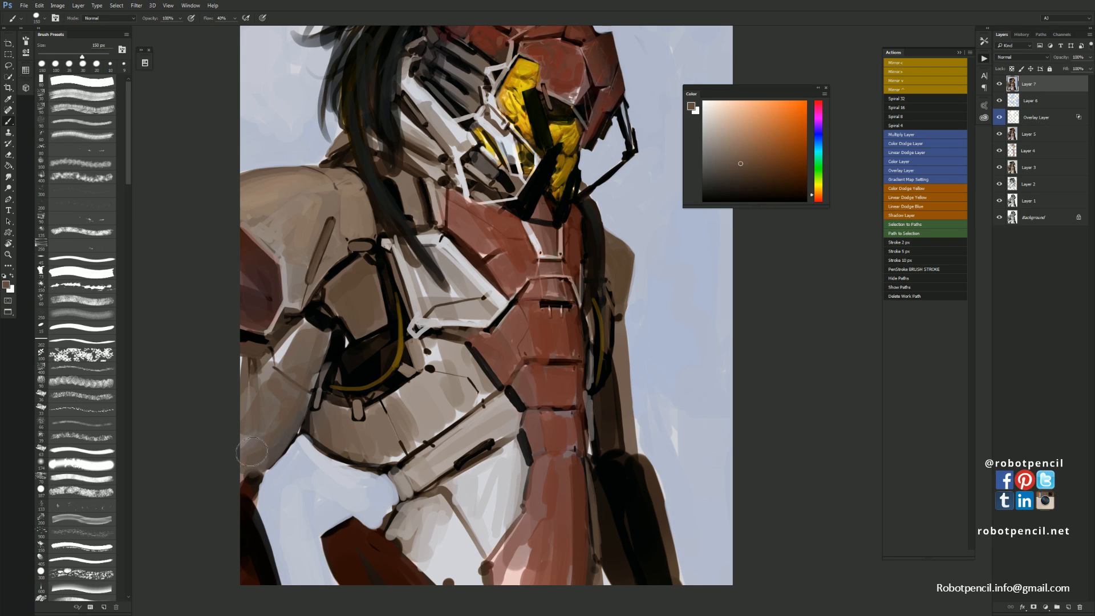
mouse_move(239, 422)
mouse_down()
mouse_move(254, 454)
mouse_move(259, 406)
mouse_up()
Refine the light seam below the near shoulder with a smaller brush and tones sampled around it
alt+click(280, 336)
key(bracketleft)
key(bracketleft)
key(bracketleft)
key(bracketleft)
key(bracketleft)
key(bracketleft)
key(bracketleft)
key(bracketleft)
key(bracketleft)
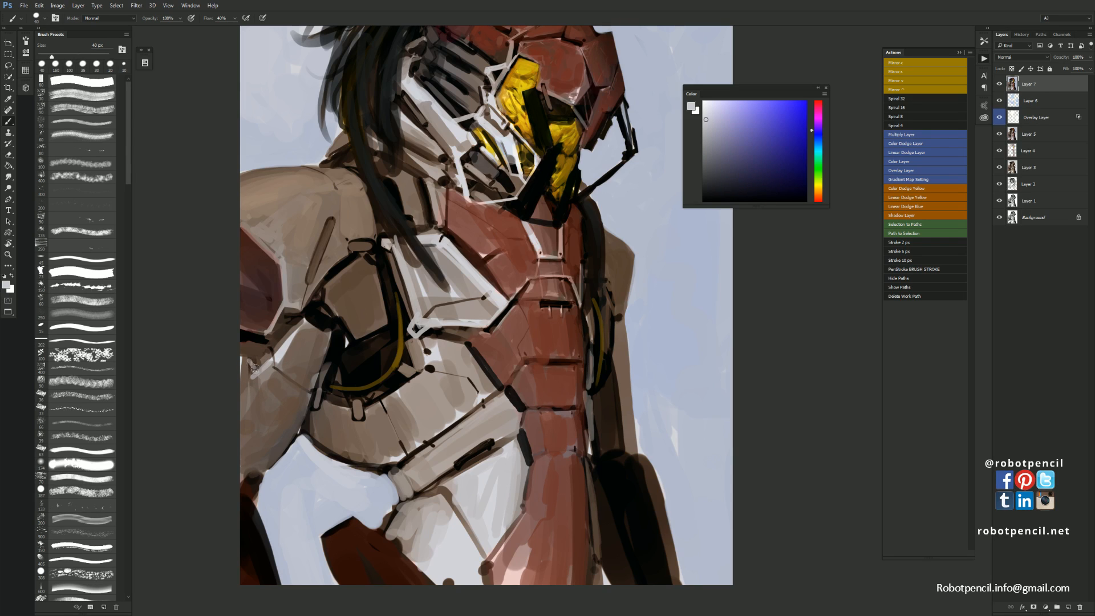
alt+click(245, 362)
alt+click(261, 369)
drag(245, 361, 263, 385)
alt+click(257, 378)
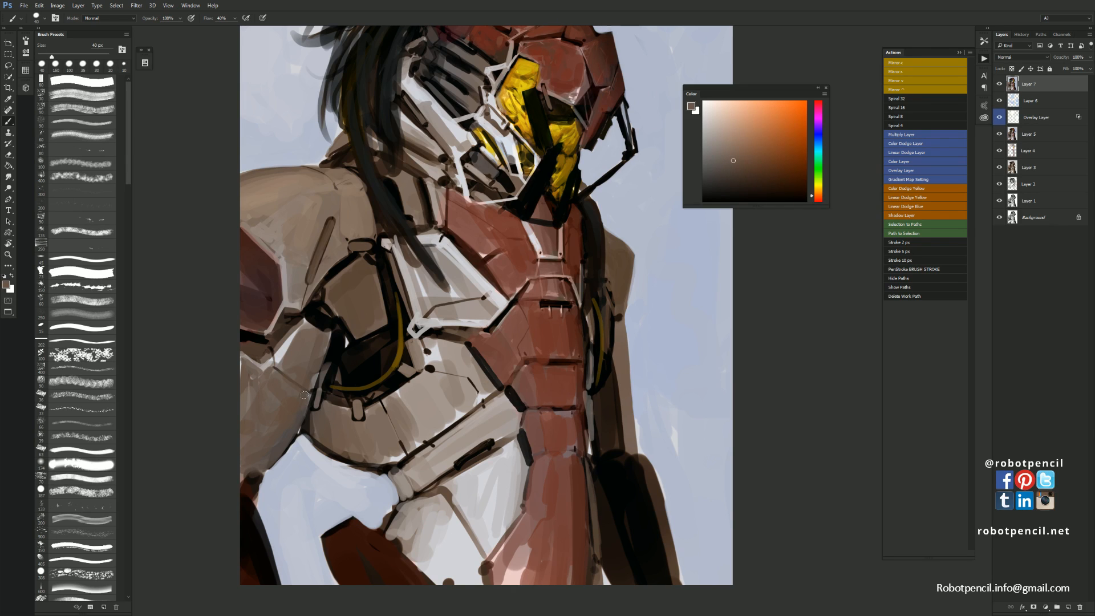
Shade the inner side of the near upper arm with sampled warm grey, enlarging the brush for broader strokes
alt+click(315, 377)
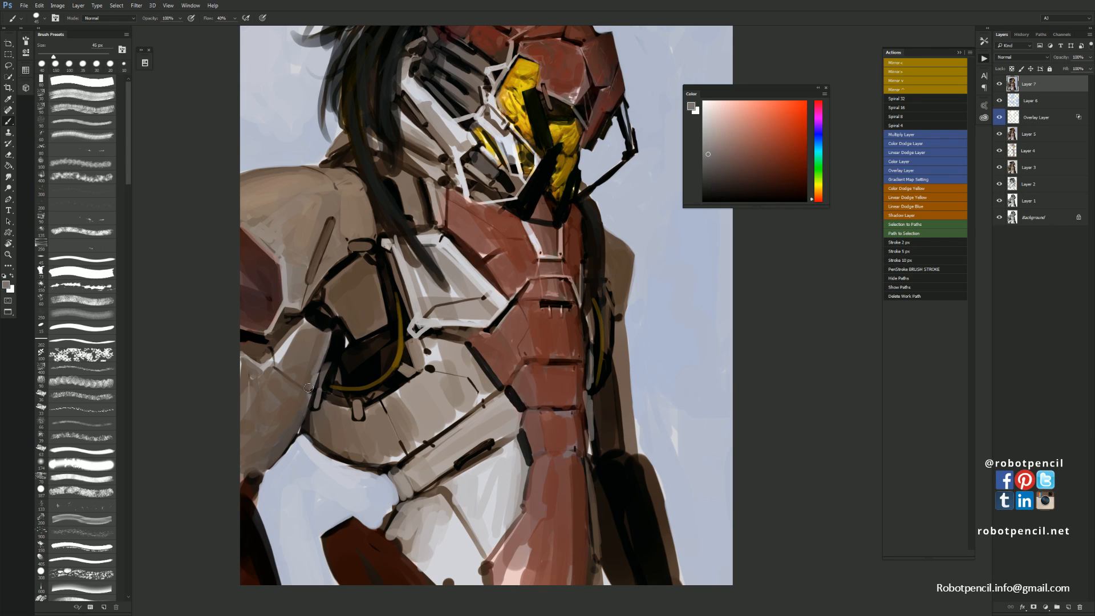
key(bracketright)
key(bracketright)
drag(318, 364, 281, 458)
key(bracketright)
key(bracketright)
mouse_move(301, 413)
mouse_down()
mouse_move(250, 477)
mouse_move(280, 442)
mouse_move(232, 483)
mouse_move(284, 435)
mouse_move(235, 475)
mouse_move(287, 409)
mouse_up()
alt+click(242, 473)
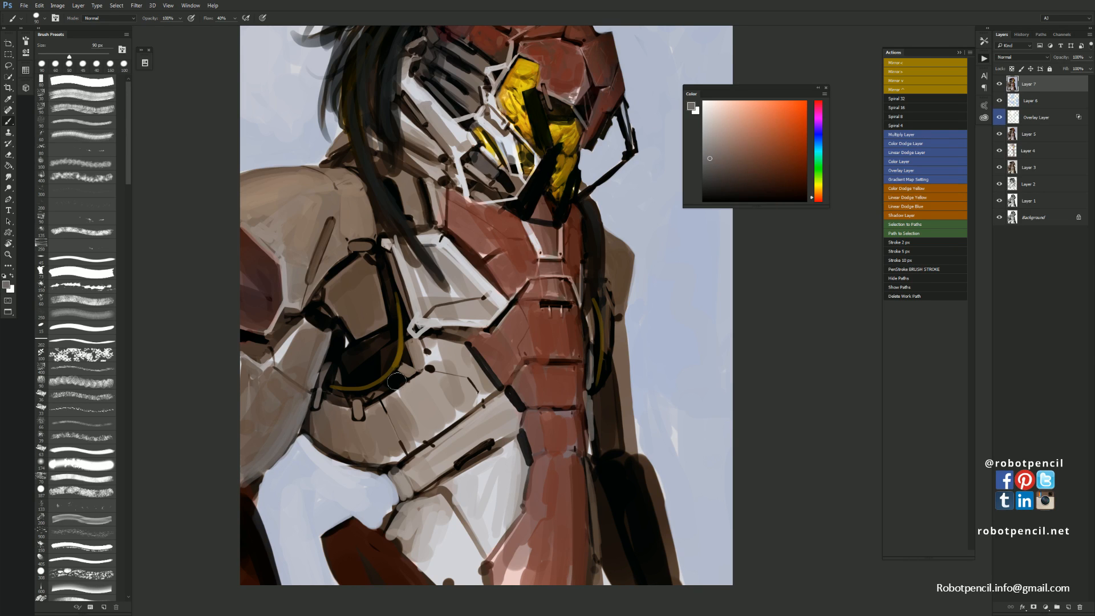
Flip the painting horizontally and check the whole figure's shading
mouse_move(625, 352)
mouse_down()
mouse_move(634, 443)
mouse_move(622, 400)
mouse_move(512, 323)
mouse_up()
key(z)
alt+click(638, 430)
alt+click(638, 430)
alt+click(638, 431)
key(F1)
key(z)
click(513, 321)
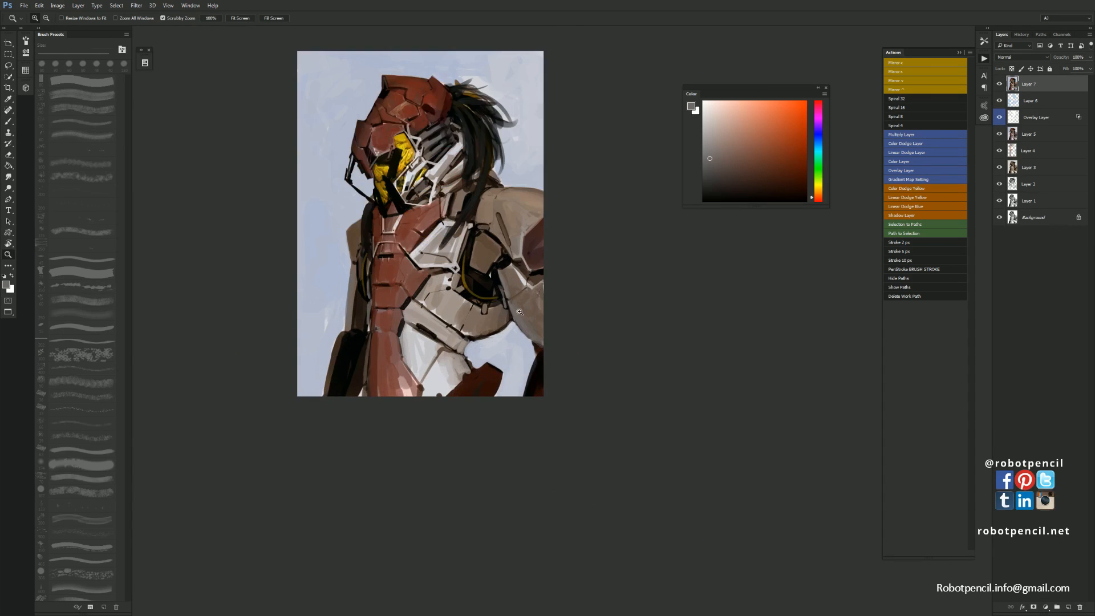
click(516, 317)
click(515, 317)
Darken the collar area beside the hair and the far shoulder plate with sampled grey-brown
key(b)
alt+click(507, 300)
drag(438, 116, 479, 219)
key(bracketright)
key(bracketright)
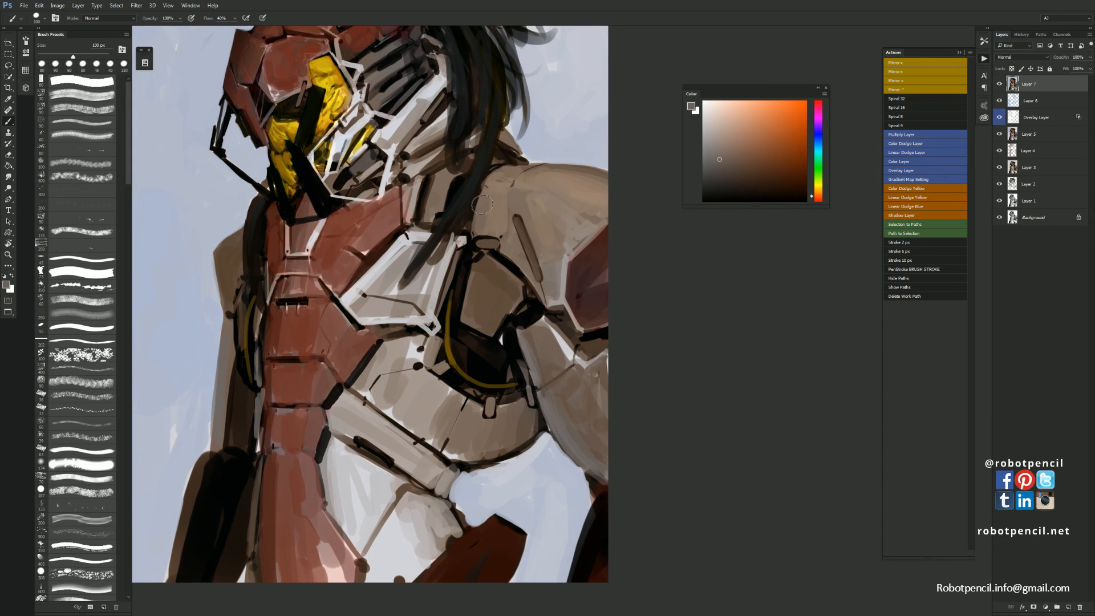
mouse_move(219, 255)
mouse_down()
mouse_move(222, 292)
mouse_move(237, 294)
mouse_up()
alt+click(227, 273)
key(z)
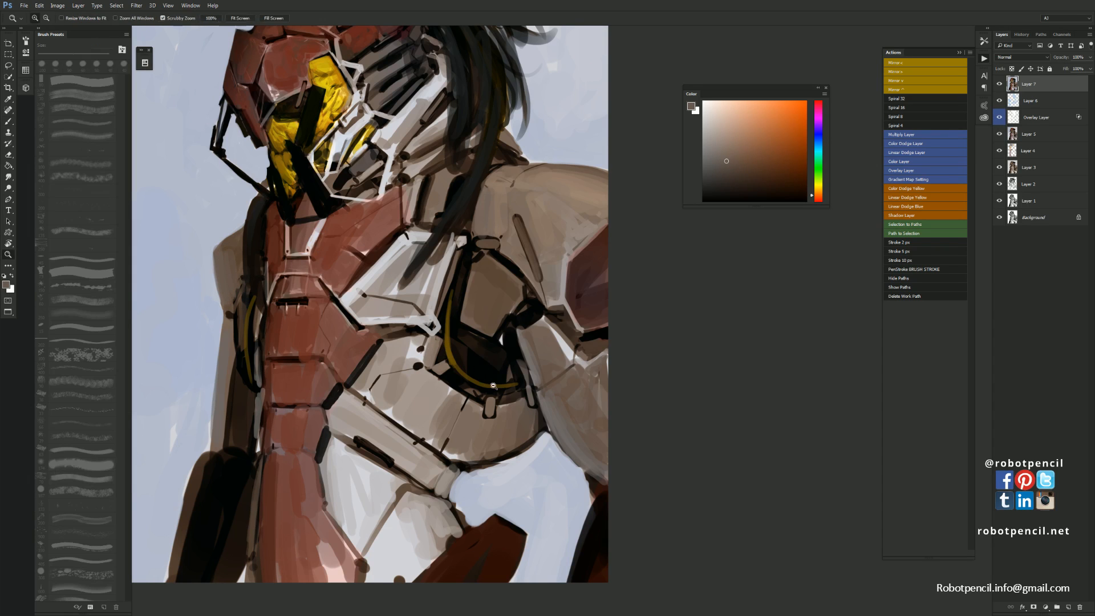
Flip the painting back and cover the white strut along the side of the neck with sampled dark grey
key(F1)
key(ctrl+0)
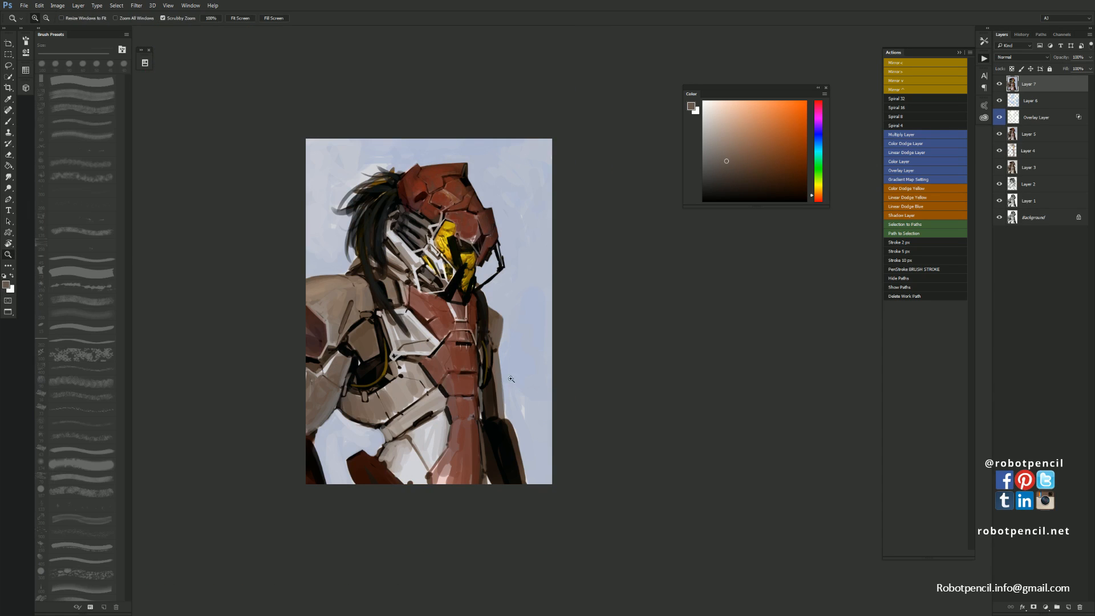
click(504, 378)
mouse_move(329, 63)
mouse_down()
mouse_move(464, 194)
mouse_move(409, 171)
mouse_move(420, 183)
mouse_move(414, 138)
mouse_up()
key(b)
alt+click(447, 183)
key(bracketleft)
key(bracketleft)
mouse_move(433, 203)
mouse_down()
mouse_move(439, 223)
mouse_move(453, 207)
mouse_move(474, 234)
mouse_move(466, 252)
mouse_up()
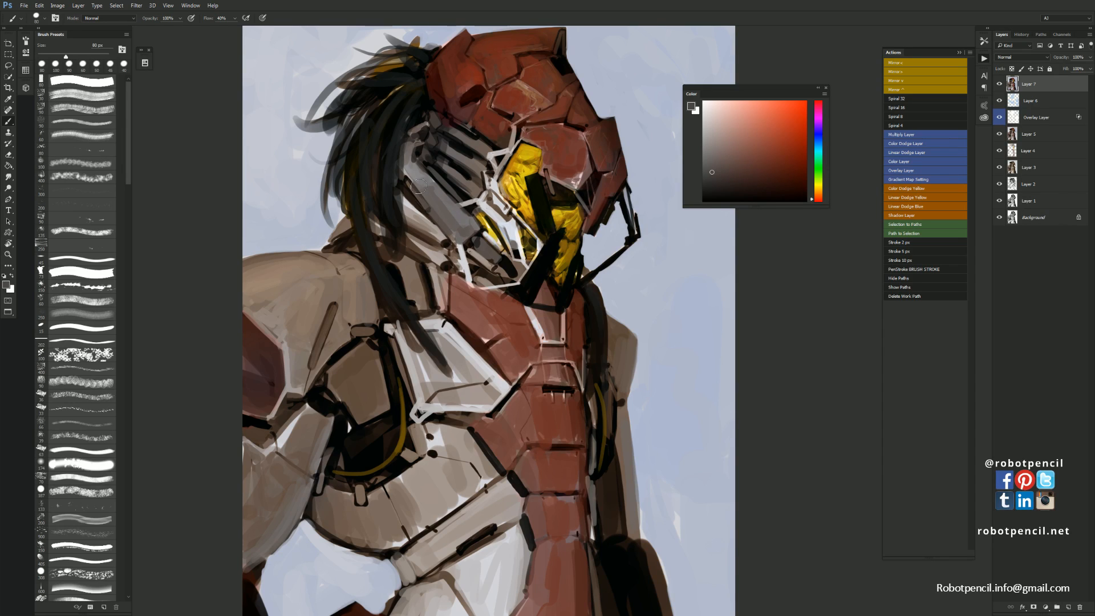
Add black line accents along the grey neck strut and sample light grey from its lower end
key(d)
drag(422, 194, 466, 242)
key(ctrl+z)
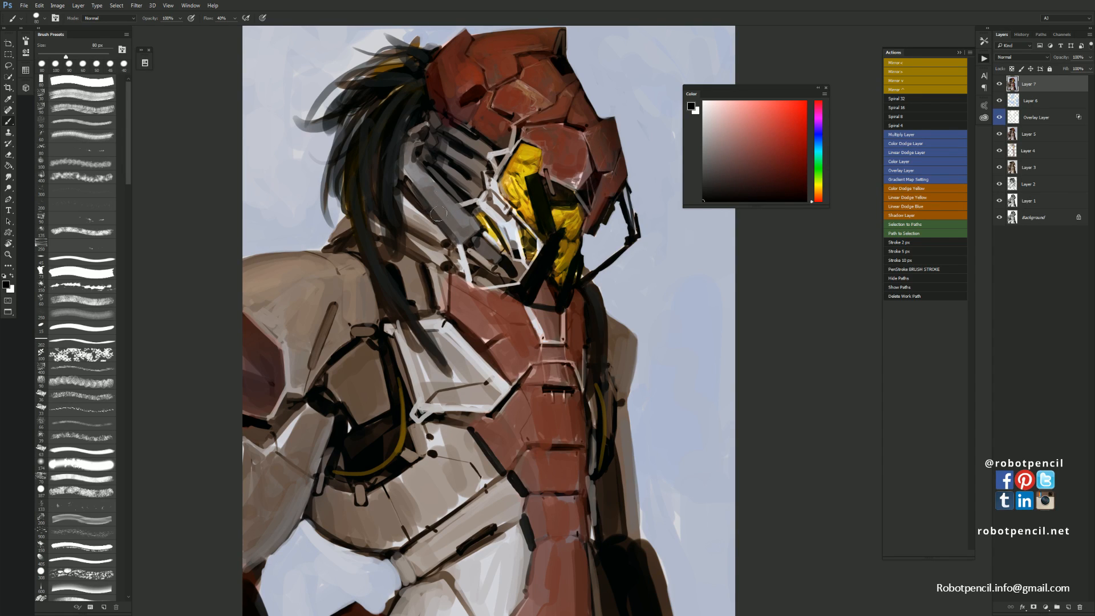
drag(423, 193, 451, 228)
key(])
key(])
key(])
key(])
key(])
key(])
key(])
click(423, 196)
key([)
alt+click(466, 240)
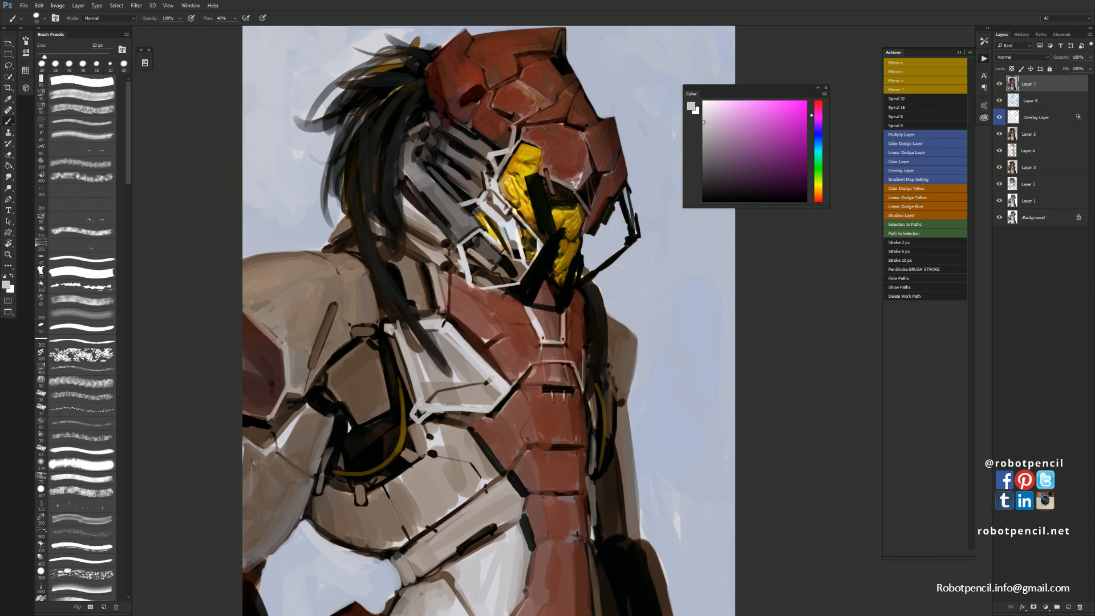
Flip the painting horizontally and pick black and a sampled dark tone for the neck beside the hair
key(z)
alt+click(560, 288)
key(ctrl+shift+h)
click(540, 270)
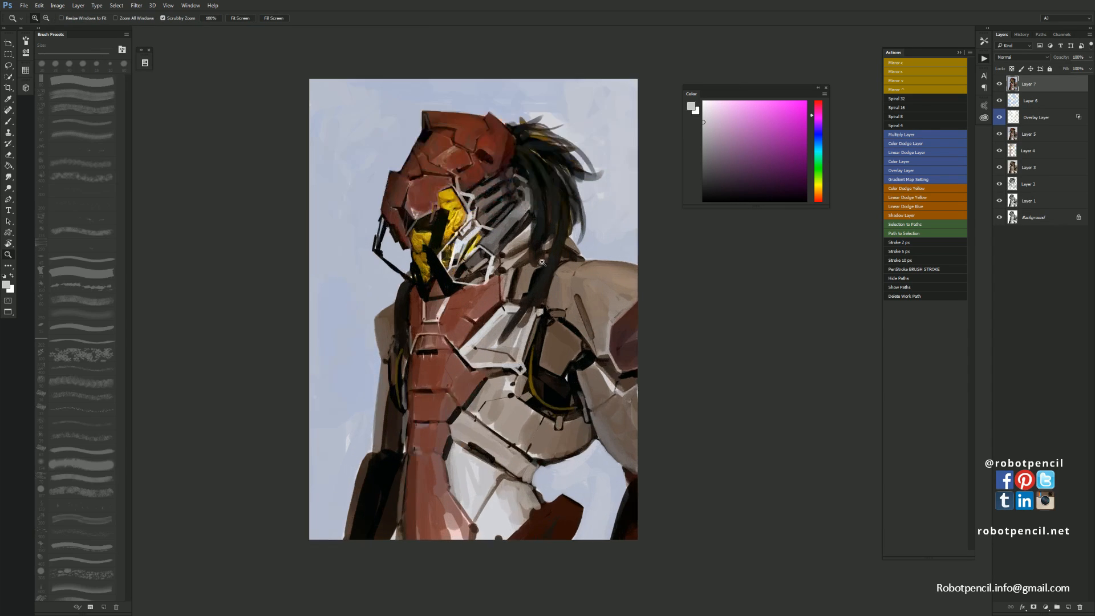
click(540, 270)
key(b)
key(d)
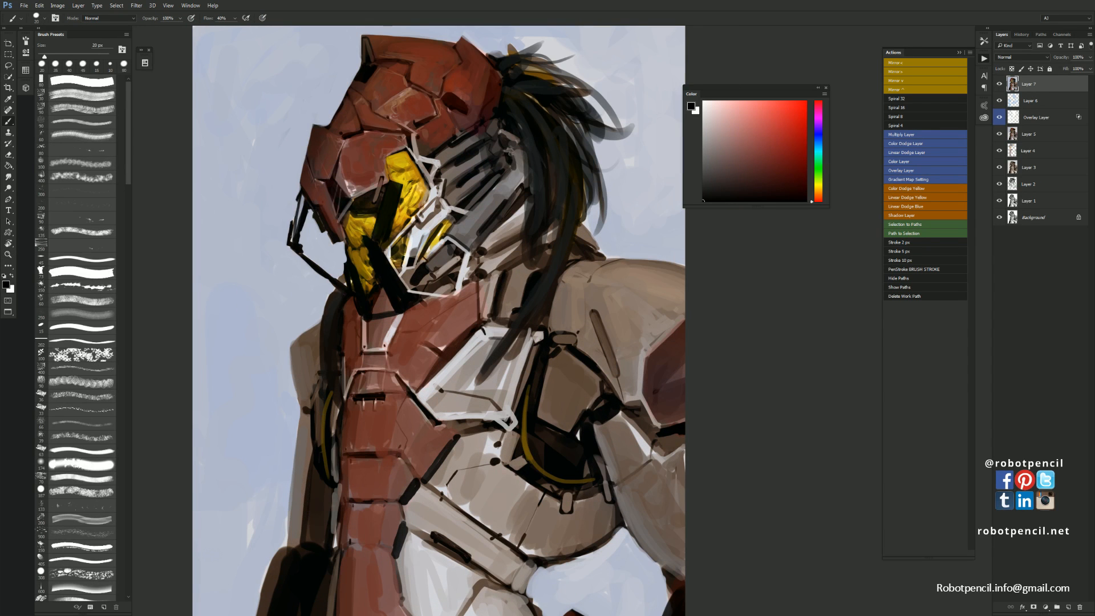
alt+click(504, 158)
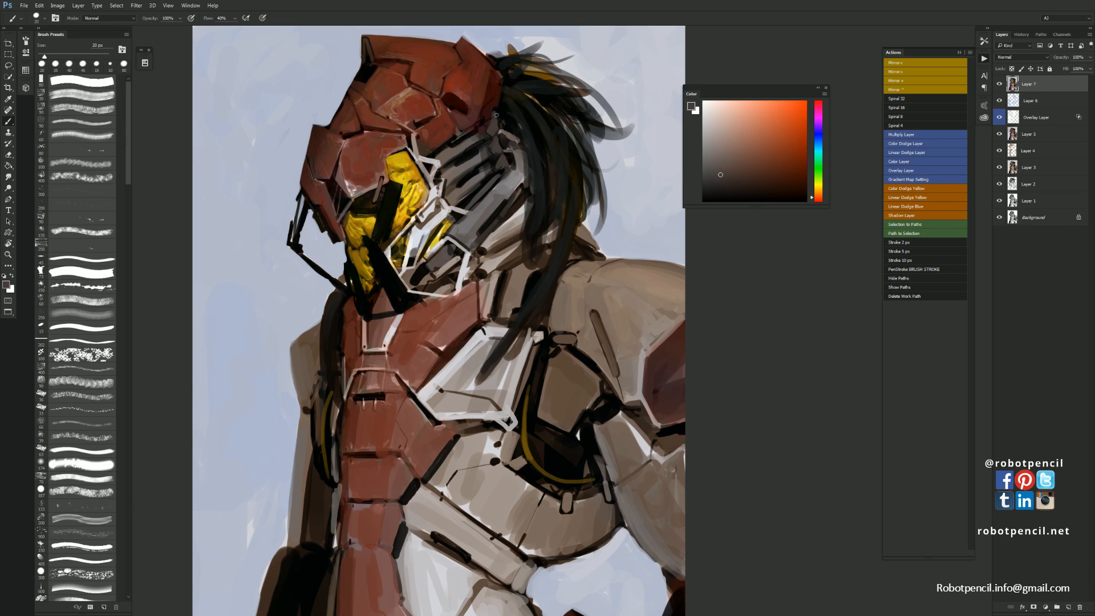
key(d)
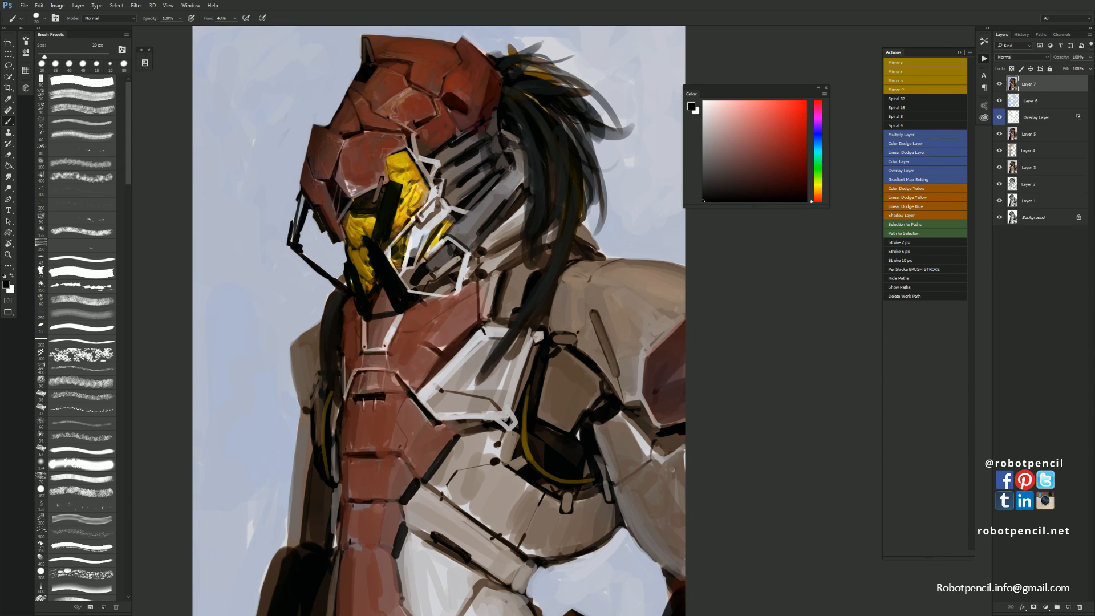
Flip the painting back to face the other way and frame the head for painting
key(z)
alt+click(521, 191)
alt+click(522, 191)
key(F2)
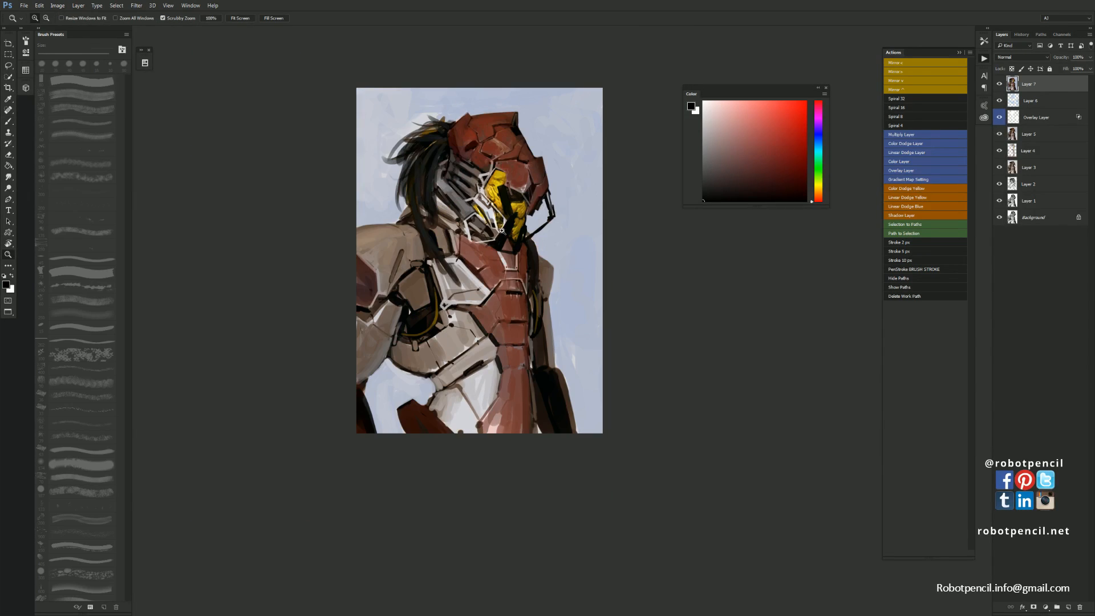
click(506, 230)
click(506, 229)
drag(482, 188, 546, 274)
key(b)
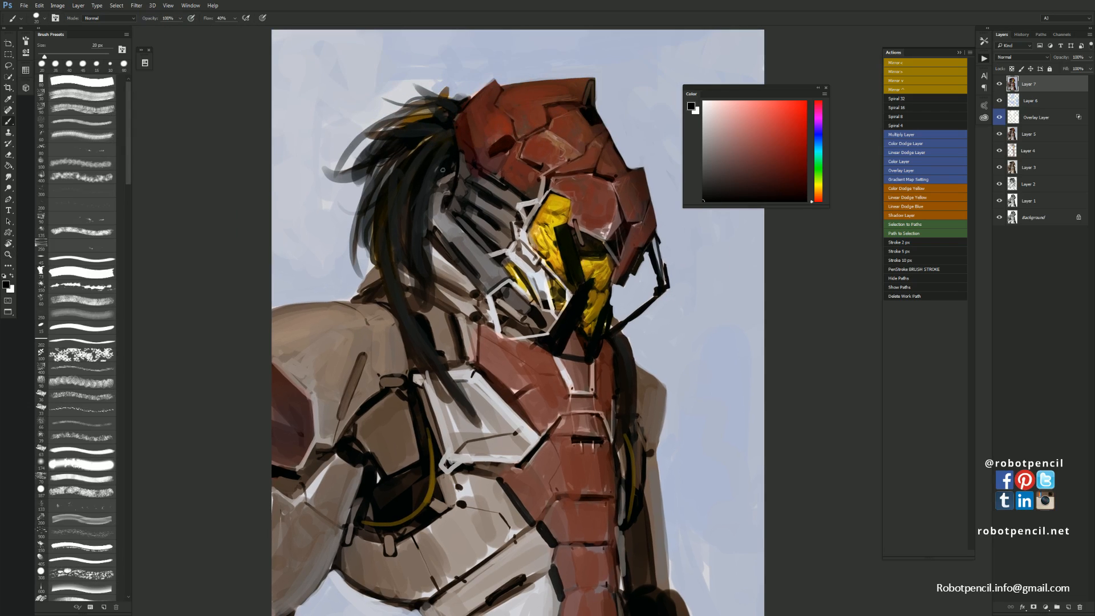
Thicken the hair strands along the back of the neck with black strokes using a larger brush
key(bracketright)
key(bracketright)
key(bracketright)
key(bracketright)
drag(441, 172, 430, 263)
drag(450, 153, 425, 275)
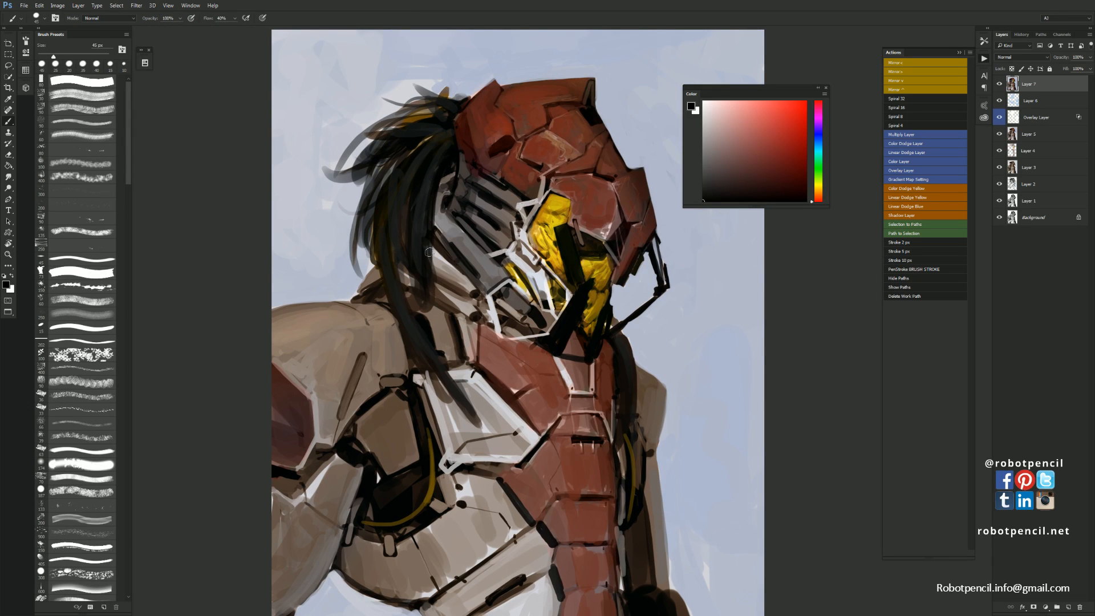
drag(426, 235, 427, 291)
Touch up the black bar across the yellow face with a near-black sampled from the hair
alt+click(429, 252)
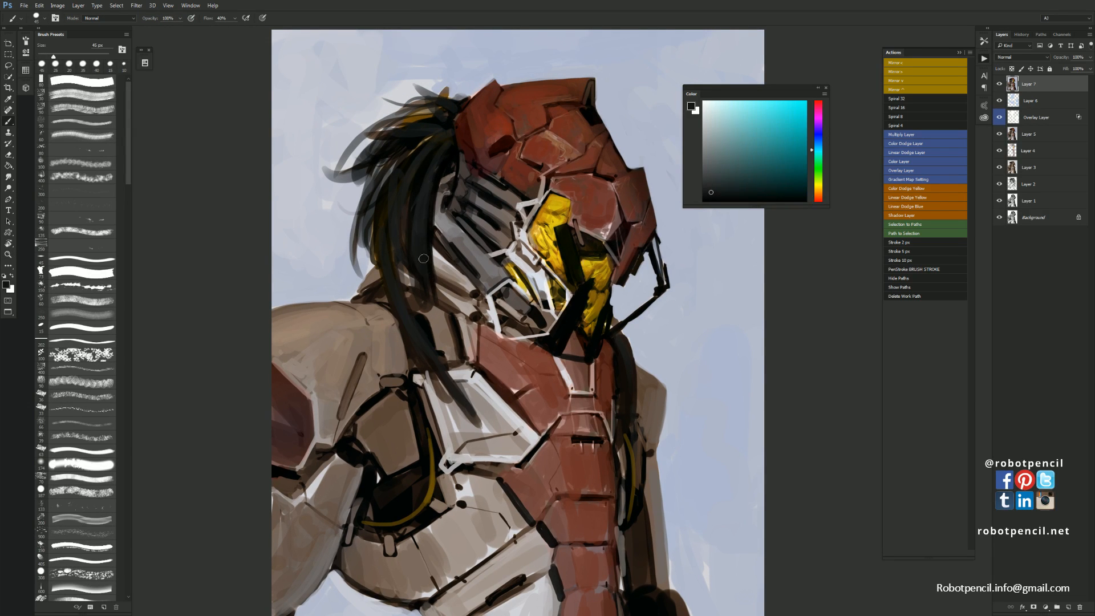
key(bracketright)
key(bracketright)
key(bracketright)
key(bracketright)
key(bracketright)
key(bracketright)
drag(567, 334, 518, 234)
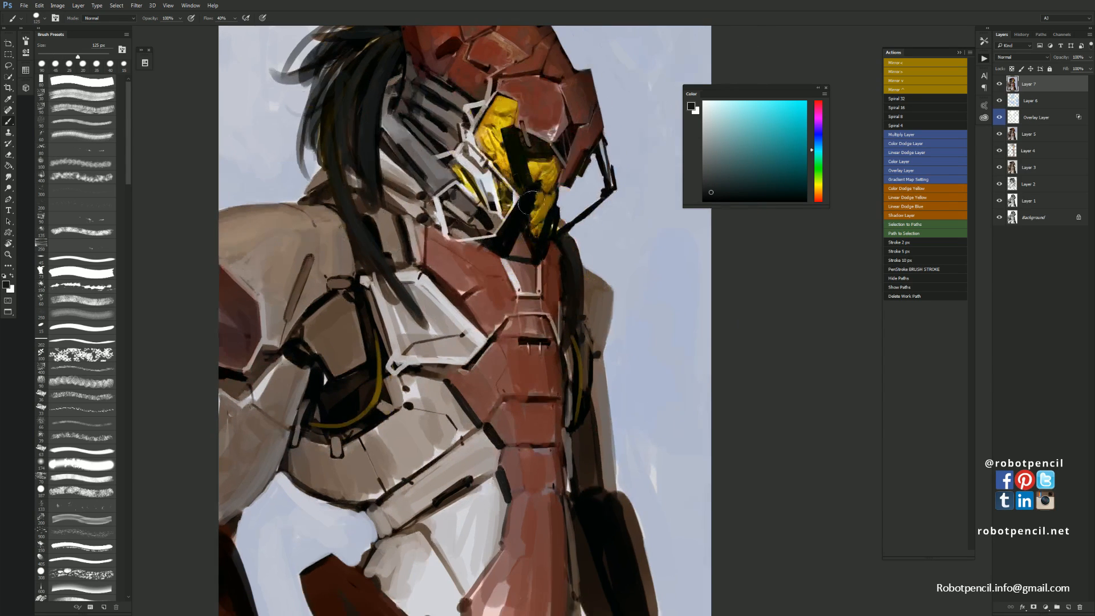
drag(513, 146, 522, 174)
Fill the white-framed chest panel with tan using a smaller brush
key(bracketleft)
key(bracketleft)
key(bracketleft)
key(bracketleft)
key(bracketleft)
alt+click(529, 158)
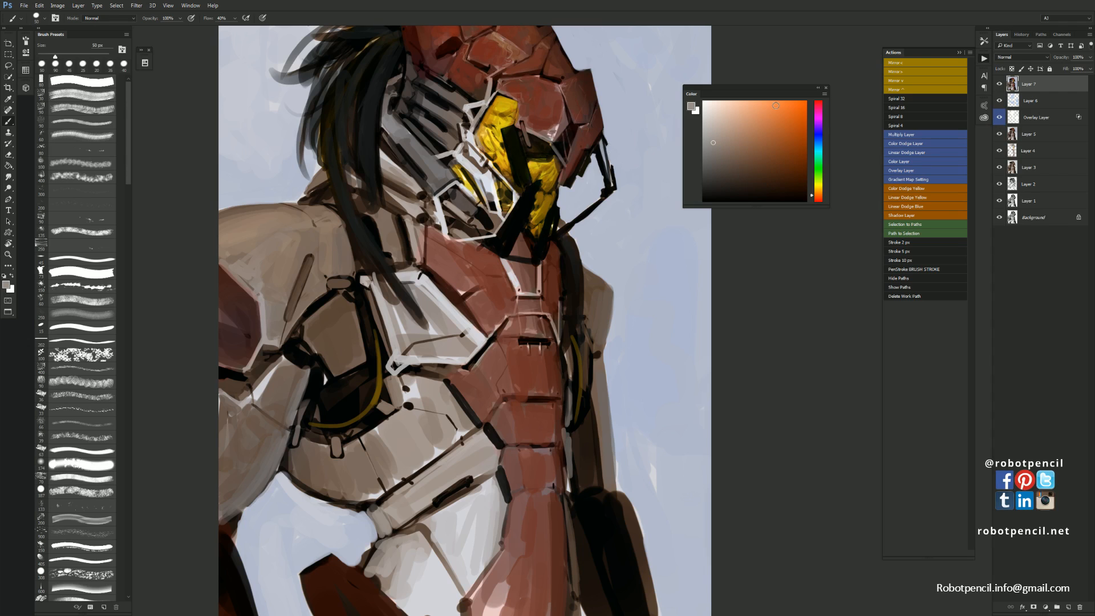
drag(413, 291, 433, 307)
drag(407, 334, 393, 309)
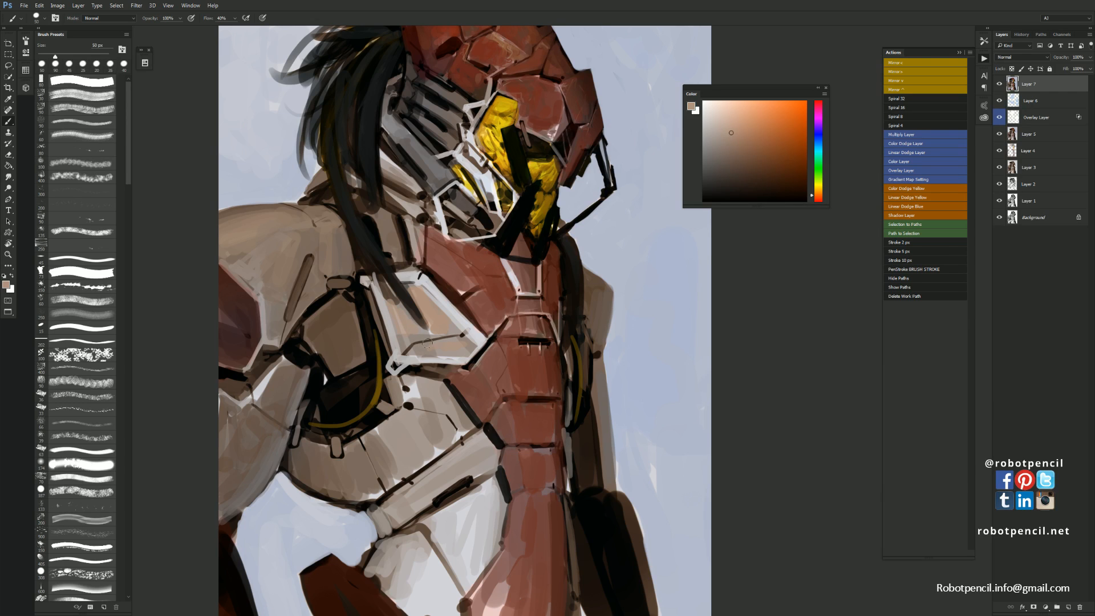
drag(427, 342, 433, 356)
Paint brown accents over the dark gap beside the far arm and sample the chest panel's tan
key(bracketleft)
drag(573, 321, 584, 394)
alt+click(570, 305)
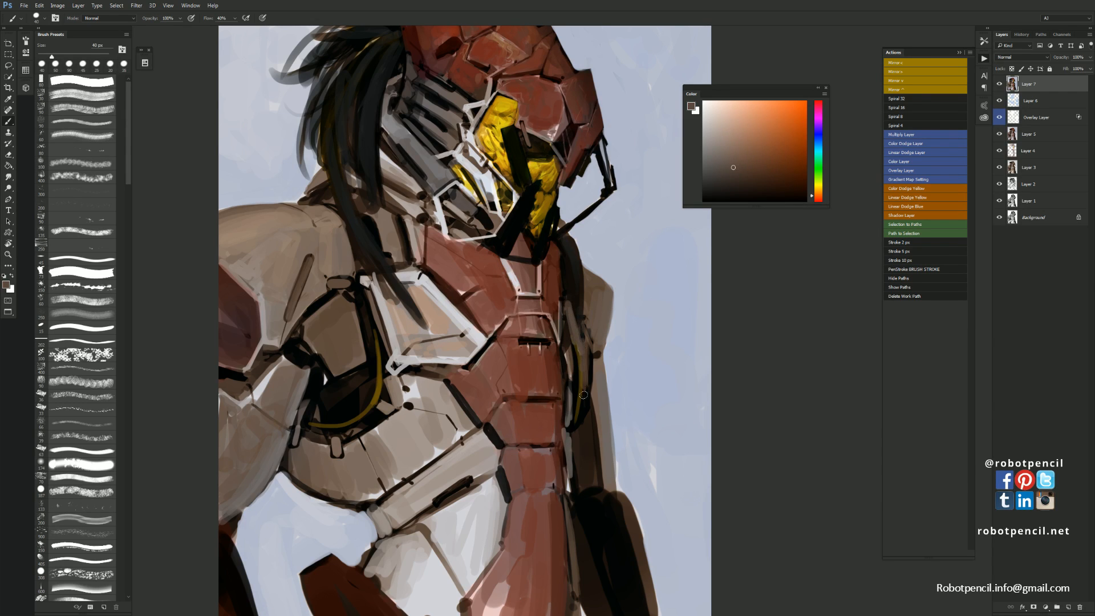
alt+click(585, 394)
alt+click(585, 394)
alt+click(585, 394)
ctrl+click(585, 390)
ctrl+click(585, 389)
ctrl+click(586, 388)
alt+click(436, 366)
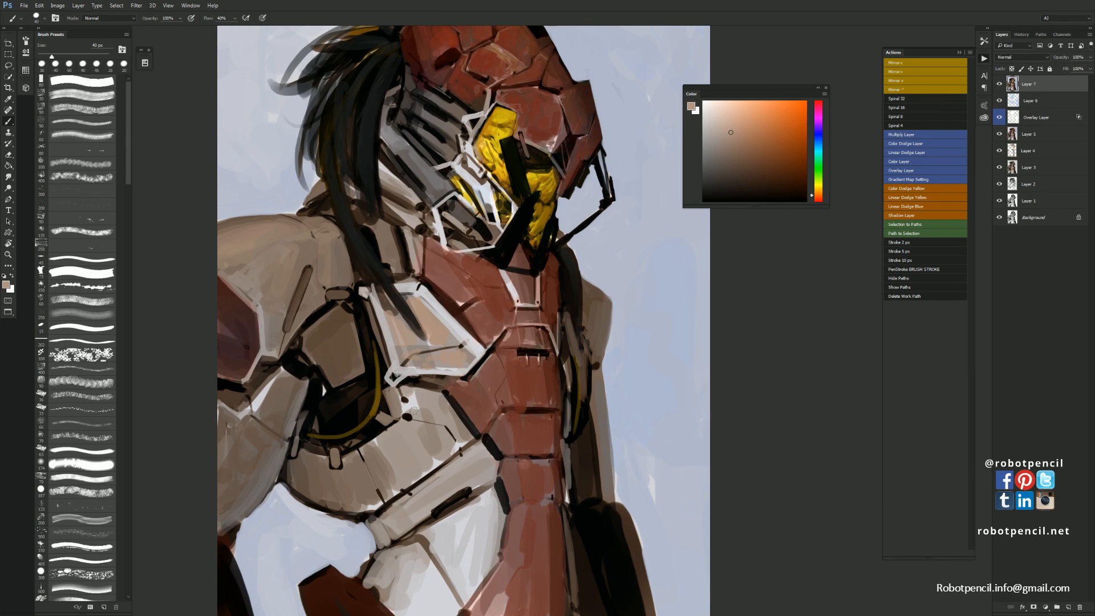
Tint the white rib panels and the upper belly panel beside the red torso with tan, enlarging the brush for the belly
drag(414, 411, 412, 395)
drag(450, 427, 463, 406)
mouse_move(571, 400)
mouse_down()
mouse_move(569, 437)
mouse_move(519, 243)
mouse_up()
ctrl+alt+click(574, 448)
ctrl+alt+click(579, 454)
ctrl+alt+click(579, 453)
ctrl+click(479, 238)
ctrl+click(483, 242)
ctrl+click(486, 246)
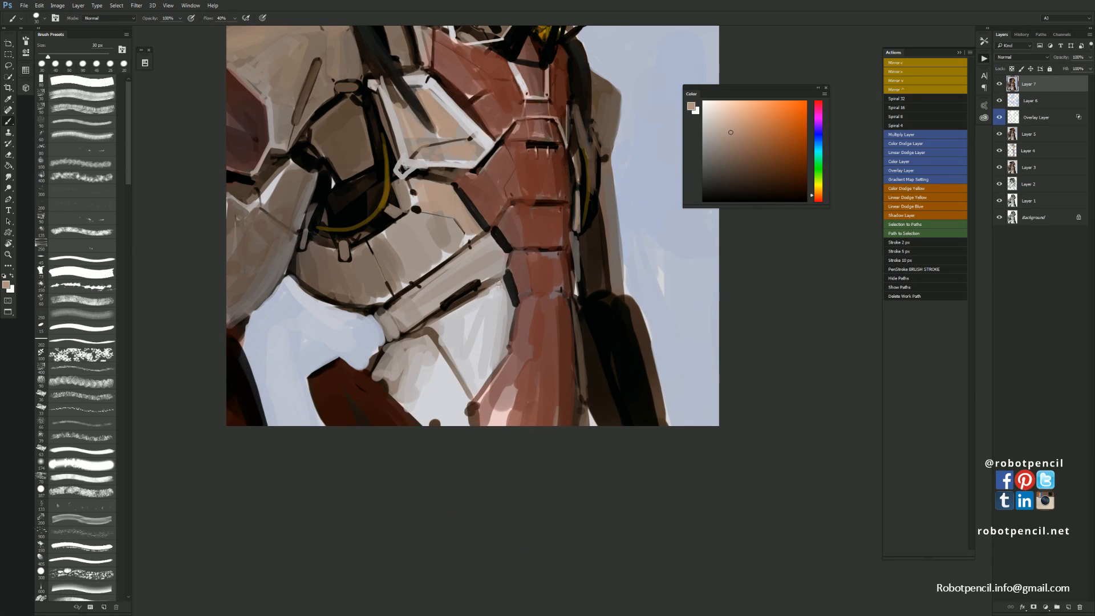
key(])
key(])
key(])
key(])
mouse_move(479, 301)
mouse_down()
mouse_move(486, 340)
mouse_move(465, 313)
mouse_move(447, 321)
mouse_move(462, 361)
mouse_move(482, 365)
mouse_move(505, 288)
mouse_move(489, 374)
mouse_up()
Paint a light tan edge line down the far side of the lower red torso with a smaller brush
alt+click(480, 308)
key([)
key([)
key([)
drag(578, 304, 581, 384)
drag(577, 299, 580, 358)
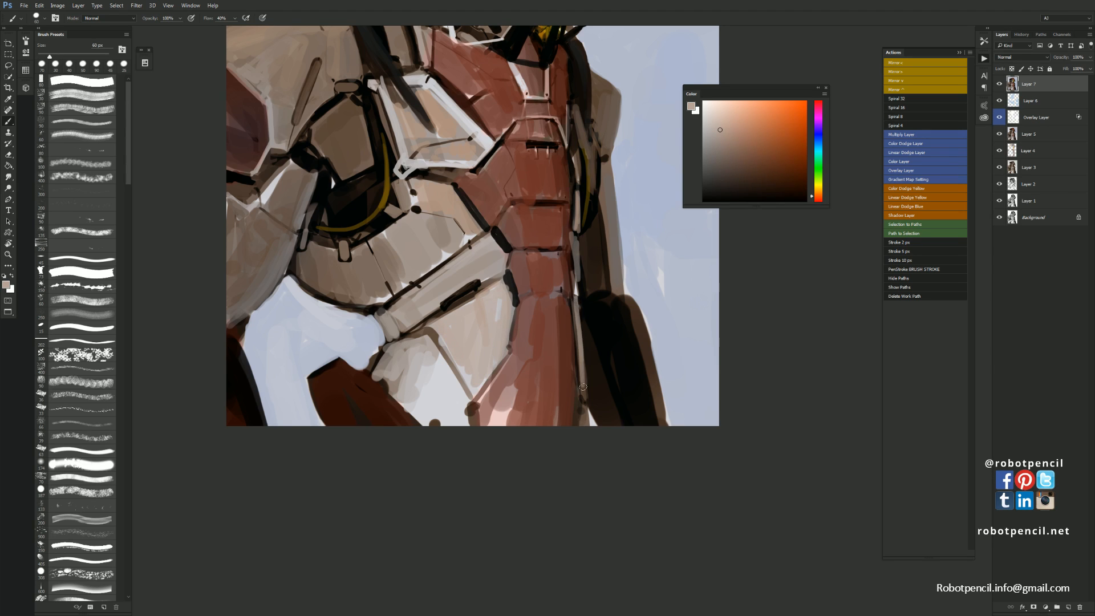
Flip the canvas horizontally and check the whole figure
alt+click(588, 375)
alt+click(588, 375)
alt+click(588, 375)
key(ctrl+shift+h)
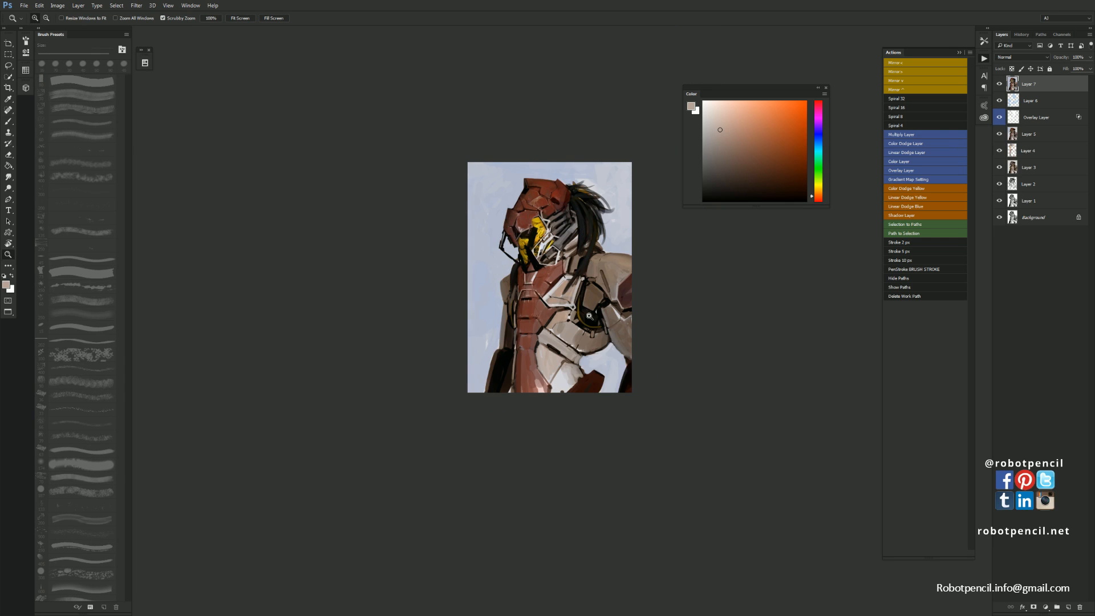
click(571, 293)
Darken the lower end of the red torso with black, using a 100 px brush
key(b)
key(d)
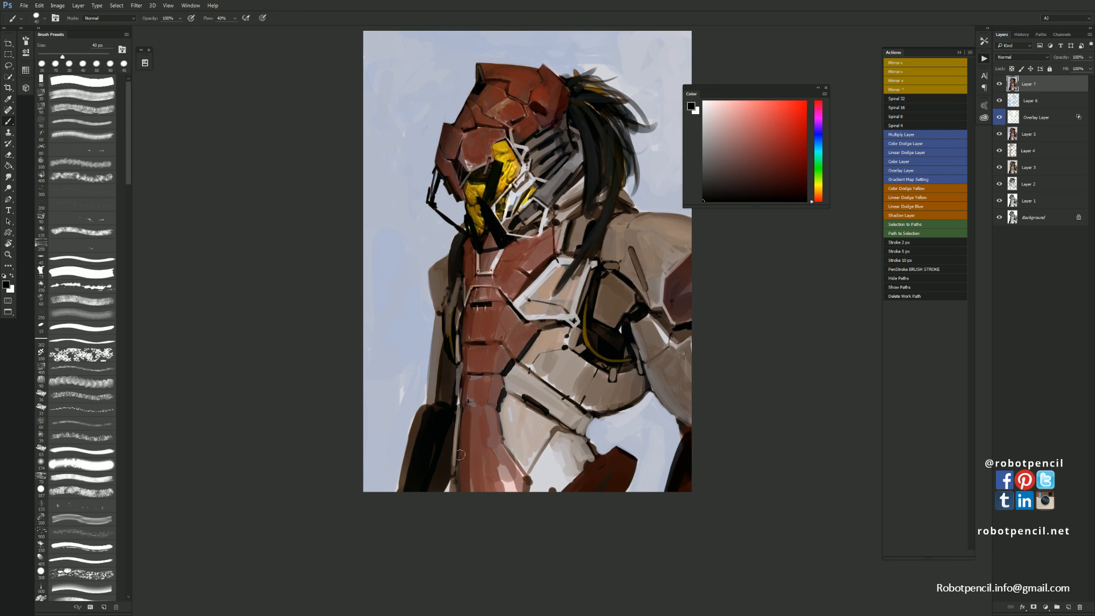
key(])
key(])
key(])
key(])
key(])
key(])
mouse_move(468, 459)
mouse_down()
mouse_move(483, 459)
mouse_move(505, 508)
mouse_move(465, 465)
mouse_move(499, 485)
mouse_up()
Deepen the gap between the torso and the far forearm with sampled black, and flip the canvas back
alt+click(459, 441)
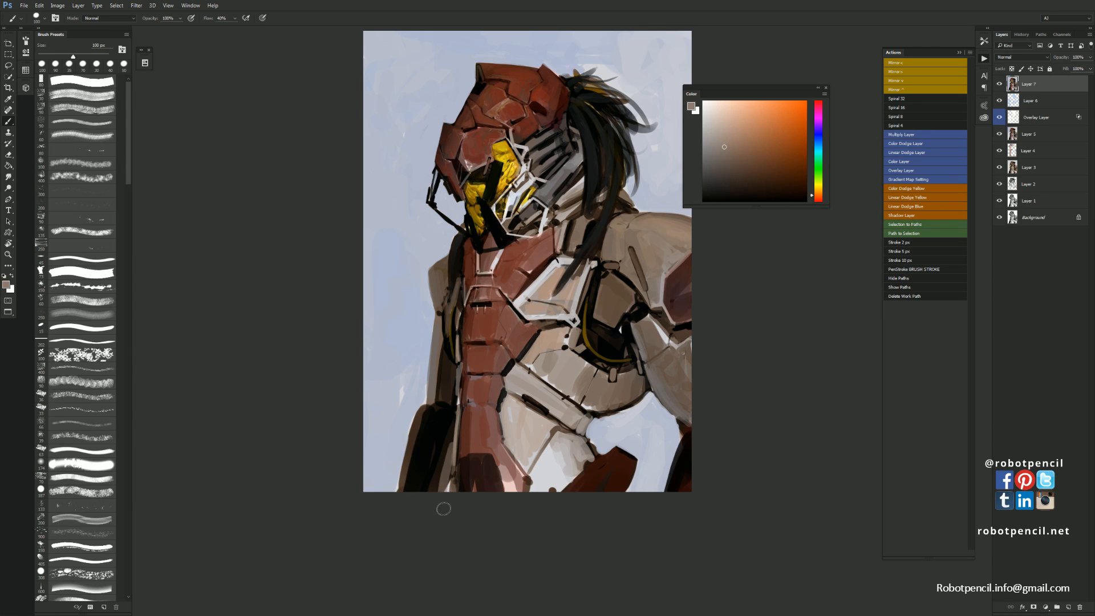
alt+click(449, 447)
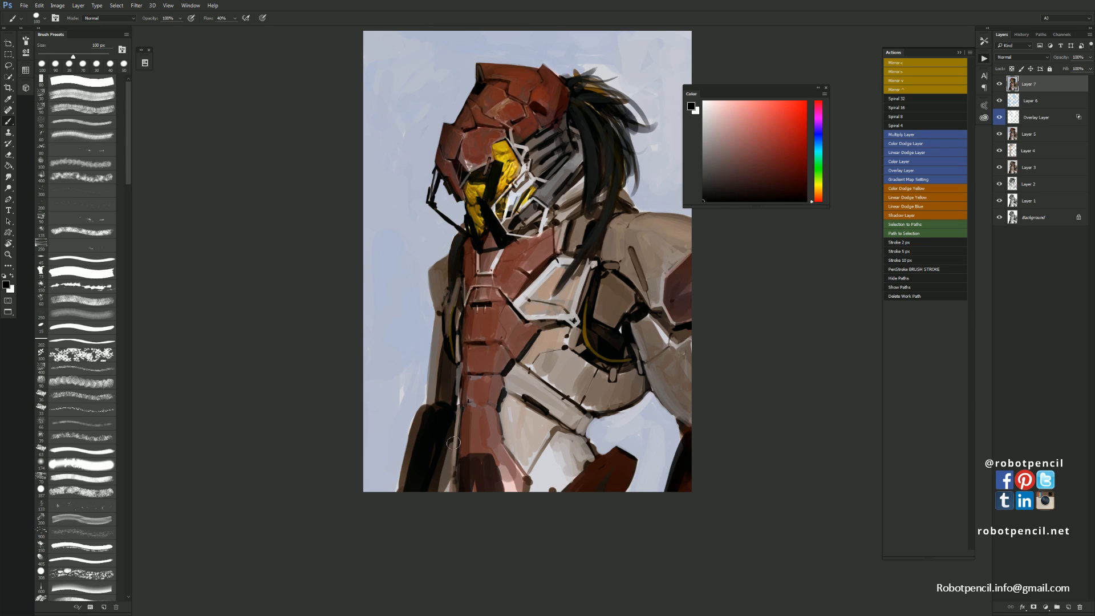
drag(450, 446, 444, 501)
key(ctrl+shift+h)
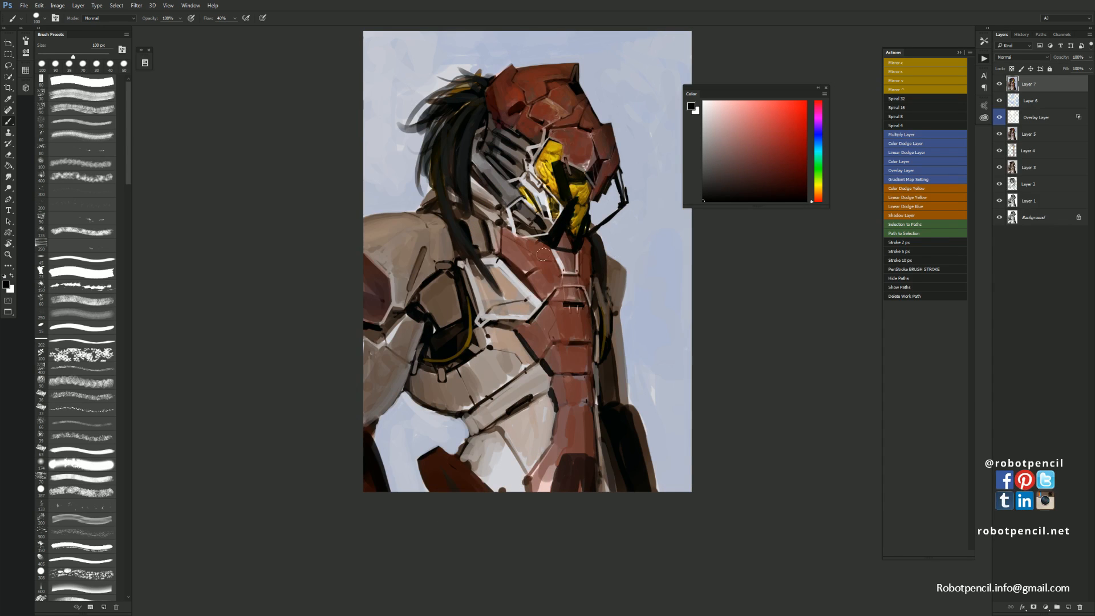
Clean up the background opening under the near arm with sampled pale blue and a smaller brush, and sample the blue beside the far shoulder
alt+click(424, 418)
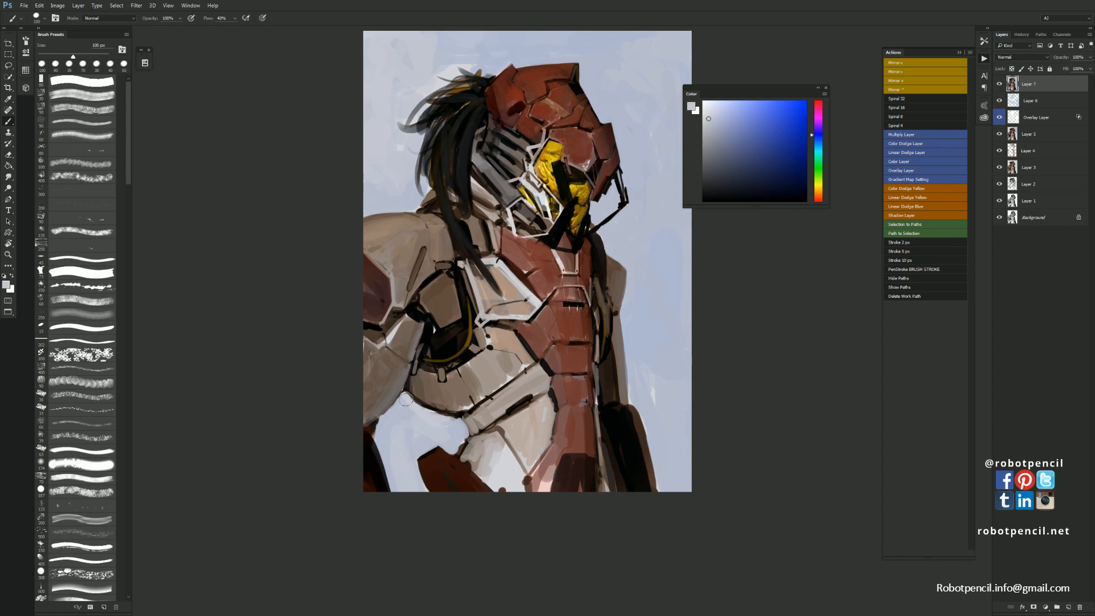
key(bracketleft)
drag(412, 398, 450, 424)
mouse_move(403, 397)
mouse_down()
mouse_move(402, 422)
mouse_move(438, 428)
mouse_up()
alt+click(634, 303)
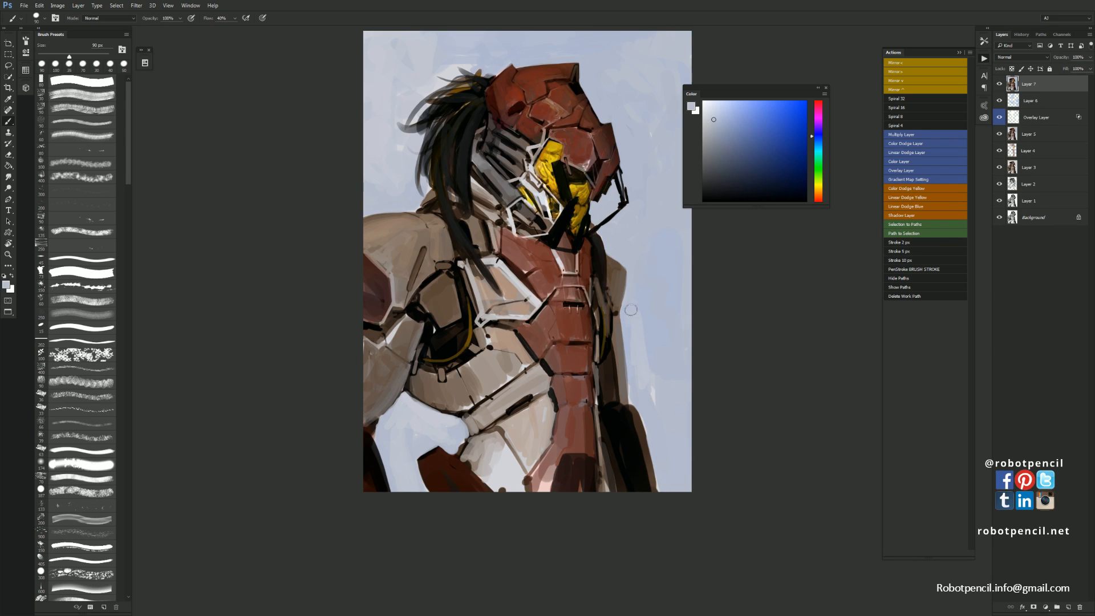
alt+click(645, 304)
Extend a strand outward from the hair at the back of the head, using dark tones sampled from the hair
drag(626, 278, 575, 333)
alt+click(423, 134)
mouse_move(429, 136)
mouse_down()
mouse_move(377, 132)
mouse_move(380, 113)
mouse_move(349, 170)
mouse_up()
alt+click(408, 143)
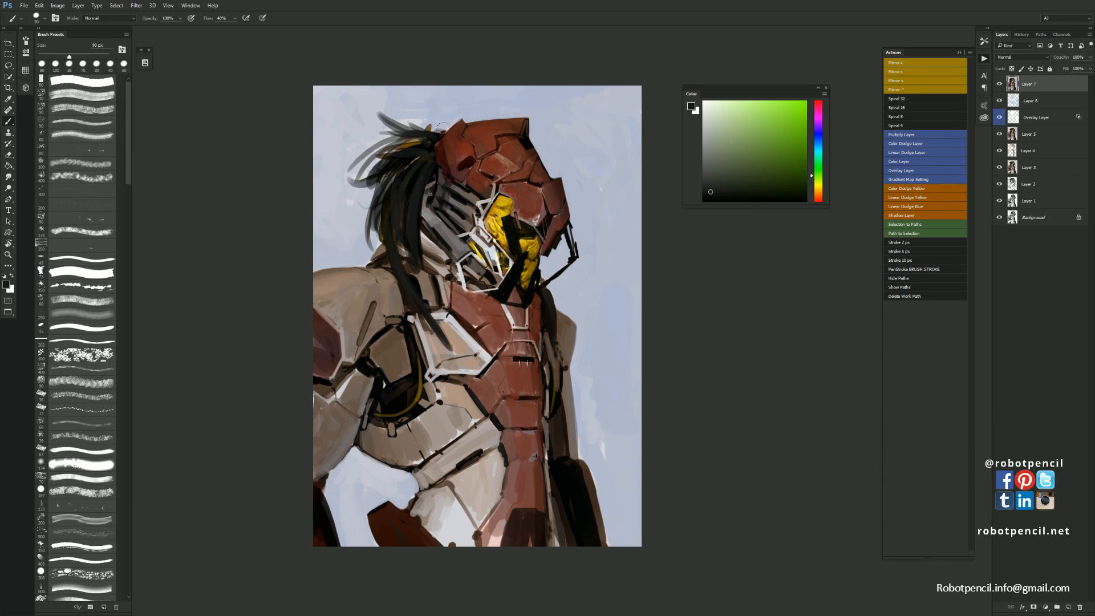
Paint dark hair strands hanging from the front edge of the helmet, reducing the brush size for the finer ones
drag(530, 130, 576, 160)
key(ctrl+z)
key(bracketleft)
drag(529, 131, 564, 165)
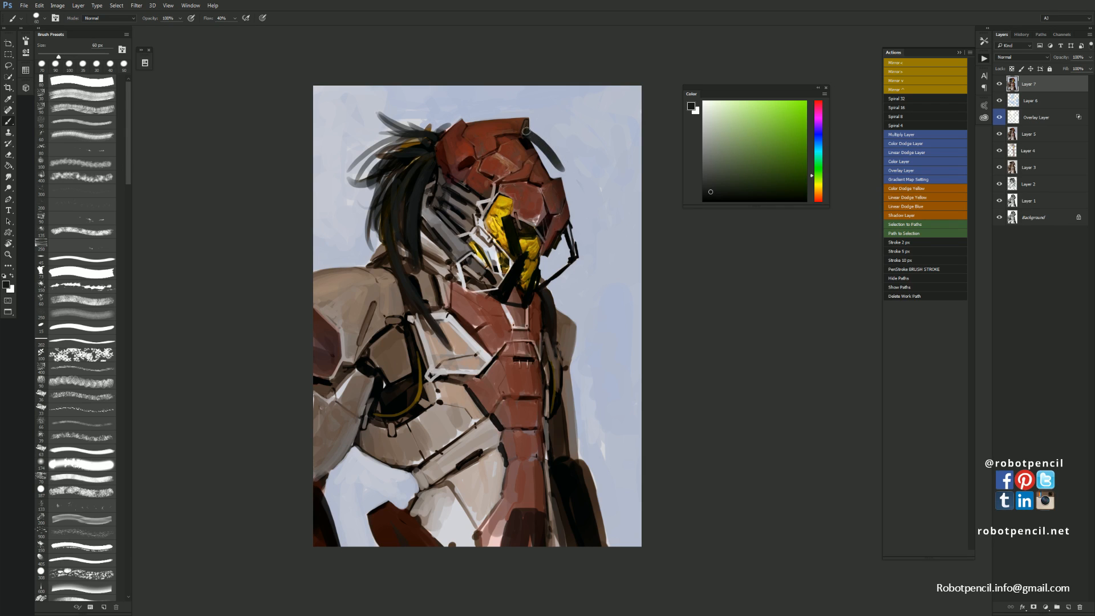
drag(526, 132, 586, 205)
key(bracketleft)
drag(558, 161, 565, 167)
mouse_move(528, 129)
mouse_down()
mouse_move(571, 168)
mouse_move(579, 156)
mouse_move(546, 157)
mouse_up()
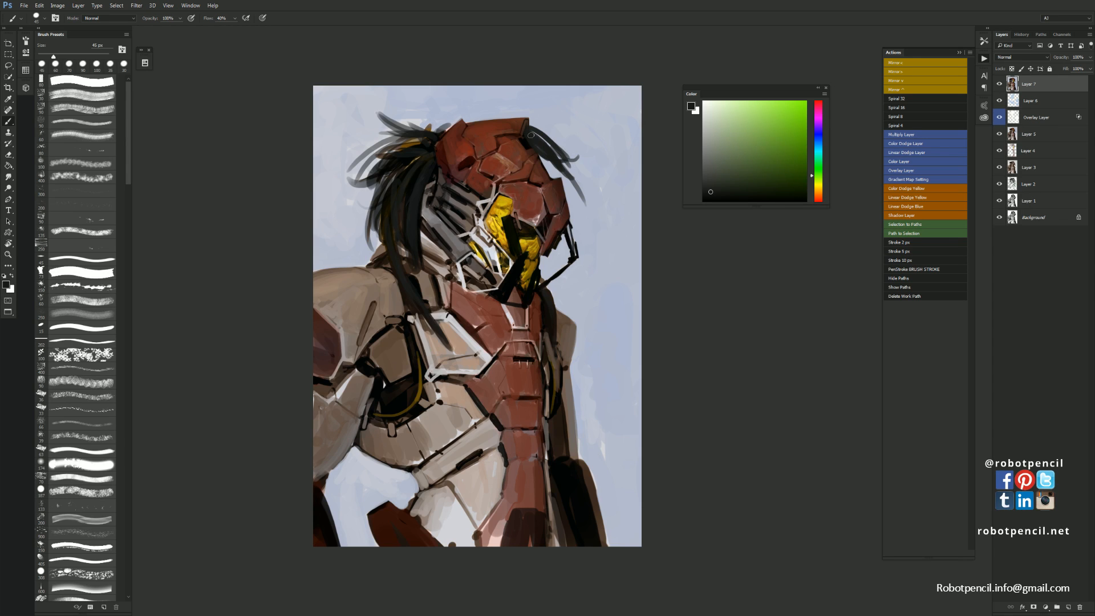
Lengthen the hair tuft in front of the helmet with more strands in its sampled dark tone
key(d)
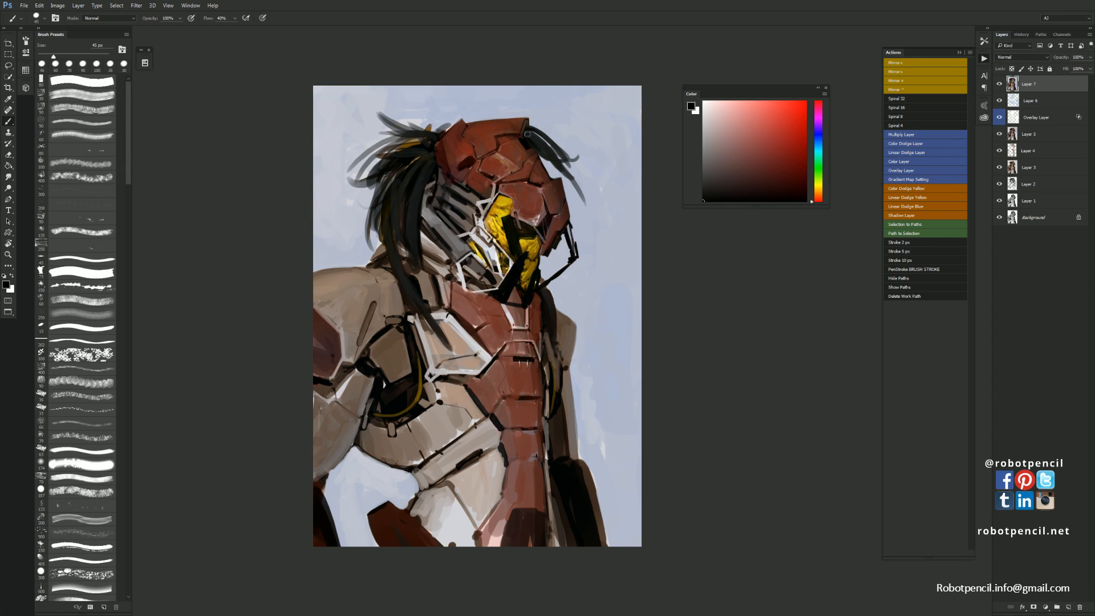
alt+click(567, 174)
drag(567, 176, 587, 218)
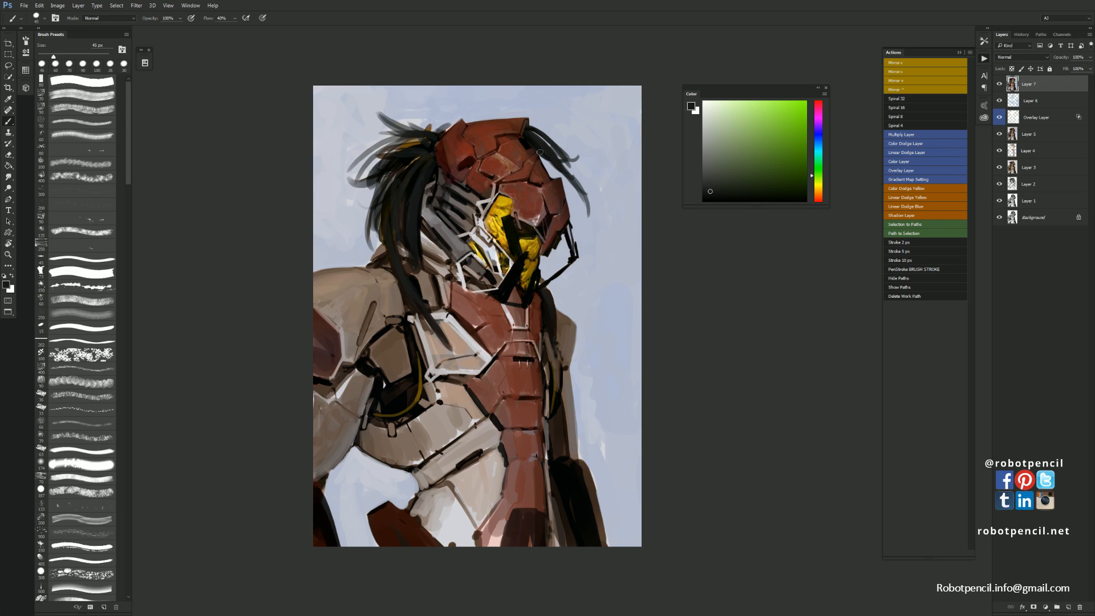
mouse_move(579, 166)
mouse_down()
mouse_move(558, 154)
mouse_move(559, 123)
mouse_move(566, 167)
mouse_up()
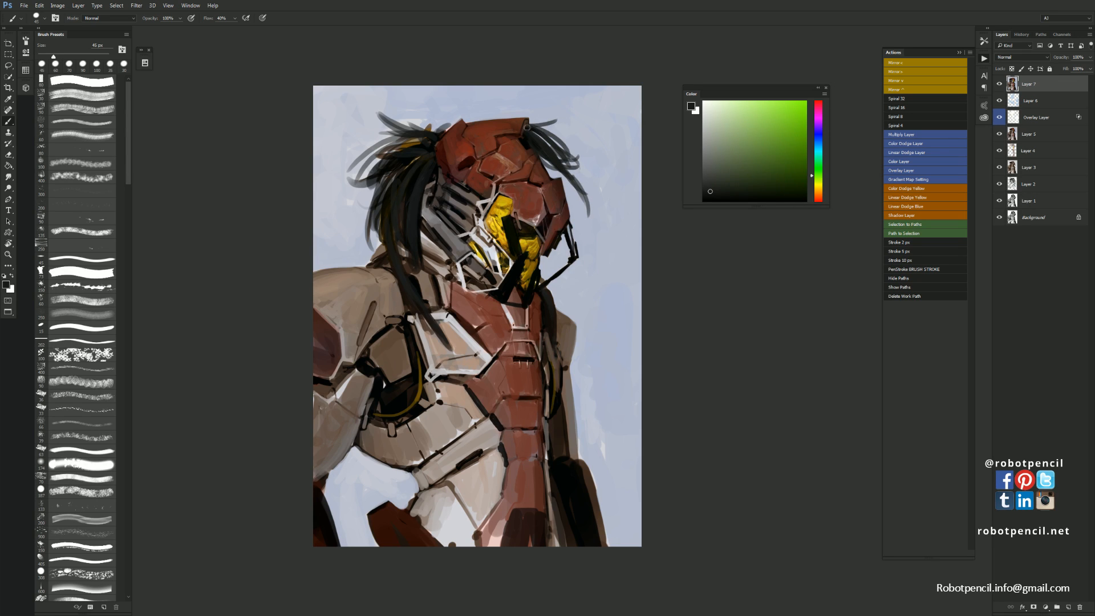
Add thin dark strands below the front of the helmet beside the mouthpiece with a smaller brush
mouse_move(527, 126)
mouse_down()
mouse_move(566, 123)
mouse_move(588, 214)
mouse_move(559, 271)
mouse_up()
key(bracketleft)
key(ctrl+z)
drag(559, 239, 559, 268)
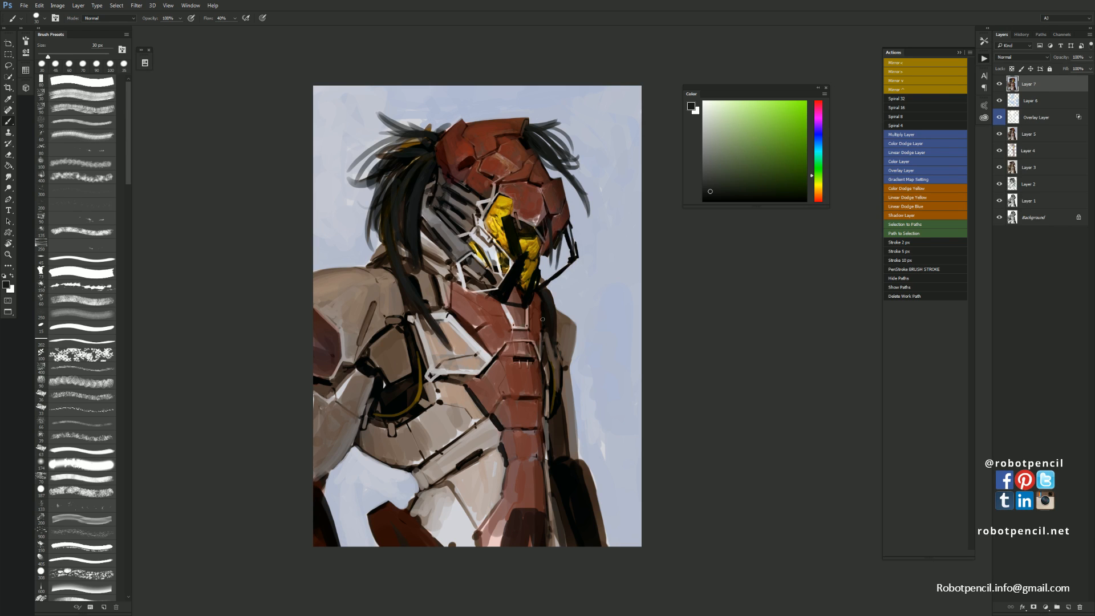
Flip the canvas horizontally and compare the new front hair against the rest of the head
alt+click(548, 316)
alt+click(551, 317)
key(ctrl+shift+h)
ctrl+click(523, 292)
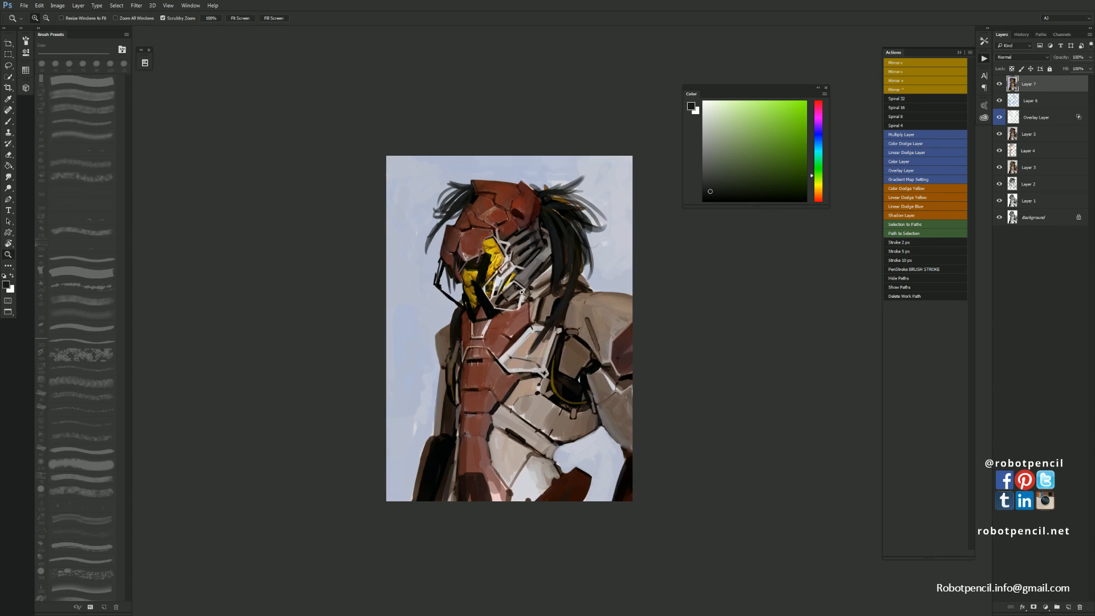
ctrl+click(523, 294)
ctrl+click(521, 294)
Touch up the black bars over the yellow face with tones sampled from the face and pure black
alt+click(425, 299)
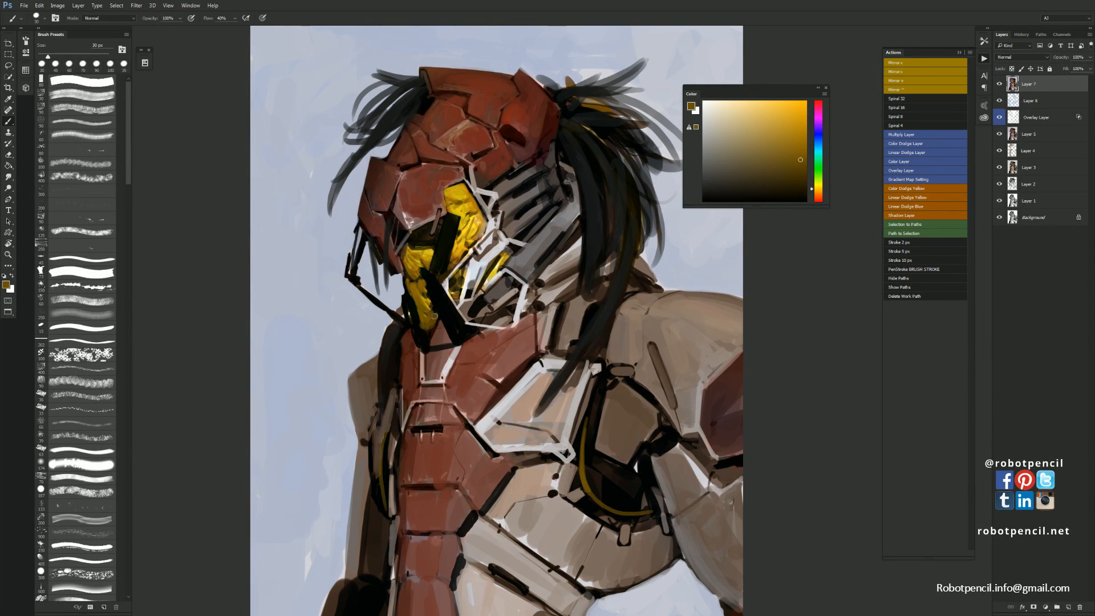
key(d)
alt+click(438, 316)
alt+click(457, 261)
alt+click(451, 267)
key(d)
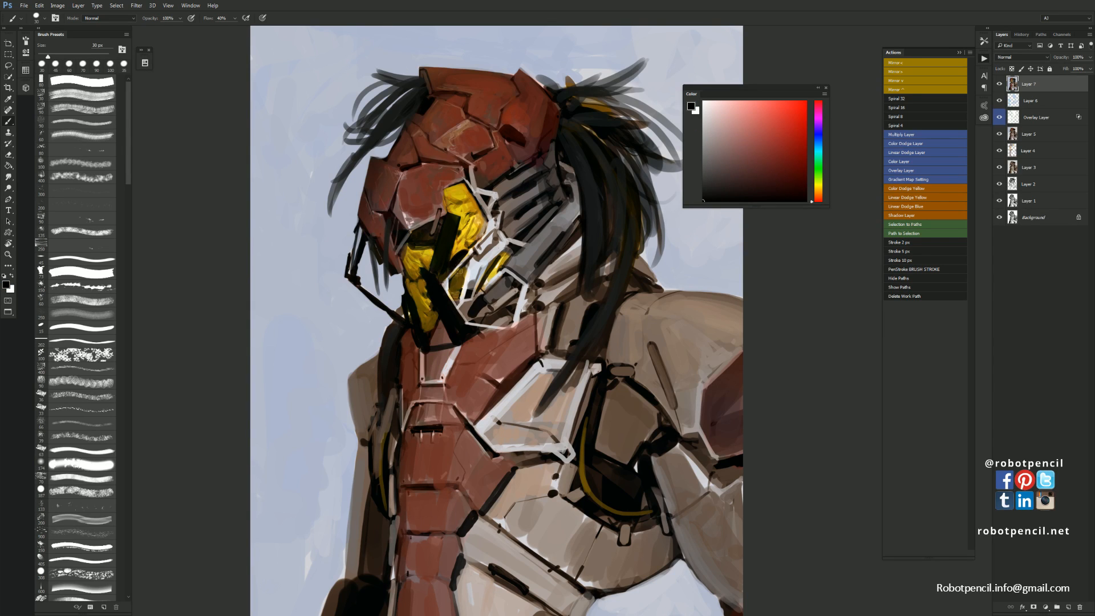
Flip the canvas back and review the face and chest
alt+click(476, 290)
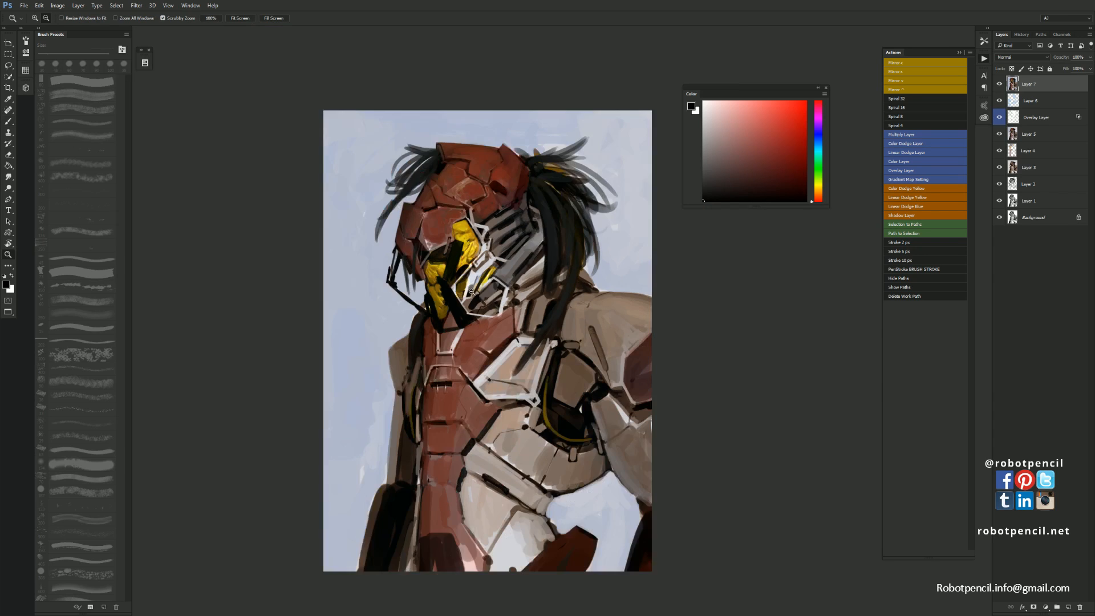
alt+click(485, 295)
key(ctrl+shift+h)
ctrl+click(521, 297)
ctrl+click(520, 297)
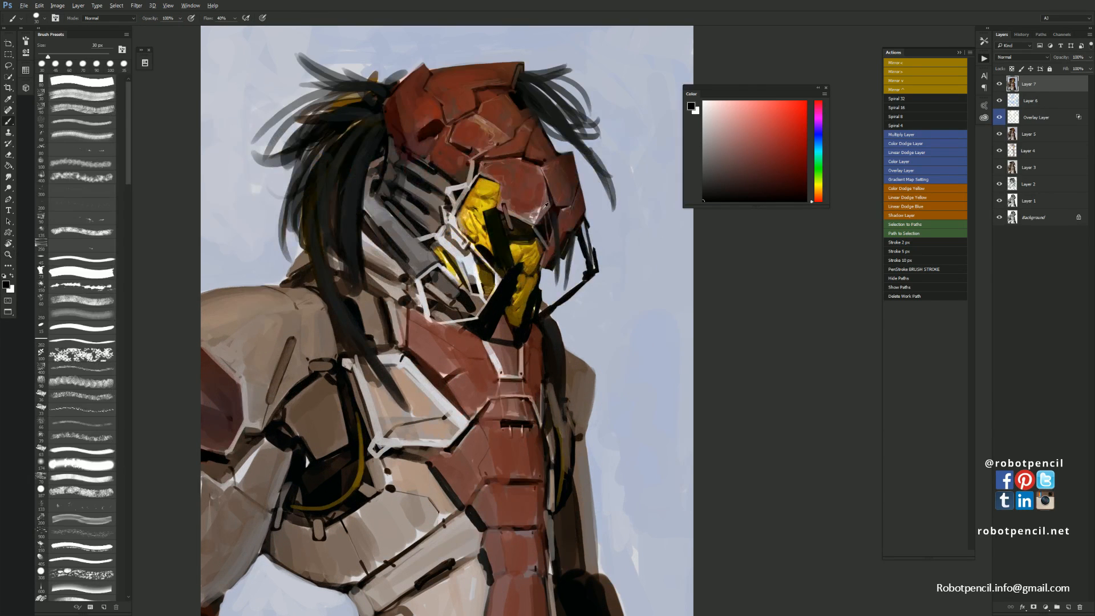
Draw thin pinkish-grey edge highlights on the black bars across the yellow face with a fine brush
alt+click(542, 204)
key(d)
alt+click(543, 206)
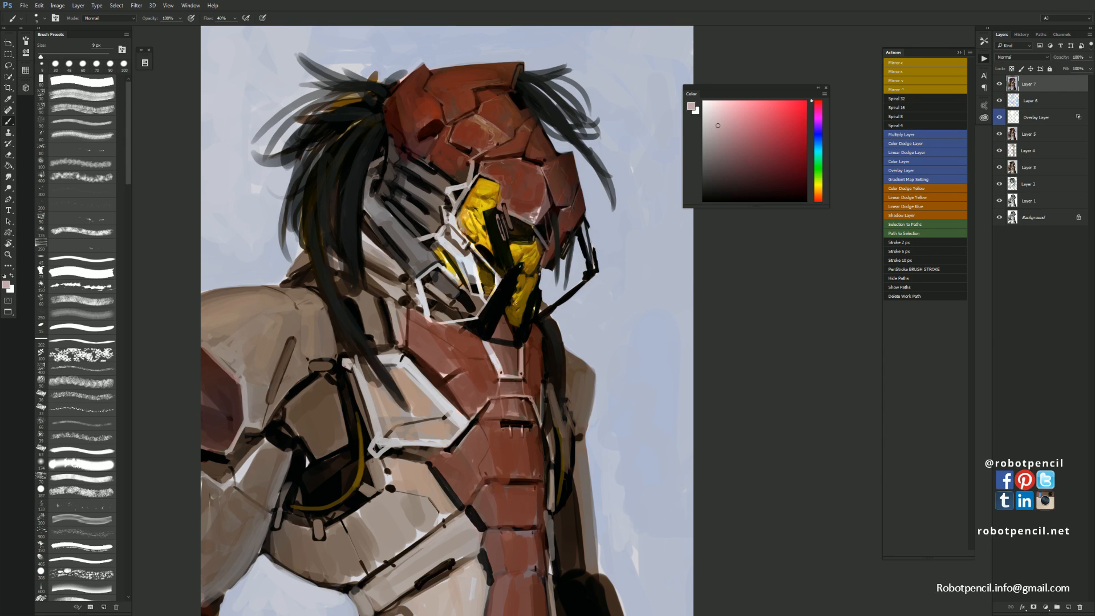
drag(515, 281, 500, 316)
alt+click(513, 291)
alt+click(515, 279)
alt+click(514, 280)
drag(514, 280, 498, 309)
Blend the highlights on the lower black face bar with sampled dark tones and a larger brush
alt+click(511, 285)
alt+click(507, 286)
key(bracketright)
key(bracketright)
alt+click(501, 298)
alt+click(511, 285)
alt+click(512, 277)
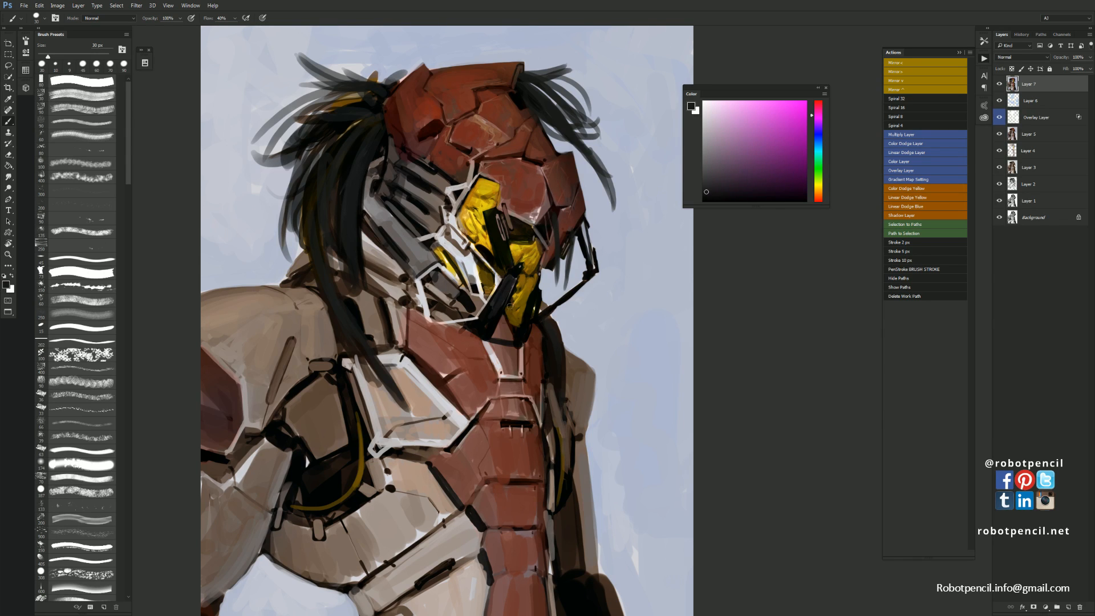
Flip the canvas horizontally and check the highlighted face bars
key(z)
alt+click(528, 327)
alt+click(530, 335)
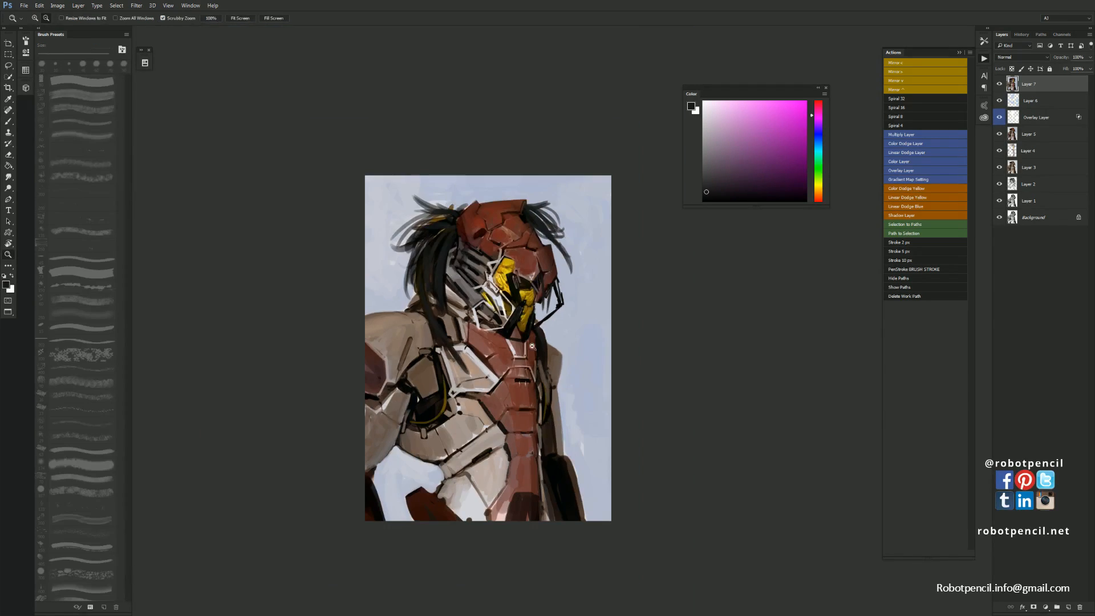
key(ctrl+shift+h)
click(509, 334)
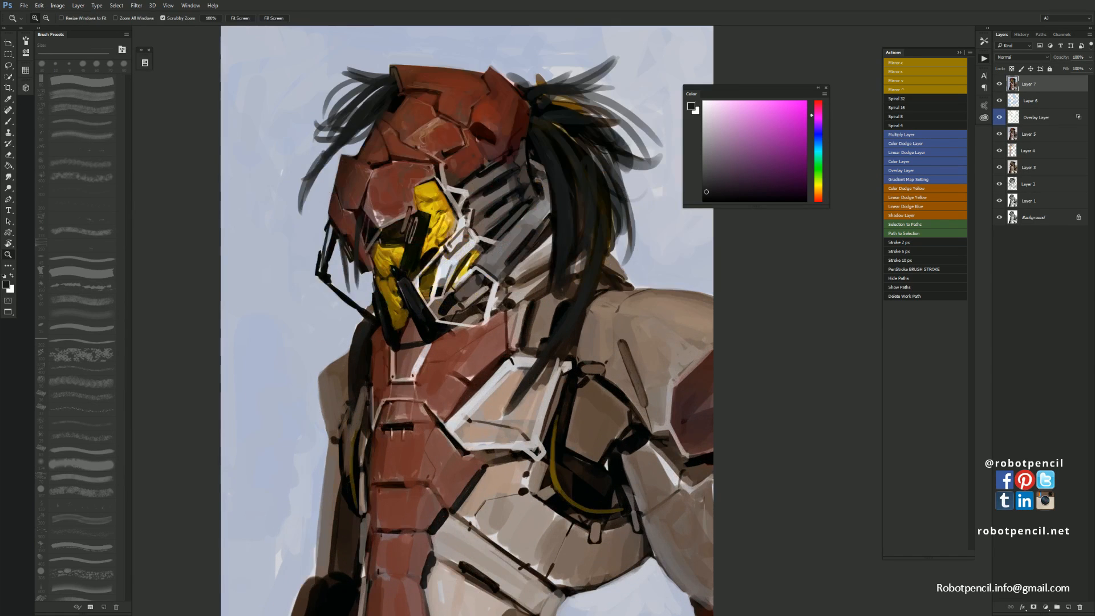
Refine the white frame along the jaw with a 7 px brush, using black, the sampled frame colour and pure white
key(b)
alt+click(479, 329)
key(bracketleft)
key(bracketleft)
key(bracketleft)
key(bracketleft)
key(bracketleft)
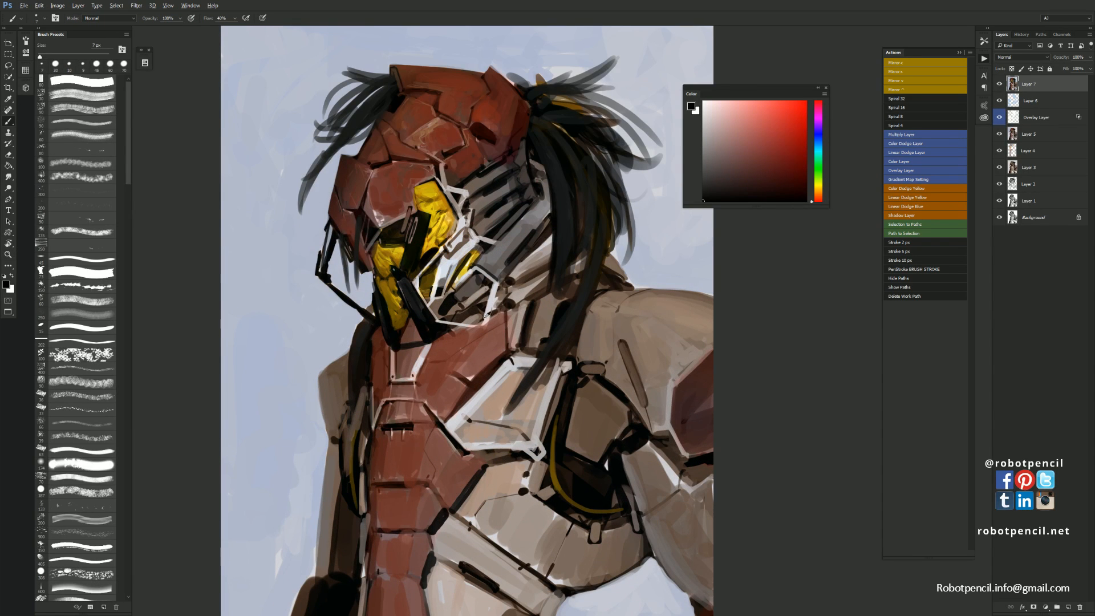
alt+click(488, 313)
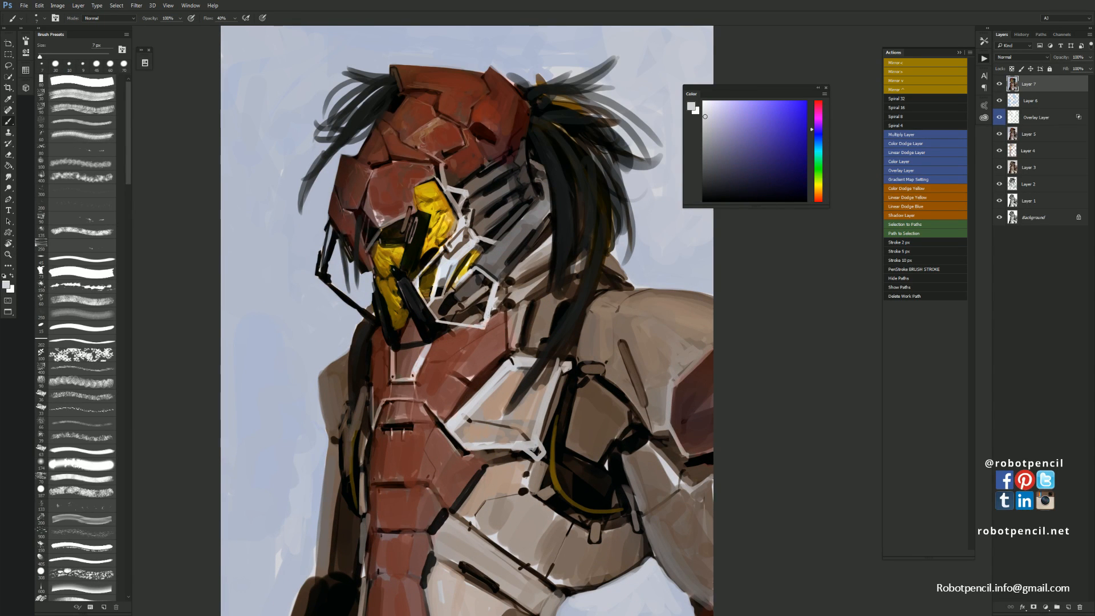
key(d)
key(x)
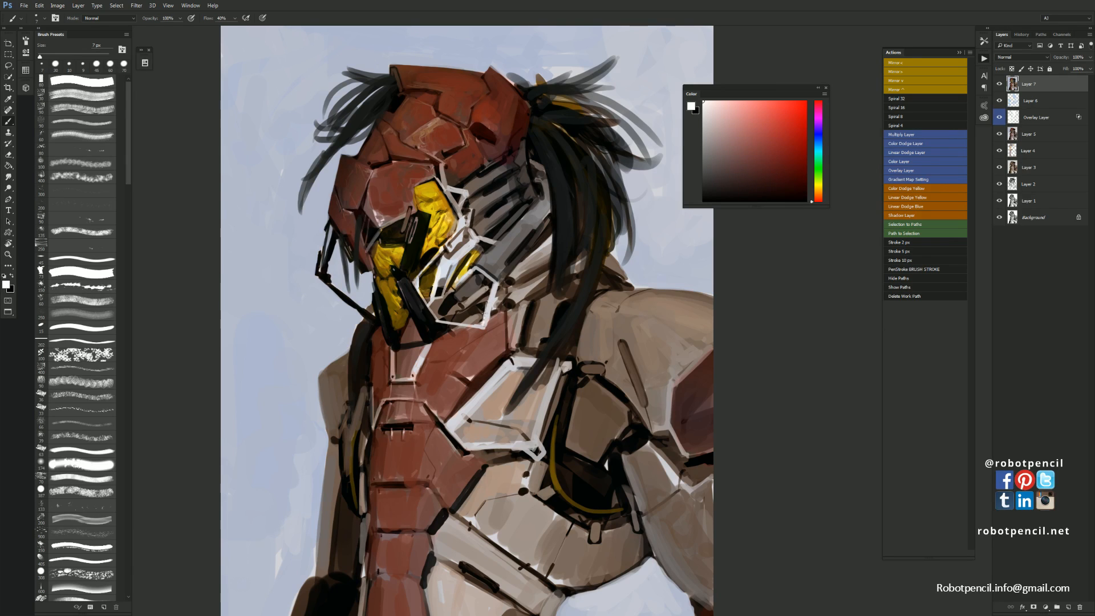
Add a black line along the lower neck behind the jaw with a slightly larger brush
key(x)
key(])
key(])
key(])
drag(543, 267, 518, 286)
Flip the canvas back and inspect the head and neck
key(z)
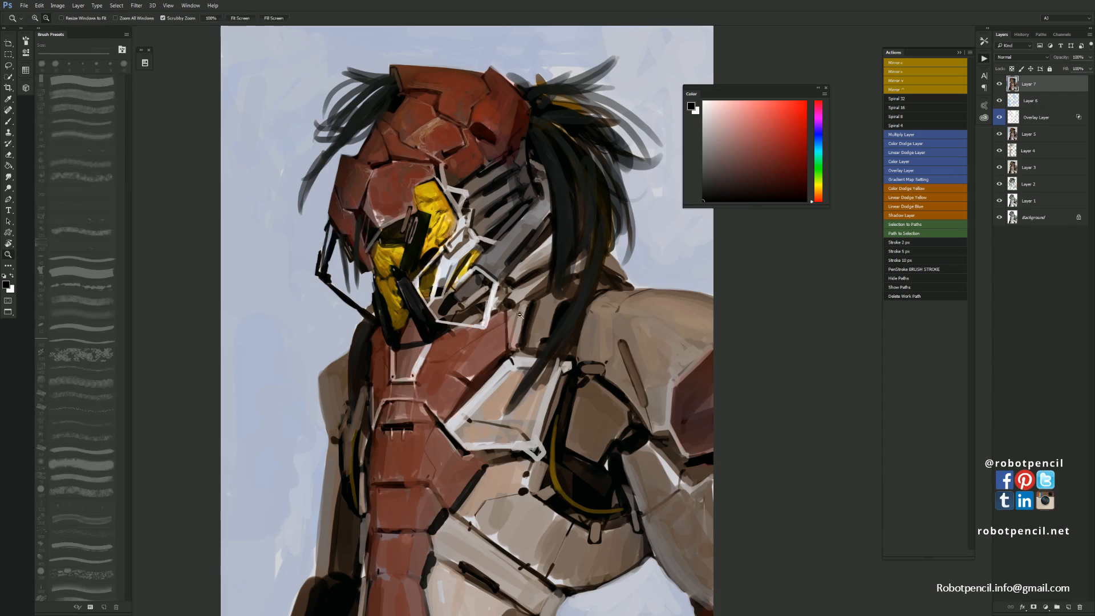
alt+click(522, 314)
alt+click(522, 315)
alt+click(521, 314)
click(517, 321)
click(516, 321)
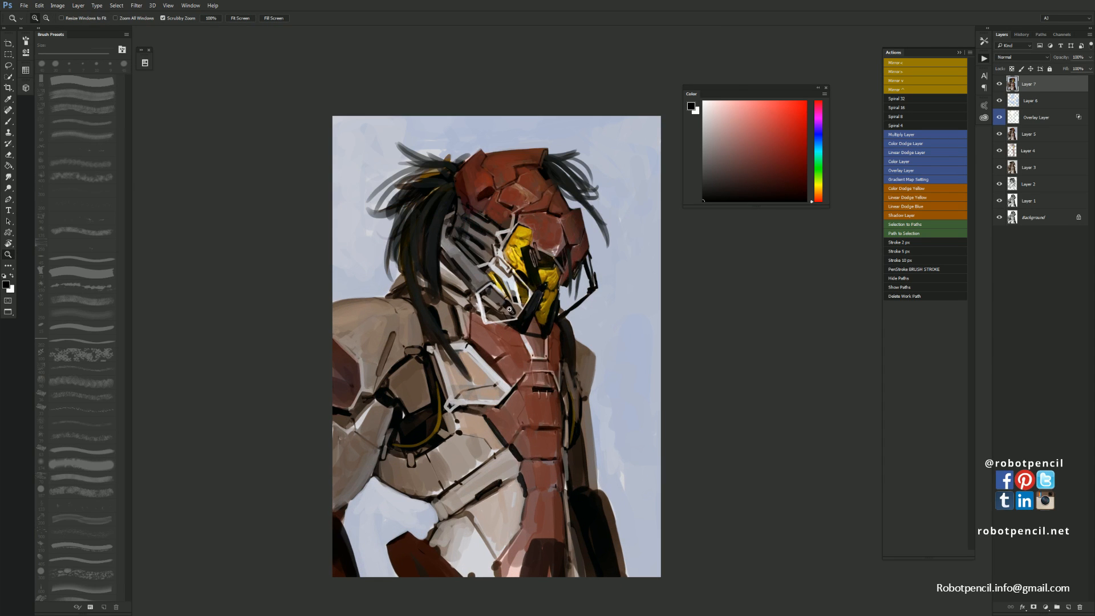
click(516, 321)
Paint over the upper red chest panel below the jaw with a red sampled from the helmet, and sample a darker helmet red
key(b)
alt+click(515, 136)
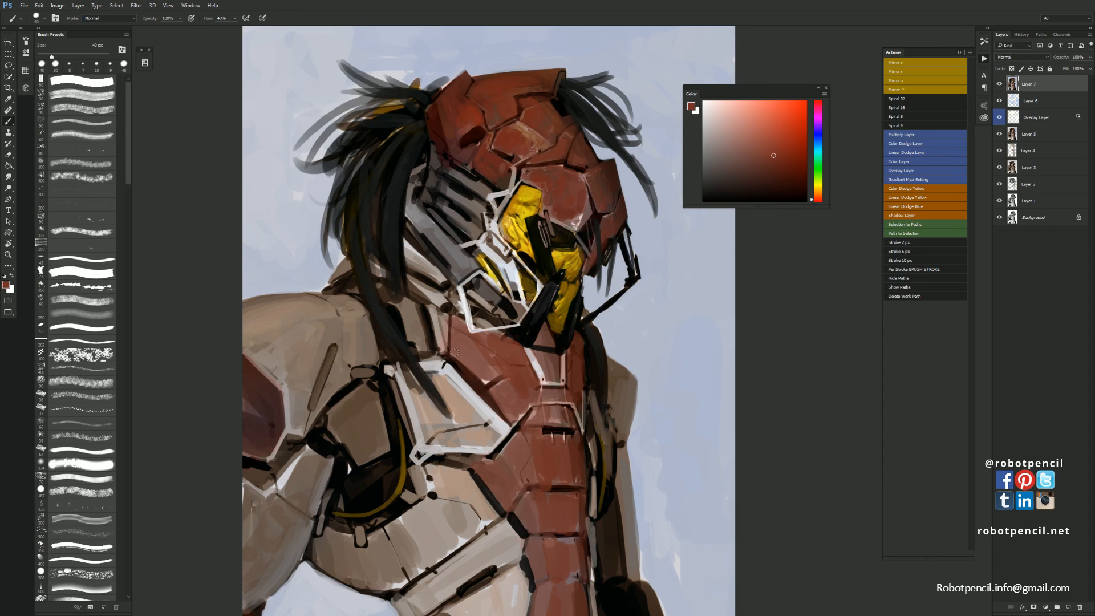
drag(455, 351, 485, 374)
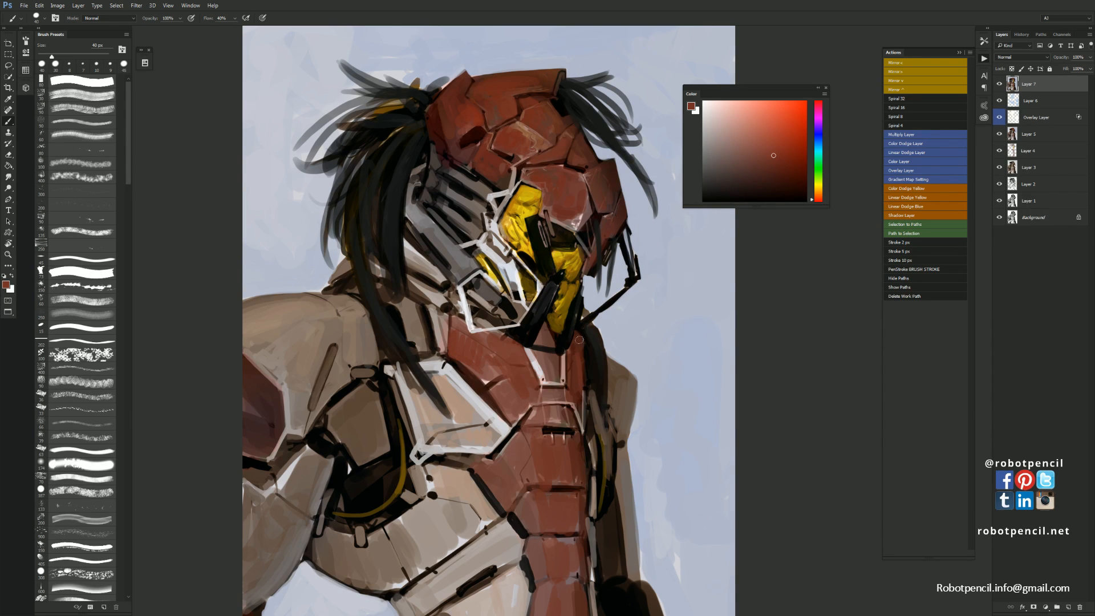
alt+click(438, 121)
Flip the canvas horizontally and review the overall figure
key(z)
alt+click(478, 171)
alt+click(478, 171)
alt+click(482, 173)
key(ctrl+shift+h)
click(511, 315)
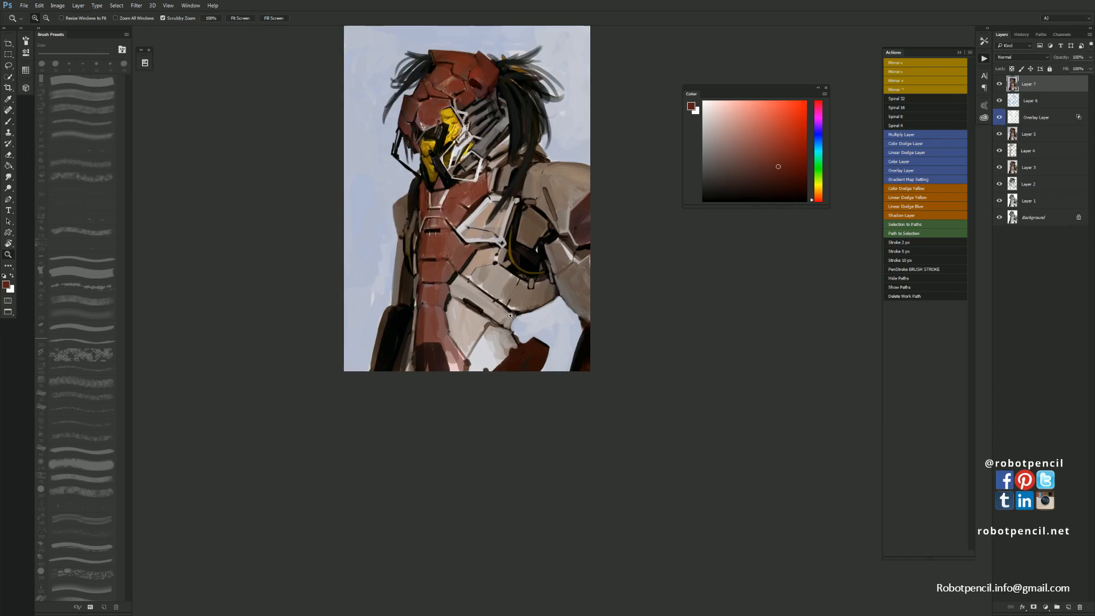
click(511, 315)
Choose the Airbrush tool preset for painting
key(b)
drag(630, 295, 639, 397)
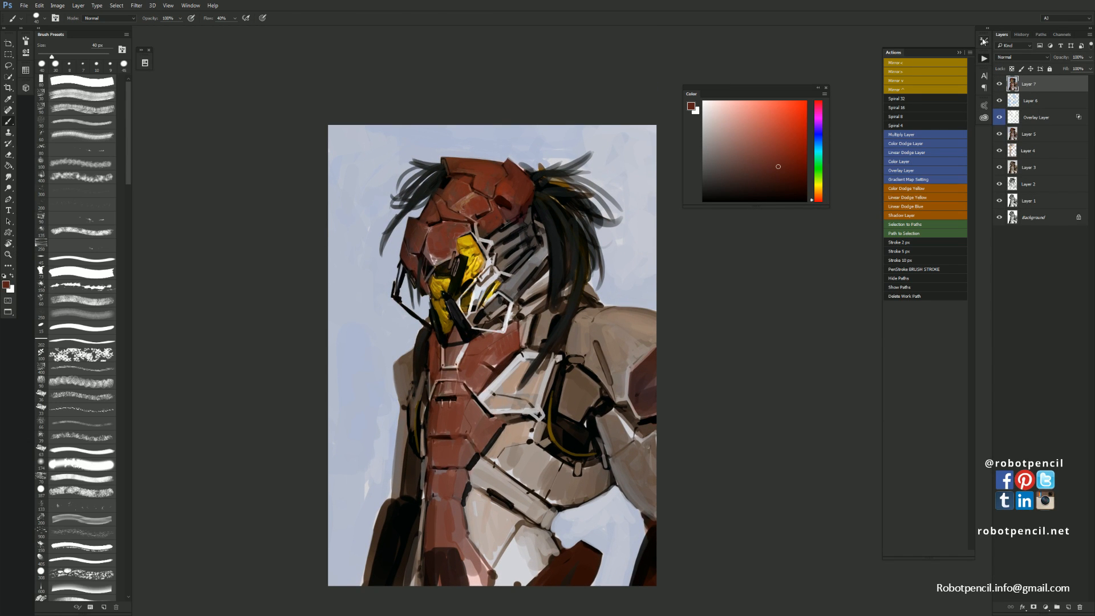
click(984, 41)
click(919, 68)
drag(519, 439, 496, 312)
Try shading the torso with broad black airbrush strokes, enlarging the brush up to 1300 px
key(d)
key(bracketright)
key(bracketright)
key(bracketright)
key(bracketright)
key(bracketright)
key(bracketright)
drag(421, 489, 422, 369)
key(bracketright)
key(bracketright)
key(bracketright)
key(bracketright)
key(bracketright)
mouse_move(465, 503)
mouse_down()
mouse_move(460, 307)
mouse_move(460, 335)
mouse_up()
key(ctrl+alt+z)
key(ctrl+alt+z)
key(h)
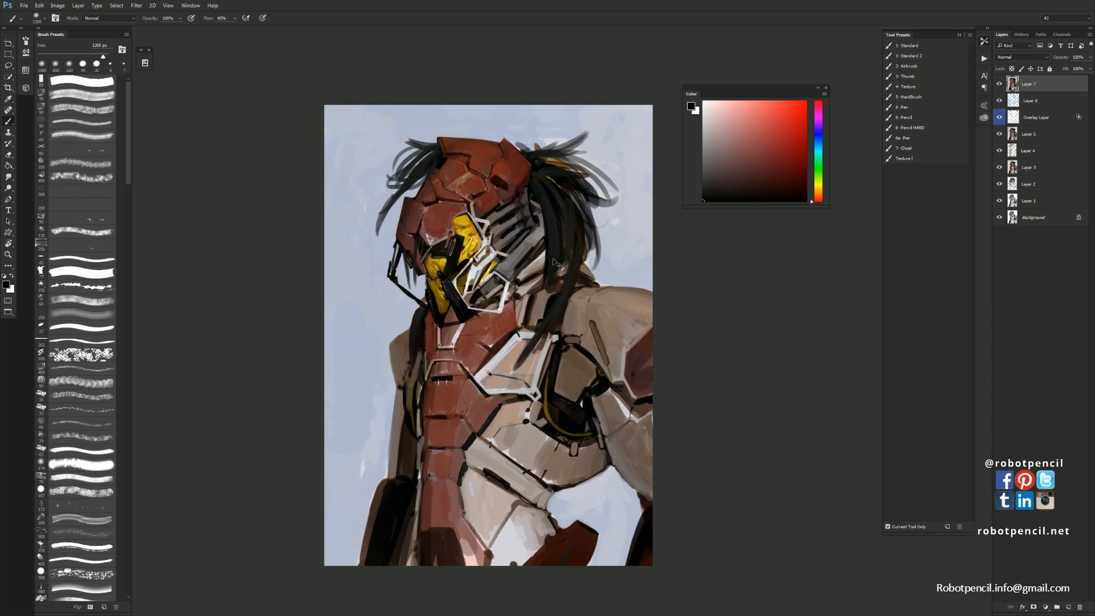
Airbrush soft black shading along the underside of the white rib panels with a smaller brush, and sample a near-black from the chest cavity
key(bracketleft)
key(bracketleft)
key(bracketleft)
key(bracketleft)
key(bracketleft)
key(bracketleft)
key(bracketleft)
key(bracketleft)
key(bracketleft)
key(bracketleft)
key(bracketleft)
key(bracketleft)
key(bracketleft)
key(bracketleft)
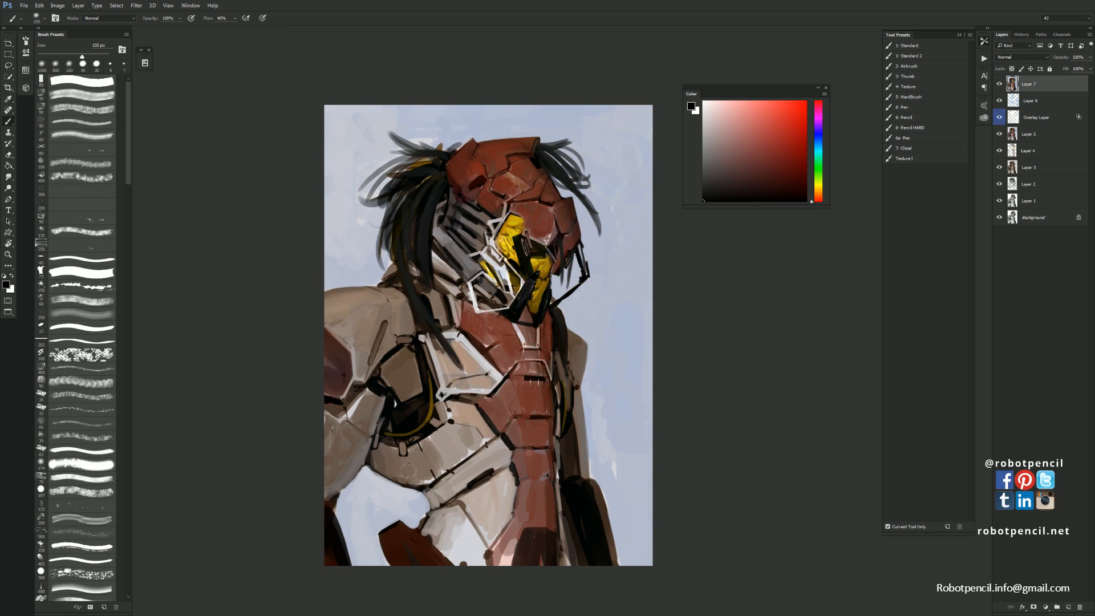
drag(376, 463, 425, 481)
alt+click(420, 431)
Try airbrushing the sampled near-black across the midriff and rib panels, and undo the strokes
mouse_move(399, 419)
mouse_down()
mouse_move(375, 467)
mouse_move(382, 441)
mouse_move(394, 470)
mouse_move(391, 457)
mouse_move(457, 441)
mouse_move(389, 456)
mouse_move(433, 387)
mouse_move(388, 452)
mouse_move(396, 436)
mouse_move(448, 469)
mouse_move(395, 447)
mouse_move(476, 450)
mouse_move(431, 473)
mouse_move(482, 484)
mouse_up()
key(ctrl+z)
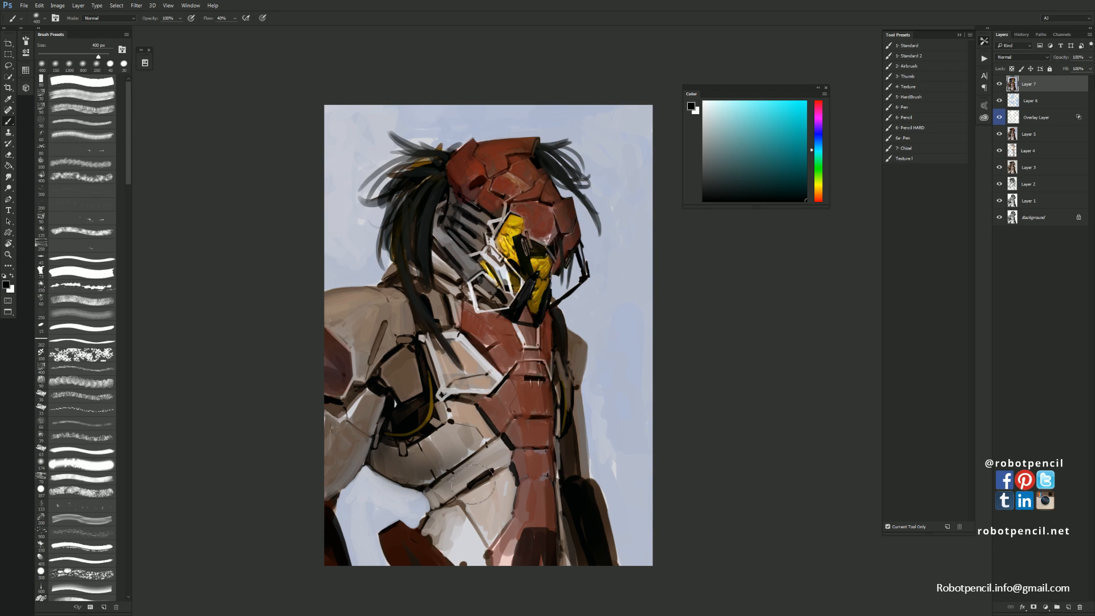
mouse_move(461, 445)
mouse_down()
mouse_move(538, 403)
mouse_move(502, 442)
mouse_up()
key(ctrl+z)
key(ctrl+z)
Airbrush near-black shading down the far edge of the red chest plate and around the chest cavity below the hair, varying the brush size
mouse_move(527, 308)
mouse_down()
mouse_move(554, 346)
mouse_move(562, 419)
mouse_up()
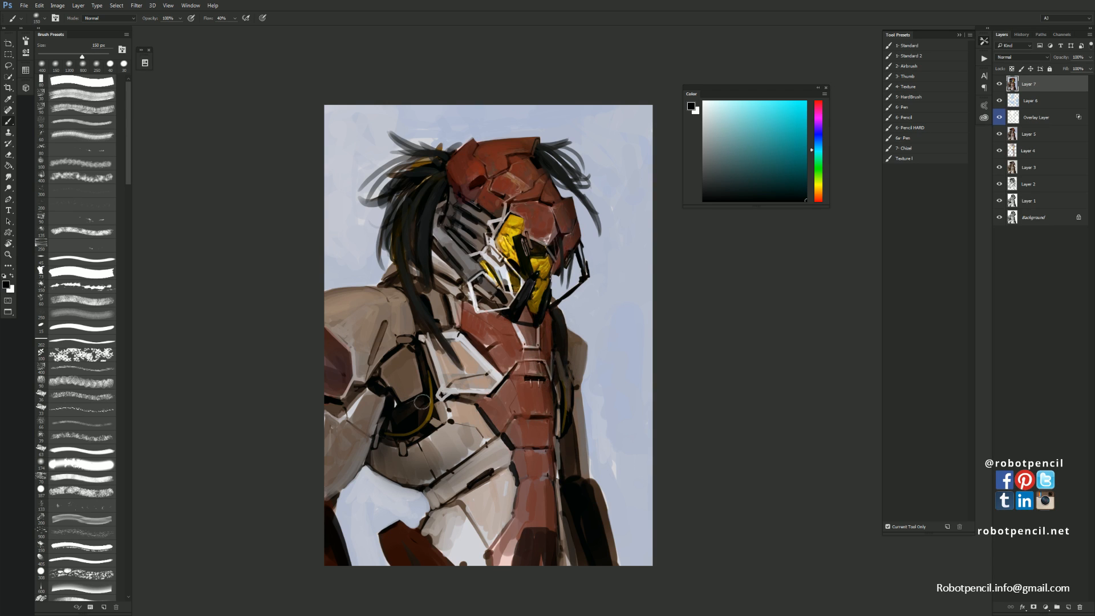
key(bracketleft)
key(bracketleft)
key(bracketleft)
key(bracketleft)
key(bracketright)
key(bracketright)
key(bracketright)
key(bracketright)
key(bracketright)
key(bracketright)
key(bracketright)
key(bracketright)
drag(433, 368, 427, 399)
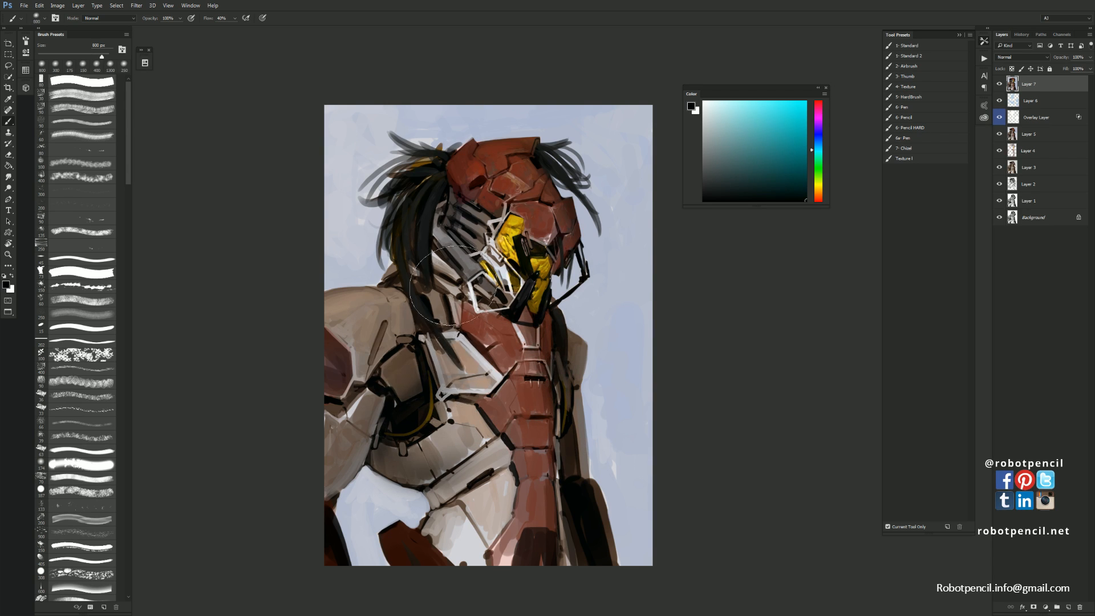
key(bracketleft)
key(bracketleft)
key(bracketleft)
key(bracketleft)
key(bracketleft)
key(bracketleft)
key(bracketleft)
key(bracketleft)
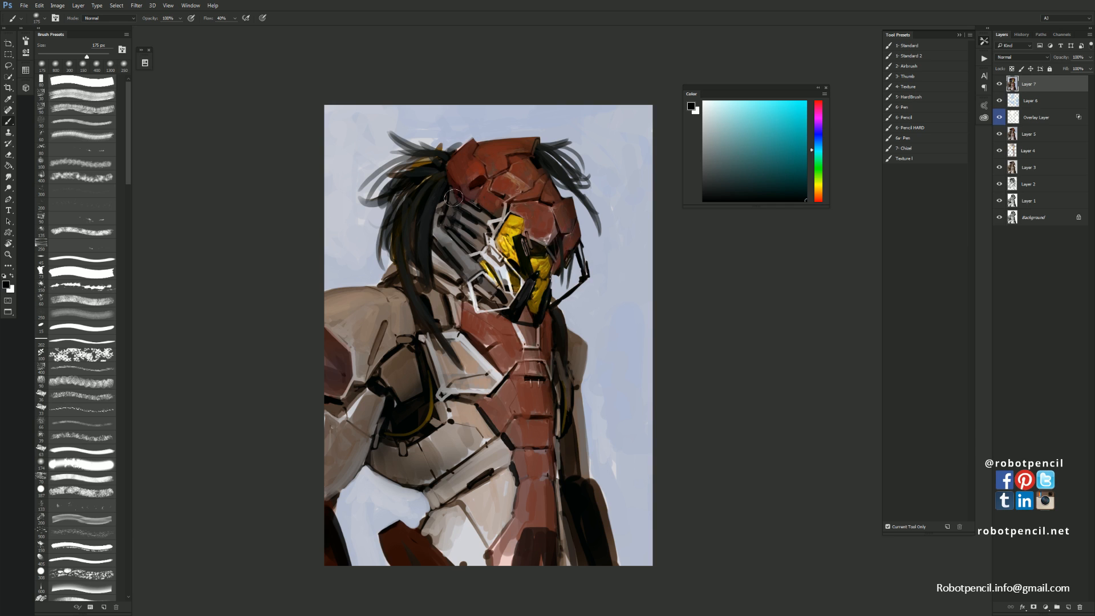
mouse_move(534, 456)
mouse_down()
mouse_move(513, 342)
mouse_move(527, 391)
mouse_up()
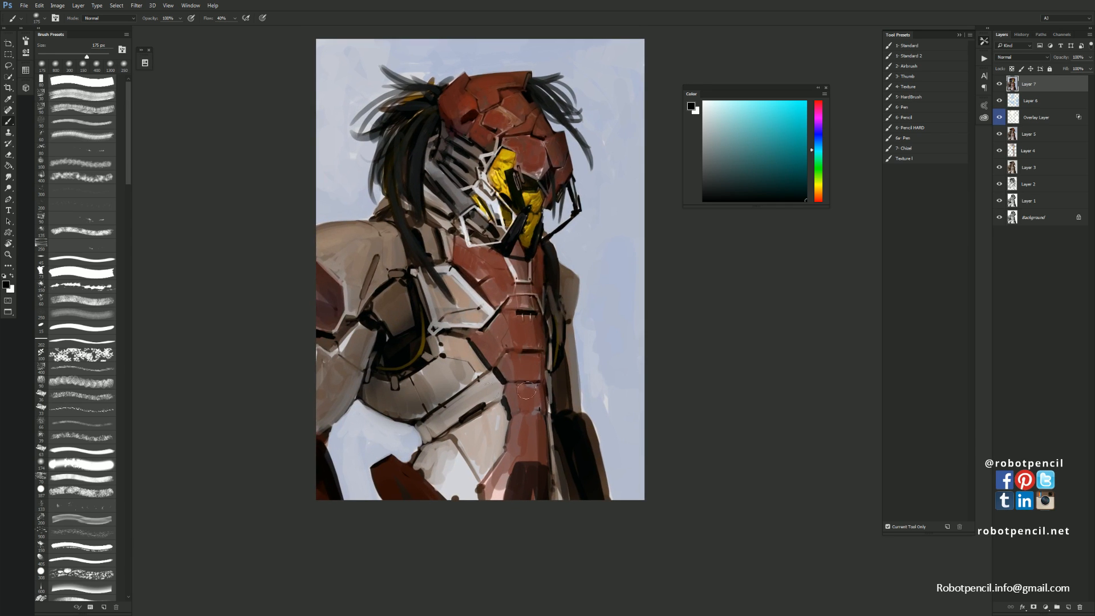
With the Standard 2 preset, clean up the background beside the waist and along the far arm using a sampled pale blue
click(911, 56)
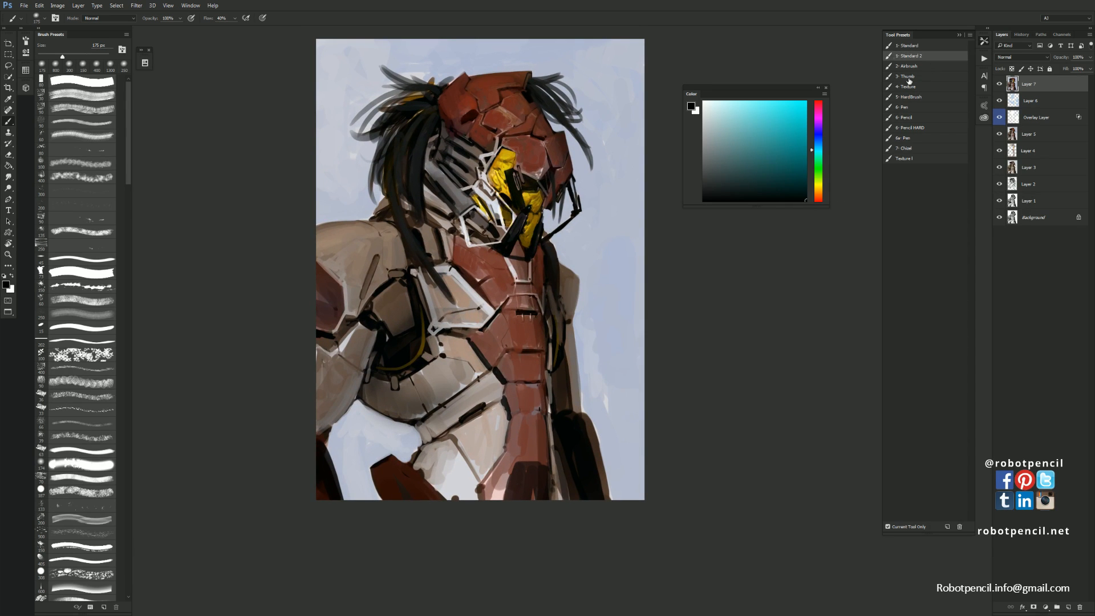
alt+click(404, 425)
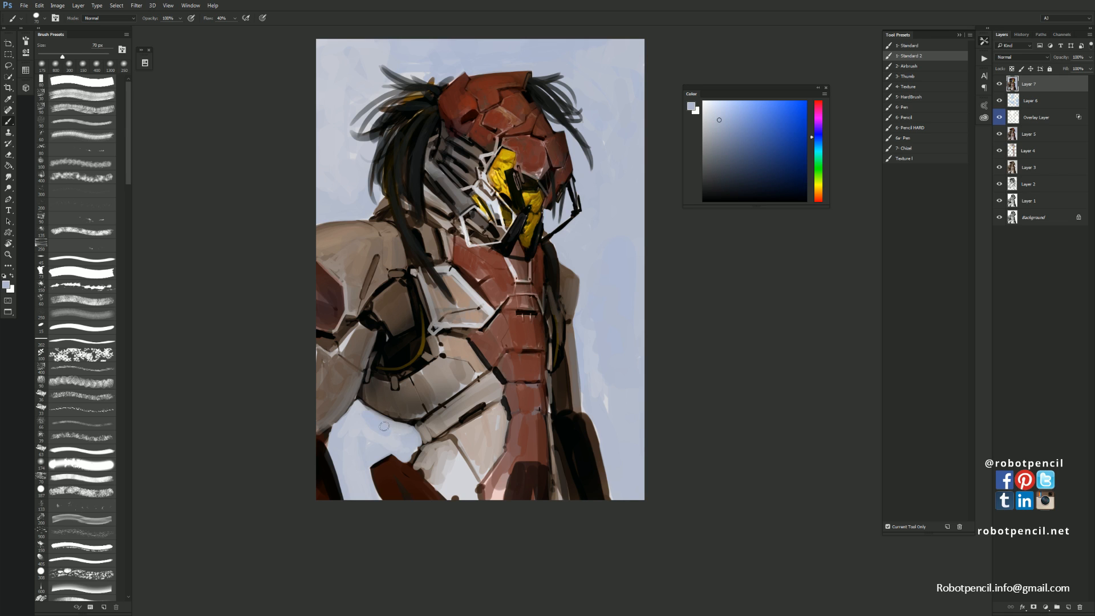
drag(373, 415, 389, 422)
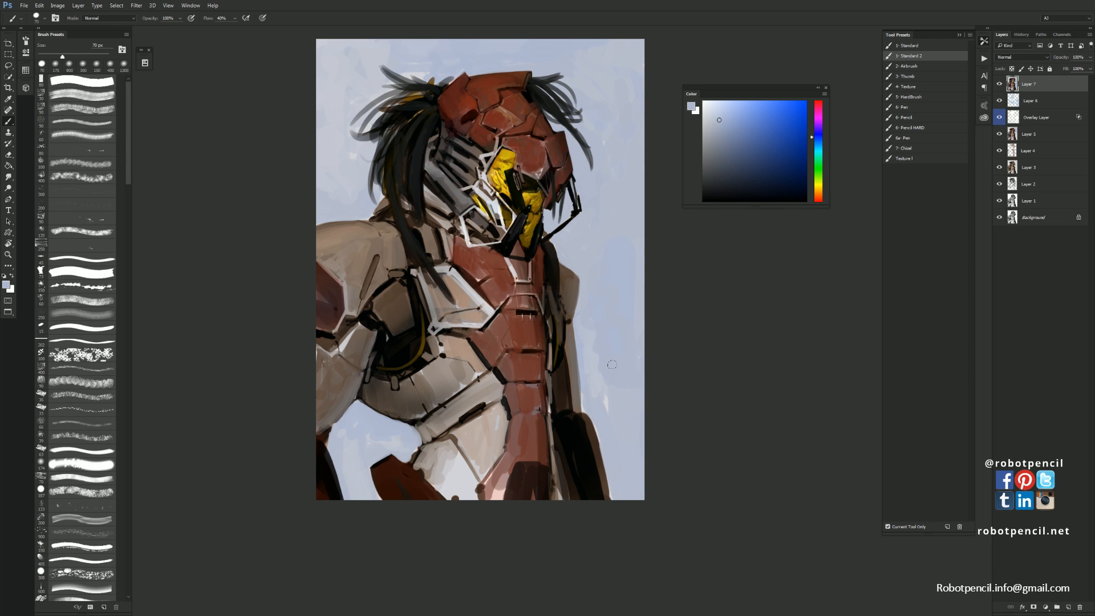
drag(575, 328, 586, 392)
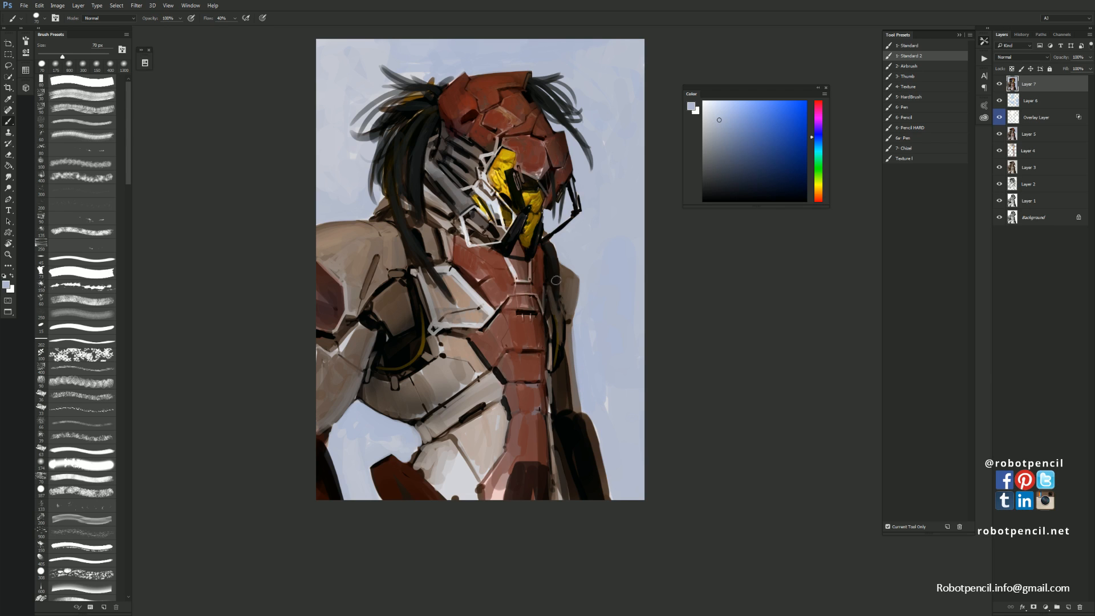
Paint over the lower edge of the white rib panels with grey-browns sampled from the torso
alt+click(412, 395)
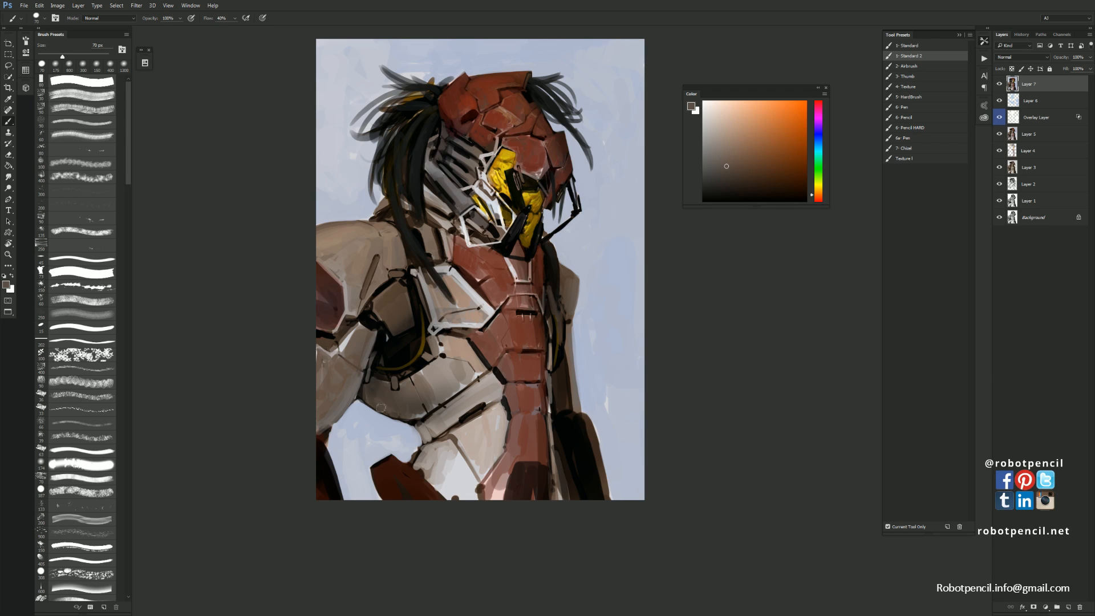
mouse_move(381, 408)
mouse_down()
mouse_move(397, 389)
mouse_move(422, 407)
mouse_move(439, 388)
mouse_move(424, 389)
mouse_move(435, 393)
mouse_move(429, 372)
mouse_move(444, 379)
mouse_move(436, 363)
mouse_move(465, 374)
mouse_up()
alt+click(436, 388)
alt+click(438, 382)
alt+click(425, 389)
alt+click(443, 379)
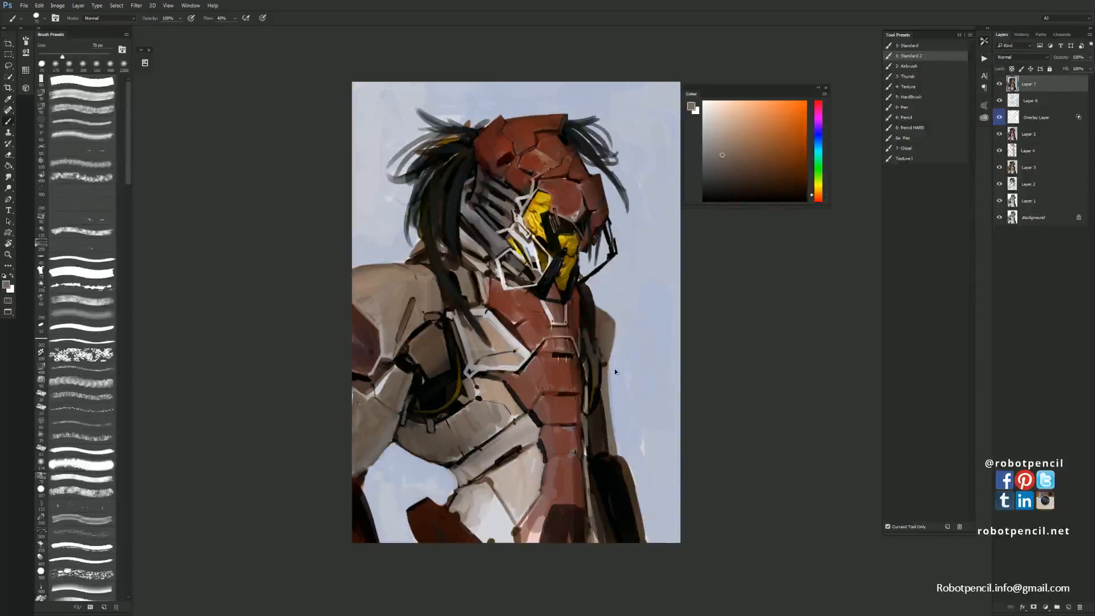
Stamp the visible artwork onto a new layer and add a Color Dodge layer above it
key(ctrl+shift+alt+n)
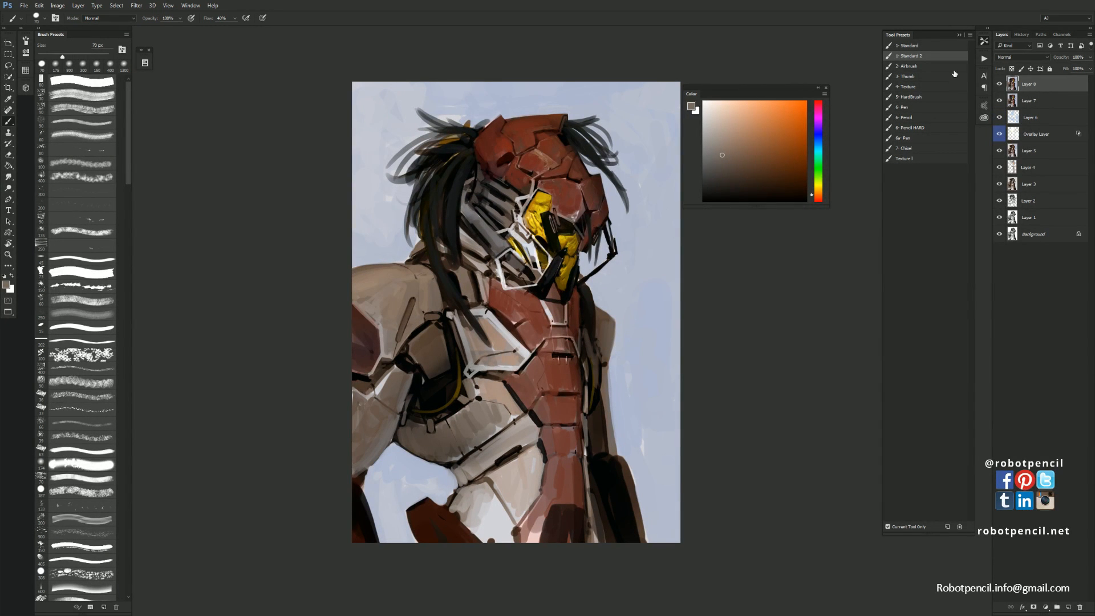
click(985, 59)
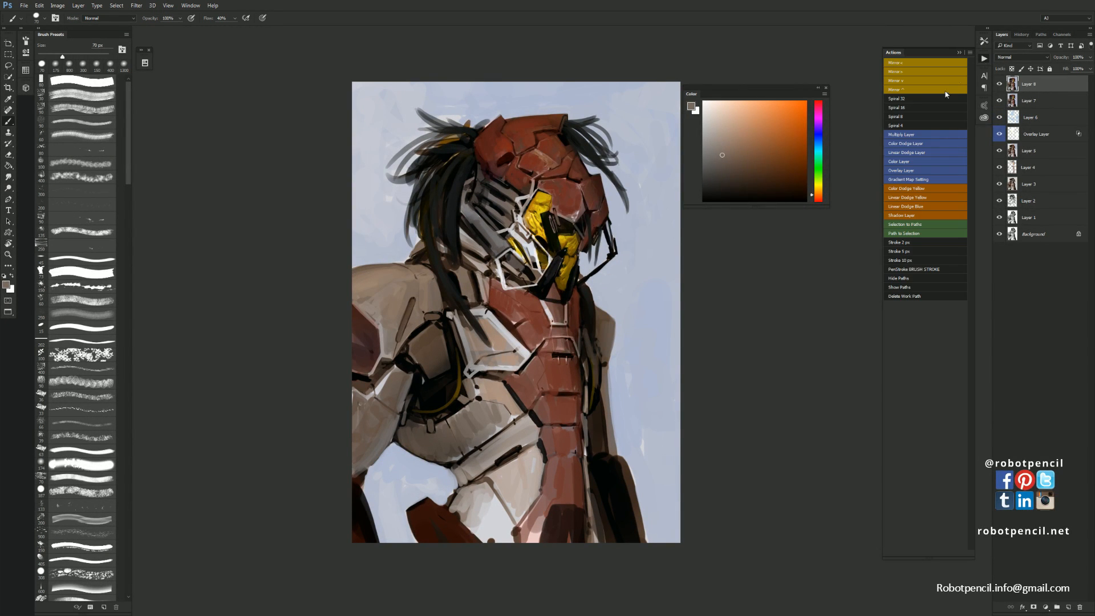
click(941, 145)
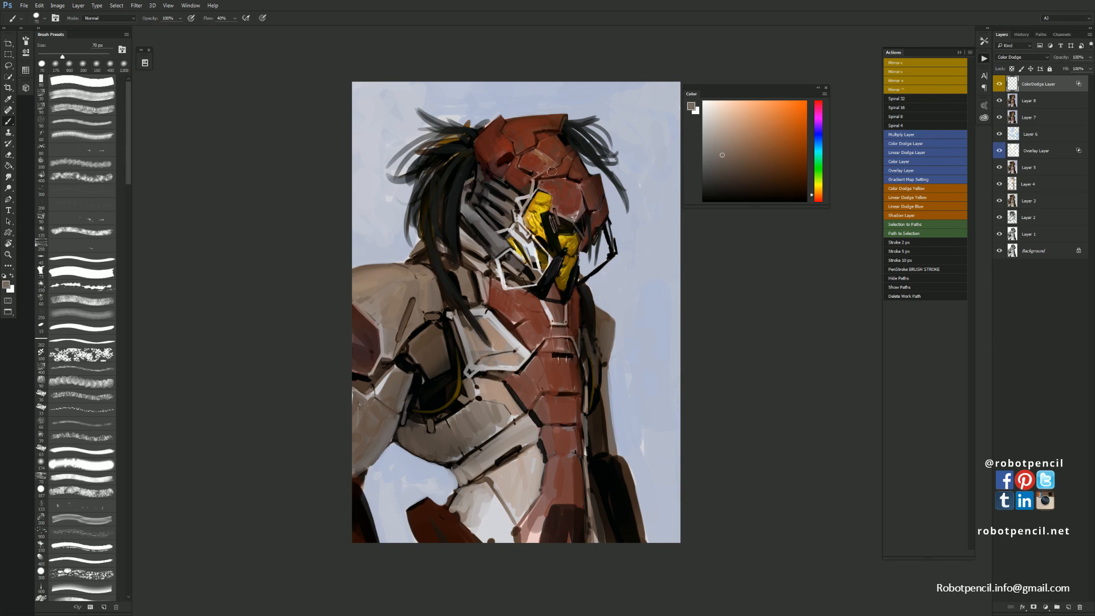
Paint broad white strokes over the helmet, red chest plate, shoulder and near arm on the Color Dodge layer with a 175 px brush
key(d)
key(x)
key(bracketright)
mouse_move(497, 148)
mouse_down()
mouse_move(560, 157)
mouse_move(499, 147)
mouse_move(568, 182)
mouse_move(531, 154)
mouse_move(585, 211)
mouse_up()
drag(495, 205, 536, 332)
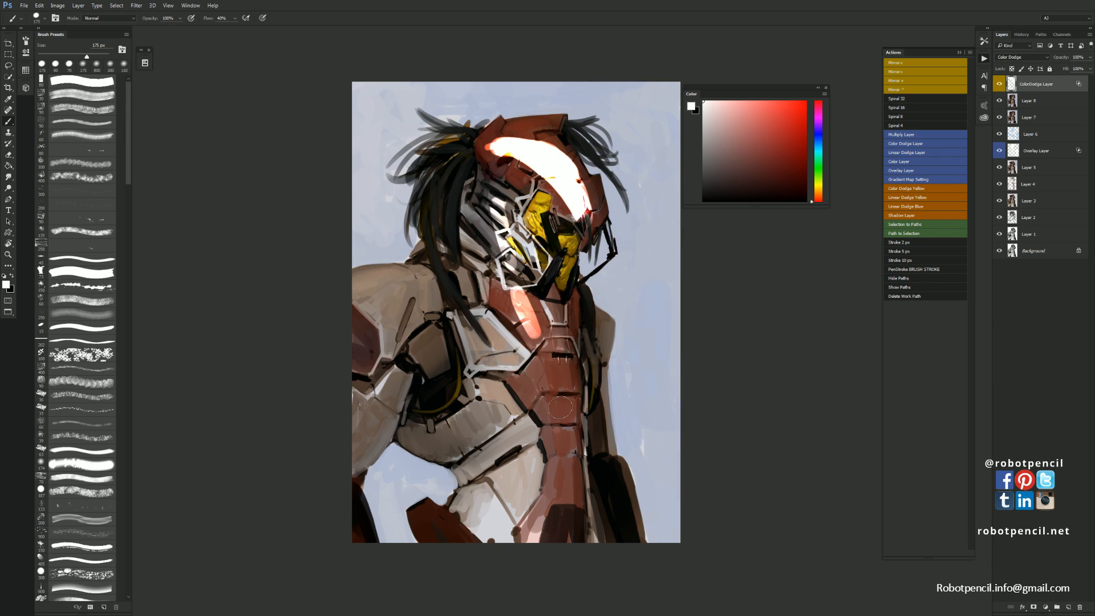
mouse_move(506, 272)
mouse_down()
mouse_move(542, 371)
mouse_move(562, 488)
mouse_up()
mouse_move(450, 274)
mouse_down()
mouse_move(354, 299)
mouse_move(557, 469)
mouse_up()
mouse_move(406, 317)
mouse_down()
mouse_move(363, 343)
mouse_move(365, 362)
mouse_up()
drag(373, 399, 360, 459)
drag(397, 371, 365, 451)
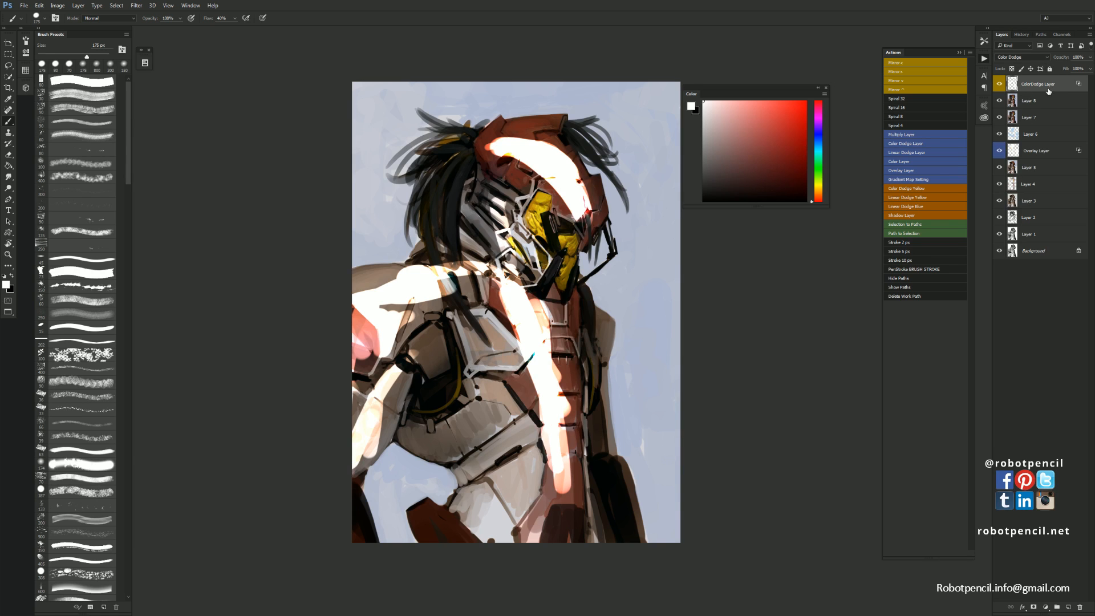
Hide the painted Color Dodge layer and add a second Color Dodge layer directly above Layer 8
click(999, 84)
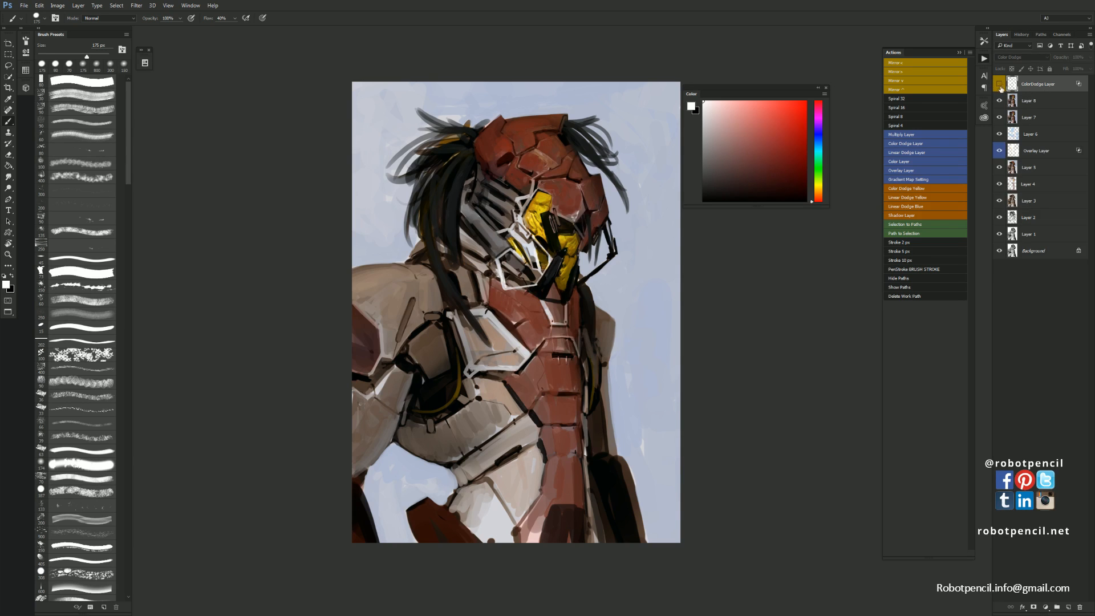
click(1036, 101)
click(924, 144)
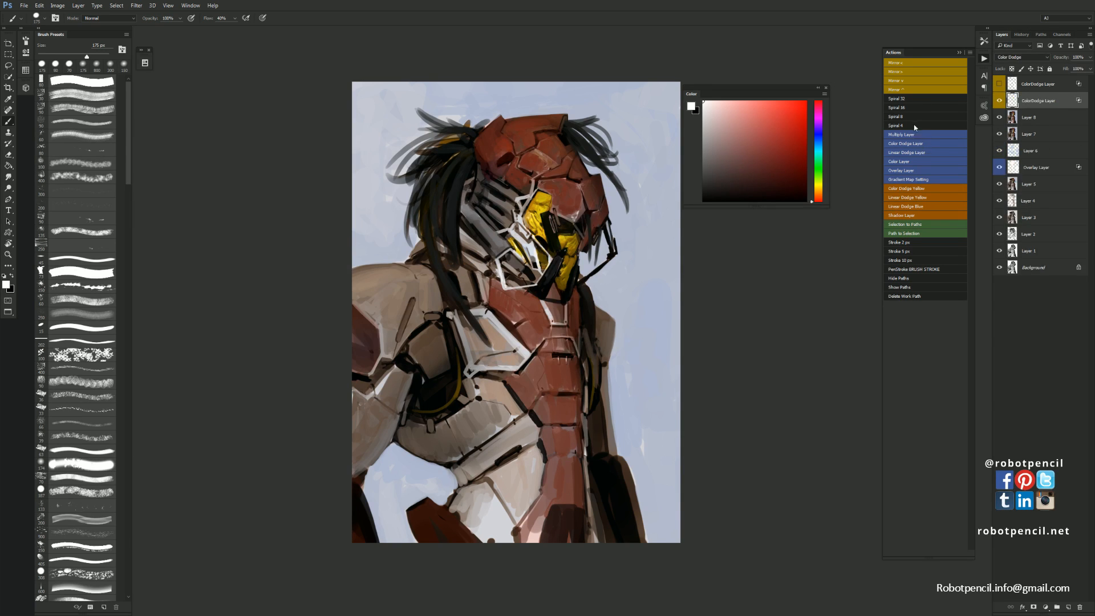
With the Airbrush preset, add soft white highlights to the helmet plates and upper red chest plate, adjusting the brush size
click(984, 58)
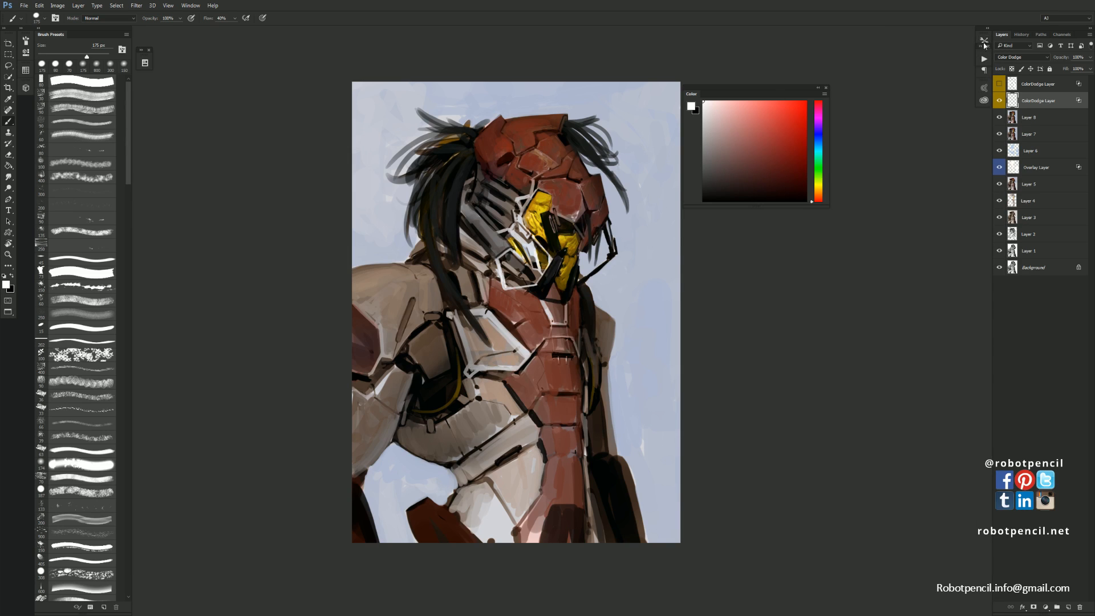
mouse_move(980, 52)
mouse_down()
mouse_move(970, 79)
mouse_move(983, 45)
mouse_up()
click(984, 42)
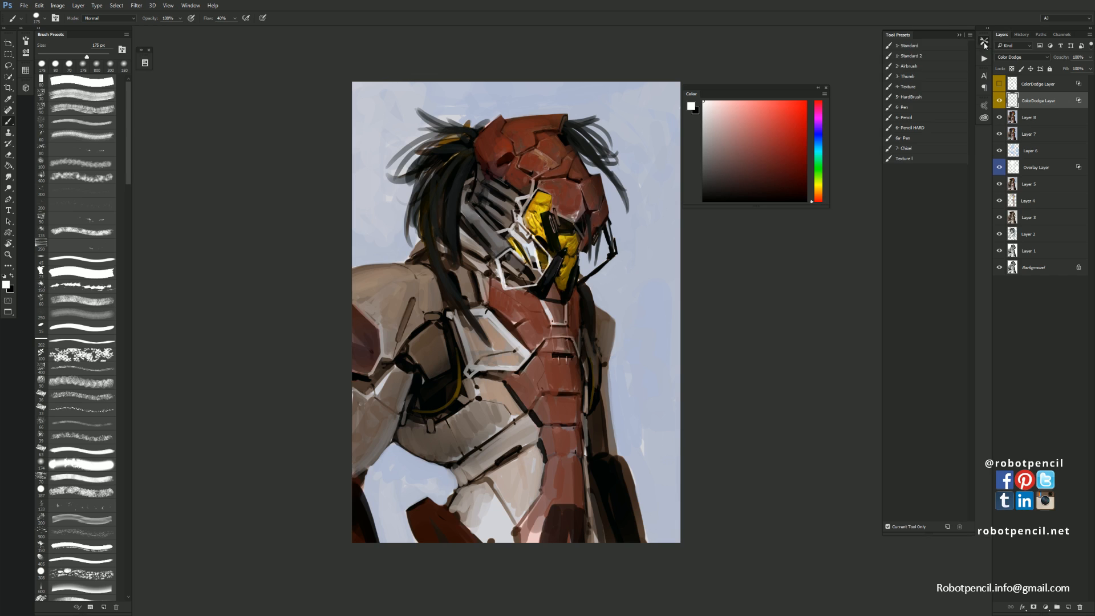
click(921, 65)
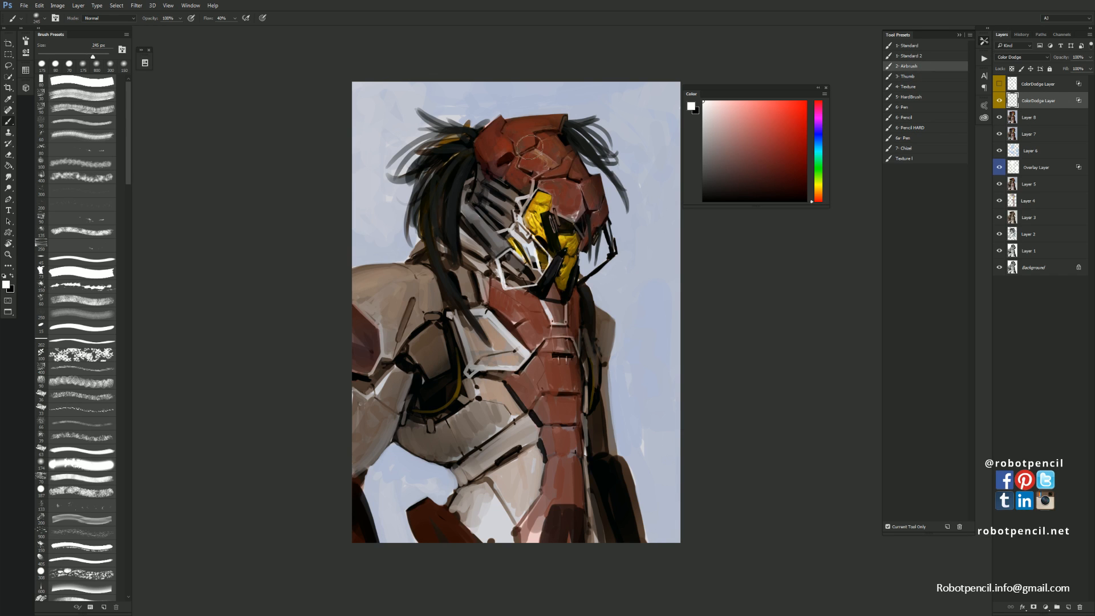
mouse_move(528, 153)
mouse_down()
mouse_move(557, 186)
mouse_move(505, 139)
mouse_move(572, 203)
mouse_move(530, 149)
mouse_move(574, 200)
mouse_move(566, 168)
mouse_up()
key(bracketleft)
key(bracketleft)
key(bracketleft)
key(bracketleft)
key(bracketleft)
drag(579, 218, 582, 204)
key(bracketright)
key(bracketright)
key(bracketright)
key(bracketright)
key(bracketright)
mouse_move(517, 307)
mouse_down()
mouse_move(561, 381)
mouse_move(533, 314)
mouse_move(560, 437)
mouse_move(537, 313)
mouse_move(546, 338)
mouse_up()
key(bracketleft)
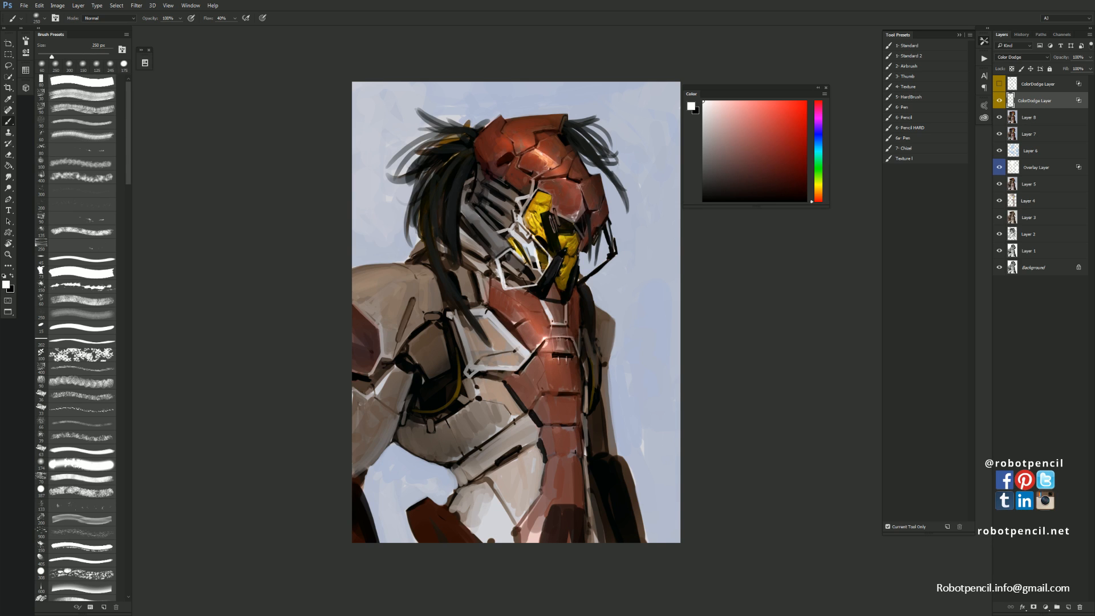
Lower the active Color Dodge layer's fill to about 70% and toggle its visibility to compare the highlights
drag(1071, 67, 1052, 69)
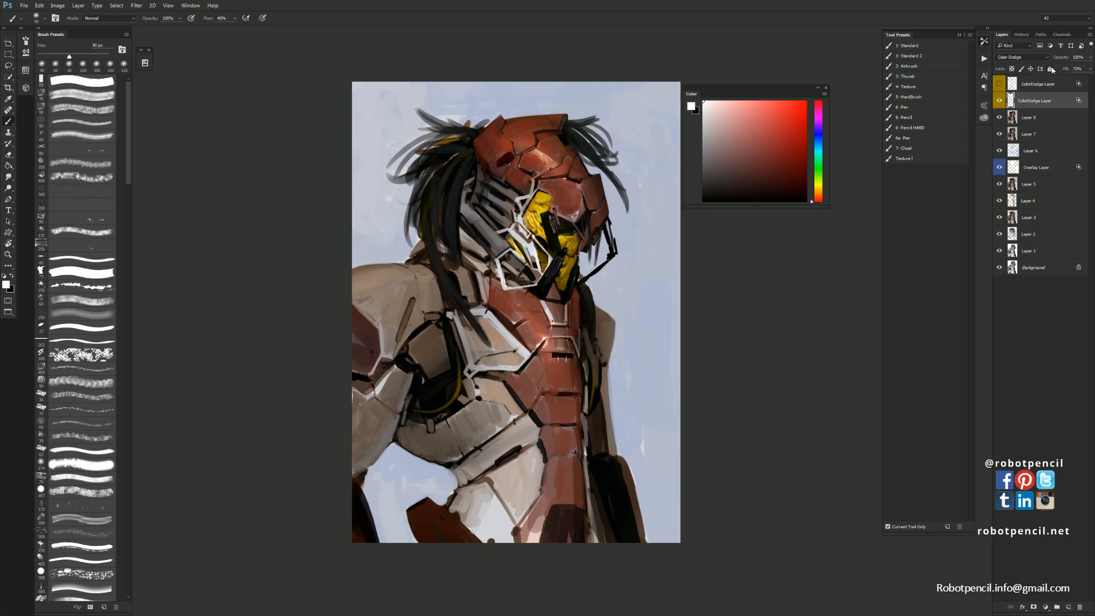
click(999, 100)
click(1000, 100)
Flip the canvas horizontally
ctrl+alt+click(588, 342)
key(ctrl+shift+h)
ctrl+click(574, 331)
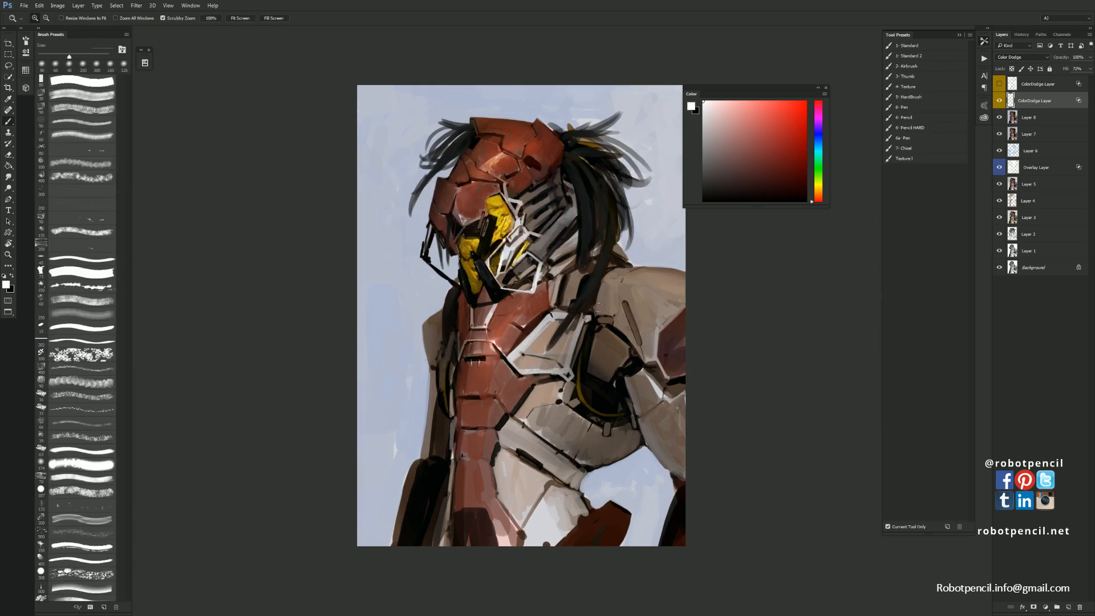
Airbrush glossy white highlights across the top and front of the white shoulder armour with a large soft brush
key(bracketright)
key(bracketright)
key(bracketright)
key(bracketright)
key(bracketright)
key(bracketright)
key(bracketright)
key(bracketright)
key(bracketright)
mouse_move(607, 299)
mouse_down()
mouse_move(644, 294)
mouse_move(656, 322)
mouse_up()
key(bracketleft)
key(bracketleft)
key(bracketleft)
key(bracketleft)
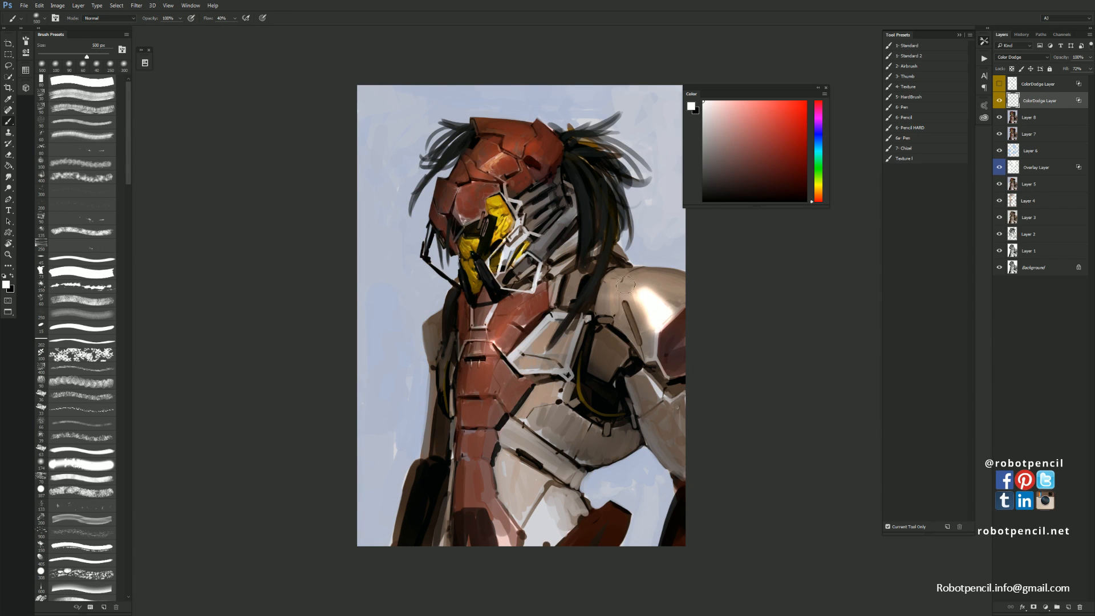
mouse_move(625, 284)
mouse_down()
mouse_move(649, 308)
mouse_move(656, 351)
mouse_up()
Add smaller airbrushed highlights to the shoulder's red inset and the near arm with a brush of about 45 px
key(bracketleft)
key(bracketleft)
key(bracketleft)
key(bracketleft)
key(bracketleft)
key(bracketleft)
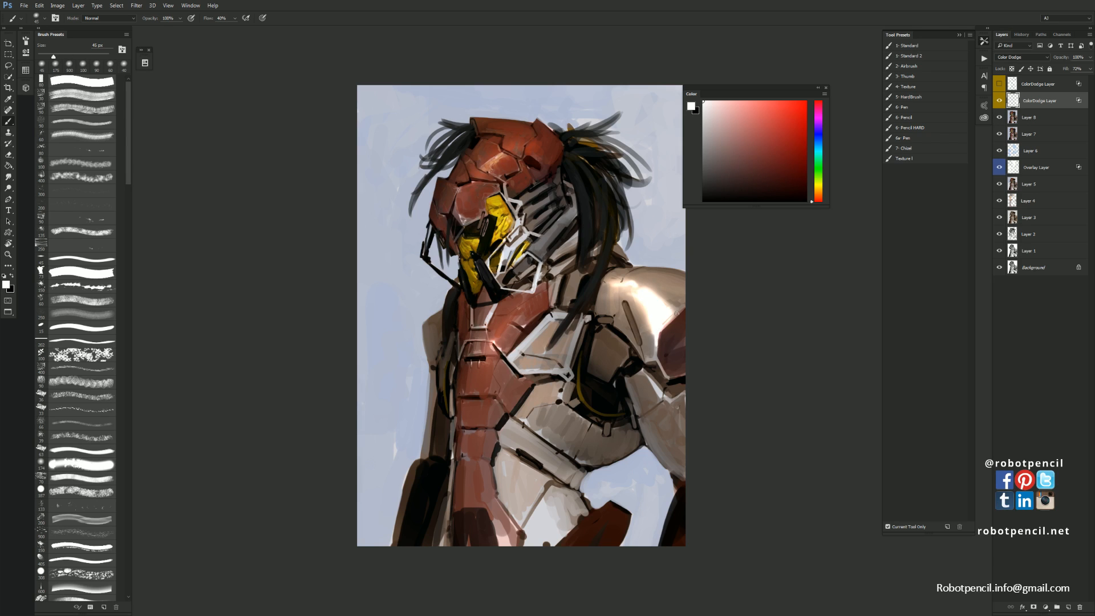
drag(677, 314, 661, 342)
mouse_move(674, 425)
mouse_down()
mouse_move(667, 400)
mouse_move(679, 439)
mouse_up()
Airbrush glossy highlights down the white chest, rib and abdomen panels with a brush of about 200 px, redoing the abdomen stroke
key(bracketright)
key(bracketright)
key(bracketright)
key(bracketright)
key(bracketright)
key(bracketright)
key(bracketright)
key(bracketright)
key(bracketright)
mouse_move(559, 320)
mouse_down()
mouse_move(539, 365)
mouse_move(547, 402)
mouse_move(530, 451)
mouse_up()
drag(533, 411, 516, 542)
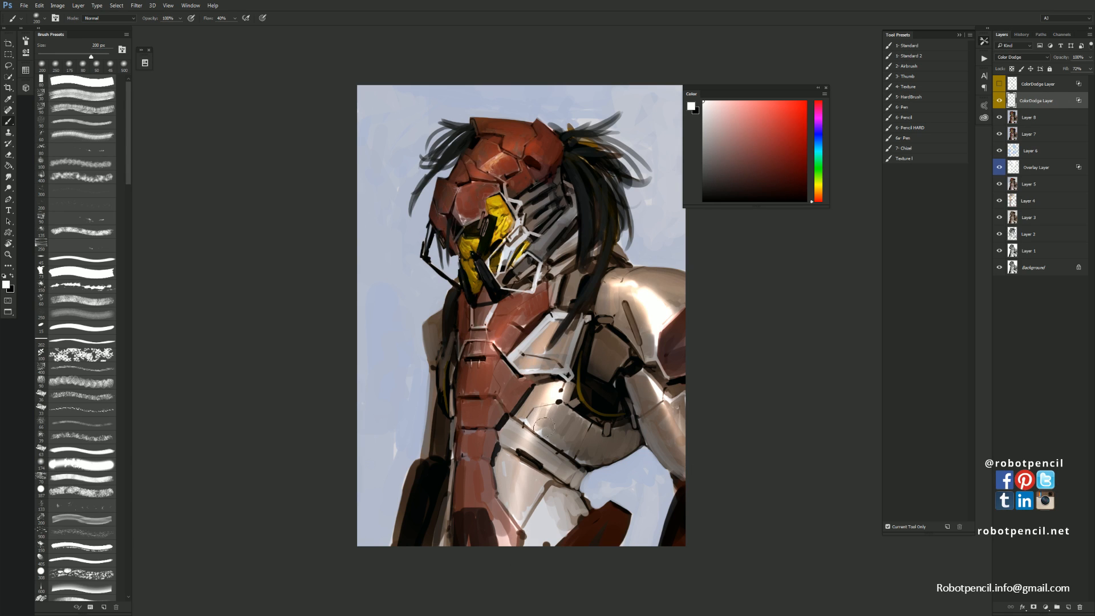
drag(545, 398, 525, 537)
key(ctrl+z)
drag(544, 406, 519, 527)
drag(533, 448, 513, 496)
Flip the canvas back and break up the highlights on the rib and abdomen panels with a textured 250 px eraser
key(h)
key(e)
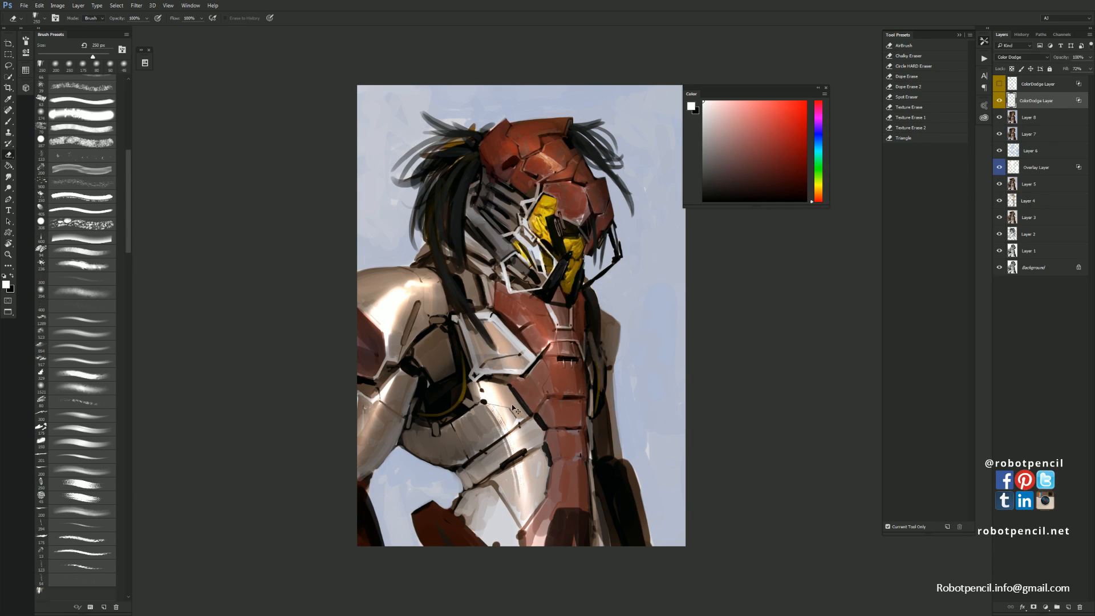
drag(495, 400, 538, 478)
drag(508, 420, 523, 513)
drag(518, 474, 528, 522)
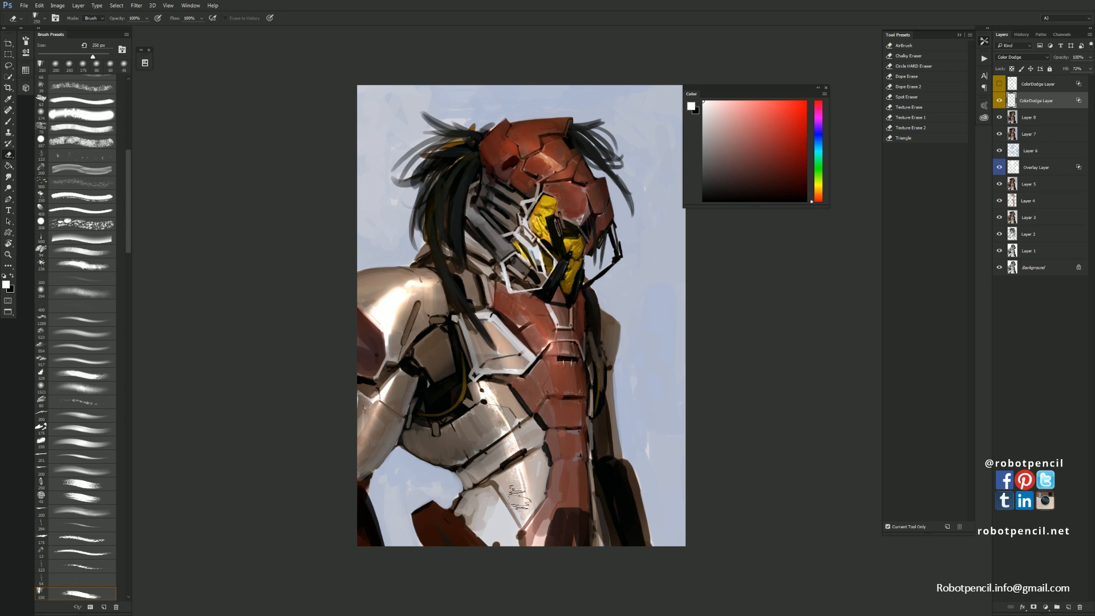
drag(502, 417, 511, 454)
Break up the highlights on the white shoulder with the textured eraser and undo the last stroke
drag(425, 288, 385, 336)
drag(392, 298, 375, 322)
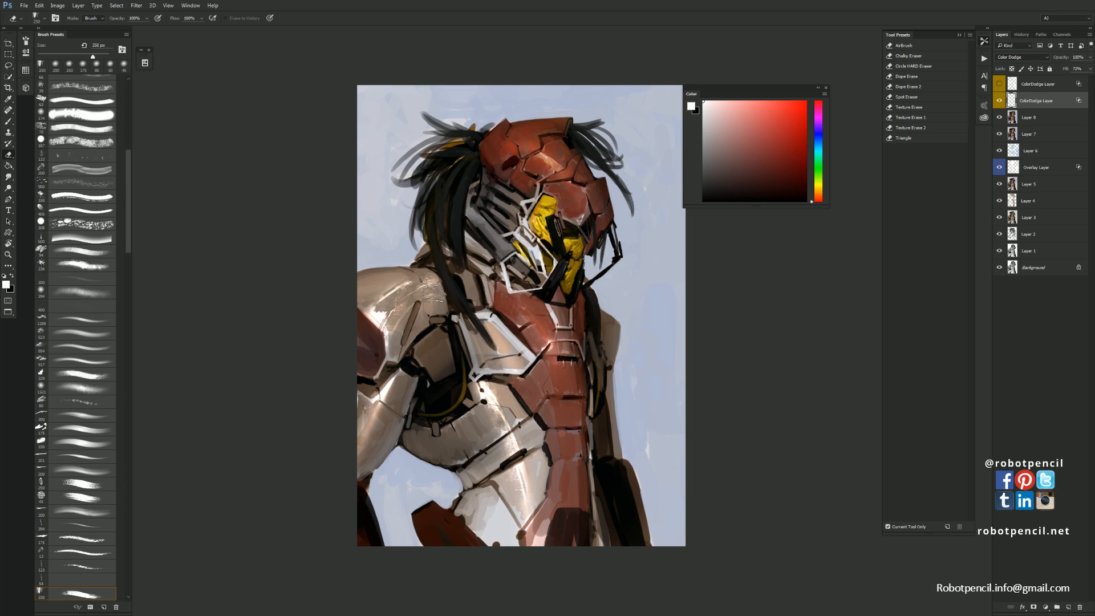
key(ctrl+z)
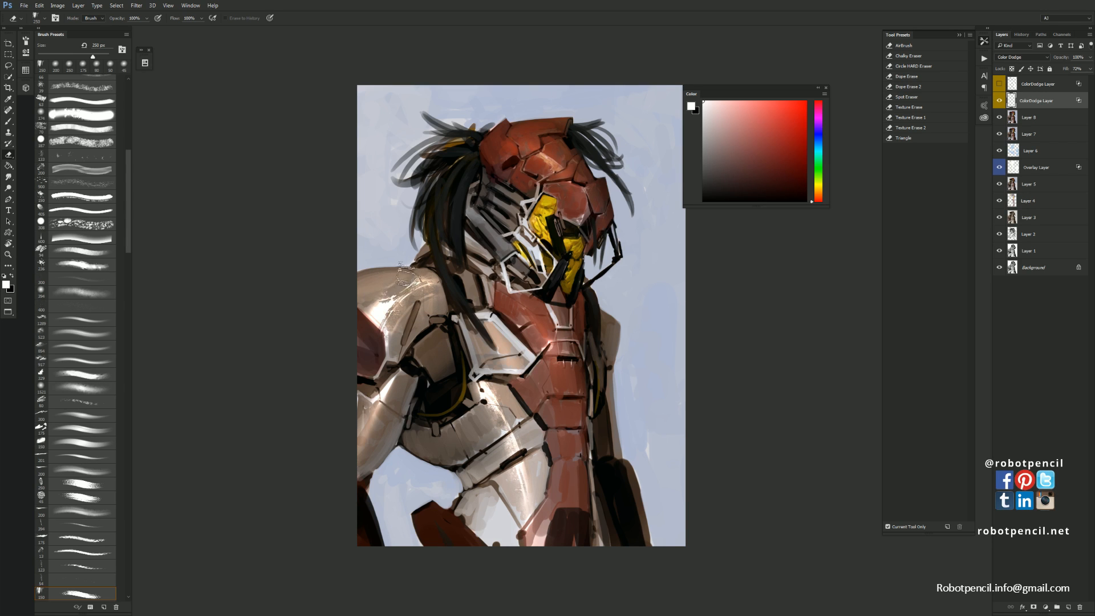
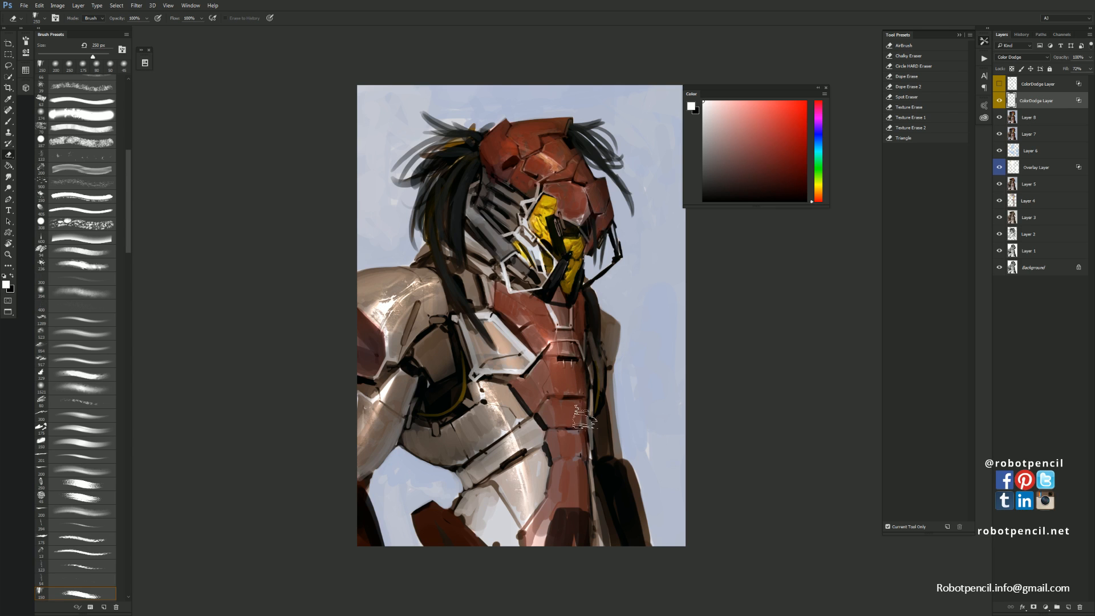
Flip the canvas horizontally and toggle the Color Dodge layer's visibility to compare the figure with and without highlights
key(z)
alt+click(564, 308)
click(571, 317)
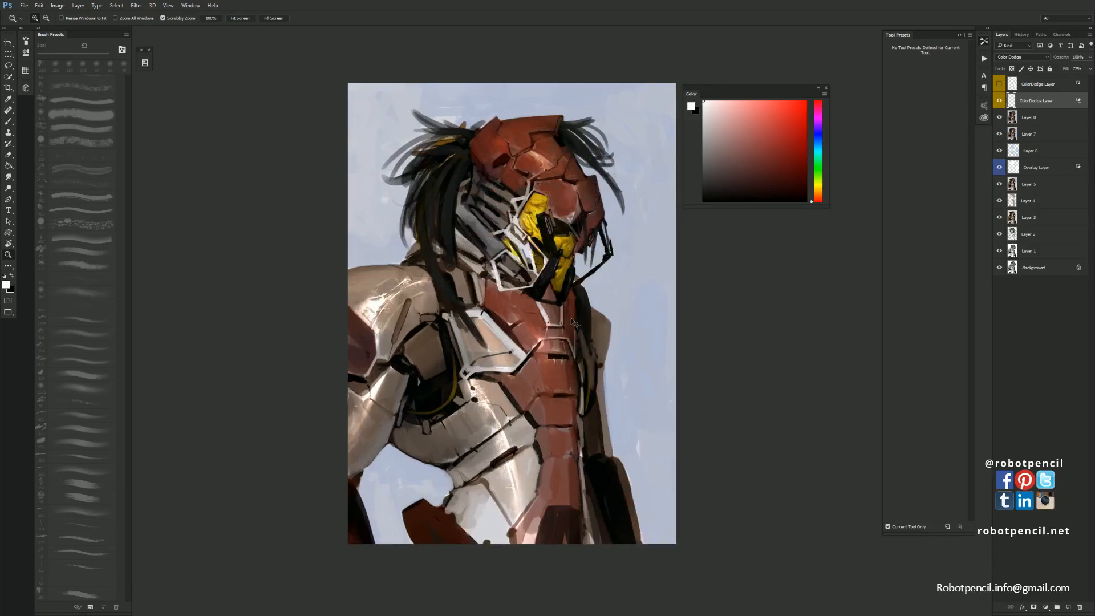
key(F2)
click(1000, 103)
click(1000, 101)
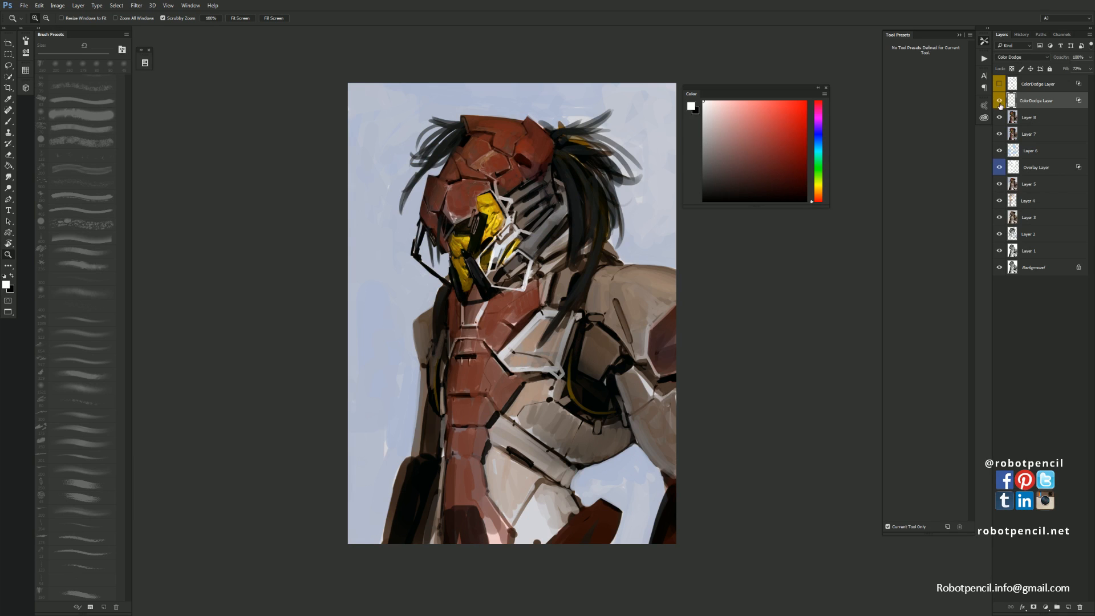
Lower the visible Color Dodge layer's fill to about 40%, flip the canvas horizontally, and readjust the fill to about 50%
drag(1064, 69, 1066, 69)
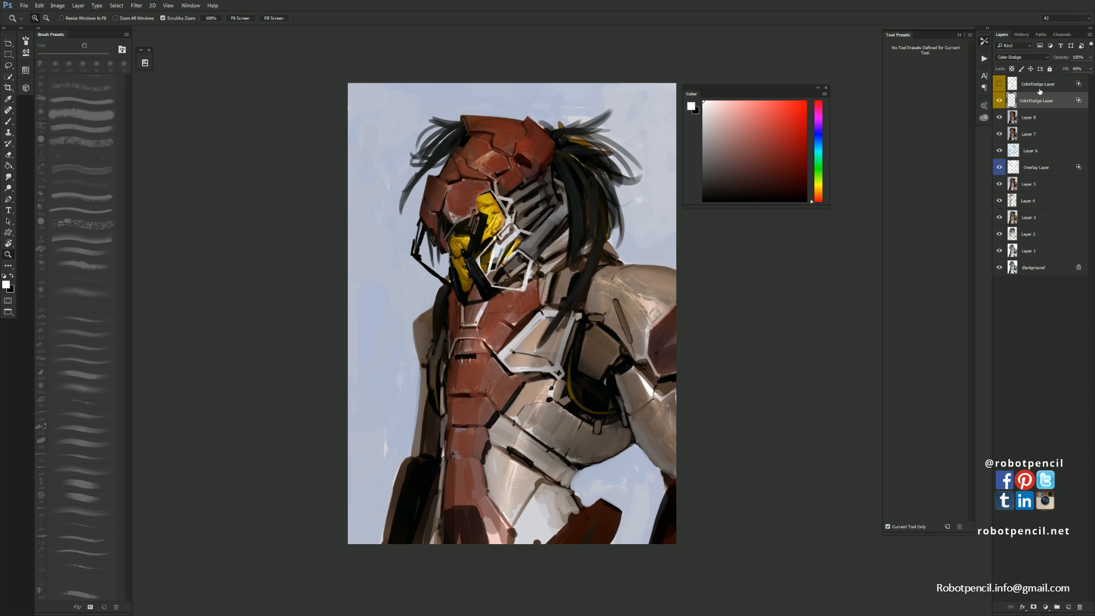
key(F2)
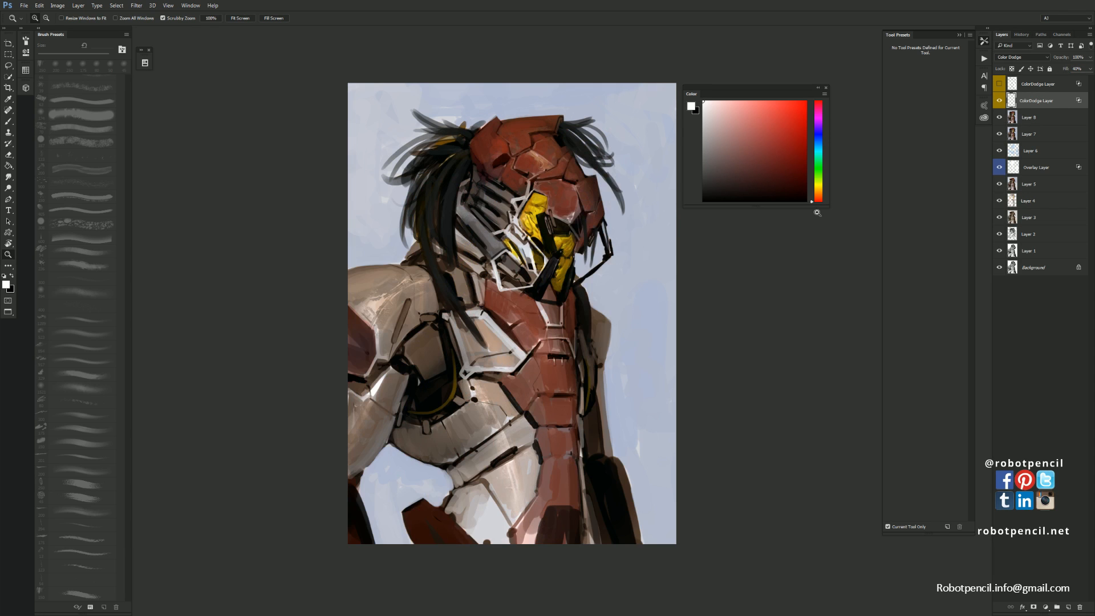
click(1070, 70)
drag(1069, 70, 1071, 70)
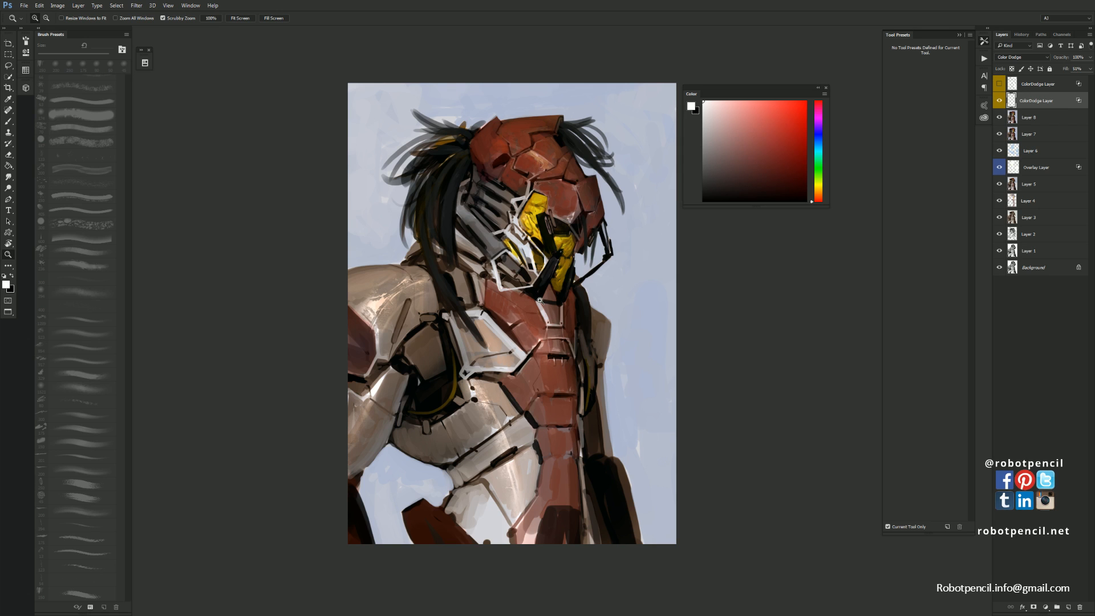
Airbrush small highlights on the red chest plates with a 90 px brush and break them up with the 250 px textured eraser
key(b)
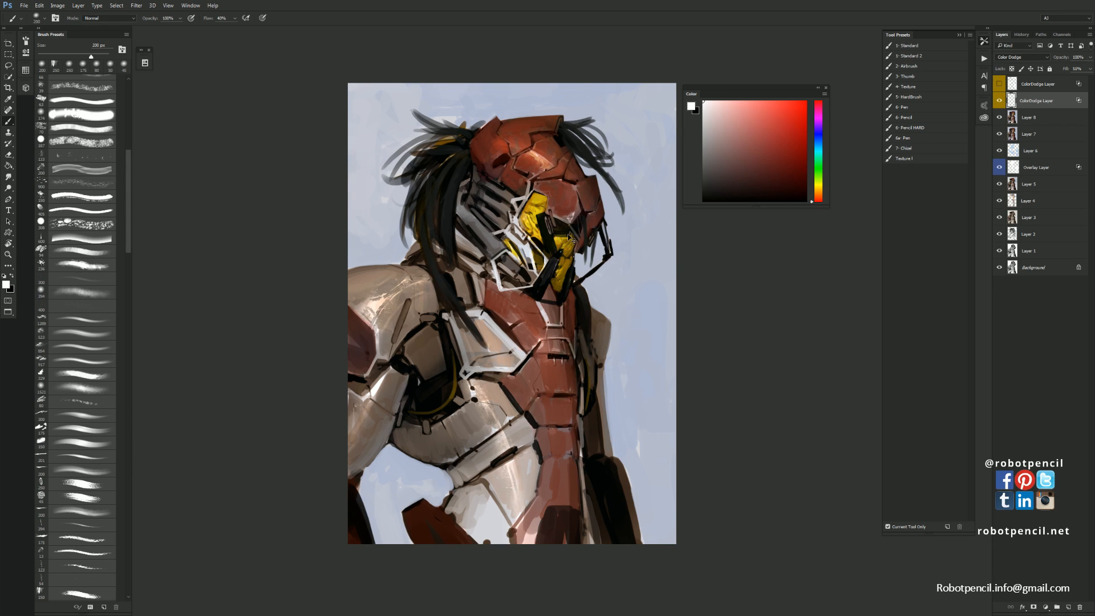
key(ctrl+z)
key(bracketleft)
key(bracketleft)
key(bracketleft)
key(bracketleft)
key(bracketleft)
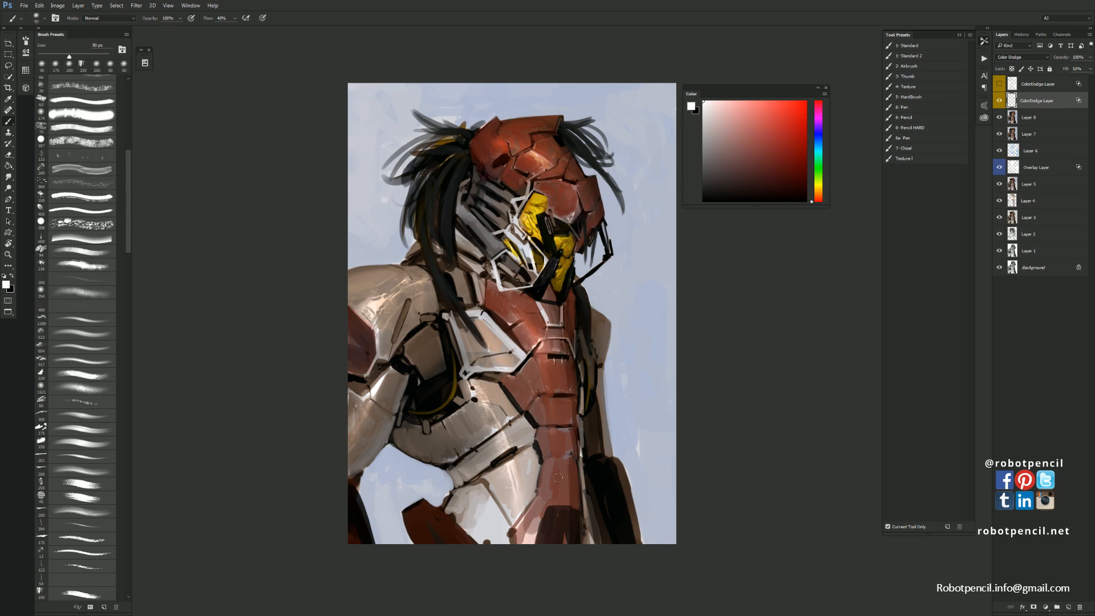
key(e)
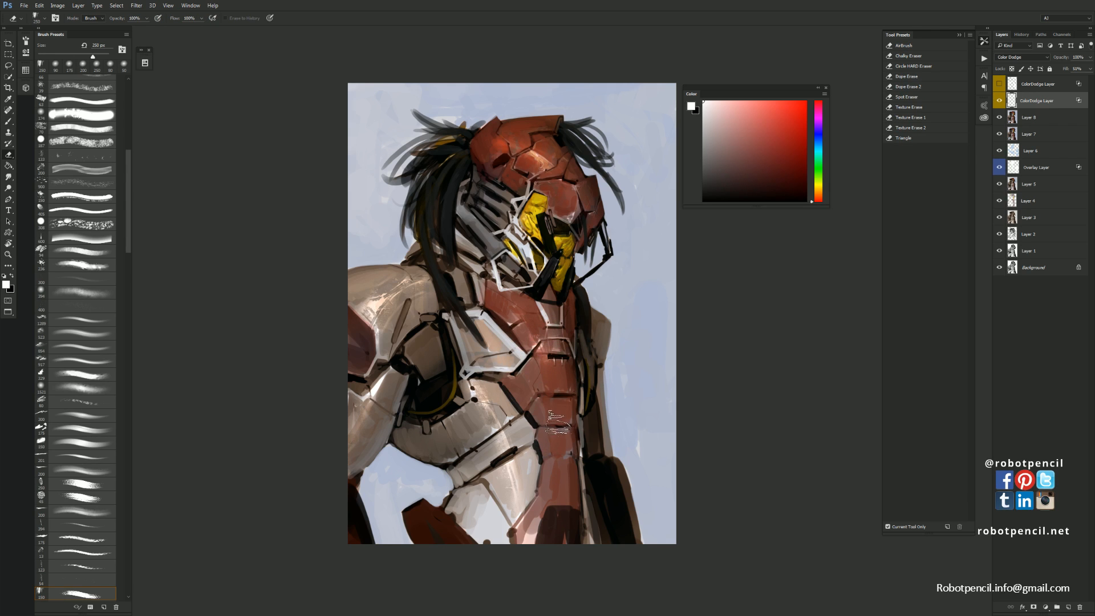
key(b)
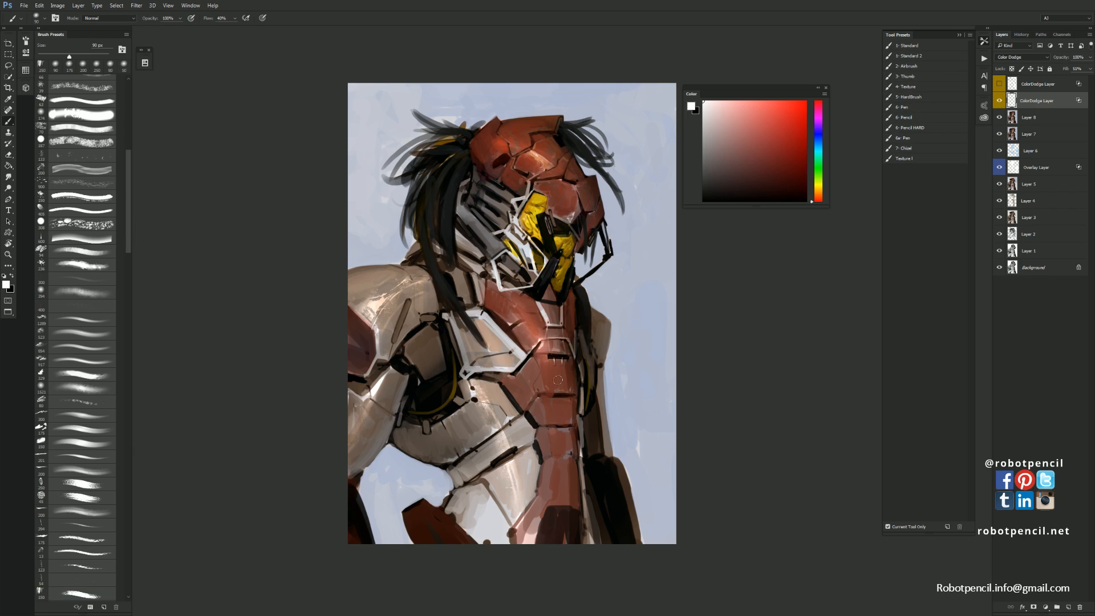
drag(546, 348, 517, 304)
key(e)
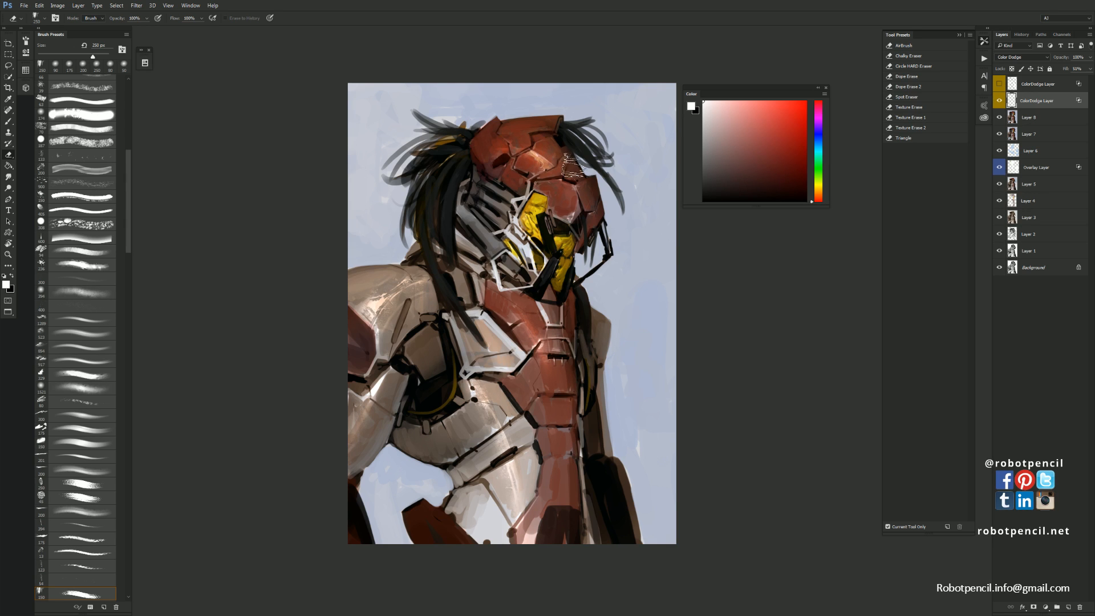
drag(572, 387, 533, 369)
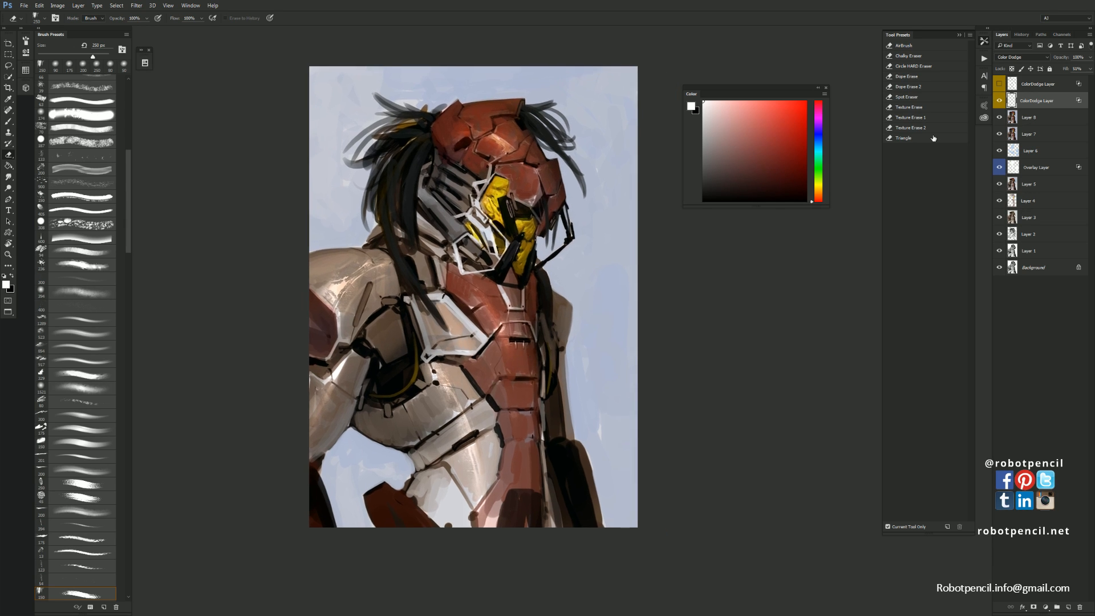
Compare the figure with the Color Dodge layer hidden and shown, and reduce that layer's fill to 39%
click(1003, 100)
click(1001, 102)
click(1001, 103)
click(1000, 102)
drag(1066, 69, 1060, 70)
key(b)
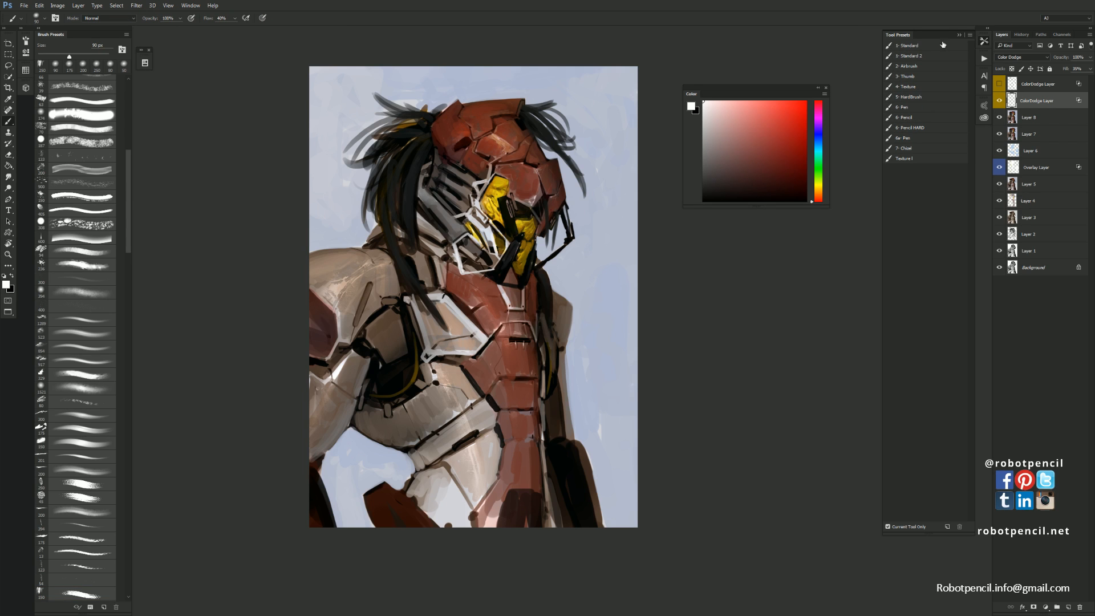
Add a new layer above the visible Color Dodge layer and sample the red of the upper chest plate for the brush
key(z)
click(442, 319)
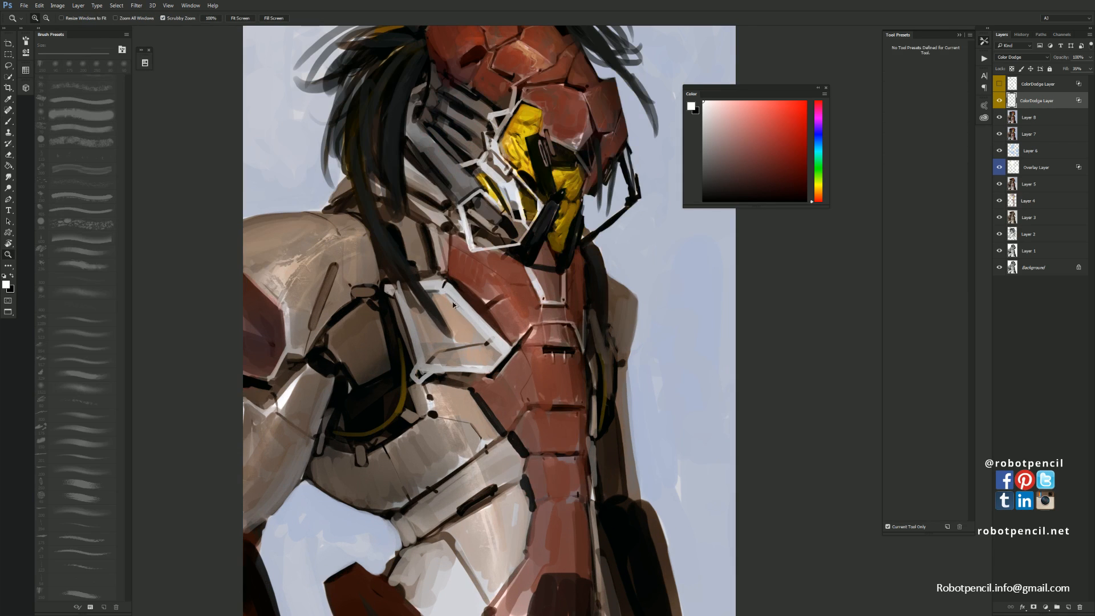
key(ctrl+shift+alt+n)
key(b)
alt+click(467, 272)
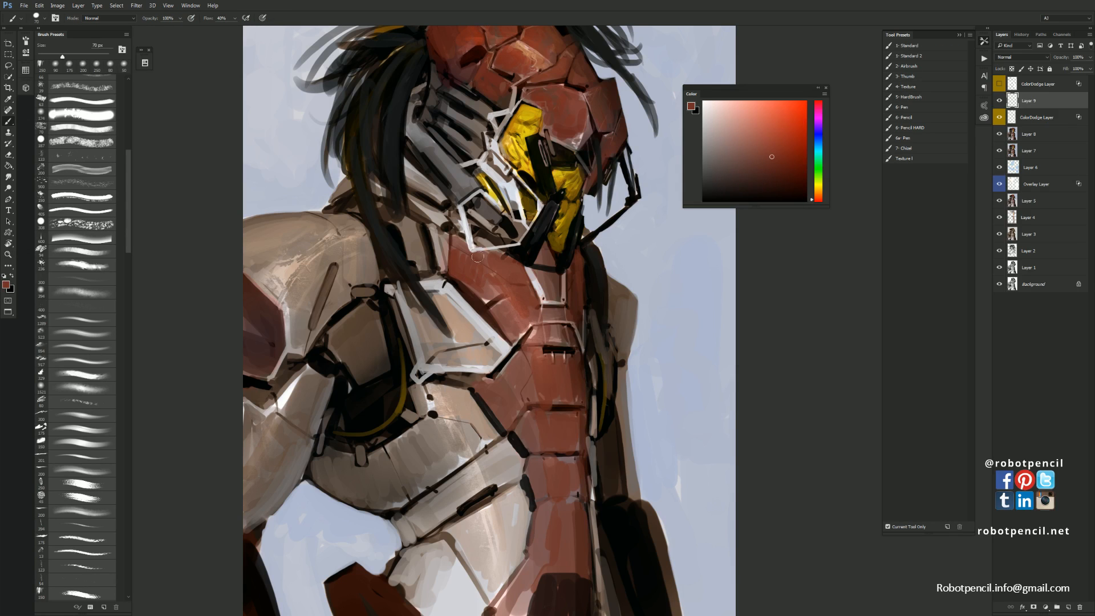
Paint black accents along both outer edges of the red collar plate below the neck with a brush of about 20 px
key(bracketleft)
key(bracketleft)
key(bracketleft)
key(bracketleft)
key(bracketleft)
key(bracketleft)
key(d)
drag(448, 230, 446, 266)
key(bracketright)
mouse_move(446, 266)
mouse_down()
mouse_move(446, 234)
mouse_move(449, 267)
mouse_up()
drag(578, 246, 584, 284)
Flip the canvas and paint dark red sampled from the helmet along its front edge with a 20 px brush
key(z)
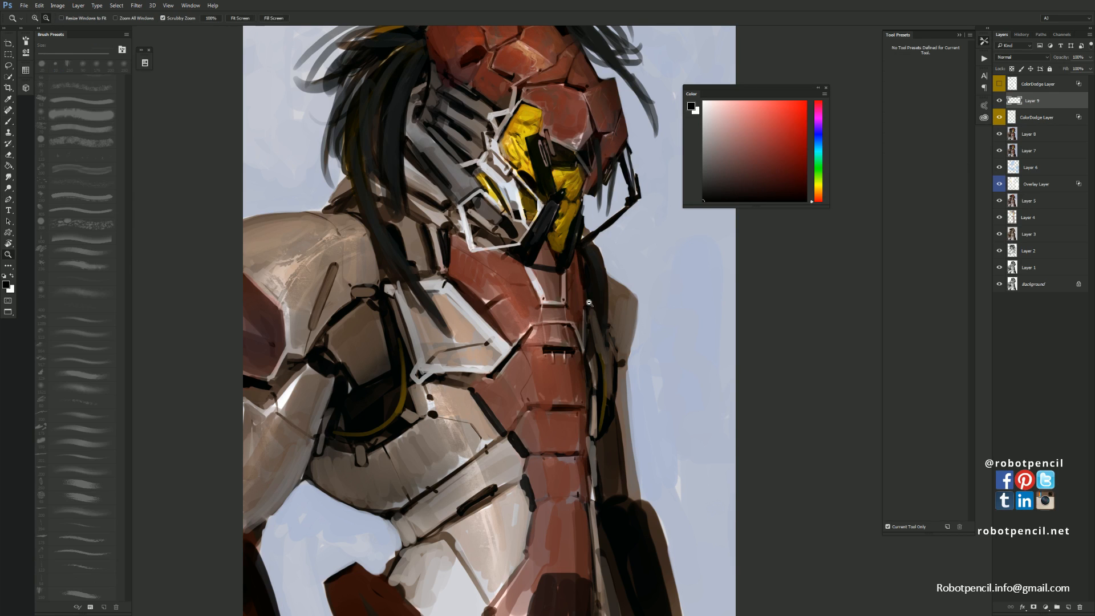
alt+click(591, 307)
alt+click(591, 307)
alt+click(590, 307)
key(F2)
click(557, 329)
click(557, 328)
drag(552, 369, 428, 419)
click(359, 216)
key(b)
alt+click(360, 186)
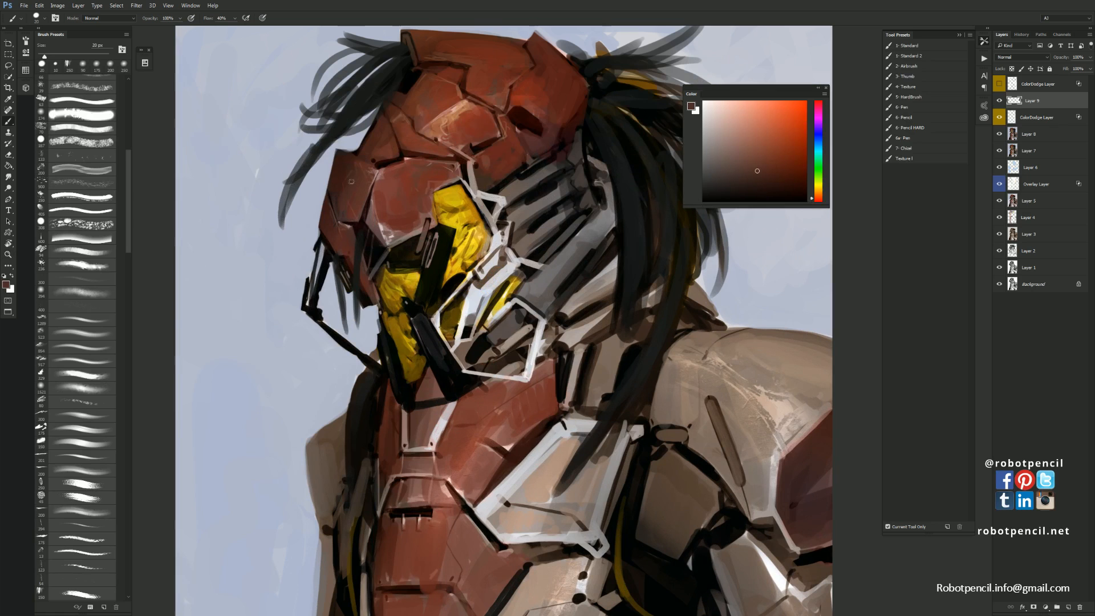
alt+click(336, 153)
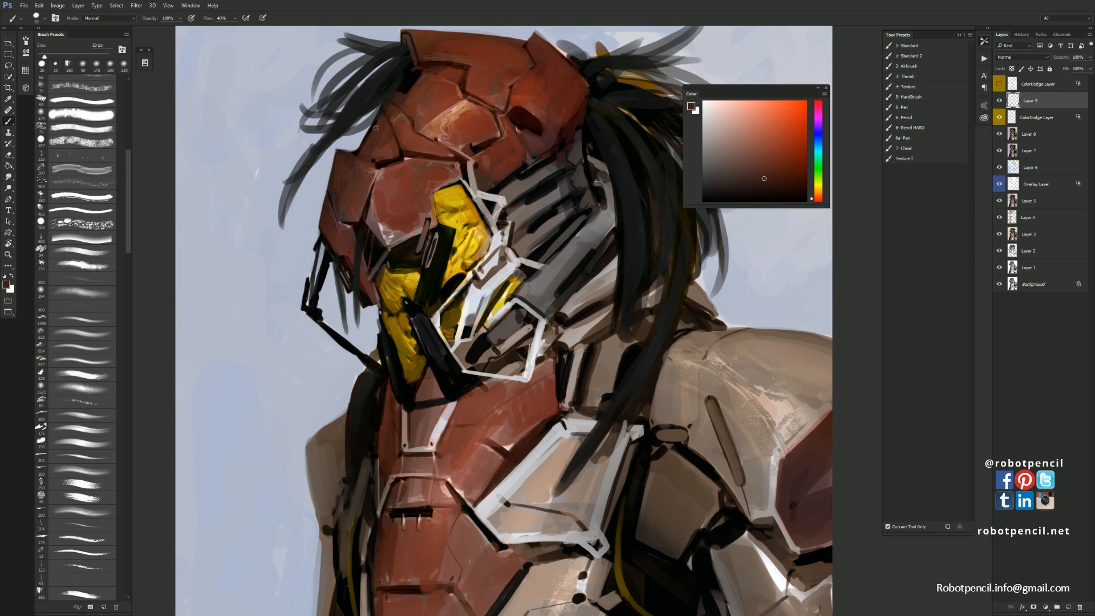
drag(363, 146, 410, 69)
Flip the canvas back and paint a black recess near the upper front edge of the helmet with the 20 px brush
key(z)
alt+click(386, 184)
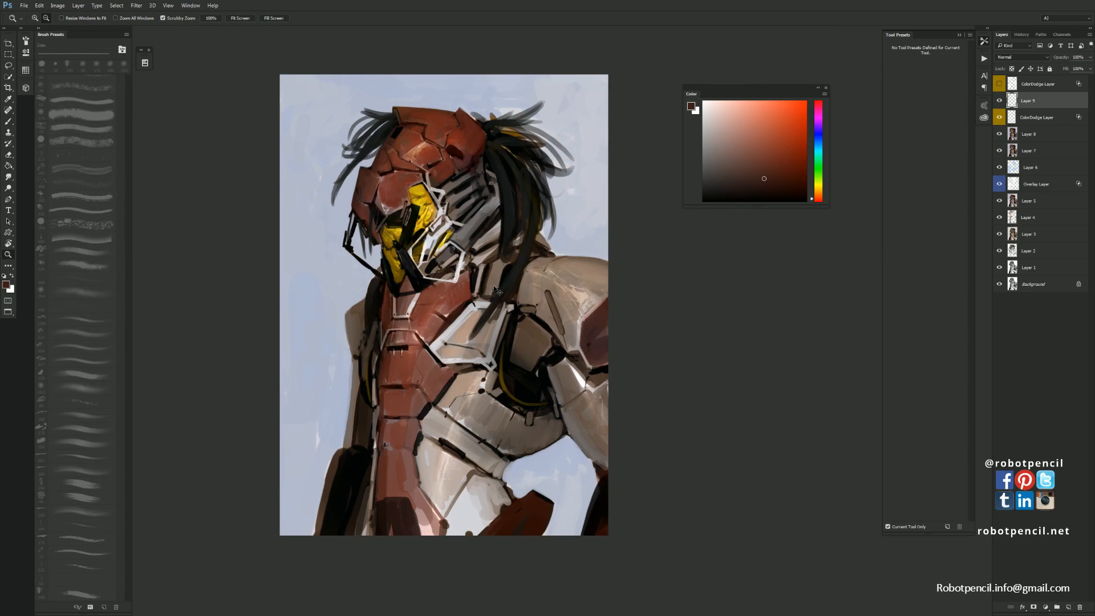
key(ctrl+shift+h)
key(ctrl+space)
ctrl+click(498, 136)
alt+click(487, 125)
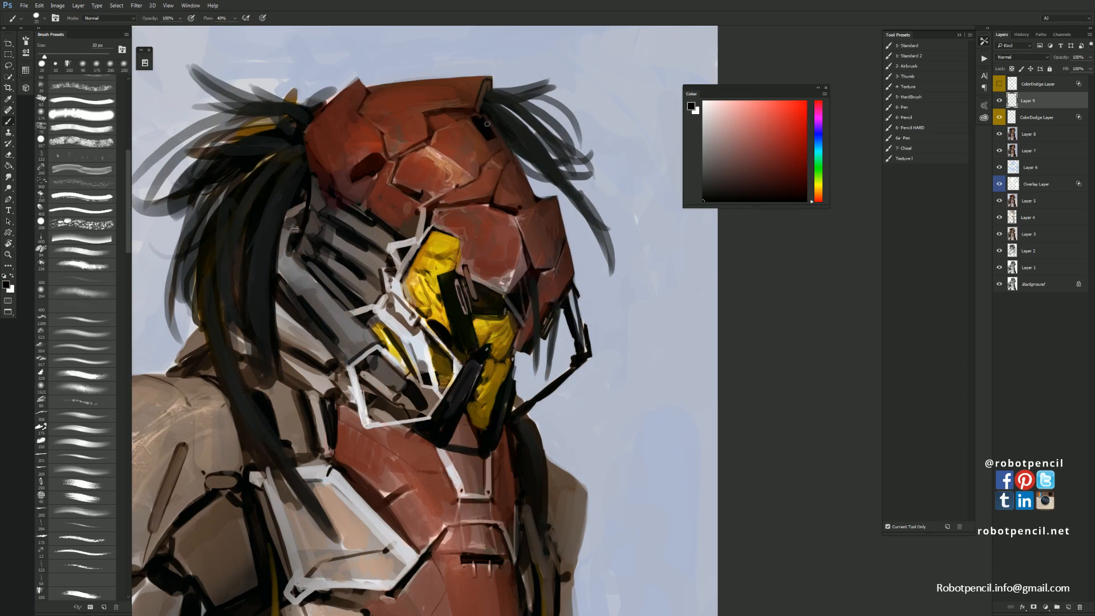
key(z)
alt+click(499, 138)
click(506, 164)
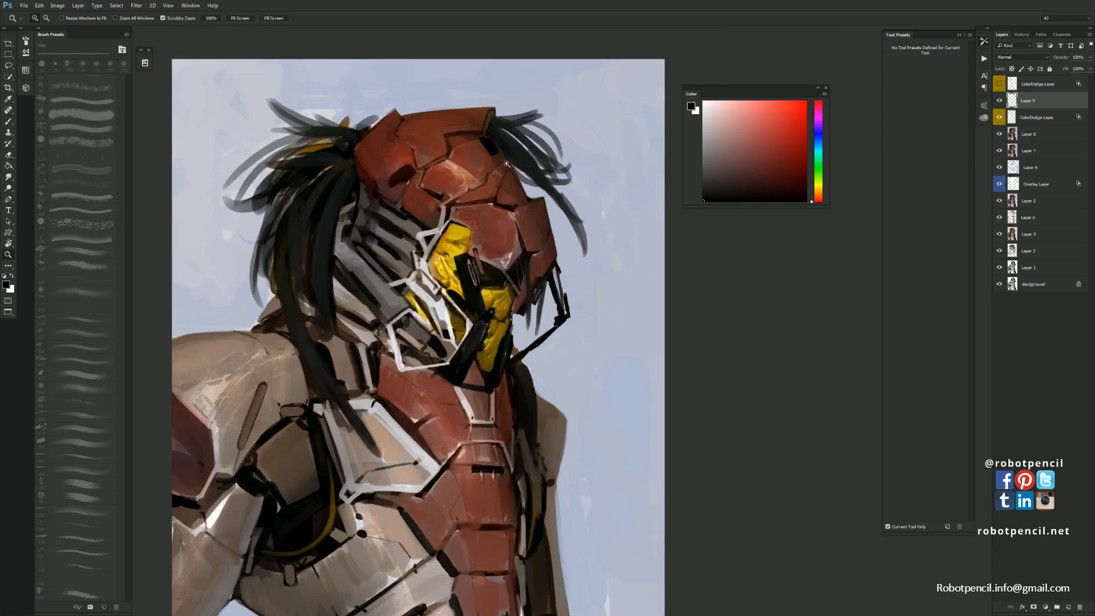
key(b)
alt+click(486, 142)
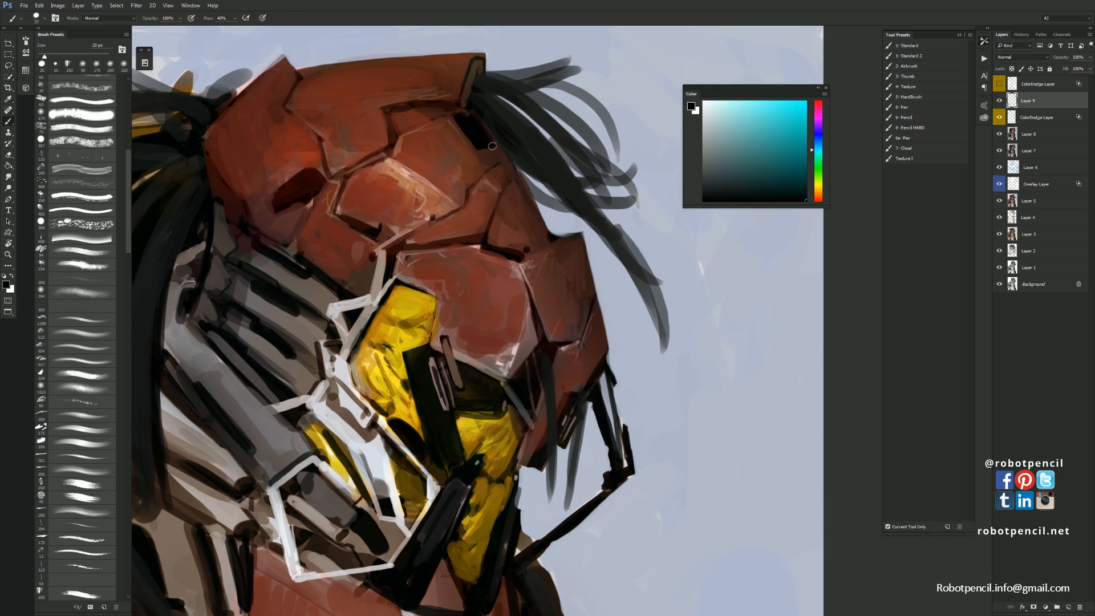
Darken the outer edge of the red collar just below the jaw with black and sampled dark brown
key(z)
alt+click(498, 191)
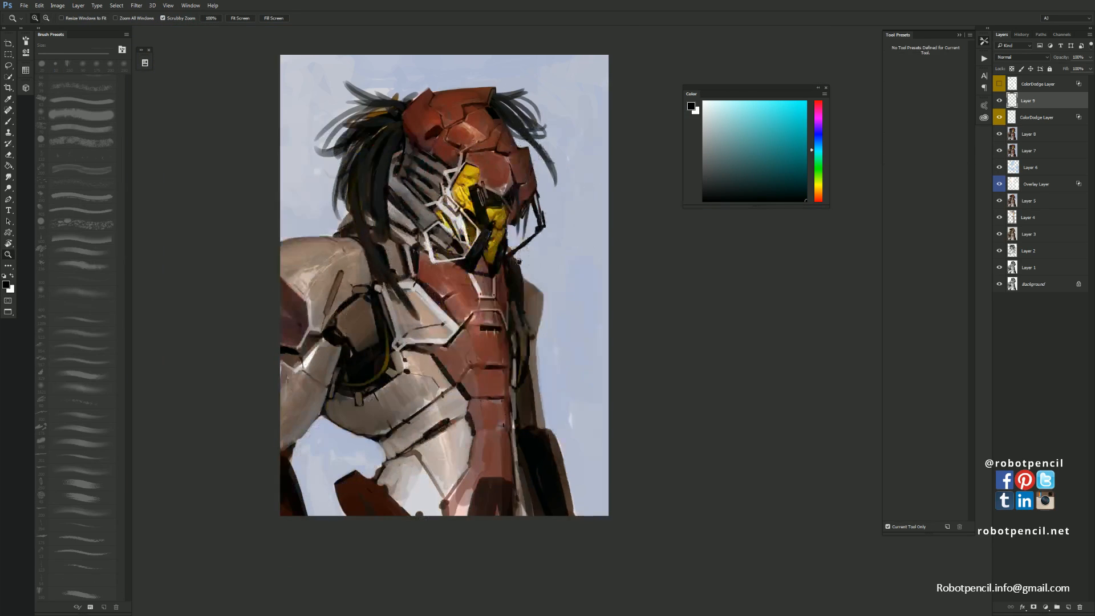
drag(519, 261, 537, 237)
key(b)
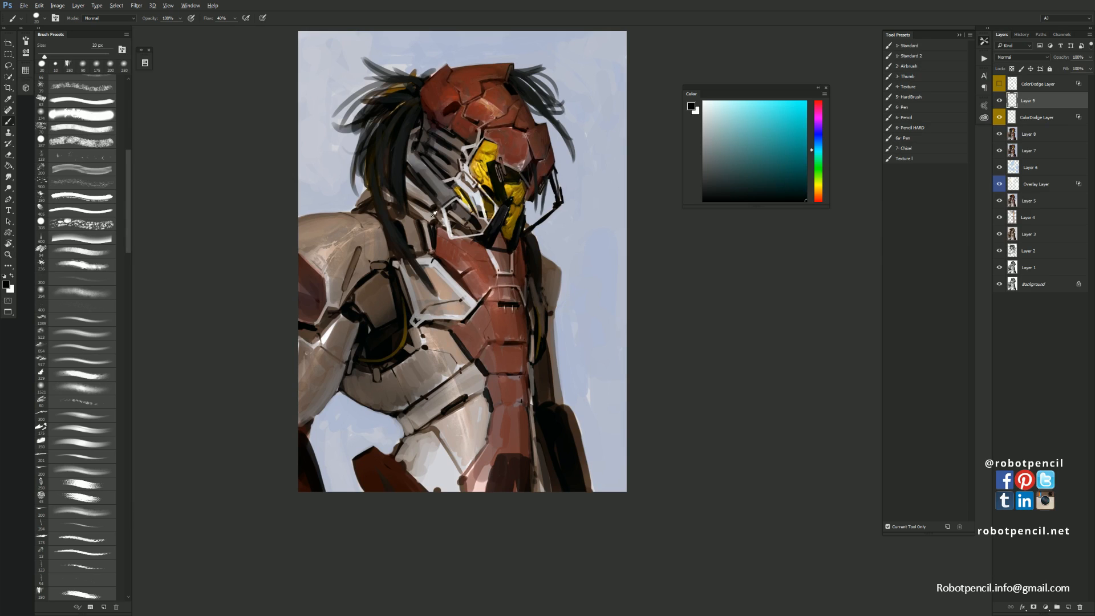
alt+click(433, 216)
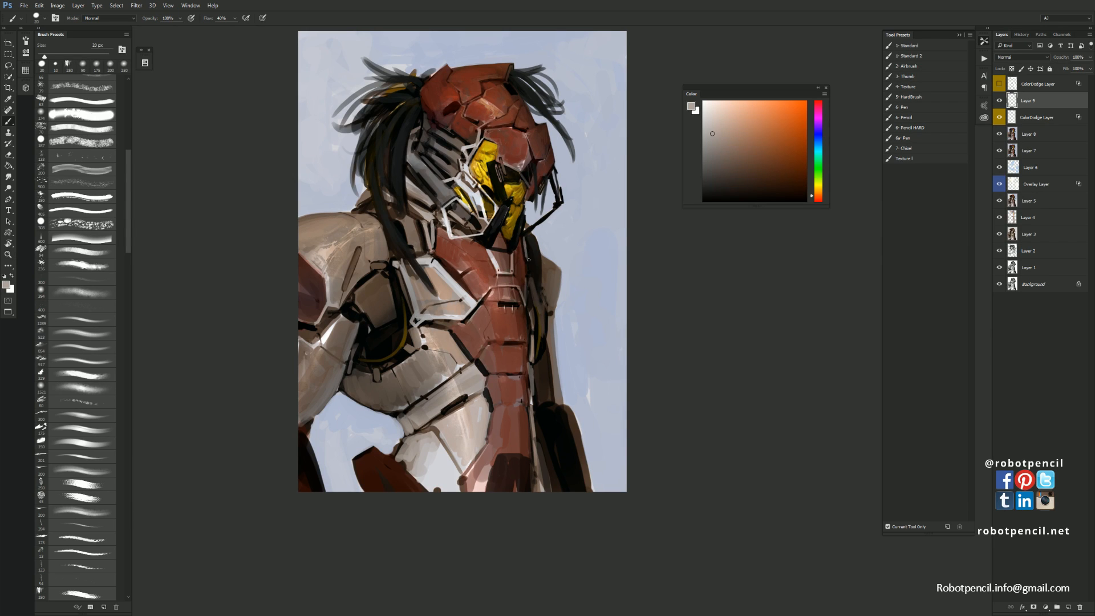
key(d)
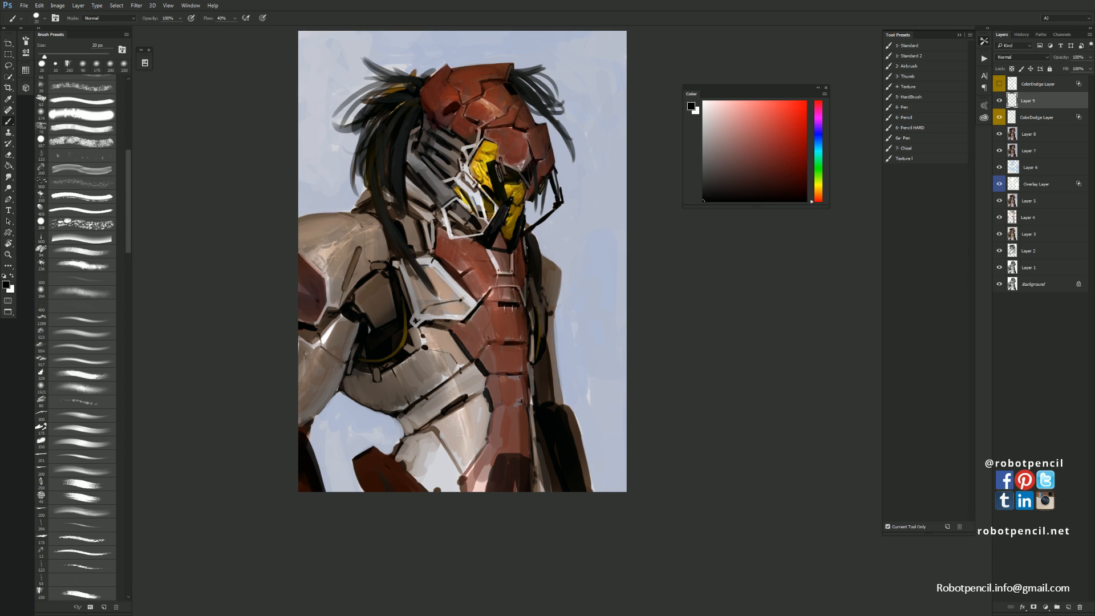
alt+click(529, 245)
alt+click(527, 245)
drag(525, 239, 525, 252)
alt+click(527, 251)
alt+click(527, 255)
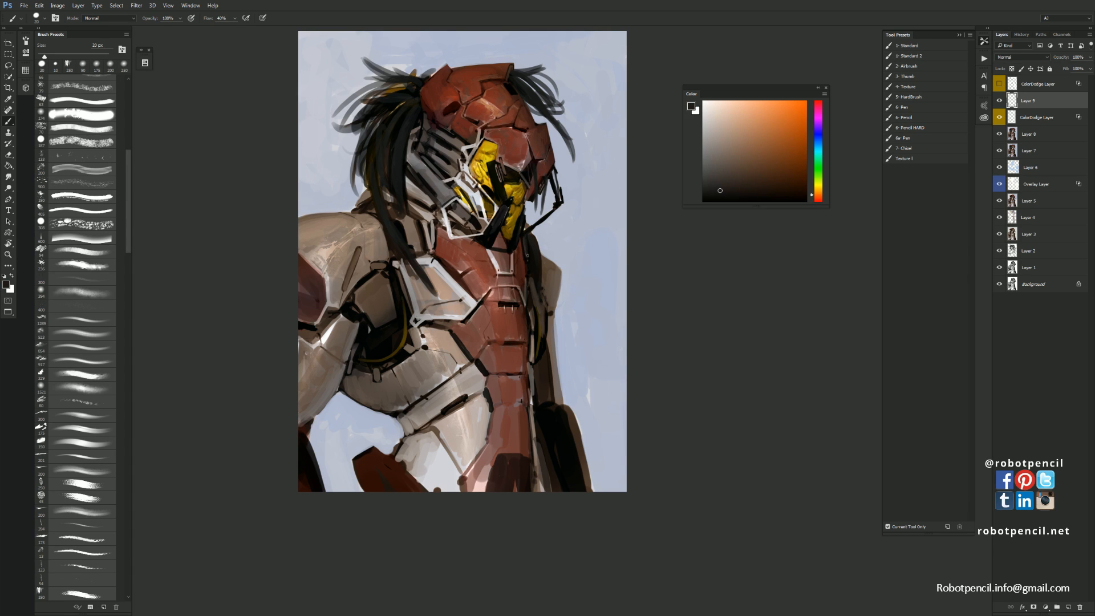
key(d)
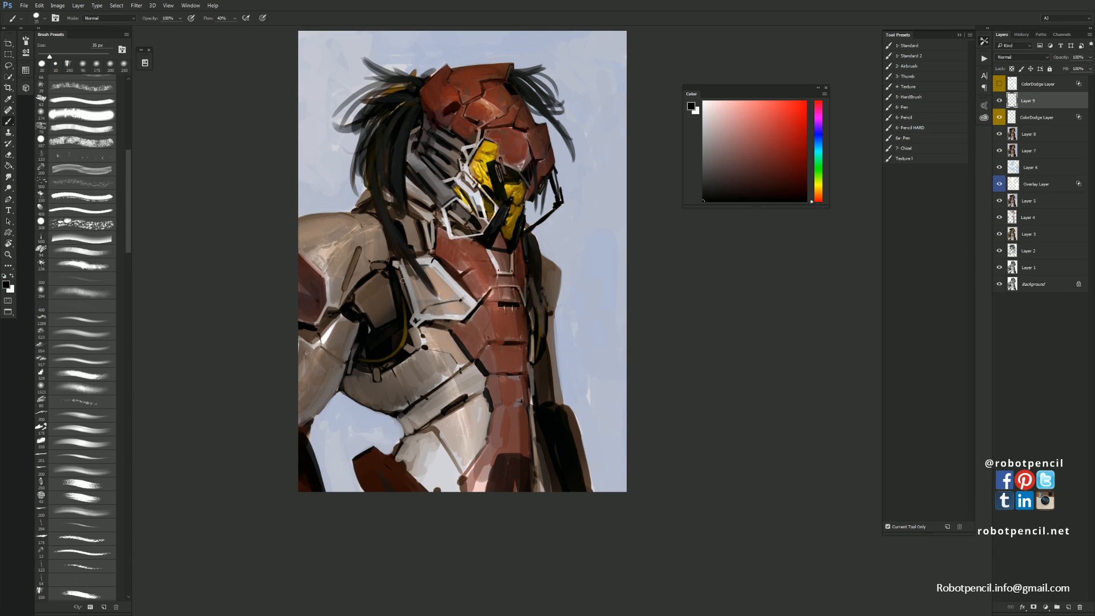
Touch up the beige chest panel inside the white frame with sampled and lightened tones, using brush sizes from 10 to 25 px
key(bracketleft)
key(bracketleft)
alt+click(481, 273)
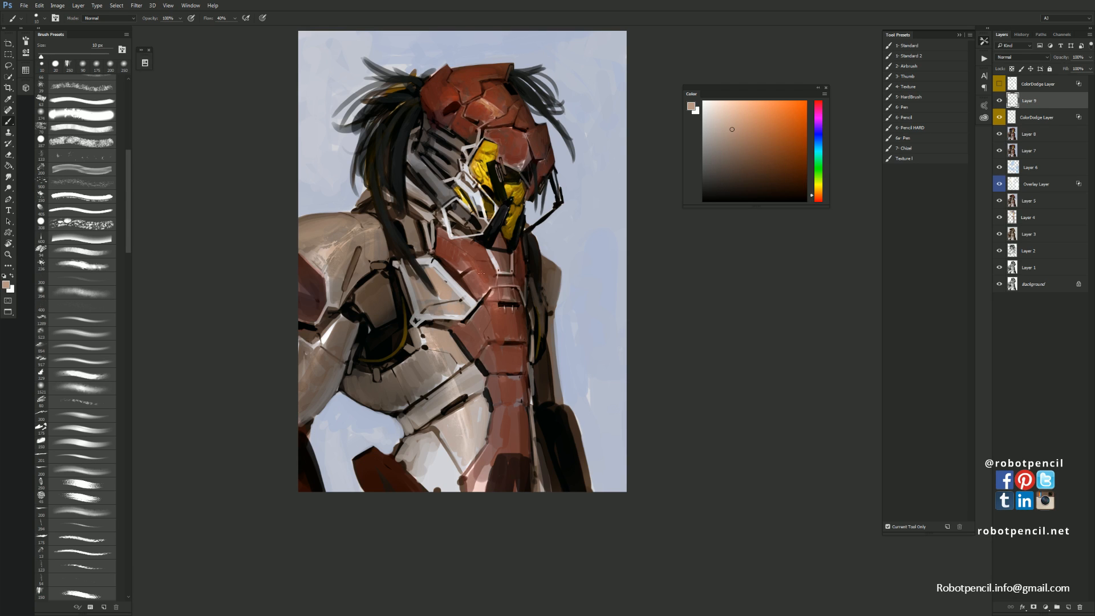
click(738, 110)
alt+click(440, 291)
key(bracketright)
key(bracketright)
key(bracketright)
alt+click(428, 272)
alt+click(420, 285)
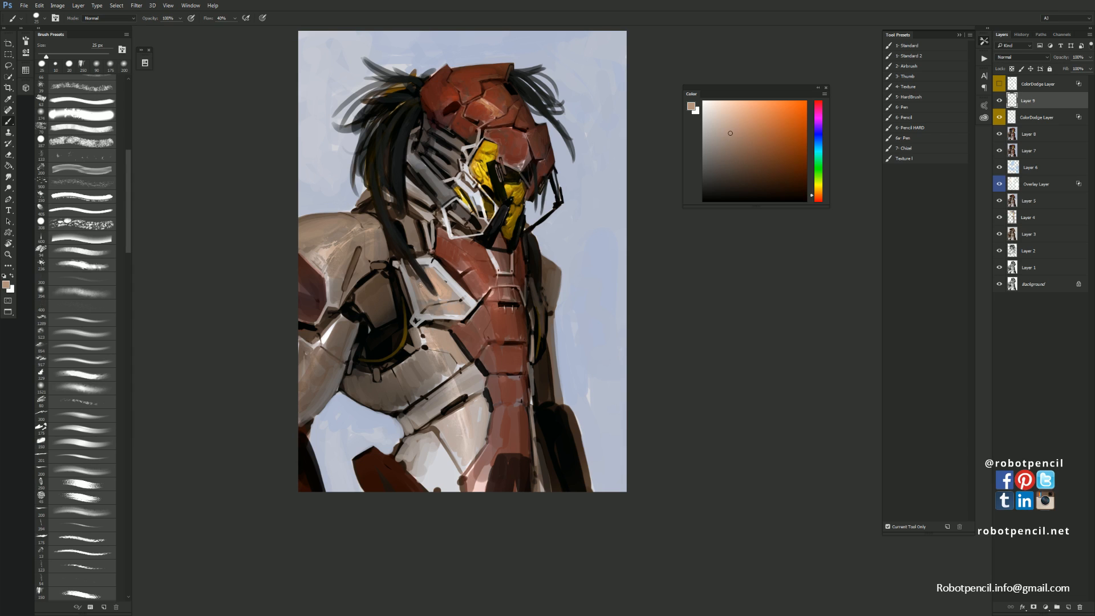
alt+click(421, 290)
alt+click(428, 289)
alt+click(454, 297)
Try a black line along the inner edge of the chest panel's white frame
key(d)
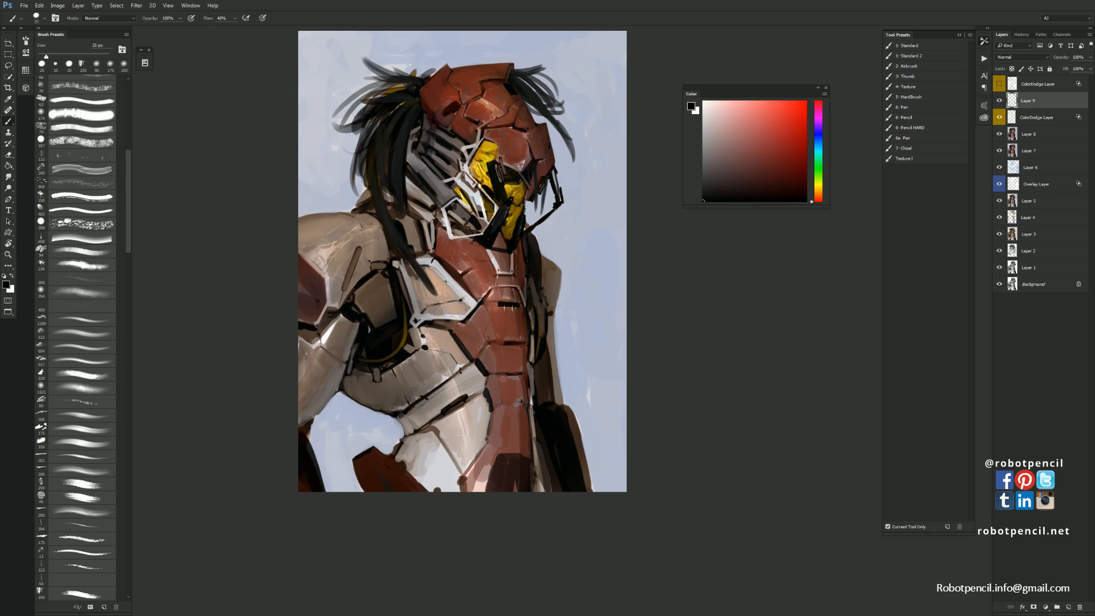
drag(430, 267, 463, 300)
key(ctrl+z)
Flip the canvas and clean up the upper edge of the chest panel's white frame and the neck strip with sampled light grey
key(F2)
key(z)
click(479, 294)
click(479, 293)
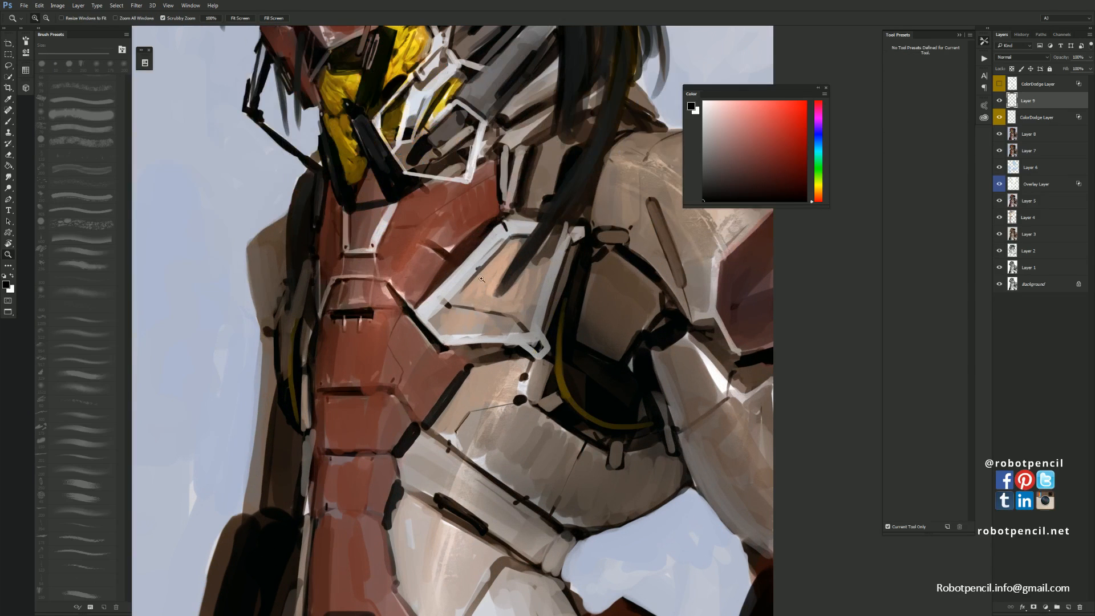
key(b)
alt+click(485, 251)
drag(498, 243, 458, 268)
drag(501, 223, 492, 232)
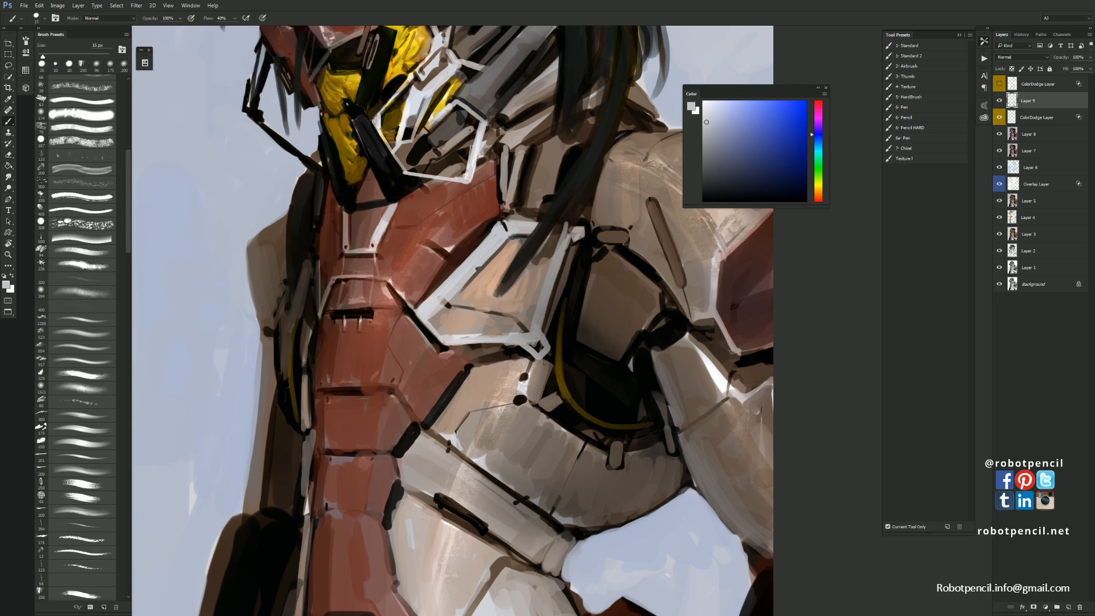
mouse_move(501, 194)
mouse_down()
mouse_move(493, 222)
mouse_move(498, 203)
mouse_move(508, 217)
mouse_move(506, 197)
mouse_up()
Flip the canvas and try light grey edge strokes down the outer side of the red chest plate
key(z)
mouse_move(508, 255)
mouse_down()
mouse_move(508, 279)
mouse_move(484, 313)
mouse_move(501, 270)
mouse_move(485, 286)
mouse_up()
key(ctrl+shift+h)
click(489, 286)
click(490, 285)
key(b)
alt+click(498, 267)
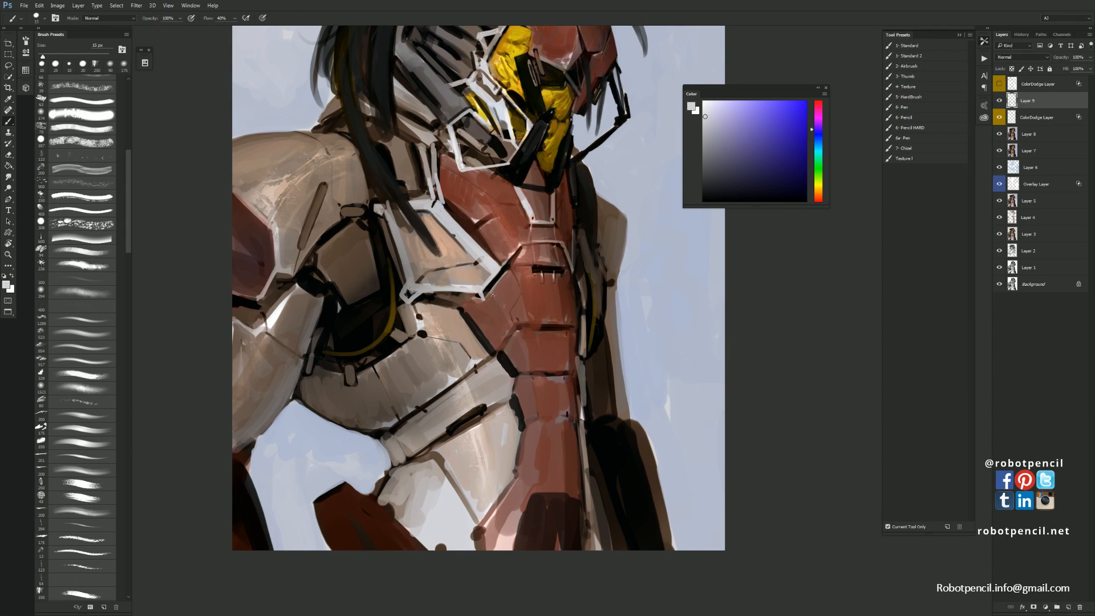
drag(576, 267, 578, 295)
drag(574, 268, 578, 302)
key(ctrl+alt+z)
key(ctrl+alt+z)
Touch up the outer side of the red chest plate with dark brown and near-black sampled from the shadow beside it
alt+click(587, 284)
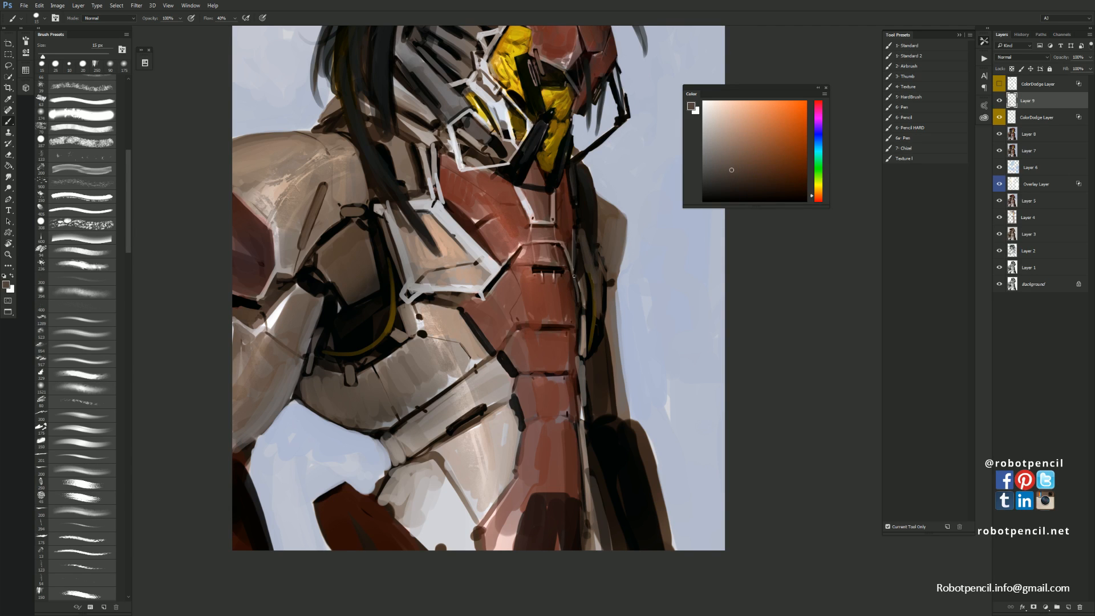
alt+click(578, 317)
alt+click(578, 319)
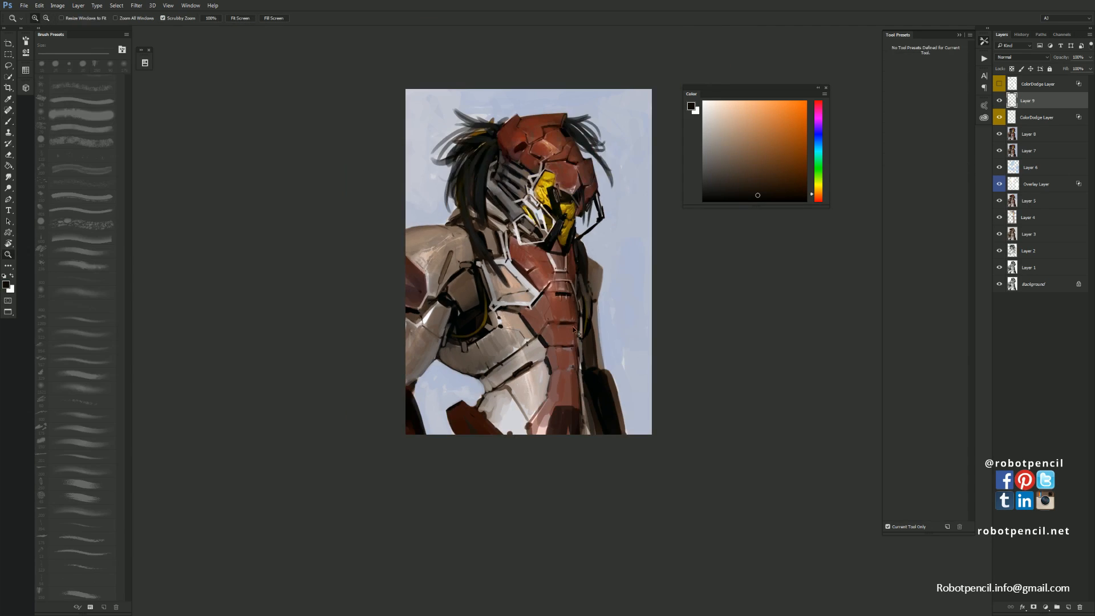
Flip the canvas and refine the seam above the chest slot with black and sampled pinkish strokes, adding a stroke on the dark forearm
key(F2)
click(509, 291)
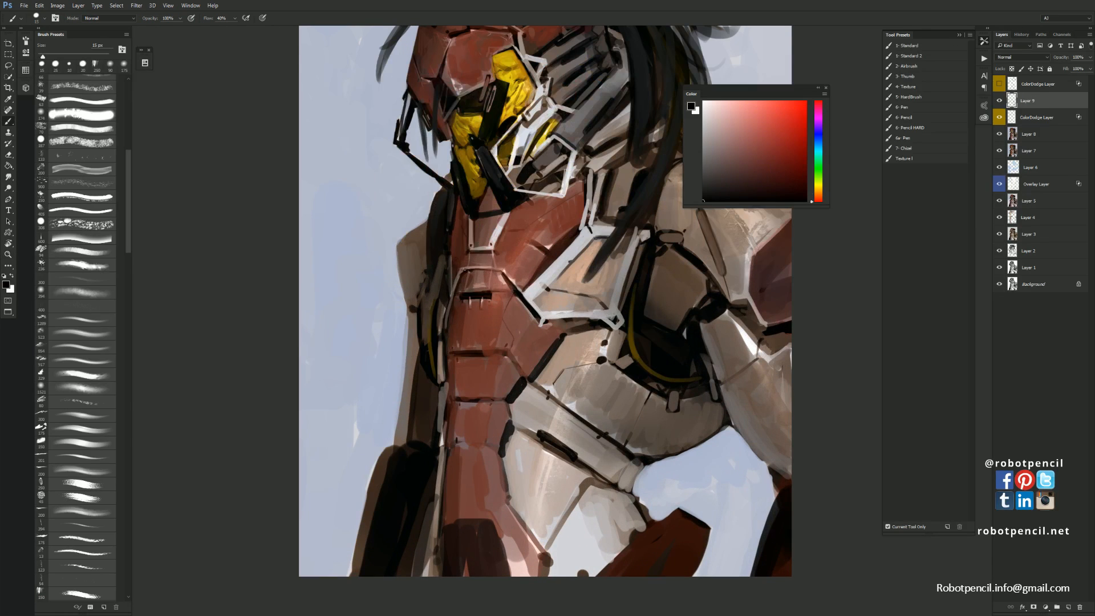
drag(463, 270, 506, 270)
alt+click(496, 264)
alt+click(494, 265)
mouse_move(501, 270)
mouse_down()
mouse_move(468, 267)
mouse_move(510, 285)
mouse_up()
mouse_move(401, 435)
mouse_down()
mouse_move(405, 401)
mouse_move(398, 469)
mouse_up()
key(h)
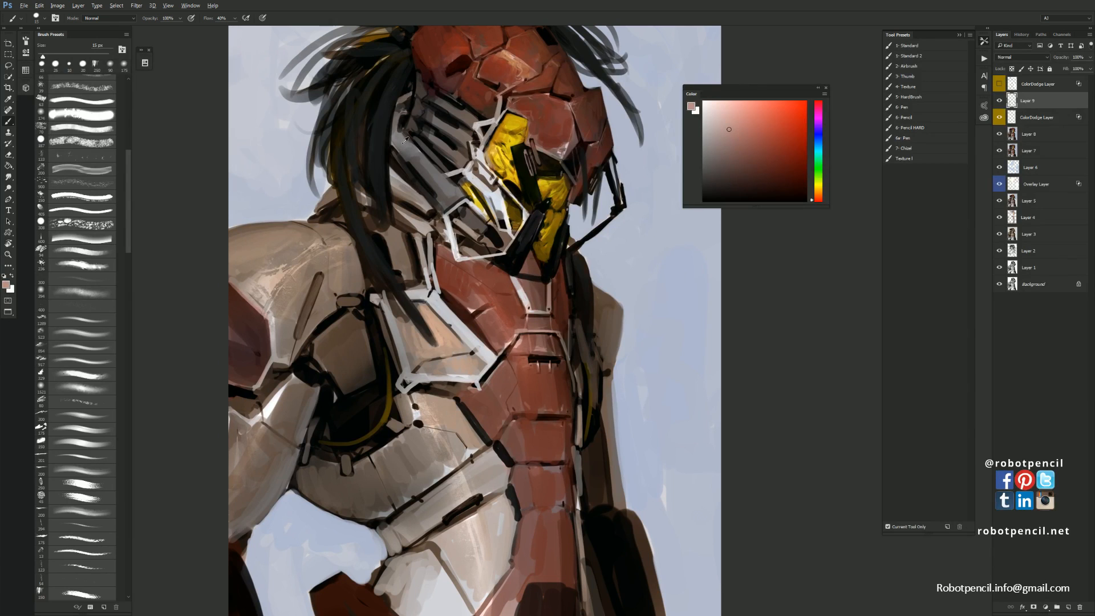
Paint the large grey neck tube beside the hair with sampled grey at a larger brush size and add black accents
alt+click(405, 139)
key(bracketright)
key(bracketright)
key(bracketright)
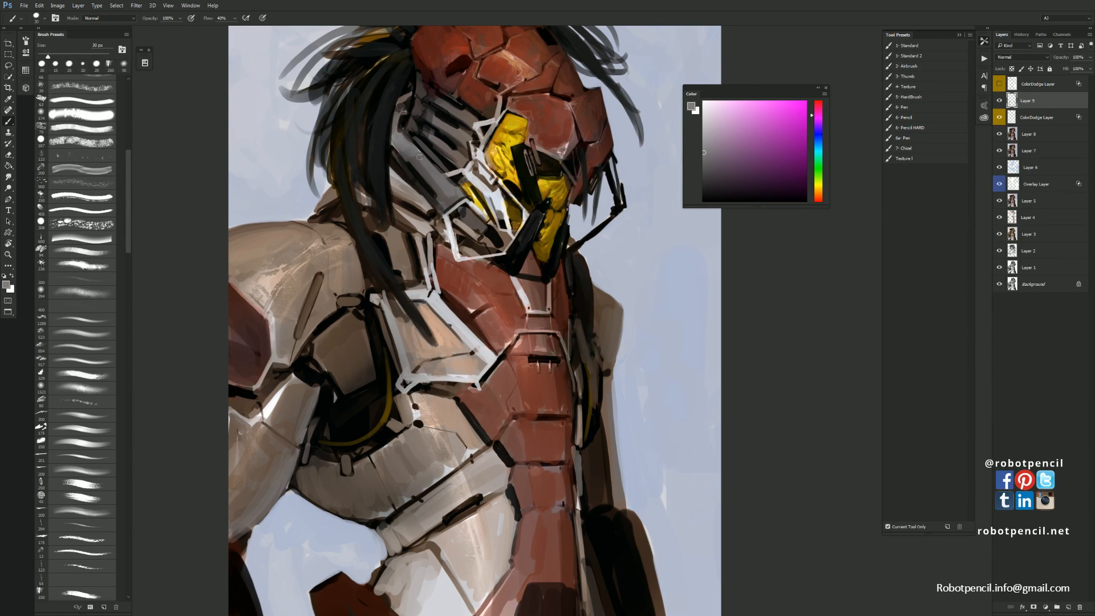
mouse_move(420, 157)
mouse_down()
mouse_move(435, 175)
mouse_move(417, 151)
mouse_up()
key(d)
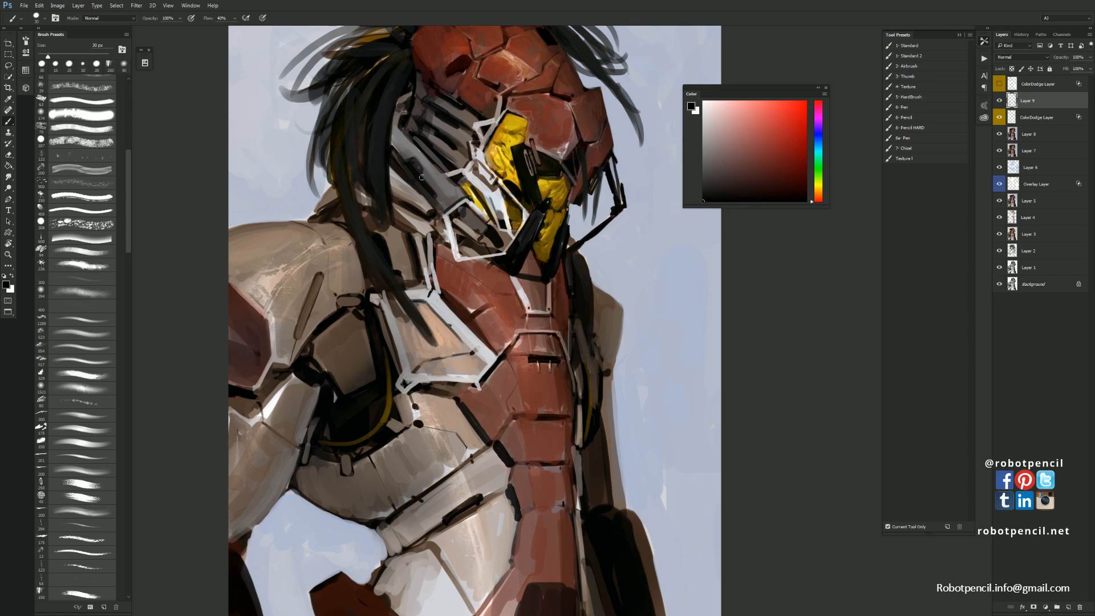
key(z)
alt+click(456, 222)
alt+click(456, 222)
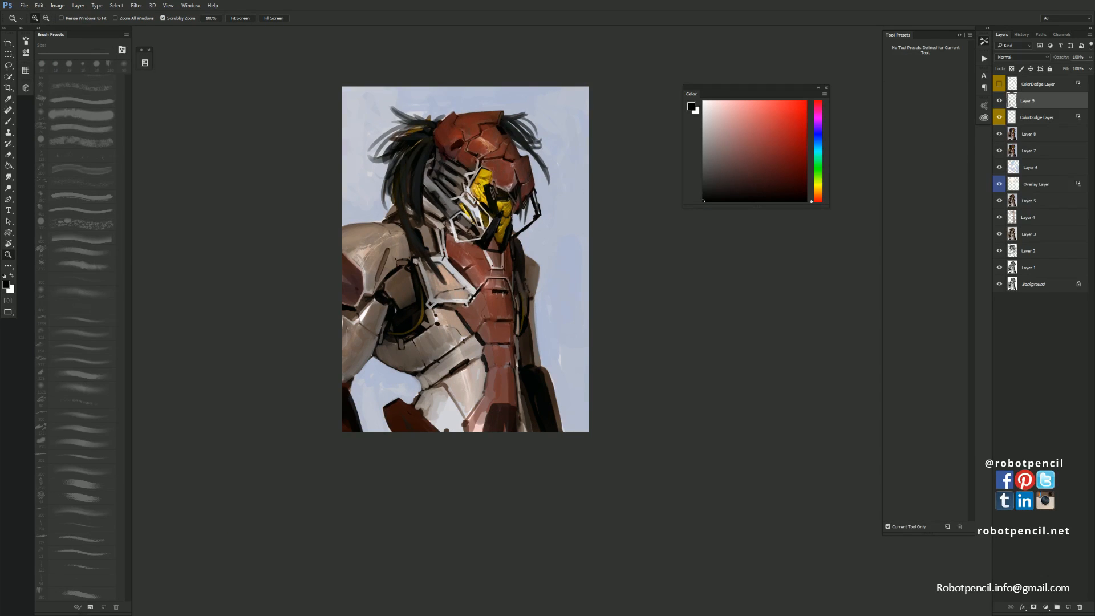
Flip the canvas and paint a rounded detail on the grey neck tube with grey sampled from it
key(F2)
click(499, 205)
click(499, 206)
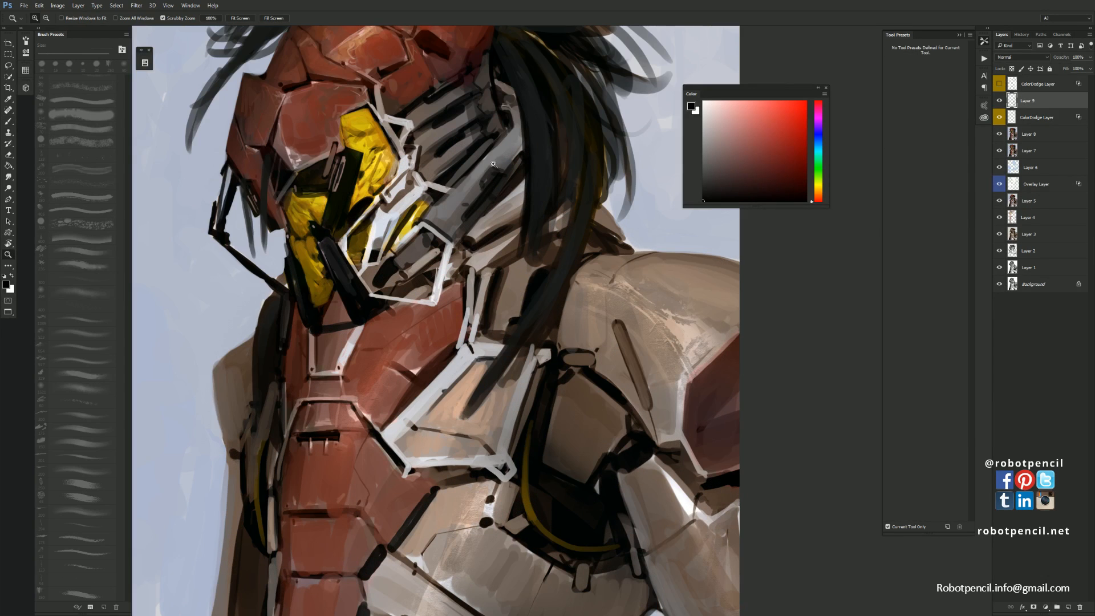
key(b)
alt+click(489, 177)
drag(490, 177, 490, 187)
key(z)
alt+click(505, 230)
alt+click(505, 230)
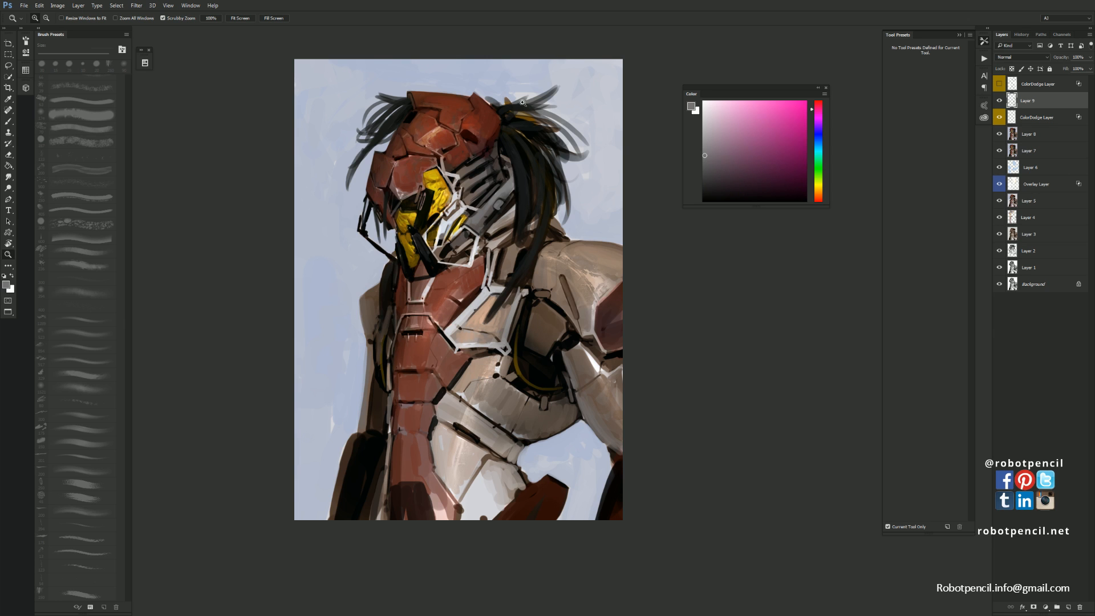
Refine the white jaw frame beside the yellow face area with thin strokes of sampled near-white
click(455, 226)
click(456, 224)
key(b)
alt+click(428, 219)
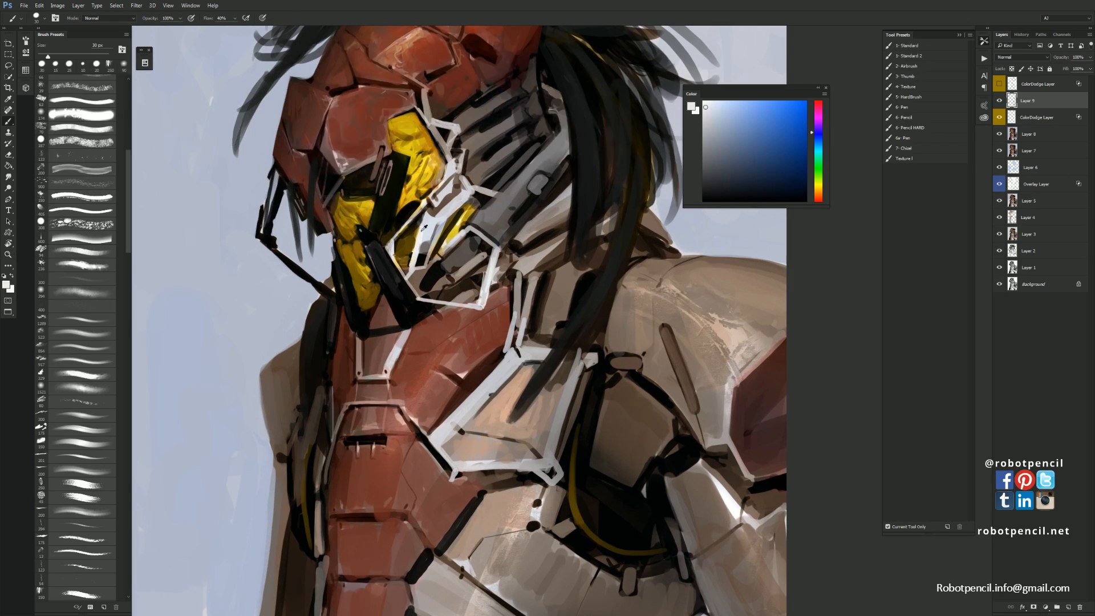
key(bracketleft)
key(bracketleft)
key(bracketleft)
drag(424, 214, 408, 270)
key(ctrl+z)
drag(424, 214, 406, 274)
drag(427, 206, 409, 269)
drag(424, 205, 393, 243)
mouse_move(425, 204)
mouse_down()
mouse_move(388, 247)
mouse_move(393, 257)
mouse_up()
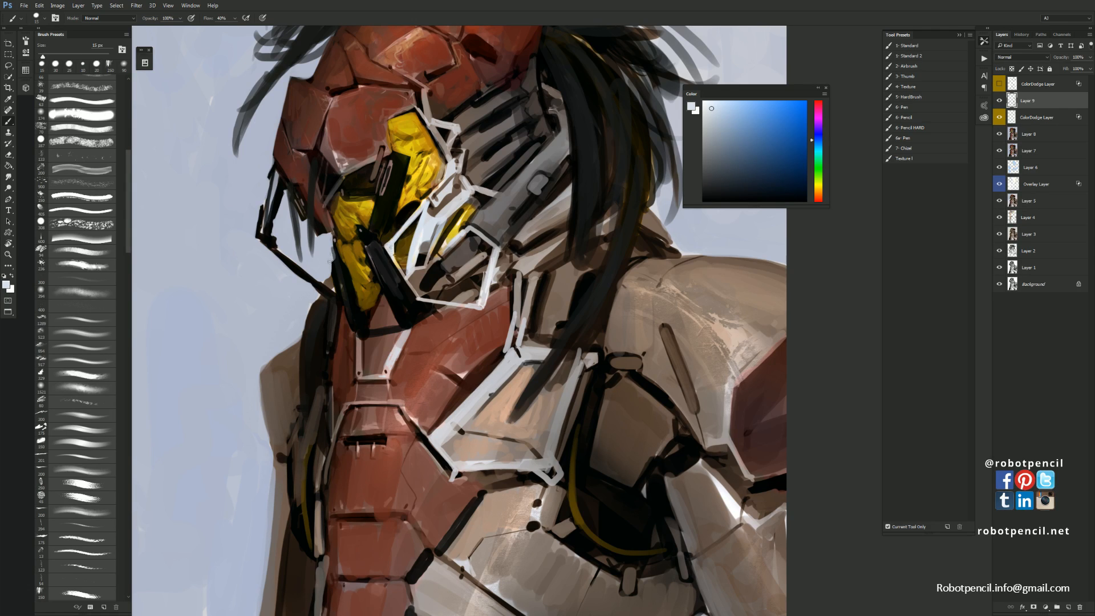
Touch up the seam between the front red faceplates with a small brush and sampled muted brown
key(d)
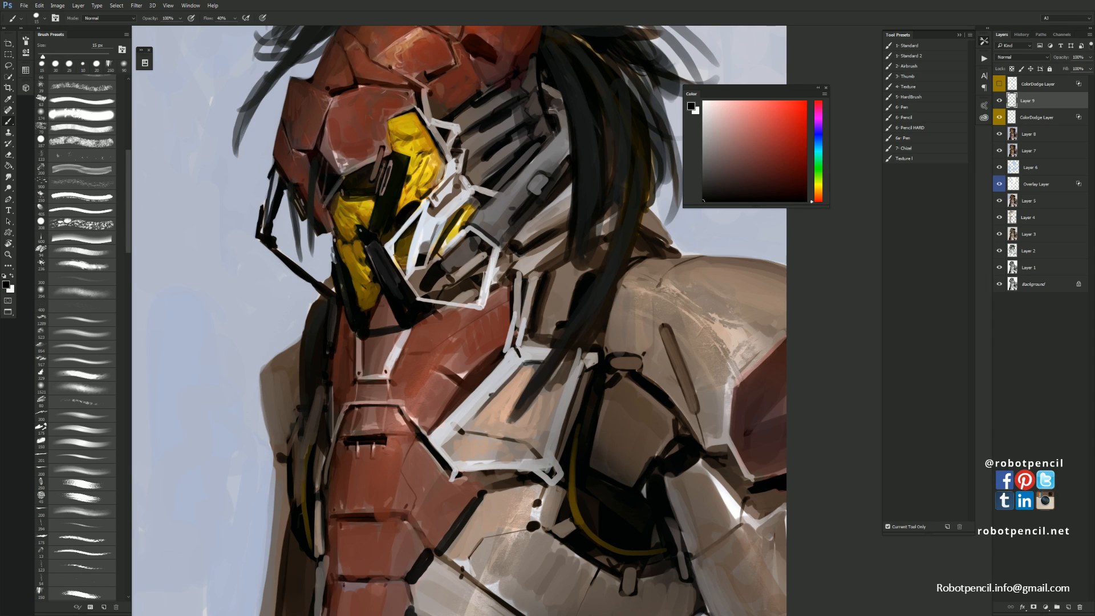
drag(372, 137, 438, 220)
ctrl+click(438, 220)
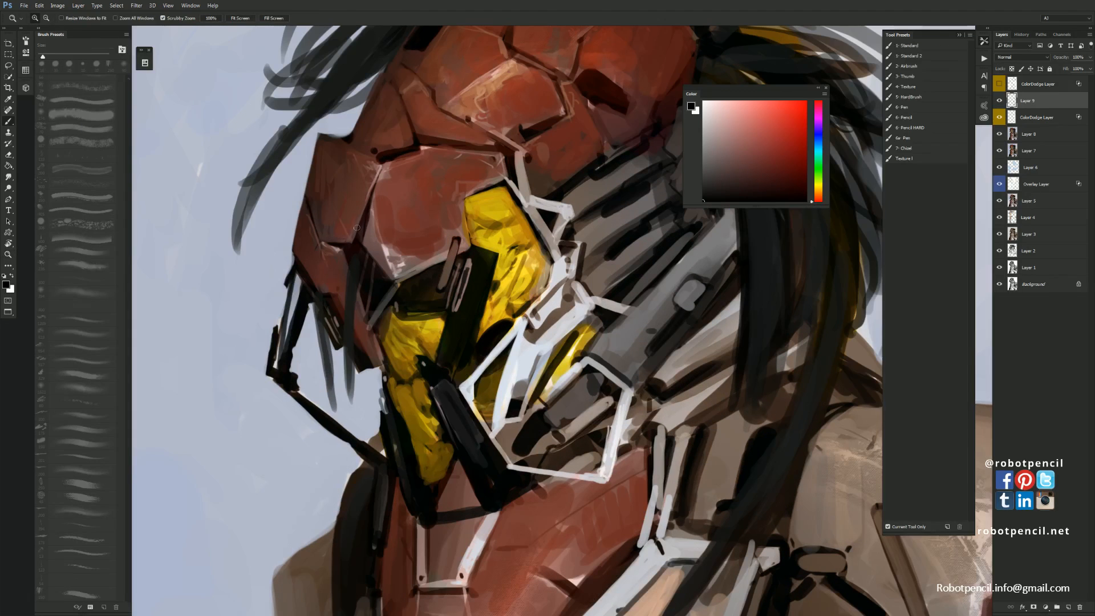
alt+click(373, 227)
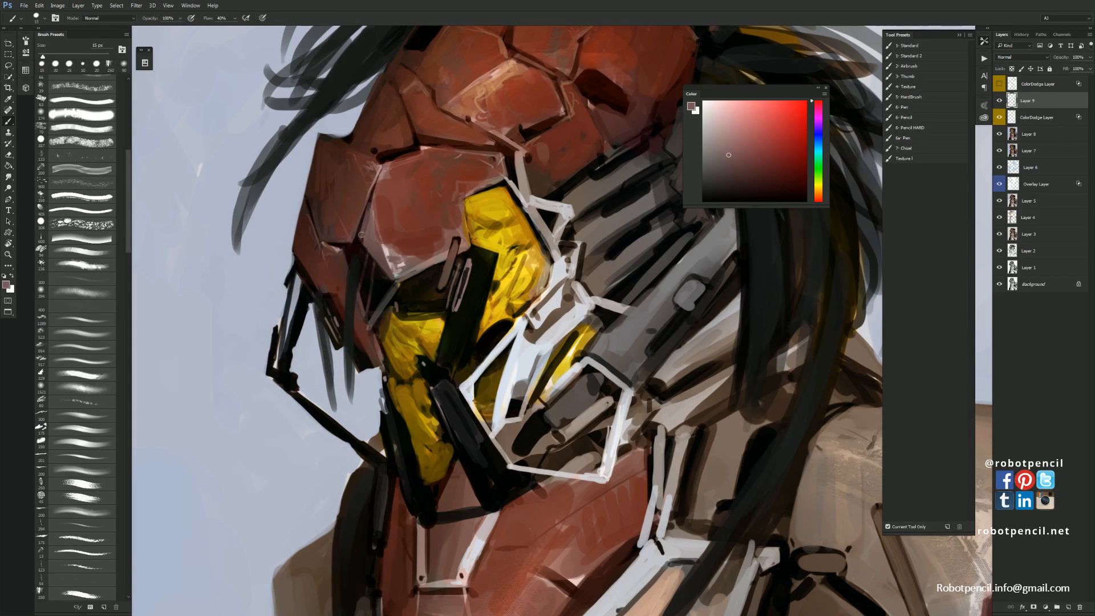
key(bracketleft)
key(bracketleft)
key(bracketleft)
drag(347, 249, 360, 243)
key(z)
alt+click(402, 294)
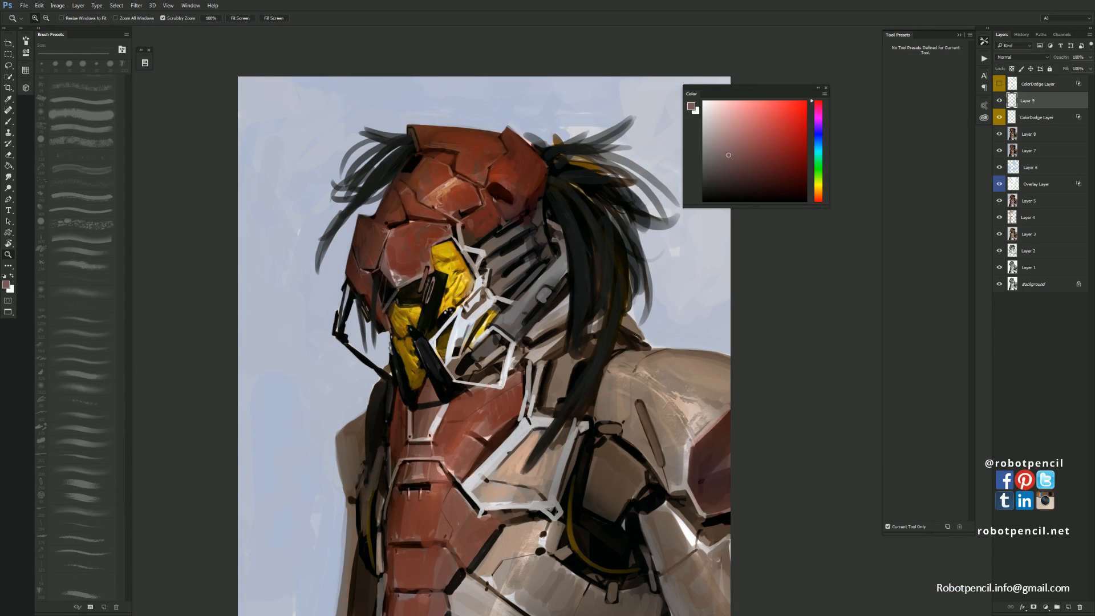
Flip the canvas and refine the area around the dark slot on the rear helmet plate with sampled reds and dark brown
key(F2)
drag(469, 298, 445, 306)
click(477, 180)
key(b)
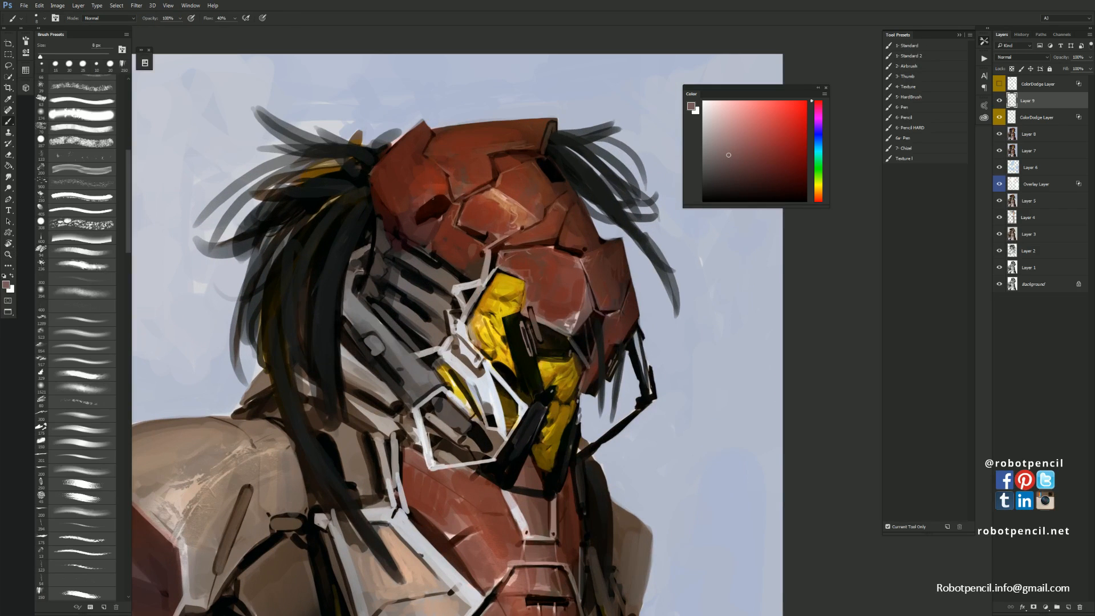
alt+click(440, 189)
mouse_move(416, 214)
mouse_down()
mouse_move(417, 224)
mouse_move(446, 225)
mouse_move(416, 227)
mouse_up()
alt+click(437, 217)
alt+click(415, 211)
key(bracketright)
key(bracketright)
key(bracketright)
alt+click(399, 216)
drag(425, 226, 416, 213)
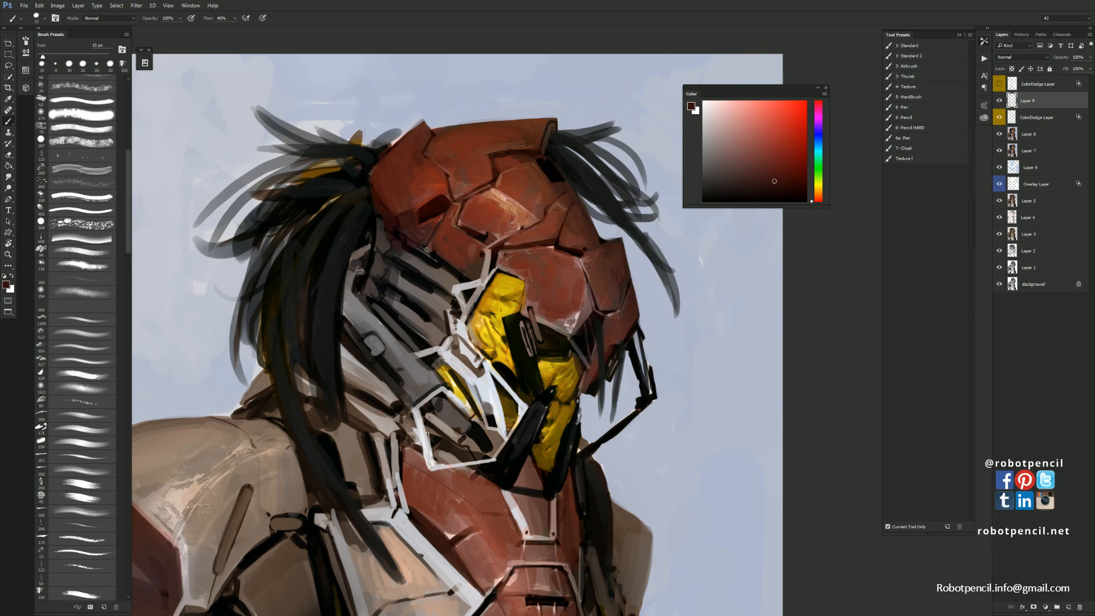
Paint a thin black seam across the upper helmet plates, sample the plate's red, and flip the canvas
key(d)
key(bracketleft)
key(bracketleft)
drag(450, 175, 475, 161)
alt+click(471, 164)
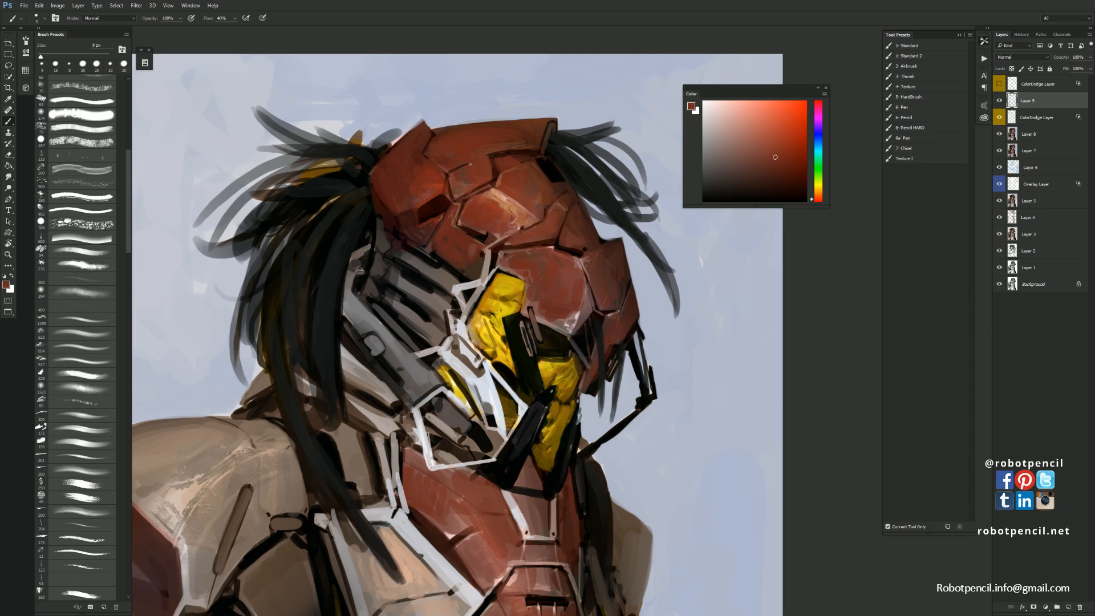
key(z)
alt+click(461, 206)
alt+click(465, 215)
alt+click(468, 227)
key(ctrl+shift+h)
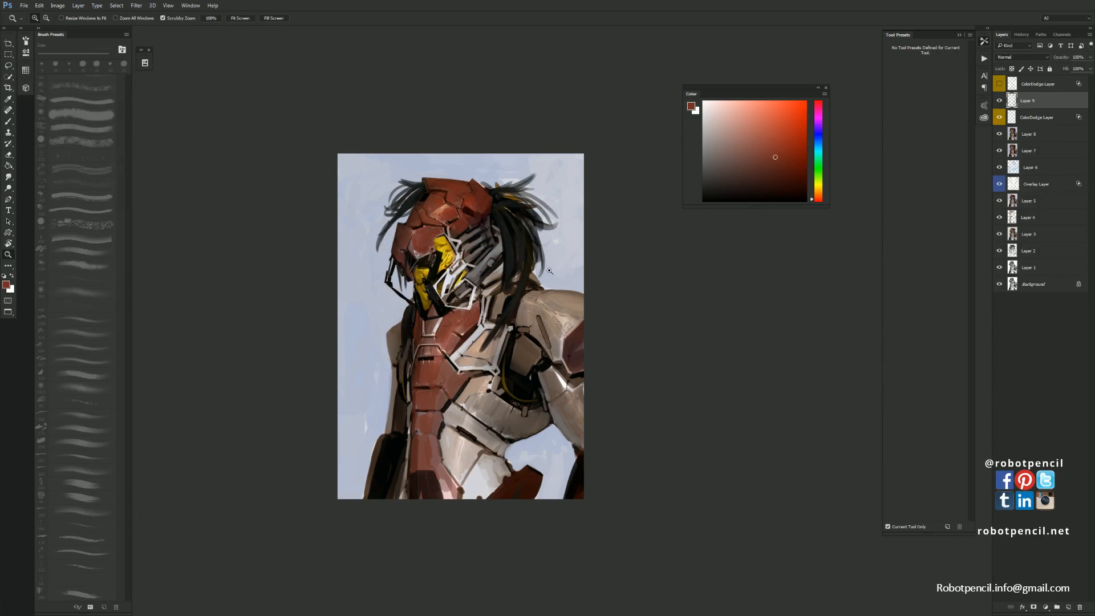
Paint small pinkish highlights and red touch-ups along the upper helmet plate seams with sampled colours
click(484, 228)
click(486, 230)
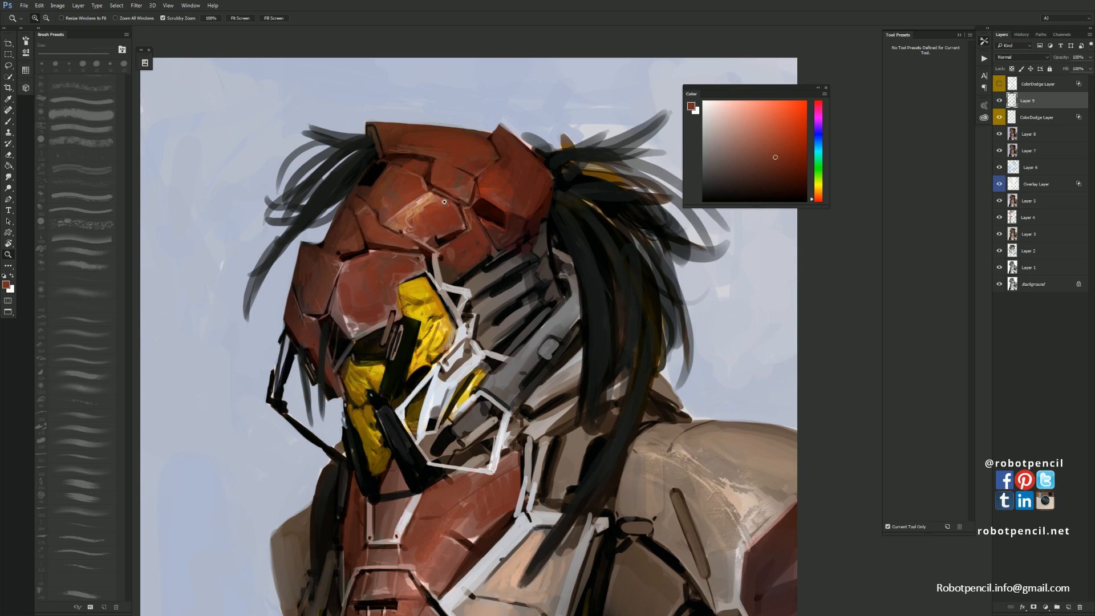
drag(438, 223, 465, 196)
key(b)
alt+click(446, 176)
alt+click(445, 174)
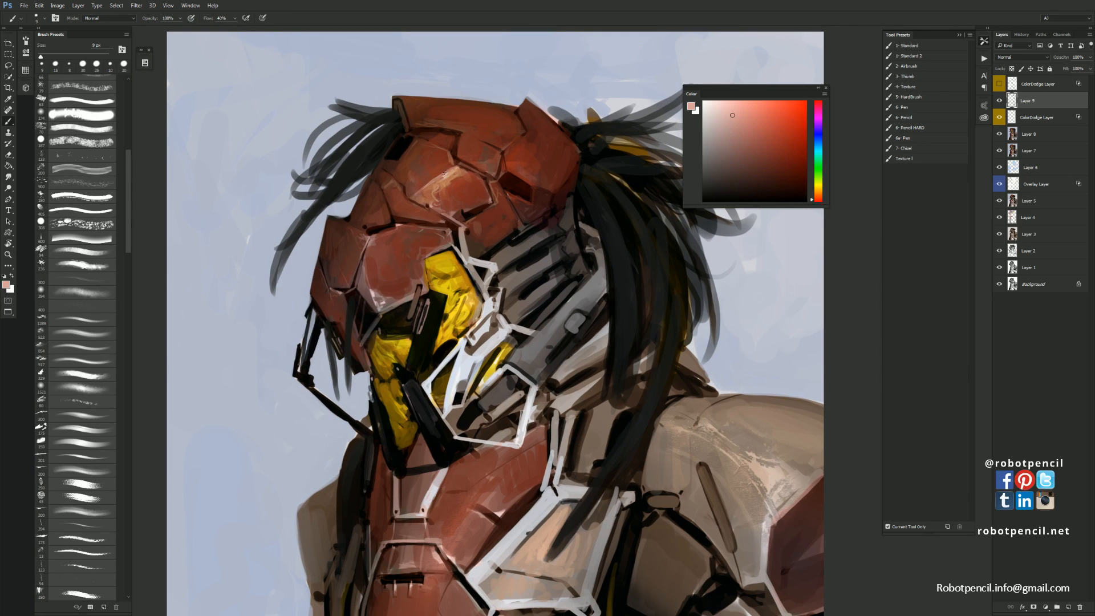
drag(447, 152, 451, 166)
alt+click(447, 154)
alt+click(453, 195)
drag(449, 182, 450, 174)
key(z)
alt+click(467, 235)
alt+click(467, 235)
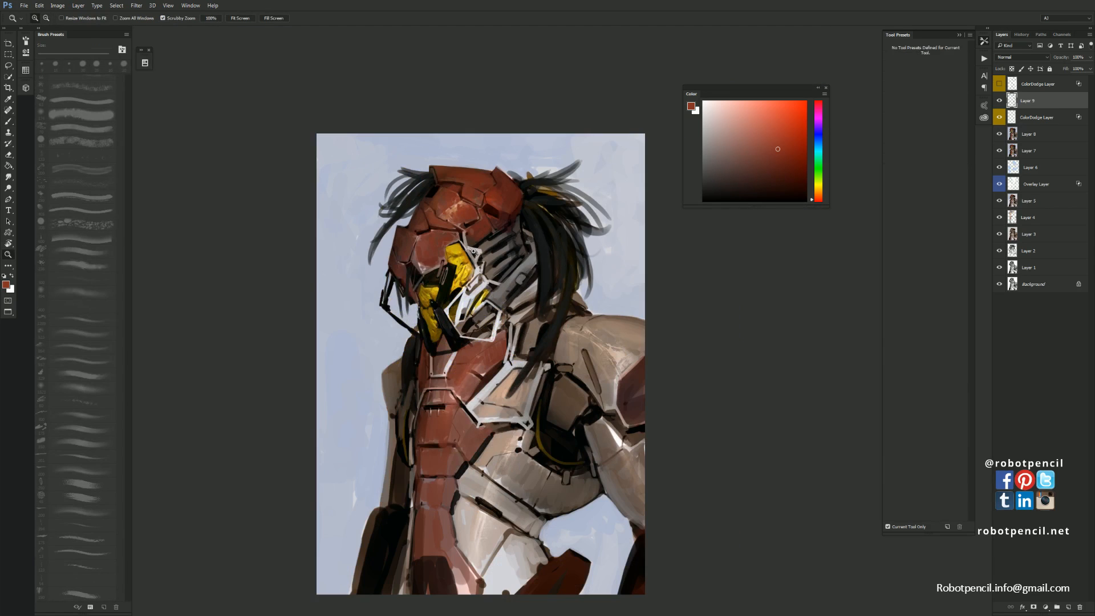
Flip the canvas and refine the edge of the central helmet plate with sampled peach and brownish red
key(F2)
key(b)
scroll(524, 220, up, 2)
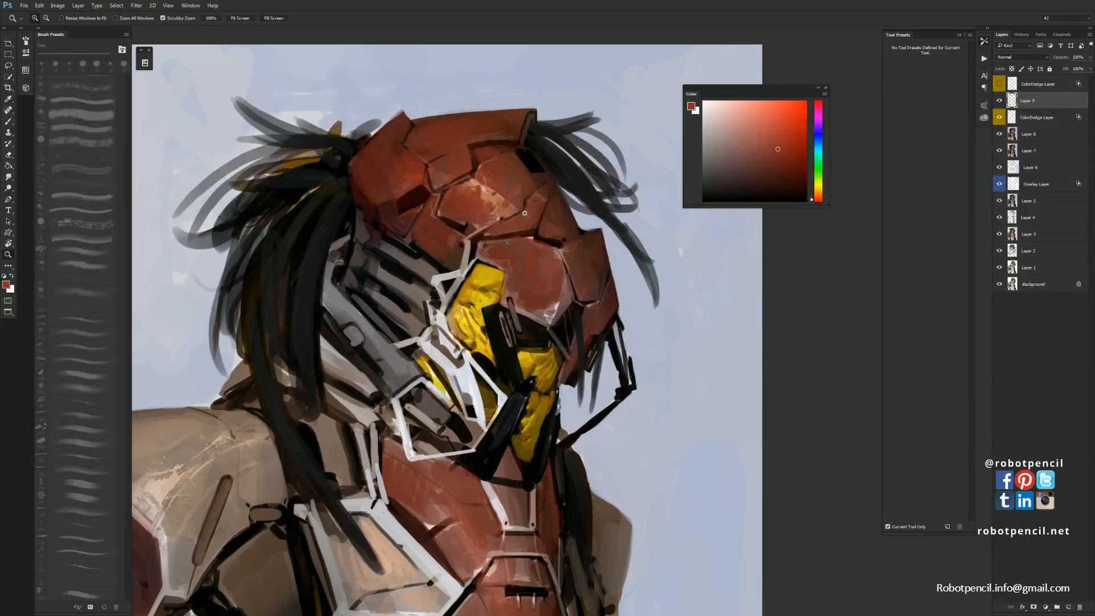
alt+click(484, 192)
drag(514, 218, 507, 215)
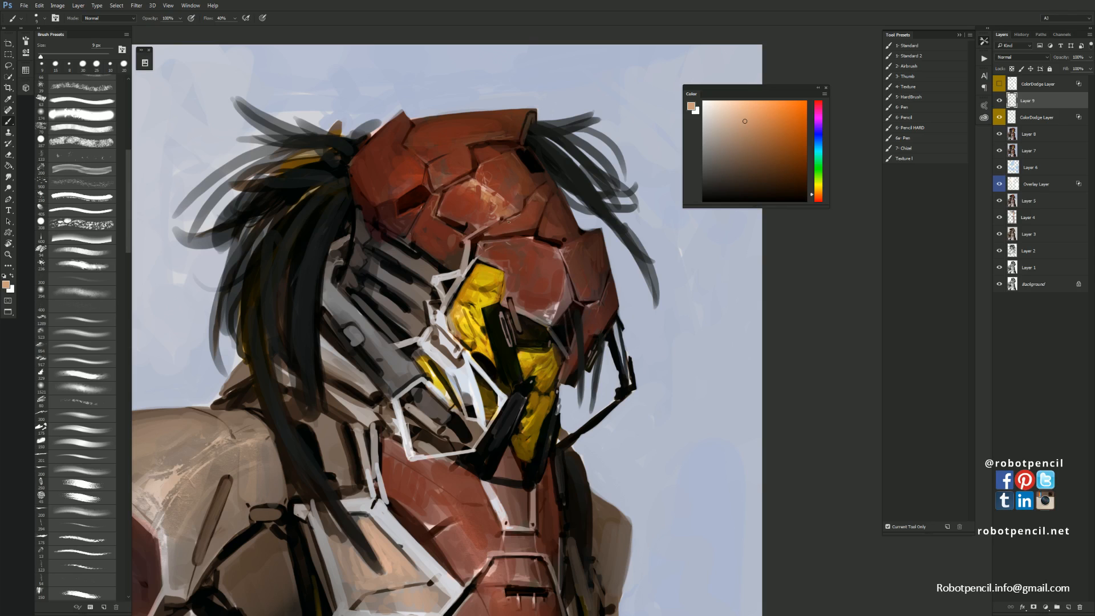
alt+click(509, 221)
alt+click(514, 223)
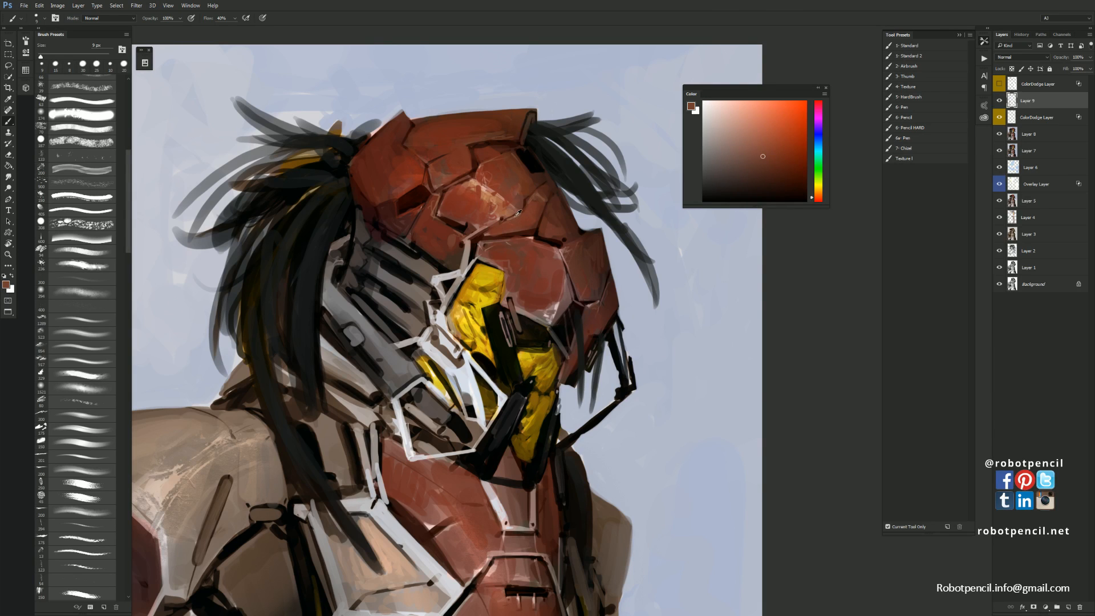
alt+click(514, 219)
Darken the gap between the helmet and the hair with black details and broad strokes of sampled near-black
key(d)
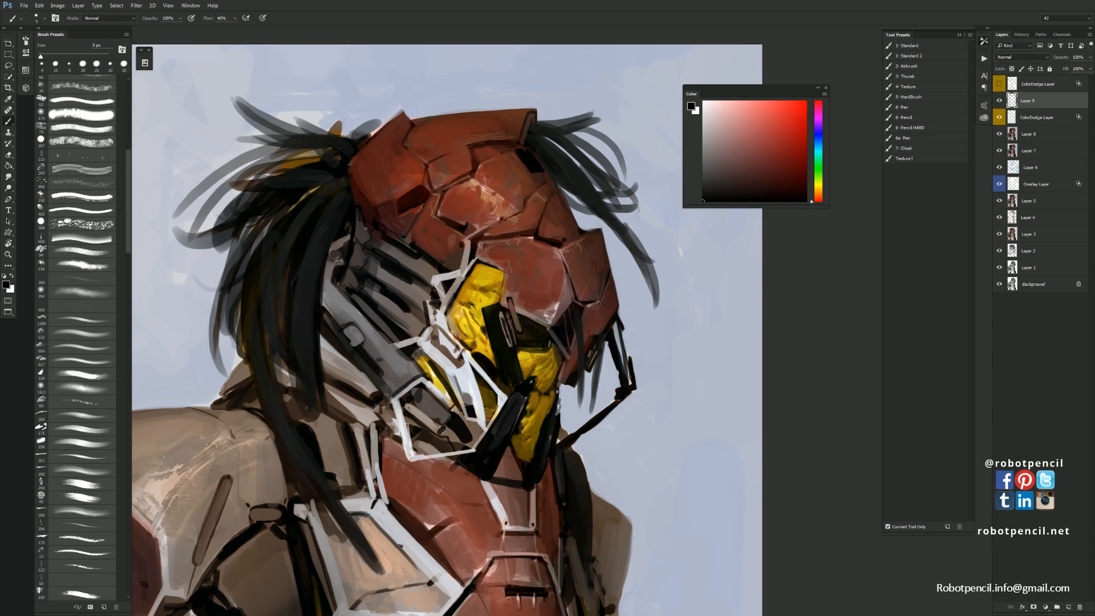
mouse_move(361, 223)
mouse_down()
mouse_move(406, 247)
mouse_move(361, 258)
mouse_up()
mouse_move(343, 241)
mouse_down()
mouse_move(376, 220)
mouse_move(373, 250)
mouse_up()
alt+click(376, 205)
key(bracketright)
key(bracketright)
key(bracketright)
key(bracketright)
key(bracketright)
key(bracketright)
key(bracketright)
drag(383, 206, 369, 266)
drag(379, 208, 371, 248)
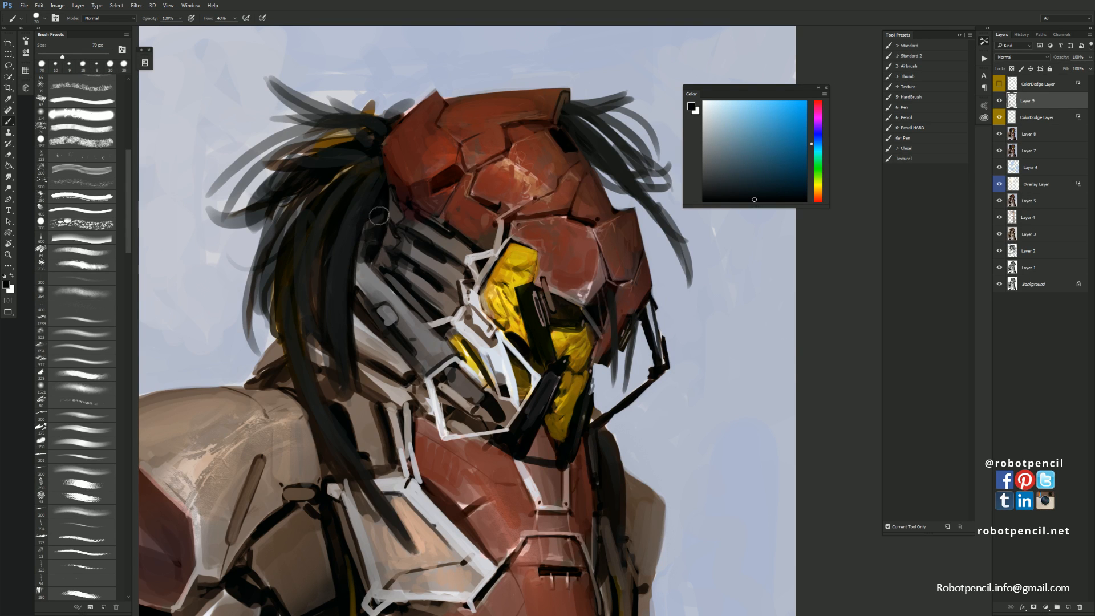
Sample near-white from the jaw frame and touch up the frame beside the yellow face area with a smaller brush
alt+click(390, 305)
alt+click(390, 305)
drag(503, 381, 499, 290)
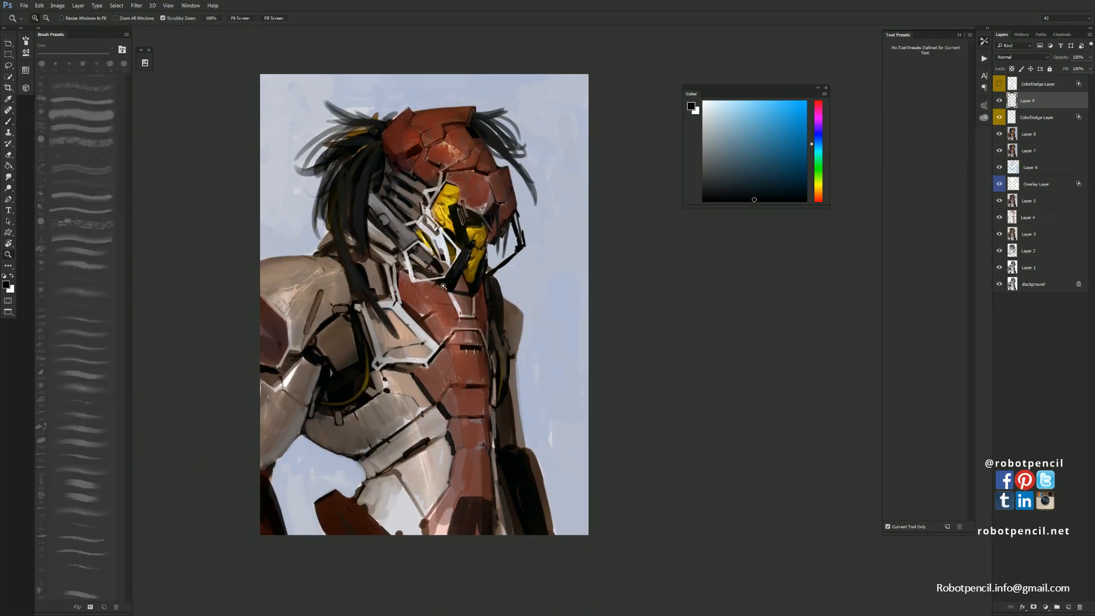
ctrl+click(444, 287)
ctrl+click(443, 287)
alt+click(450, 209)
key(bracketleft)
key(bracketleft)
key(bracketleft)
key(bracketleft)
key(bracketleft)
key(bracketleft)
key(bracketleft)
key(bracketleft)
key(bracketleft)
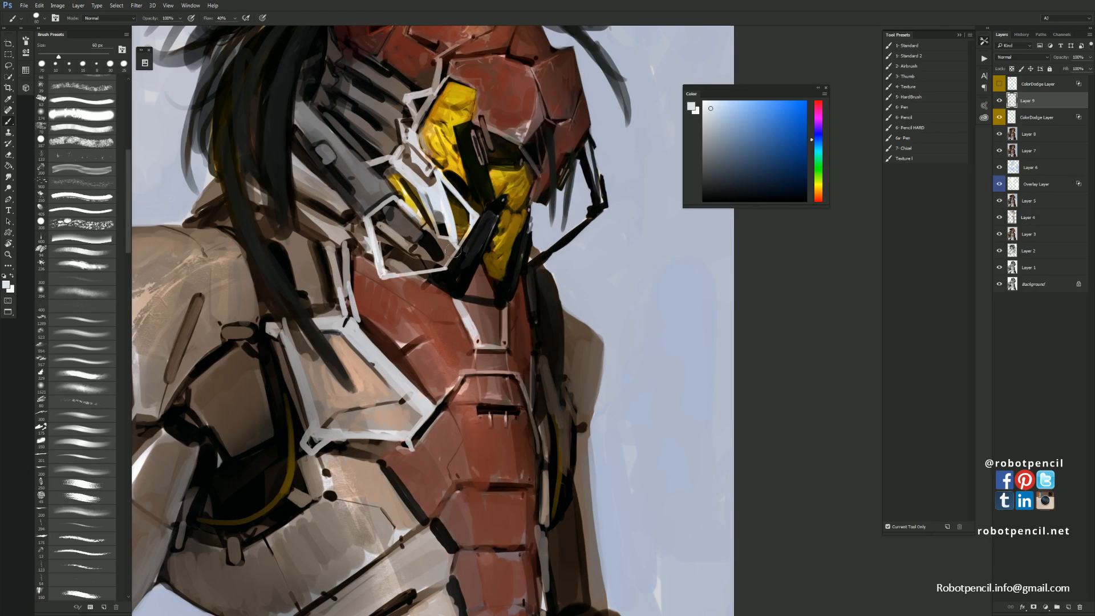
drag(452, 239, 444, 200)
Smooth the background in front of the face and chest with sampled pale blue-grey, using a 100 px brush for broad areas
drag(642, 223, 519, 353)
alt+click(535, 216)
alt+click(534, 216)
drag(531, 203, 535, 176)
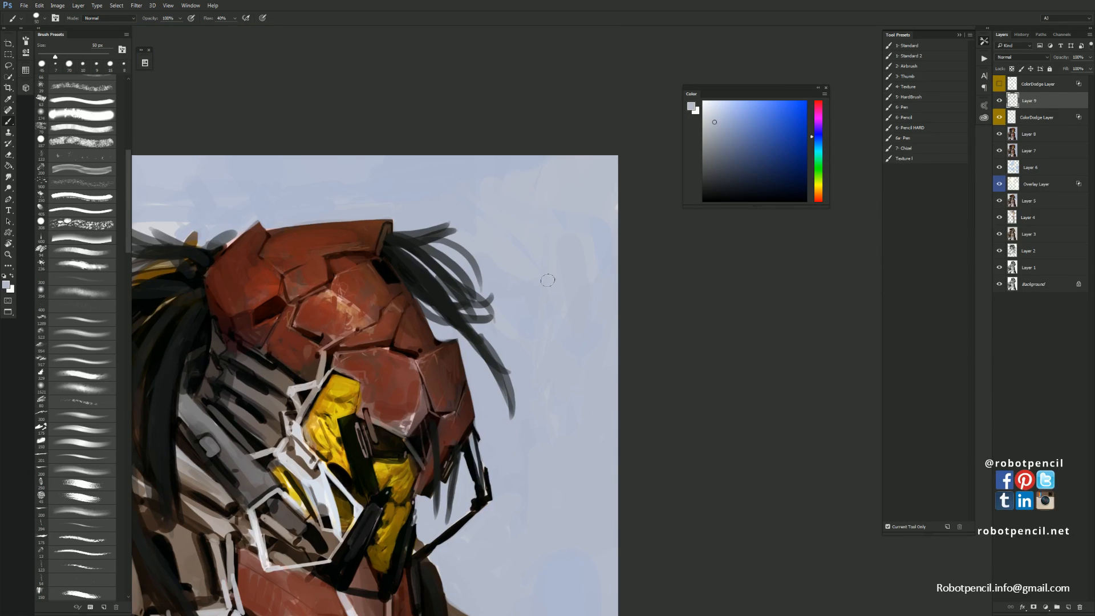
mouse_move(535, 204)
mouse_down()
mouse_move(500, 160)
mouse_move(500, 208)
mouse_move(497, 123)
mouse_up()
alt+click(495, 207)
drag(610, 408, 579, 215)
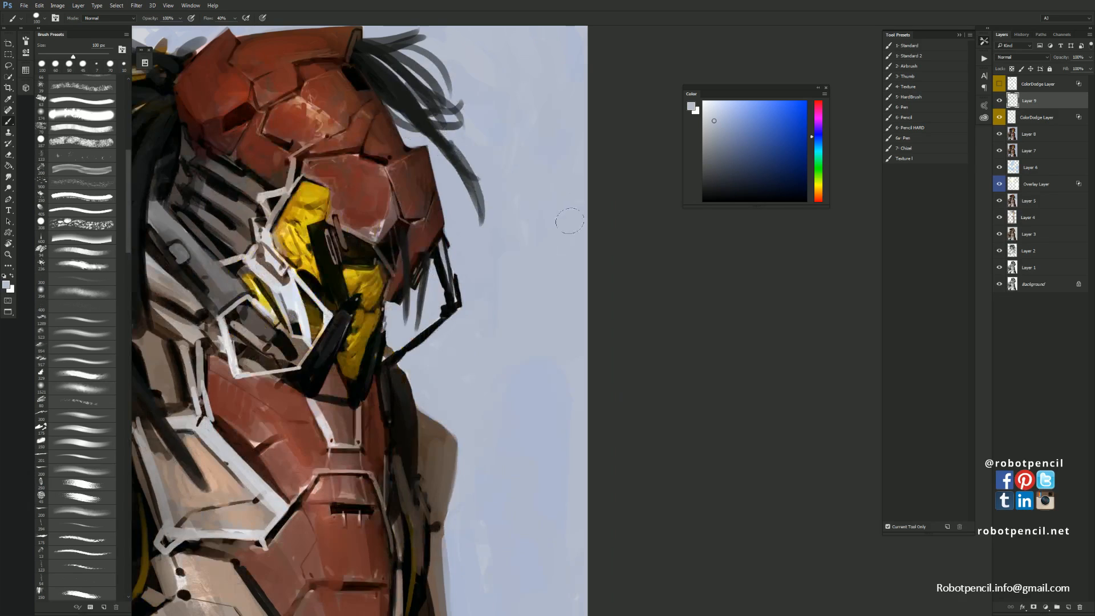
drag(551, 409, 577, 221)
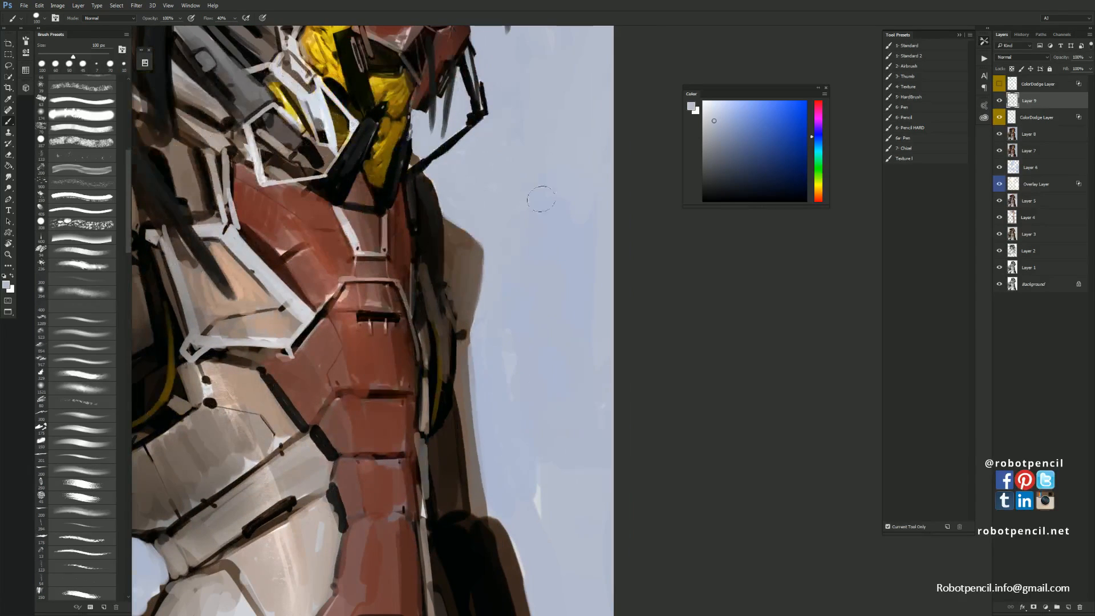
Brush pale blue-grey strokes over the background above and behind the hair
drag(530, 436, 730, 397)
mouse_move(421, 103)
mouse_down()
mouse_move(533, 399)
mouse_move(534, 508)
mouse_up()
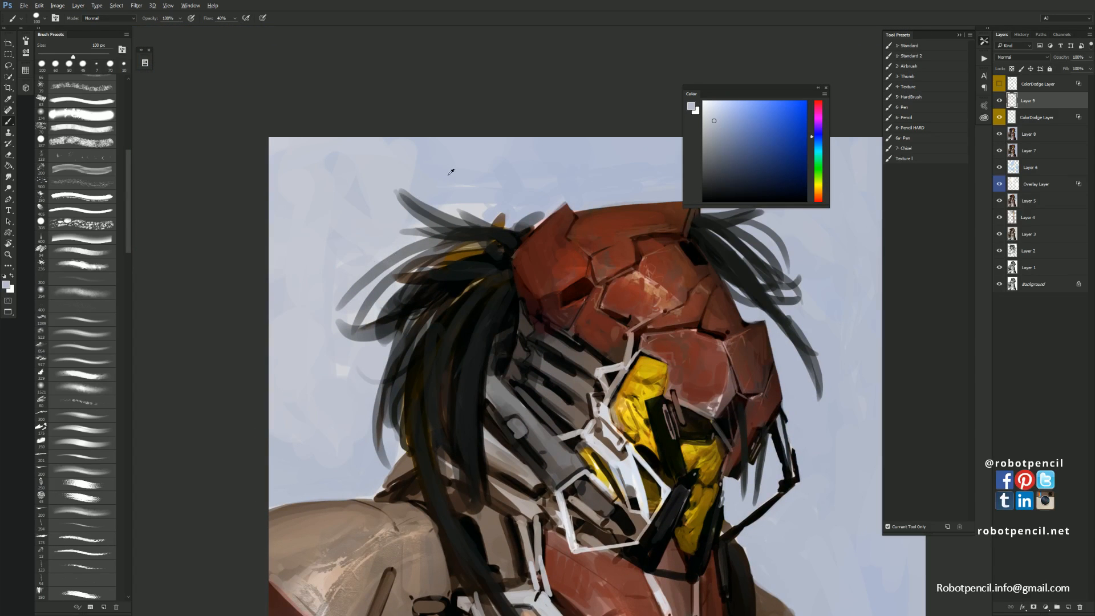
mouse_move(423, 127)
mouse_down()
mouse_move(278, 203)
mouse_move(318, 148)
mouse_move(438, 73)
mouse_up()
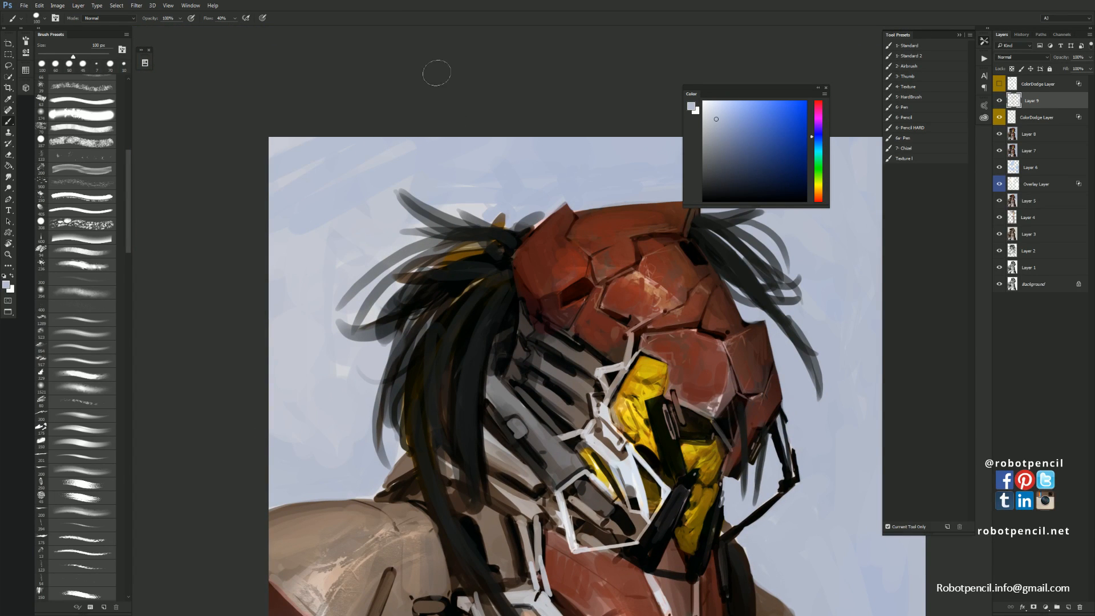
drag(370, 218, 257, 447)
alt+click(603, 419)
alt+click(604, 418)
drag(604, 418, 449, 236)
drag(603, 335, 624, 298)
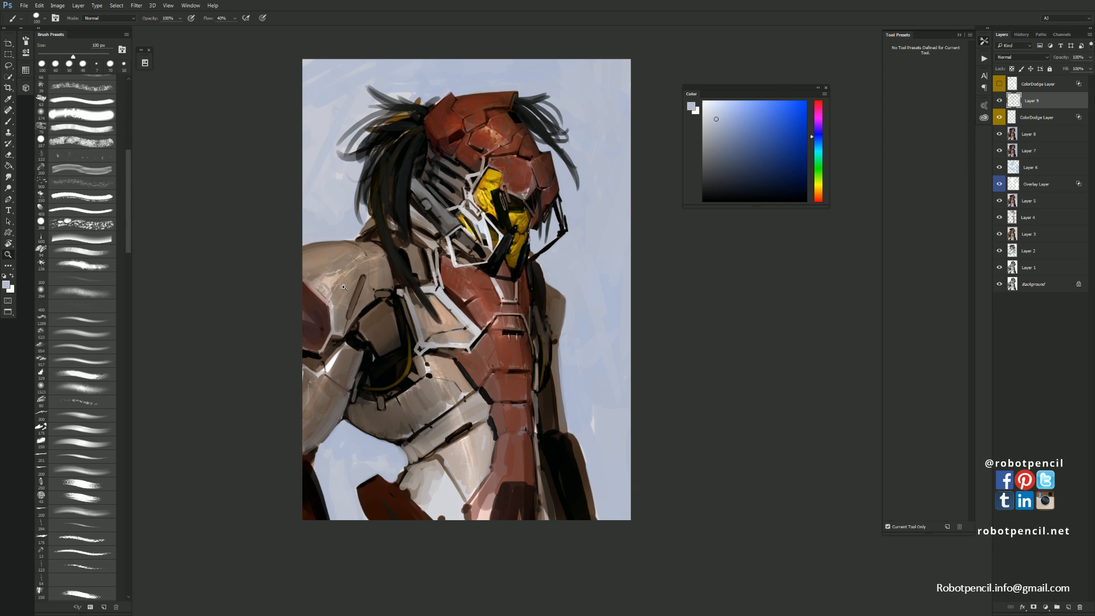
Refine the near shoulder around the red plate with sampled brown and beige tones, using a progressively smaller brush
scroll(307, 284, up, 2)
alt+click(307, 284)
key(bracketleft)
mouse_move(301, 288)
mouse_down()
mouse_move(311, 295)
mouse_move(326, 268)
mouse_move(321, 301)
mouse_up()
key(bracketleft)
key(bracketleft)
key(bracketleft)
key(bracketleft)
key(bracketleft)
alt+click(332, 290)
mouse_move(324, 298)
mouse_down()
mouse_move(341, 271)
mouse_move(303, 266)
mouse_move(322, 287)
mouse_move(372, 249)
mouse_move(306, 288)
mouse_move(304, 274)
mouse_move(327, 285)
mouse_up()
alt+click(333, 272)
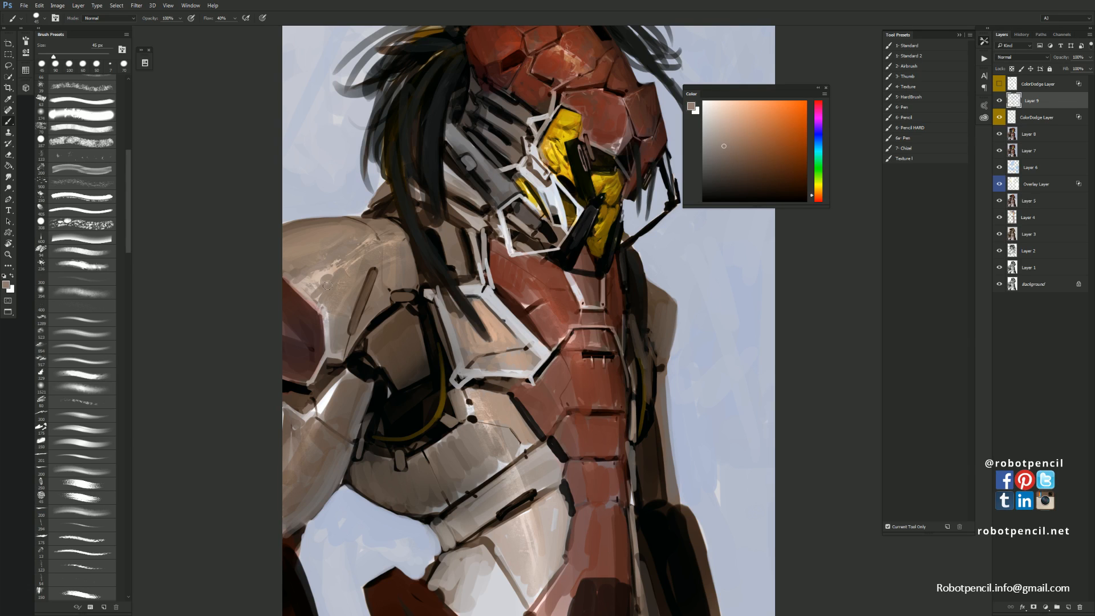
alt+click(330, 266)
alt+click(391, 234)
Deepen the dark cavity between the near shoulder and chest with black strokes, using an enlarged brush
key(d)
alt+click(440, 304)
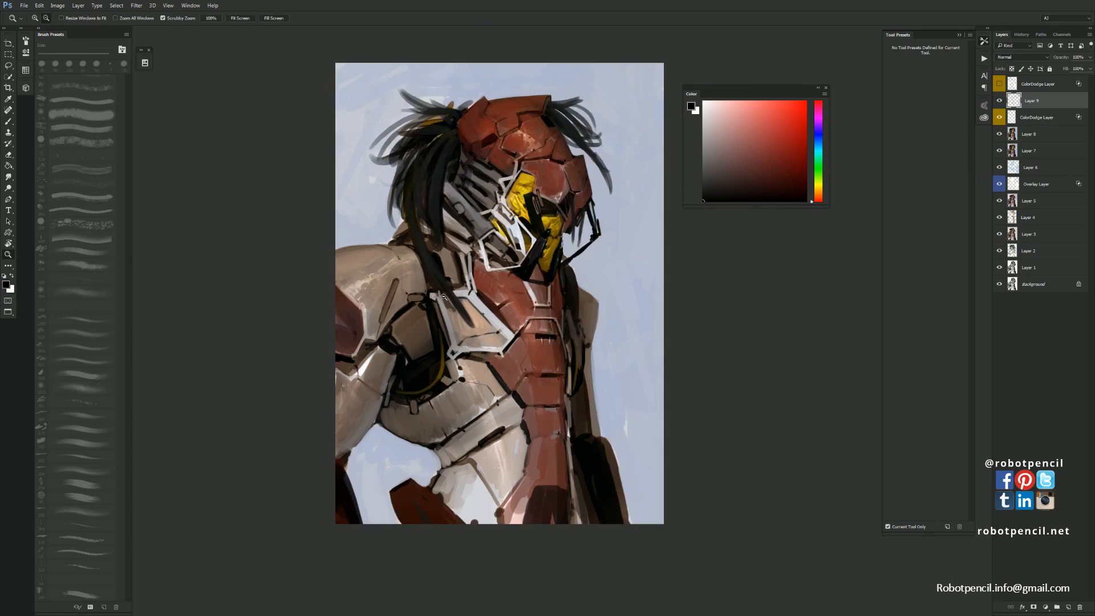
alt+click(442, 303)
ctrl+click(446, 298)
ctrl+click(447, 298)
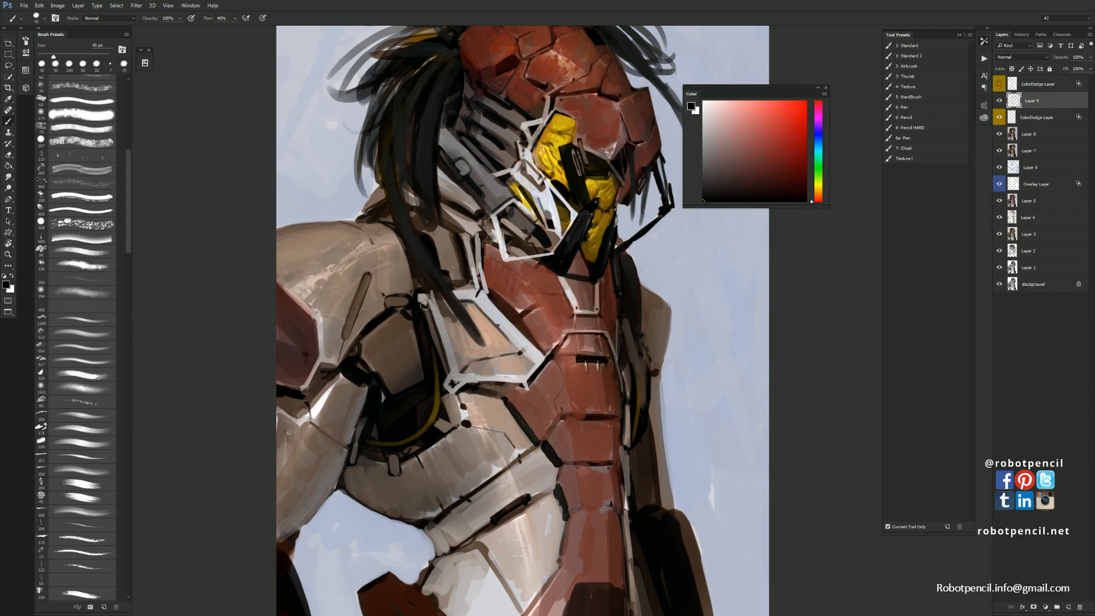
key(bracketright)
key(bracketright)
key(bracketright)
key(bracketright)
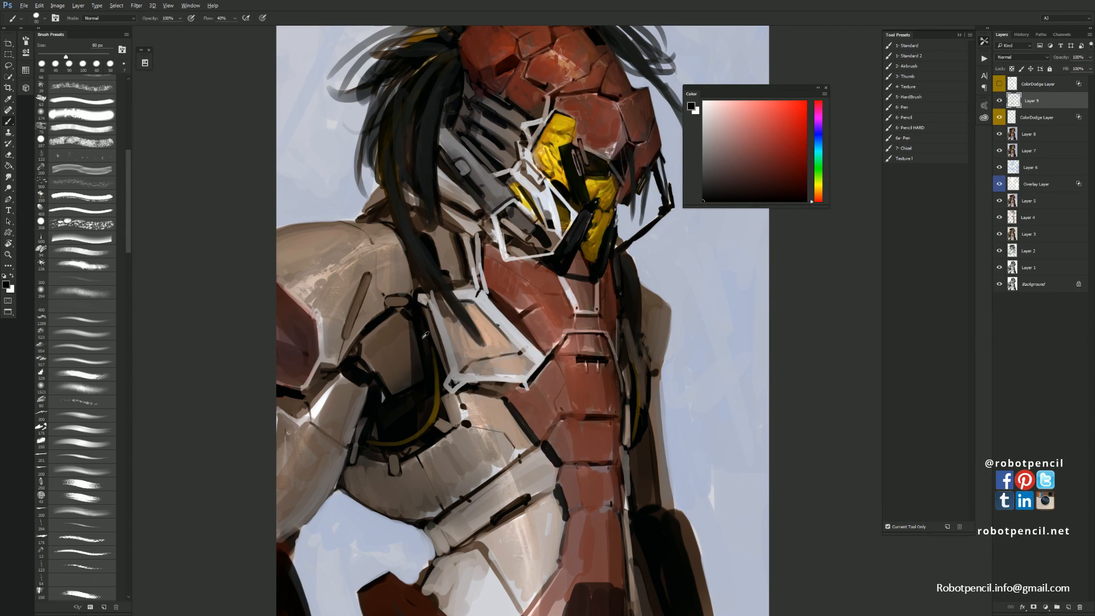
drag(418, 322, 423, 407)
drag(421, 343, 418, 414)
Refine the chest plating around the white collar frame with sampled brown tones and a much smaller brush
key(bracketleft)
key(bracketleft)
key(bracketleft)
key(bracketleft)
key(bracketleft)
key(bracketleft)
key(bracketleft)
key(bracketleft)
key(bracketleft)
key(bracketleft)
drag(640, 374, 639, 342)
drag(563, 440, 537, 386)
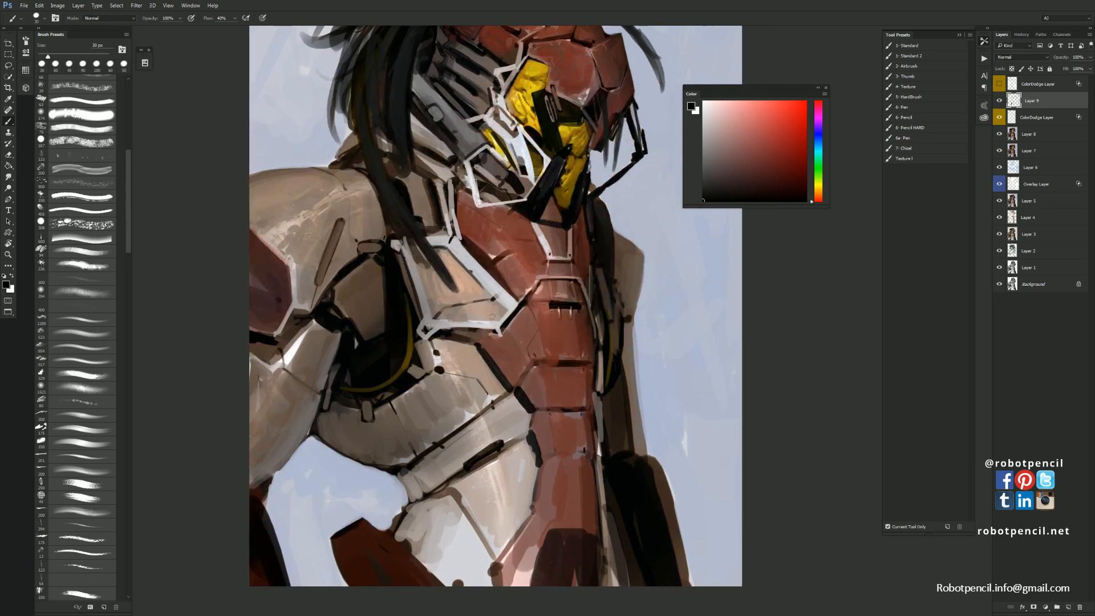
alt+click(438, 281)
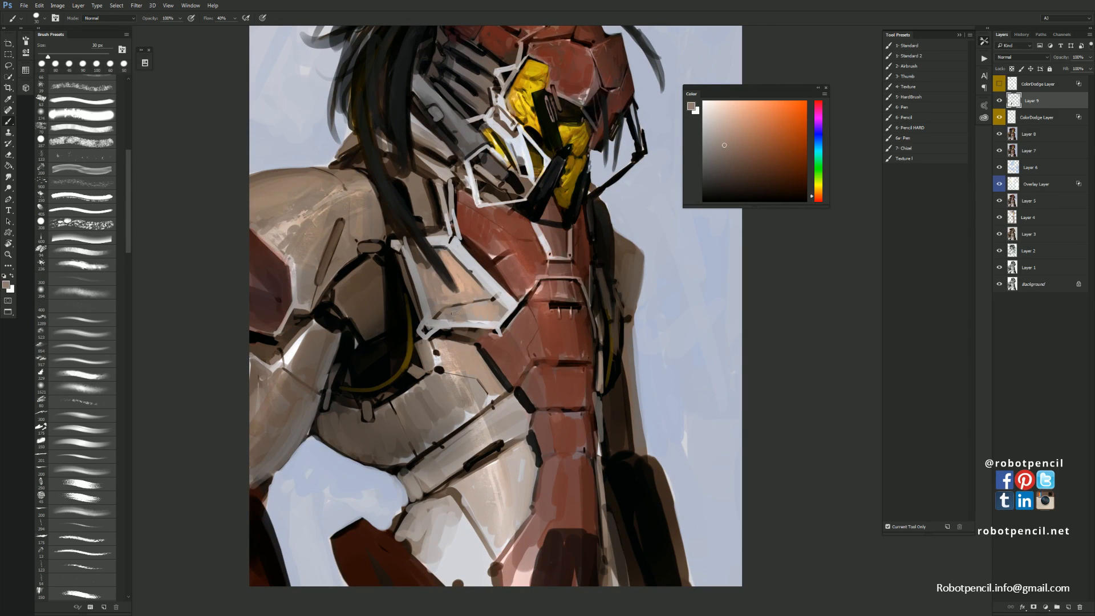
mouse_move(464, 317)
mouse_down()
mouse_move(490, 304)
mouse_move(489, 314)
mouse_up()
alt+click(465, 337)
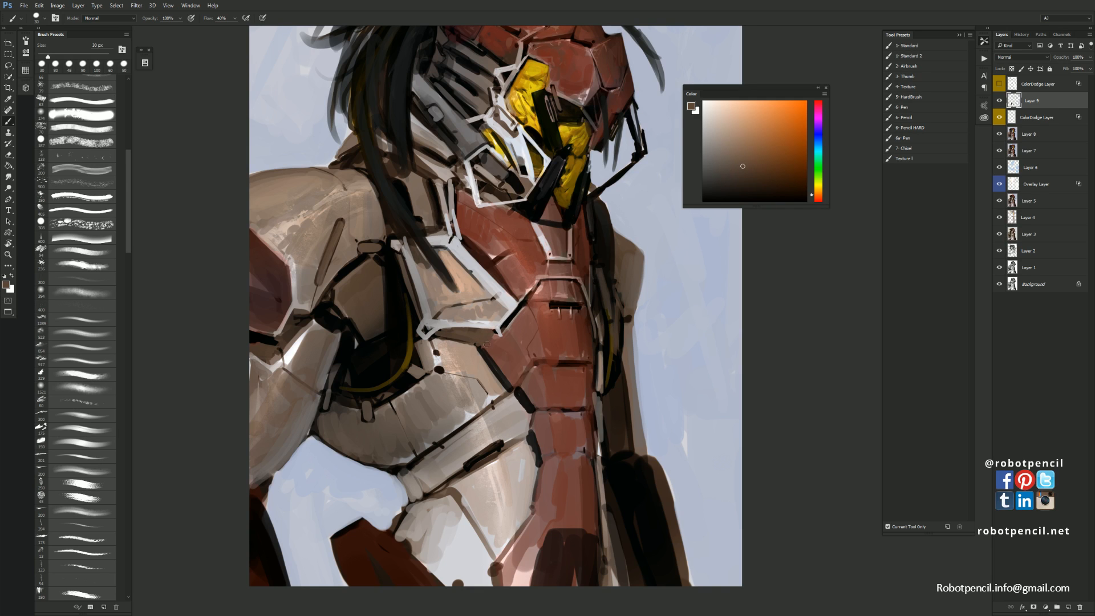
key(bracketleft)
Flip the canvas and sharpen the red face plate's lower tip and edge with sampled red and pale blue-grey
key(z)
alt+click(597, 396)
alt+click(597, 396)
alt+click(596, 397)
key(ctrl+shift+h)
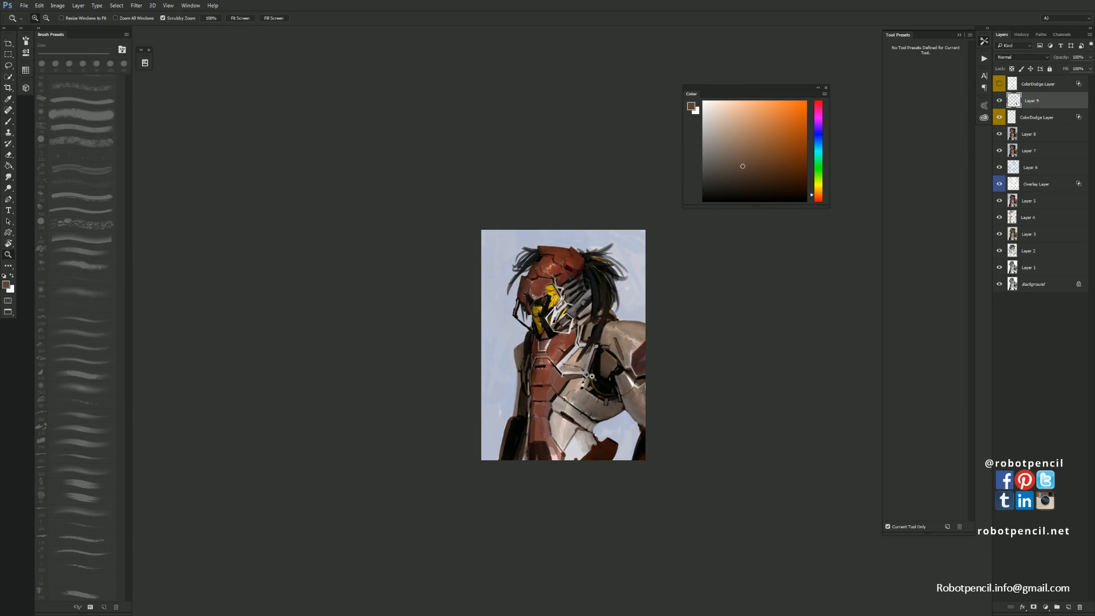
click(589, 344)
click(589, 344)
click(589, 345)
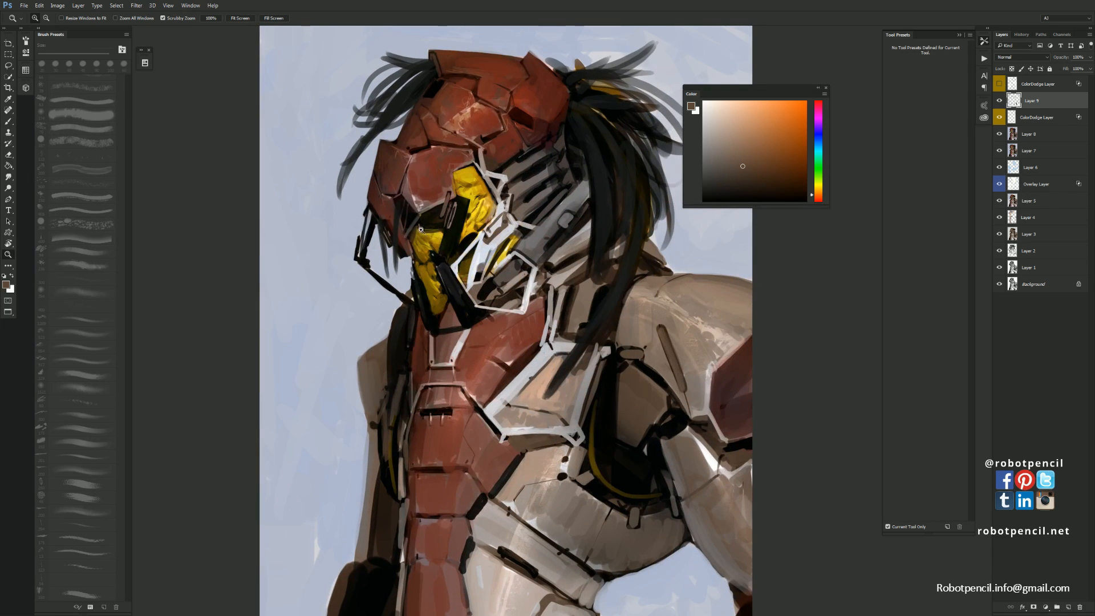
click(402, 251)
click(399, 256)
key(b)
alt+click(398, 262)
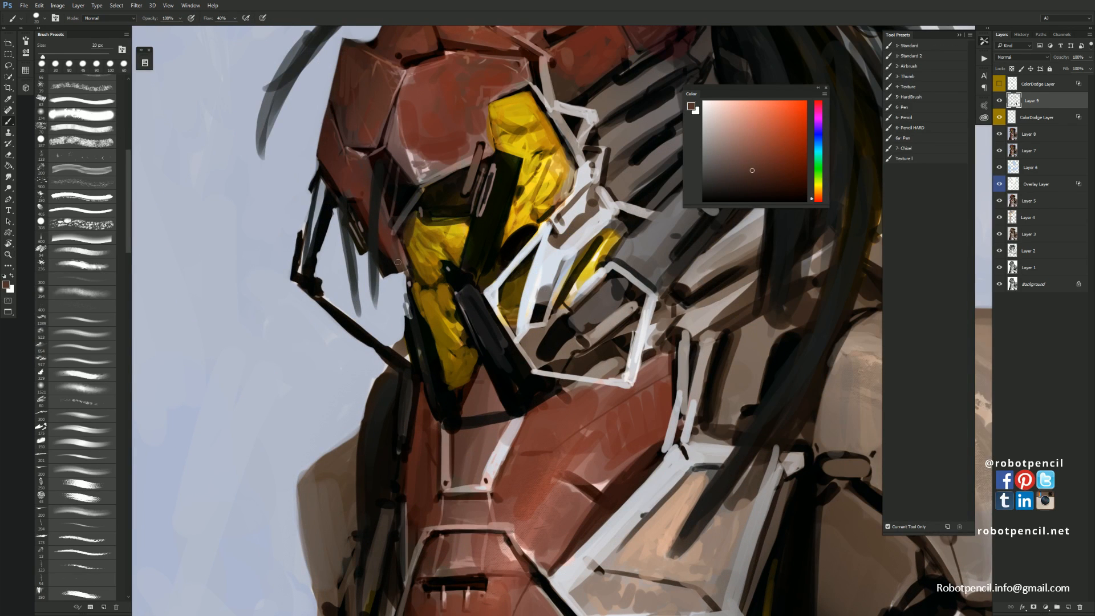
key(bracketleft)
alt+click(387, 236)
mouse_move(395, 259)
mouse_down()
mouse_move(415, 289)
mouse_move(397, 297)
mouse_up()
alt+click(382, 267)
alt+click(389, 267)
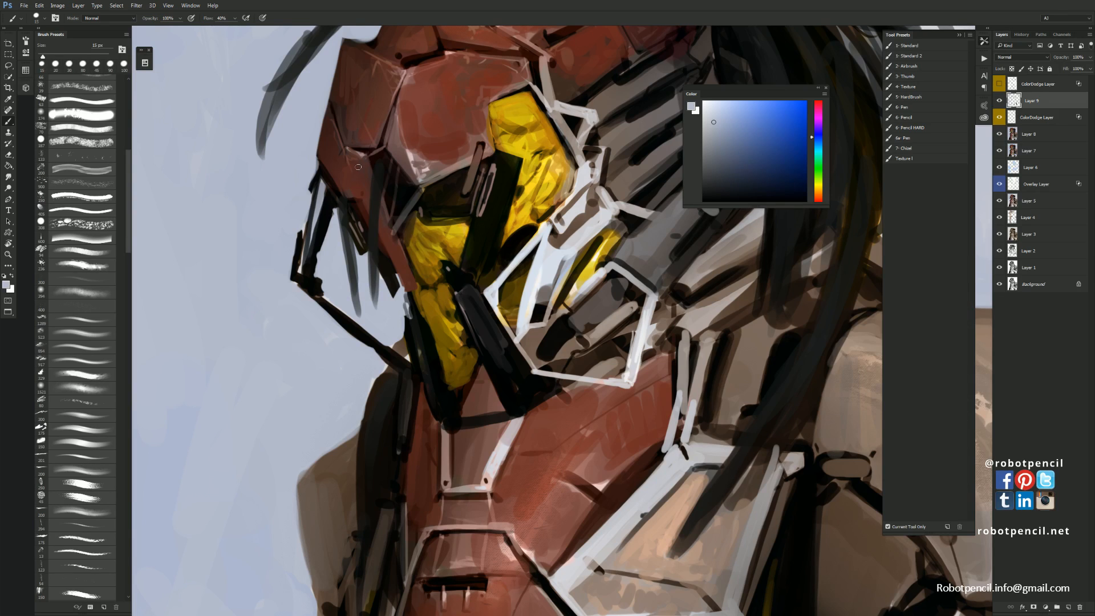
alt+click(354, 184)
drag(322, 164, 368, 260)
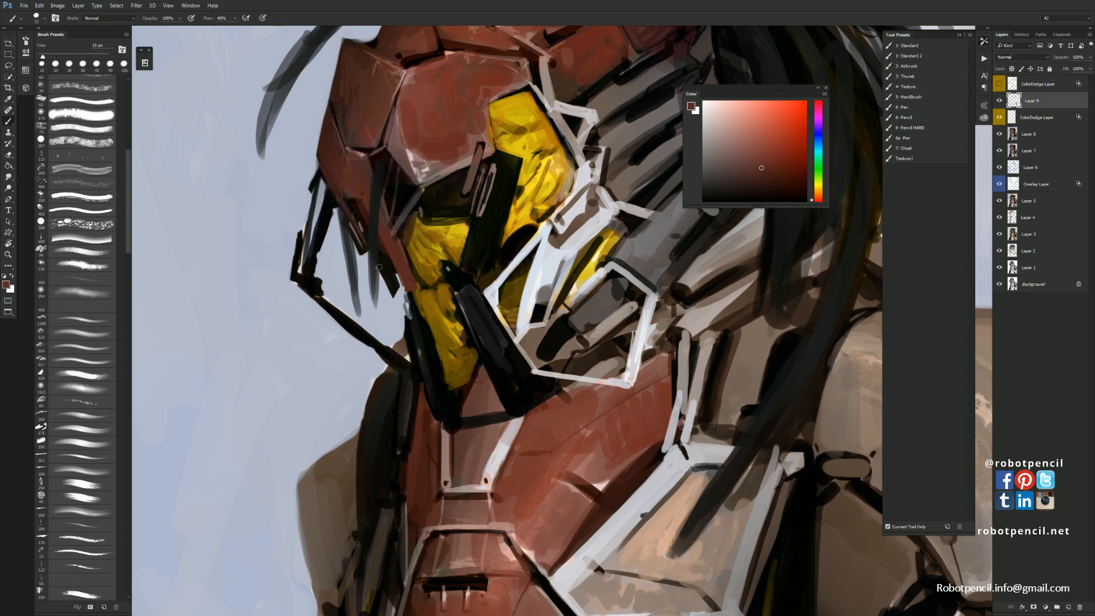
Sample near-black and paint thin hanging strands beneath the front of the face plate
alt+click(376, 223)
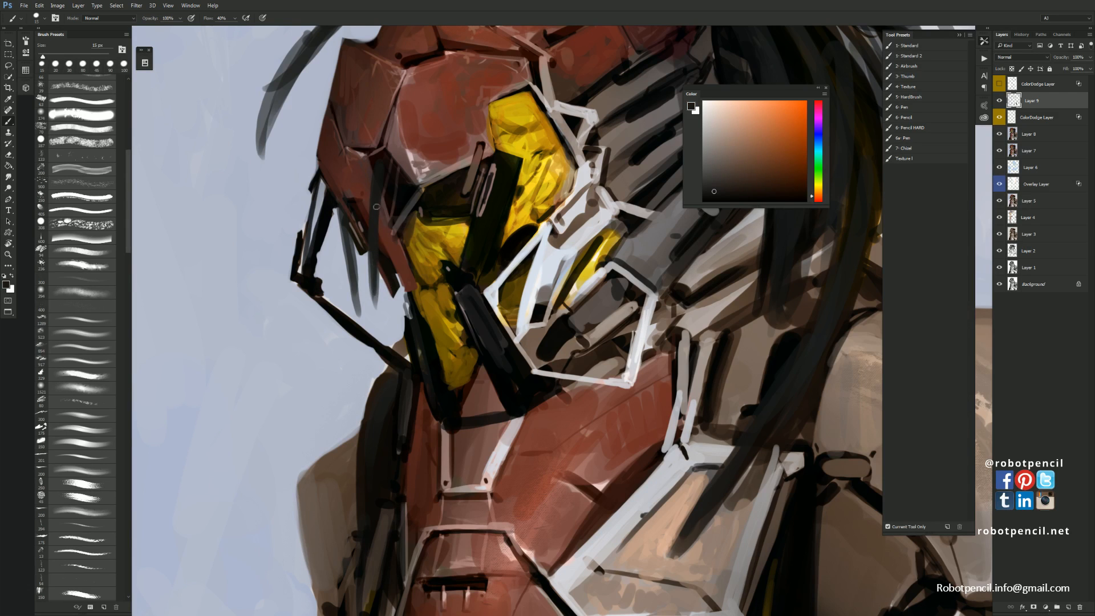
drag(377, 206, 378, 317)
drag(374, 258, 378, 318)
drag(343, 231, 359, 357)
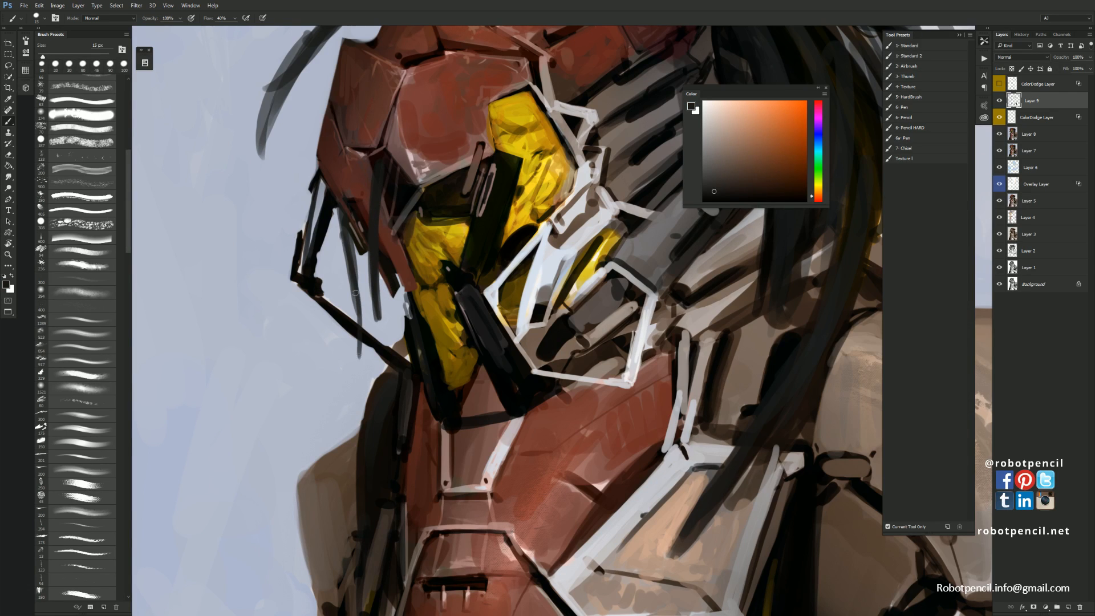
mouse_move(355, 292)
mouse_down()
mouse_move(371, 388)
mouse_move(370, 378)
mouse_up()
drag(376, 320, 375, 387)
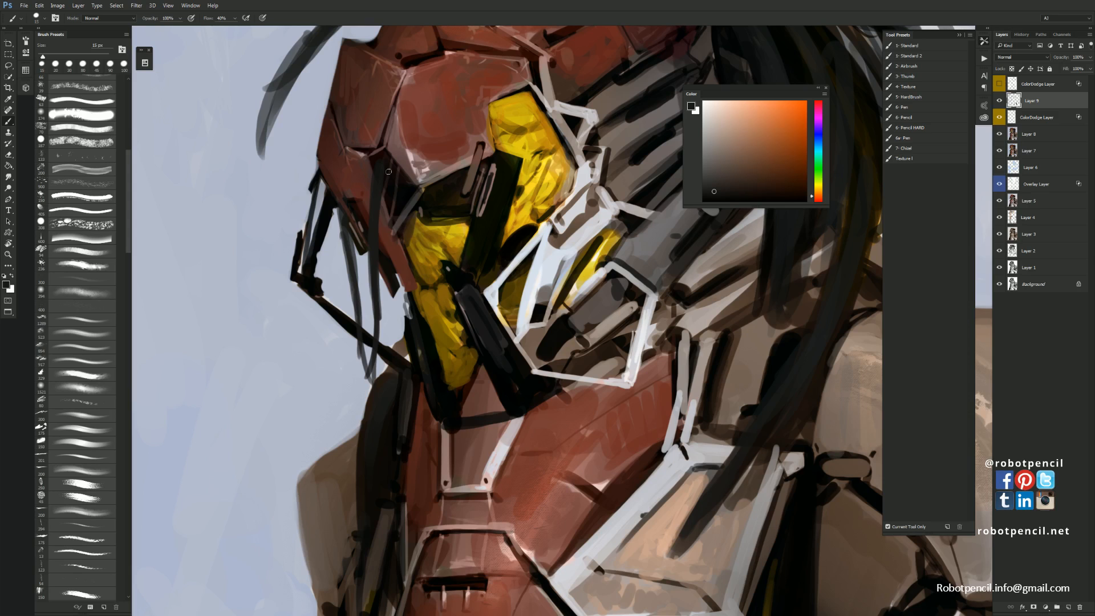
drag(389, 171, 368, 276)
drag(334, 206, 366, 319)
Flip the canvas back and extend the hair behind the helmet with sampled near-black strands
key(z)
alt+click(509, 323)
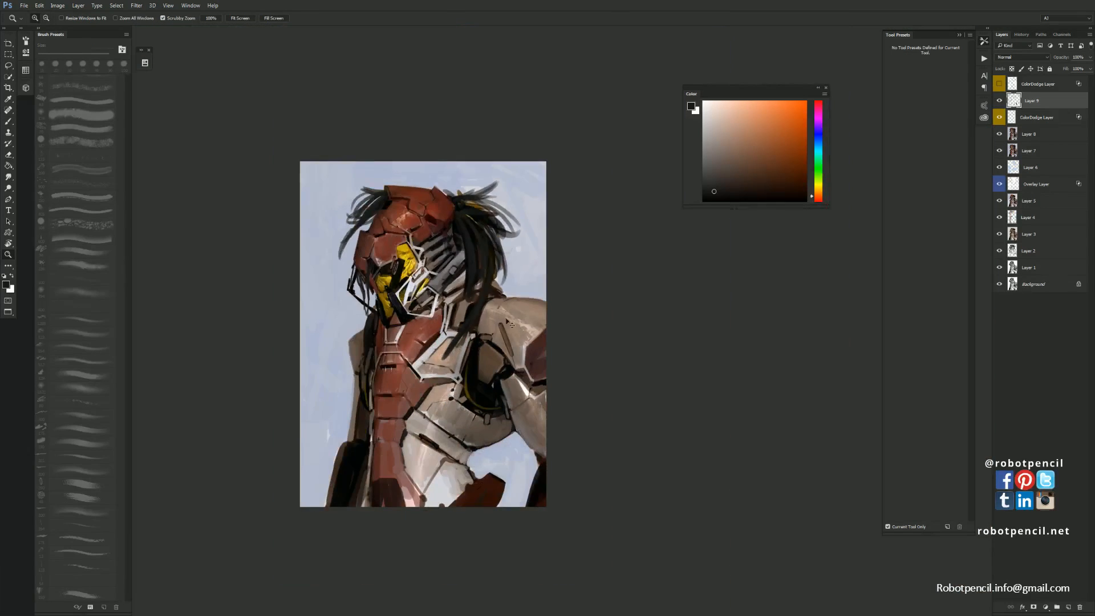
key(ctrl+f)
click(472, 249)
click(480, 250)
key(b)
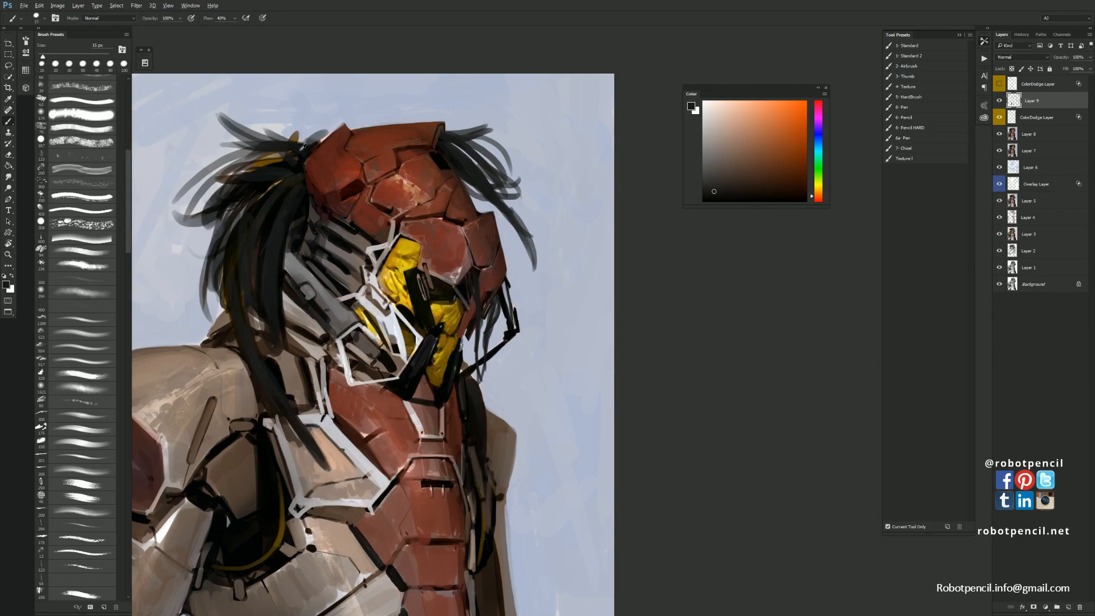
alt+click(303, 147)
mouse_move(274, 153)
mouse_down()
mouse_move(245, 169)
mouse_move(201, 134)
mouse_up()
key(bracketright)
drag(275, 175, 147, 208)
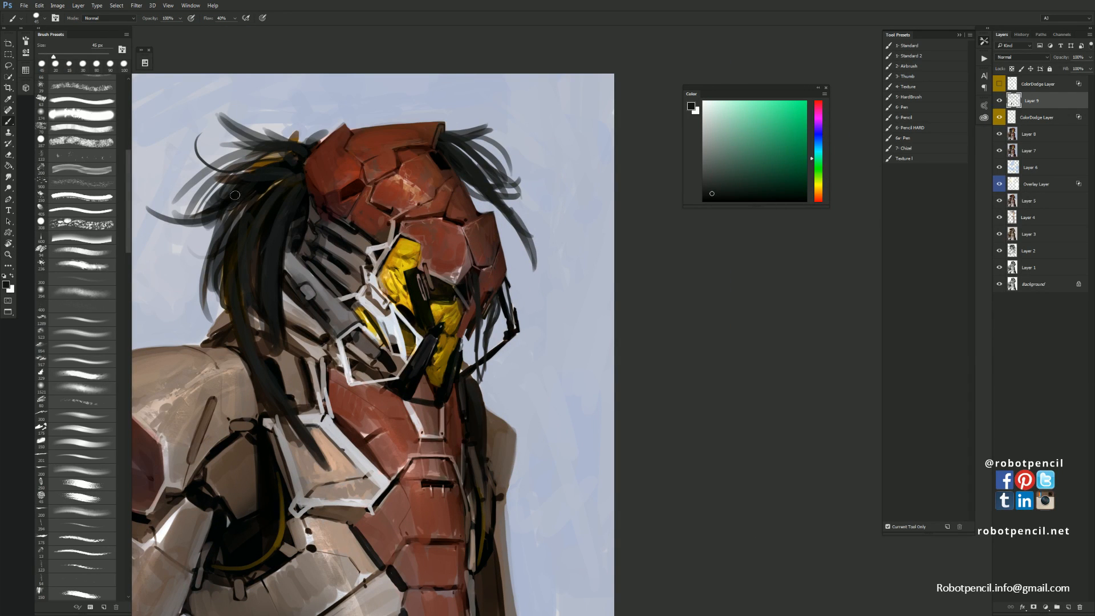
drag(235, 195, 223, 306)
drag(267, 259, 290, 395)
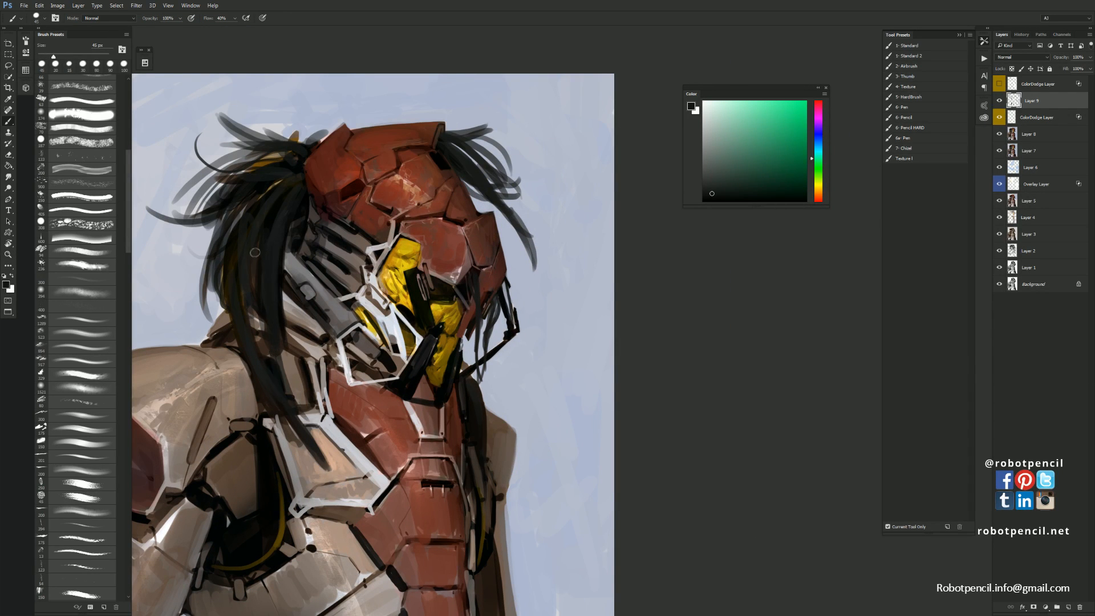
Thicken the lower hair behind the neck with broad dark strokes, enlarging the brush to 100 px
key(])
key(])
key(])
key(])
mouse_move(255, 252)
mouse_down()
mouse_move(247, 289)
mouse_move(201, 345)
mouse_up()
key(])
key(])
key(])
key(])
drag(235, 282, 191, 312)
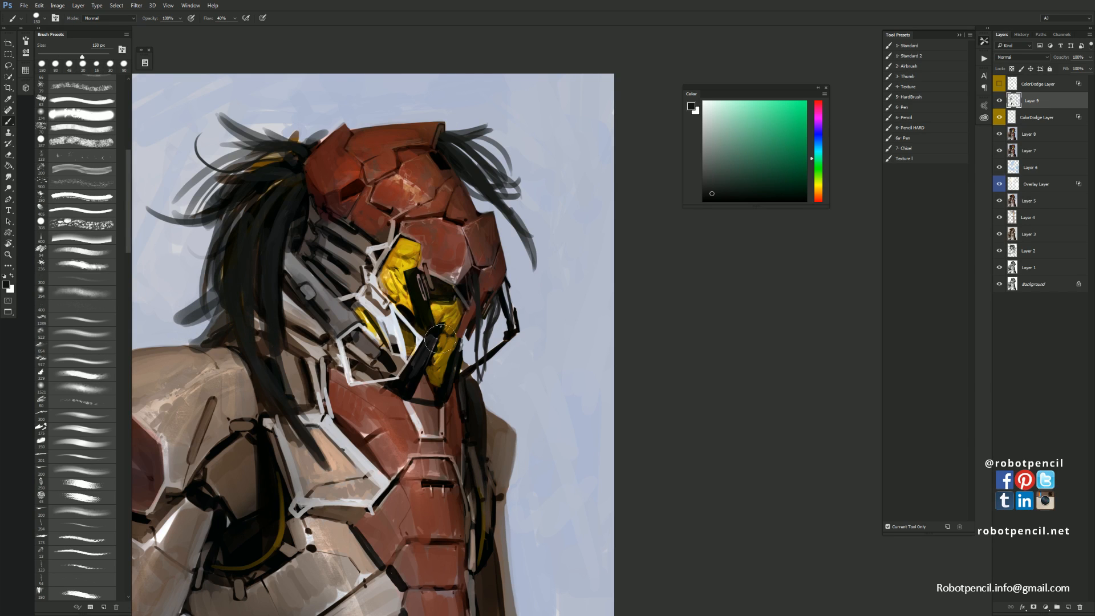
mouse_move(436, 339)
mouse_down()
mouse_move(441, 242)
mouse_move(486, 319)
mouse_up()
key([)
drag(474, 256, 477, 348)
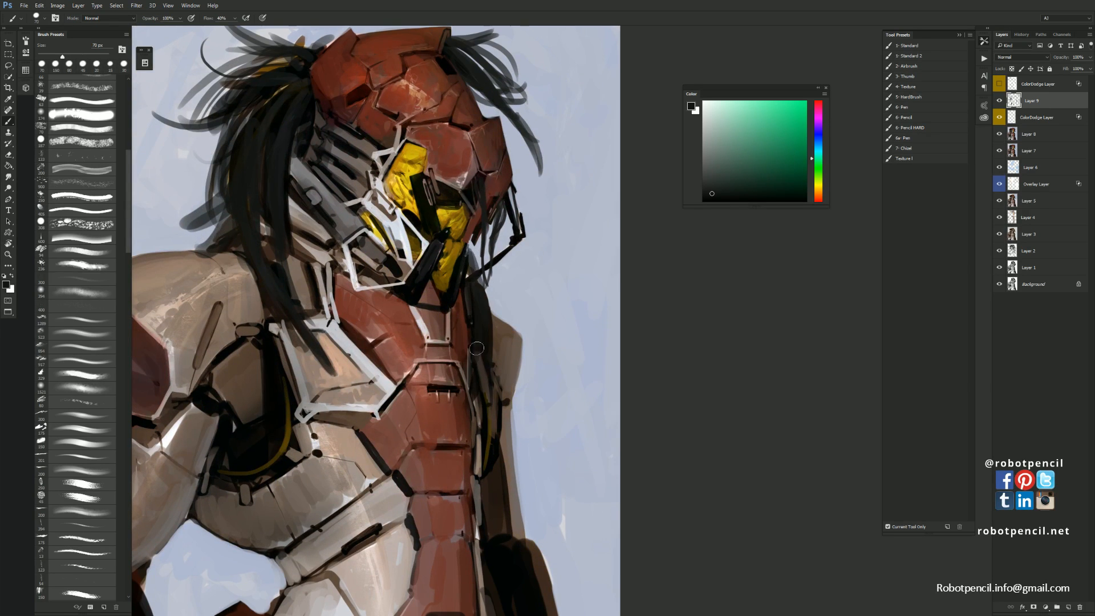
Mirror the view to rework the shoulder cavity with sampled dark tones, and restore the original orientation
alt+click(485, 345)
alt+click(485, 345)
alt+click(485, 344)
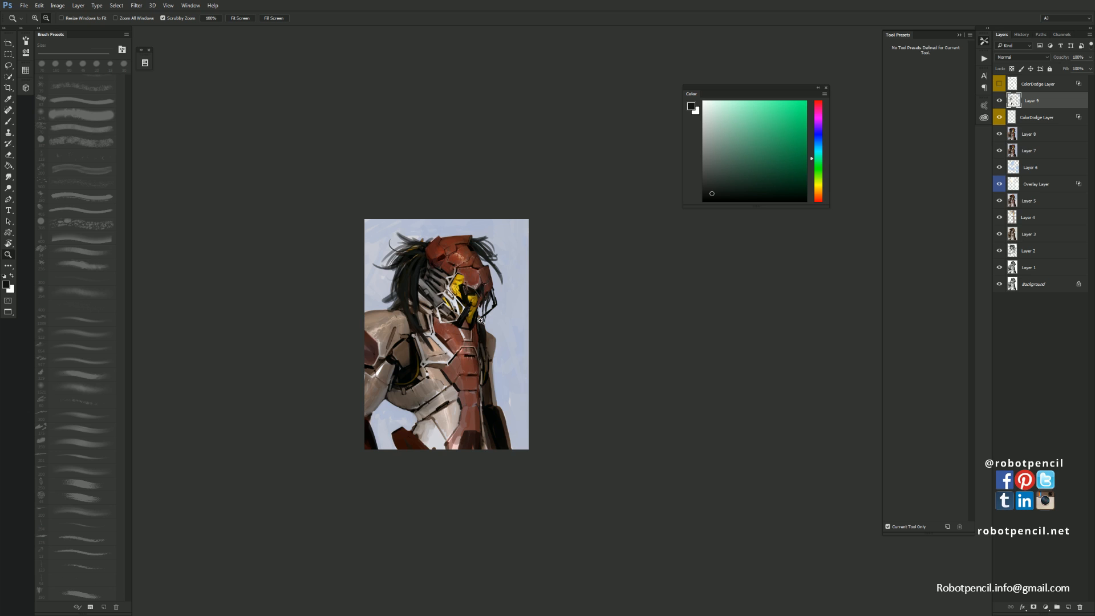
key(ctrl+shift+h)
ctrl+click(482, 407)
ctrl+click(482, 407)
ctrl+click(482, 405)
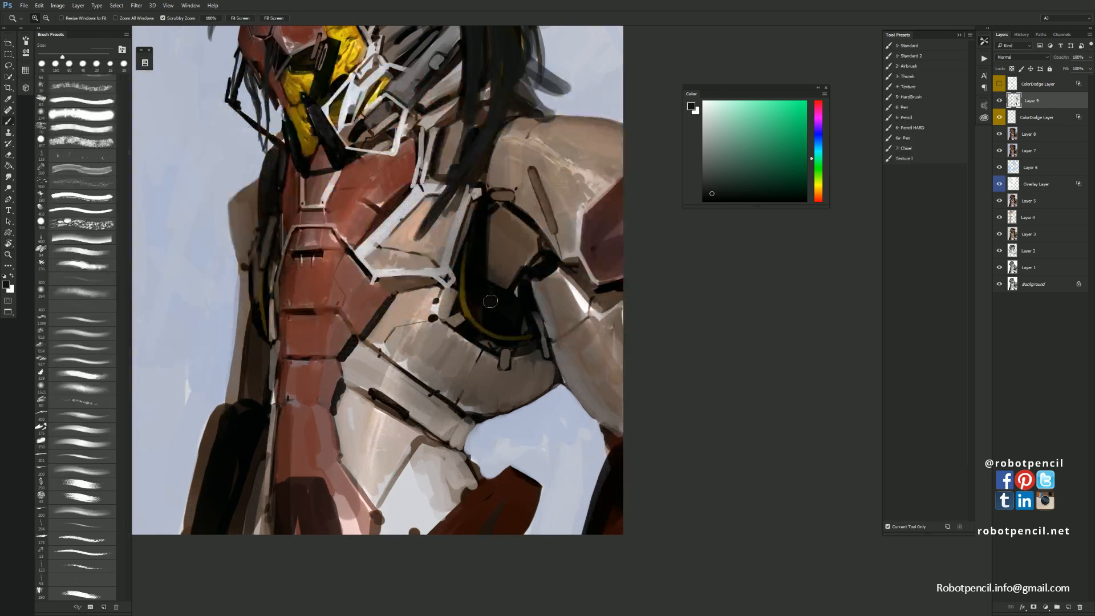
alt+click(504, 250)
mouse_move(477, 229)
mouse_down()
mouse_move(492, 318)
mouse_move(481, 296)
mouse_move(482, 219)
mouse_move(481, 296)
mouse_move(491, 315)
mouse_move(508, 321)
mouse_move(488, 303)
mouse_move(522, 314)
mouse_move(498, 319)
mouse_move(520, 316)
mouse_move(488, 293)
mouse_move(522, 314)
mouse_up()
alt+click(481, 223)
alt+click(489, 293)
key(z)
alt+click(519, 346)
alt+click(519, 347)
key(ctrl+shift+h)
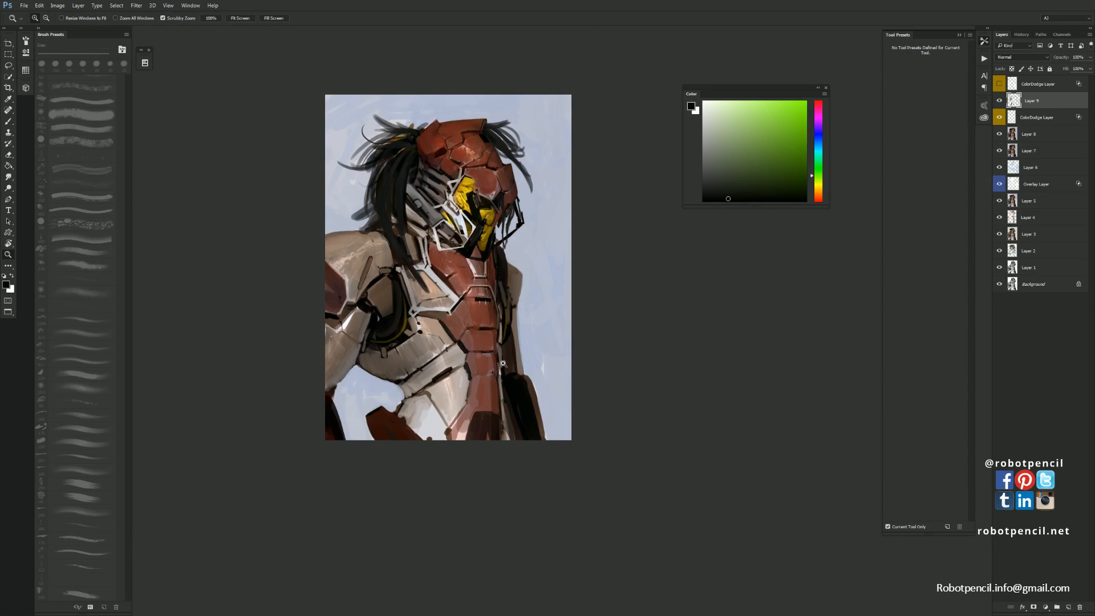
Stamp all visible layers into a new layer and adjust the colour balance of its midtones and shadows
key(ctrl+shift+alt+e)
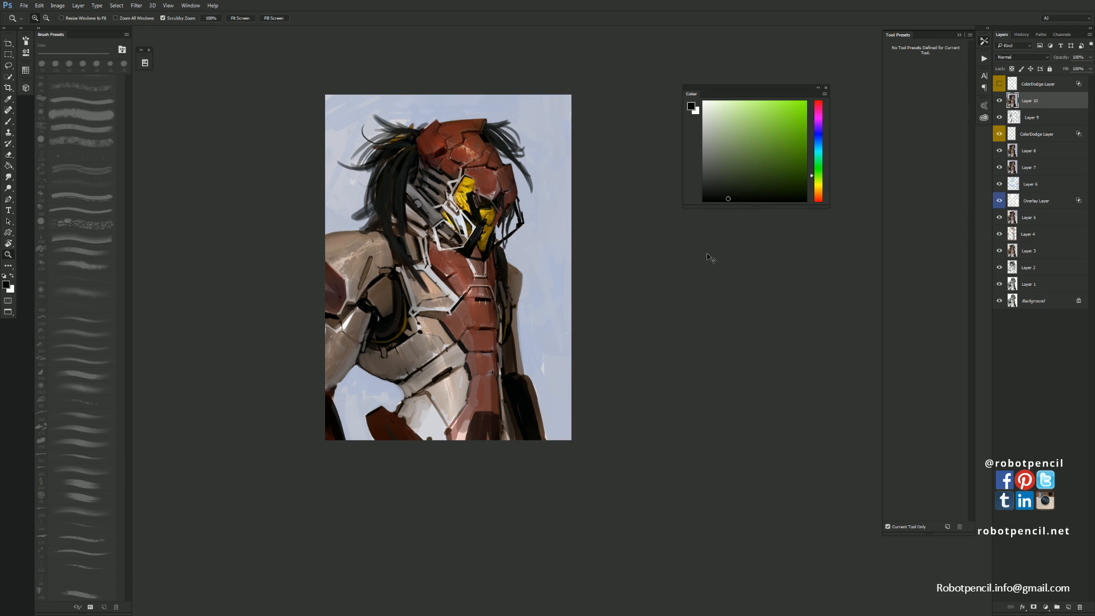
key(ctrl+b)
drag(780, 128, 786, 130)
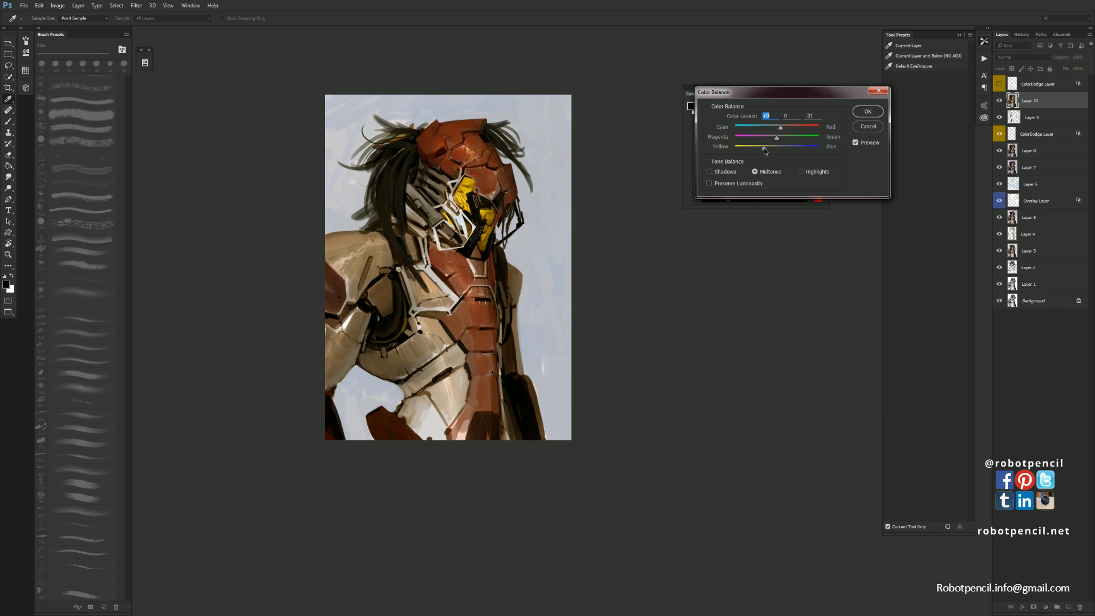
drag(785, 151, 774, 149)
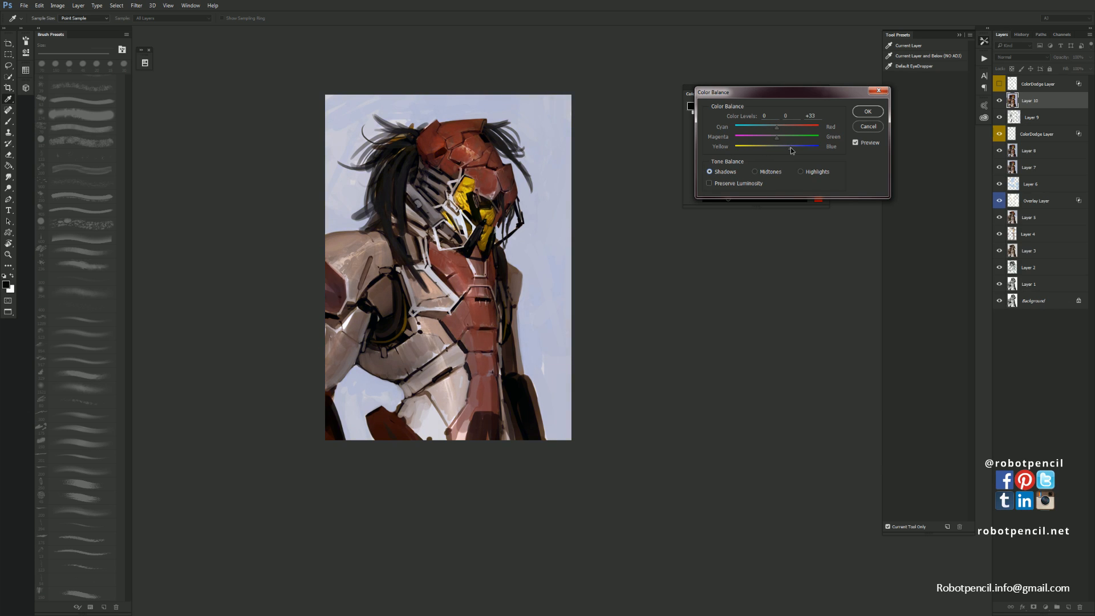
drag(792, 150, 774, 126)
click(861, 114)
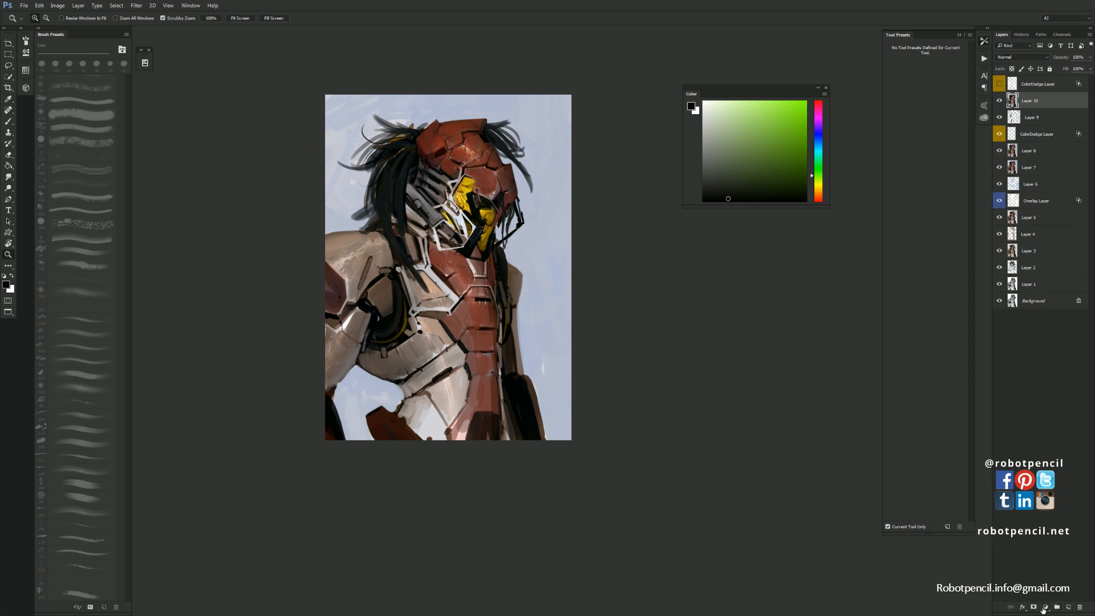
Add a new layer above the merged painting and set its blending mode to Overlay
click(1068, 608)
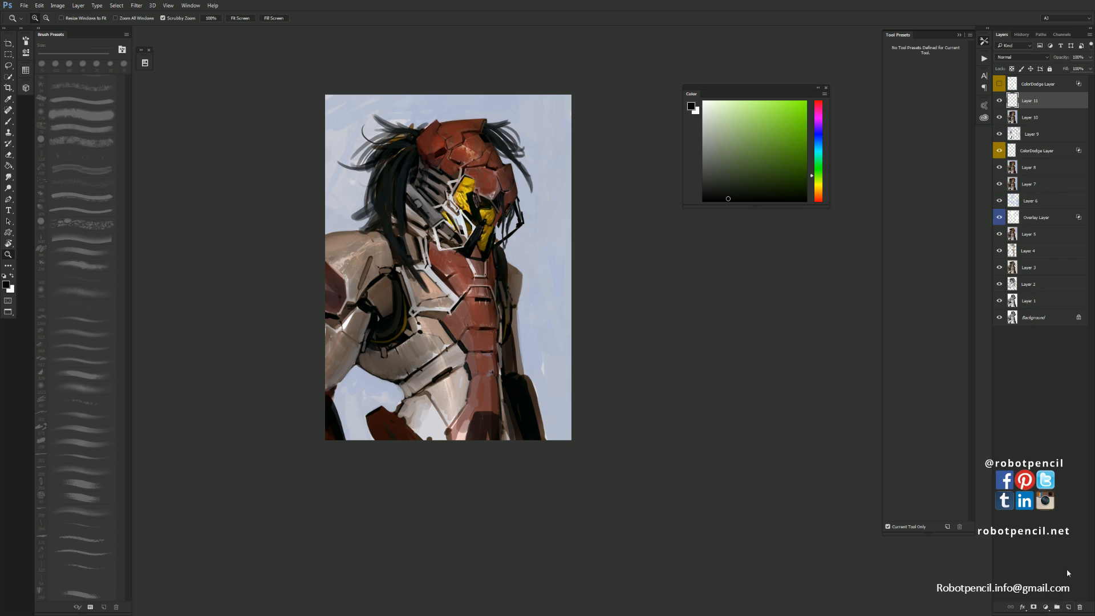
click(1021, 57)
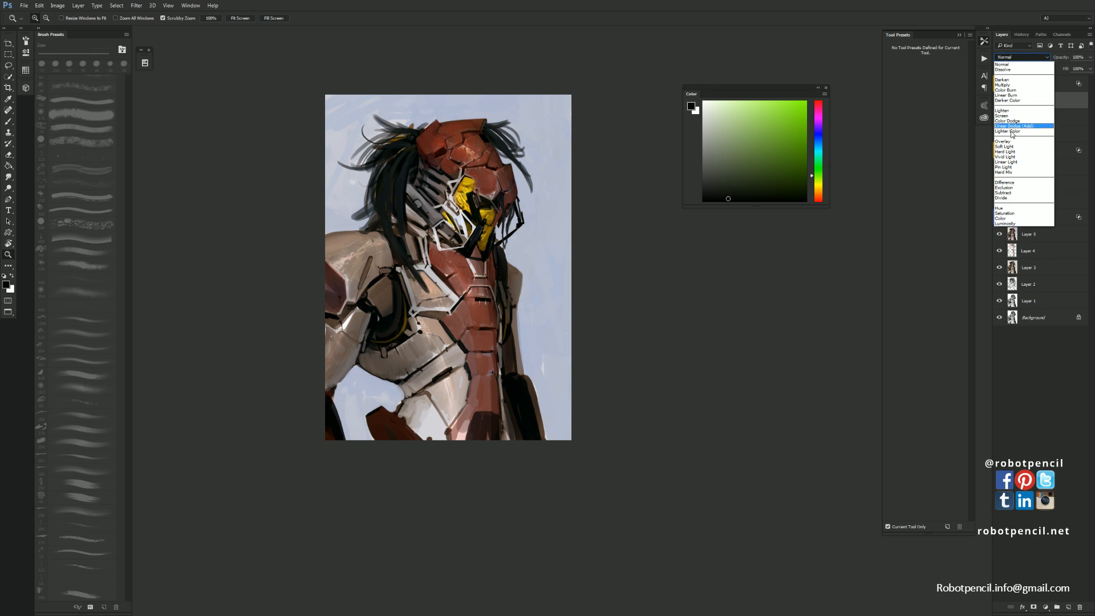
click(1013, 141)
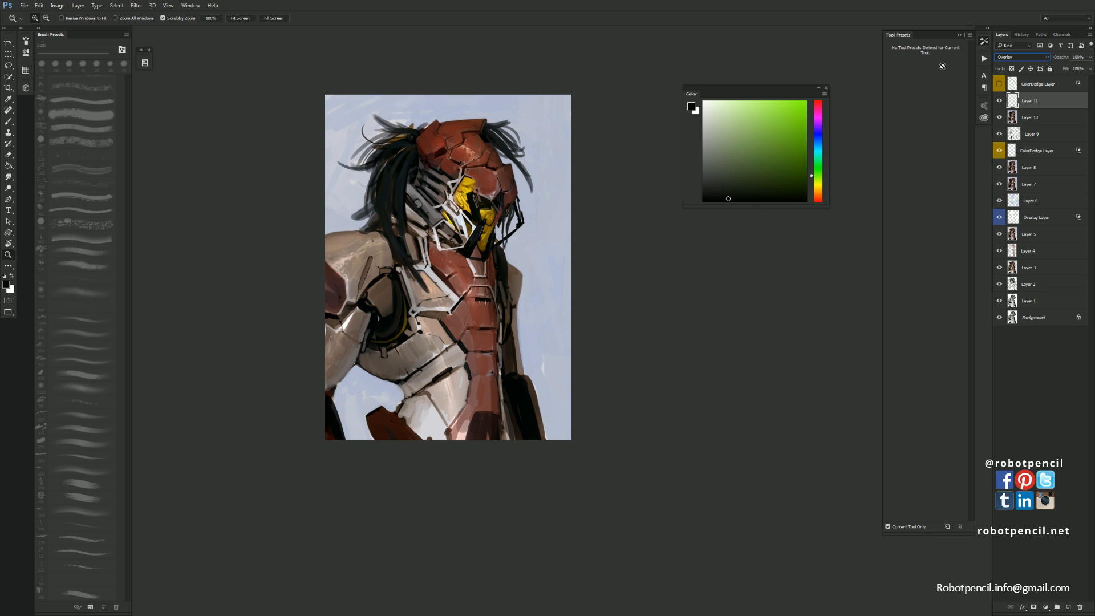
Darken the face and chest on the Overlay layer with black, using the Airbrush preset at 1700 px
click(580, 284)
key(b)
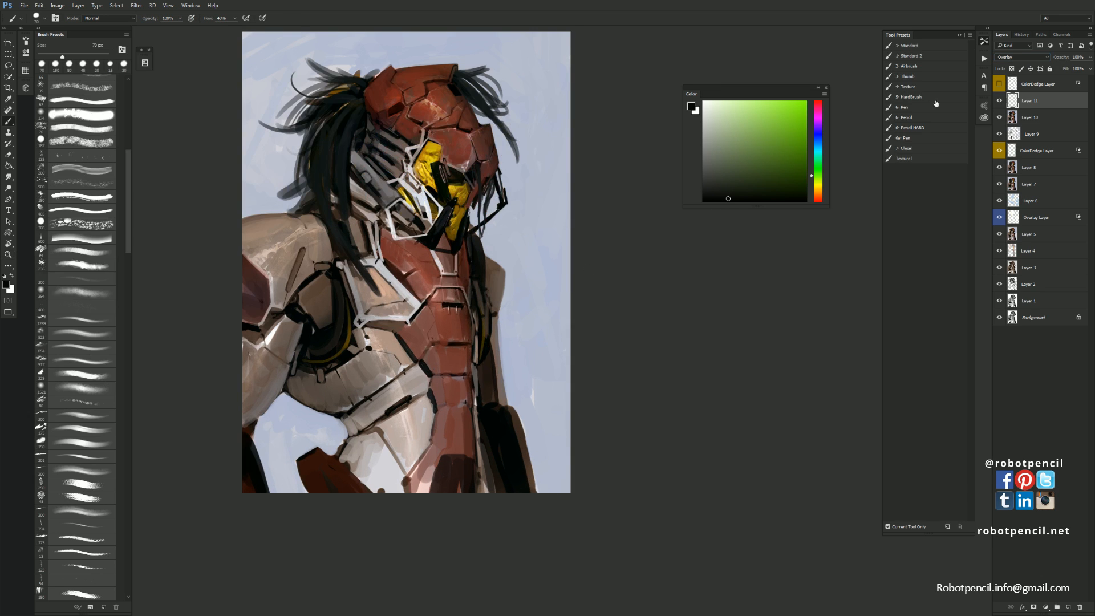
click(933, 66)
key(d)
key(bracketright)
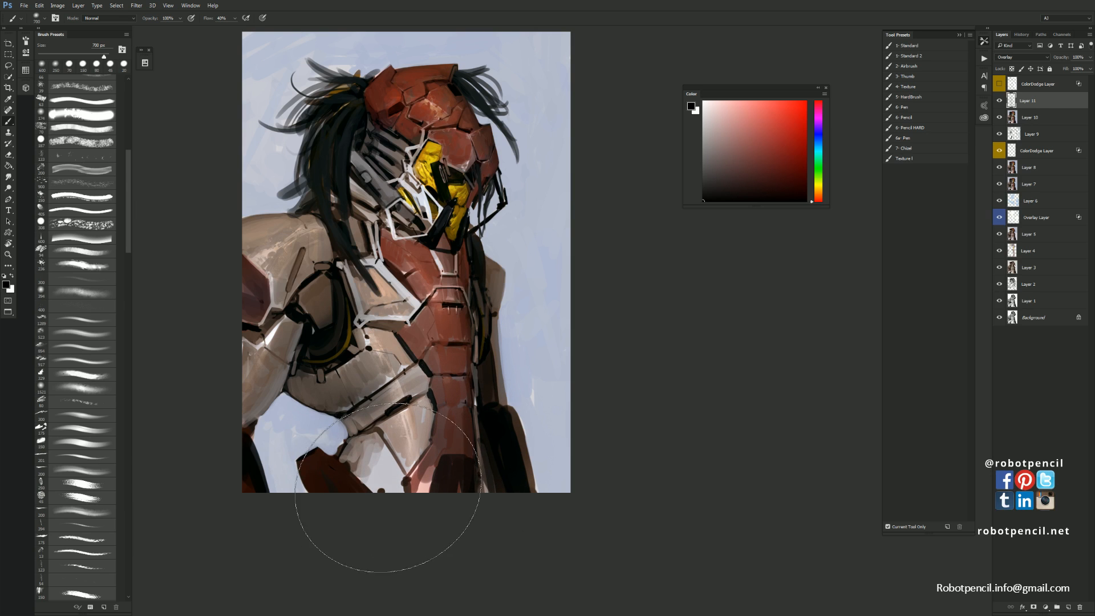
key(bracketright)
key(bracketright)
key(bracketright)
key(bracketright)
key(bracketright)
key(bracketright)
key(bracketright)
key(bracketright)
key(bracketright)
key(bracketright)
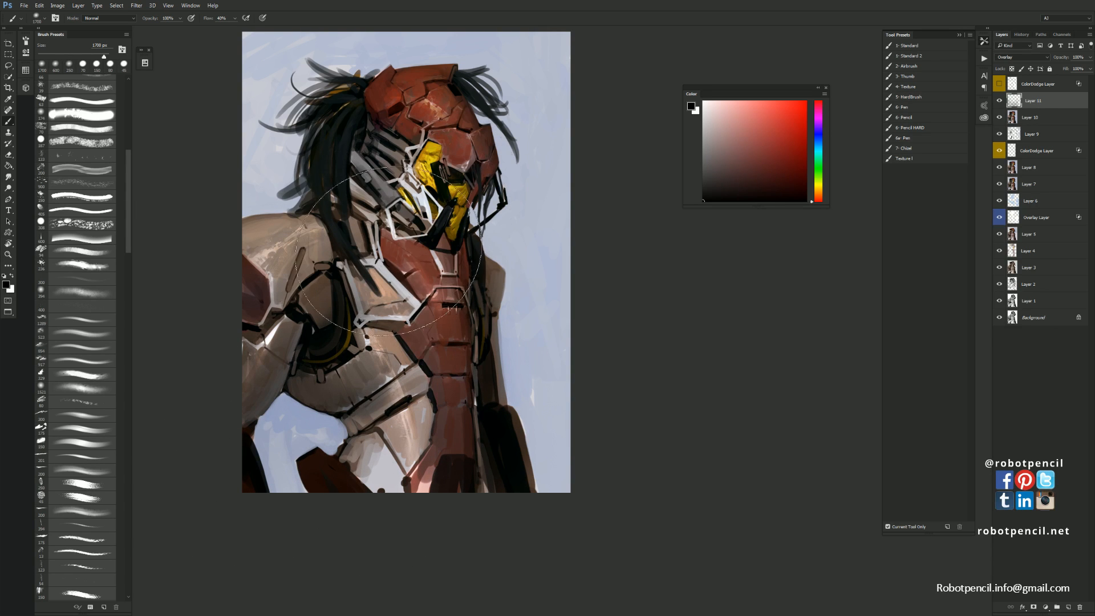
drag(407, 132, 433, 218)
Switch the foreground to white, undo a test stroke on the chest and reduce the airbrush size to 600 px
ctrl+alt+click(444, 265)
ctrl+alt+click(444, 265)
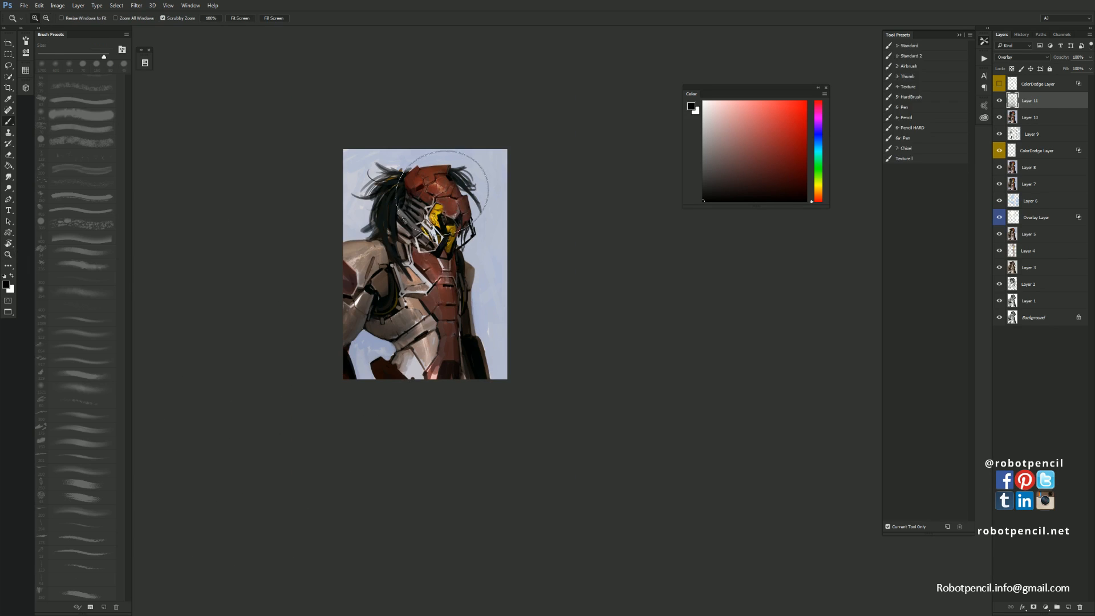
key(x)
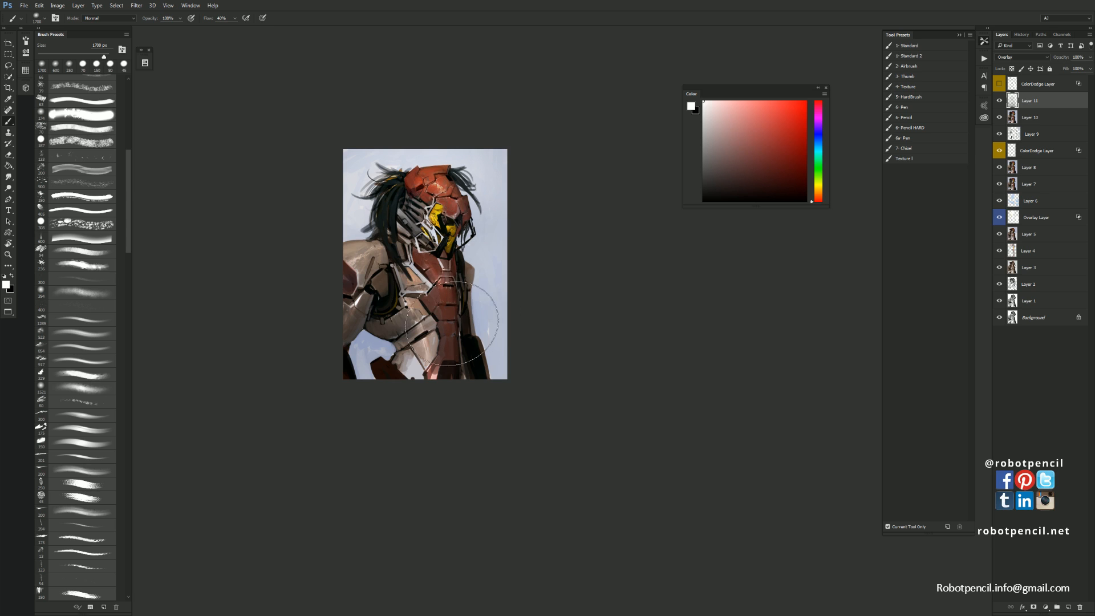
drag(432, 261, 449, 309)
key(bracketleft)
key(bracketleft)
key(bracketleft)
key(bracketleft)
key(bracketleft)
key(bracketleft)
key(bracketleft)
key(bracketleft)
key(bracketleft)
key(bracketleft)
key(bracketleft)
key(ctrl+z)
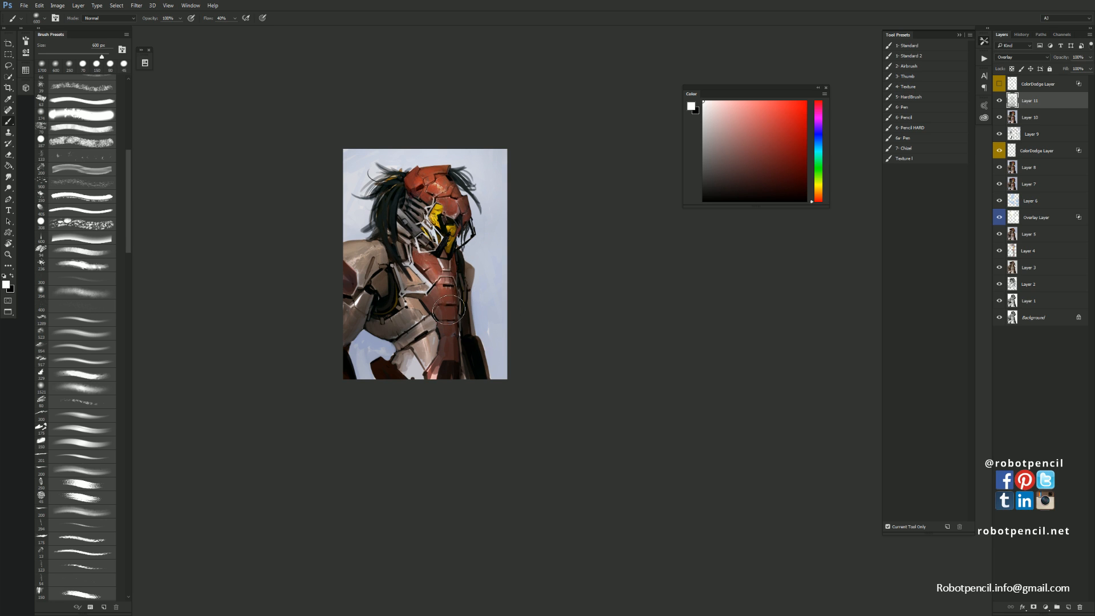
Try brightening the red chest plates with white 600 px airbrush strokes on the Overlay layer
drag(416, 247, 453, 344)
key(ctrl+alt+z)
key(ctrl+alt+z)
drag(426, 255, 462, 346)
key(ctrl+z)
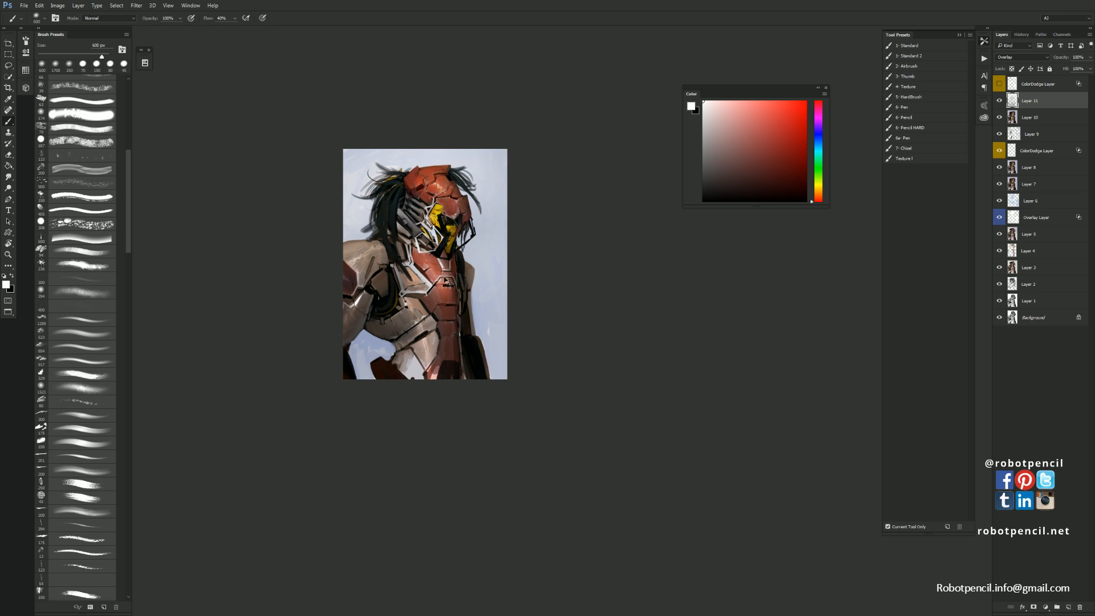
key(ctrl+z)
key(ctrl+alt+z)
key(ctrl+alt+z)
Sample red from the painting and airbrush it down the central chest plates on the Overlay layer
alt+click(412, 251)
drag(427, 260, 458, 390)
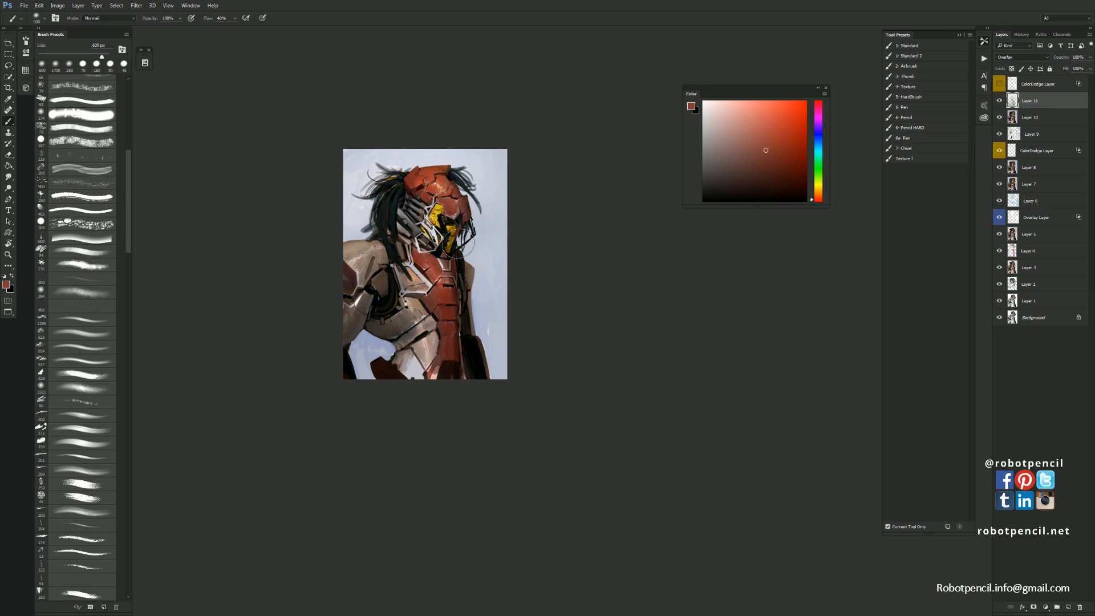
key(z)
click(453, 260)
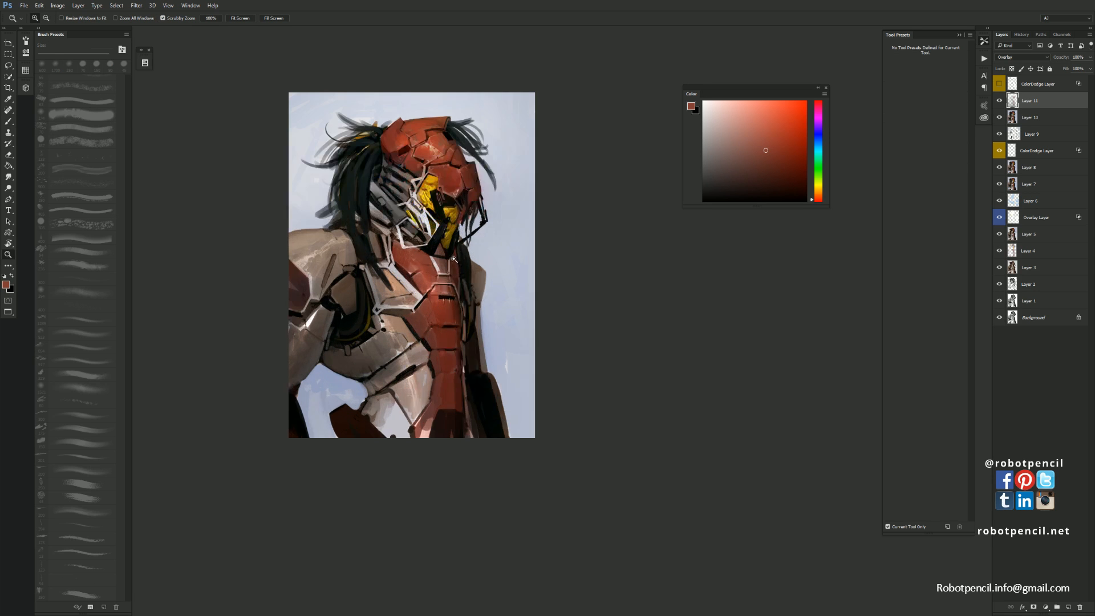
click(453, 259)
key(b)
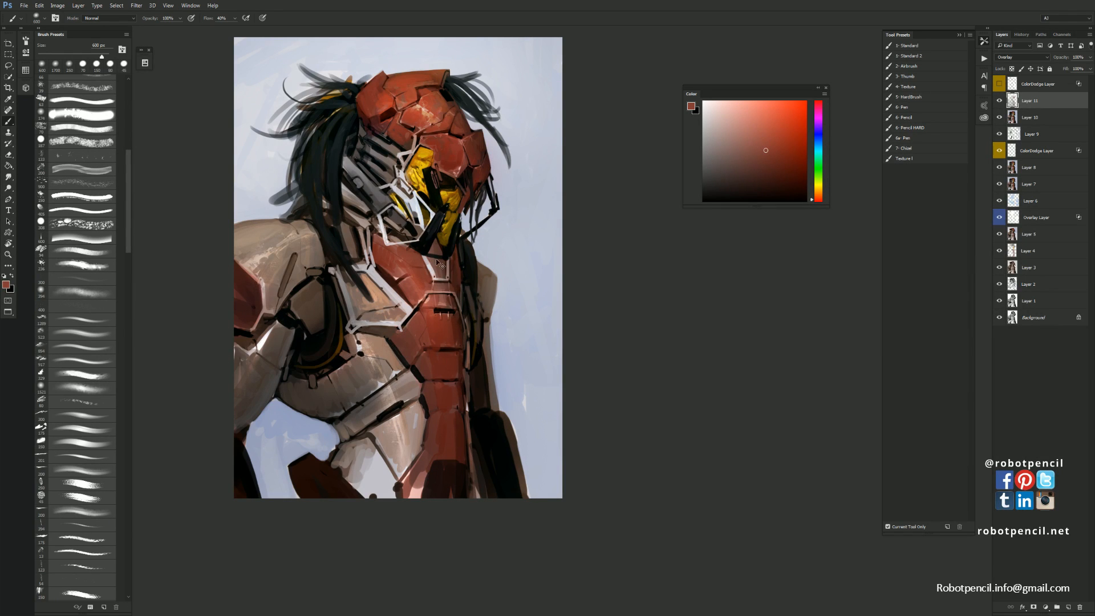
Reset the foreground to white and check the whole composition zoomed out, mirrored and in its original orientation
key(d)
key(x)
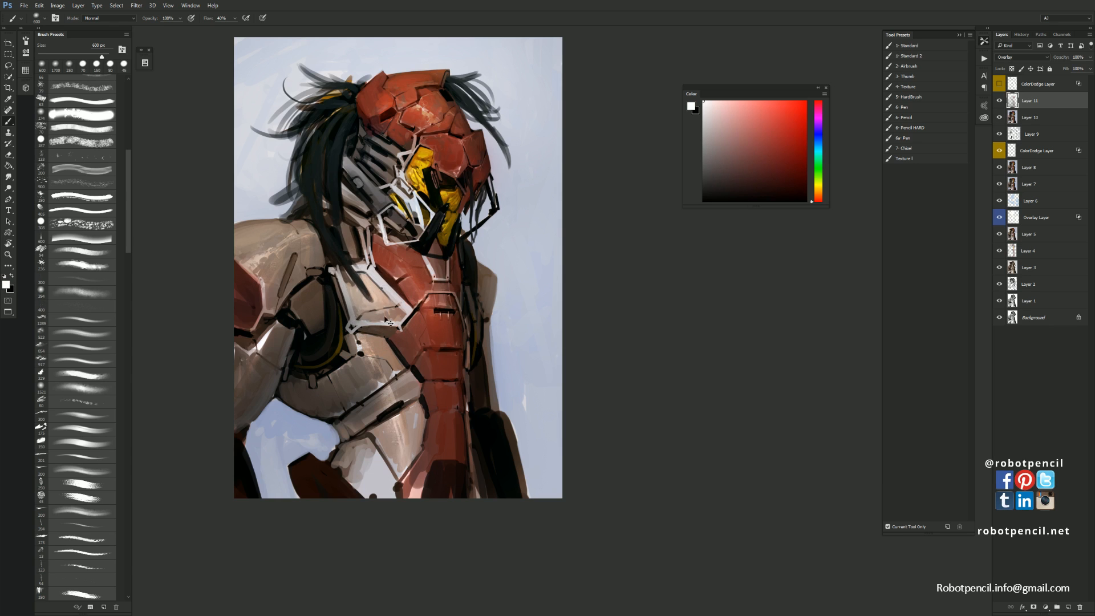
key(z)
alt+click(386, 338)
alt+click(394, 342)
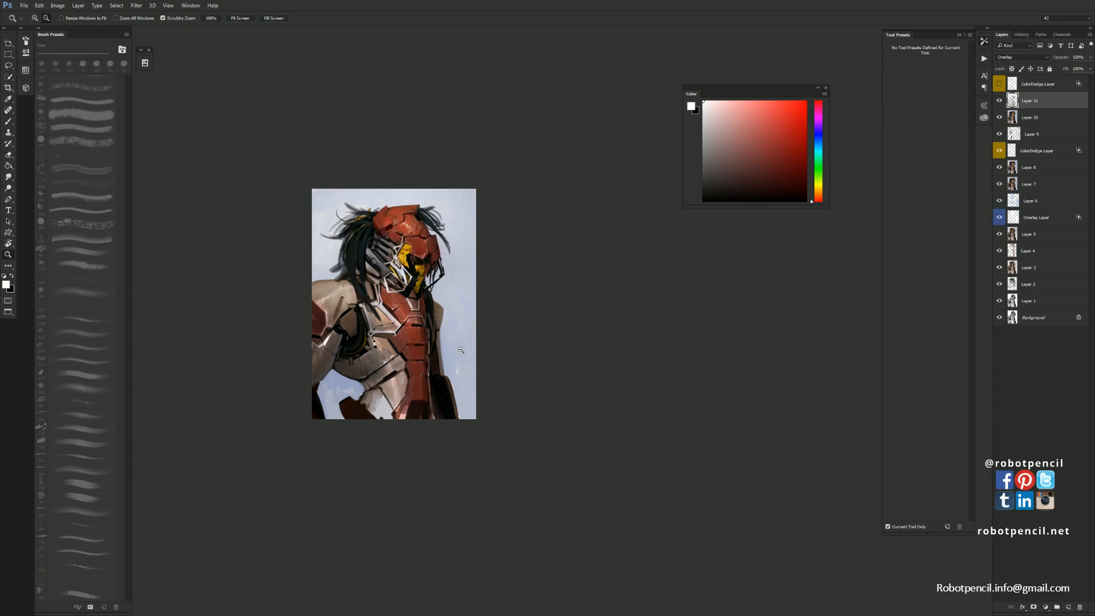
key(ctrl+shift+h)
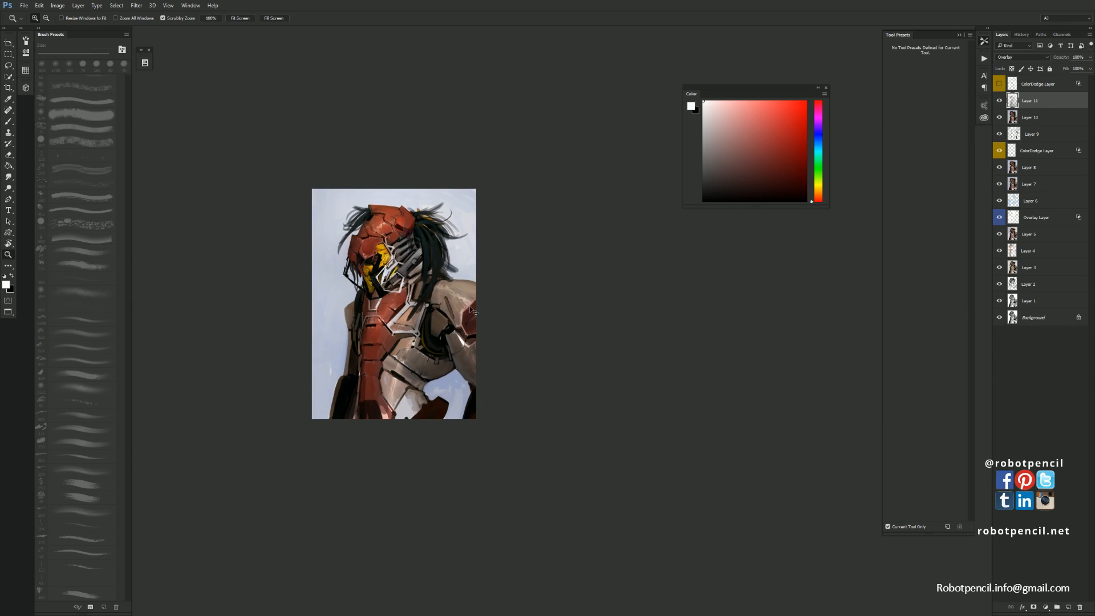
key(ctrl+shift+h)
click(445, 324)
click(442, 319)
drag(423, 320, 492, 281)
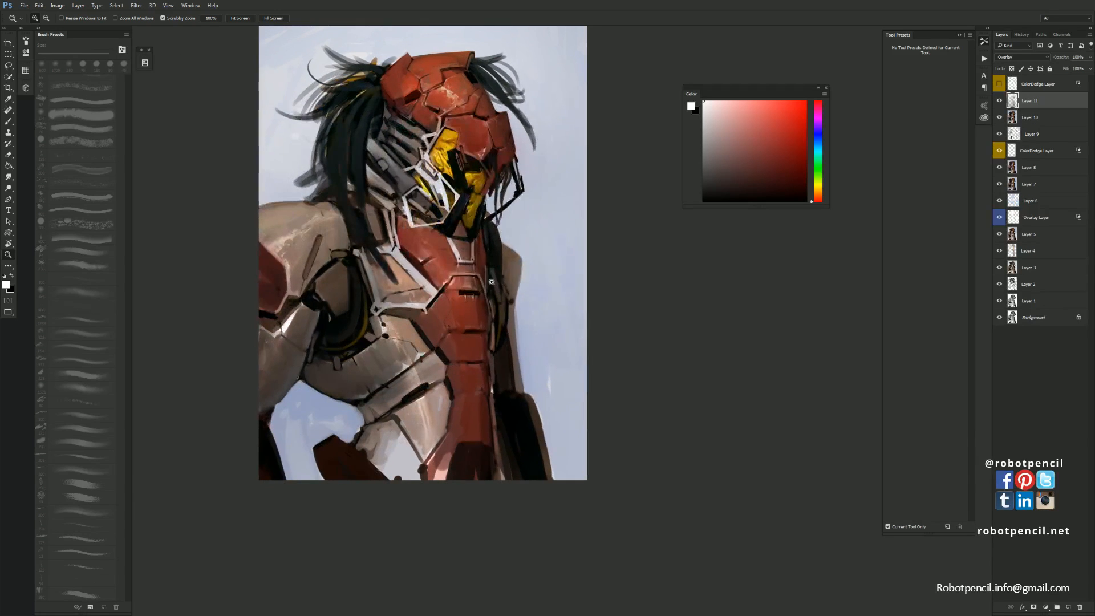
key(b)
key(z)
alt+click(463, 314)
alt+click(463, 314)
click(467, 316)
click(470, 317)
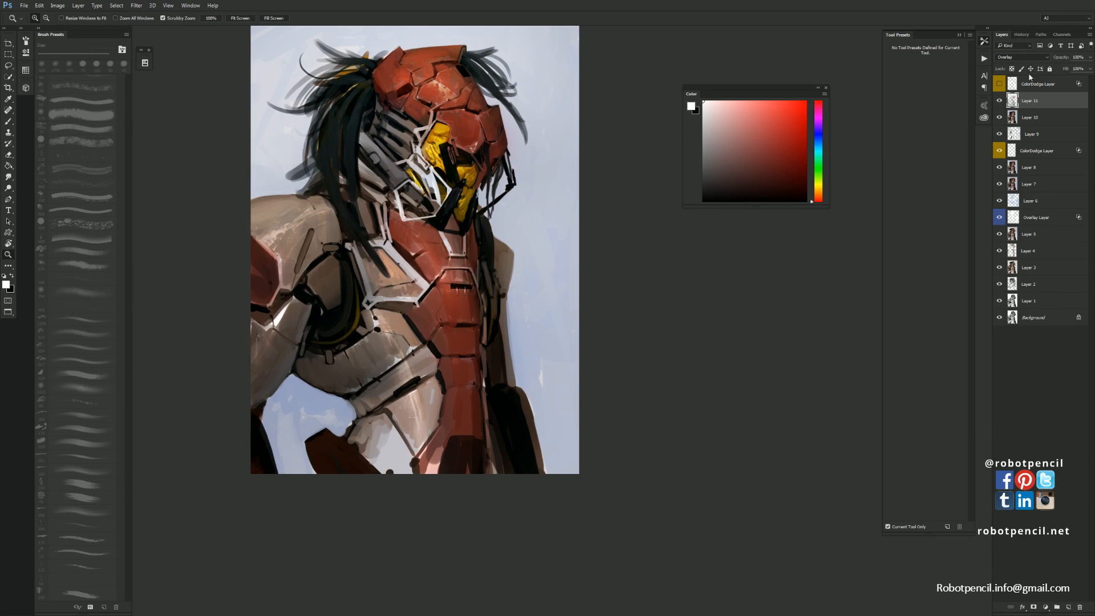
Compare the painting with the Overlay layer hidden and shown, and lower that layer's fill
click(1000, 101)
click(1000, 101)
drag(1045, 73, 1047, 75)
alt+click(480, 288)
alt+click(485, 288)
click(491, 300)
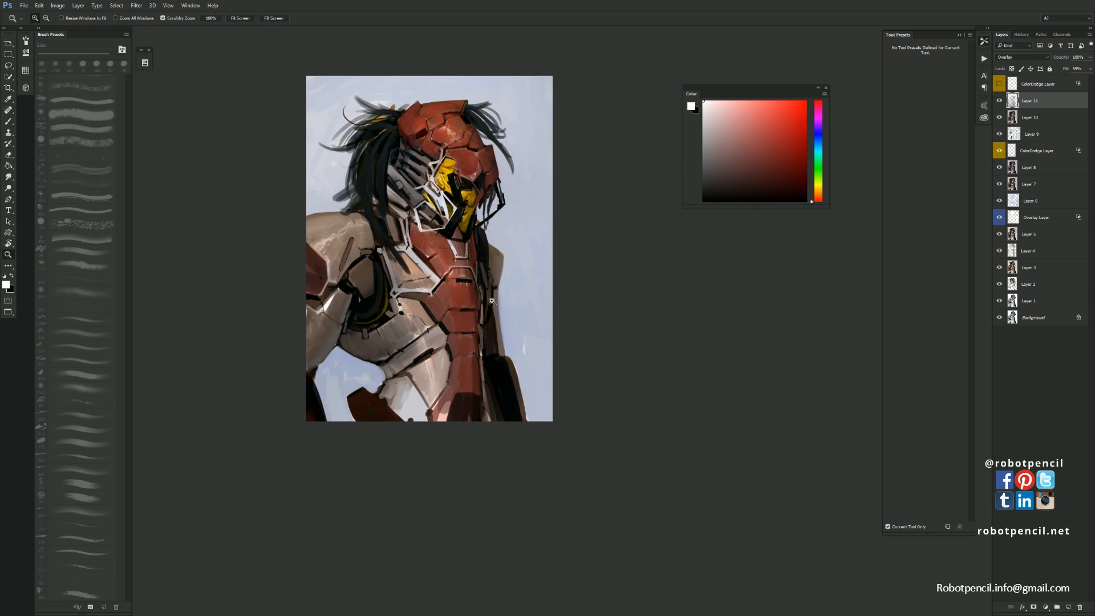
click(492, 301)
With the Standard 2 preset, cover the light marks in the background beside the torso with sampled pale blue on a new layer
key(b)
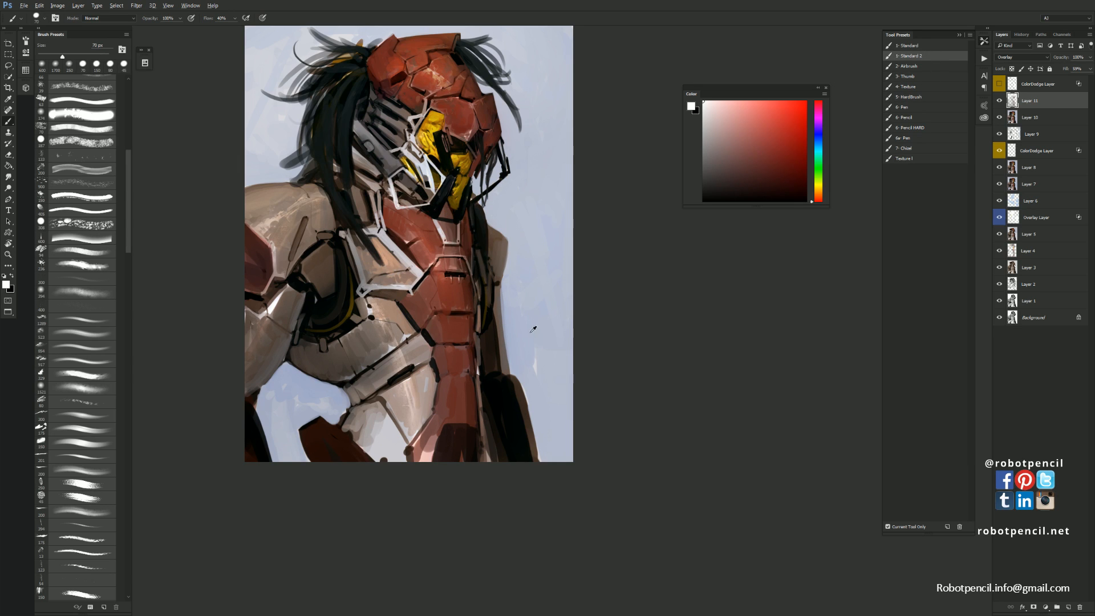
alt+click(533, 329)
key(ctrl+shift+alt+n)
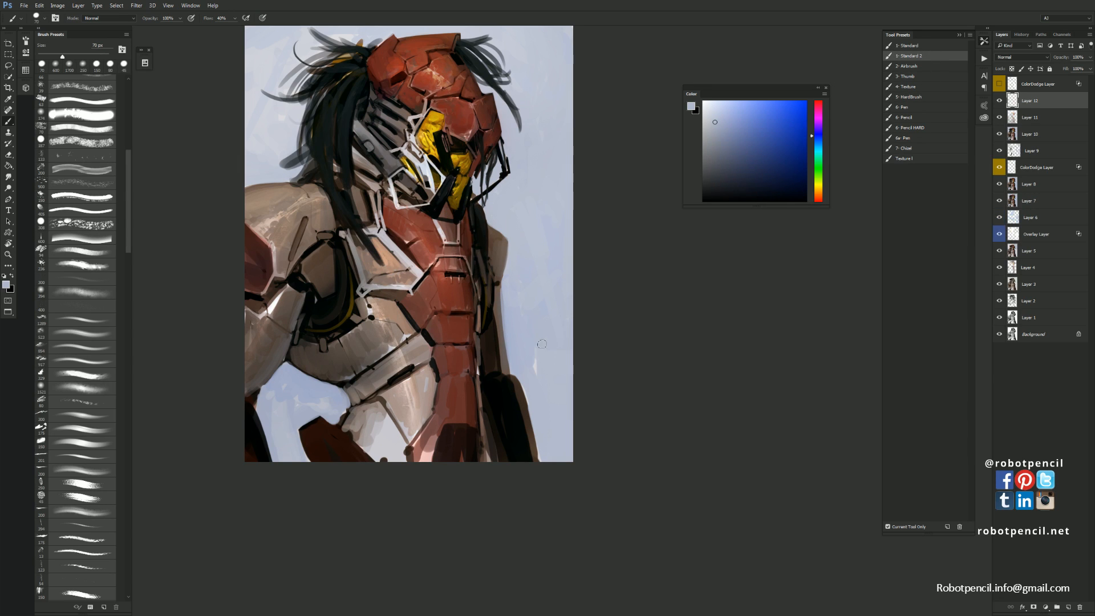
drag(542, 379, 540, 372)
mouse_move(551, 279)
mouse_down()
mouse_move(564, 225)
mouse_move(551, 293)
mouse_up()
key(ctrl+e)
key(ctrl+shift+alt+n)
Enlarge the brush to 150 px and repaint the pale blue background beneath the robot's arm
key(bracketright)
key(bracketright)
key(bracketright)
key(bracketright)
key(bracketright)
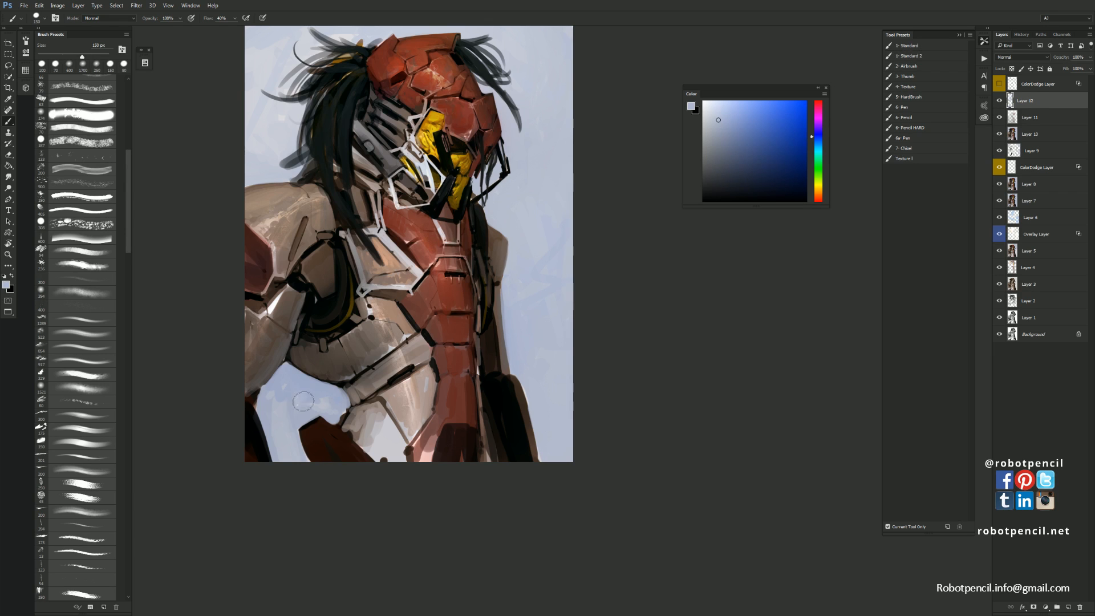
mouse_move(303, 401)
mouse_down()
mouse_move(278, 400)
mouse_move(312, 479)
mouse_up()
Repaint the background beside the chest and lower torso with repeatedly sampled pale blue tones
alt+click(271, 421)
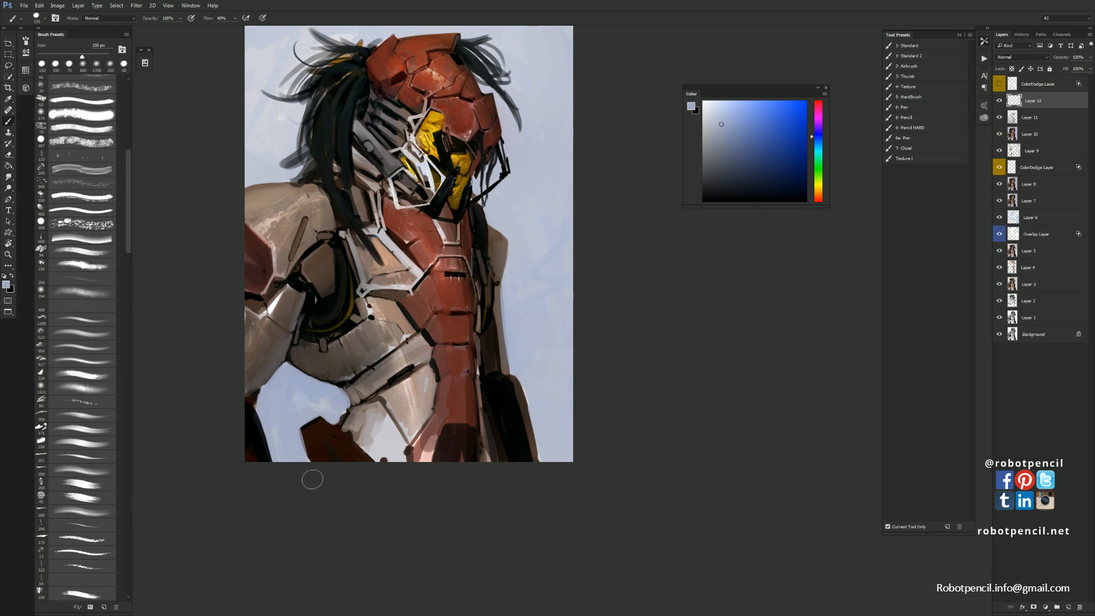
mouse_move(525, 343)
mouse_down()
mouse_move(514, 298)
mouse_move(562, 387)
mouse_move(536, 362)
mouse_move(552, 432)
mouse_up()
alt+click(535, 366)
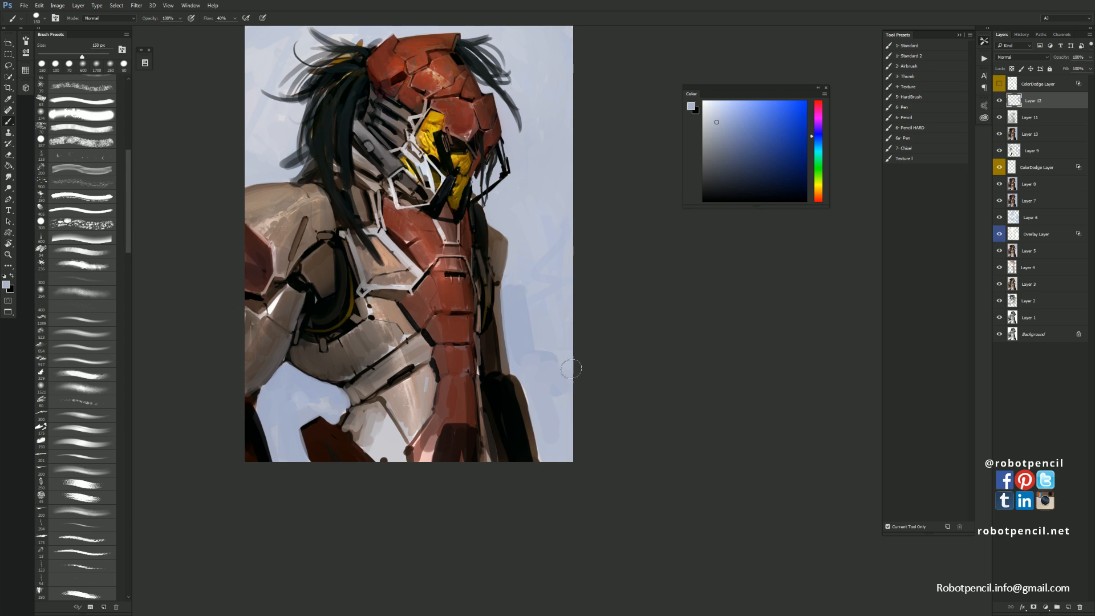
mouse_move(532, 336)
mouse_down()
mouse_move(567, 252)
mouse_move(523, 283)
mouse_move(542, 211)
mouse_up()
alt+click(524, 287)
drag(540, 285, 524, 314)
alt+click(526, 314)
drag(527, 358, 535, 343)
drag(527, 250, 574, 422)
Smooth the background beside the hair with sampled pale blue, enlarge the brush to 300 px and undo the stroke over the hair
key(])
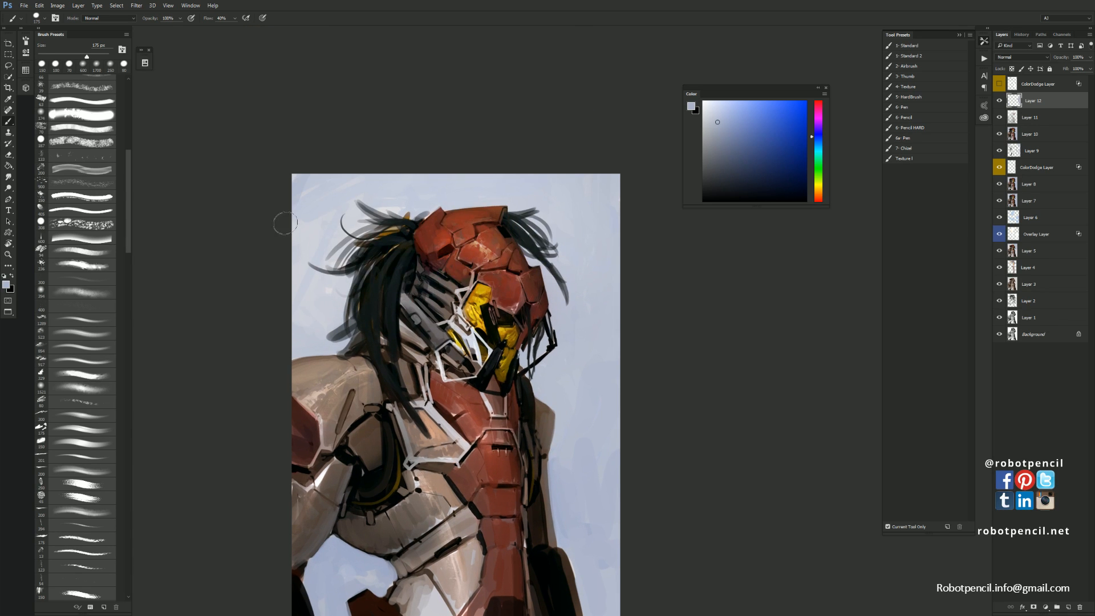
drag(284, 223, 313, 223)
alt+click(316, 225)
key(])
key(])
key(])
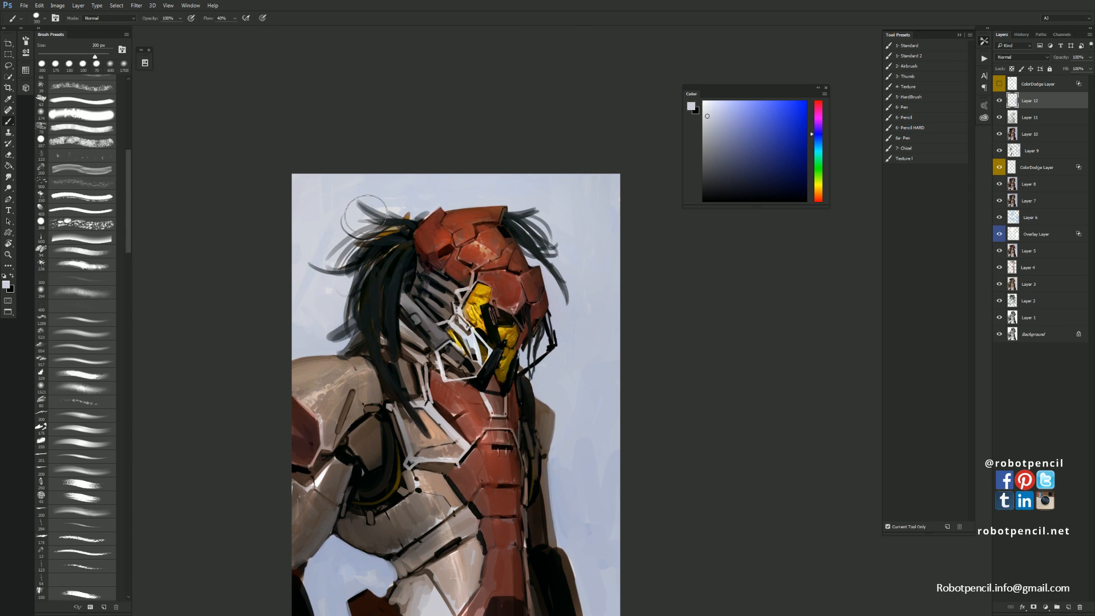
drag(409, 200, 385, 227)
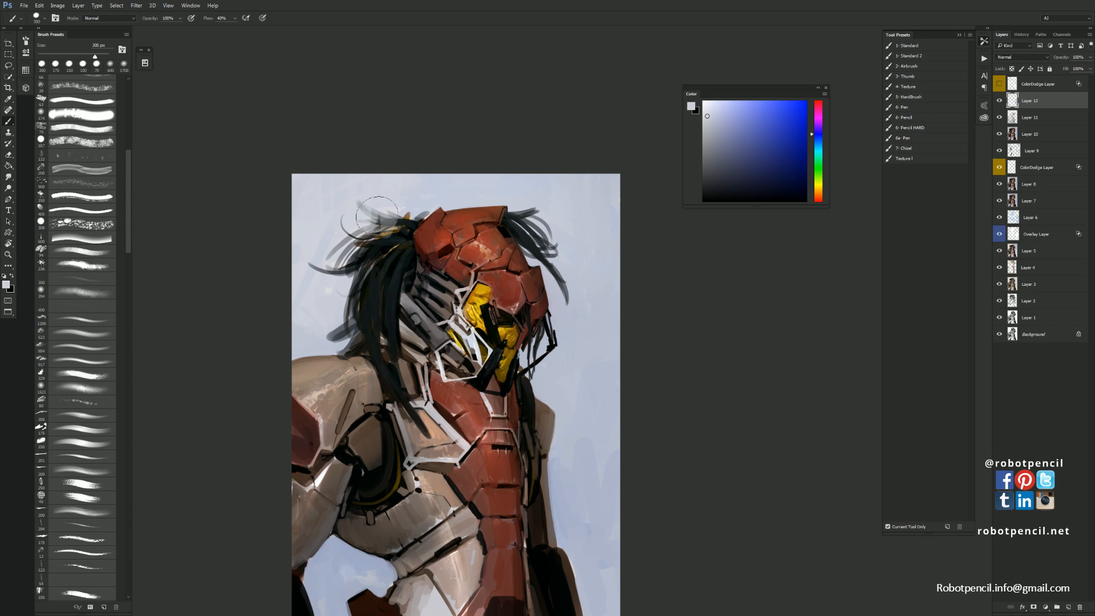
key(ctrl+z)
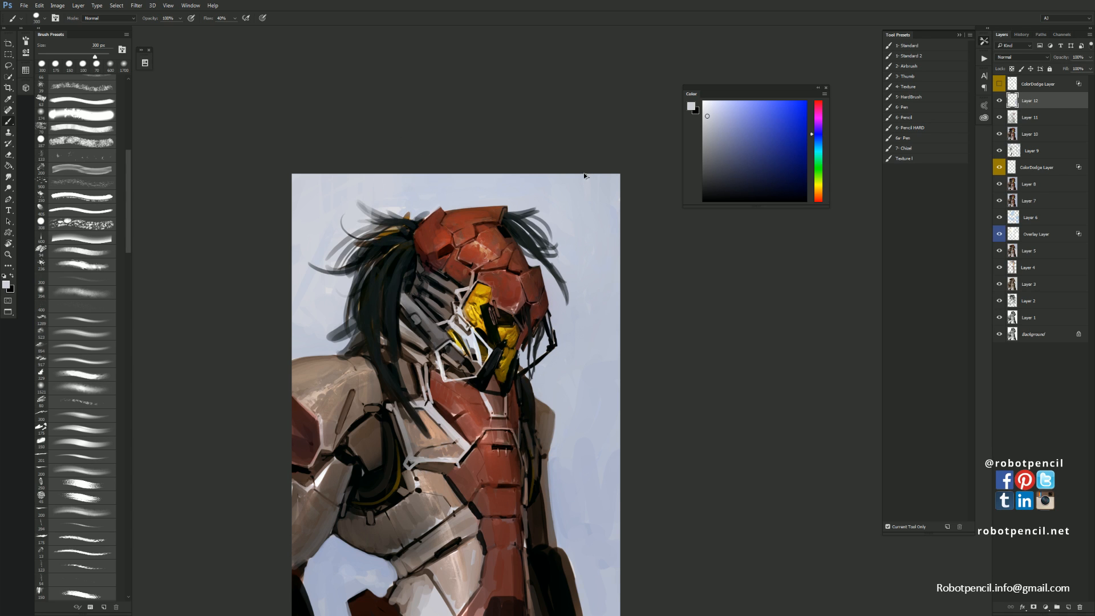
Sample a grey from the hair and paint faint loose strands behind the head with a 90 px brush
alt+click(365, 210)
mouse_move(363, 210)
mouse_down()
mouse_move(325, 253)
mouse_move(356, 236)
mouse_move(326, 262)
mouse_up()
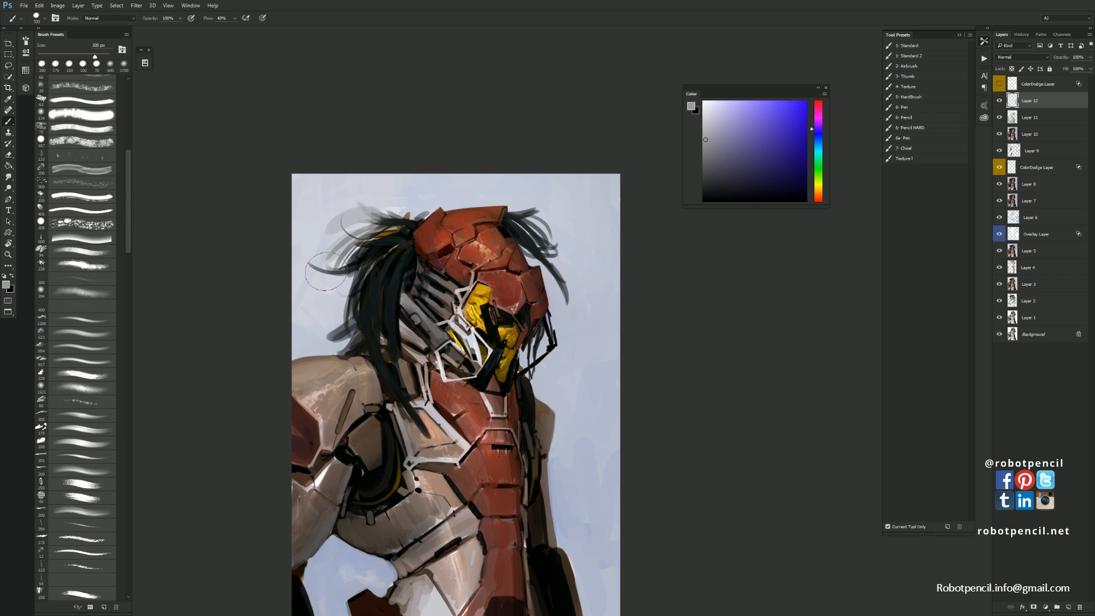
key(ctrl+z)
key(bracketleft)
mouse_move(368, 222)
mouse_down()
mouse_move(321, 230)
mouse_move(355, 210)
mouse_up()
mouse_move(392, 223)
mouse_down()
mouse_move(374, 196)
mouse_move(410, 220)
mouse_move(399, 212)
mouse_move(336, 230)
mouse_move(380, 226)
mouse_move(327, 315)
mouse_up()
mouse_move(348, 278)
mouse_down()
mouse_move(333, 322)
mouse_move(305, 336)
mouse_up()
mouse_move(348, 282)
mouse_down()
mouse_move(316, 301)
mouse_move(308, 293)
mouse_move(319, 331)
mouse_move(311, 346)
mouse_move(312, 324)
mouse_up()
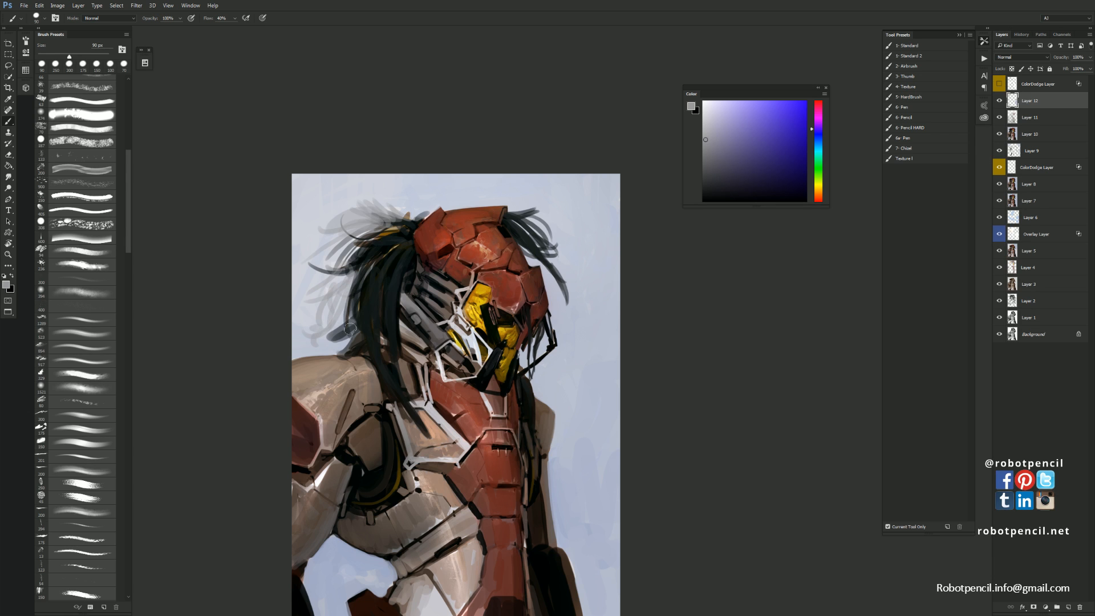
Add wispy strands to the hair tuft on the far side of the helmet with sampled grey tones
alt+click(365, 360)
alt+click(365, 360)
drag(492, 337, 458, 250)
ctrl+click(462, 343)
ctrl+click(462, 342)
alt+click(422, 157)
mouse_move(398, 132)
mouse_down()
mouse_move(434, 180)
mouse_move(409, 119)
mouse_move(435, 143)
mouse_move(398, 121)
mouse_move(422, 119)
mouse_move(402, 108)
mouse_move(450, 119)
mouse_move(441, 189)
mouse_up()
key(ctrl+z)
alt+click(413, 145)
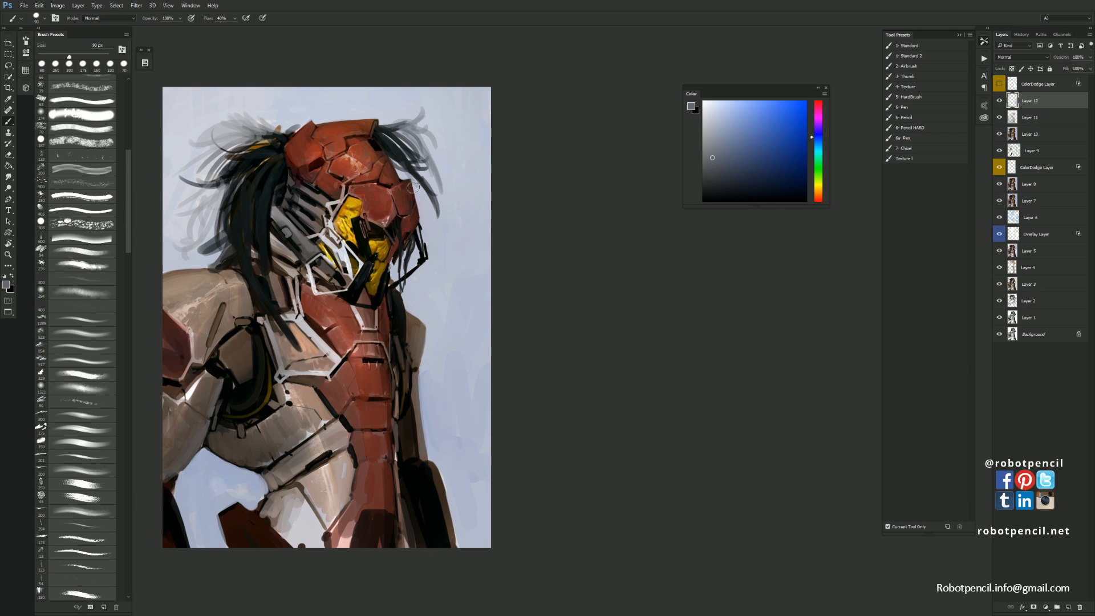
drag(395, 157, 430, 206)
key(ctrl+z)
Paint fine flyaway strands fanning out from the back of the hair with sampled tan and dark tones
alt+click(281, 127)
mouse_move(282, 127)
mouse_down()
mouse_move(262, 151)
mouse_move(235, 129)
mouse_move(266, 138)
mouse_move(211, 137)
mouse_move(235, 149)
mouse_move(231, 189)
mouse_move(272, 152)
mouse_move(186, 170)
mouse_up()
key(bracketleft)
alt+click(274, 137)
mouse_move(278, 126)
mouse_down()
mouse_move(201, 143)
mouse_move(196, 224)
mouse_up()
drag(225, 185, 188, 236)
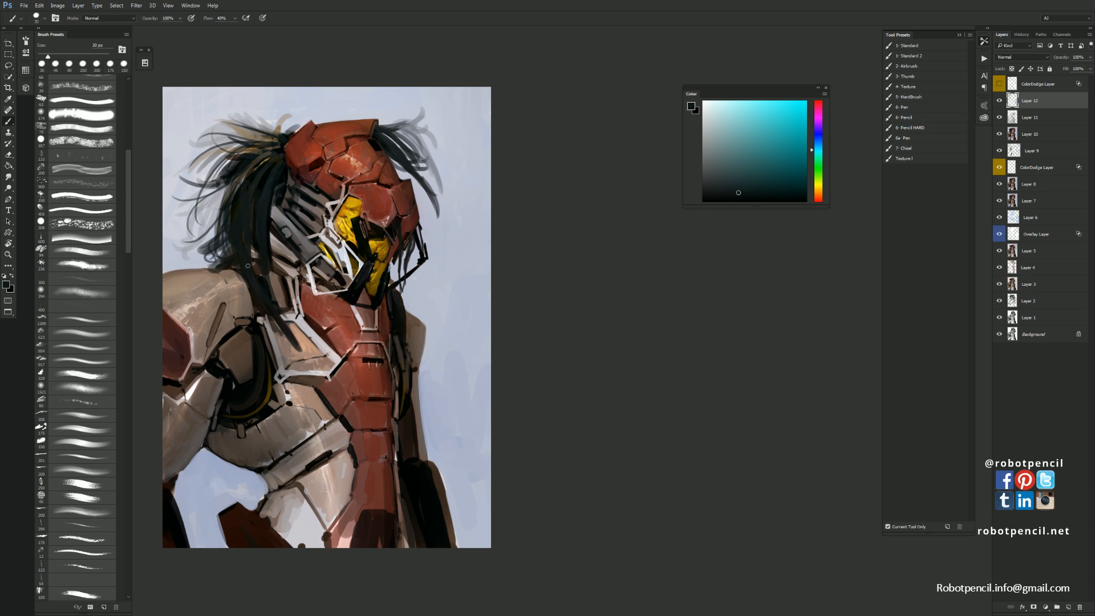
Extend and thicken the long hair locks over the neck and shoulder with black, enlarging the brush to 80 px
drag(274, 274, 291, 334)
drag(276, 271, 294, 322)
key(d)
key(bracketright)
key(bracketright)
key(bracketright)
drag(252, 192, 251, 260)
key(bracketright)
key(bracketright)
key(bracketright)
drag(236, 199, 249, 290)
drag(237, 245, 254, 289)
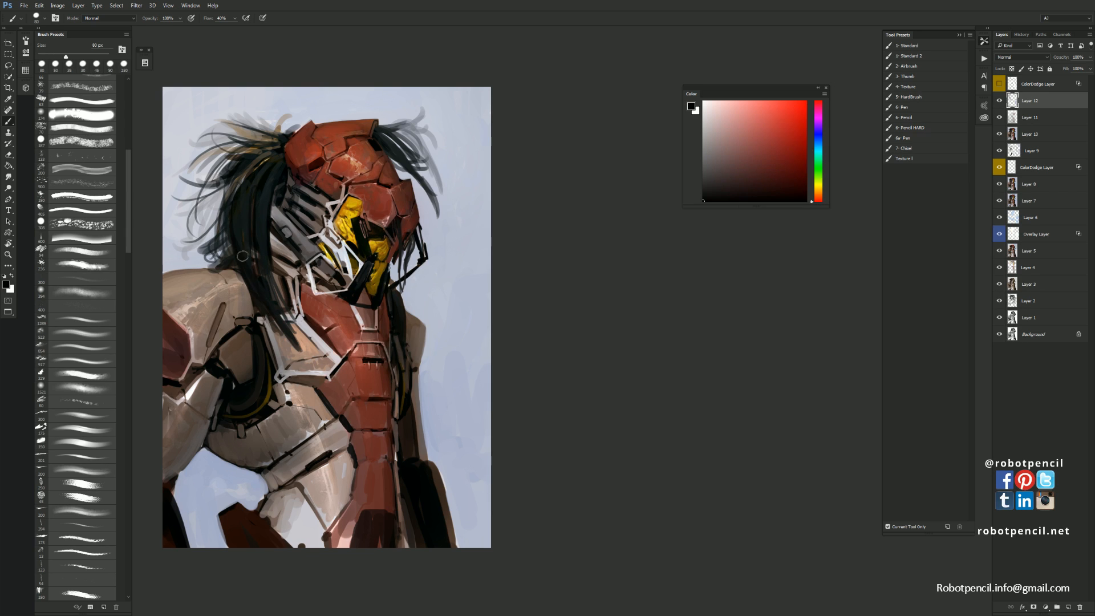
drag(242, 191, 244, 260)
mouse_move(248, 179)
mouse_down()
mouse_move(263, 281)
mouse_move(303, 361)
mouse_up()
Add thin black strands across the shoulder edge and beside the chest with a 25 px brush
key(bracketleft)
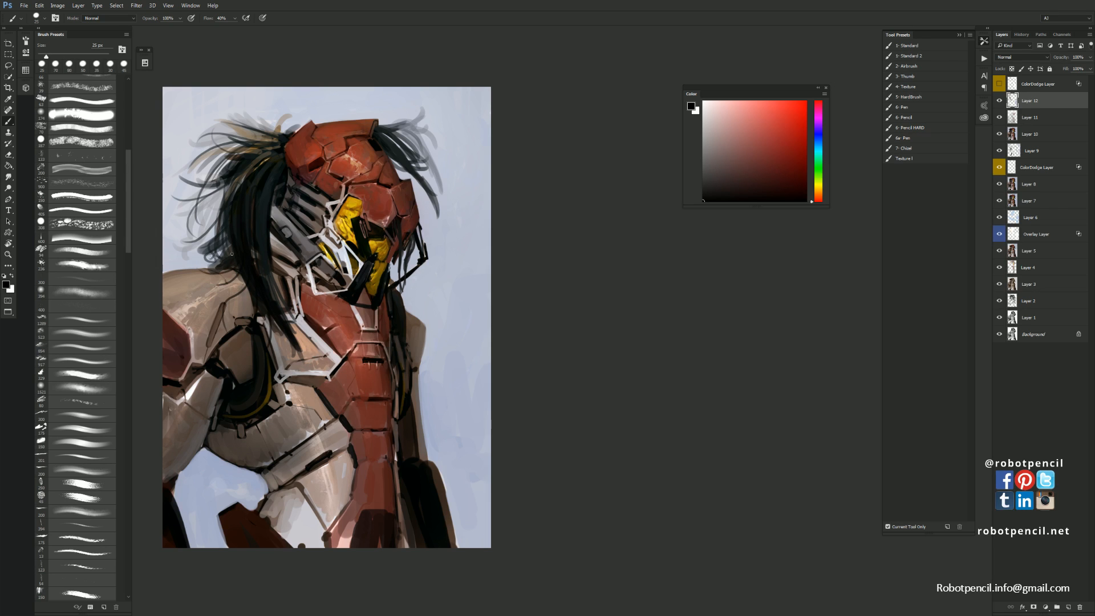
drag(226, 257, 170, 265)
drag(390, 266, 431, 340)
Mirror the view and paint out the stray grey strands above the smaller hair tuft with sampled background blue, enlarging the brush to 80 px
key(z)
alt+click(427, 358)
alt+click(428, 359)
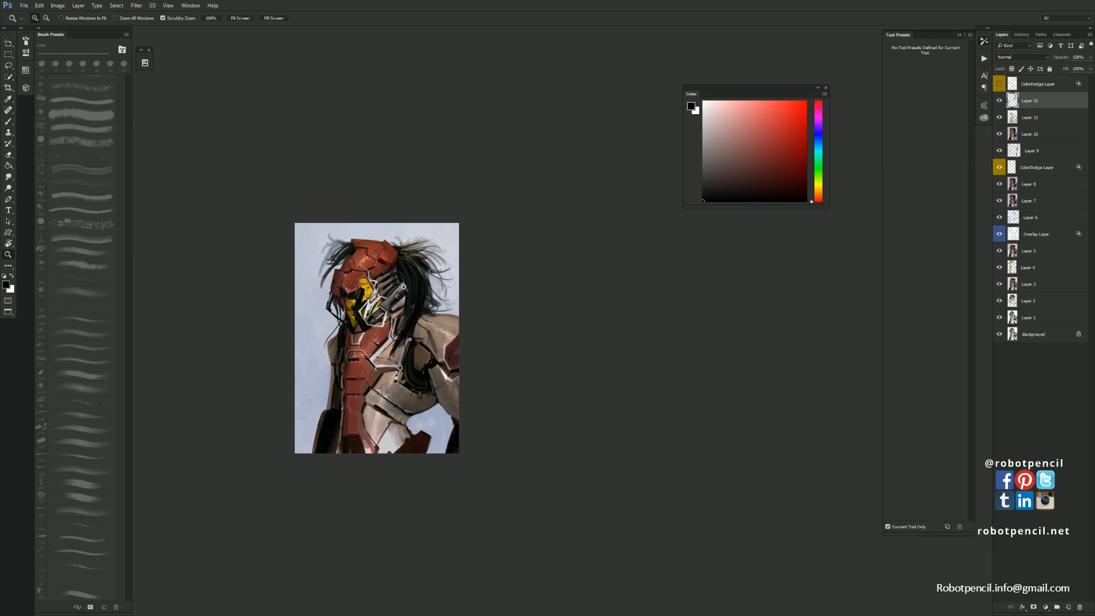
click(408, 284)
click(409, 282)
key(b)
alt+click(285, 187)
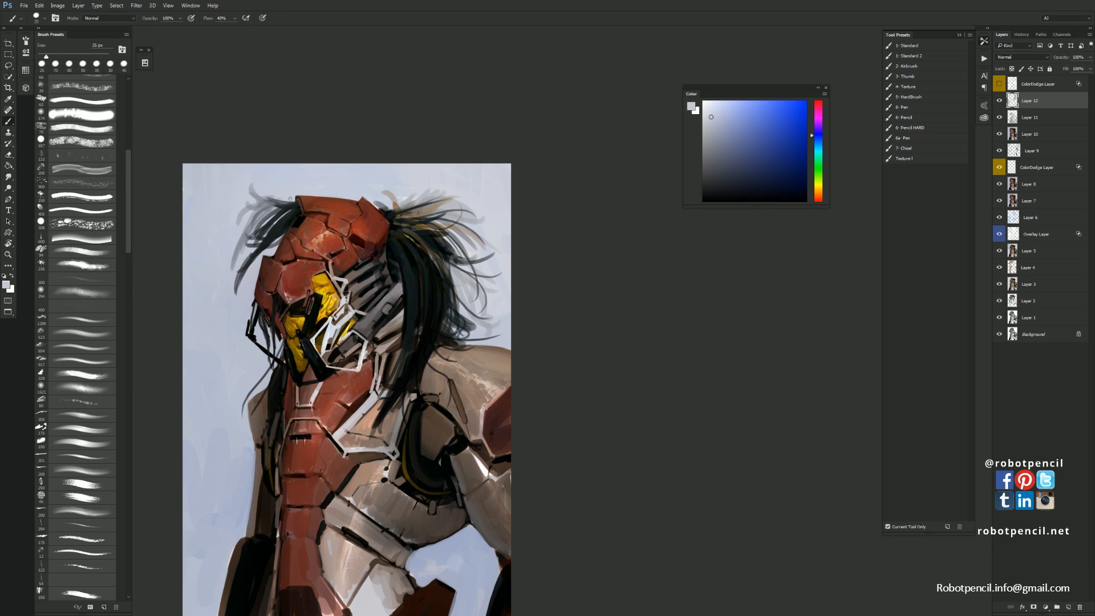
key(bracketright)
key(bracketright)
key(bracketright)
mouse_move(290, 201)
mouse_down()
mouse_move(230, 223)
mouse_move(252, 189)
mouse_up()
key(bracketright)
key(bracketright)
key(bracketright)
key(bracketright)
key(bracketright)
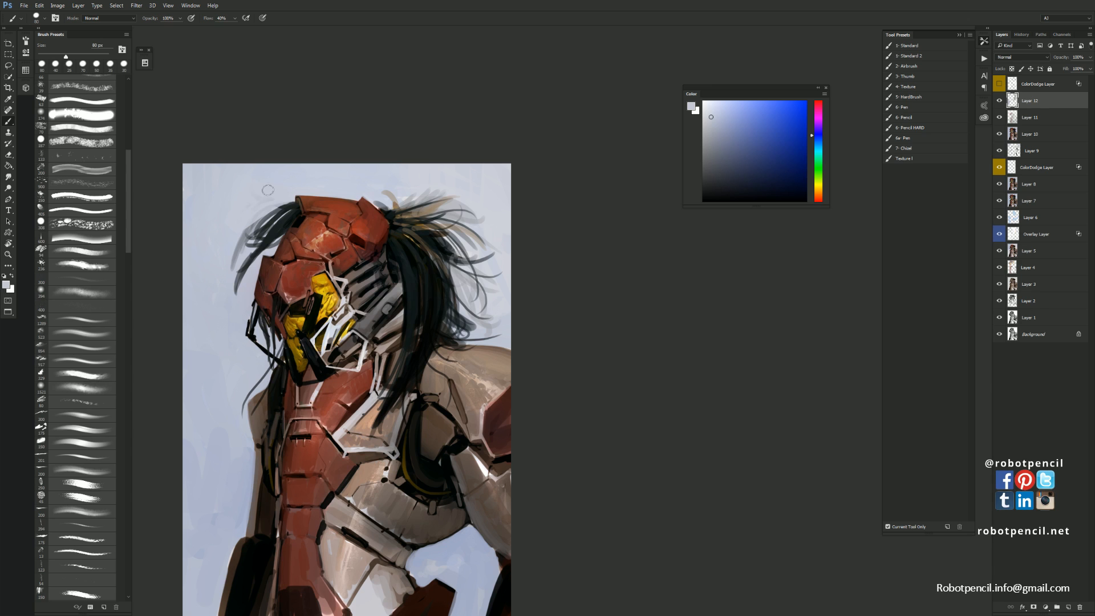
Show the painting full screen without the interface and examine the face and chest up close
key(f)
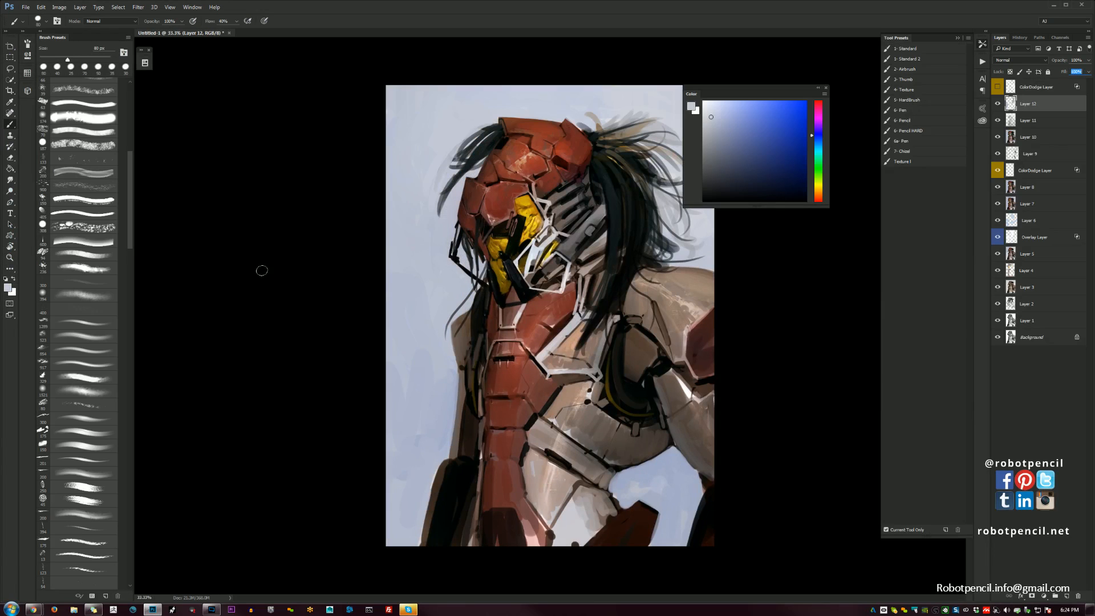
key(f)
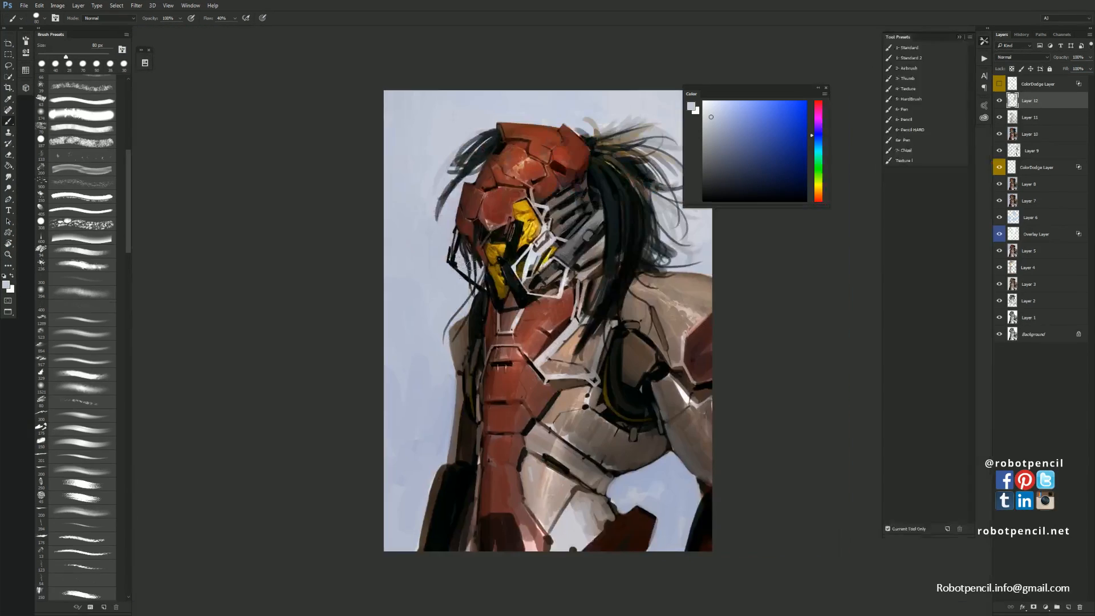
key(f)
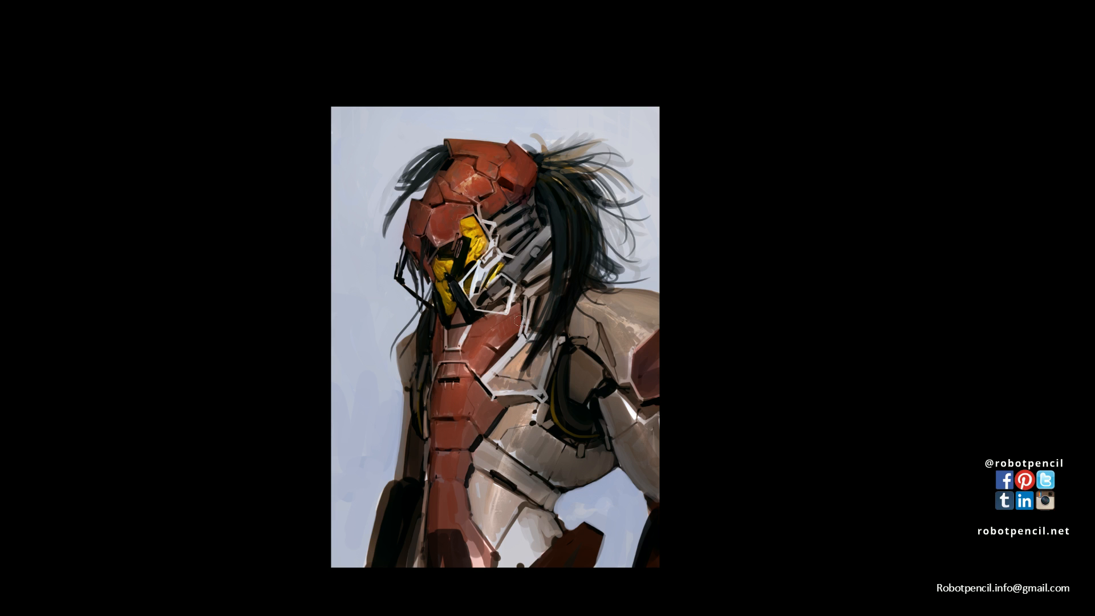
scroll(521, 330, up, 1)
scroll(521, 335, up, 1)
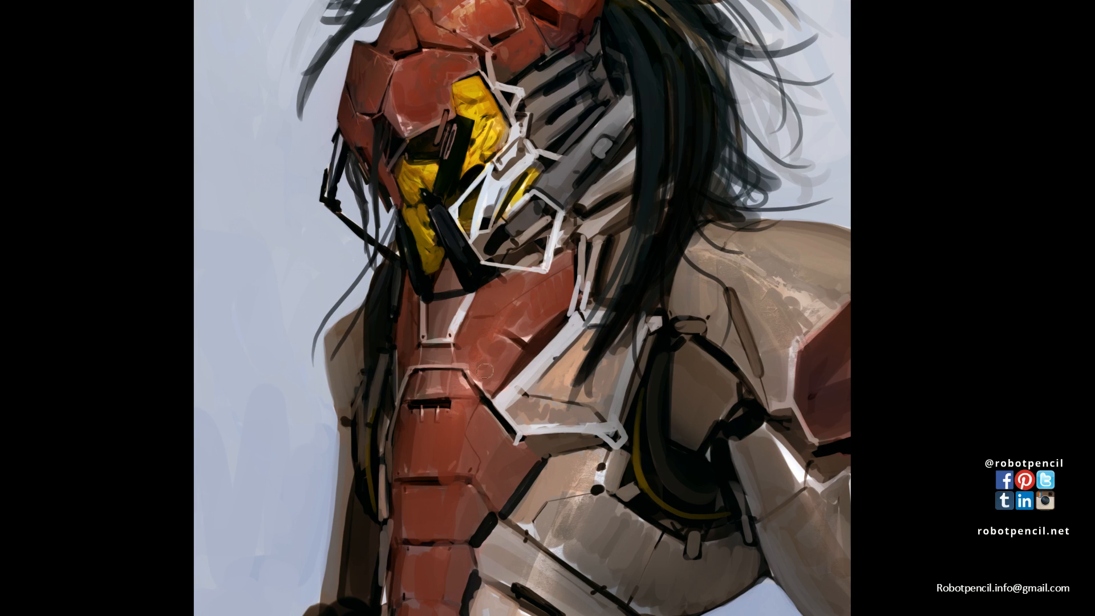
drag(491, 373, 521, 349)
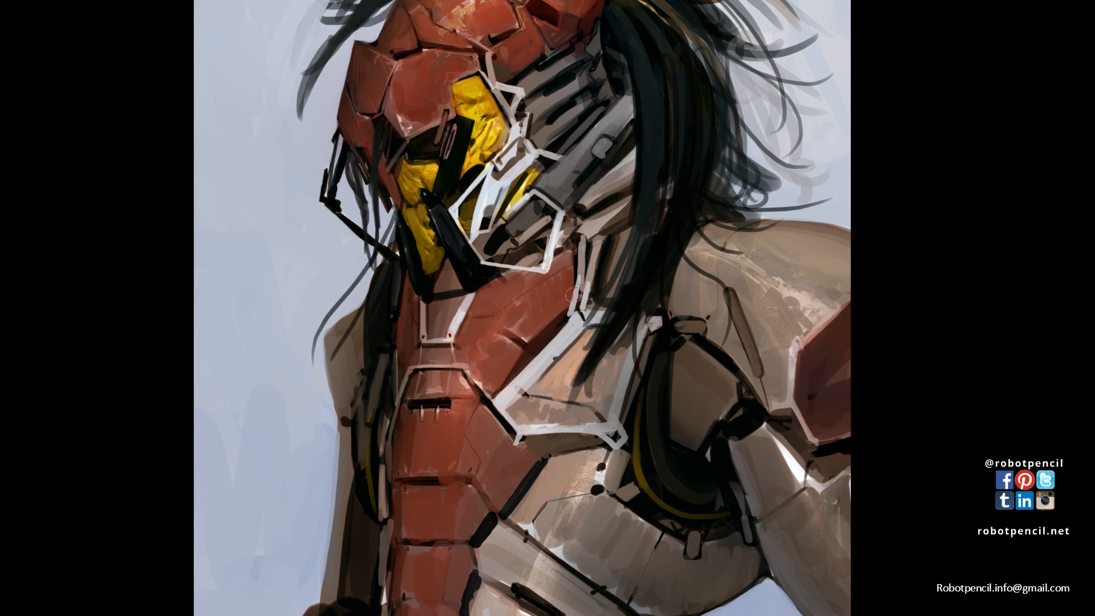
drag(571, 254, 578, 237)
key(bracketleft)
key(bracketleft)
drag(579, 236, 576, 252)
key(e)
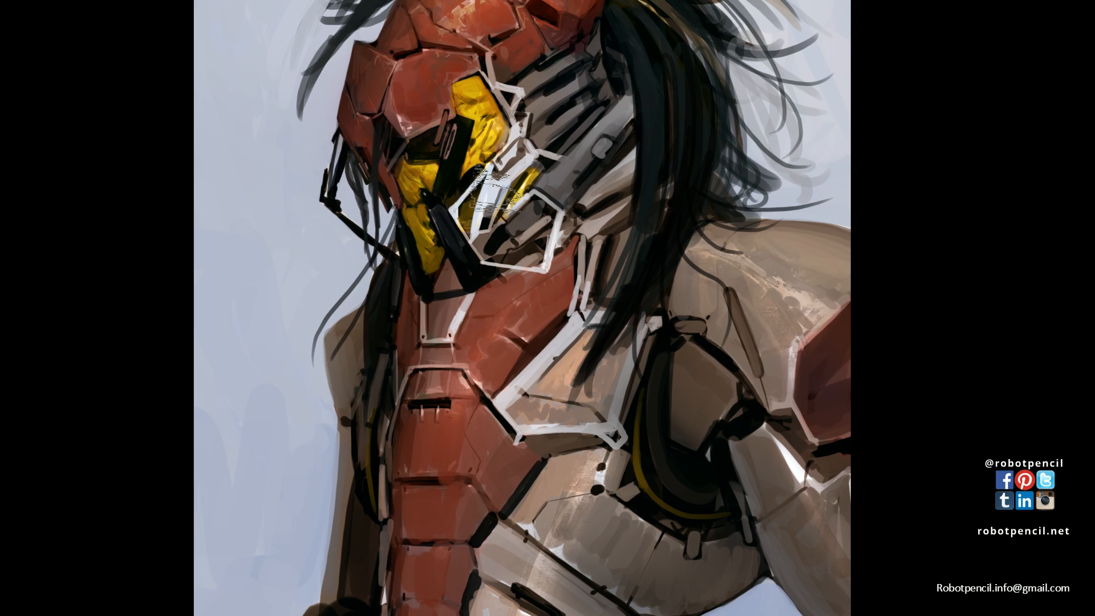
drag(521, 221, 543, 236)
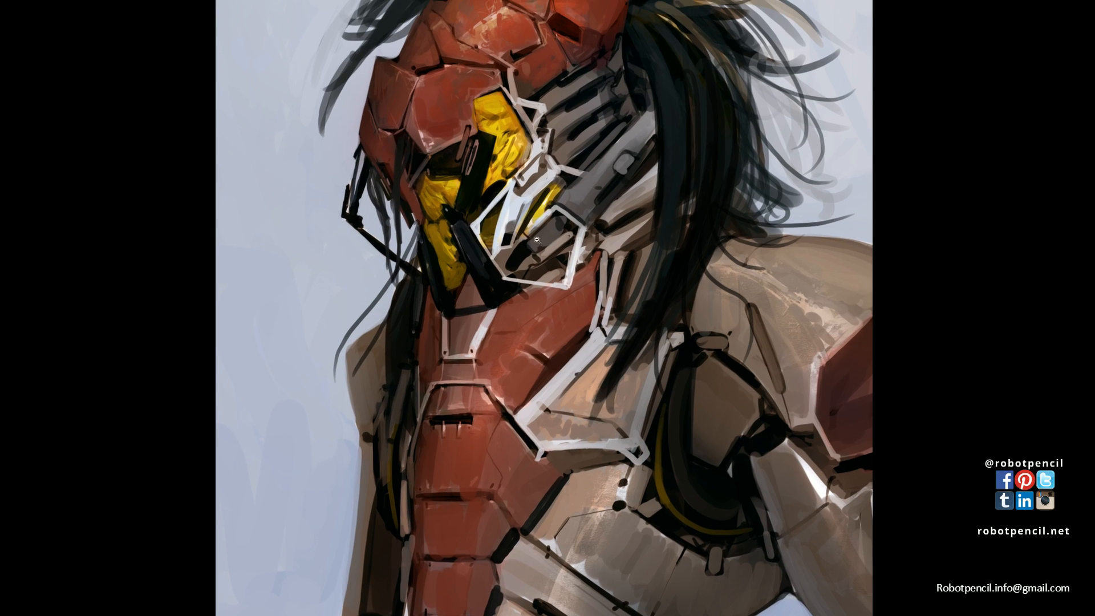
Fit the whole painting in view, mirror it horizontally and return to the standard screen mode with the full interface
alt+click(541, 241)
alt+click(541, 242)
key(f)
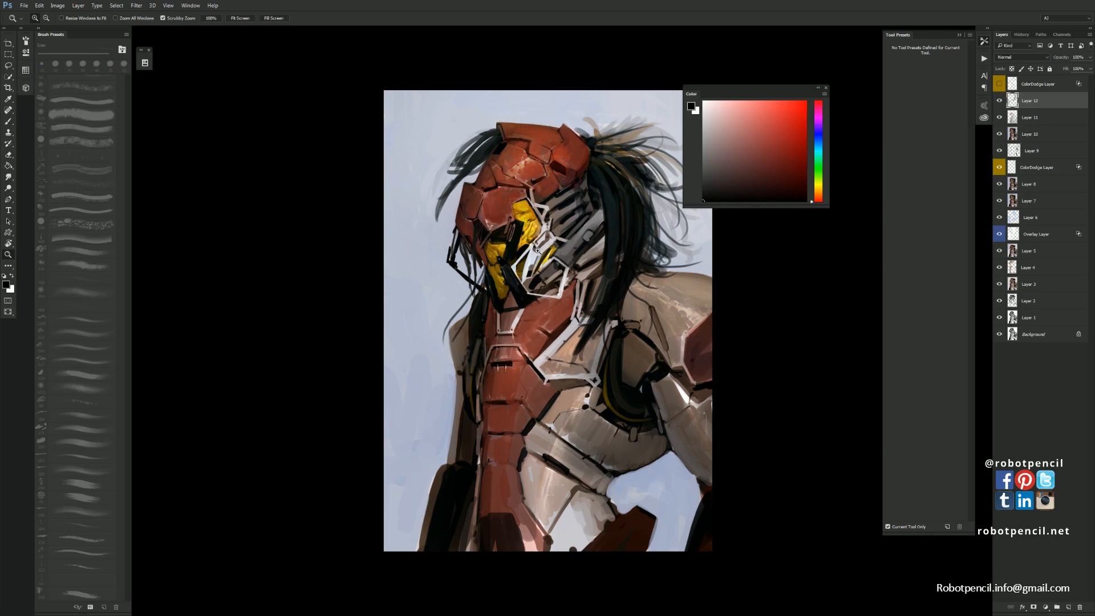
key(ctrl+shift+h)
key(f)
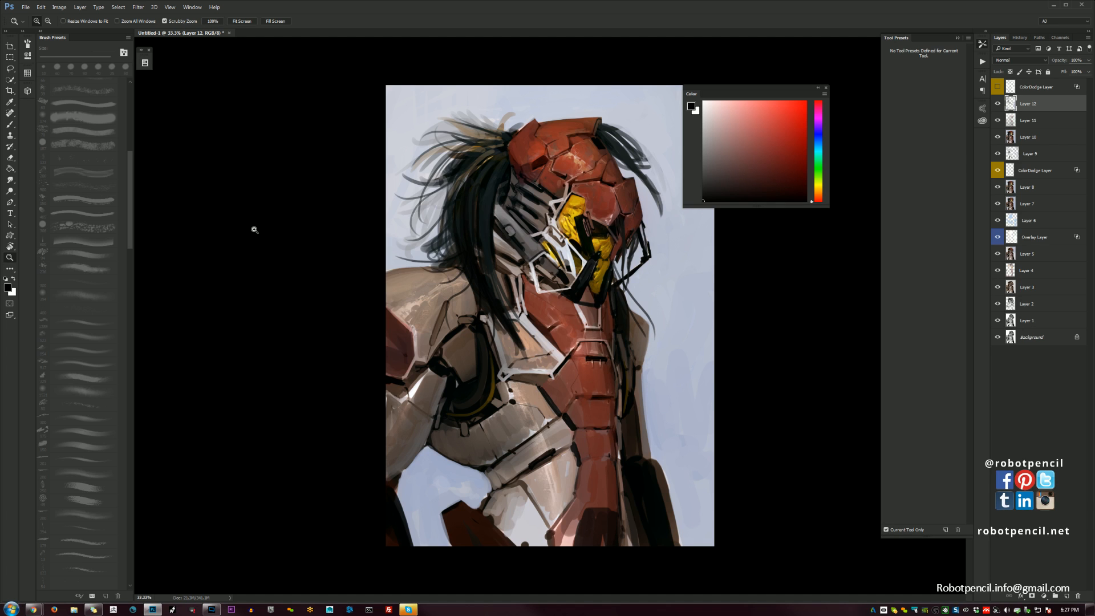
click(606, 183)
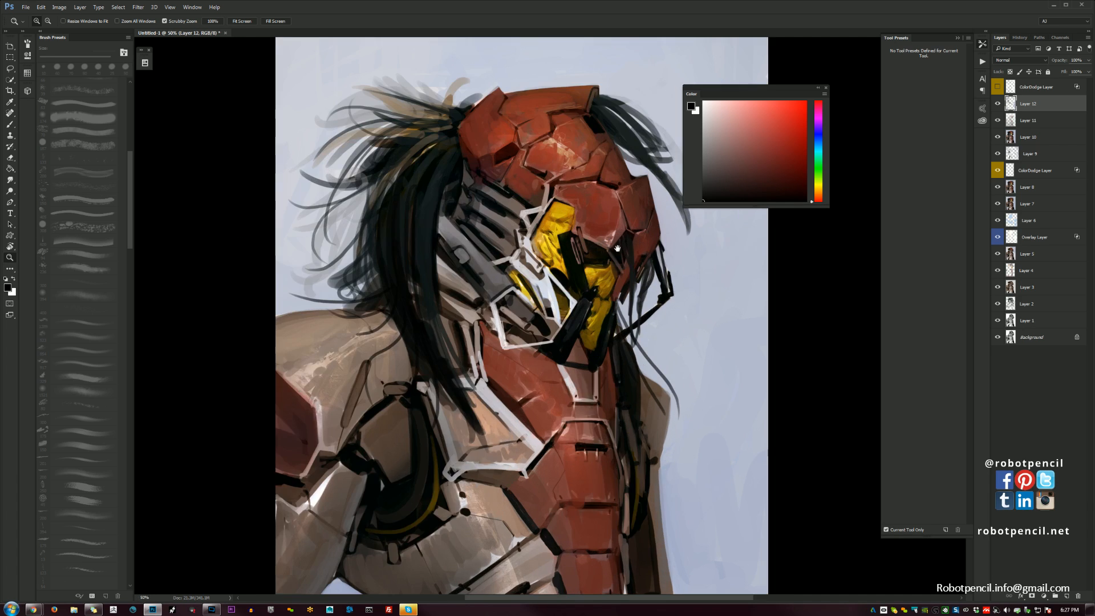
alt+click(549, 229)
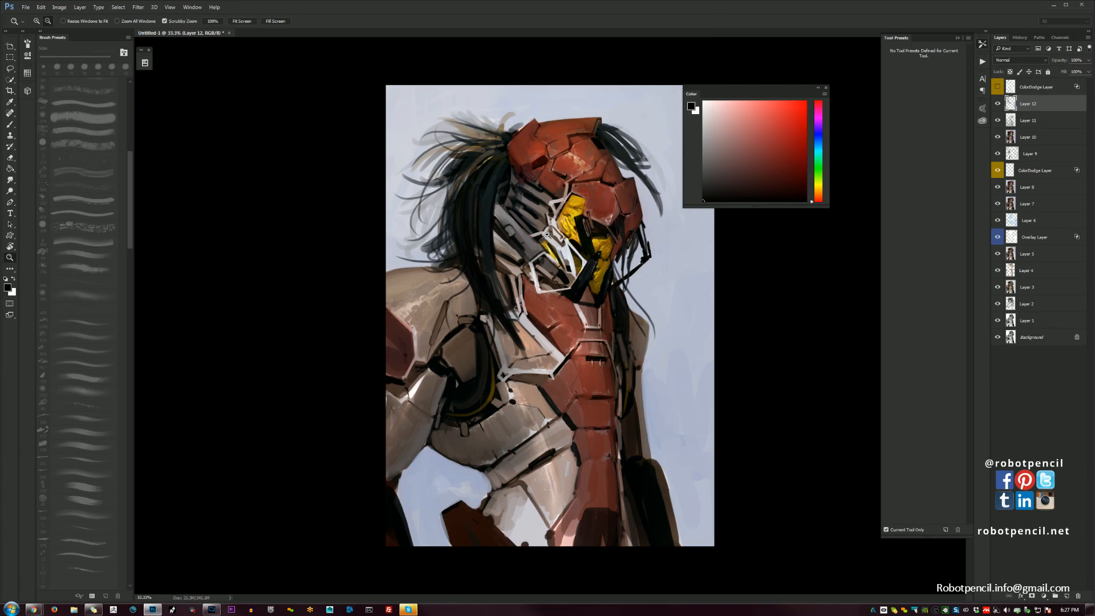
click(532, 246)
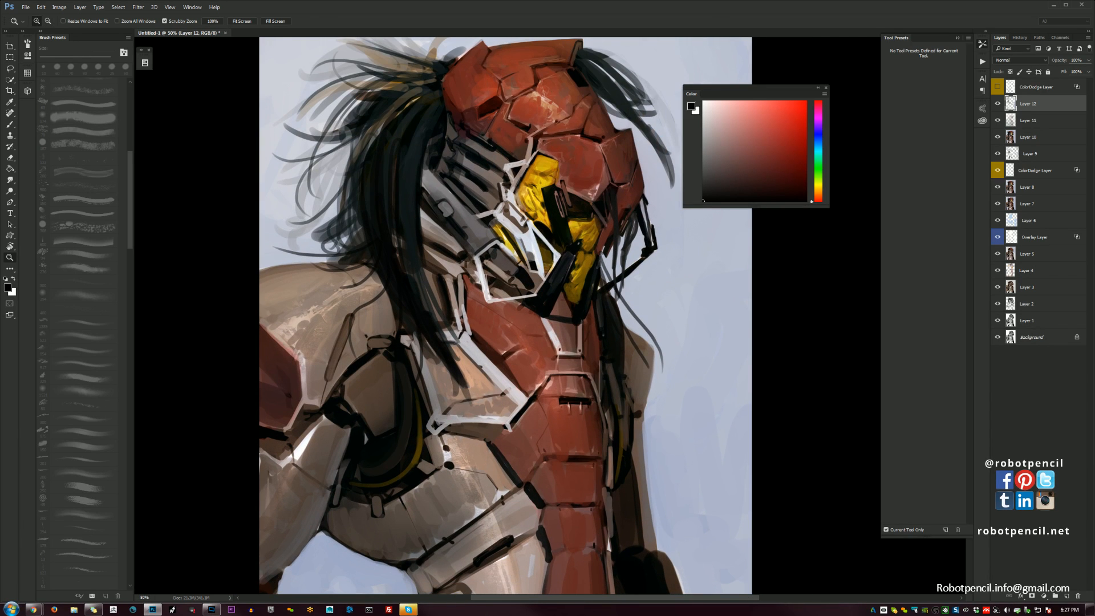
key(alt+Tab)
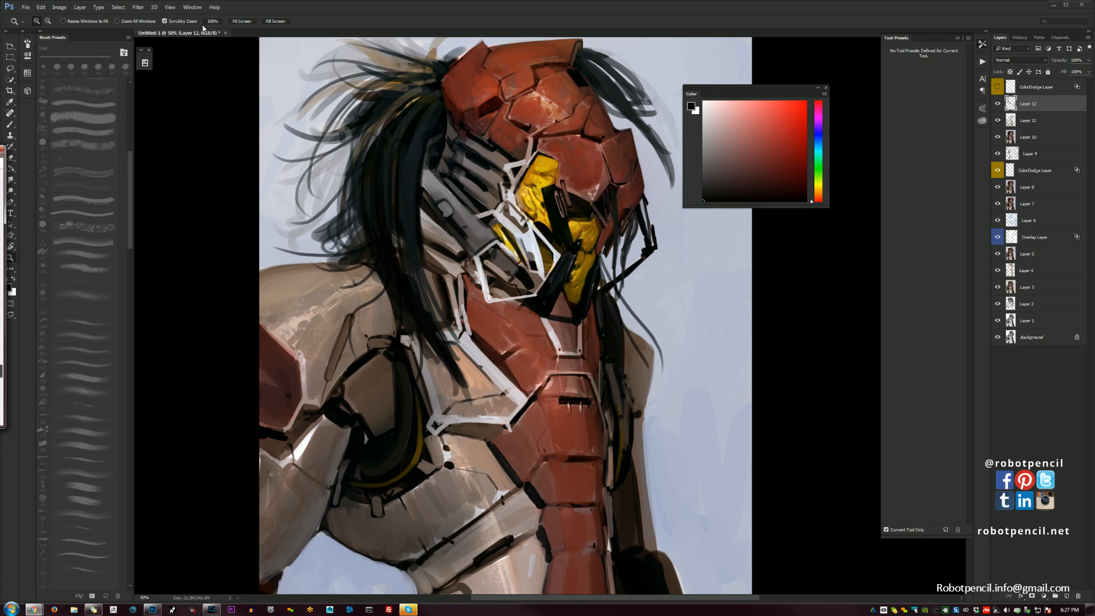
click(224, 75)
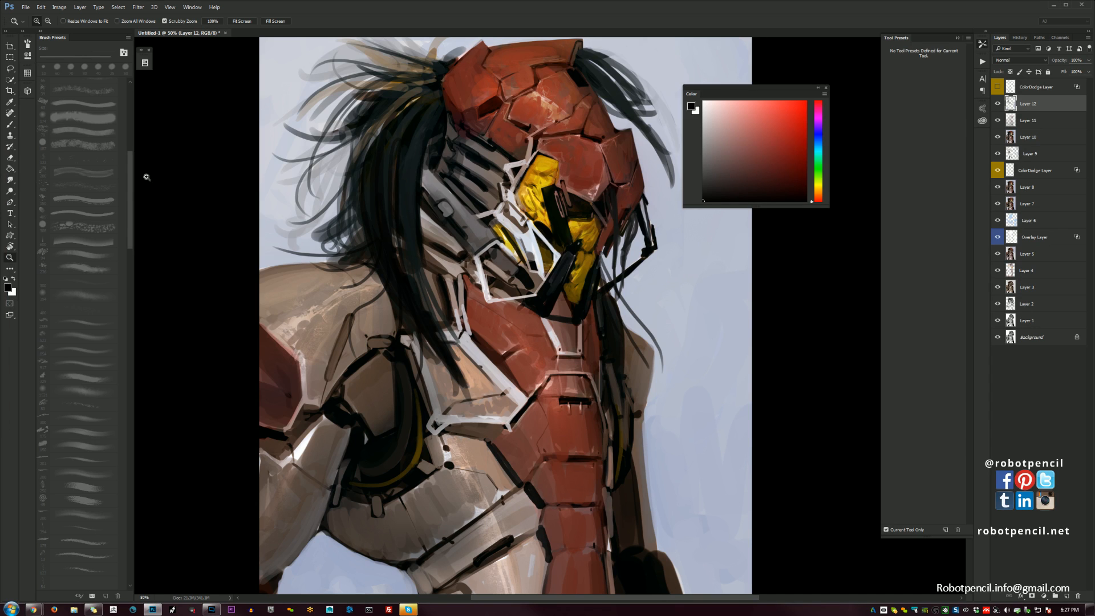
Save the painting as the layered Photoshop file stream_002.psd in the streams folder
key(ctrl+s)
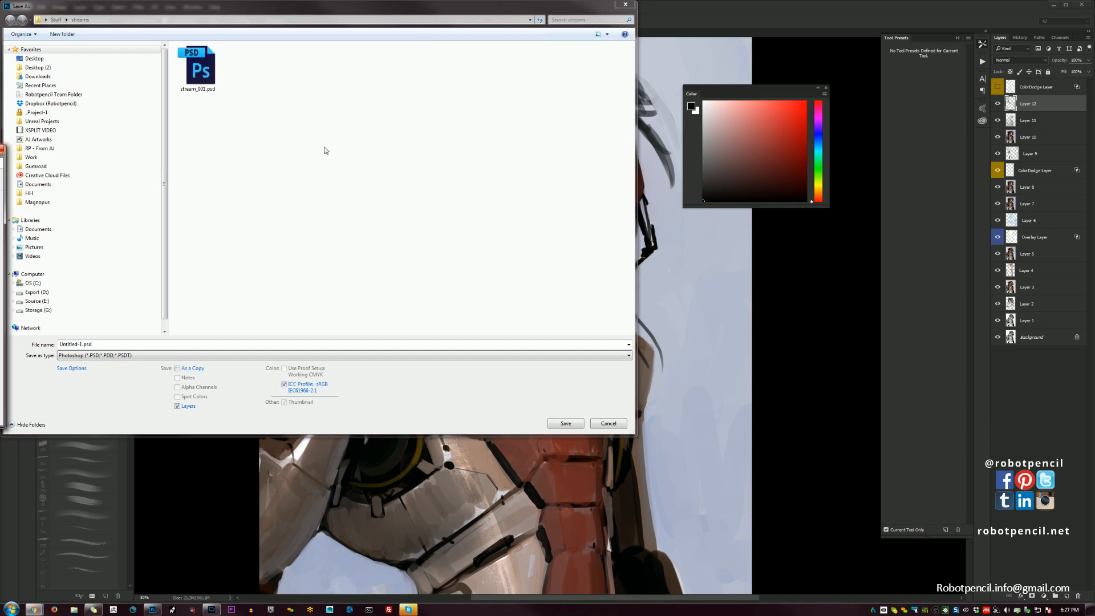
click(206, 93)
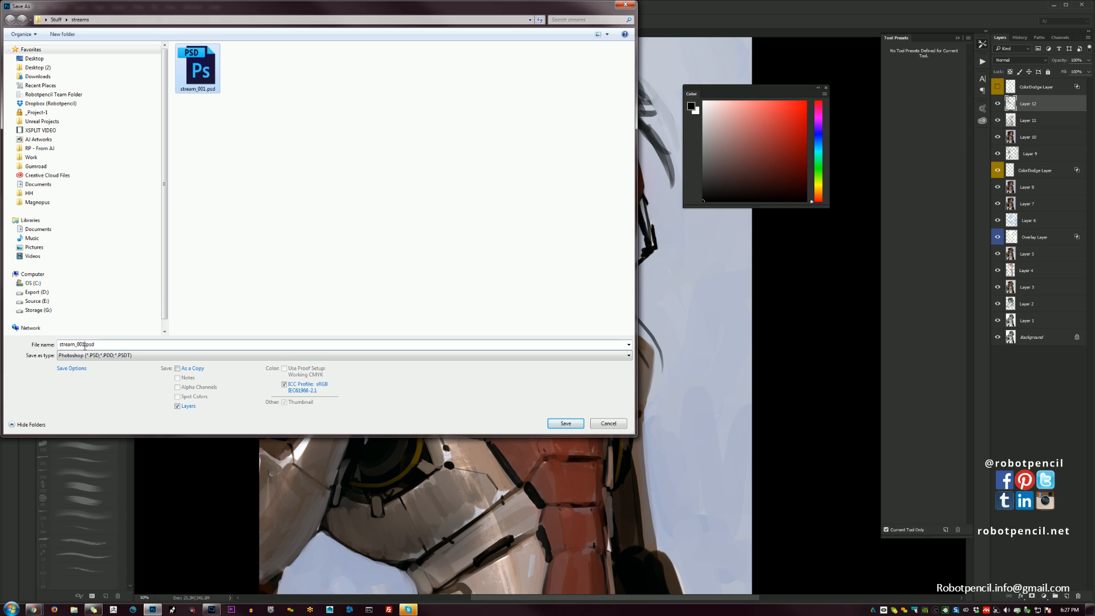
click(87, 347)
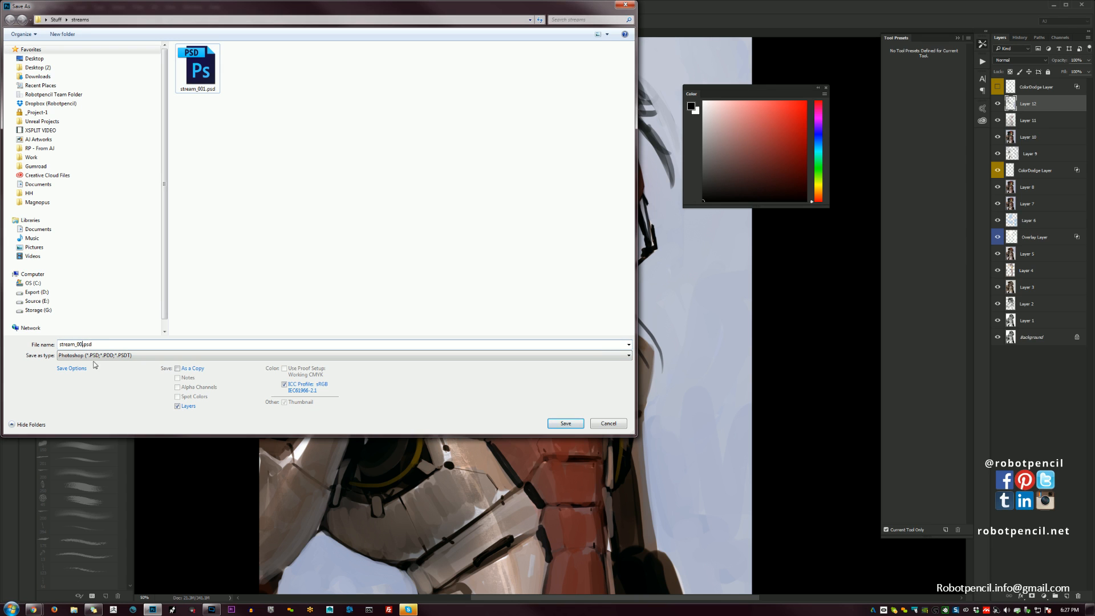
key(BackSpace)
text(2)
click(570, 424)
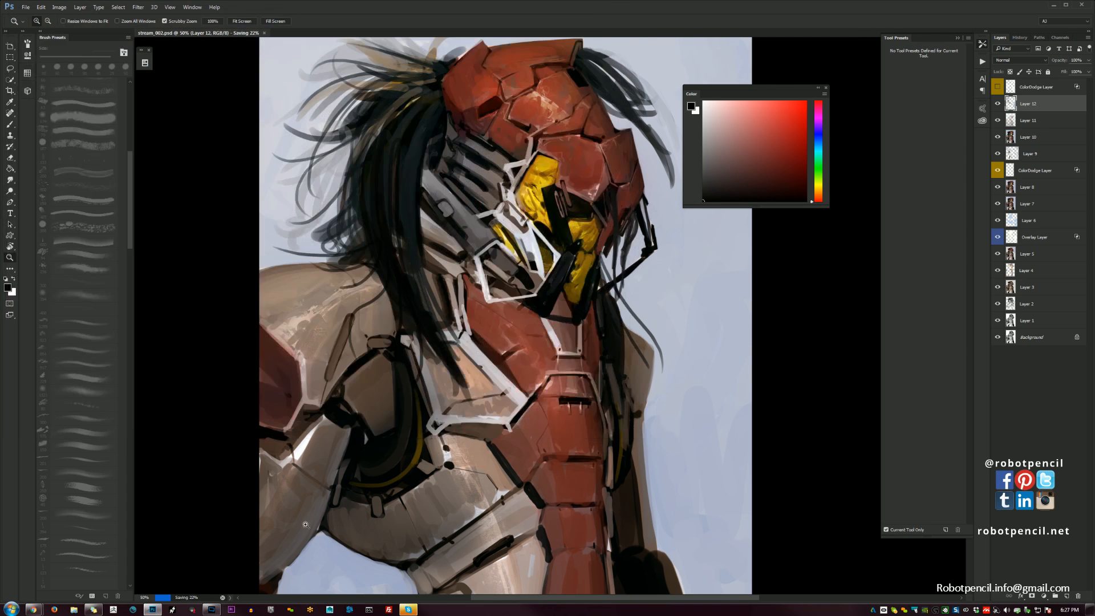